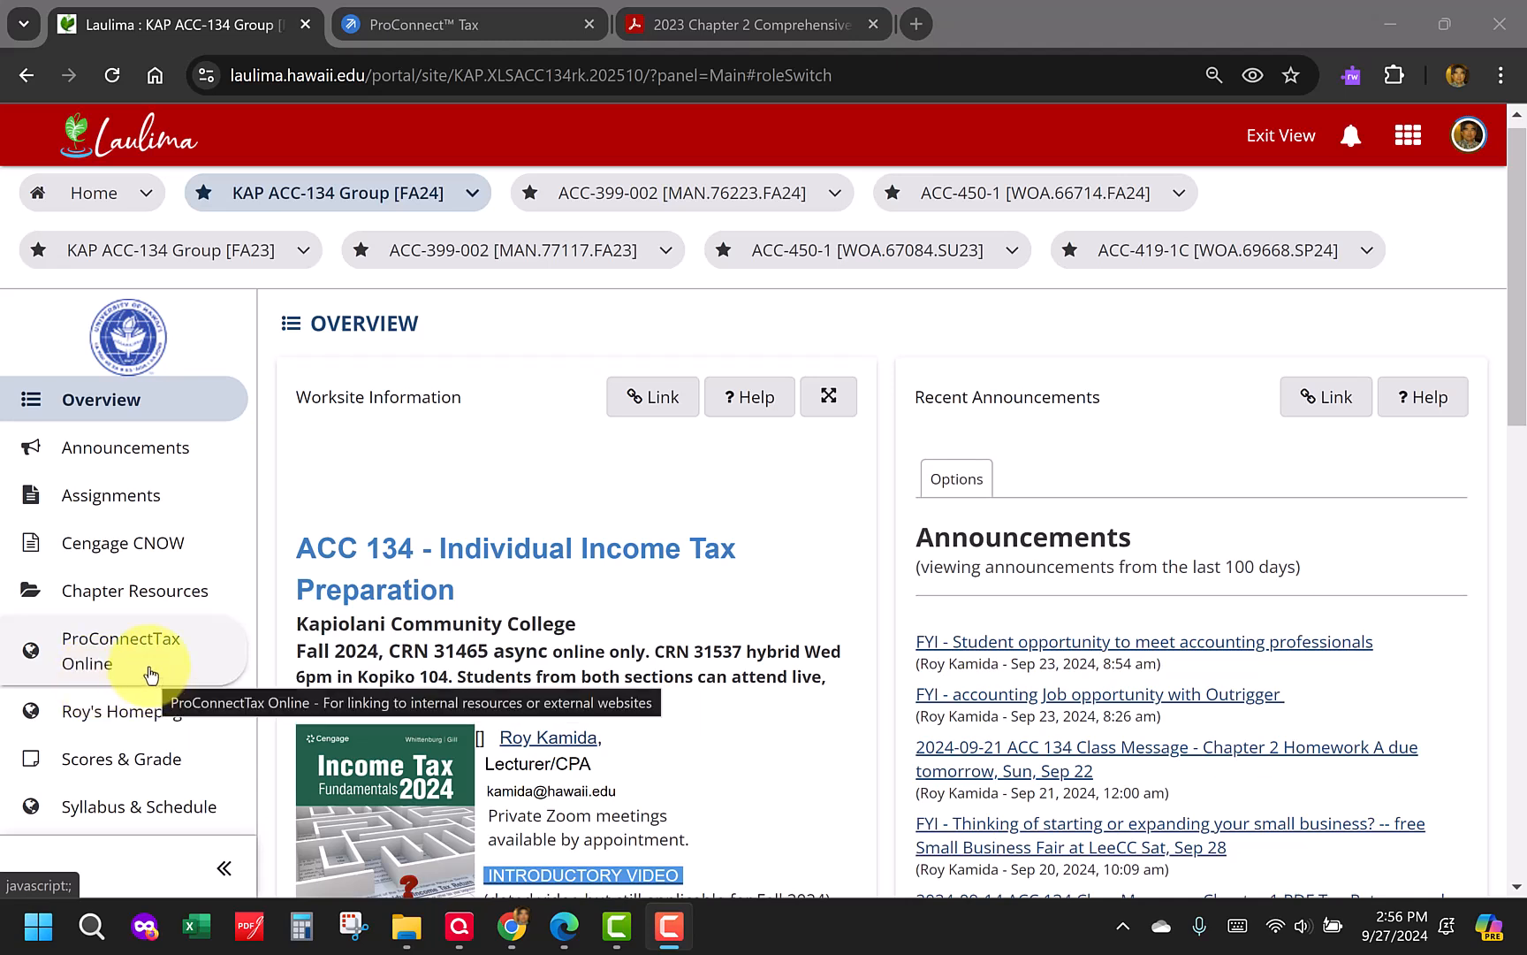
Open the course's Assignments list and scroll down to the Hoser Tax Return using PCTO assignment
left_click(106, 510)
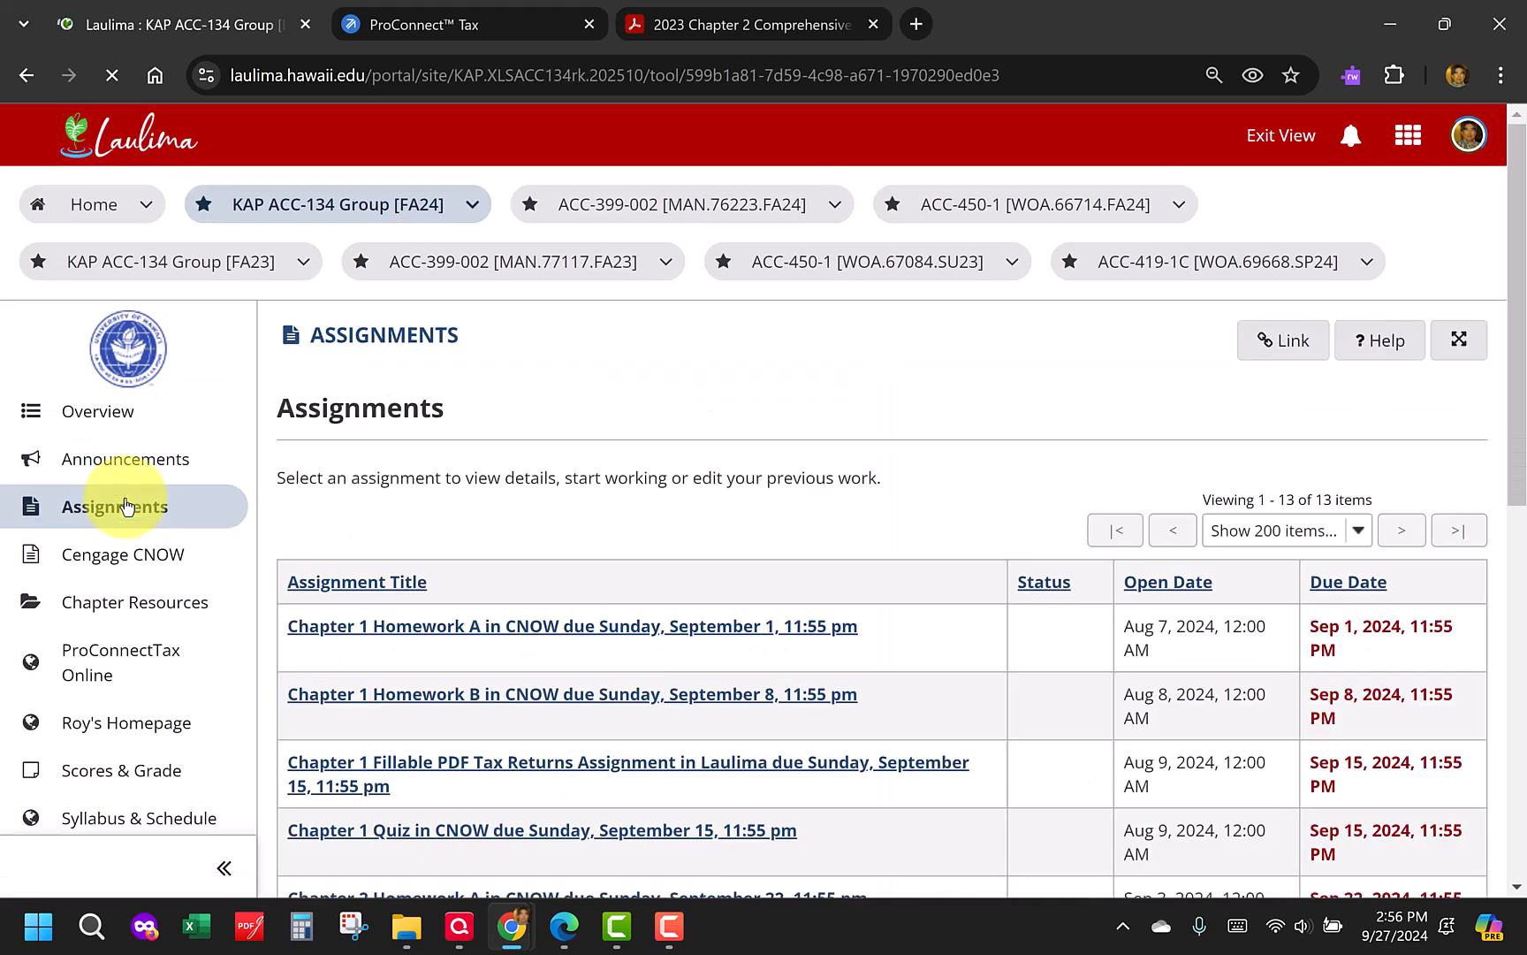
scroll(403, 497, "down", 2)
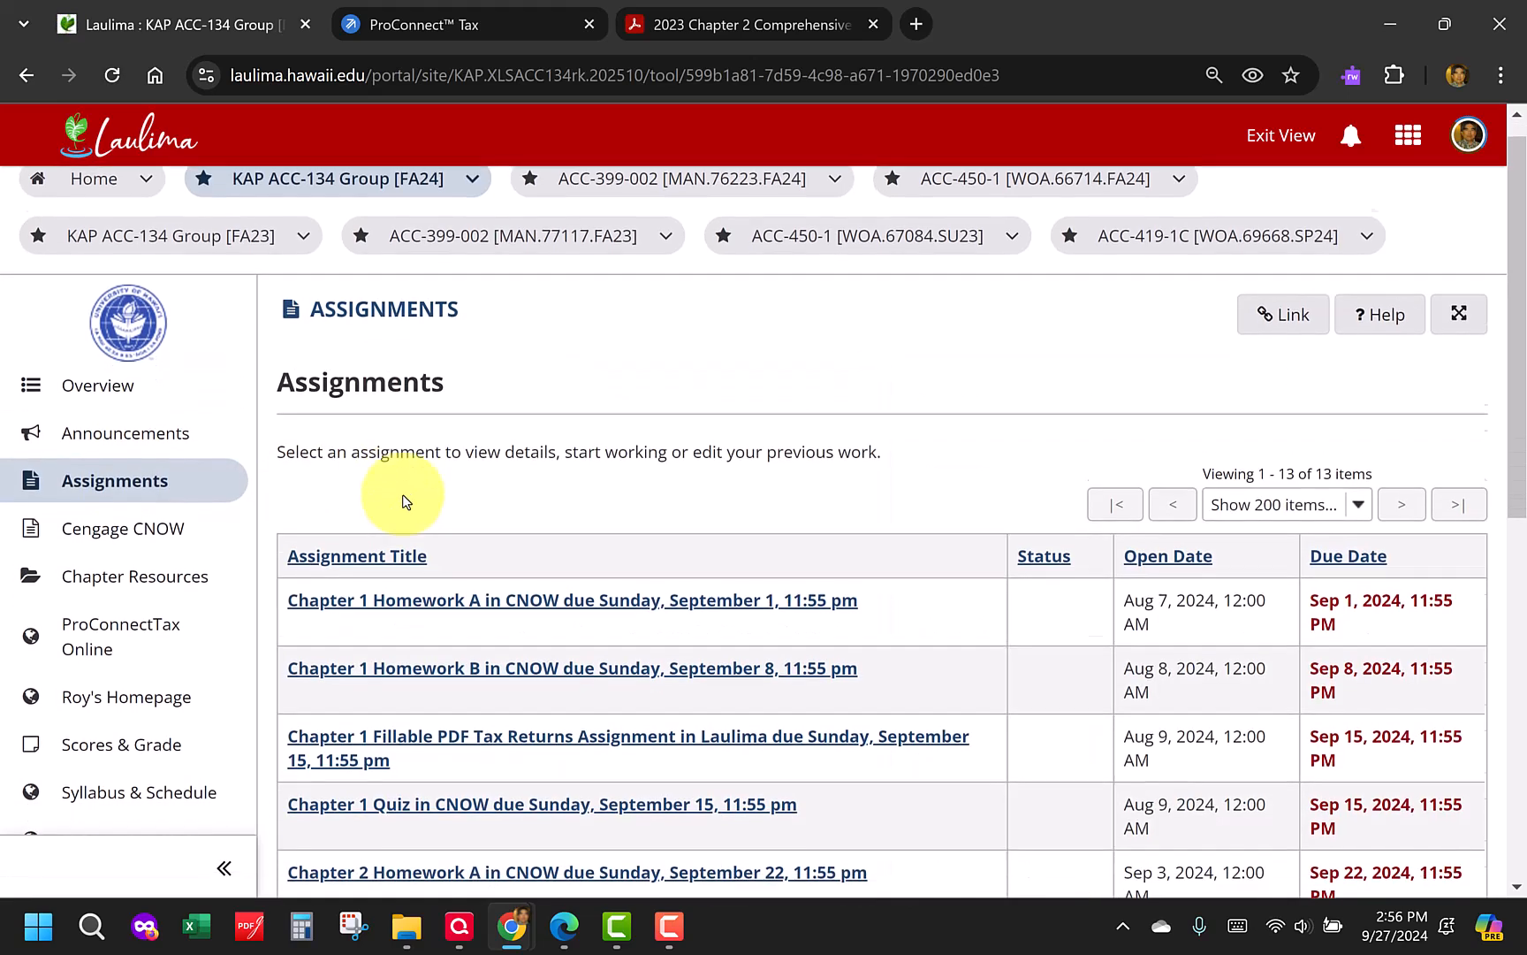
scroll(404, 503, "down", 4)
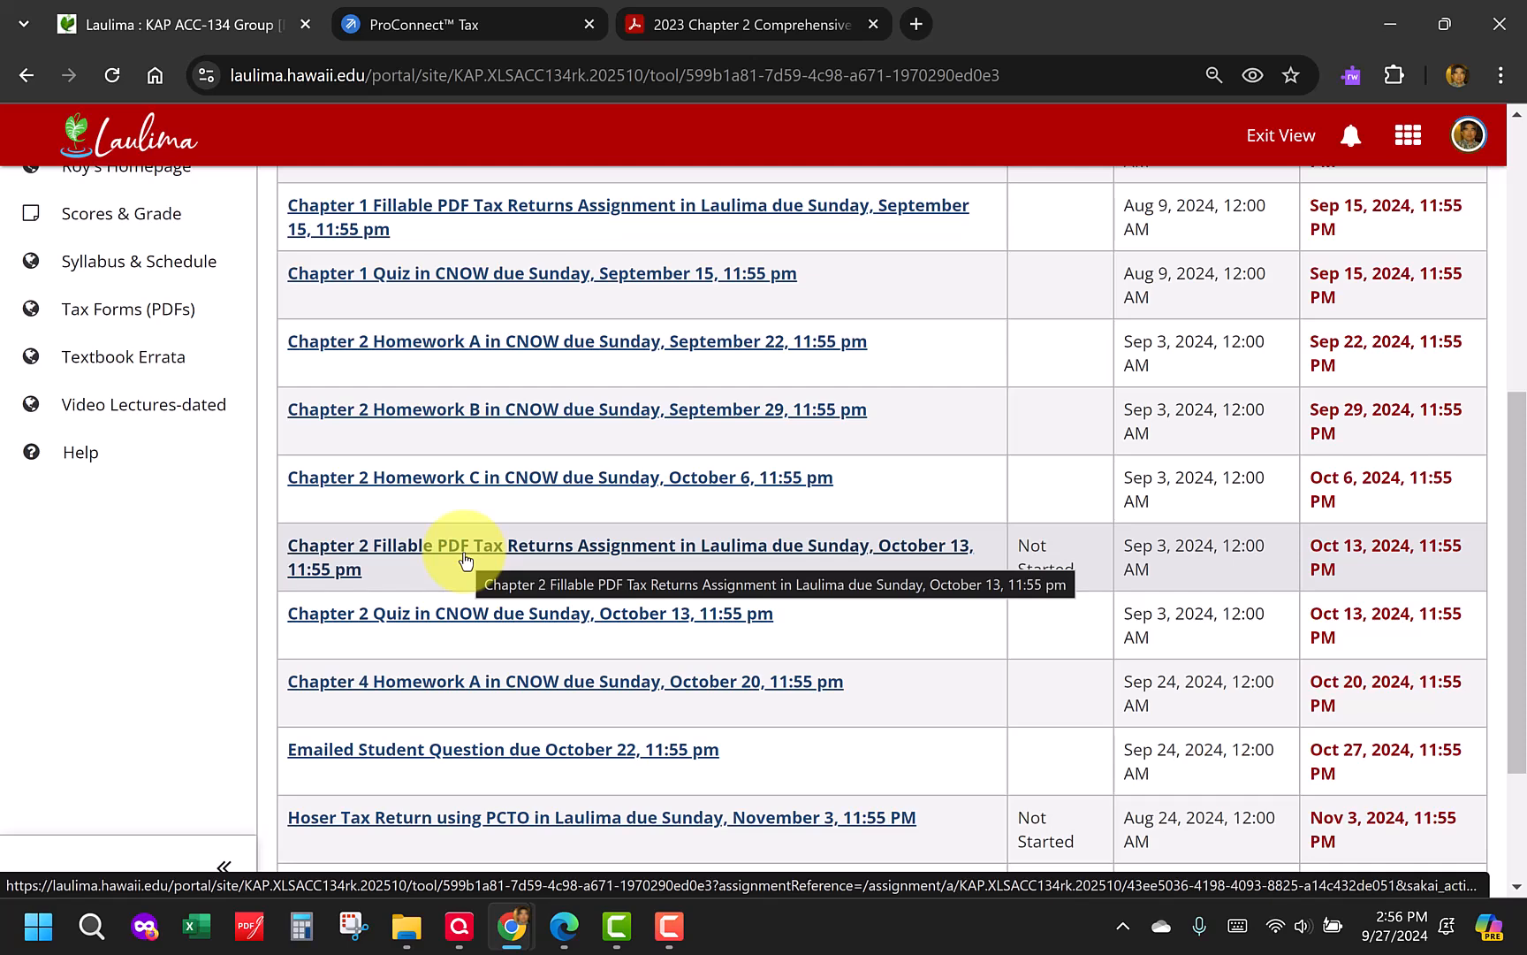
scroll(466, 556, "up", 3)
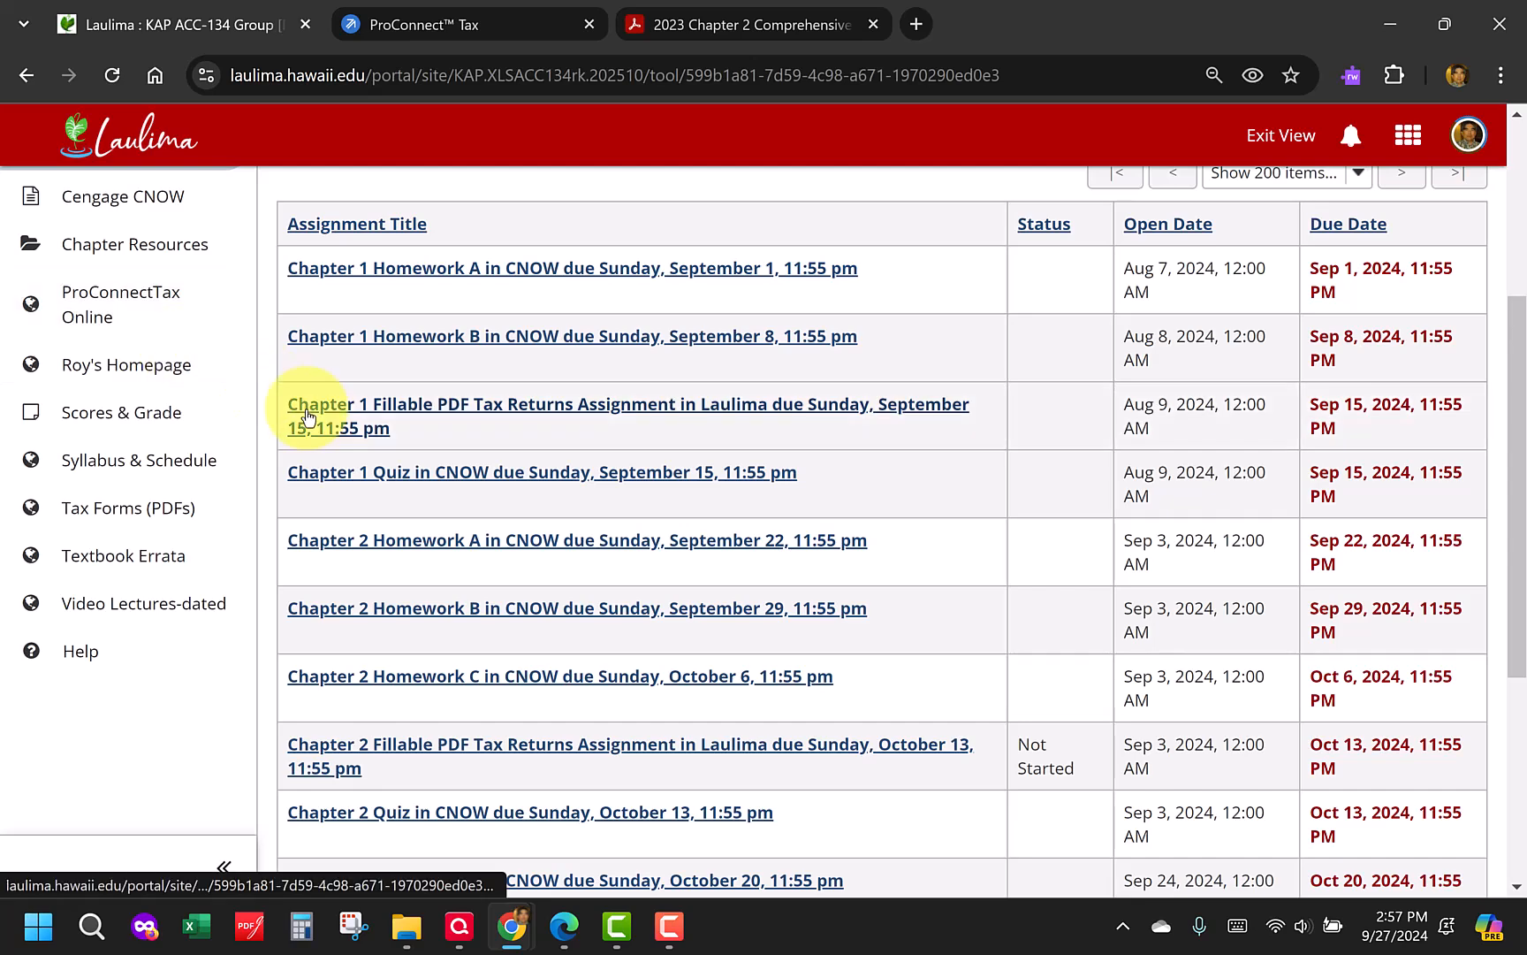
scroll(308, 415, "down", 3)
scroll(309, 416, "down", 1)
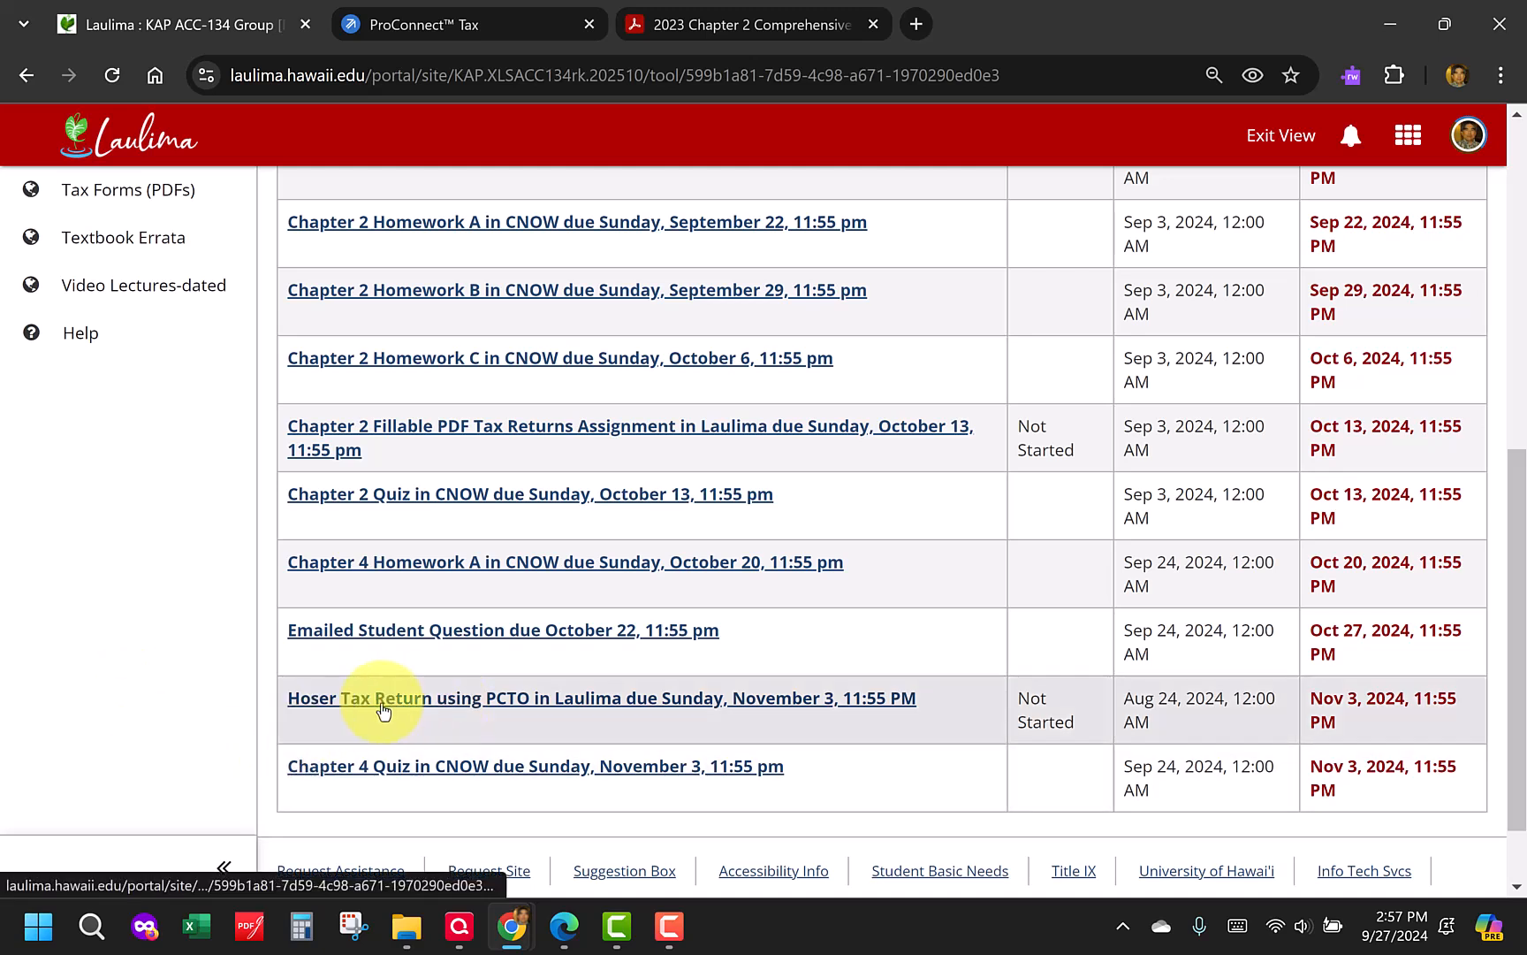
Read the Hoser Tax Return assignment instructions, then switch over to the ProConnect Tax welcome page
left_click(468, 709)
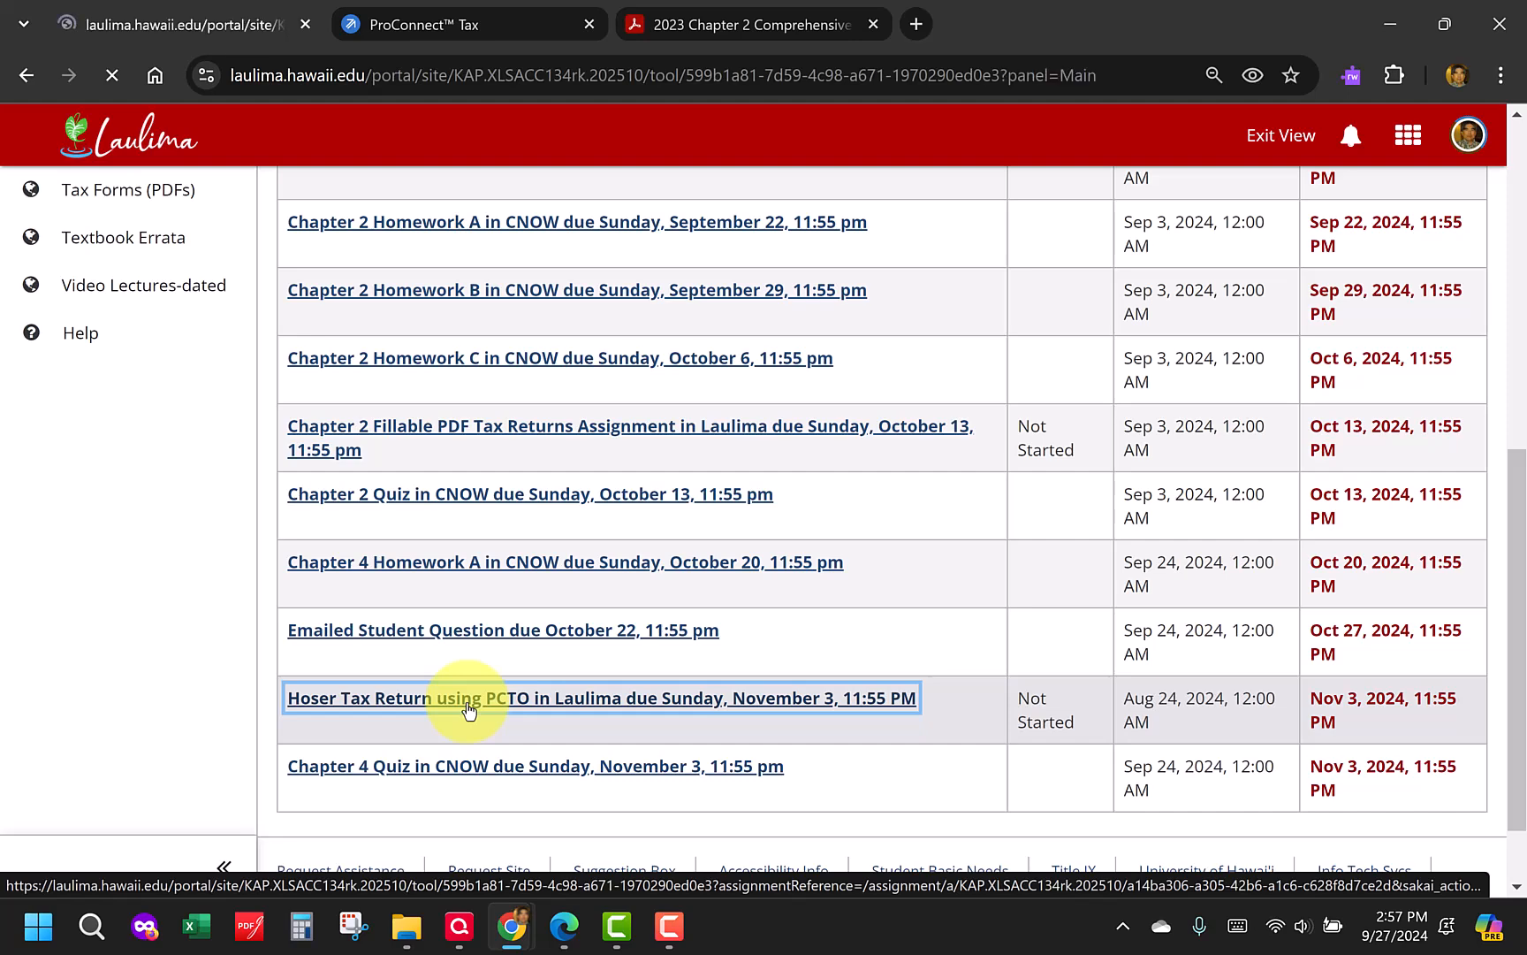
scroll(473, 707, "down", 1)
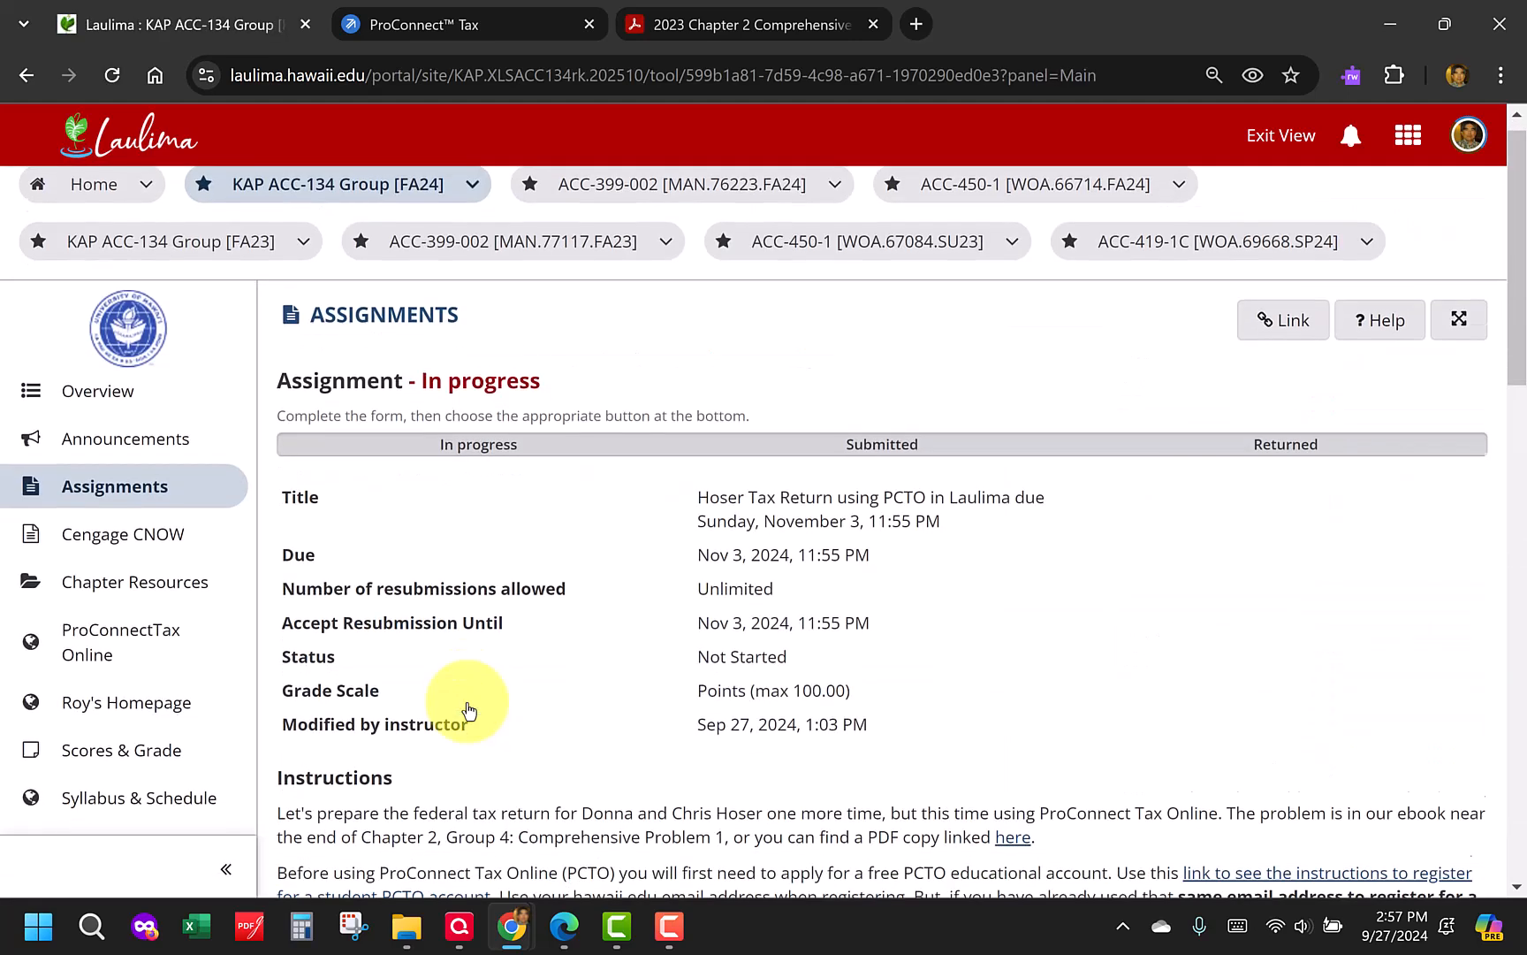
scroll(509, 702, "down", 1)
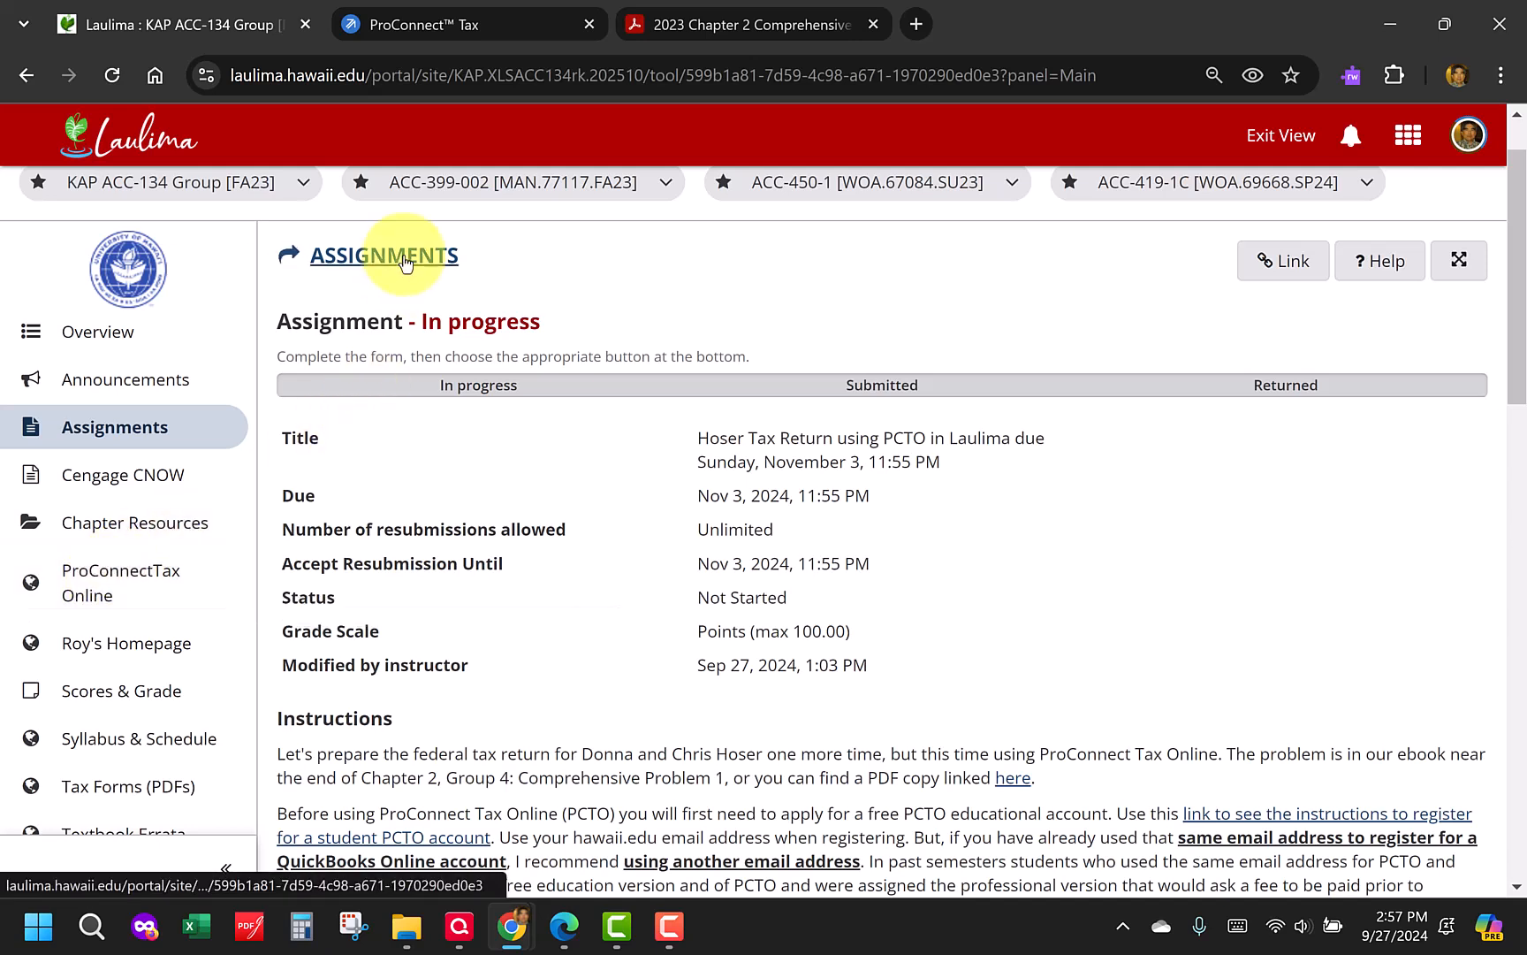
left_click(407, 25)
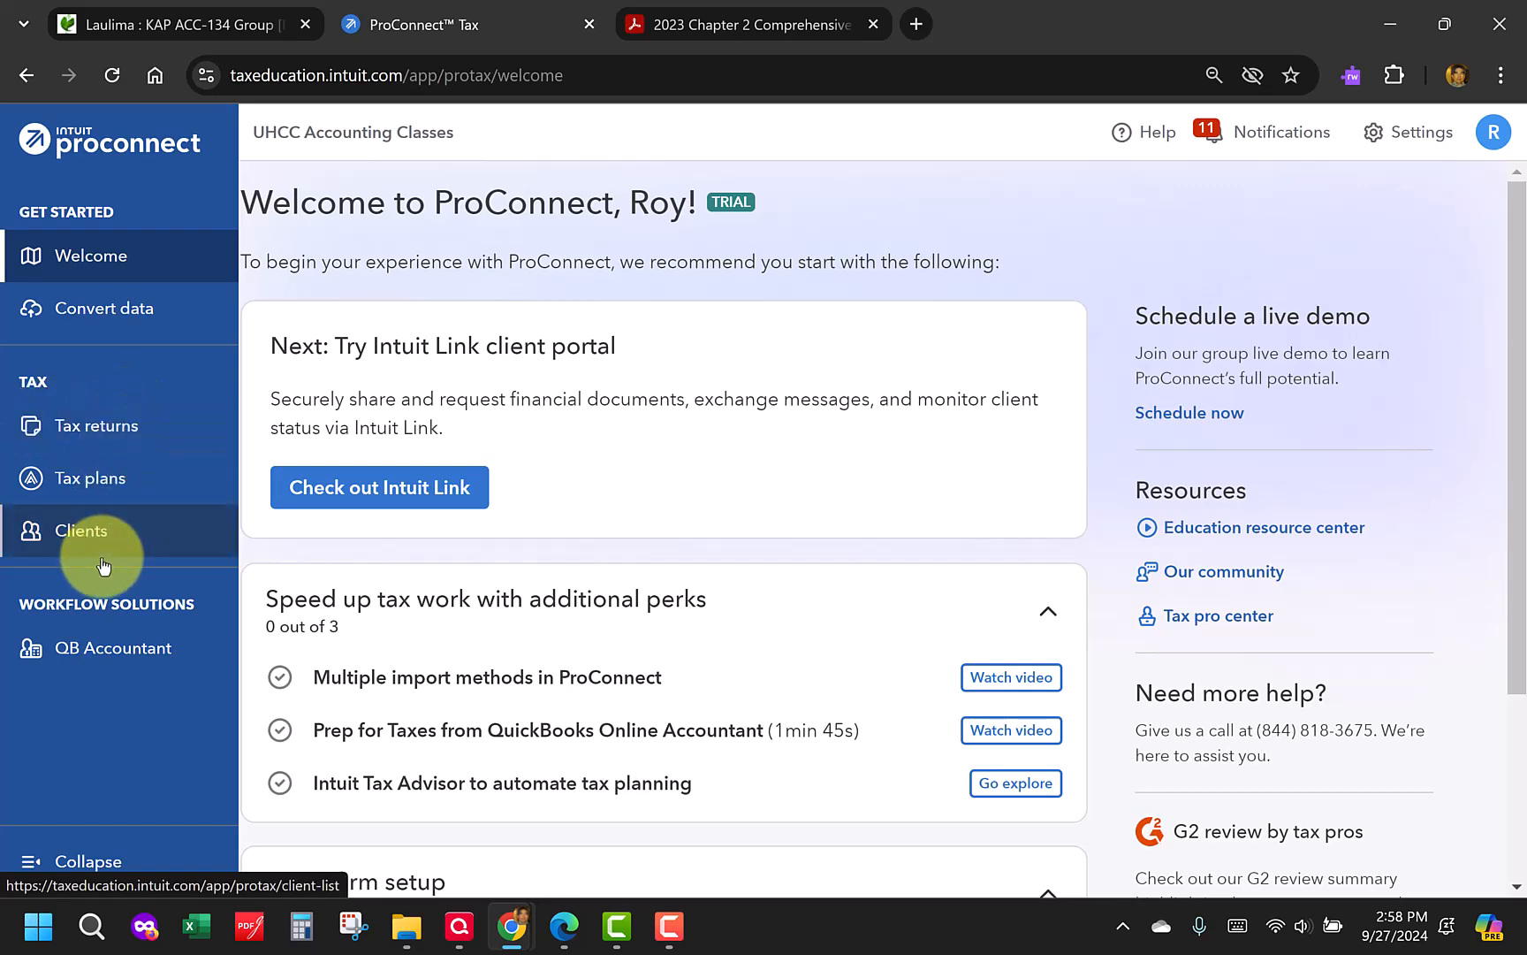
Browse the ProConnect Clients list, then open the 2023 Tax Returns hub
left_click(88, 531)
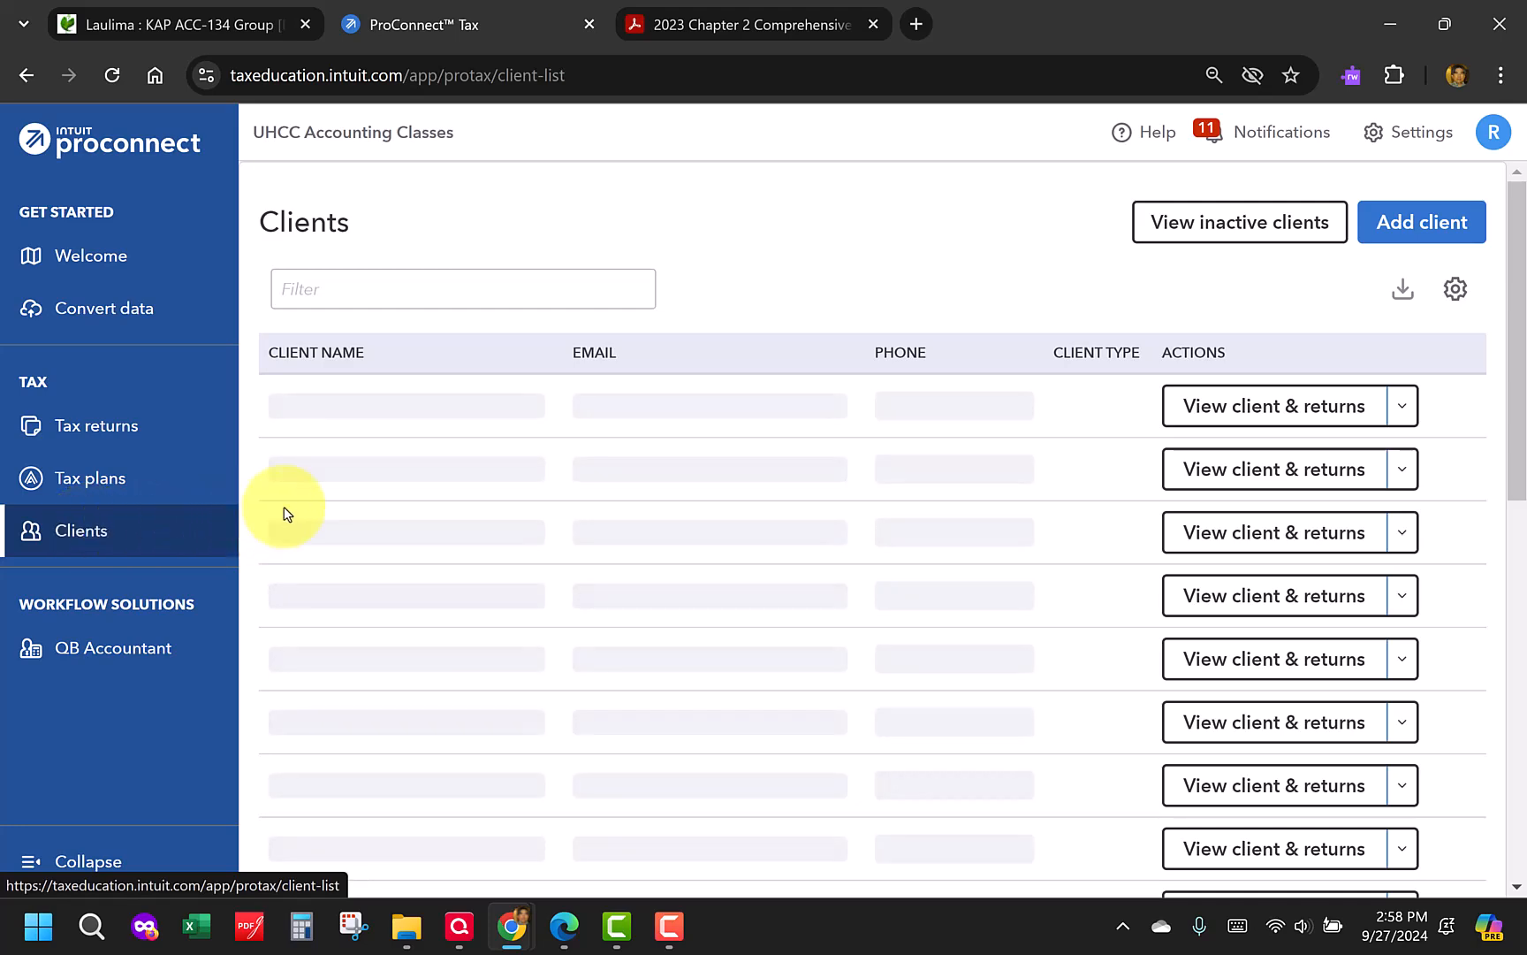
scroll(455, 510, "down", 5)
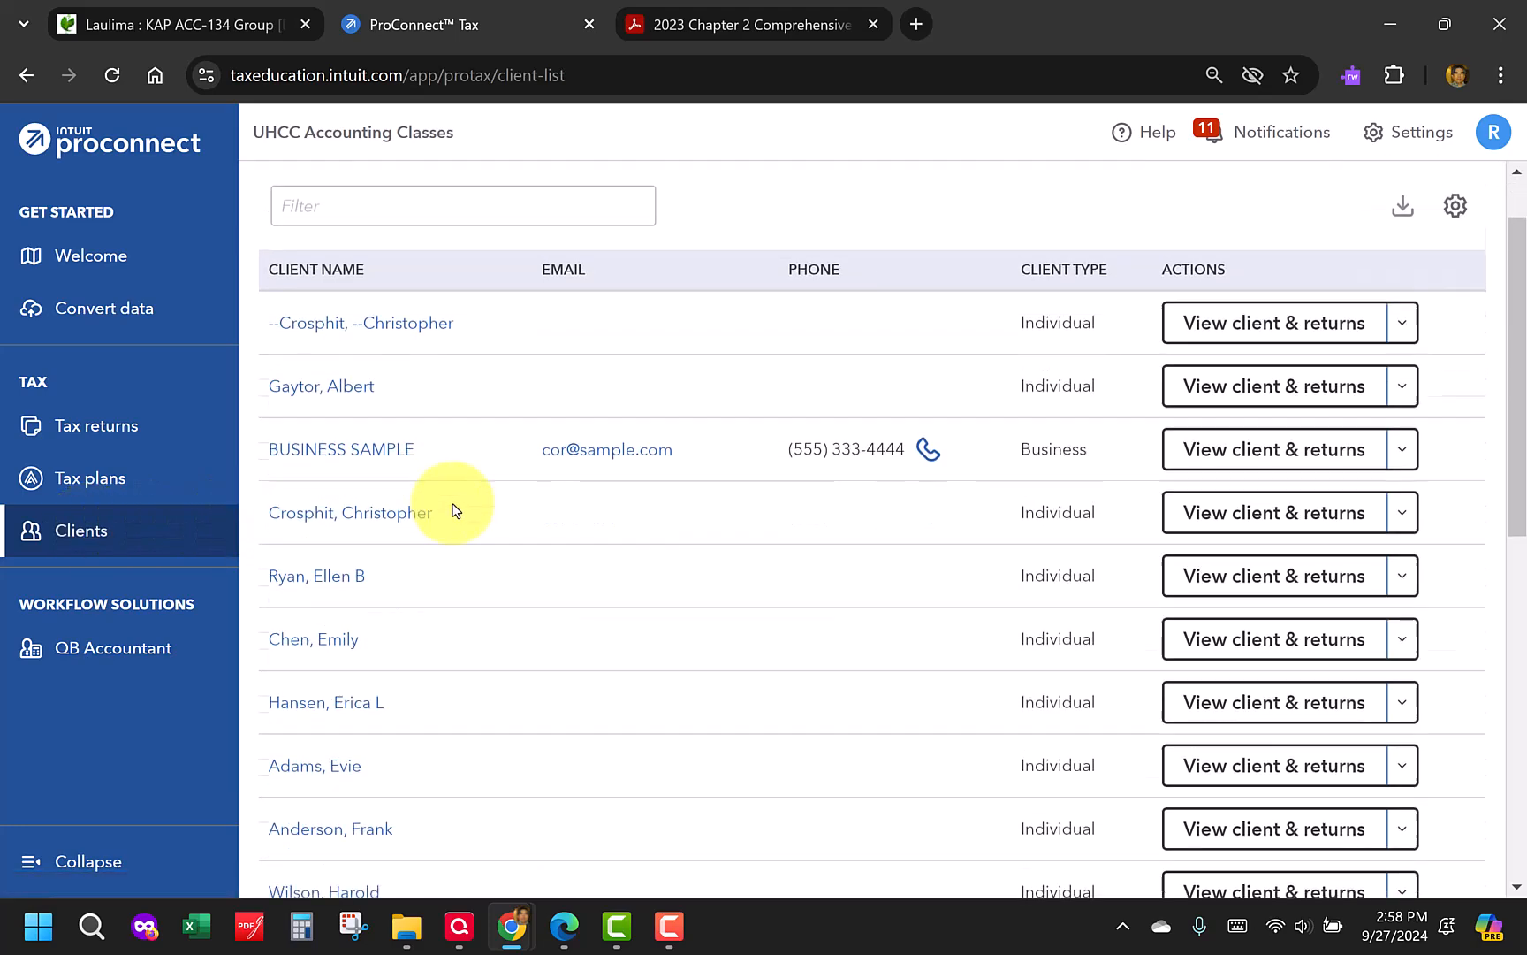
scroll(455, 510, "down", 4)
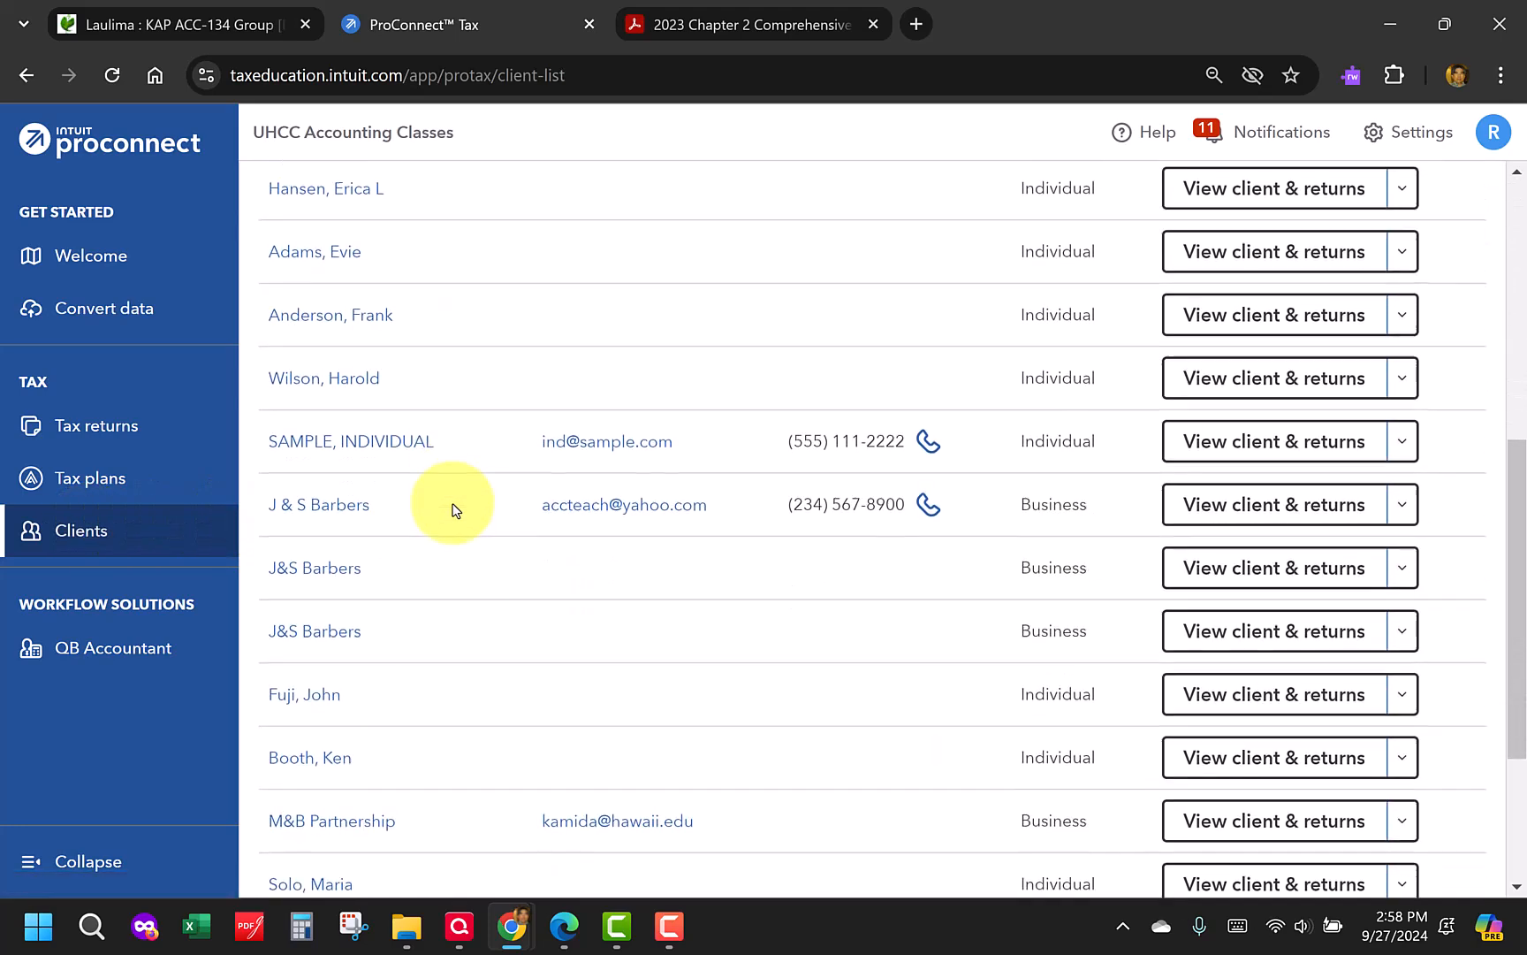
scroll(456, 510, "up", 3)
scroll(455, 510, "up", 6)
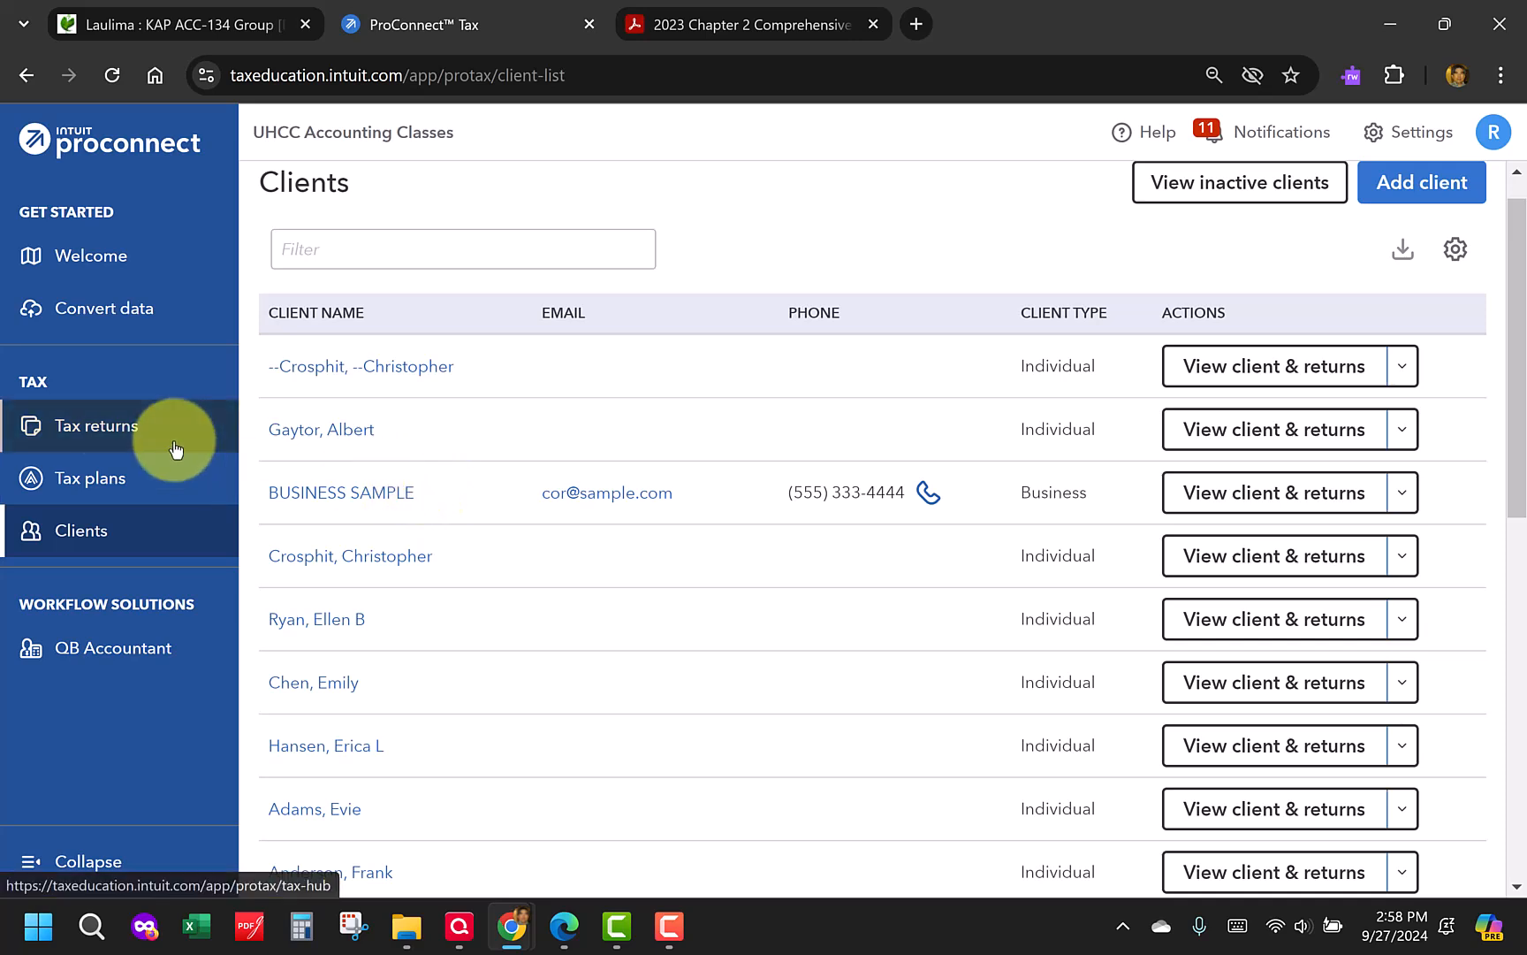
left_click(104, 428)
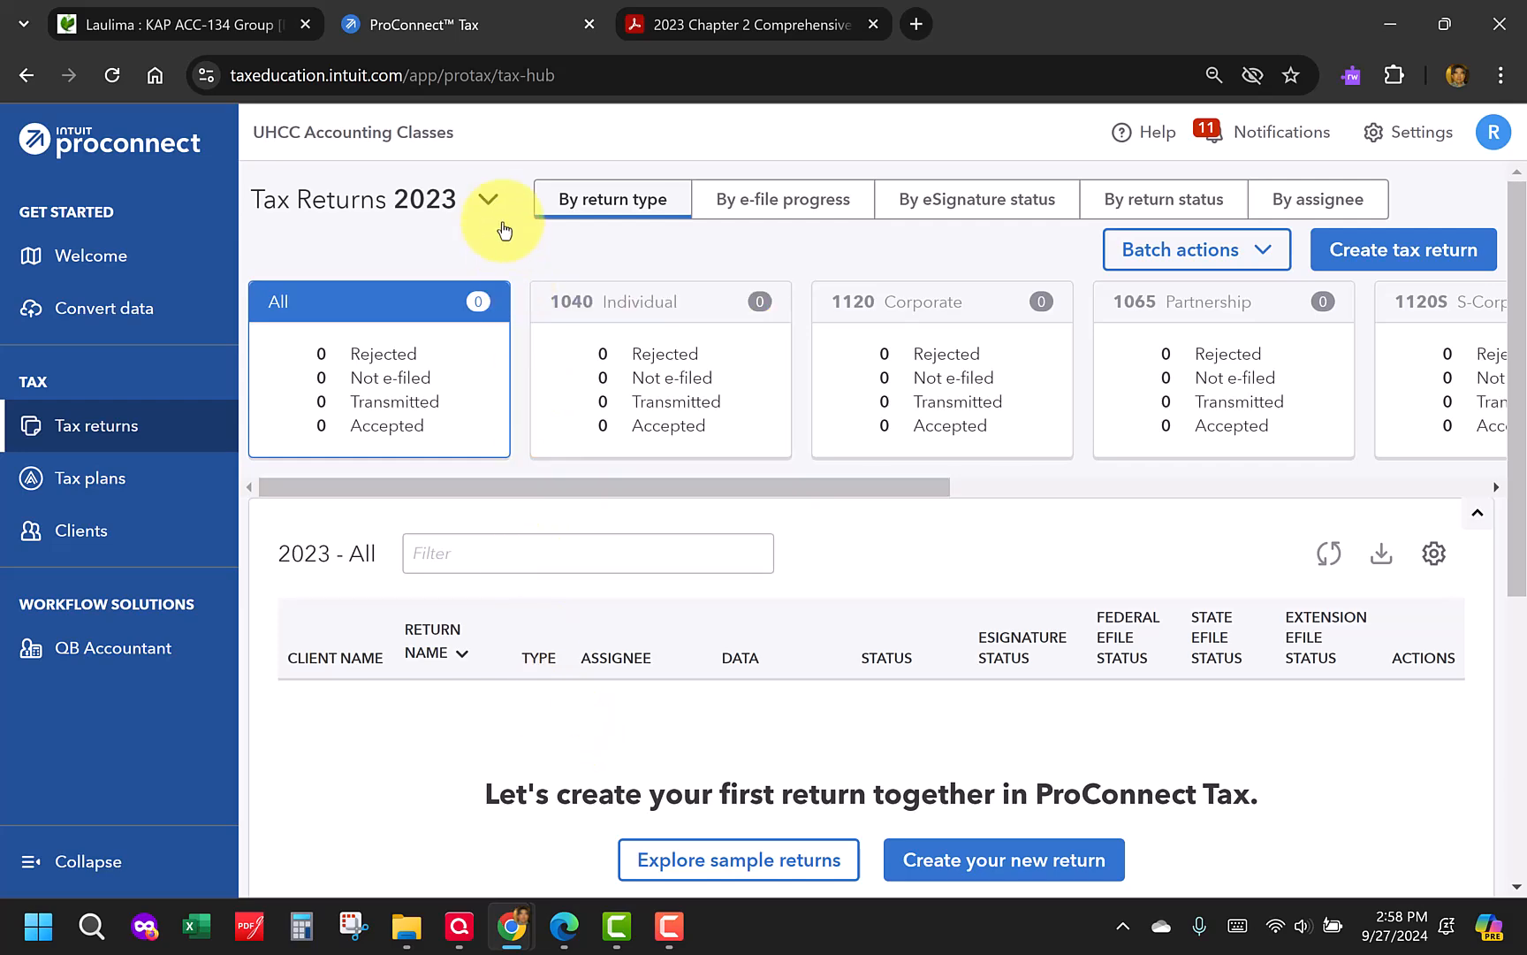
Switch the Tax Returns year to 2022 and look over its returns list
left_click(489, 209)
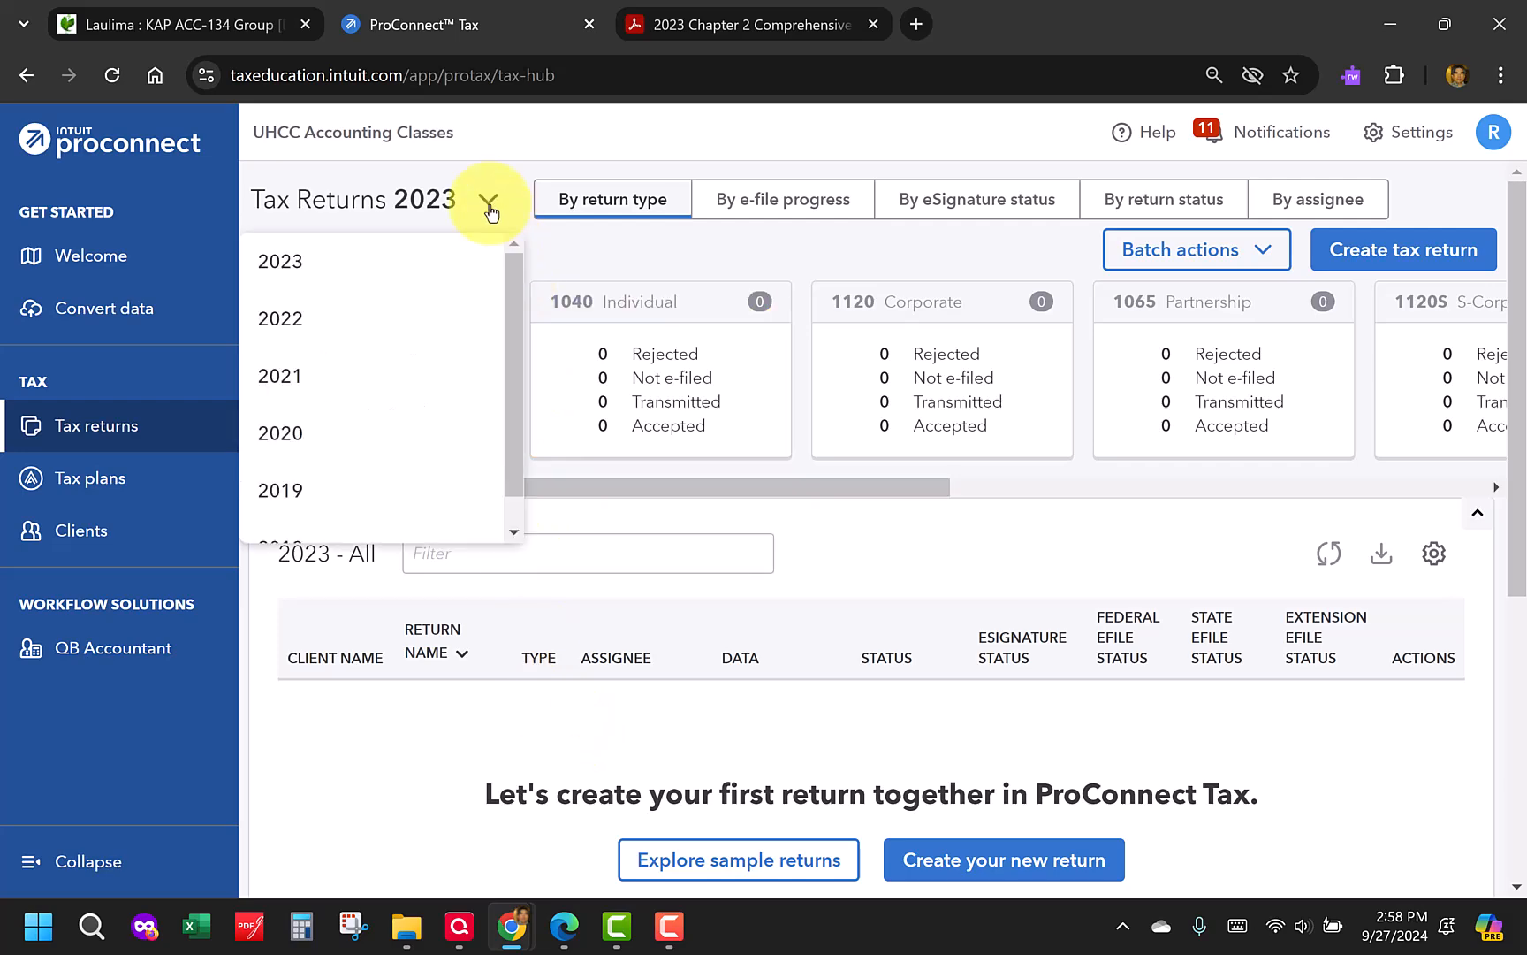
left_click(281, 320)
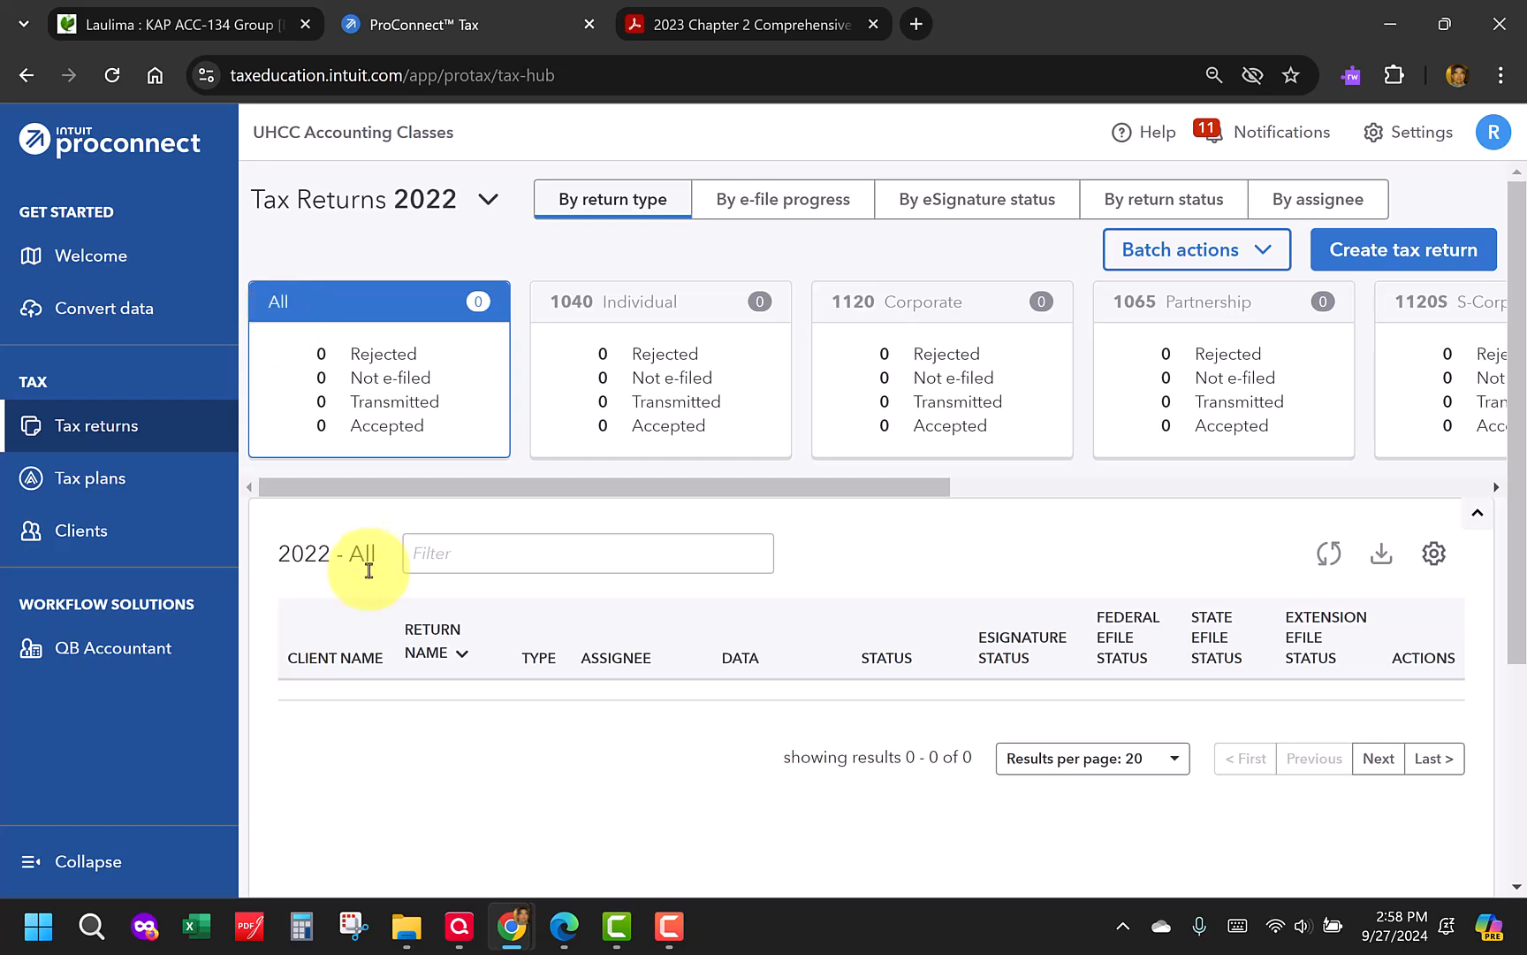
scroll(647, 776, "down", 1)
scroll(650, 781, "up", 1)
scroll(648, 777, "down", 3)
scroll(648, 777, "up", 3)
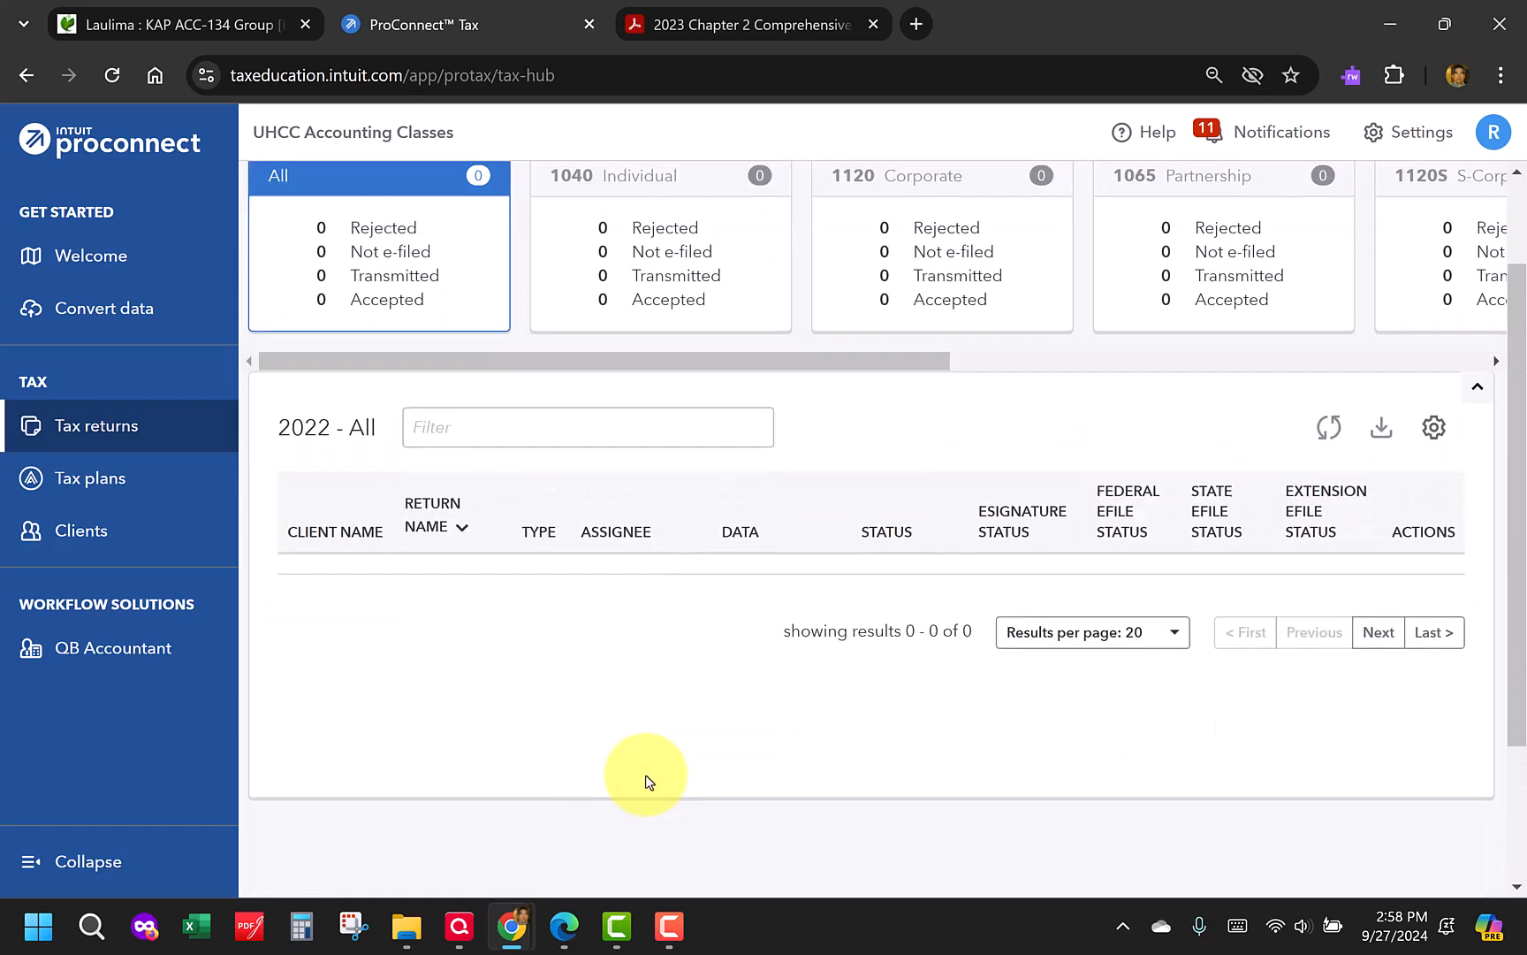
Check the 2021 returns, then set the Tax Returns year back to 2023
left_click(489, 209)
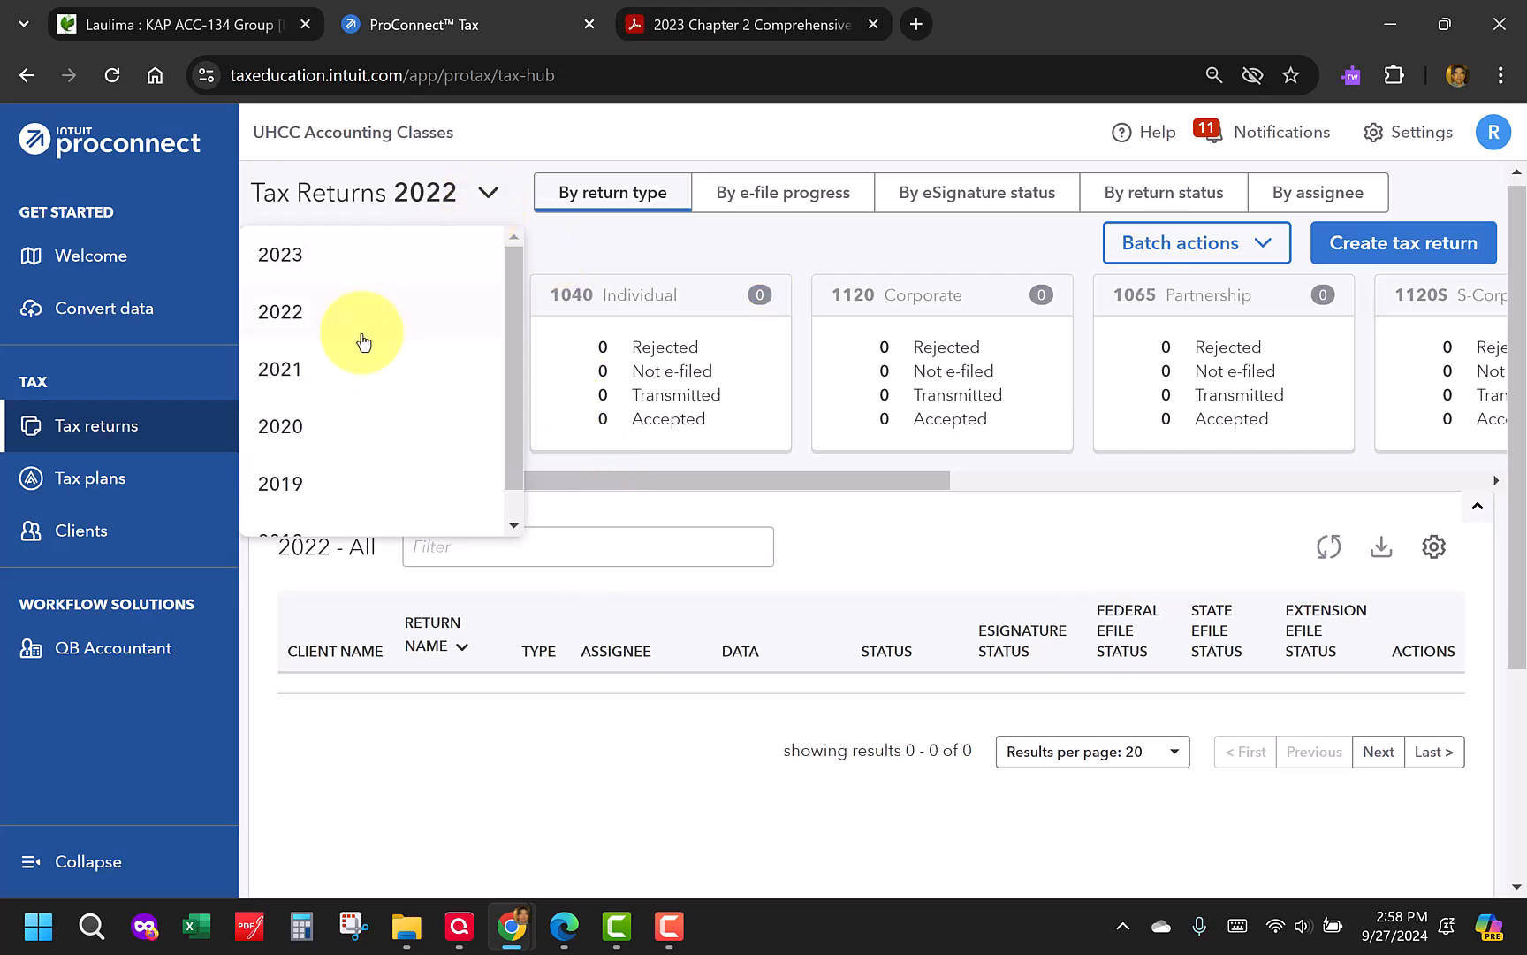
left_click(324, 382)
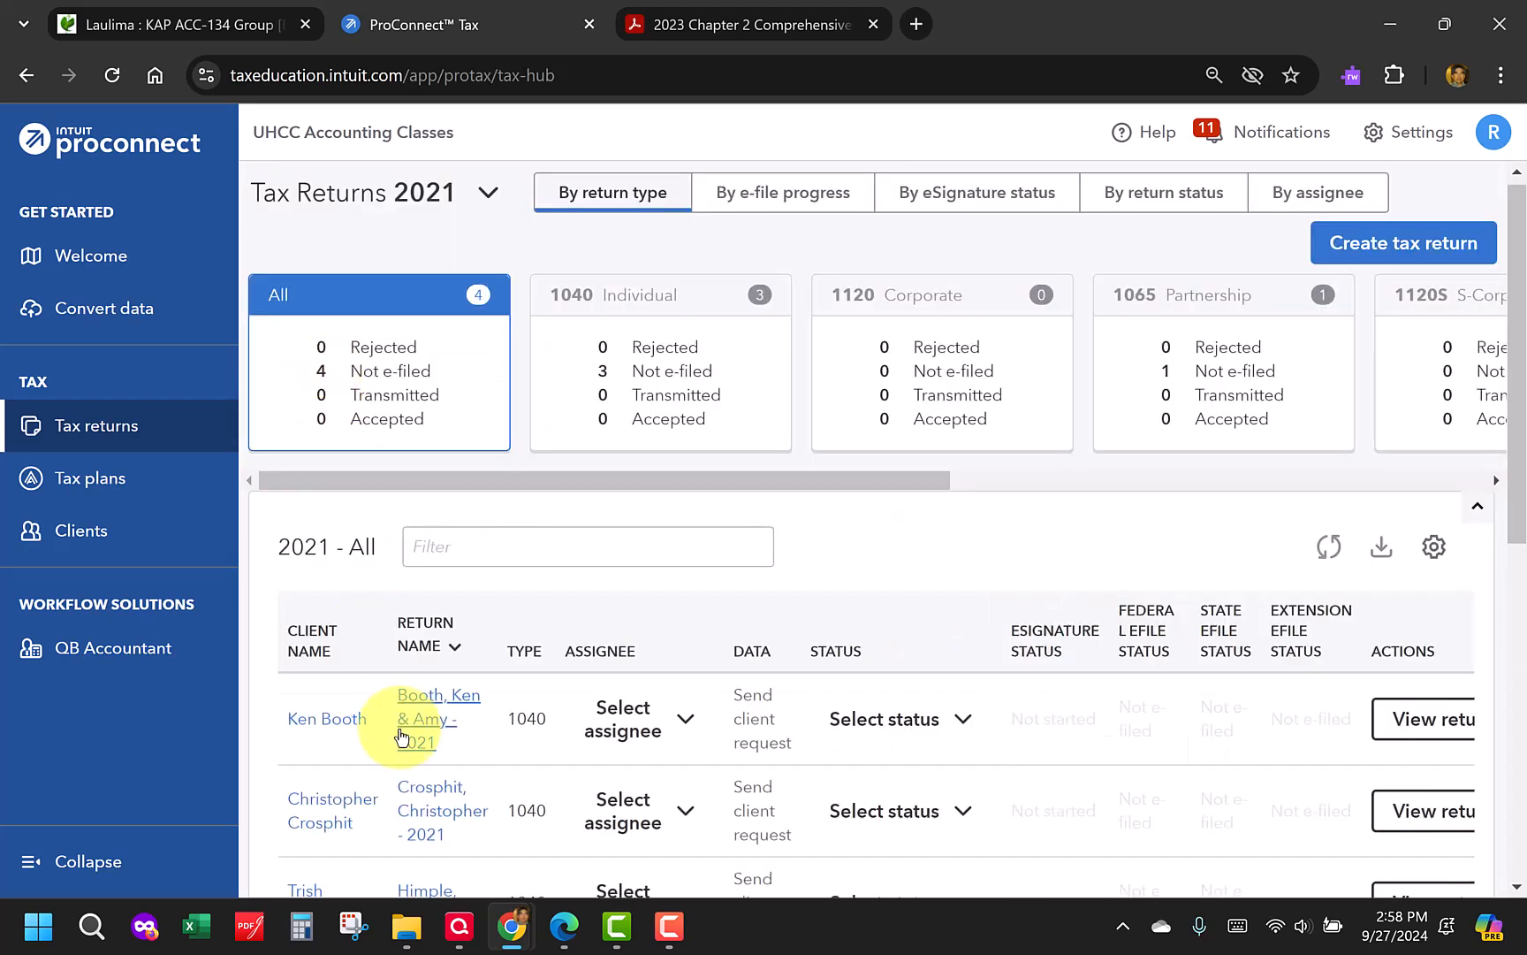
scroll(402, 707, "down", 5)
scroll(402, 729, "up", 5)
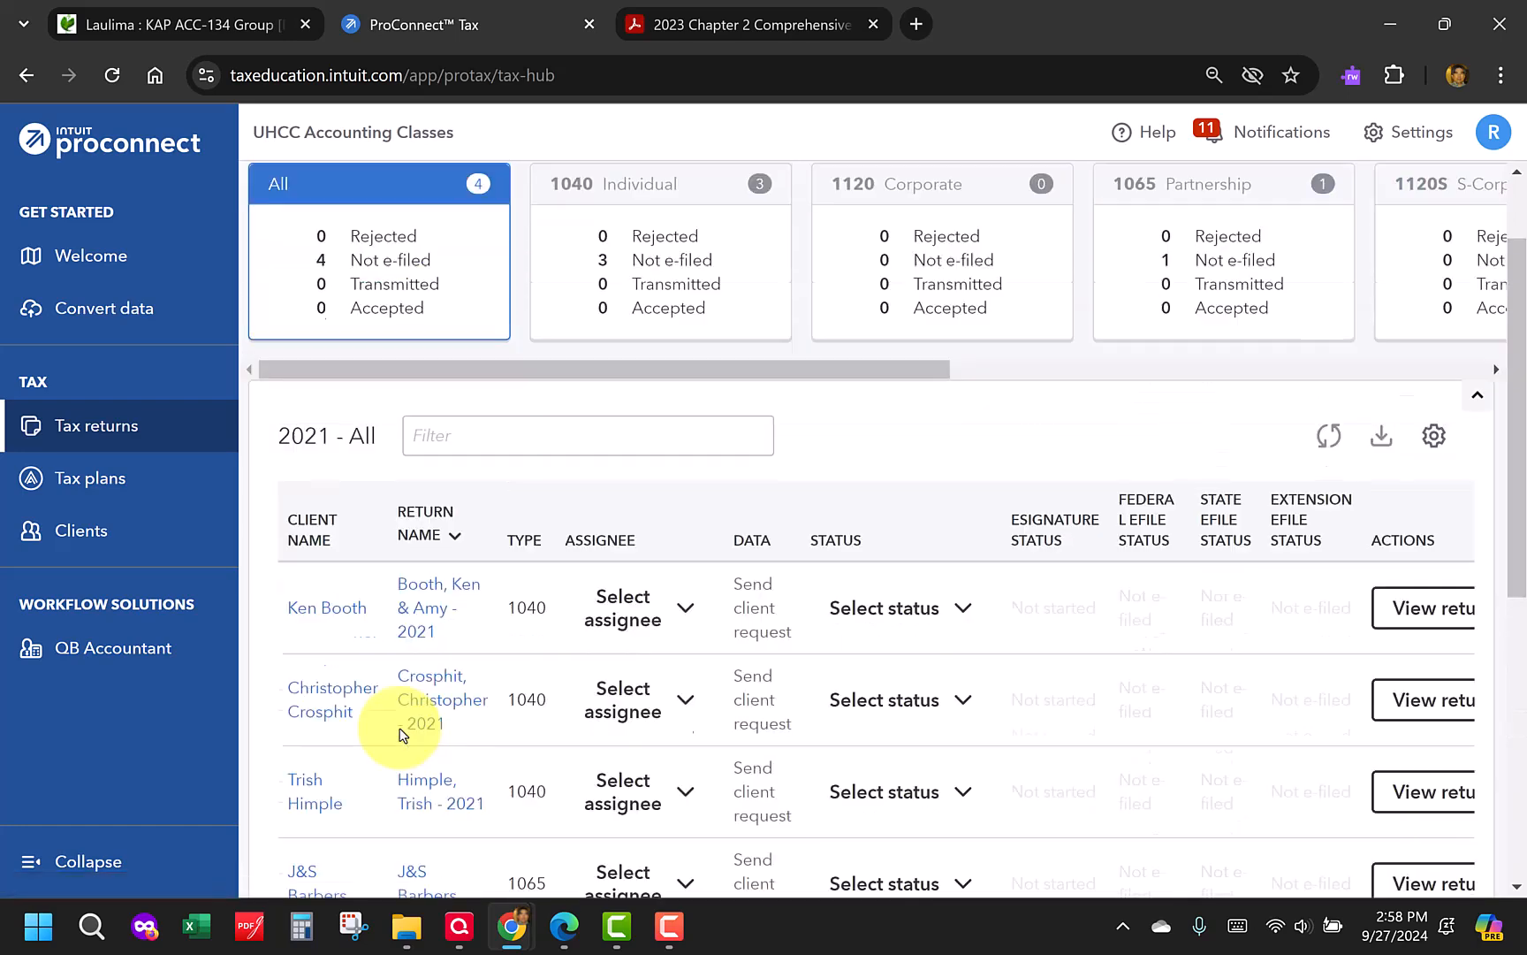
left_click(483, 204)
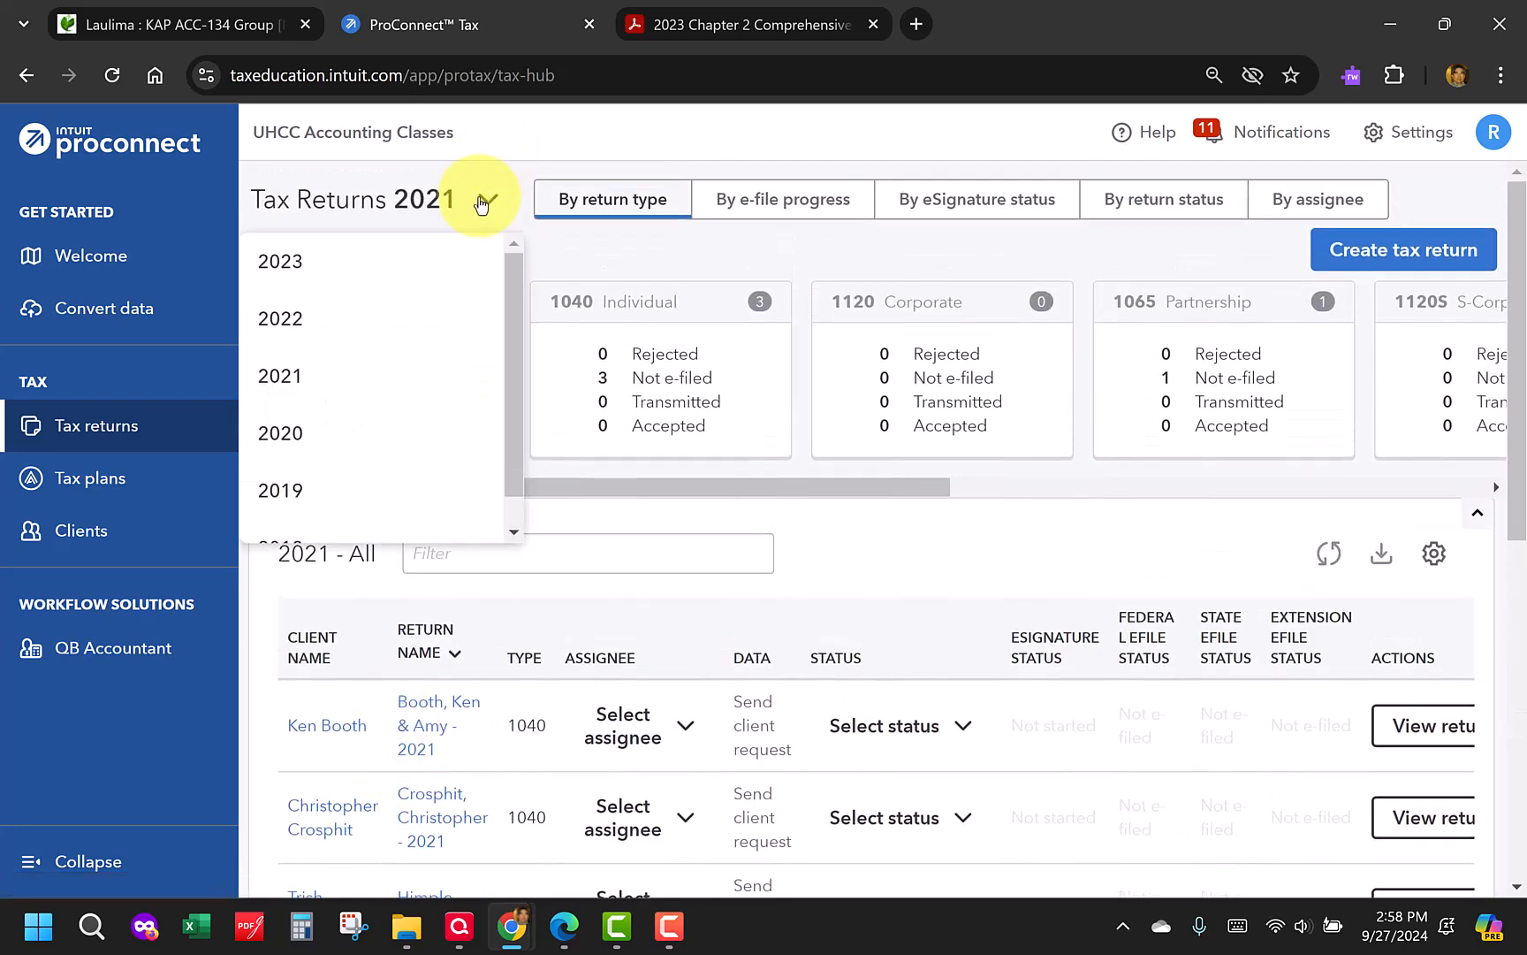
left_click(311, 269)
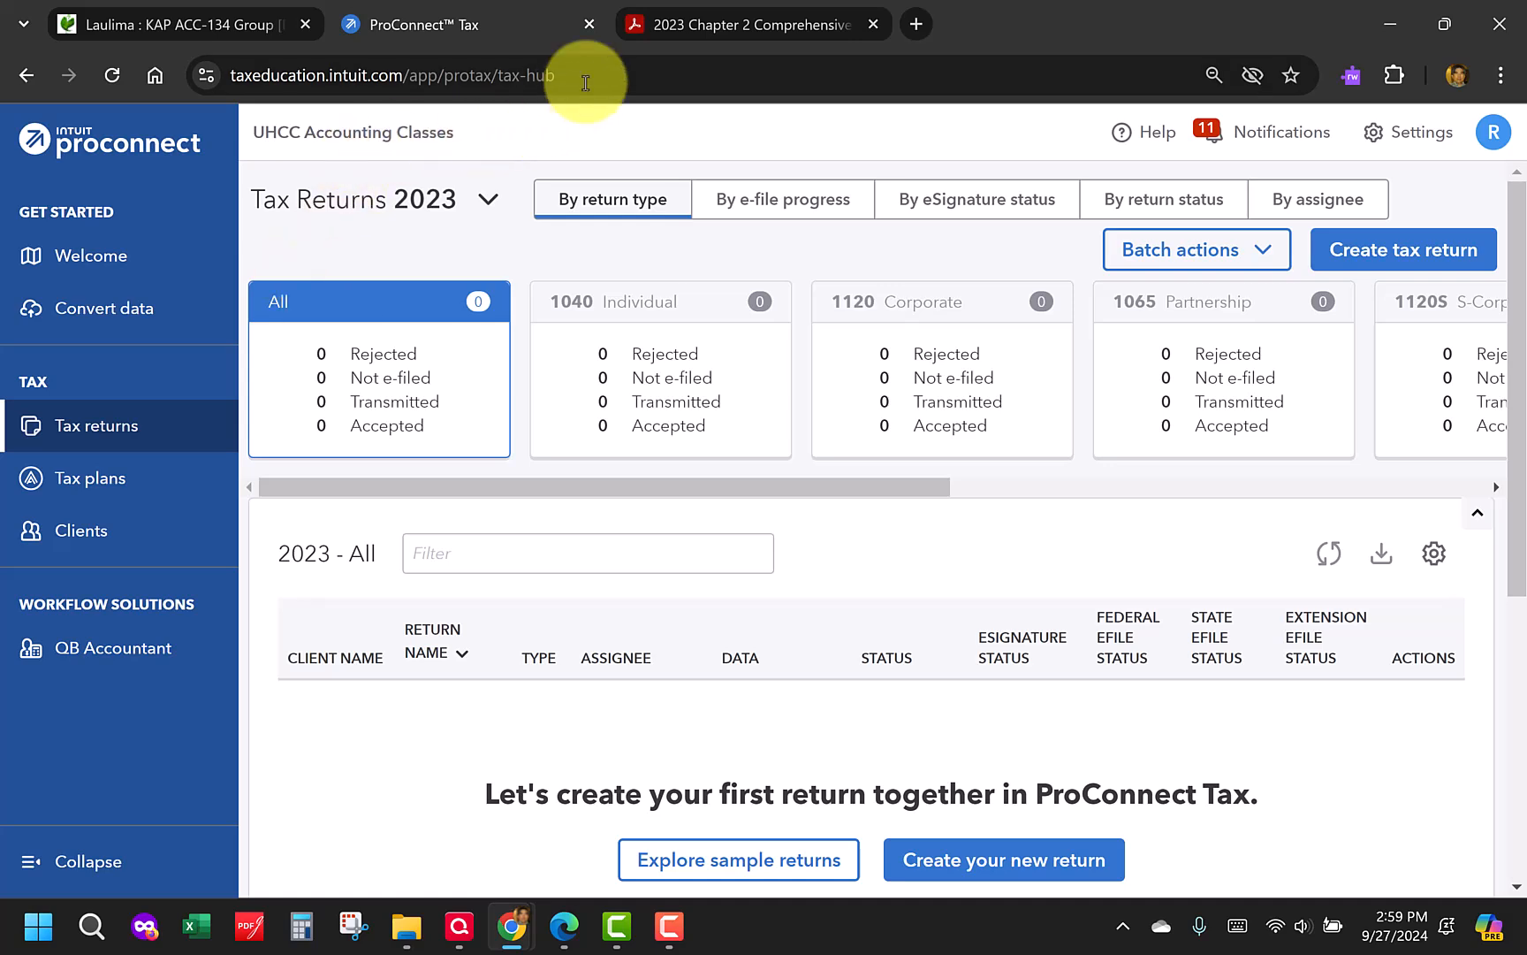
Go back to the Laulima assignment page and bring up the Comprehensive Problem 2-1 PDF
left_click(190, 31)
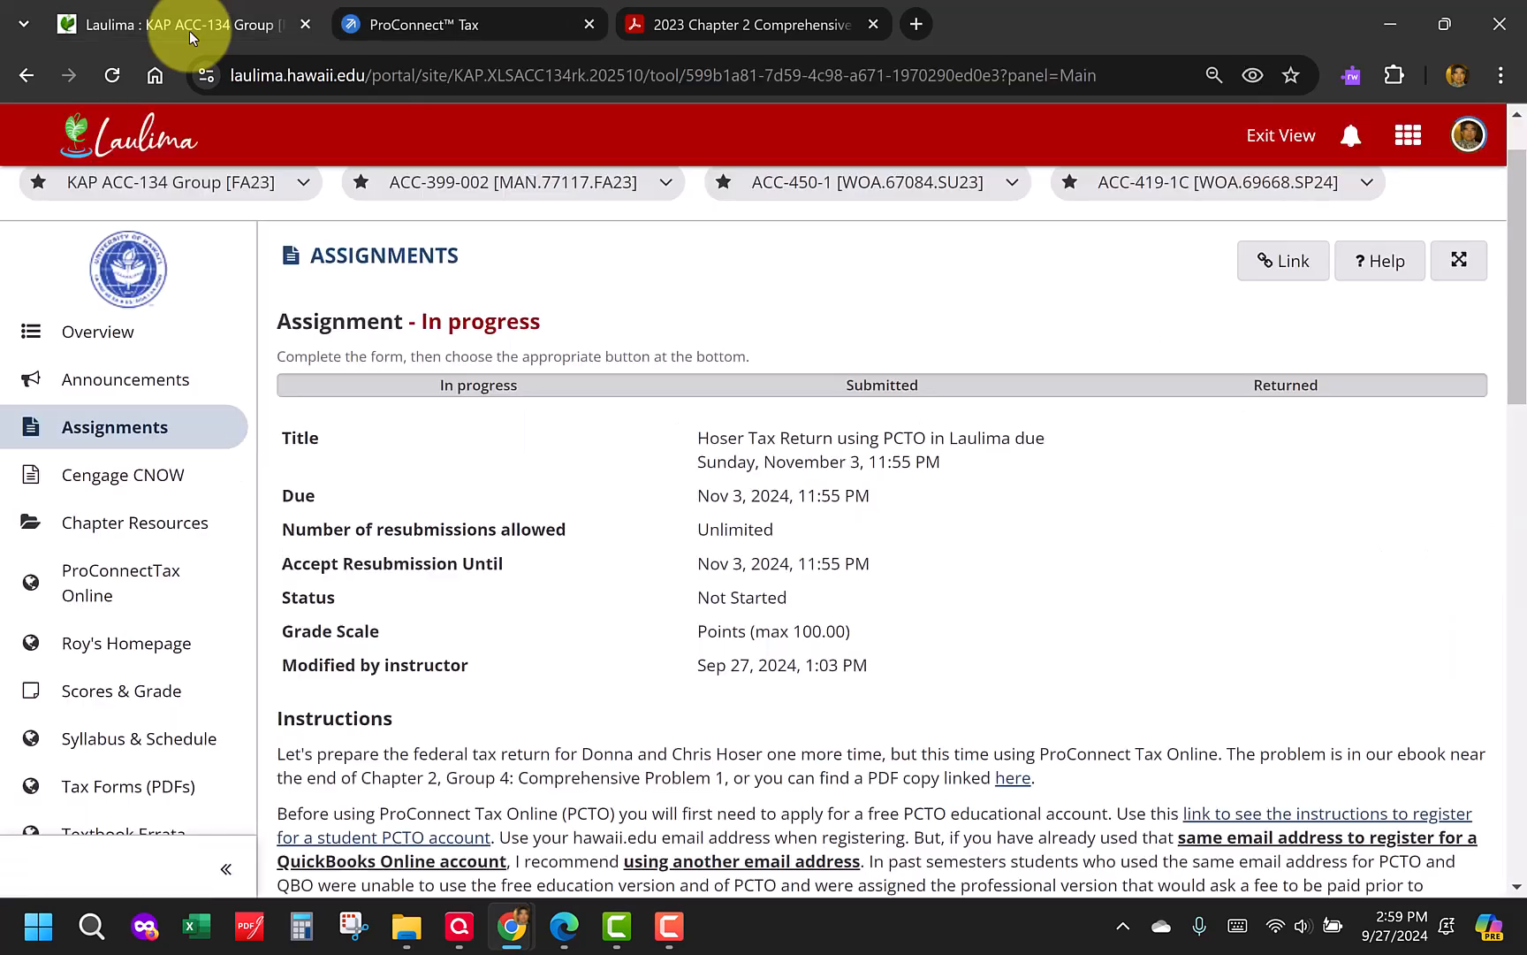
scroll(583, 527, "down", 1)
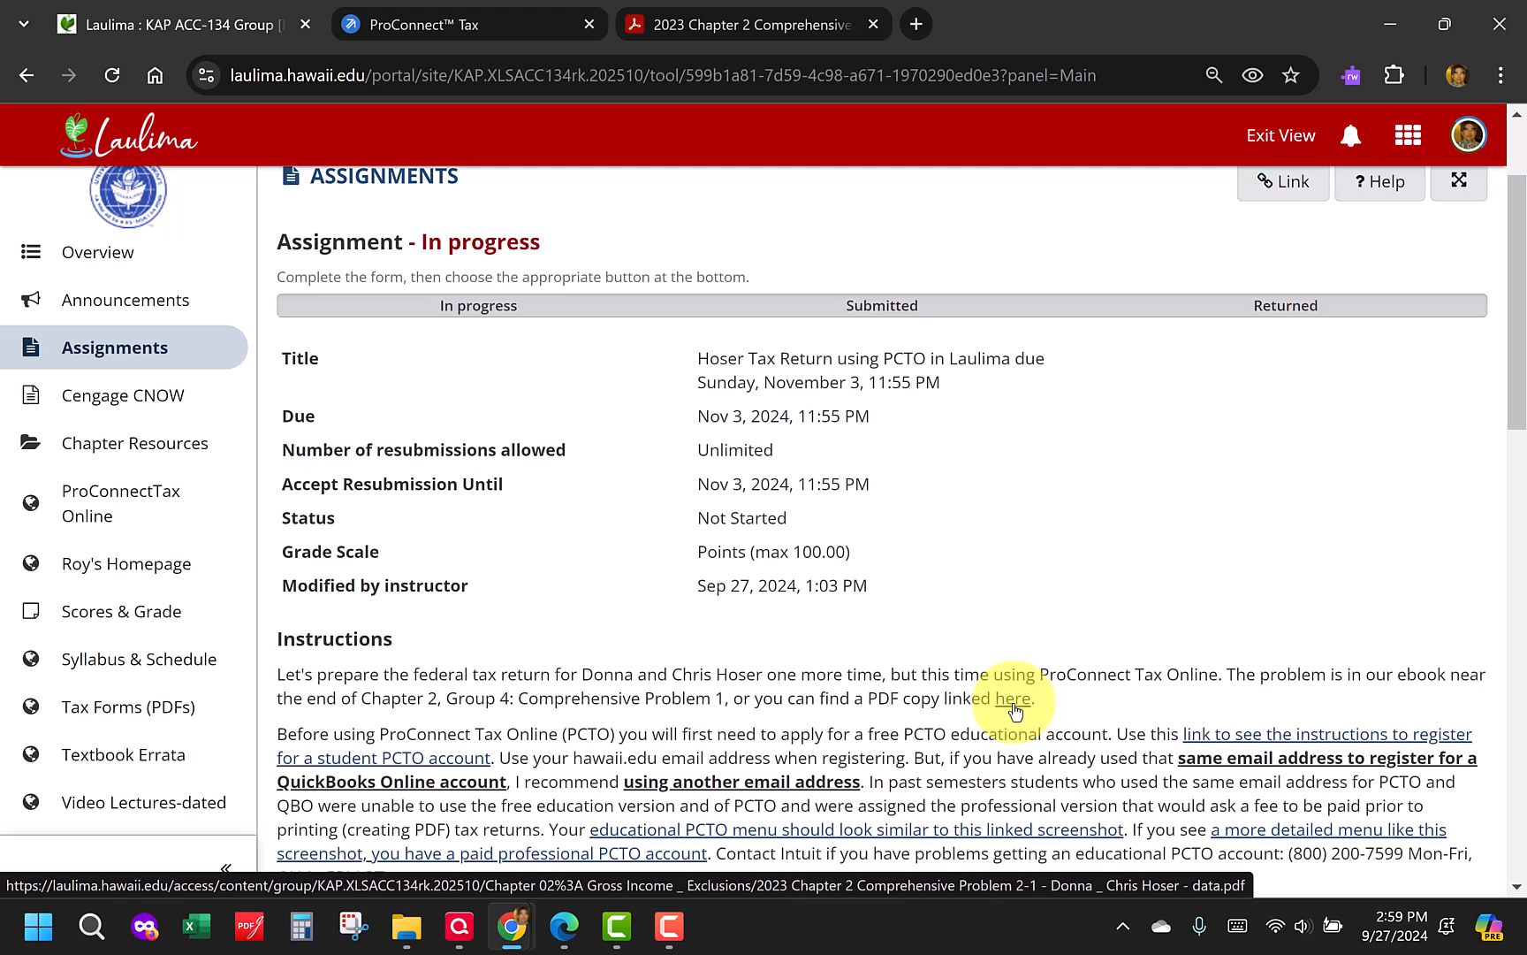
left_click(720, 23)
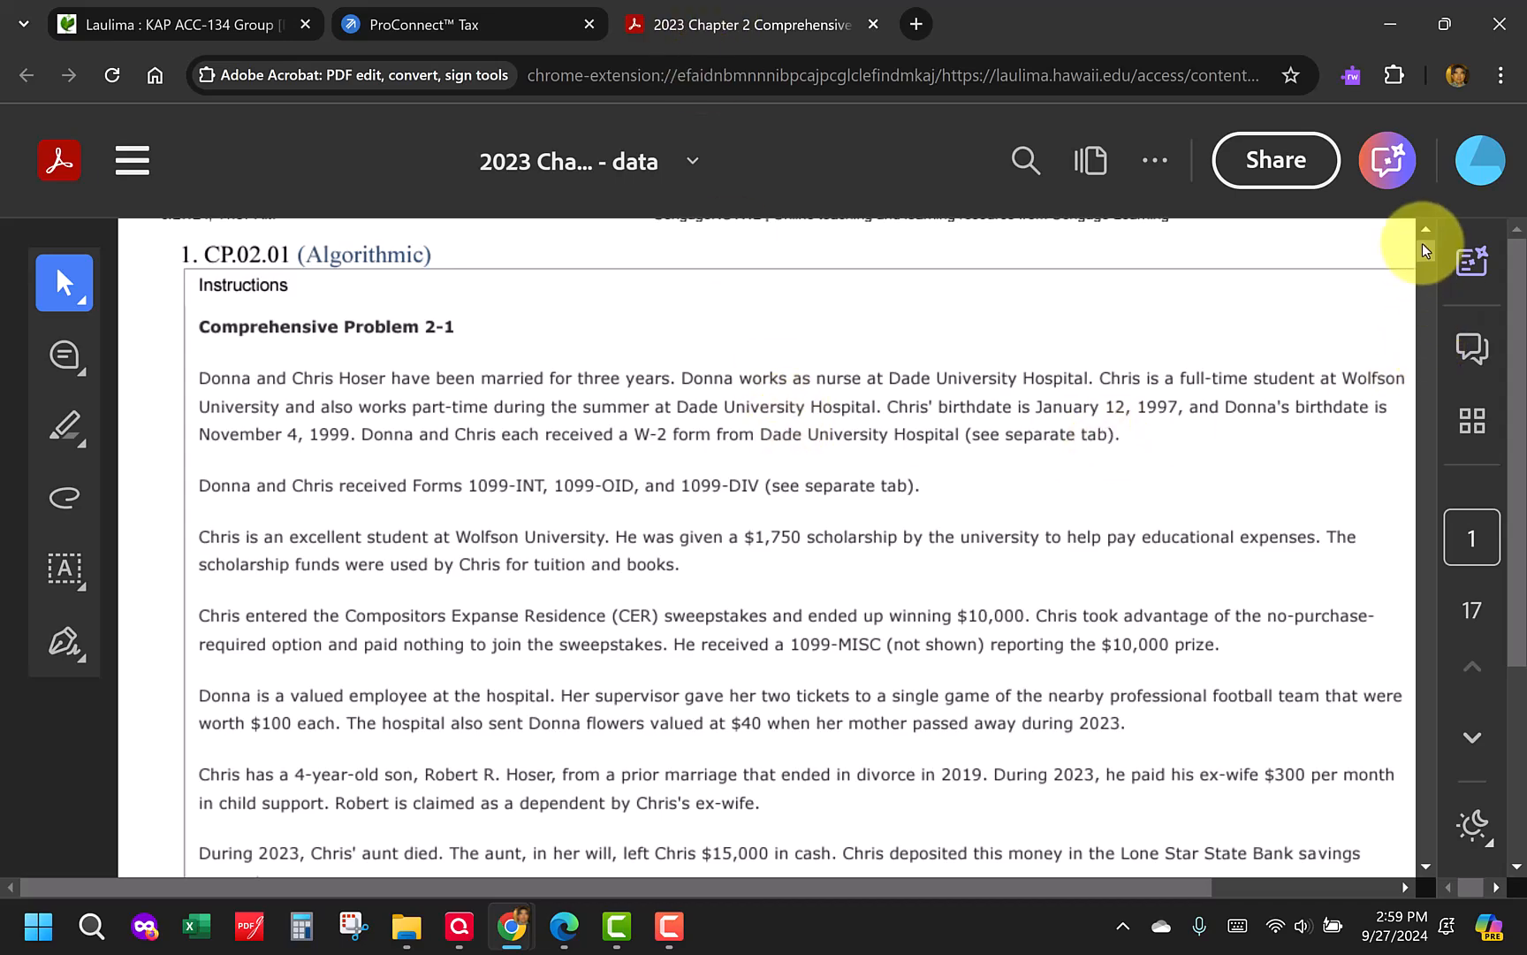
Scroll the problem PDF past the W-2 to the Hosers' 2023 Form 1040 on page 9
scroll(1428, 262, "down", 1)
left_click_drag(1428, 262, 1412, 580)
scroll(1060, 716, "up", 6)
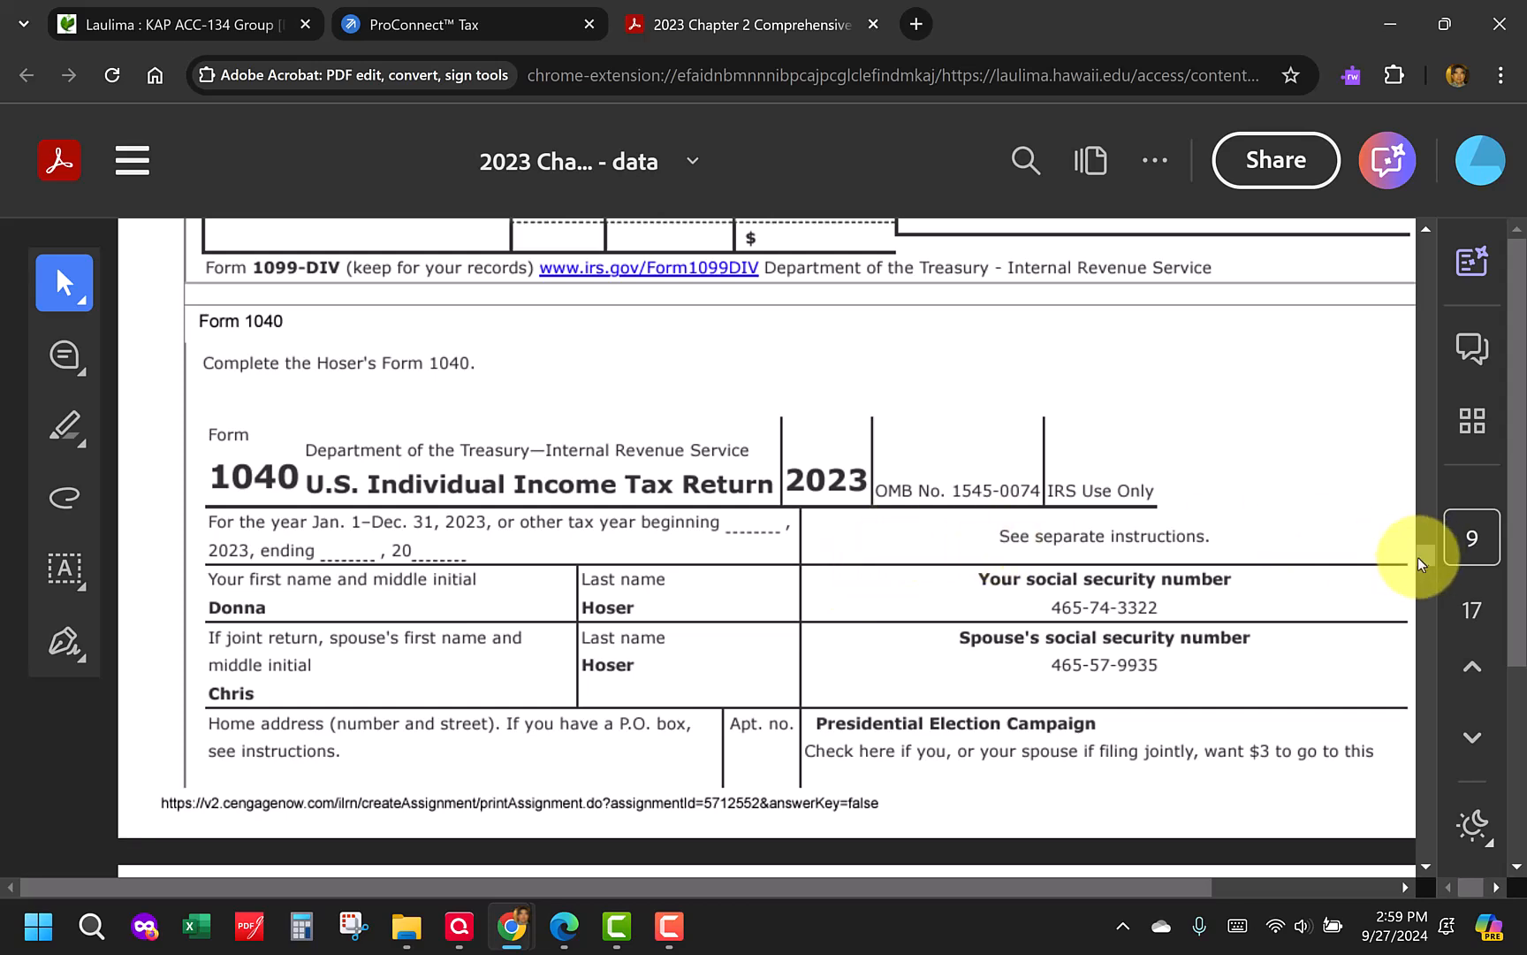
Drag back to page 1 to reread the case facts: $1,750 scholarship, $10,000 sweepstakes prize
left_click_drag(1429, 563, 1429, 485)
left_click_drag(1424, 420, 1424, 245)
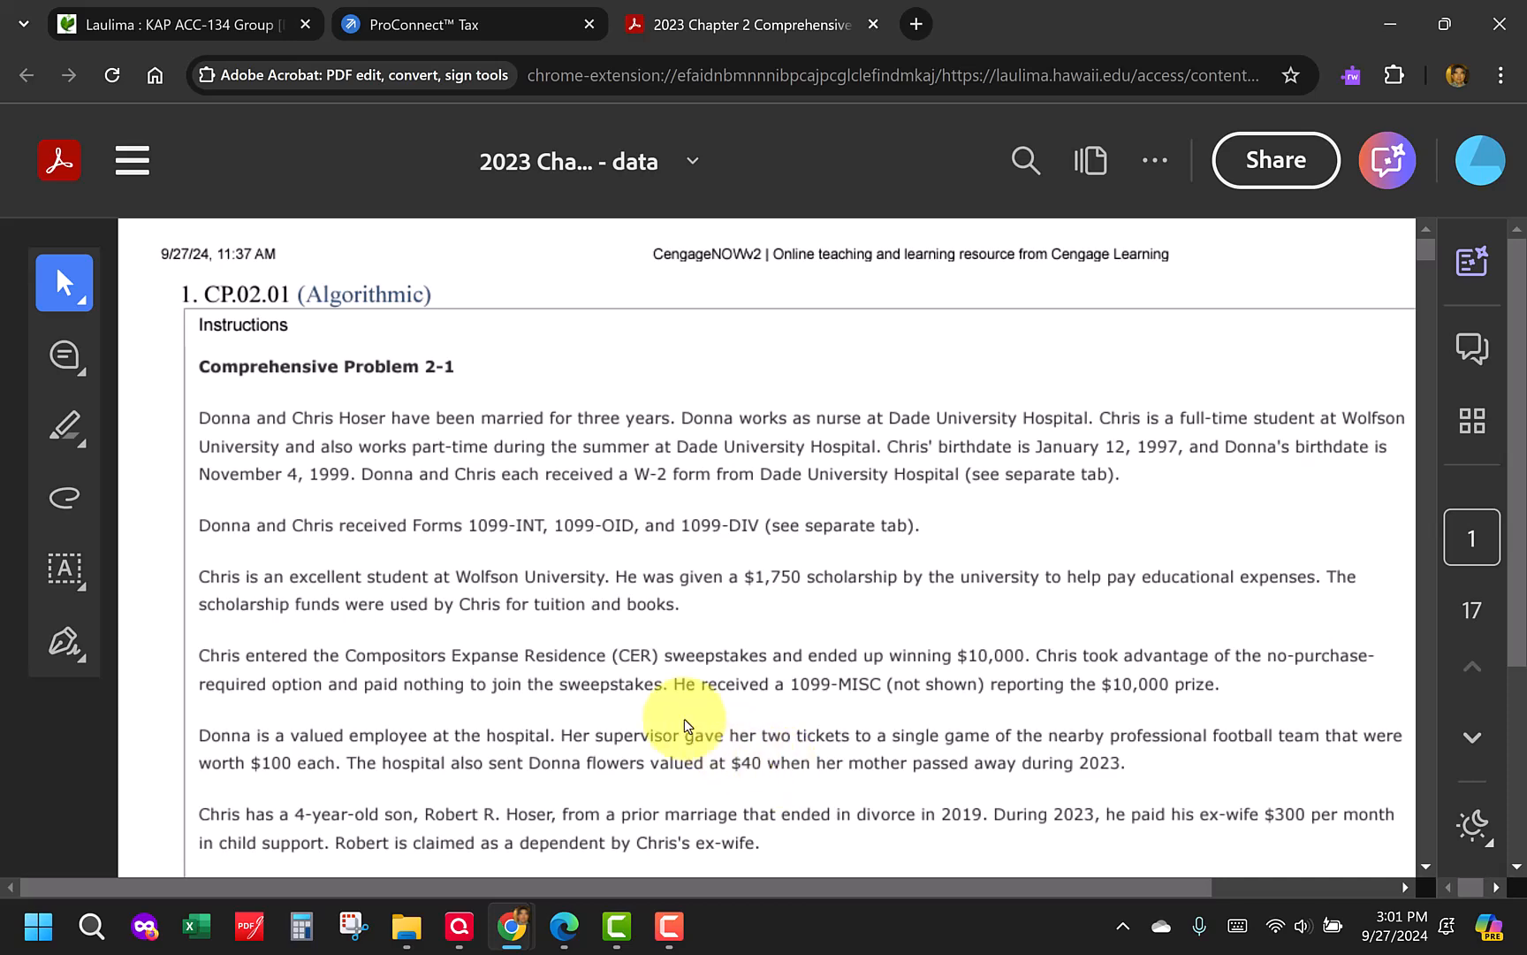
Move to the page 2 W-2 showing wages 51,808.00 and federal withholding 4,078.30
scroll(681, 709, "down", 1)
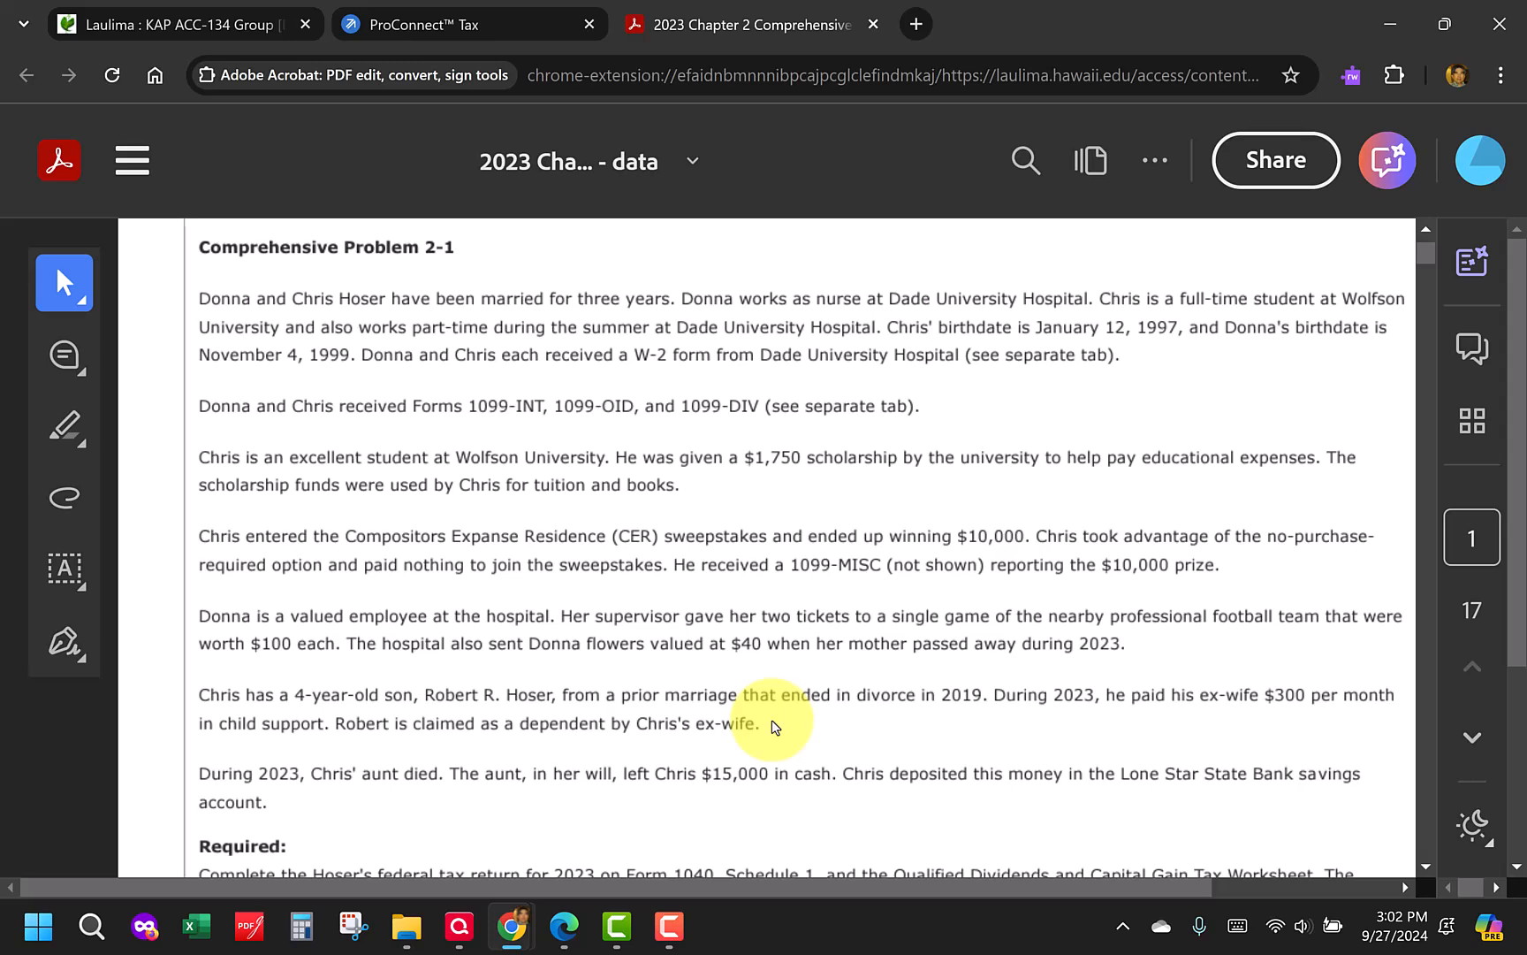
scroll(772, 720, "down", 1)
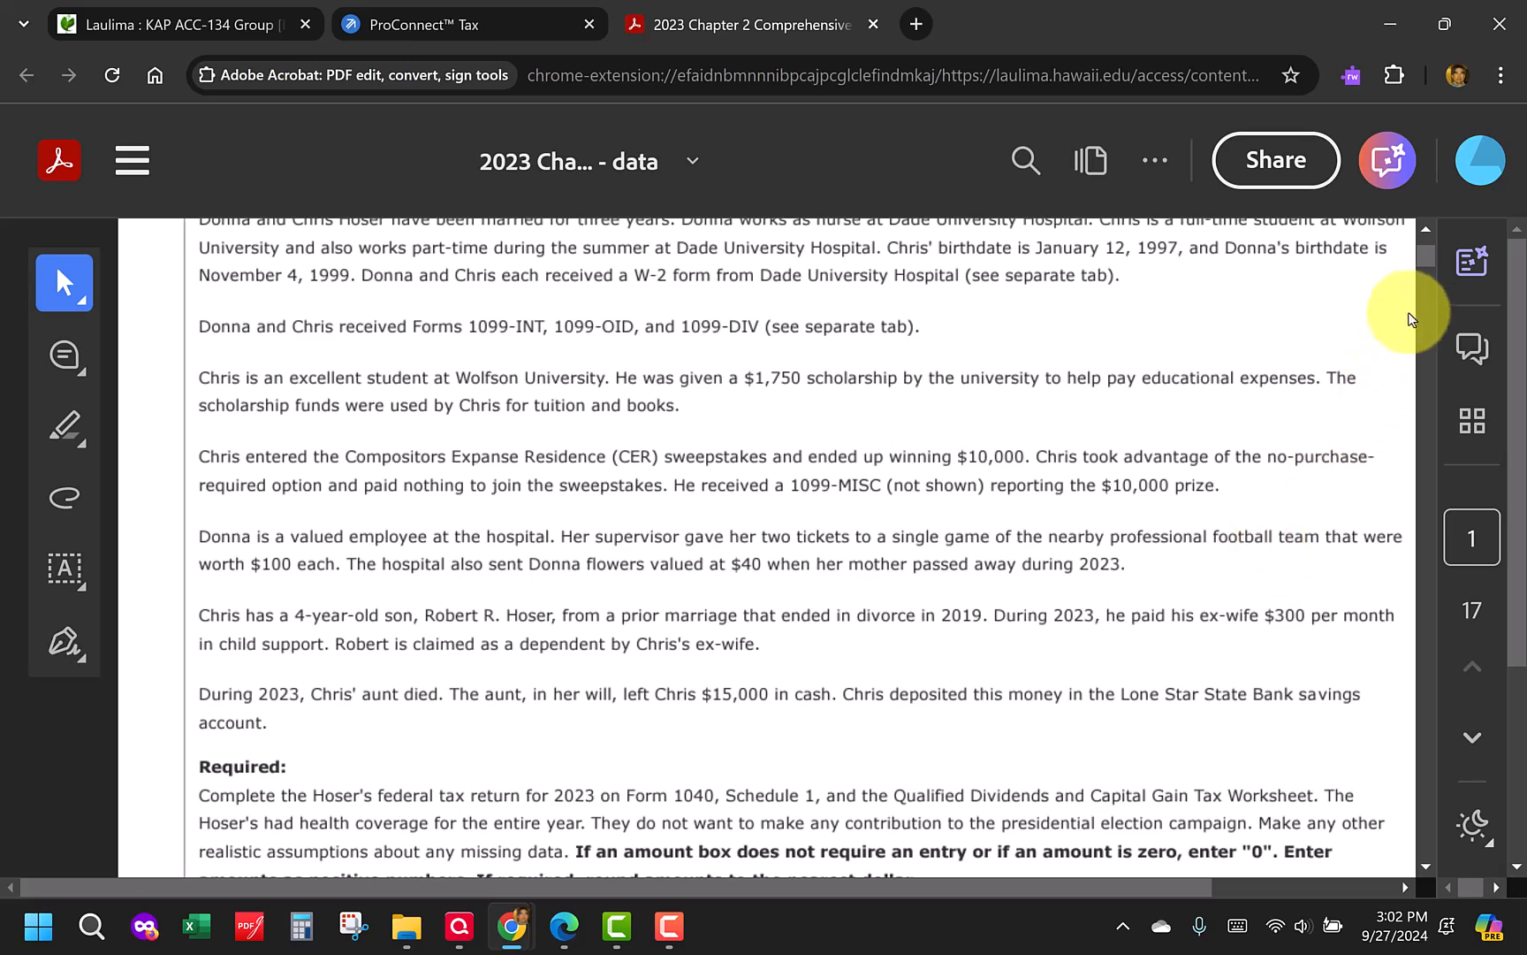
left_click_drag(1428, 254, 1424, 286)
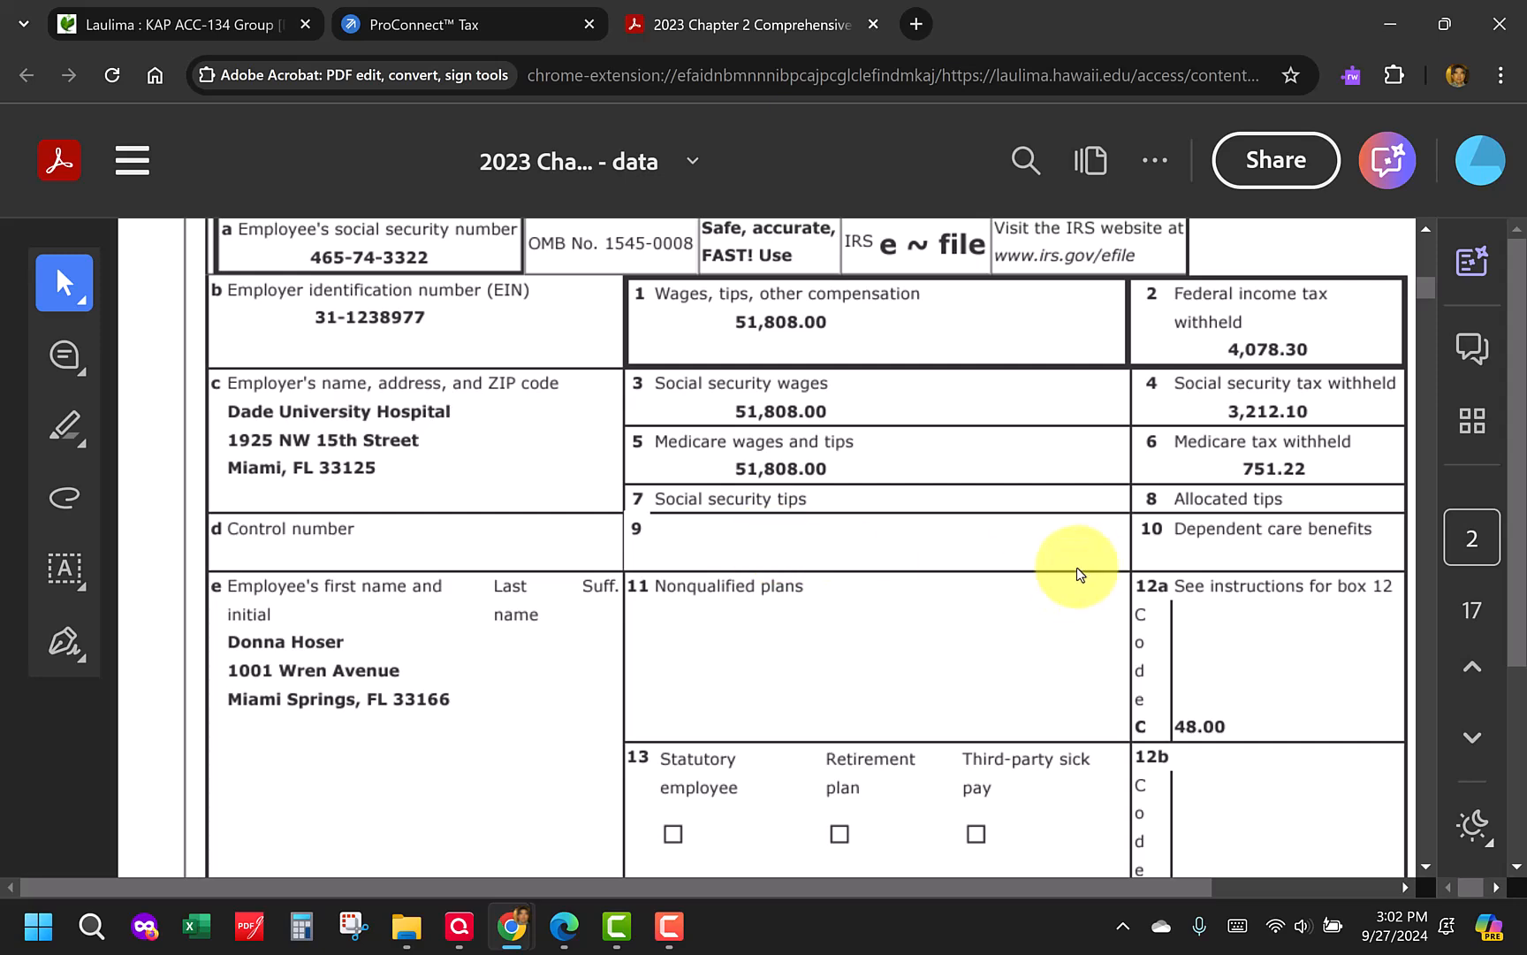
Review the W-2's box 12 codes C 48.00 and DD 5,809.12 and box 14 FSA $3,050.00
scroll(1077, 566, "down", 3)
scroll(1077, 567, "down", 2)
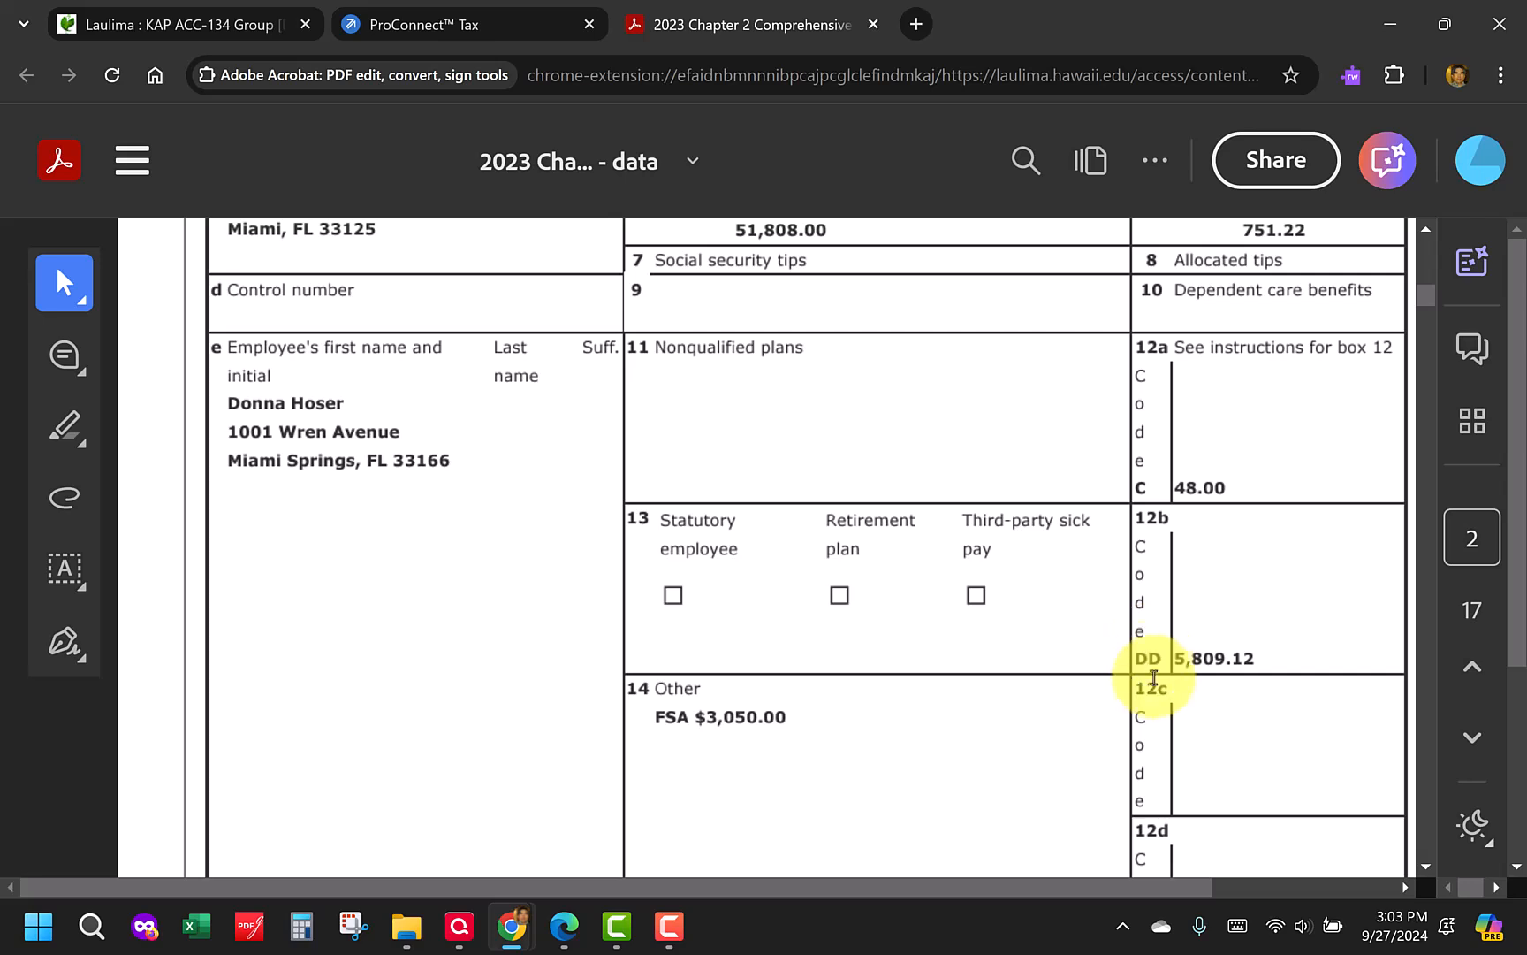
scroll(1153, 684, "up", 3)
scroll(1153, 684, "up", 1)
scroll(1154, 685, "down", 2)
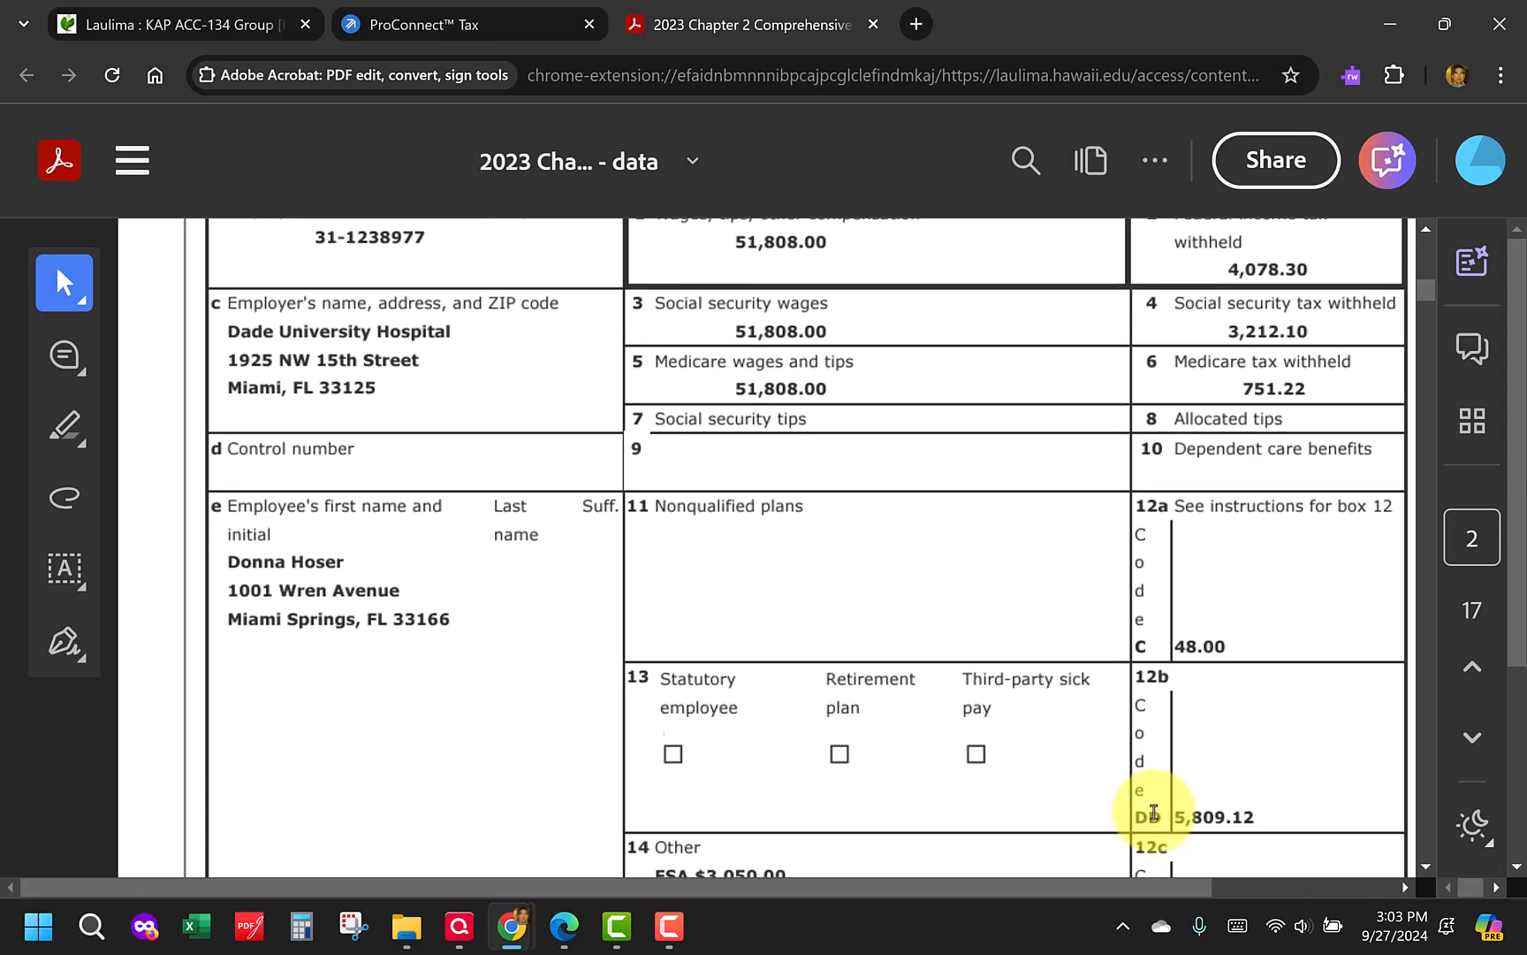
scroll(1149, 813, "down", 1)
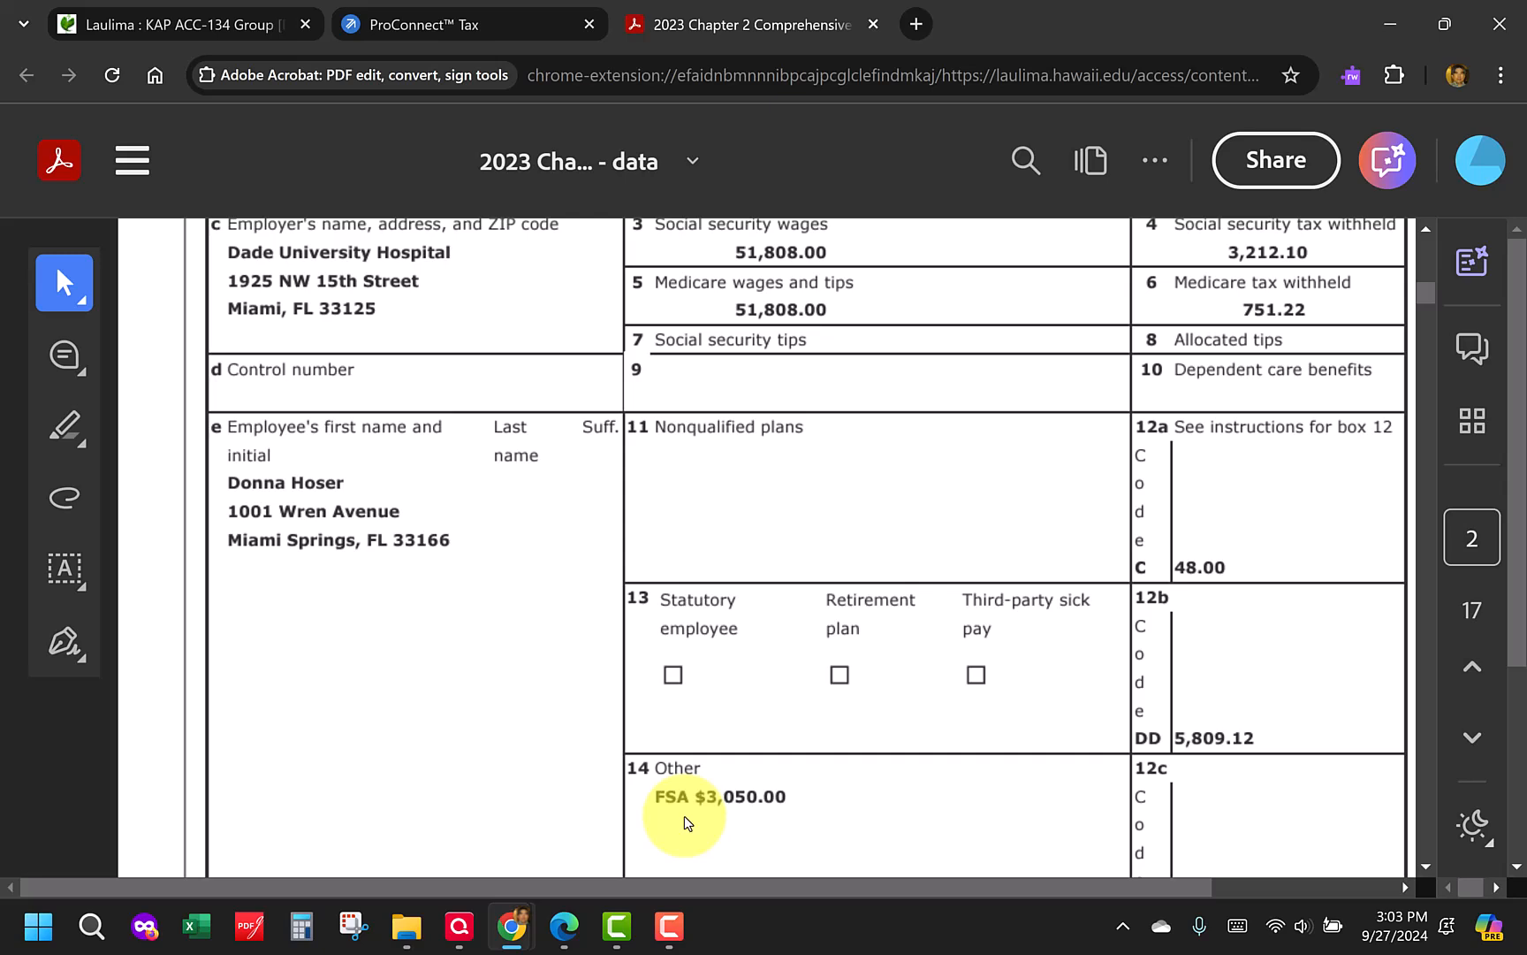
Scroll past the page 3 W-2 to the page 4 Form 1099-INT showing $654.92 interest
scroll(685, 819, "up", 2)
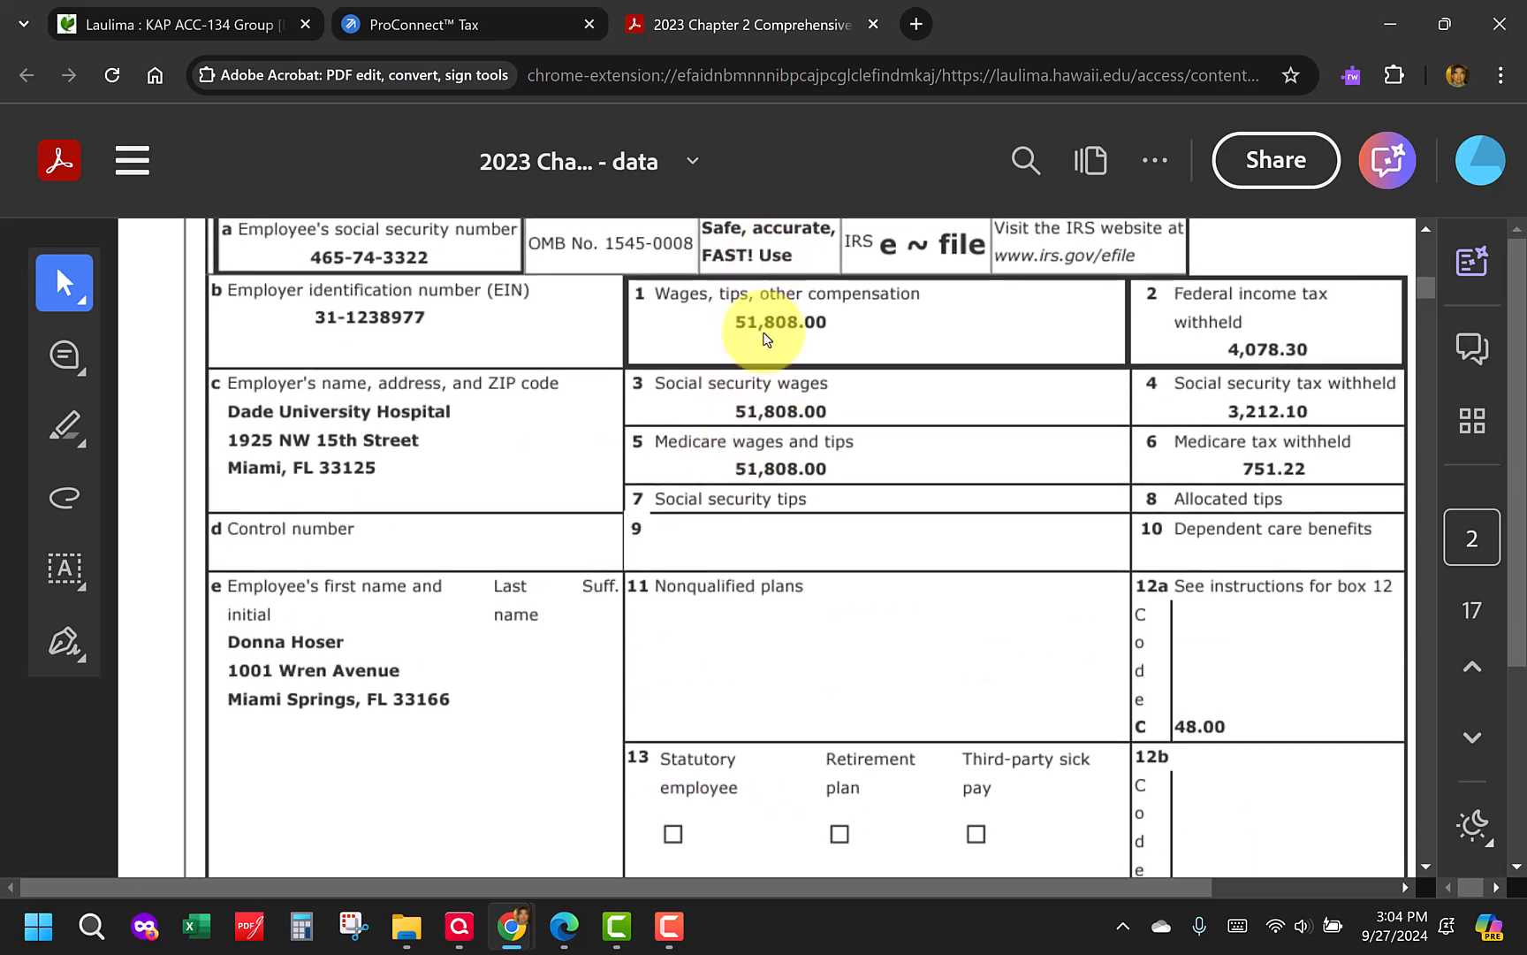
scroll(705, 636, "down", 2)
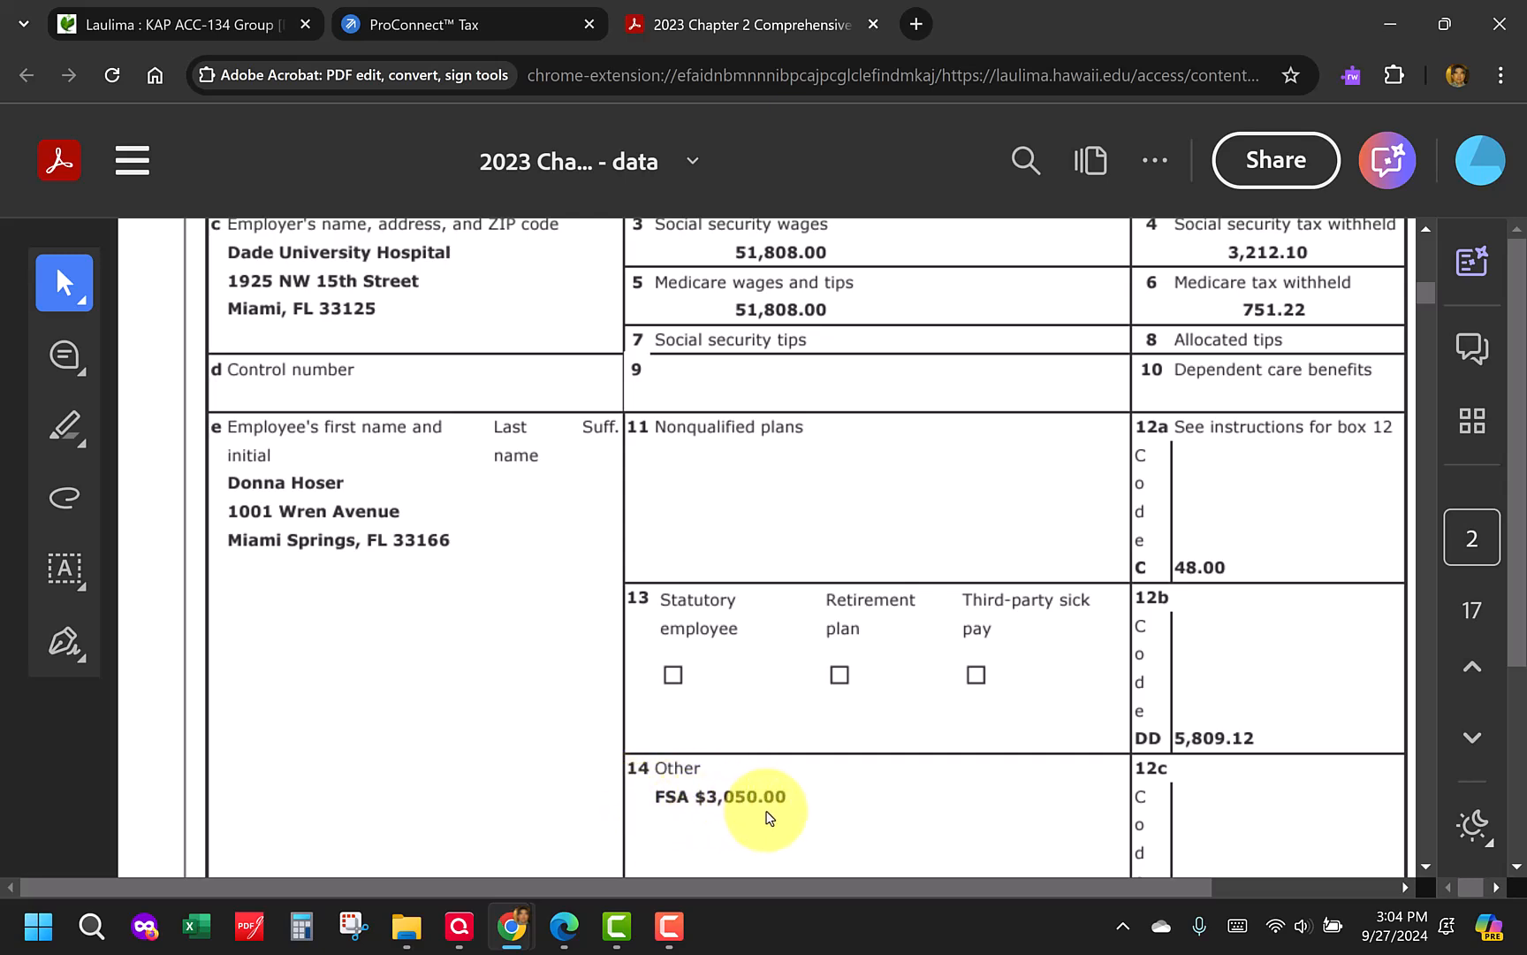
scroll(766, 817, "down", 3)
scroll(766, 811, "down", 2)
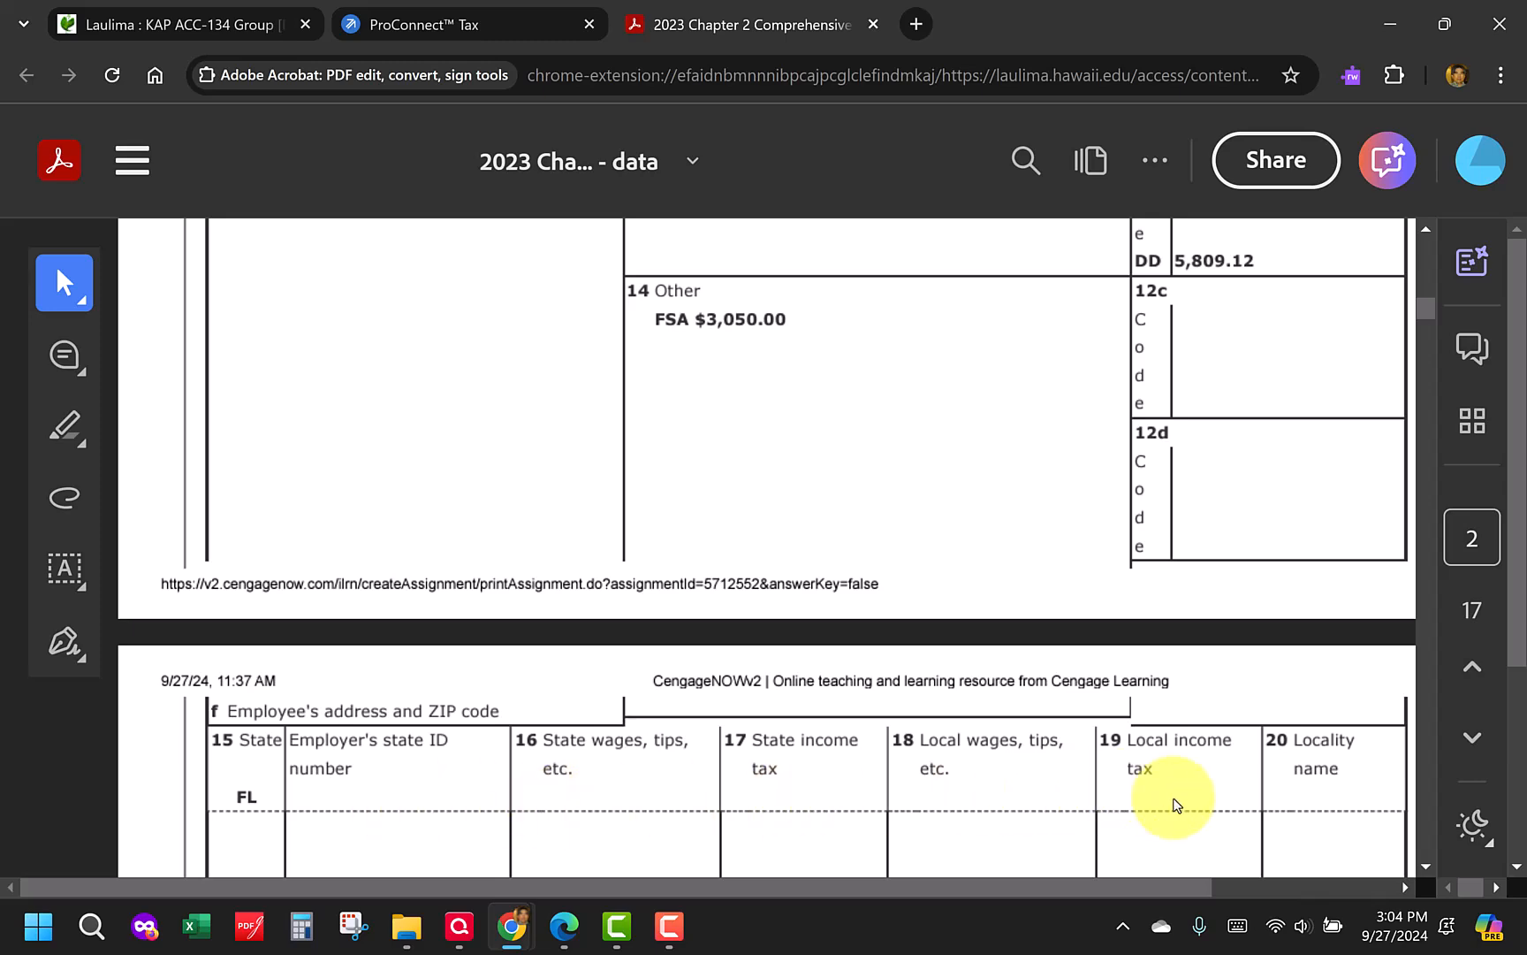
scroll(661, 782, "down", 7)
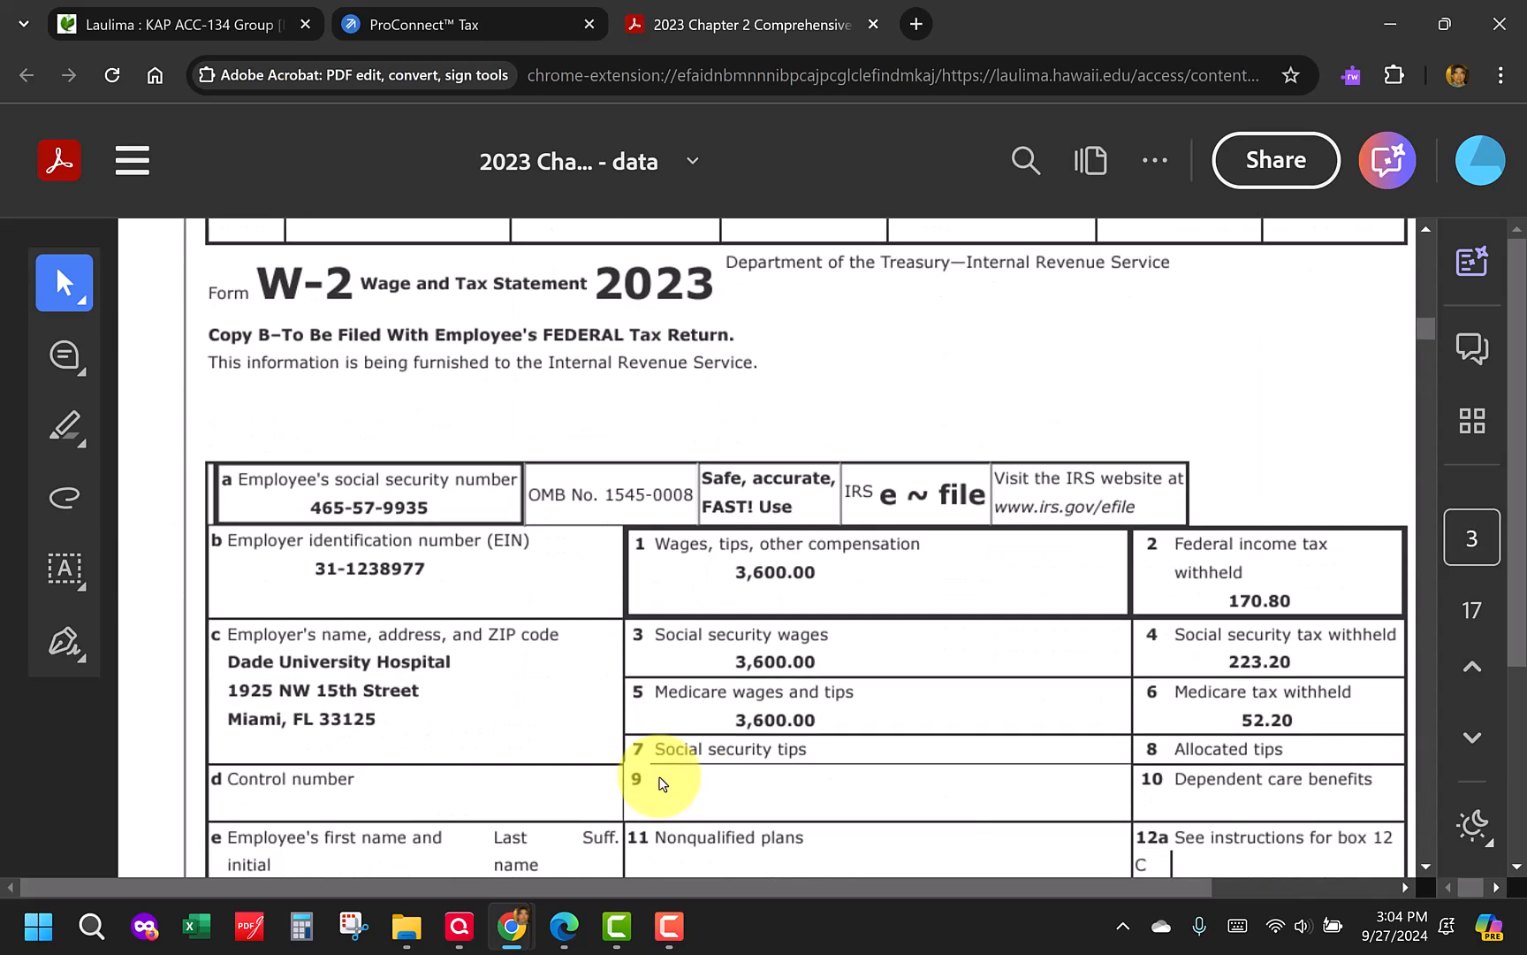
scroll(661, 782, "down", 1)
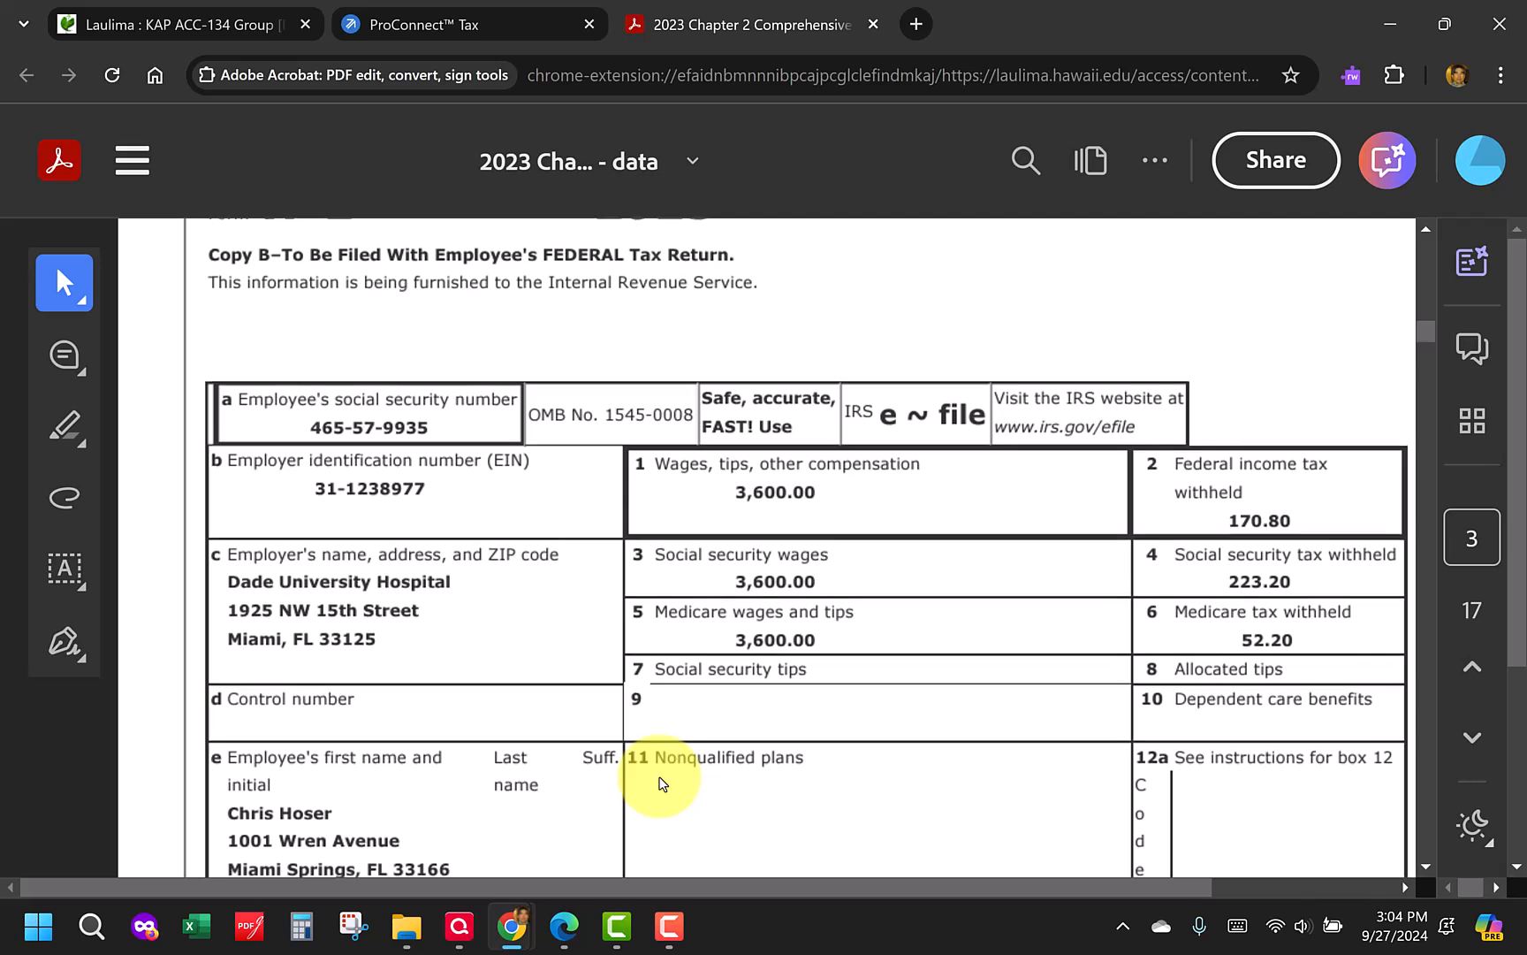
scroll(661, 783, "down", 1)
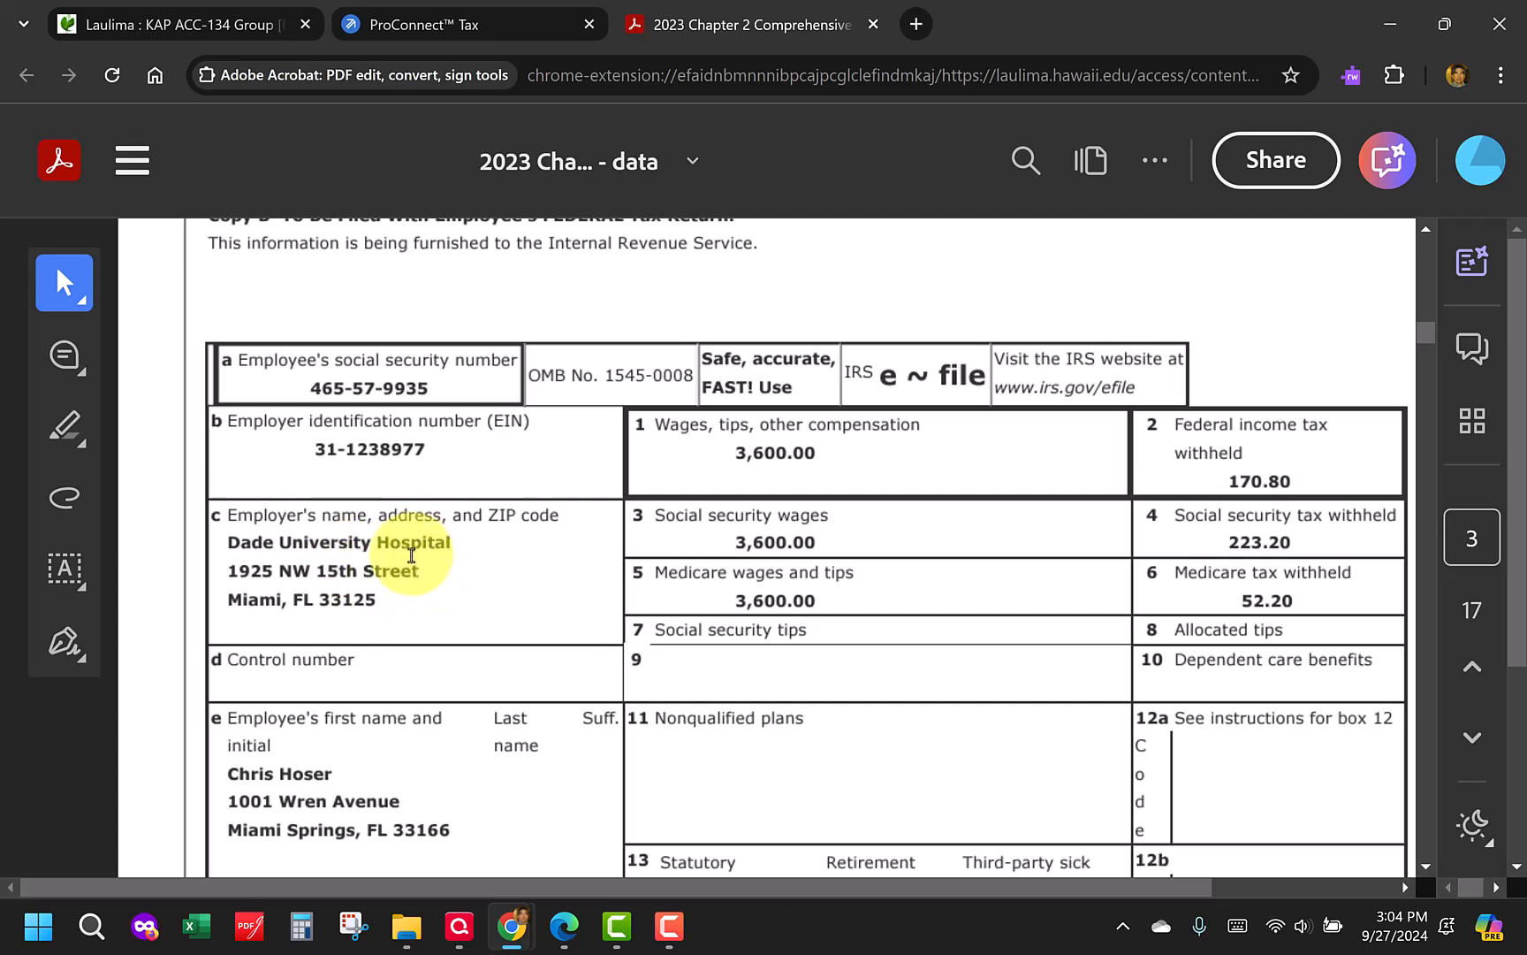
scroll(495, 583, "down", 8)
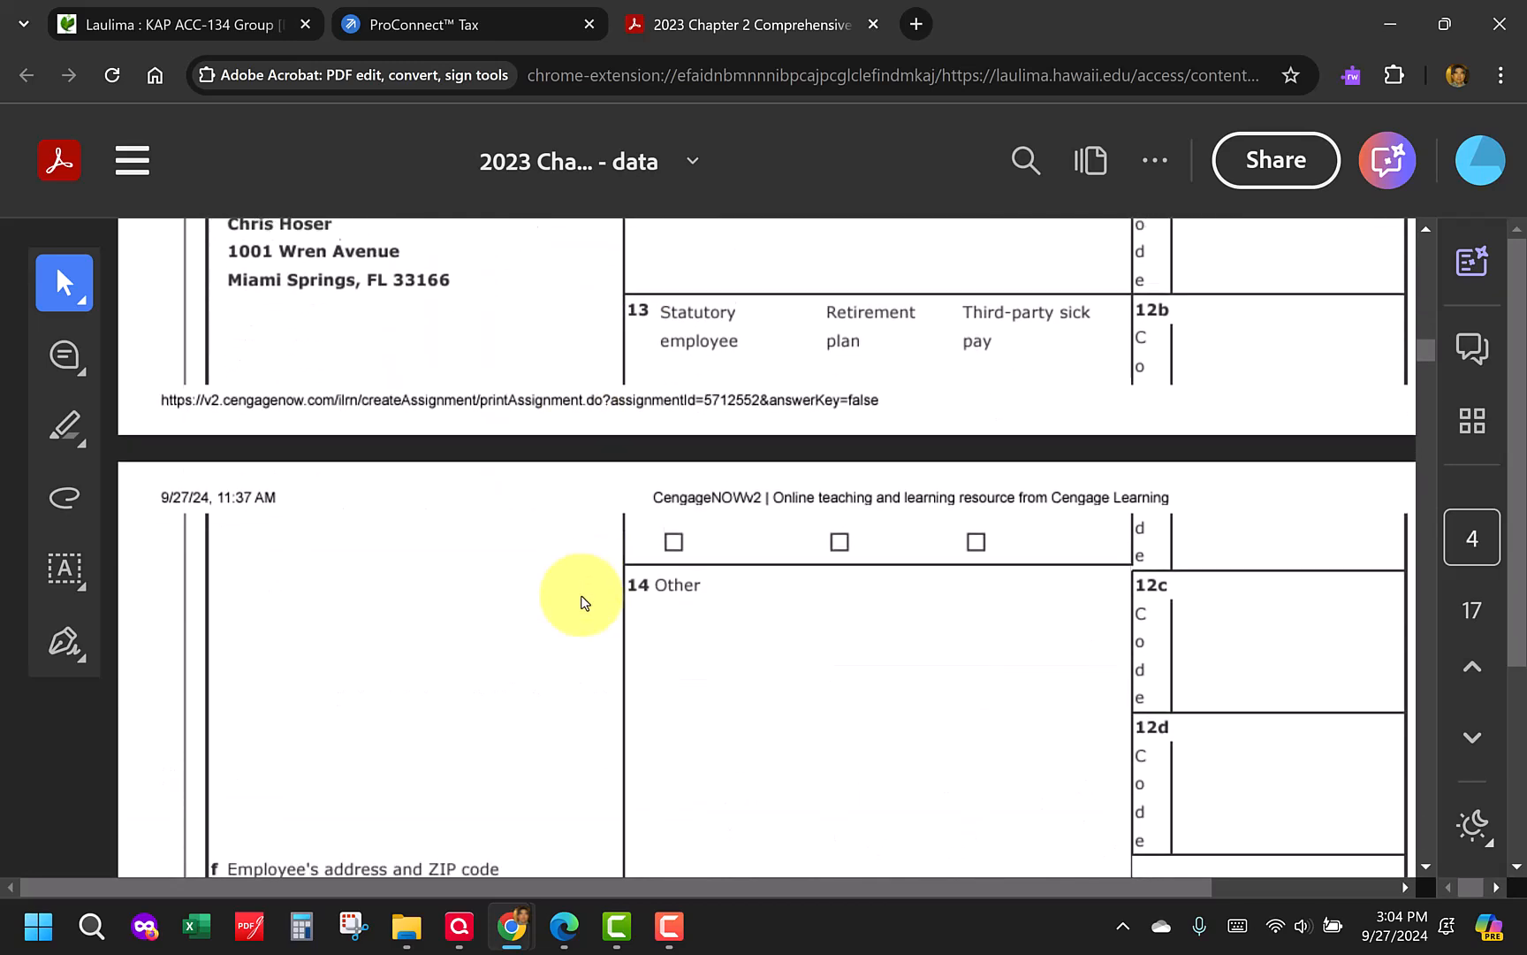
scroll(582, 603, "down", 10)
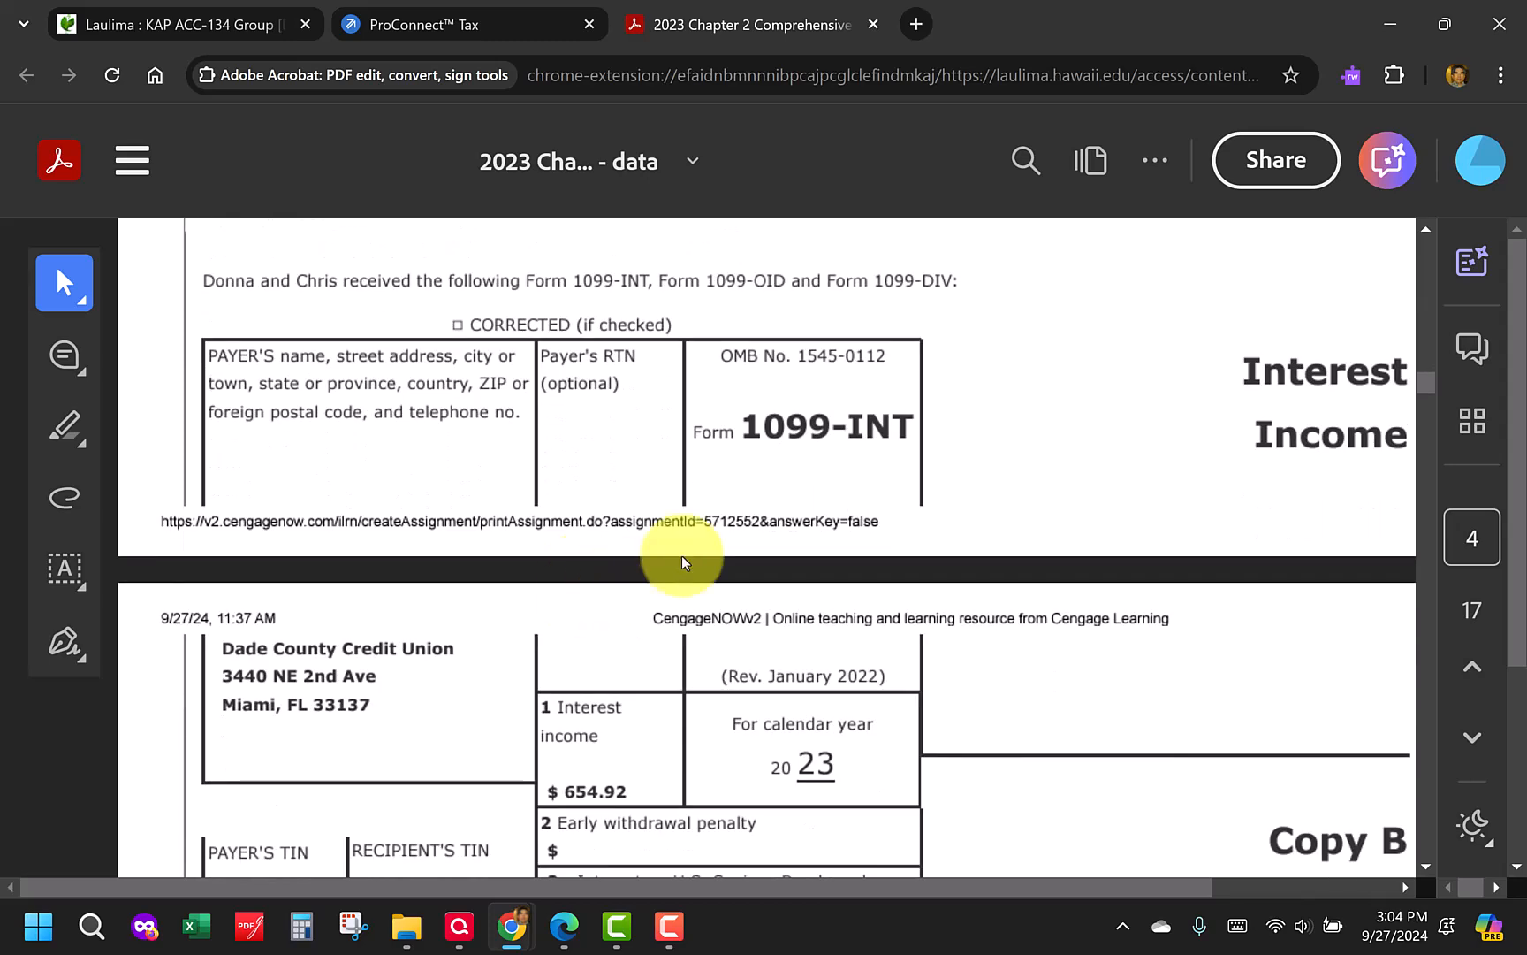
Scroll past the 1099-INT and the 1099-OID's $134.00 tax-exempt OID to the 1099-DIV's $320.00 dividends
scroll(823, 469, "down", 3)
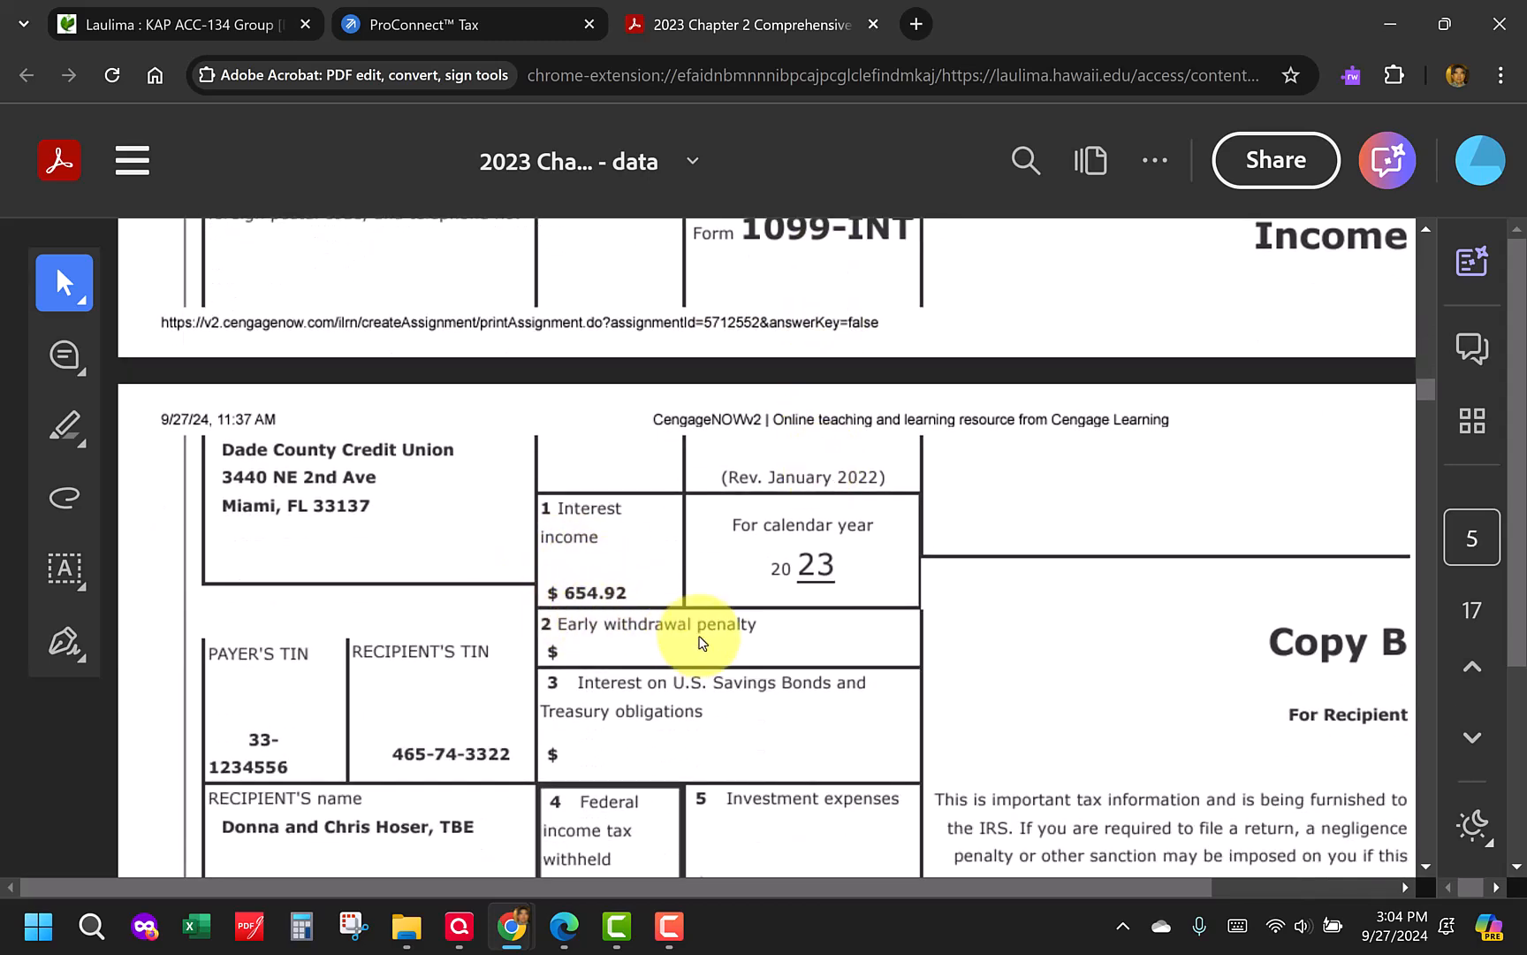
scroll(699, 630, "down", 6)
scroll(699, 642, "down", 15)
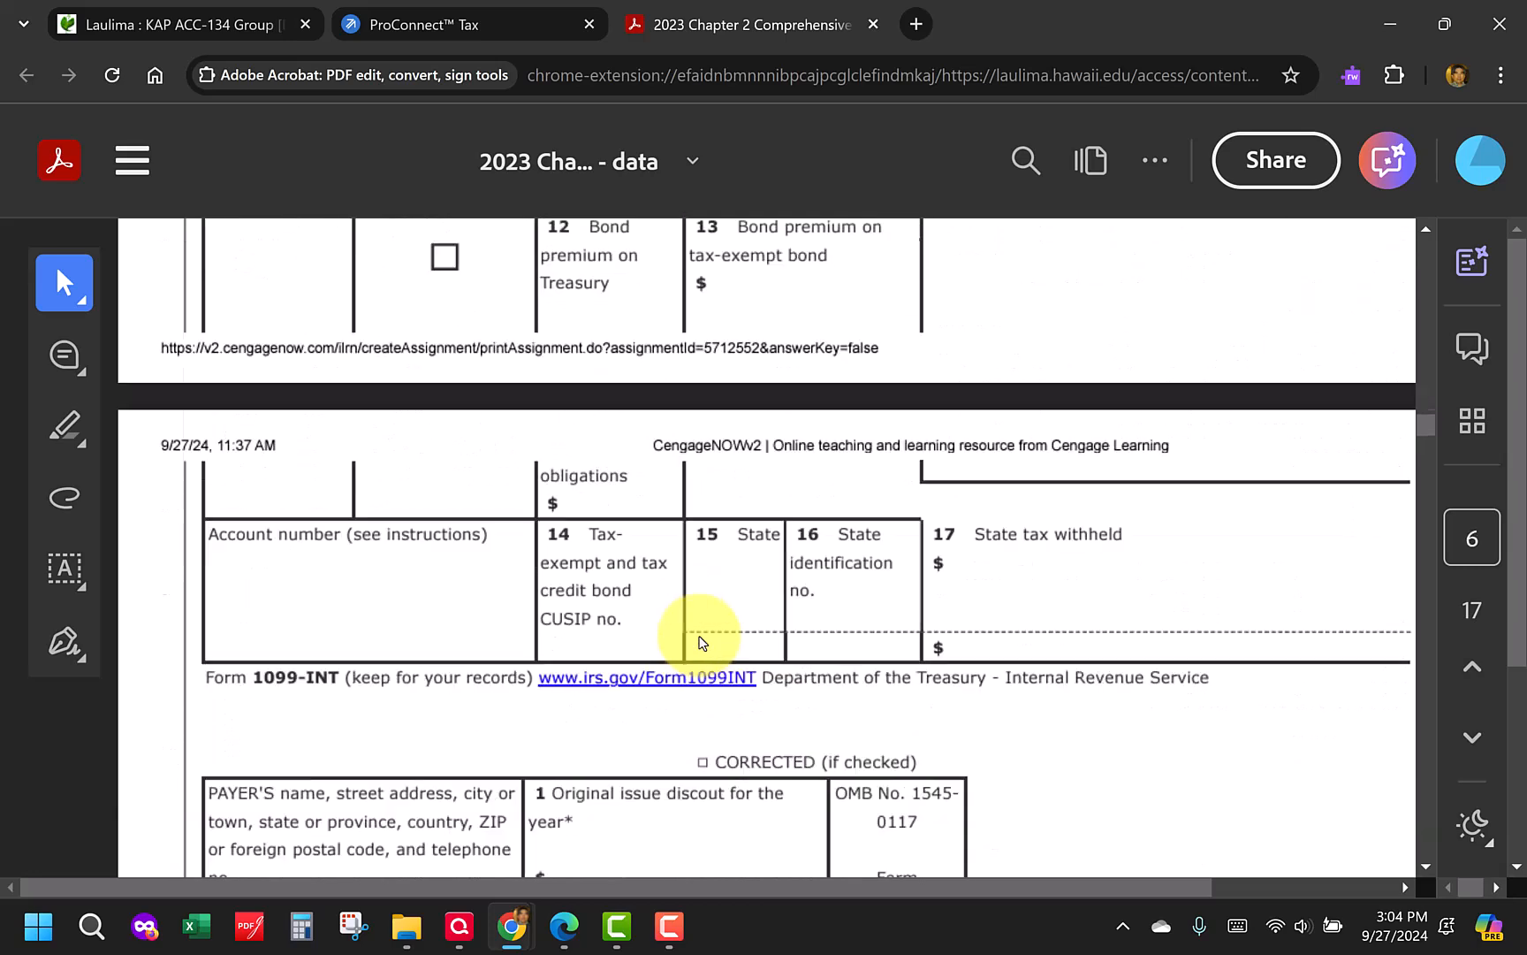
scroll(700, 642, "down", 2)
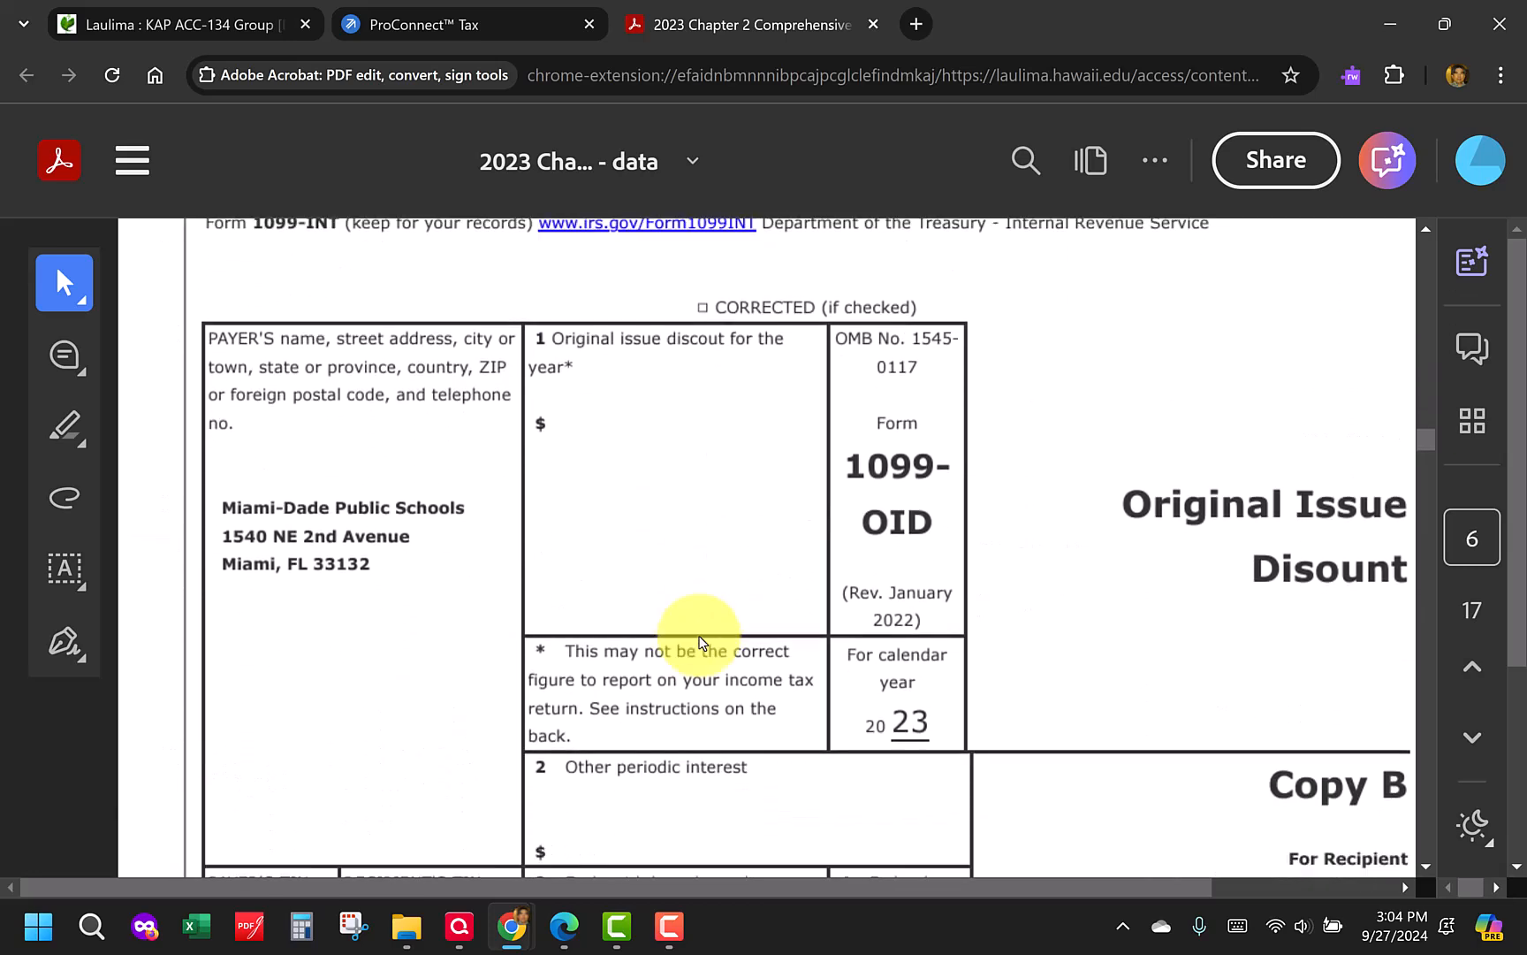
scroll(699, 643, "down", 1)
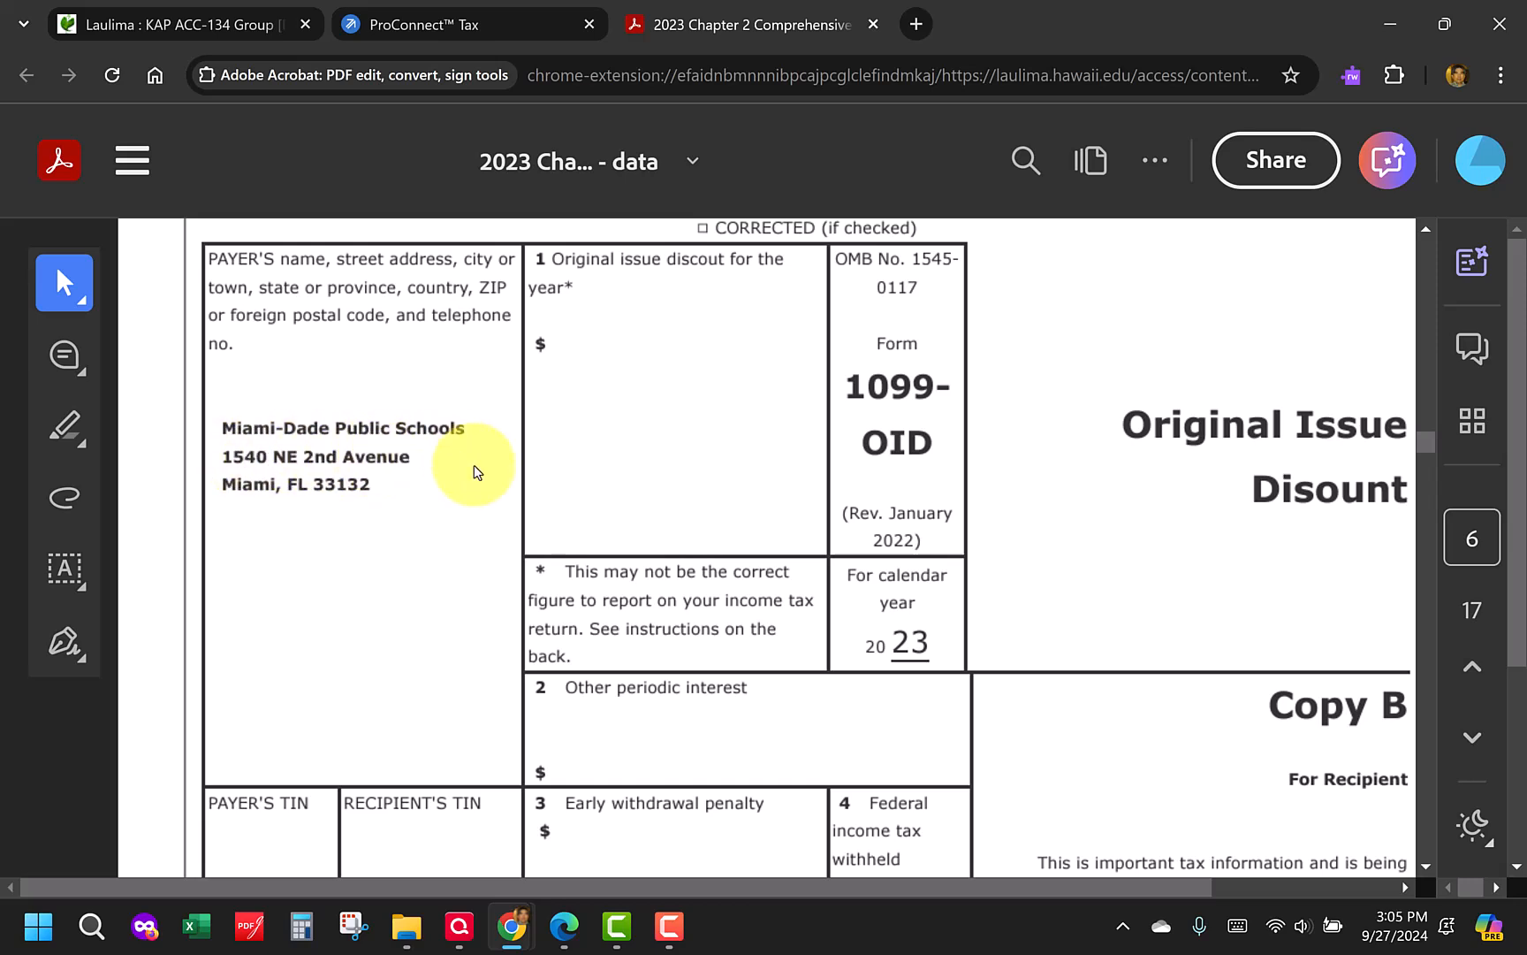
scroll(567, 464, "down", 1)
scroll(566, 464, "down", 10)
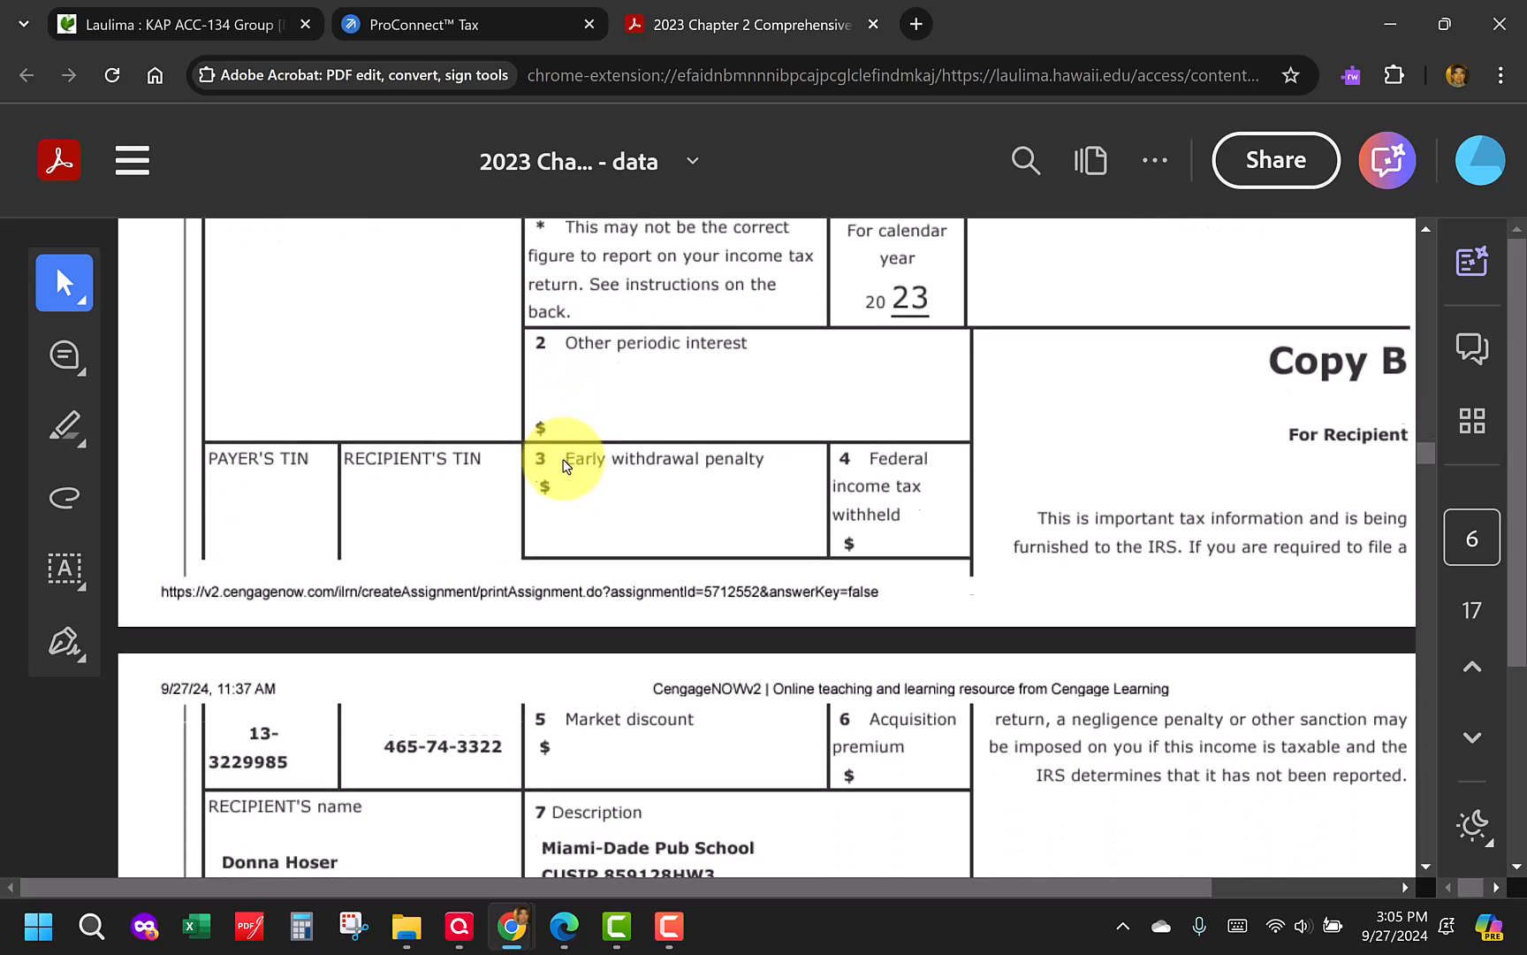
scroll(566, 464, "down", 4)
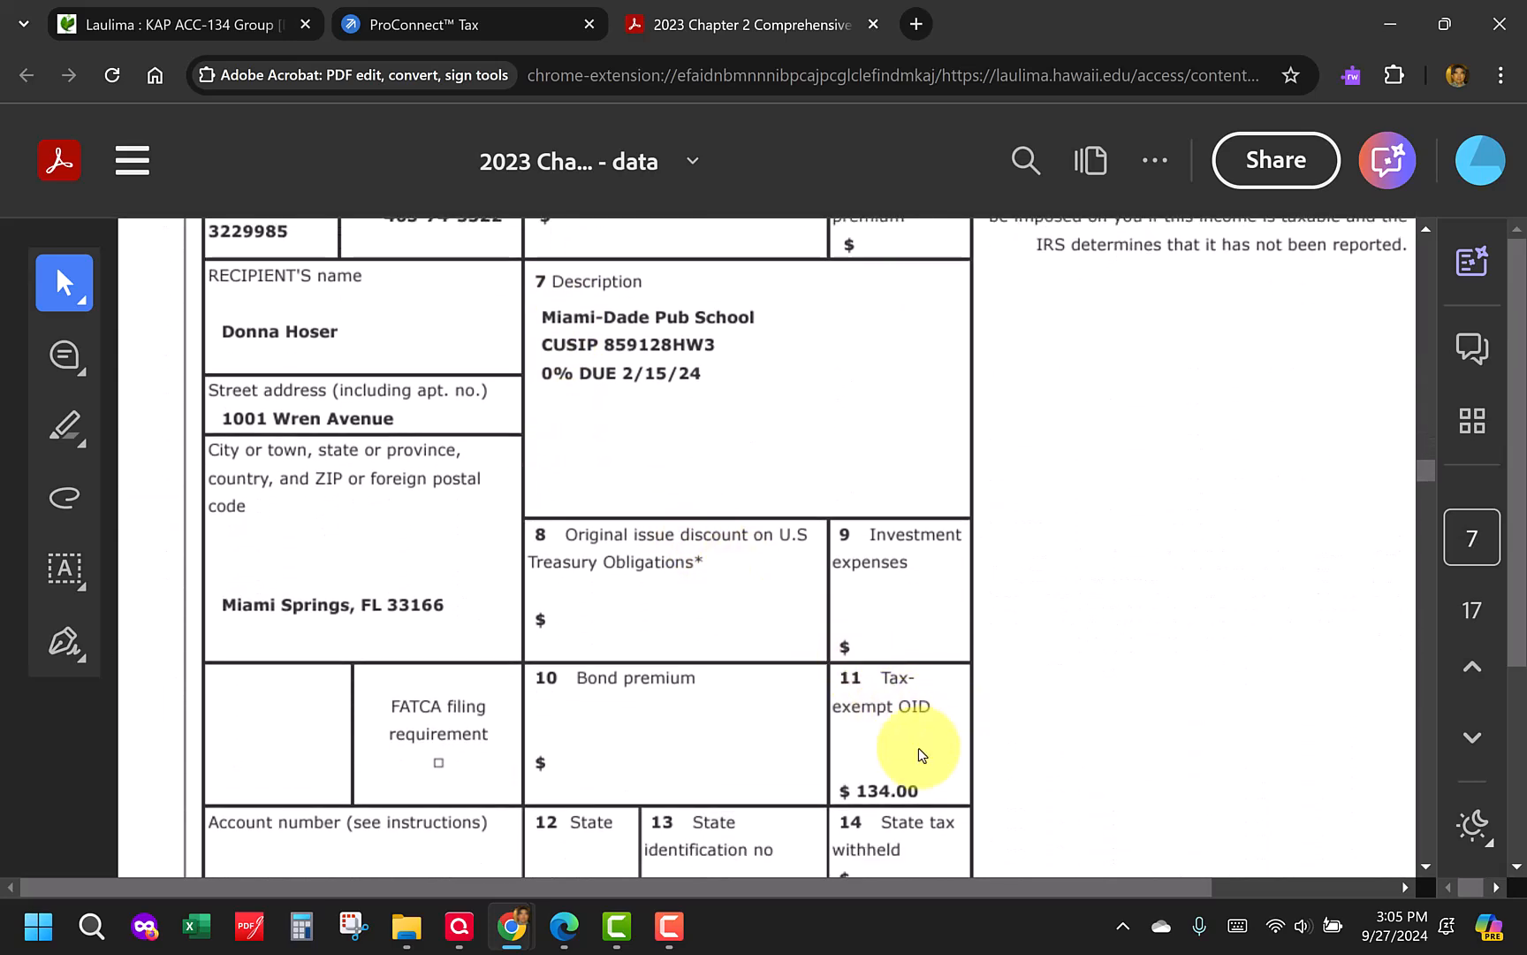
scroll(928, 738, "up", 2)
scroll(930, 735, "up", 15)
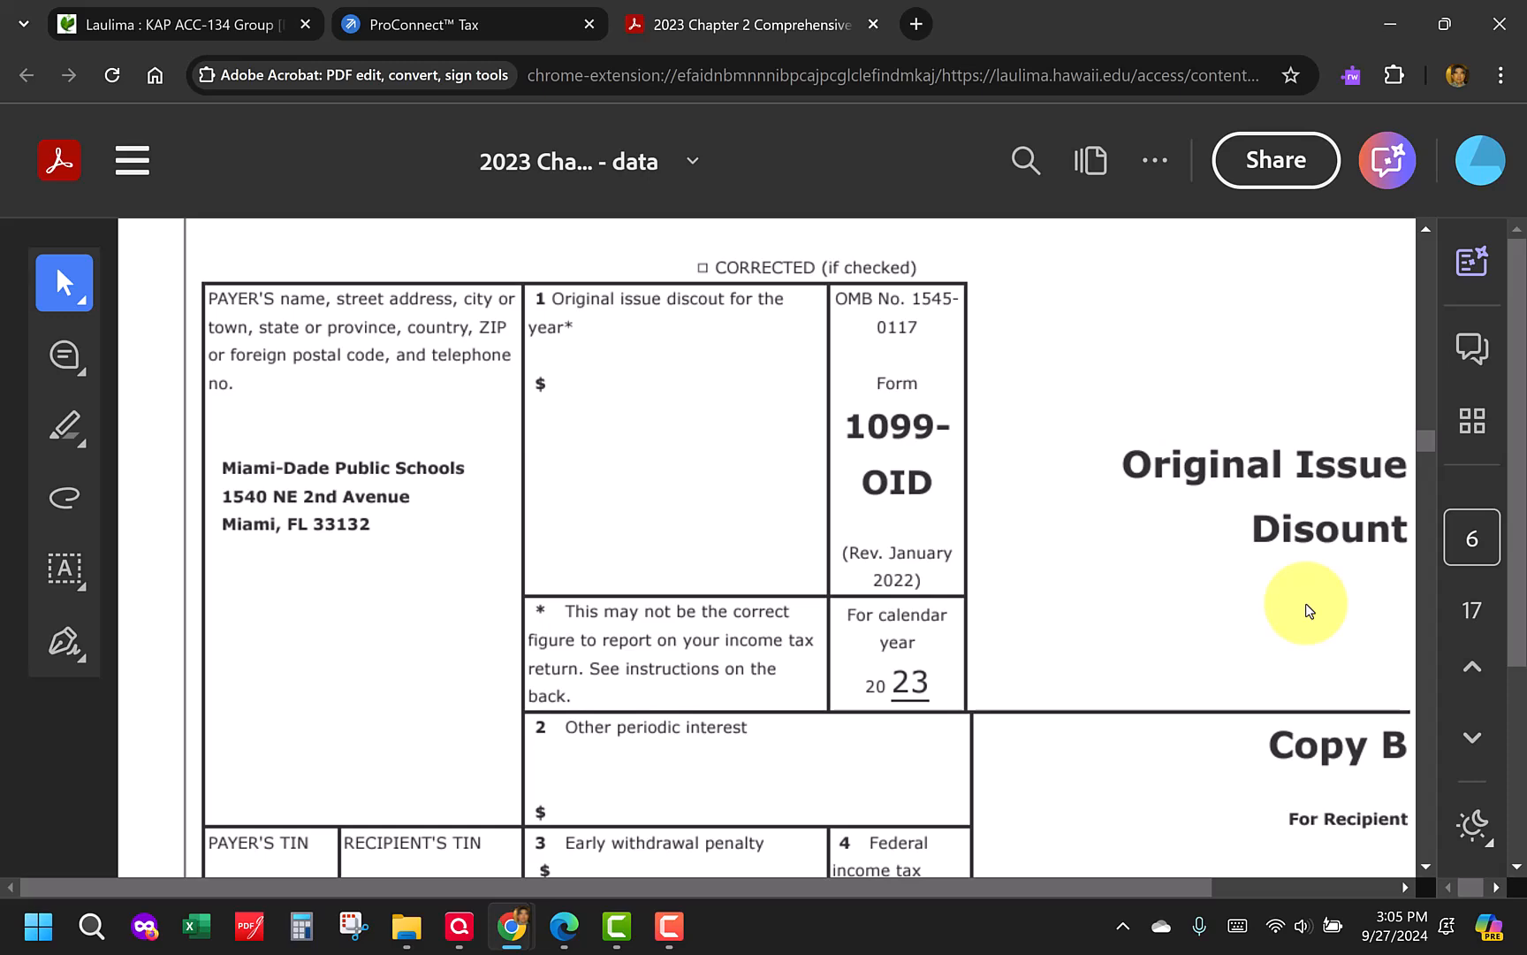
scroll(1309, 610, "down", 10)
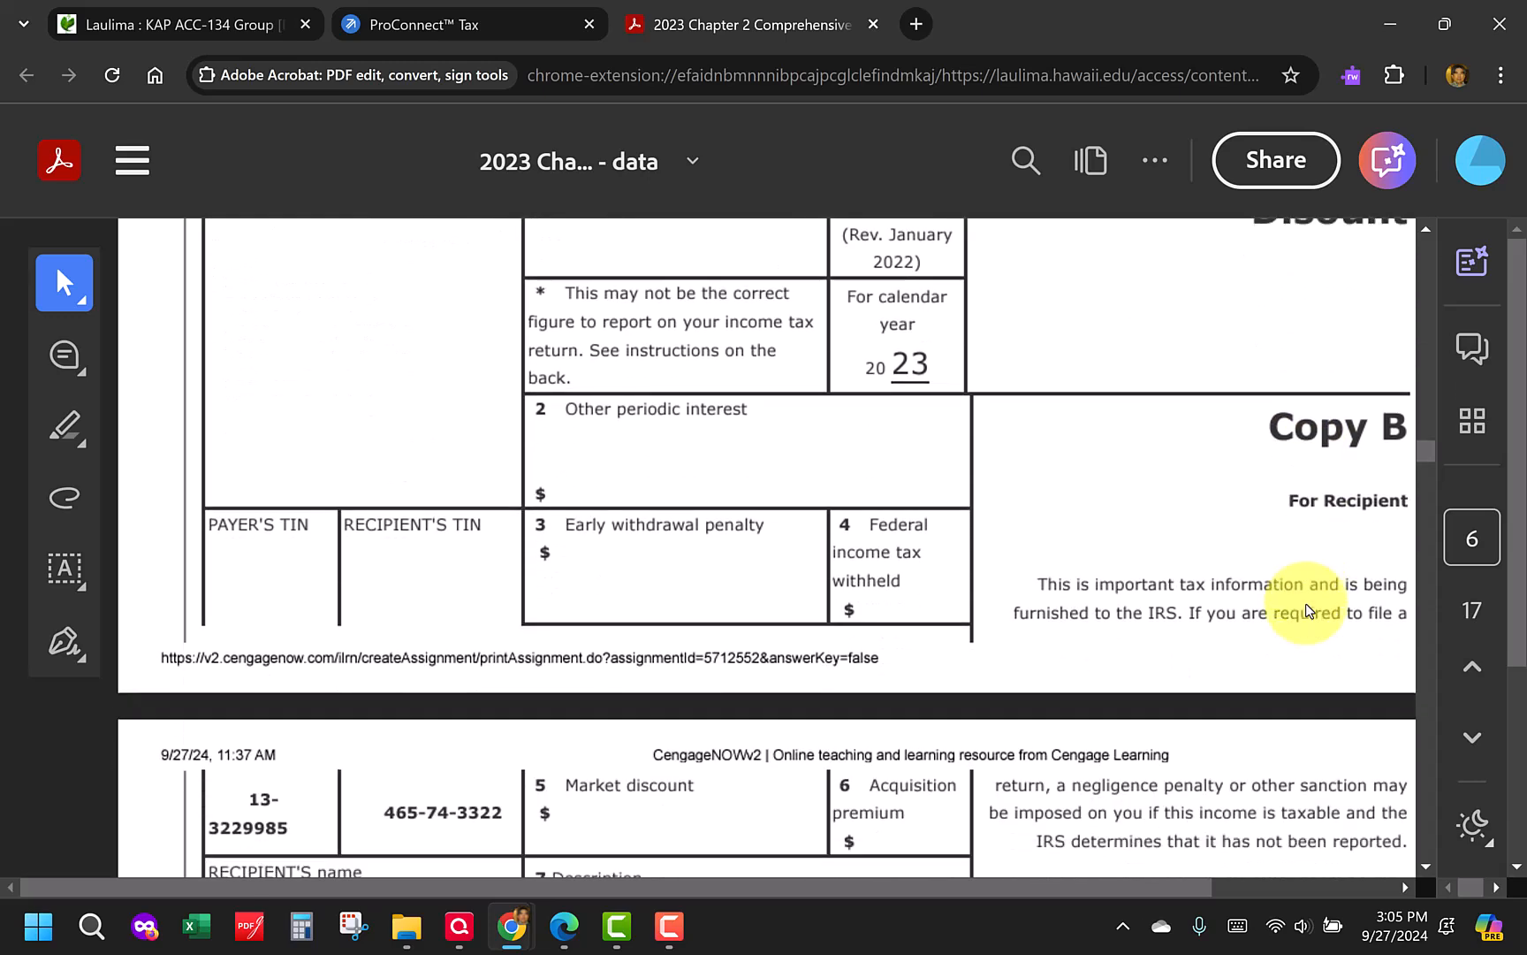
scroll(1306, 603, "down", 8)
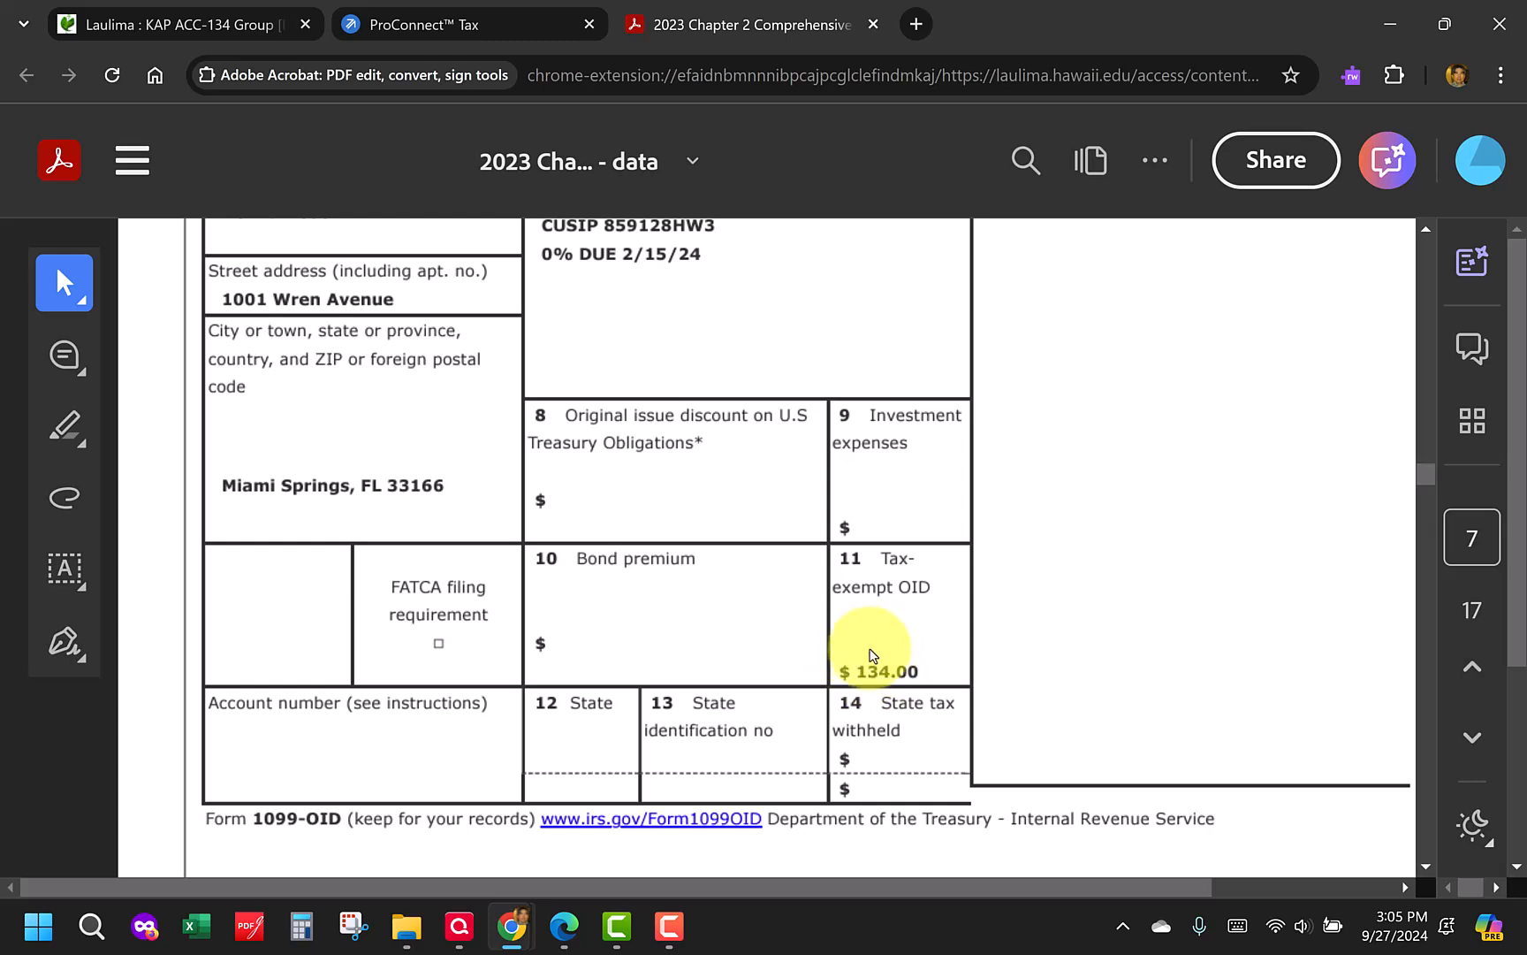
scroll(872, 655, "down", 5)
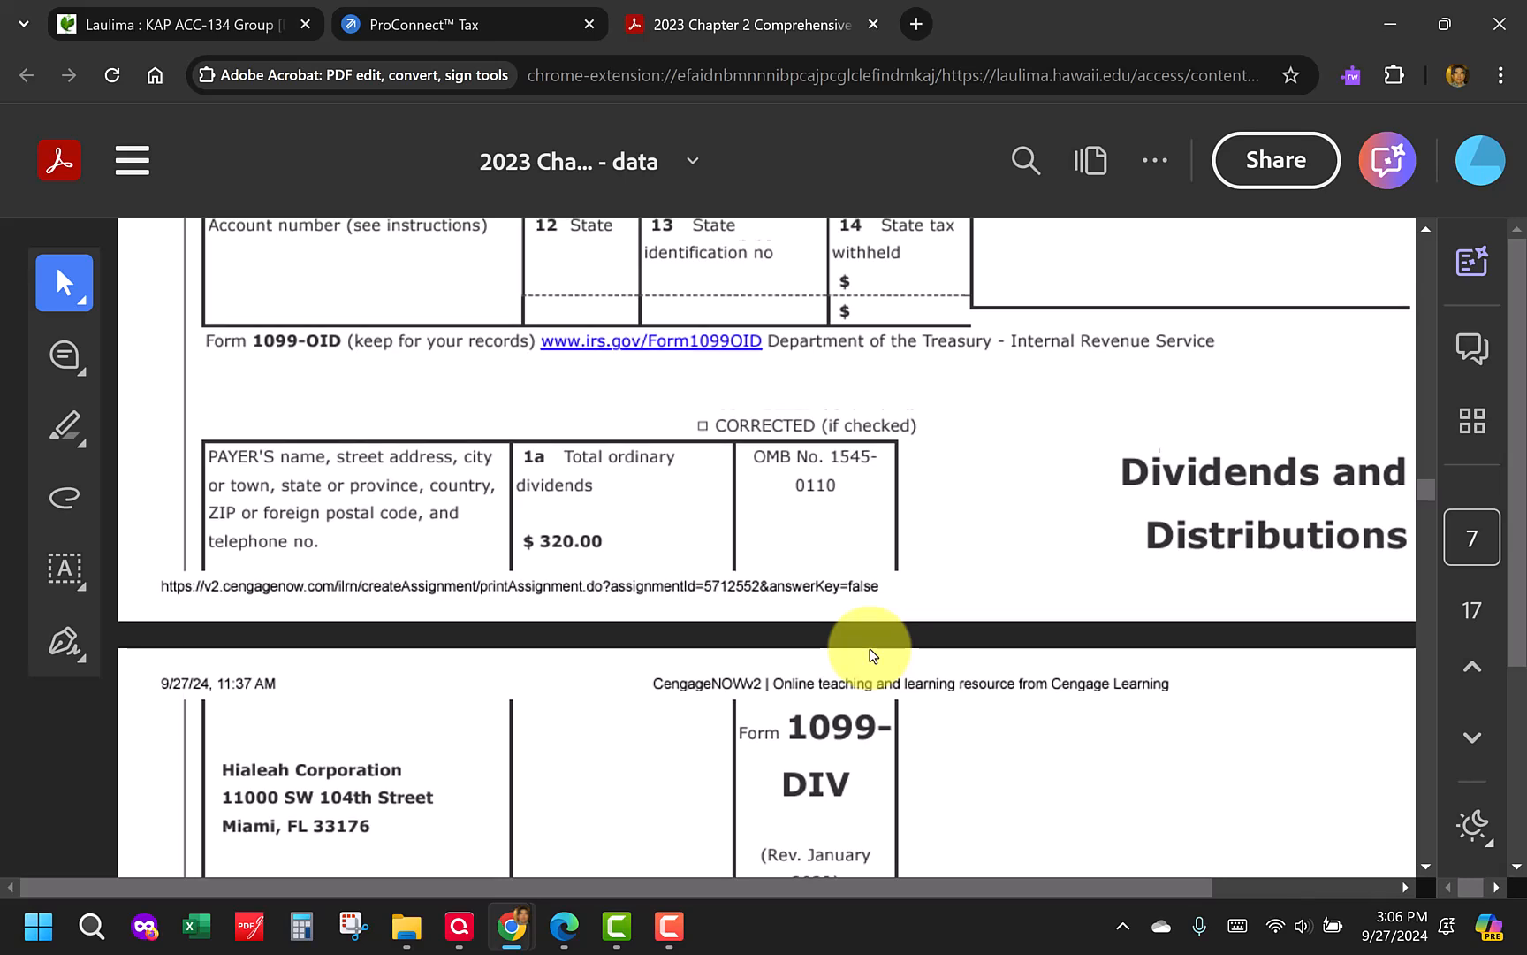
Check the 1099-DIV's $300.00 qualified dividends, then jump back to page 1's case instructions
scroll(873, 655, "down", 1)
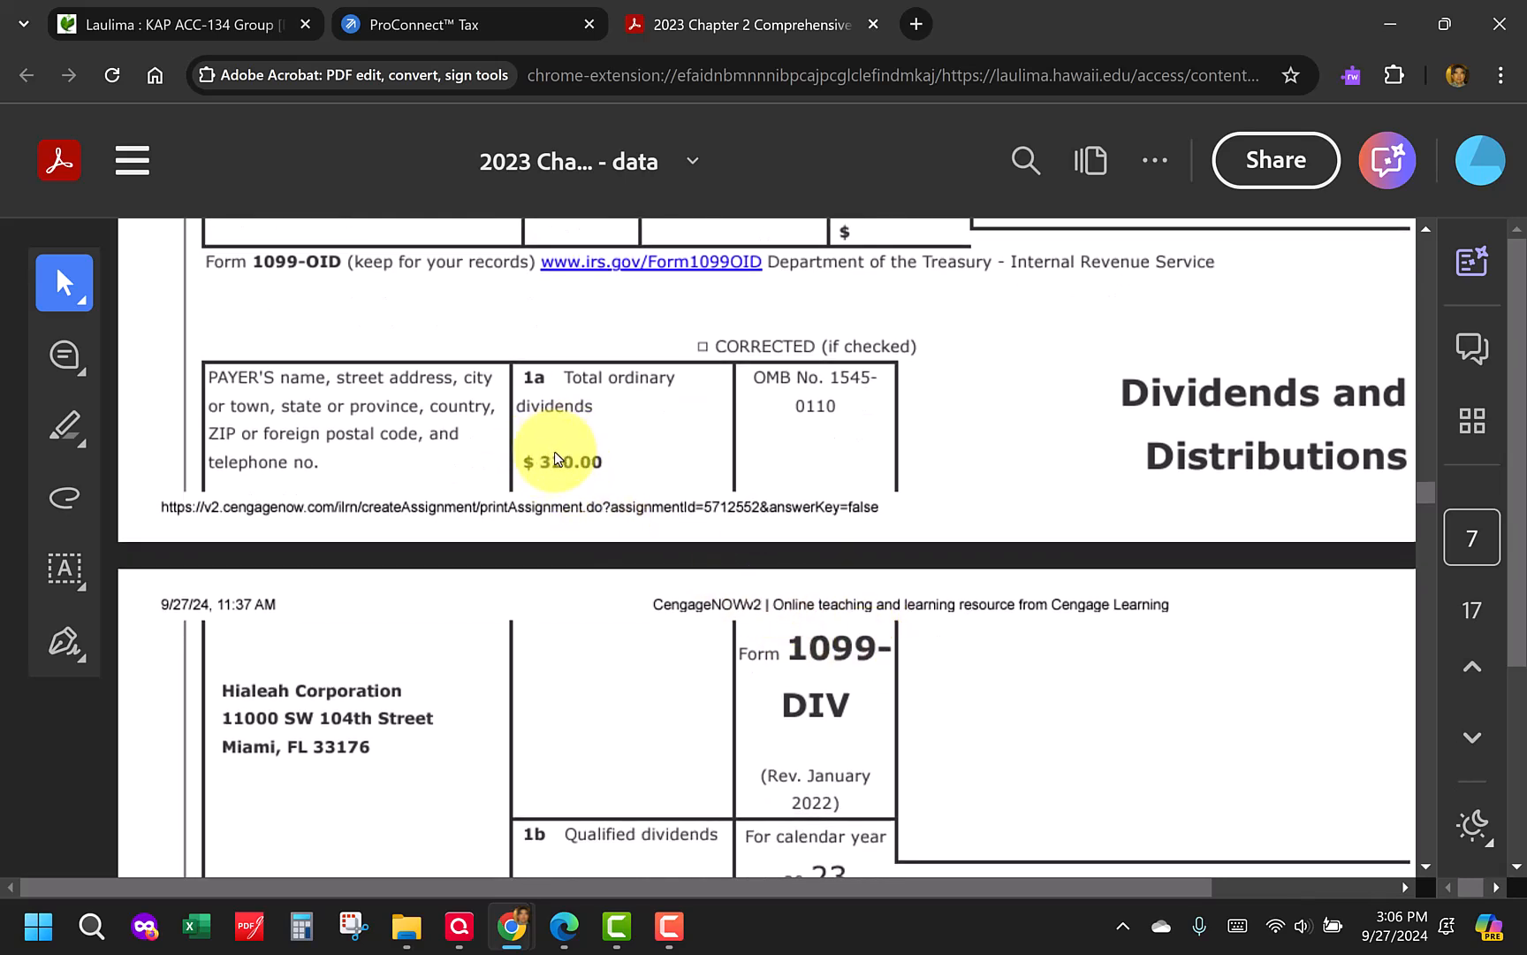
scroll(546, 454, "down", 2)
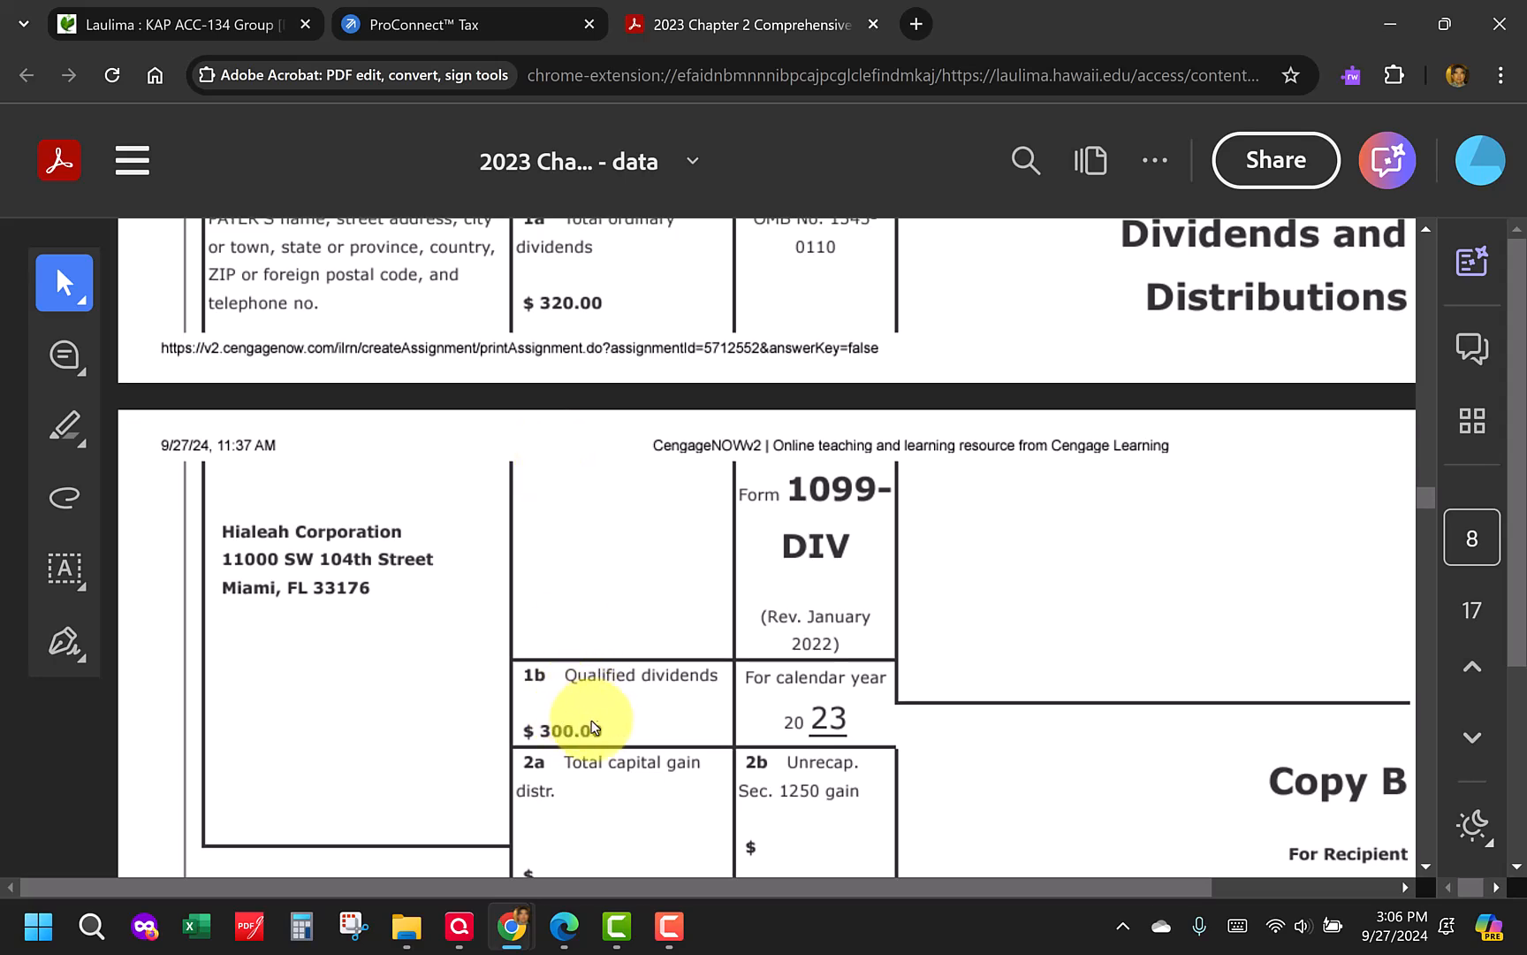
scroll(597, 725, "up", 1)
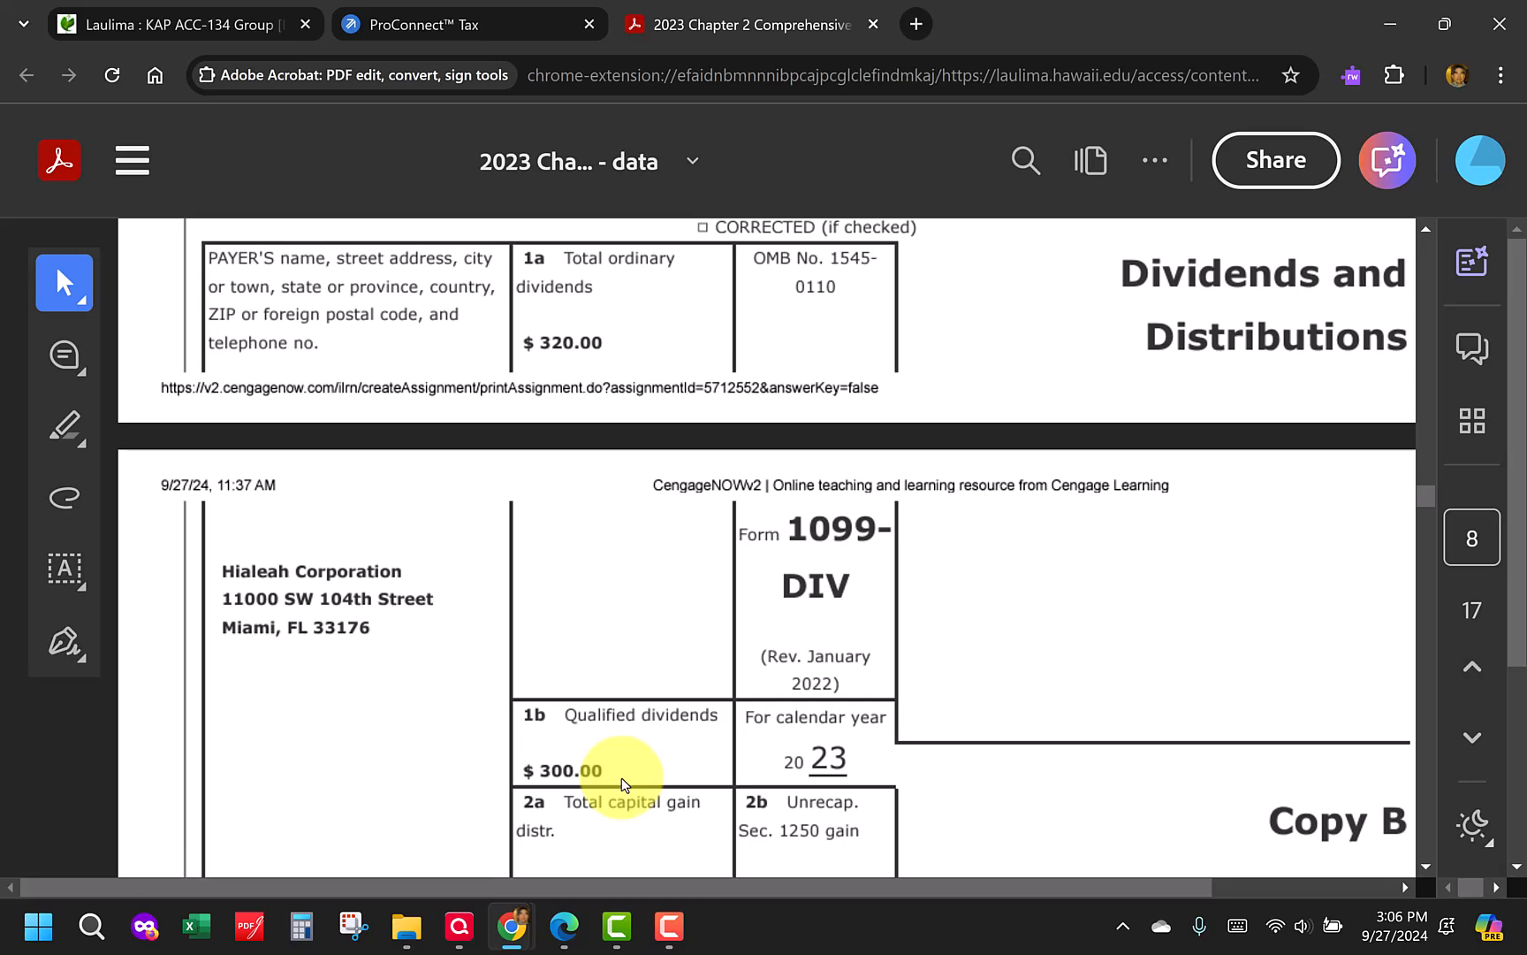
scroll(623, 784, "down", 9)
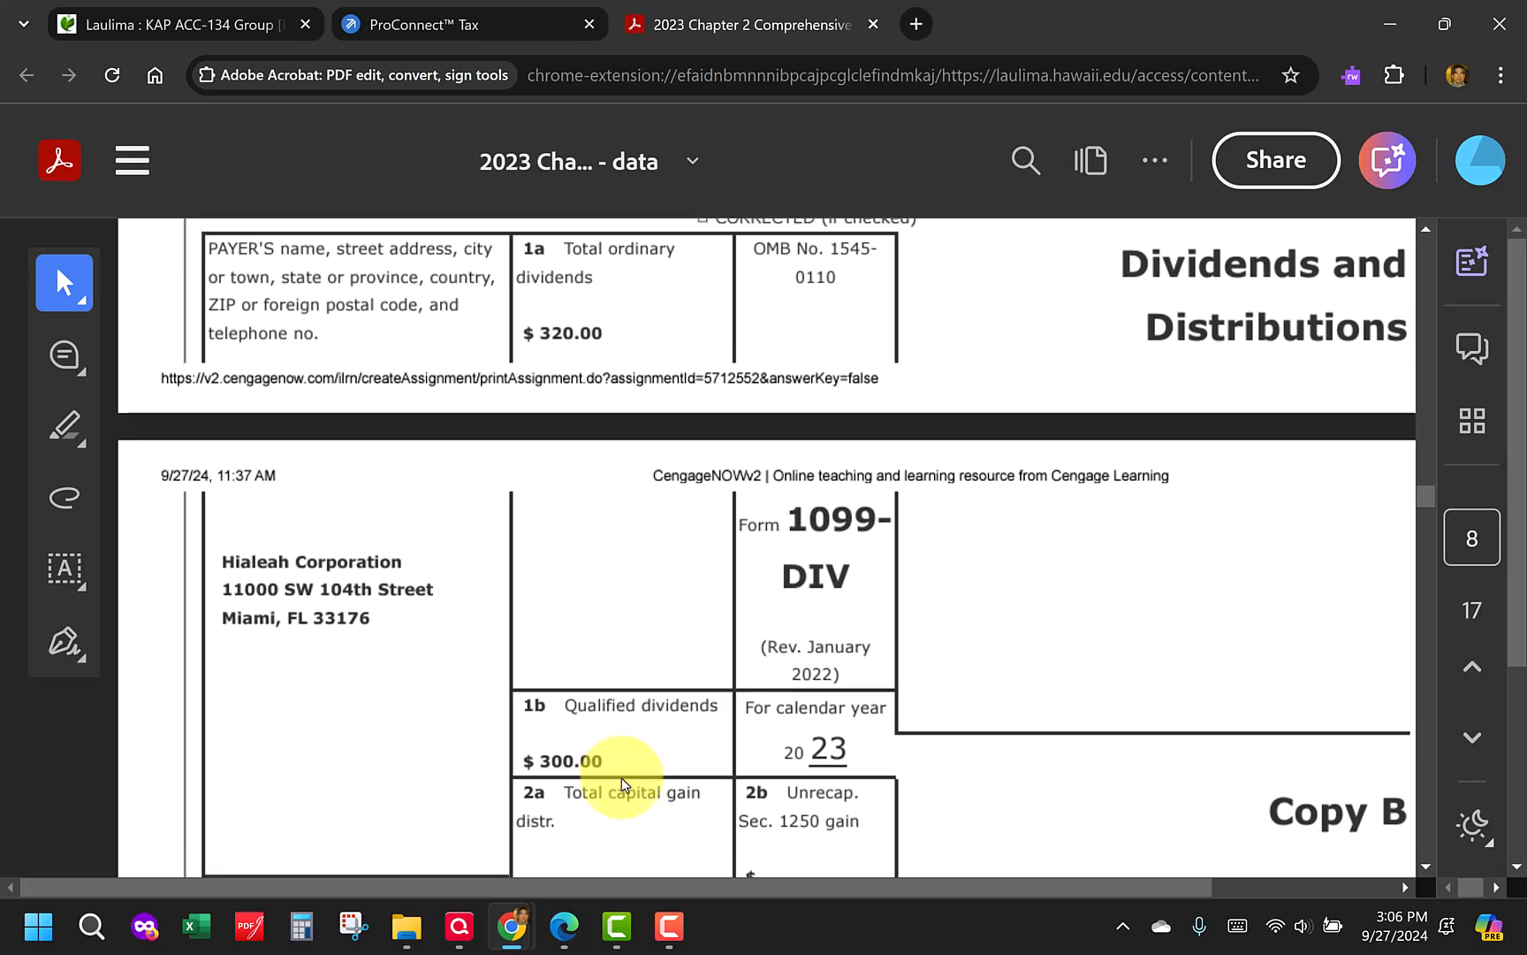
scroll(623, 784, "down", 12)
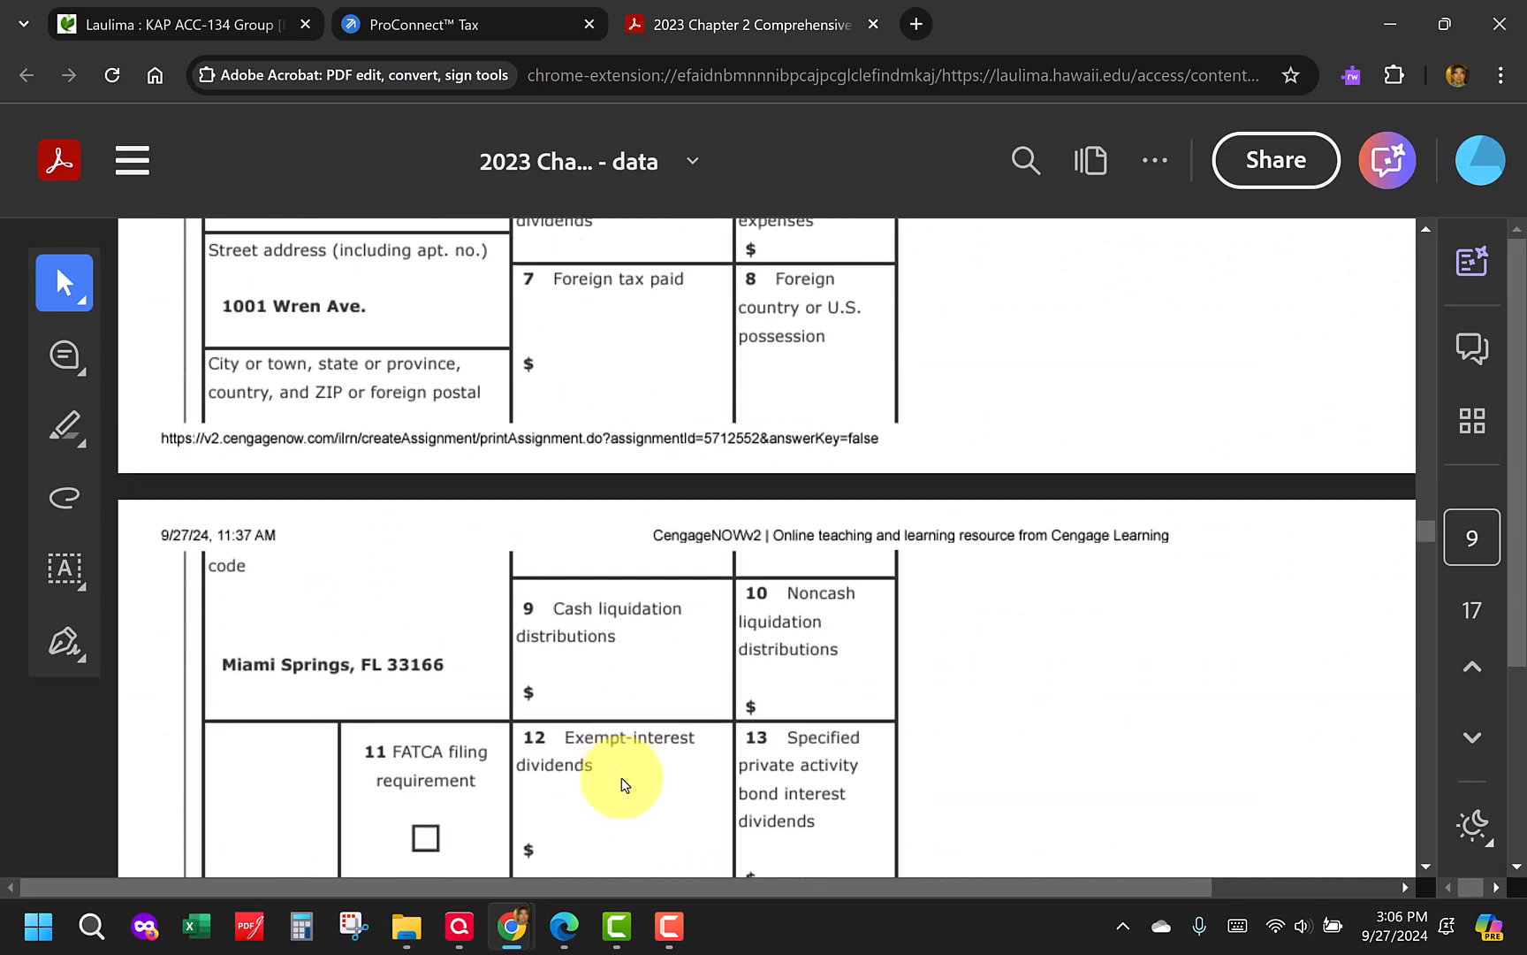
scroll(623, 784, "down", 10)
scroll(623, 784, "up", 10)
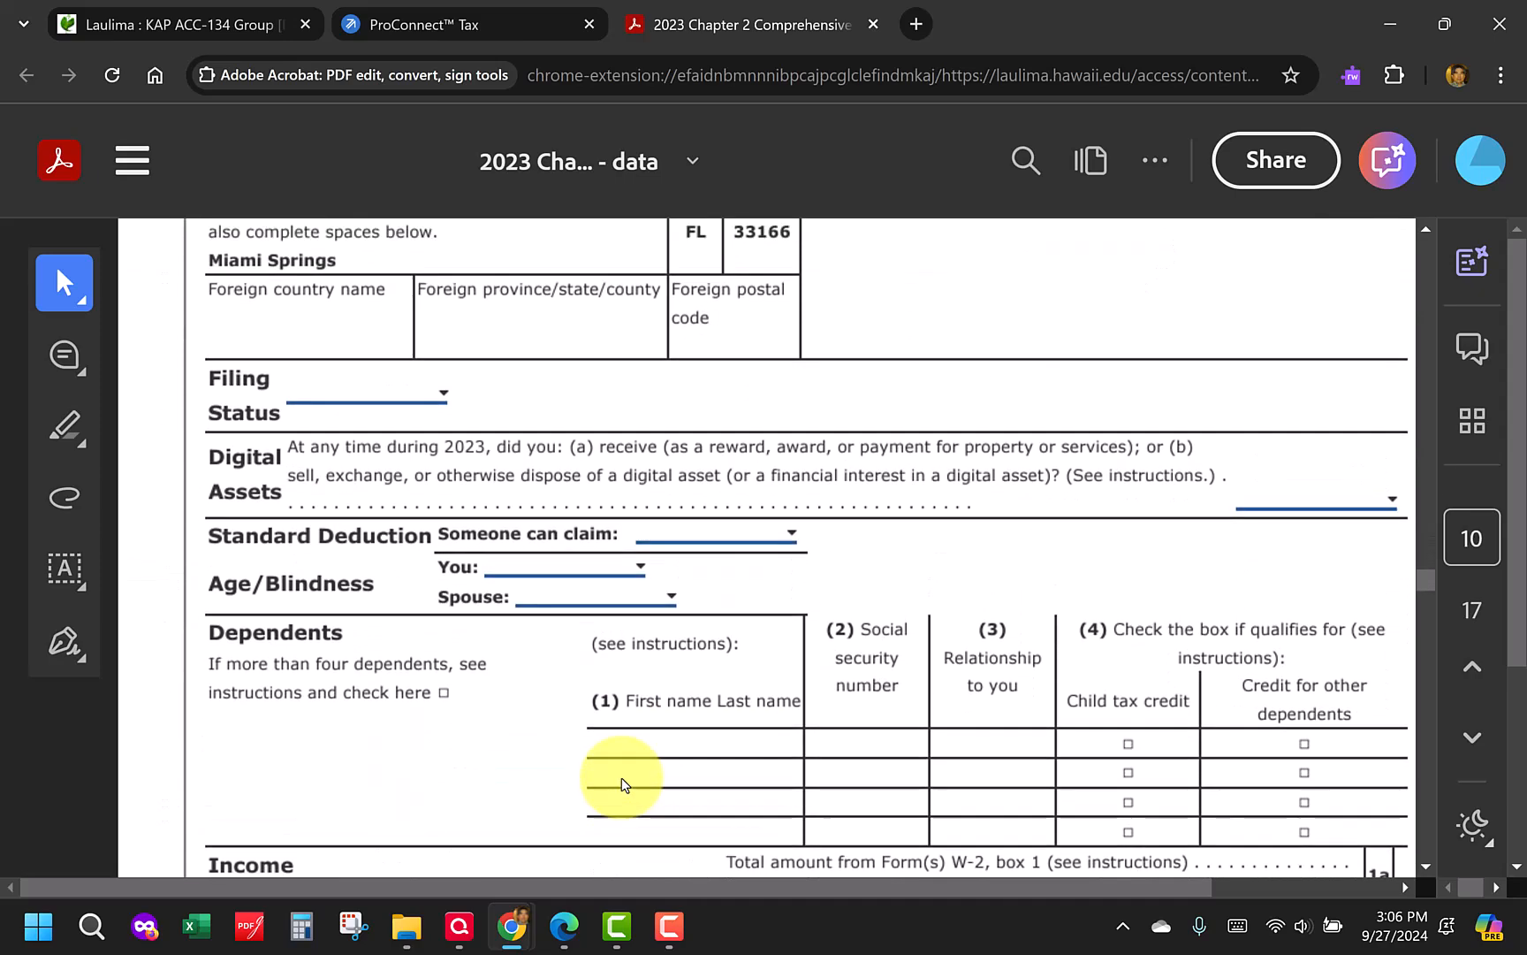
scroll(623, 784, "up", 3)
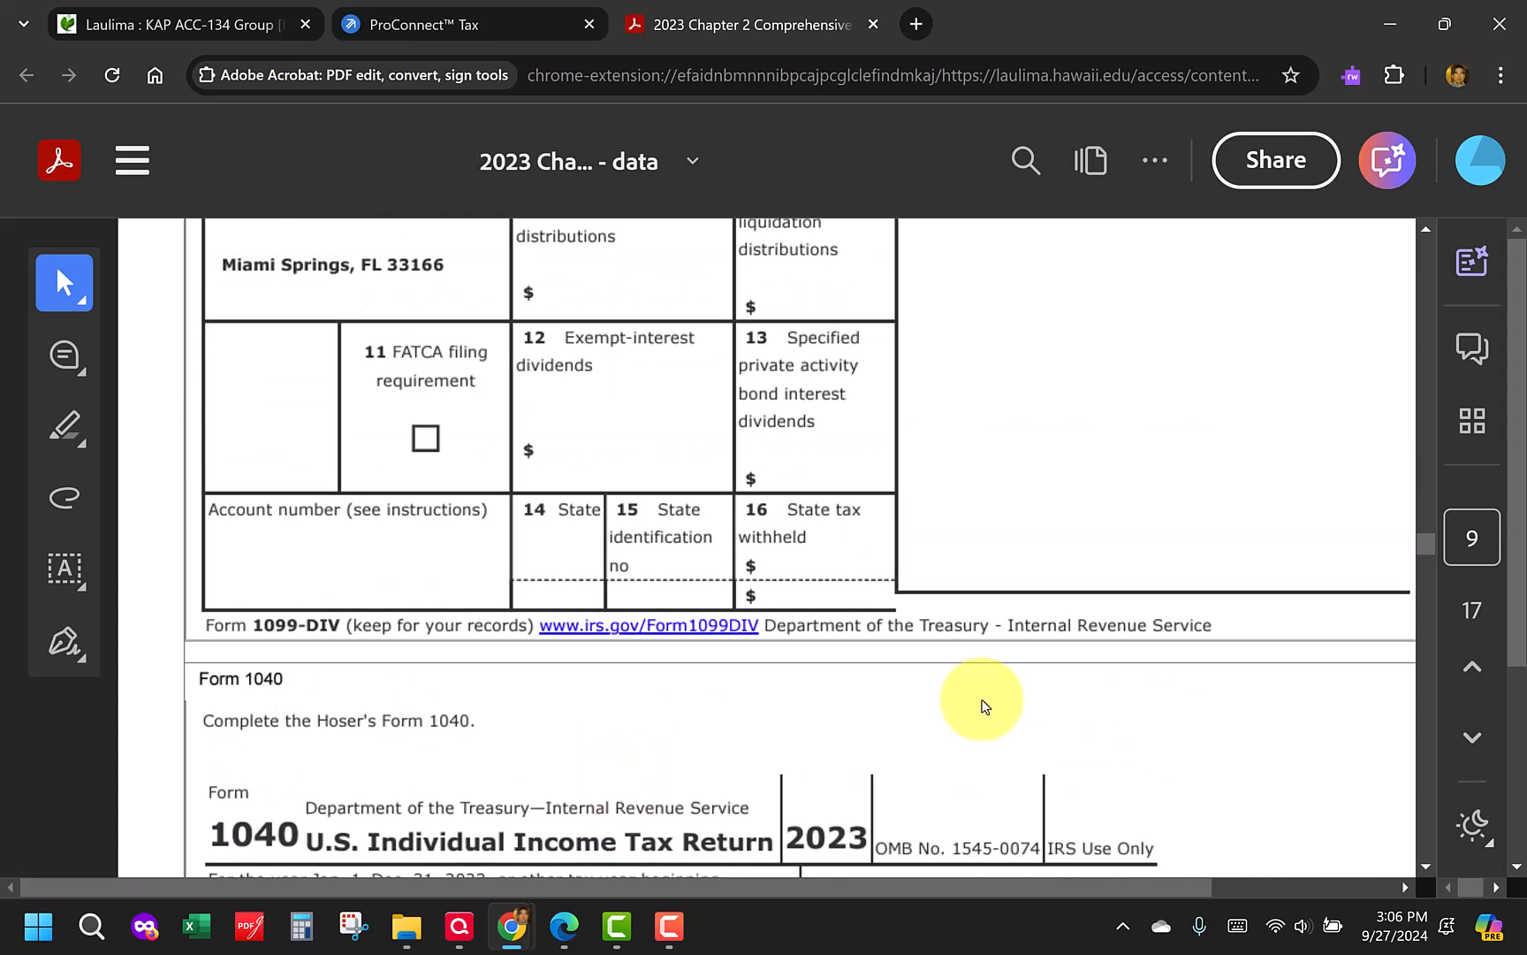
left_click_drag(1432, 555, 1425, 228)
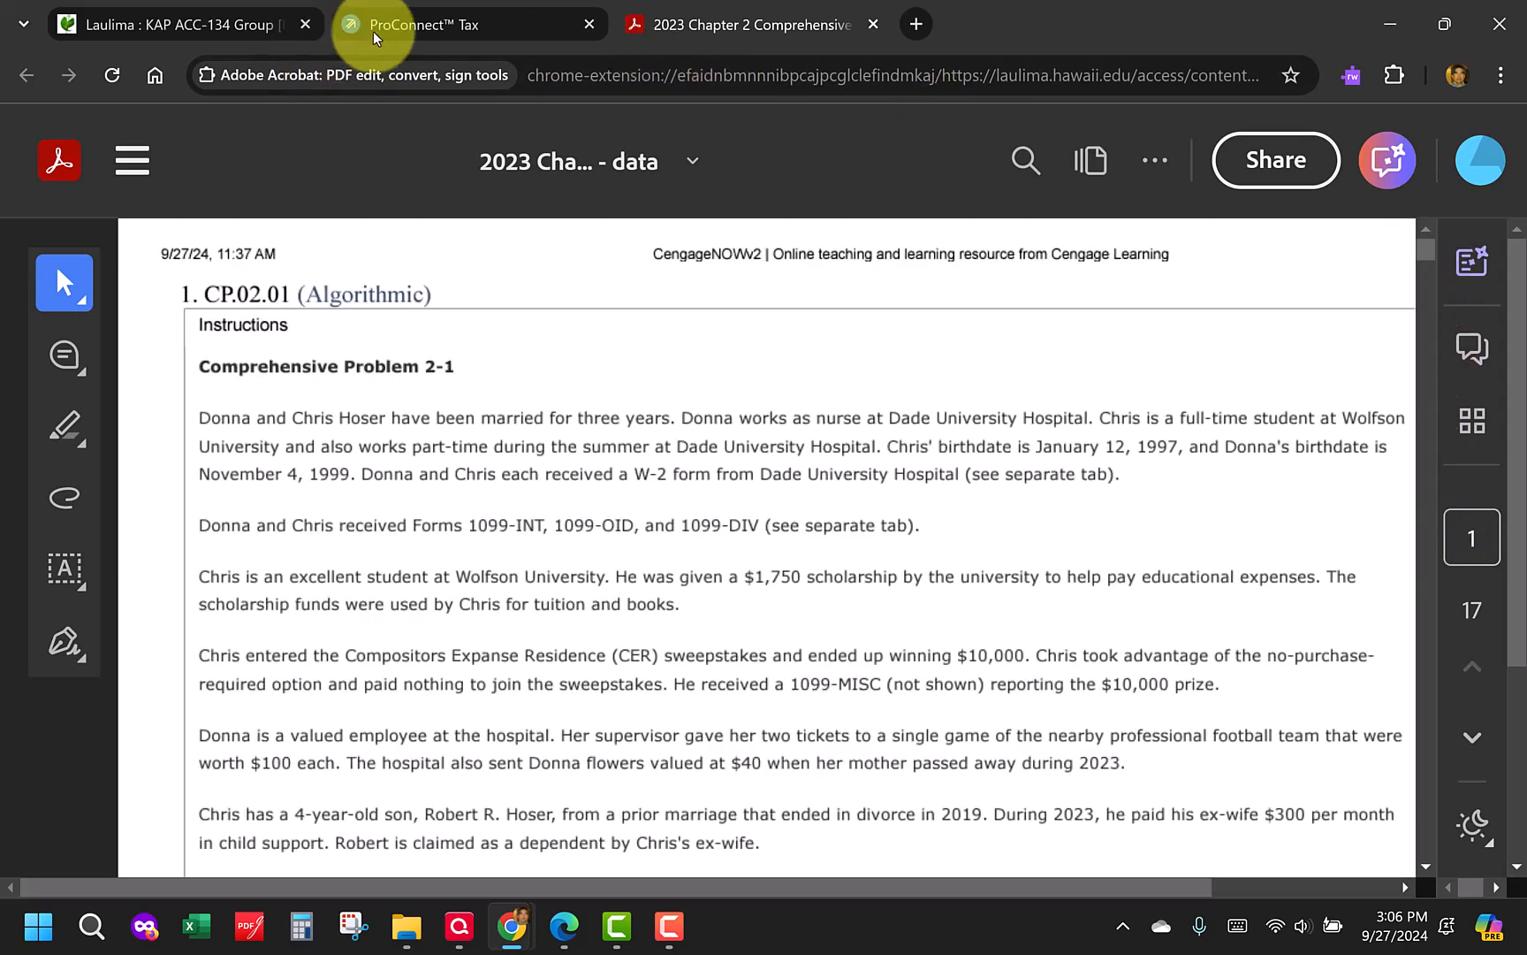
Switch to ProConnect Tax and open the Clients list from the Welcome page
left_click(408, 16)
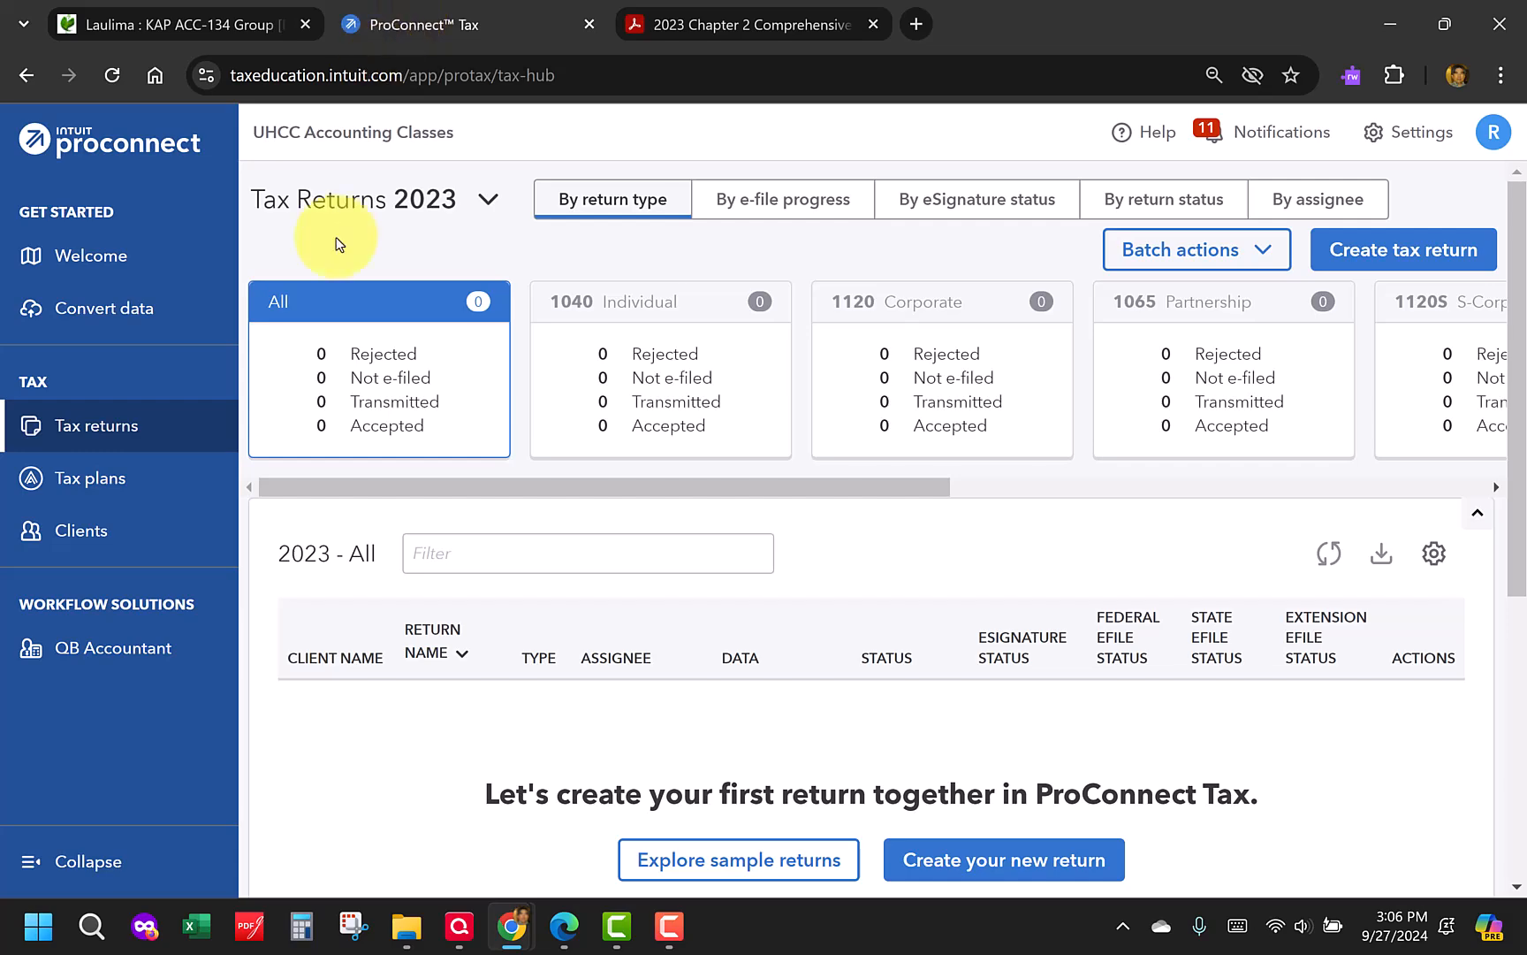
left_click(108, 267)
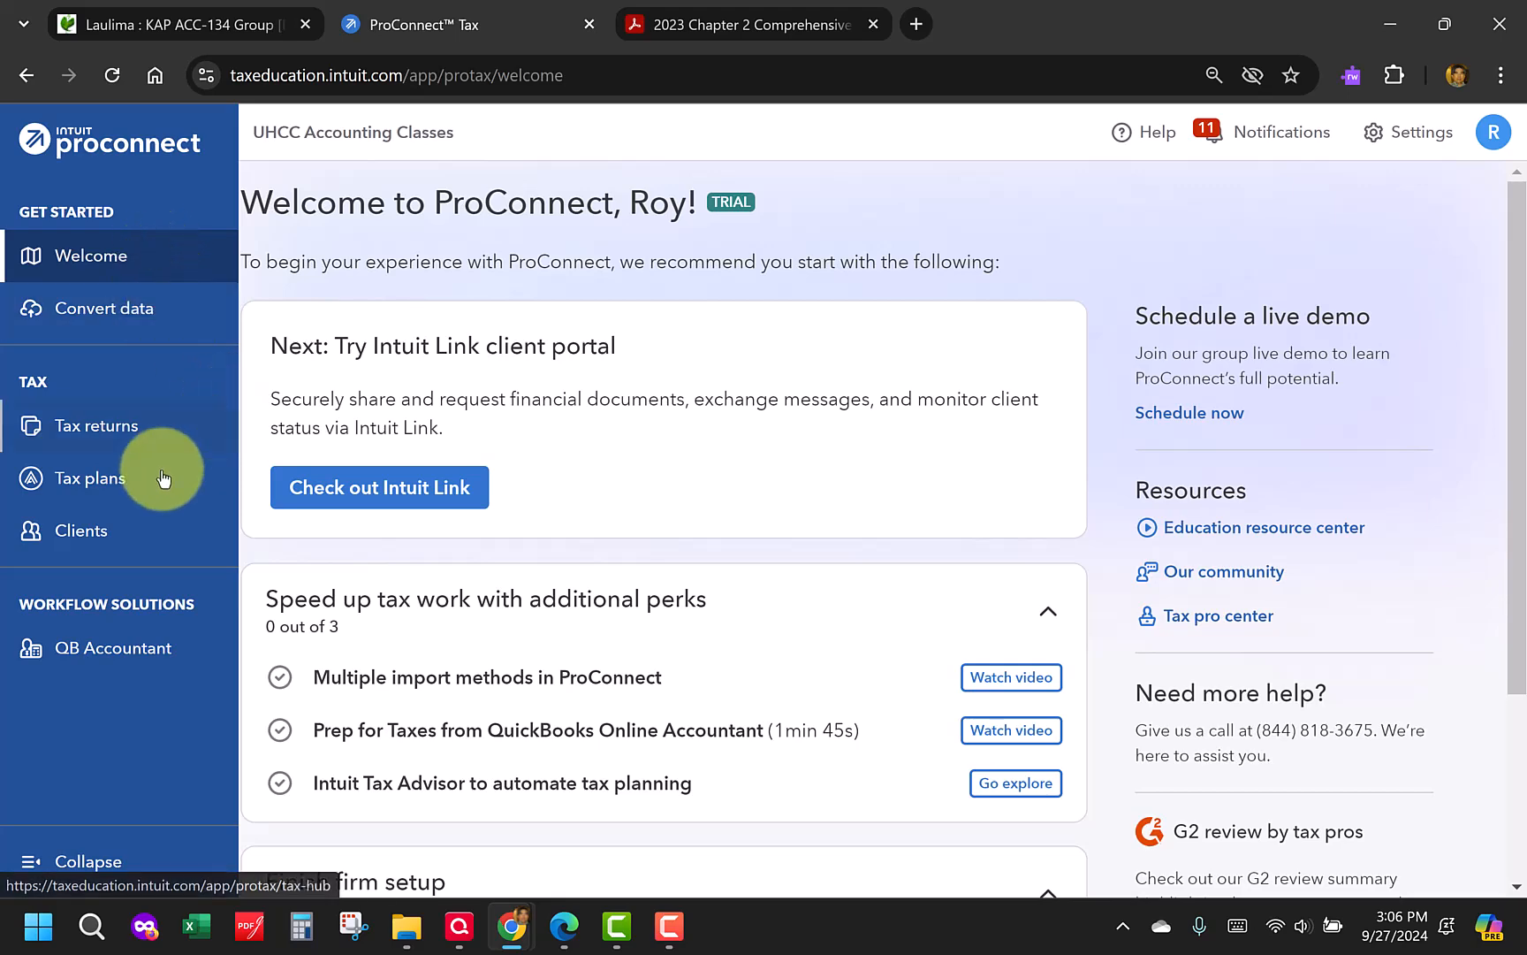
left_click(97, 543)
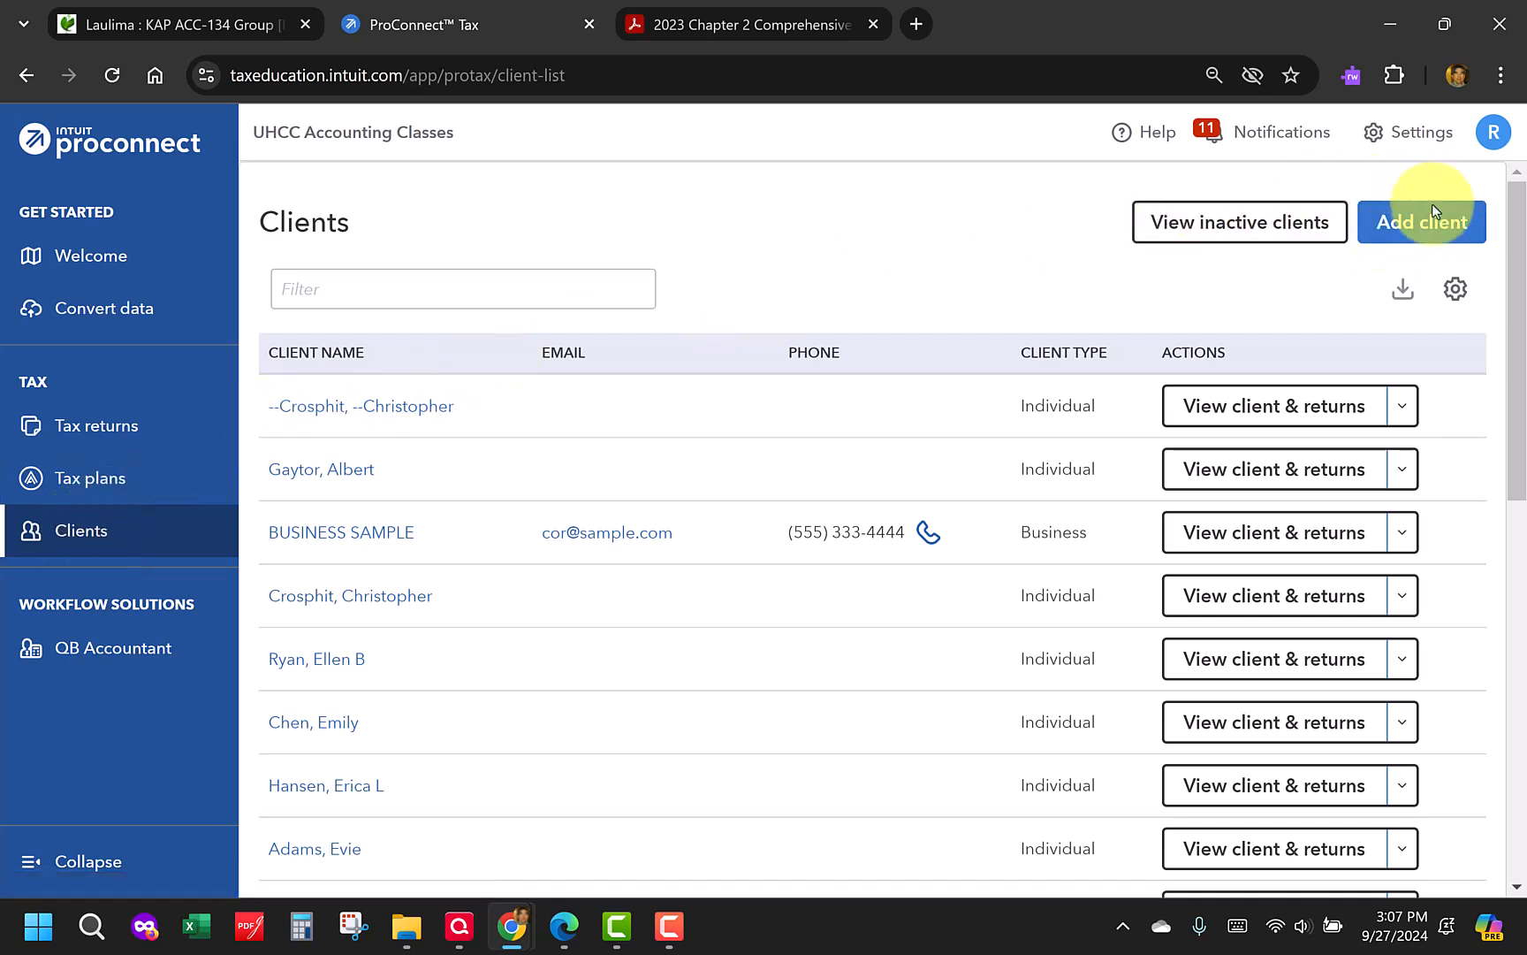
Add a new individual client with the wife's first and last name and birth date 11/04/1999
left_click(1404, 227)
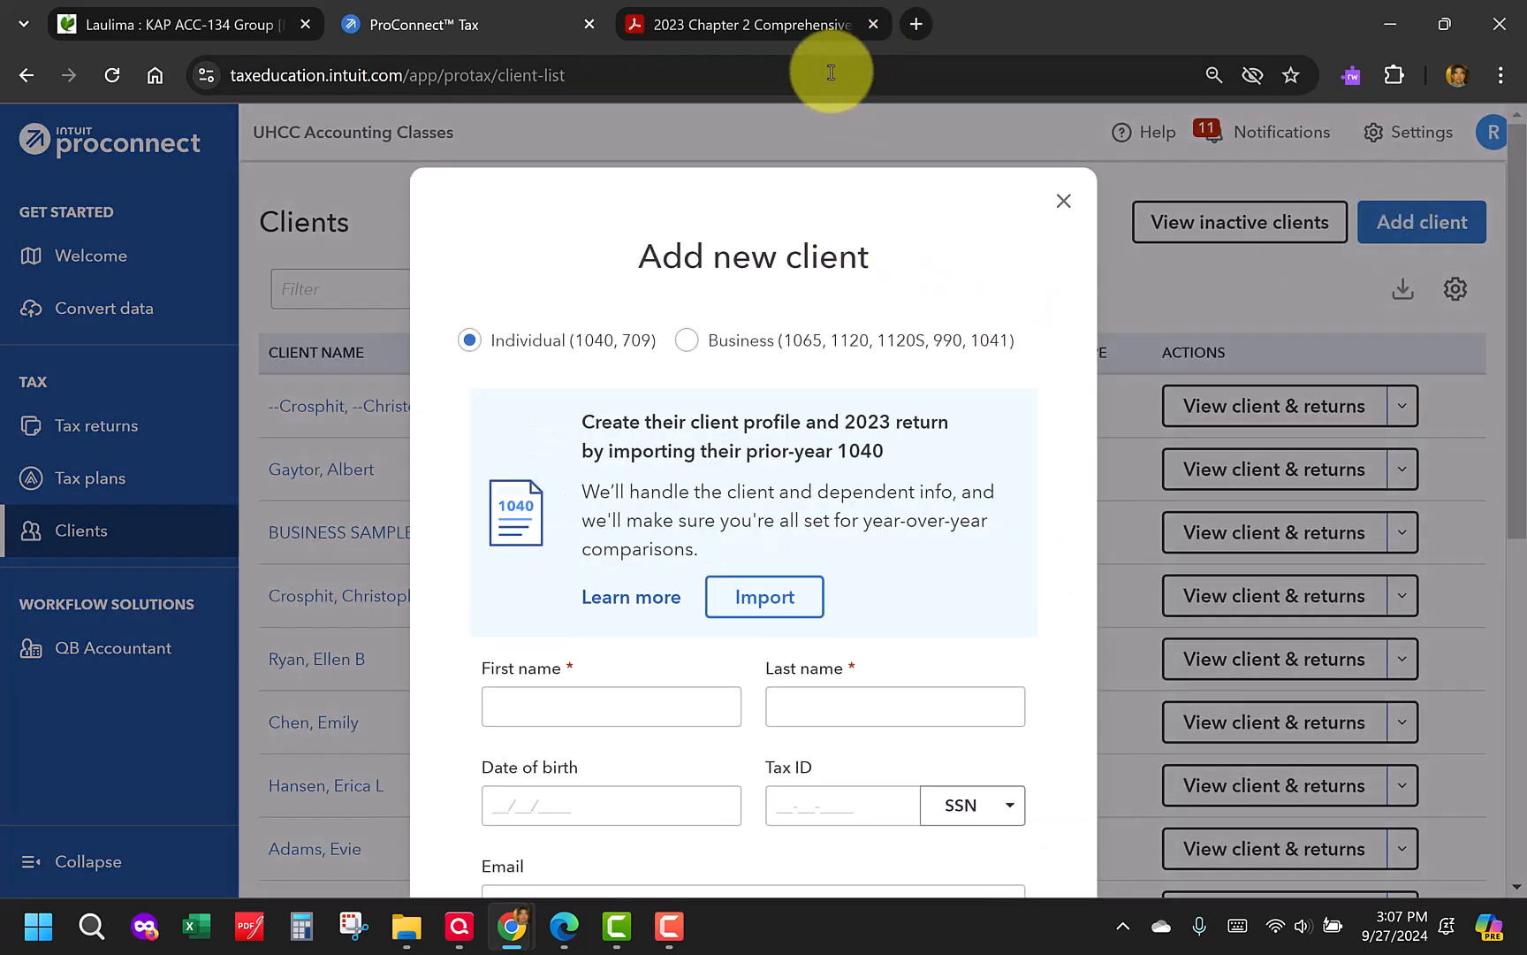
left_click_drag(737, 28, 1060, 0)
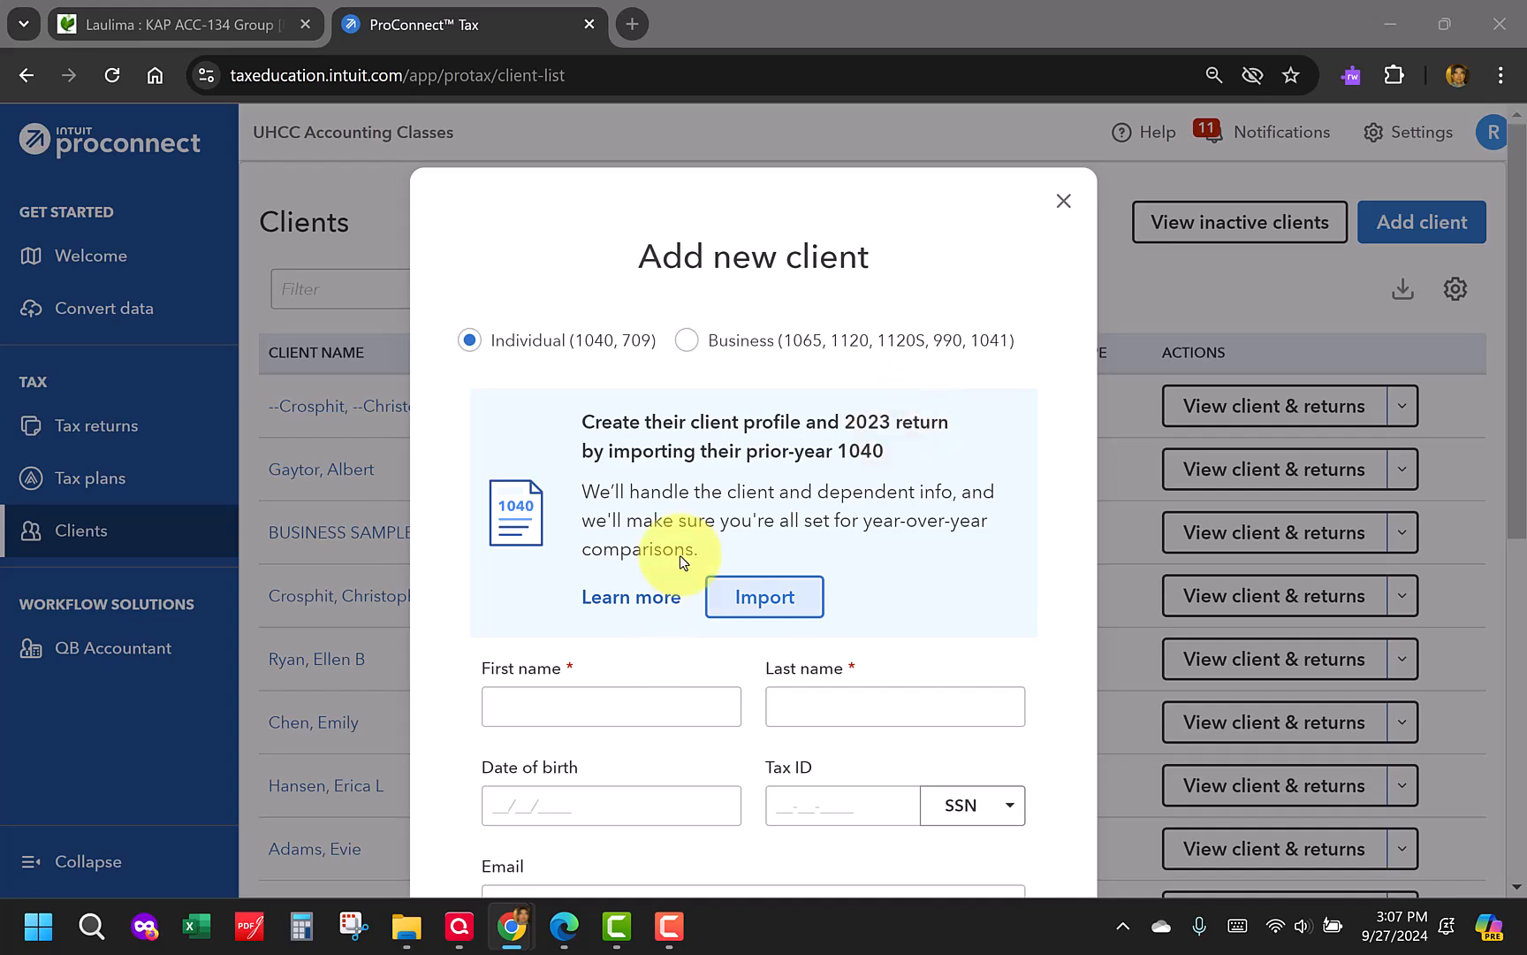
left_click(599, 714)
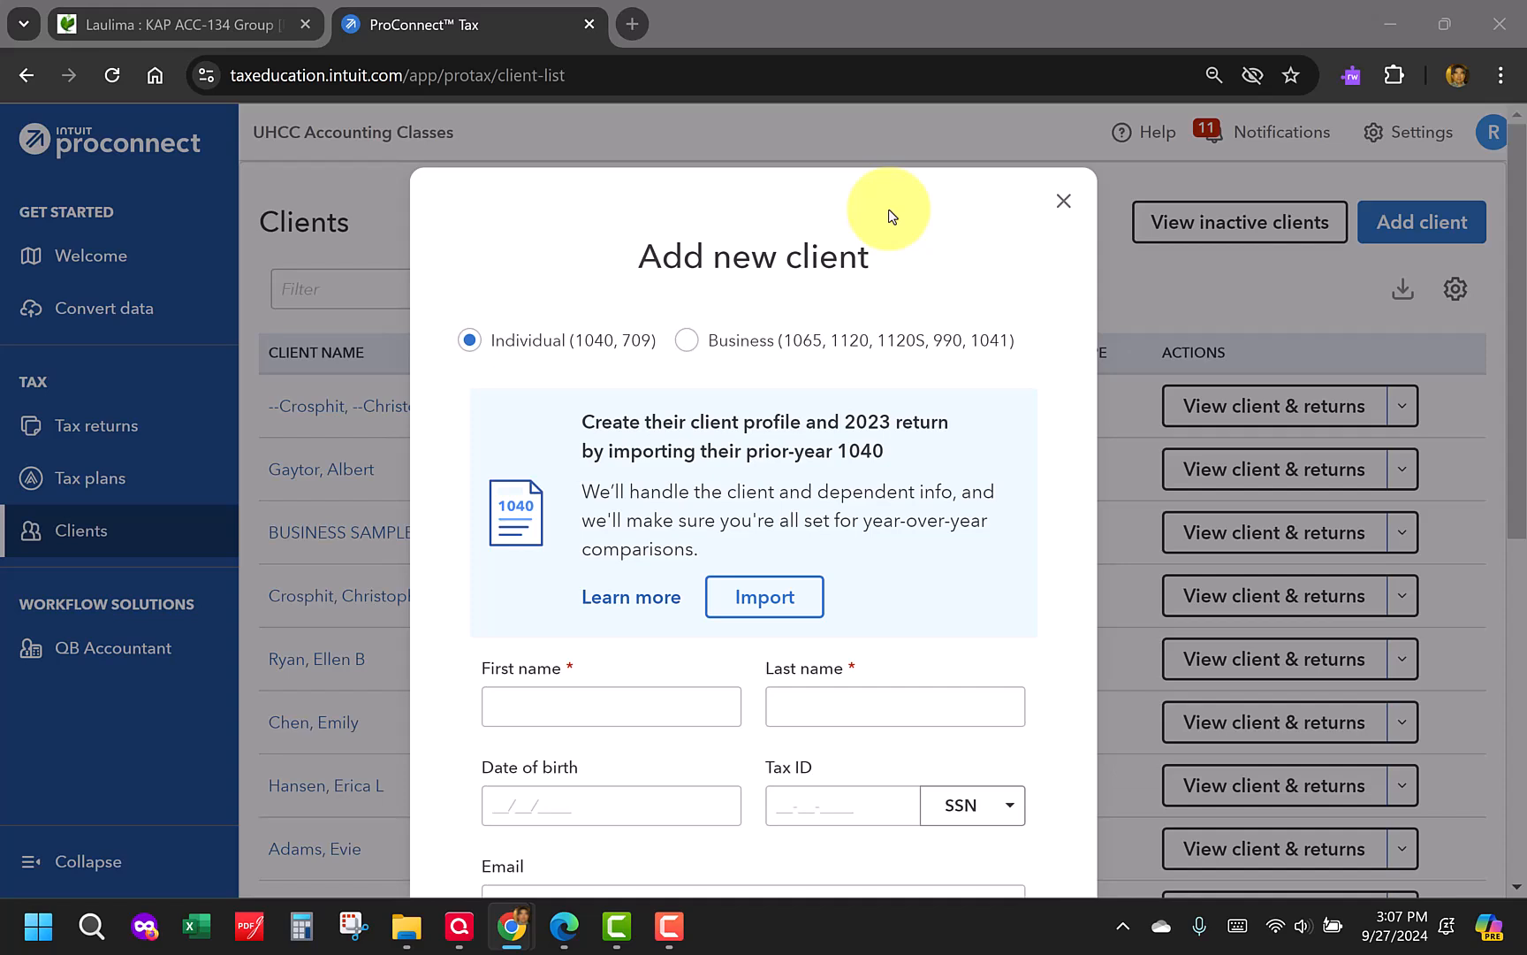
left_click(621, 709)
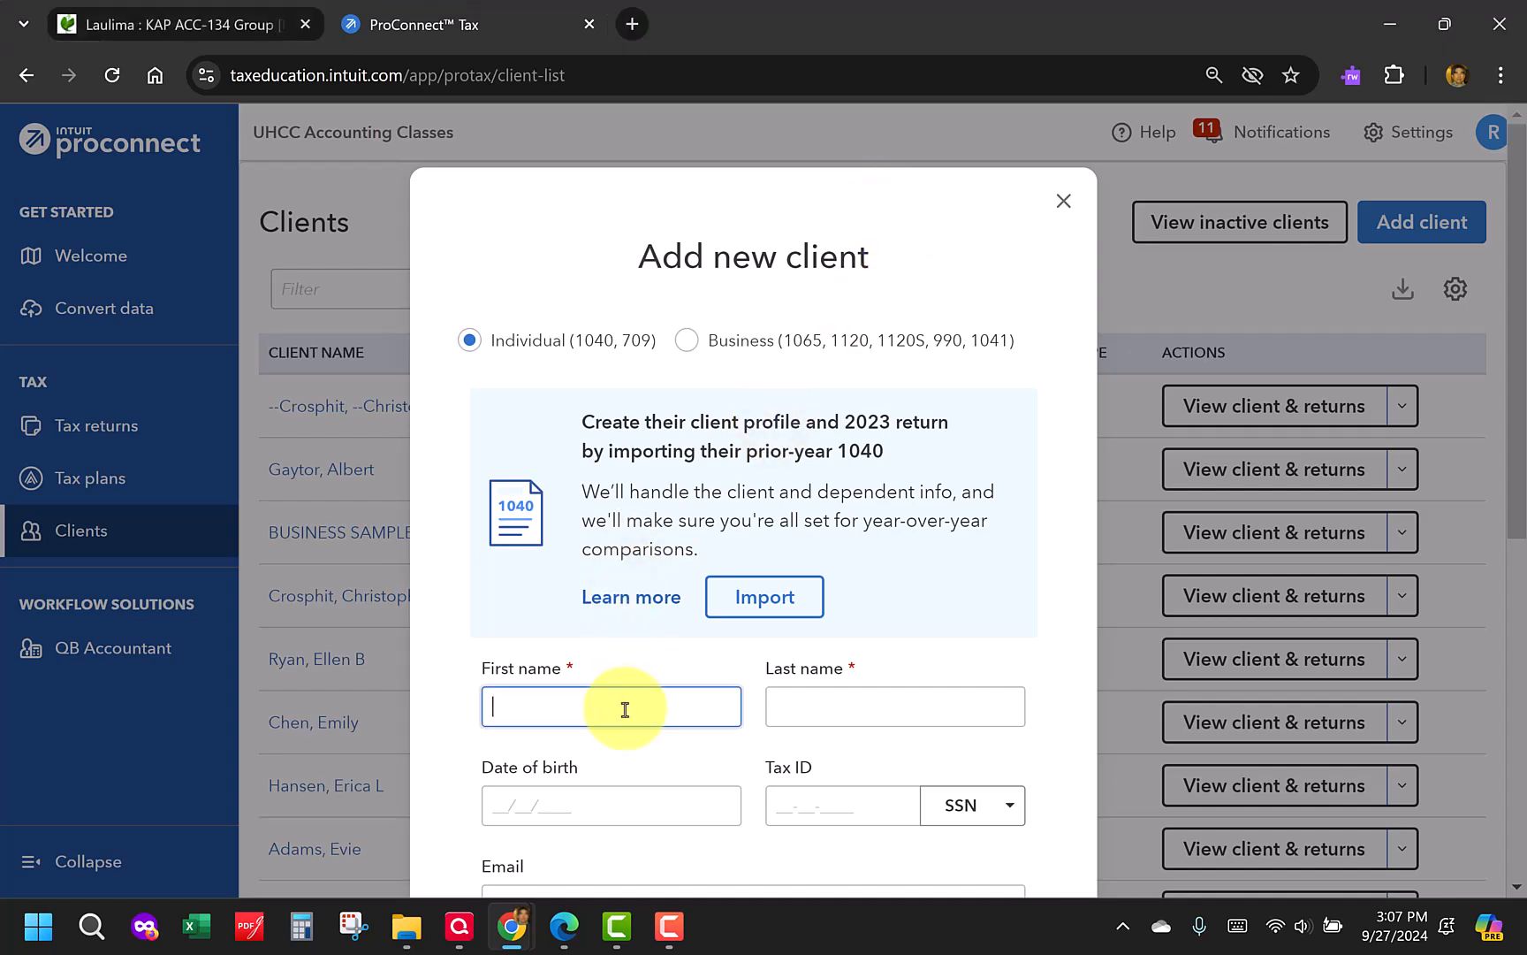
type("Donna")
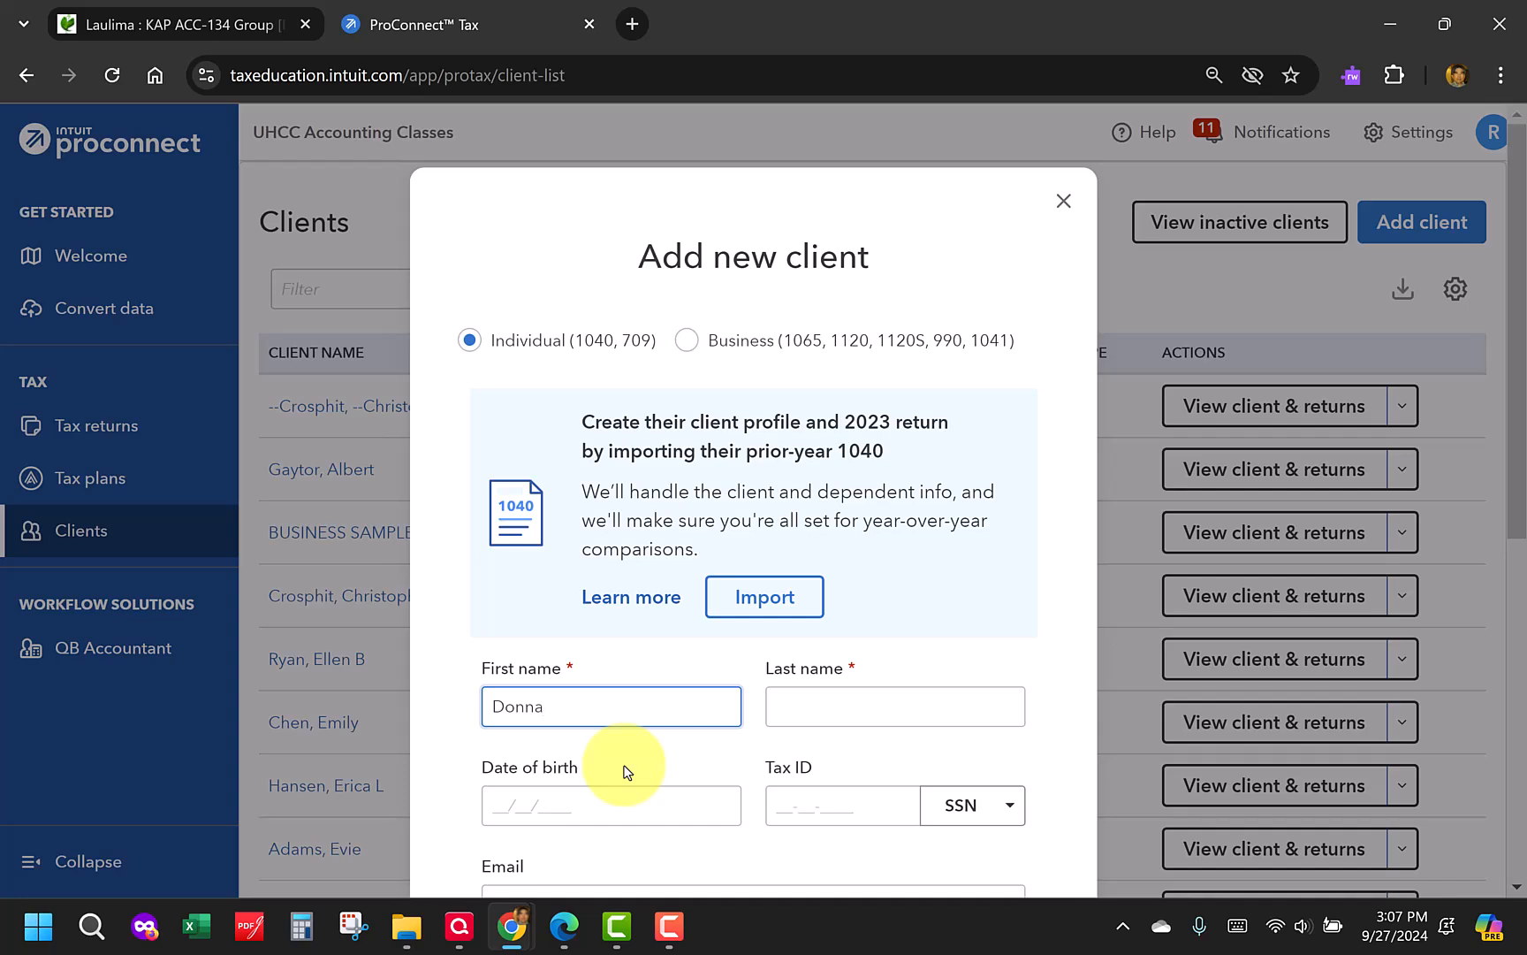
key("Tab")
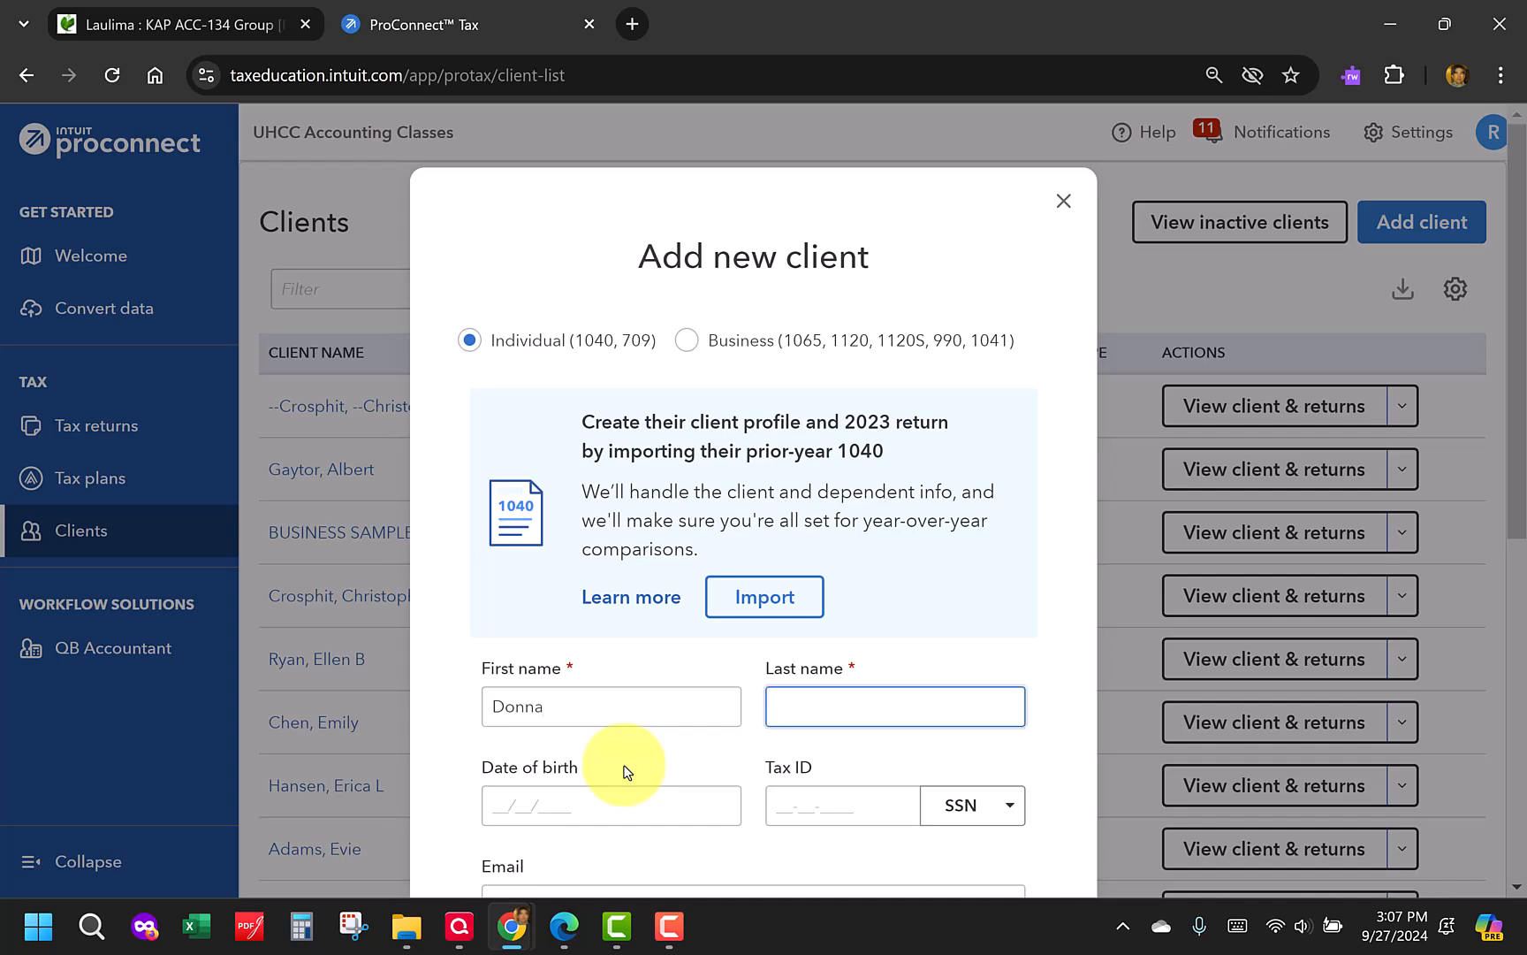
type("Hoser")
key("Tab")
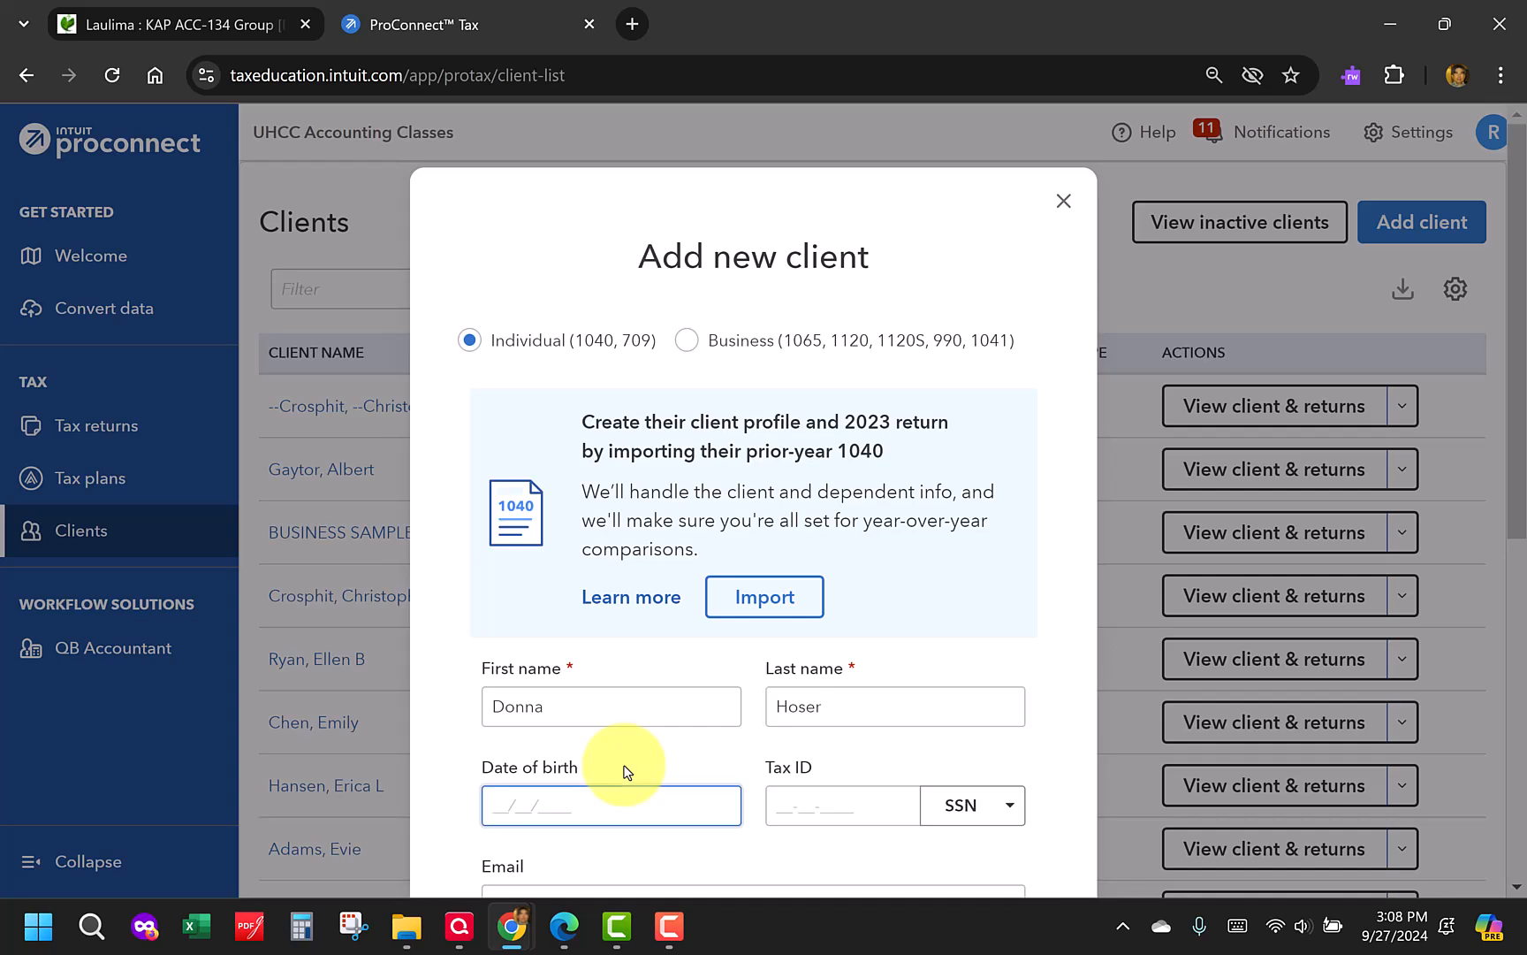
type("11/04/1999")
key("Tab")
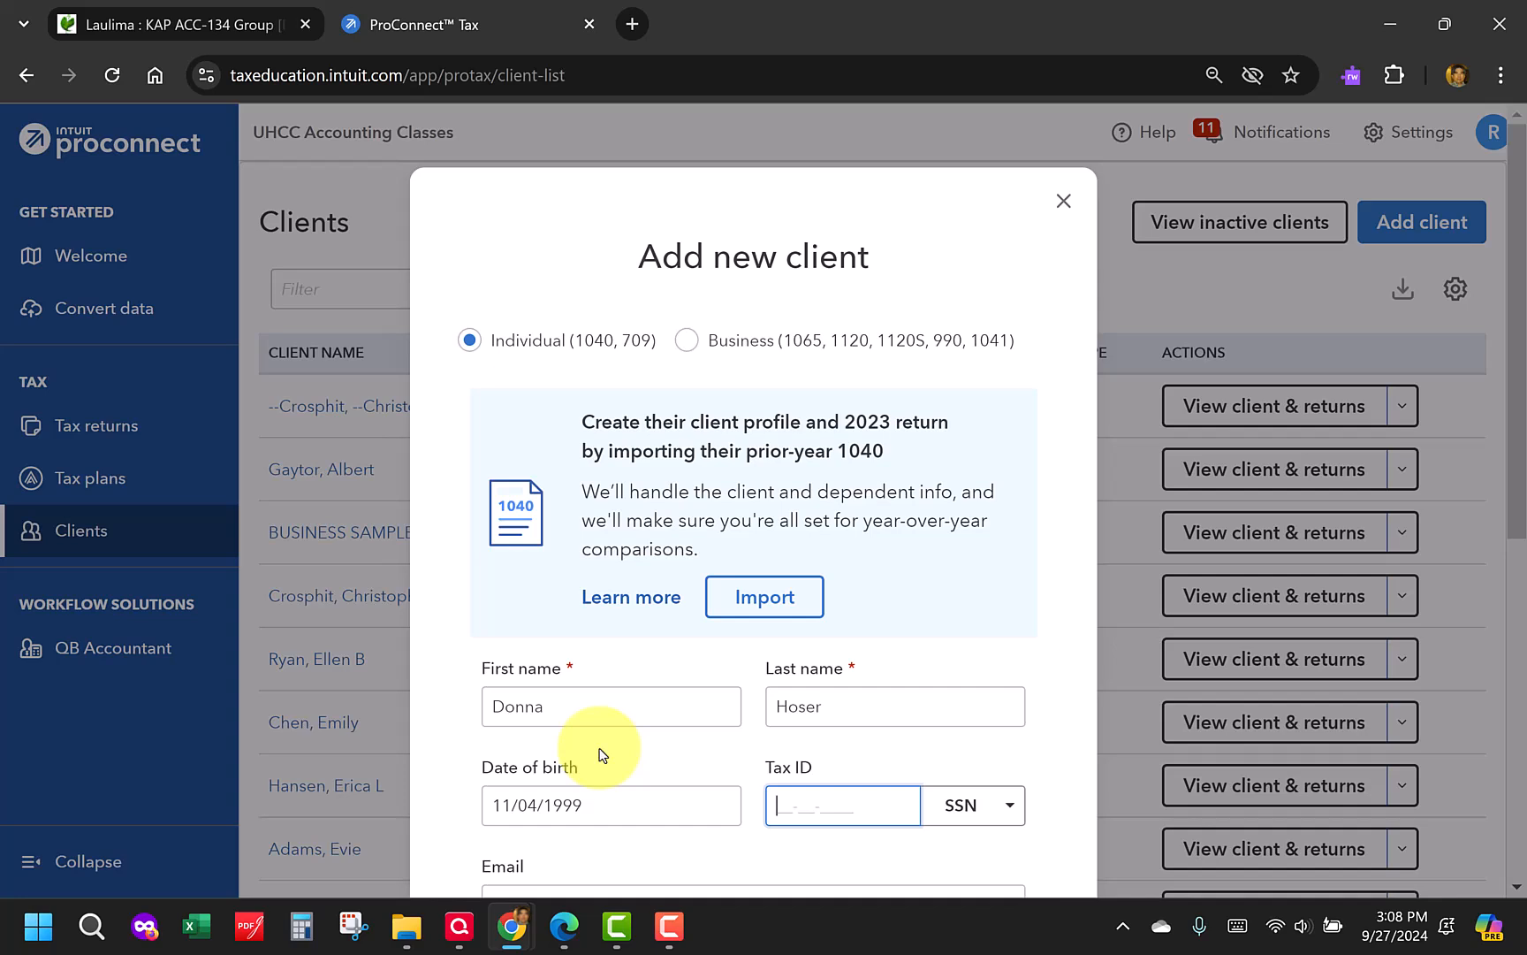
Enter the client's Social Security number in the Tax ID field
scroll(598, 749, "down", 3)
scroll(596, 751, "up", 1)
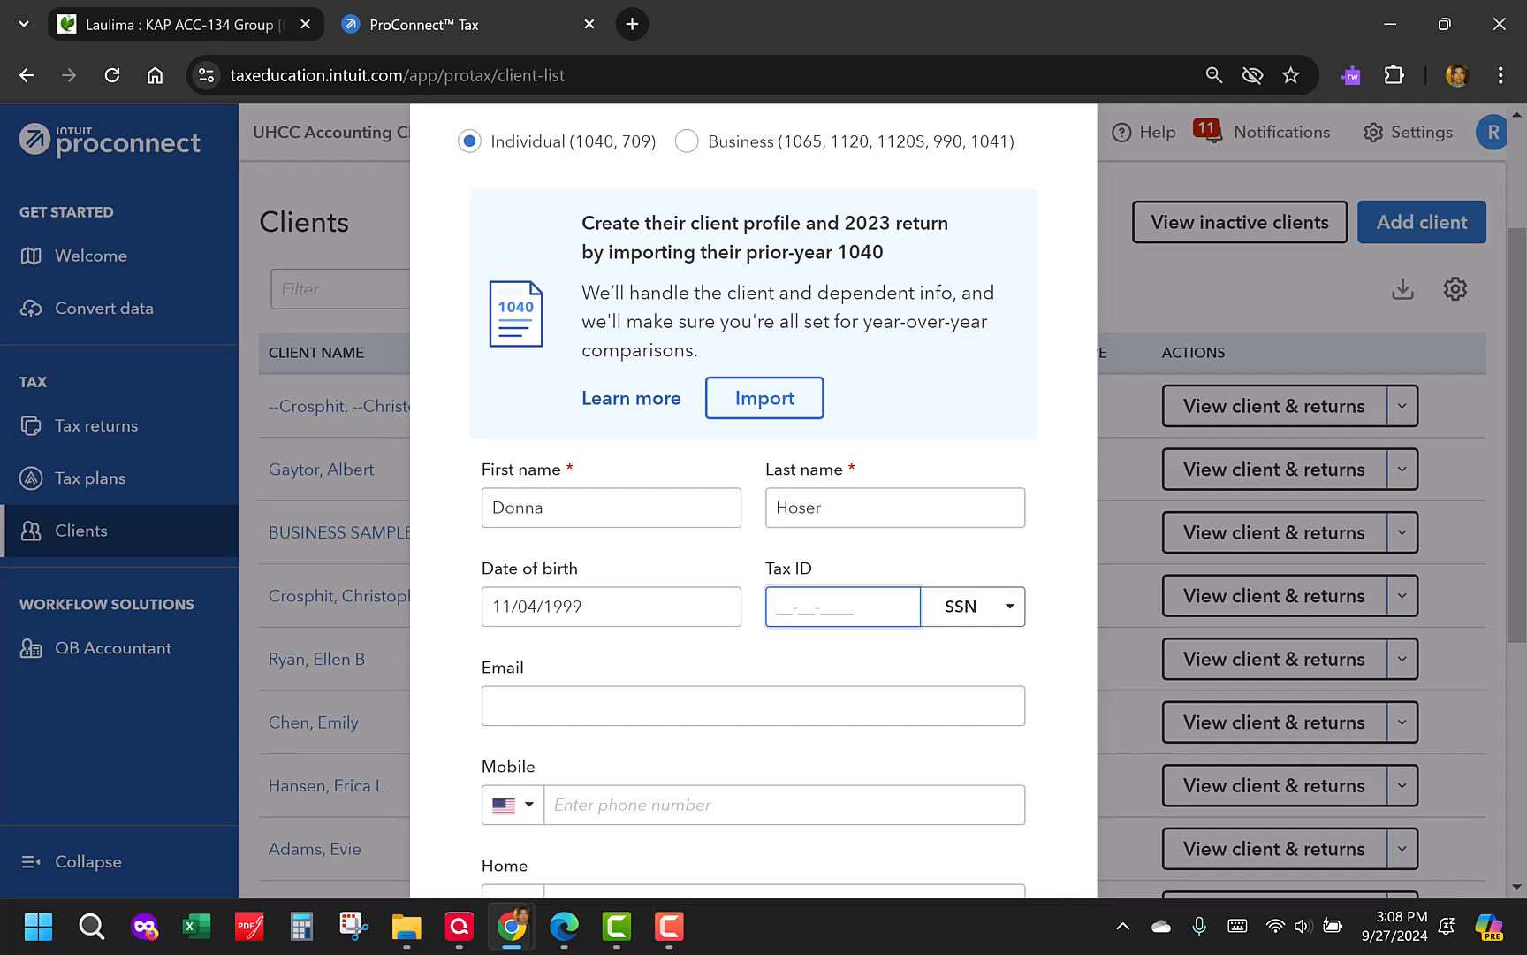
key("alt+Tab")
type("465743322")
key("Tab")
Save the new individual client to the Clients list
left_click(488, 706)
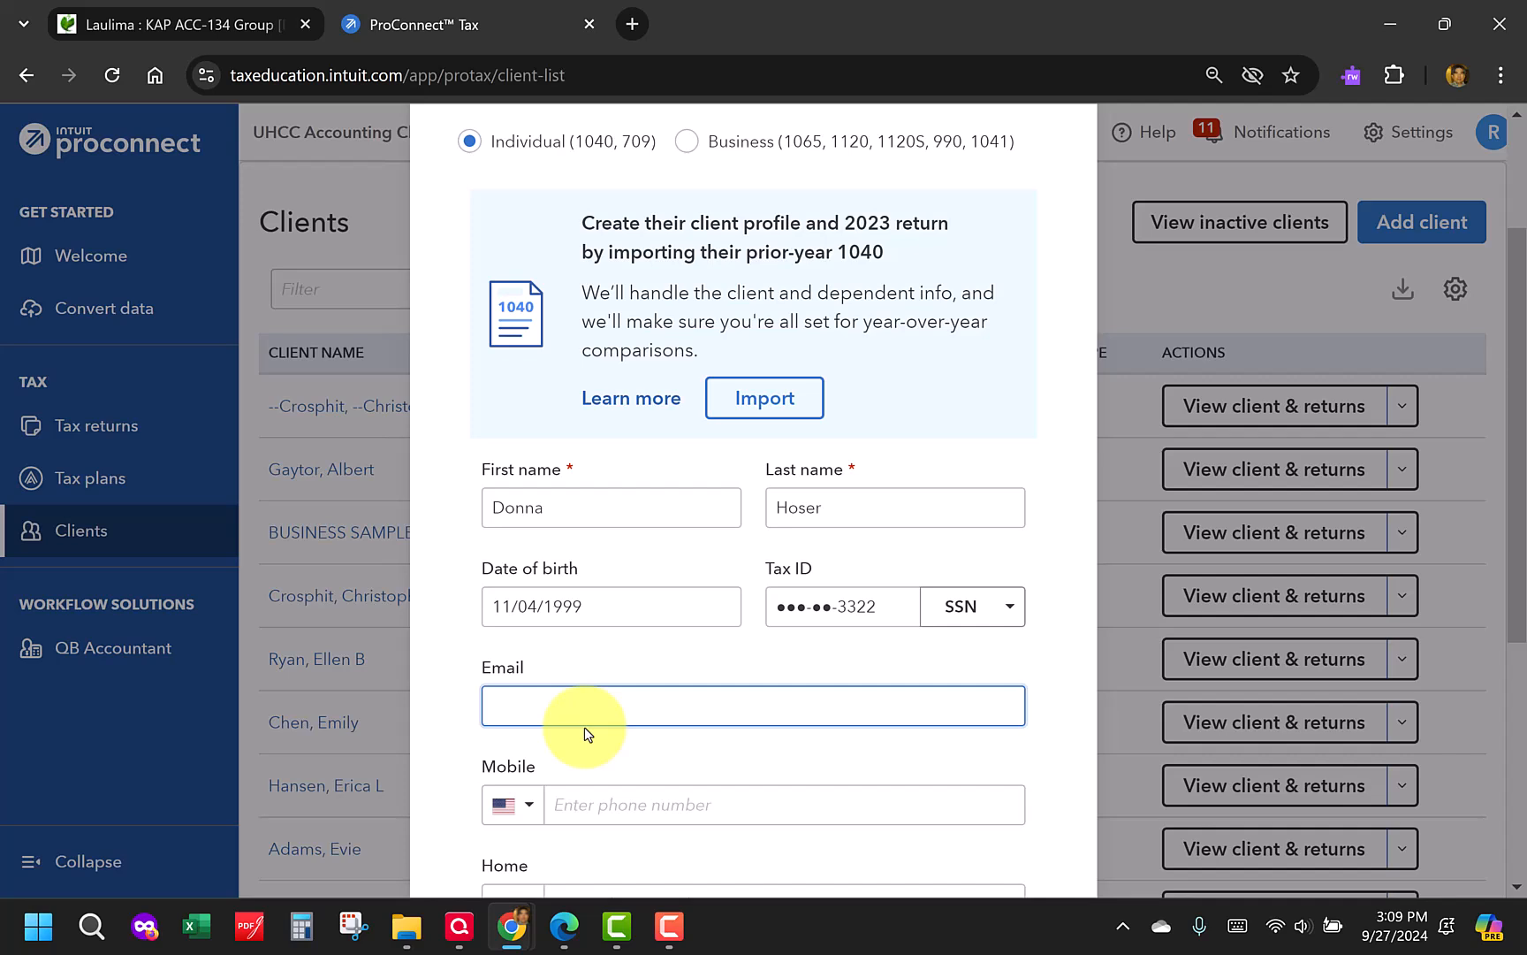
scroll(585, 727, "down", 2)
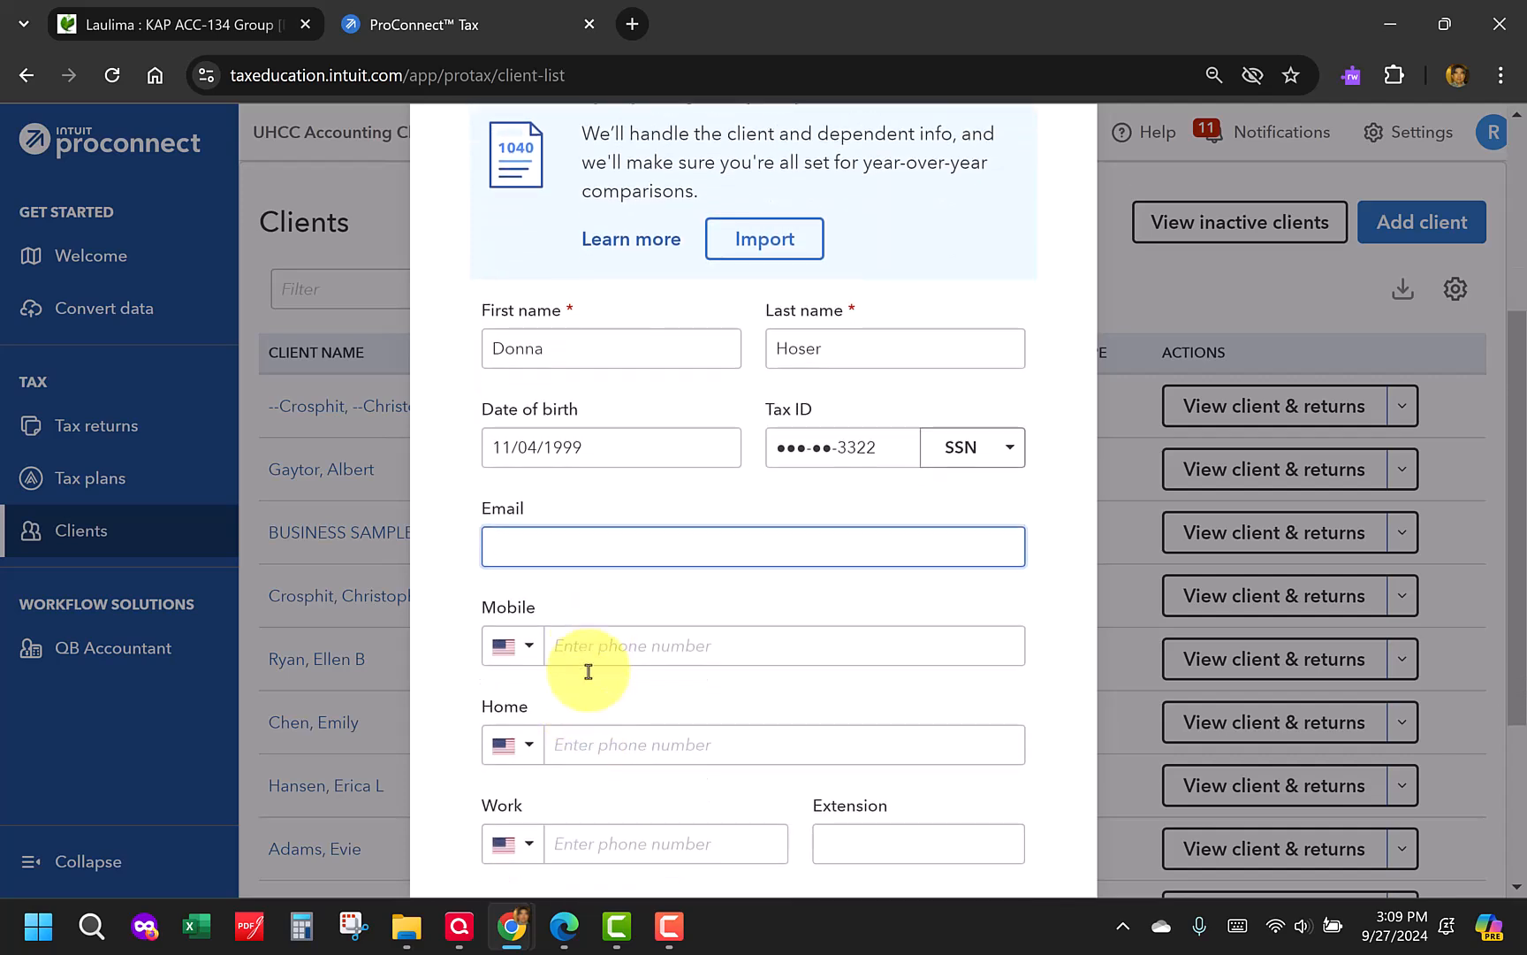
scroll(531, 804, "down", 3)
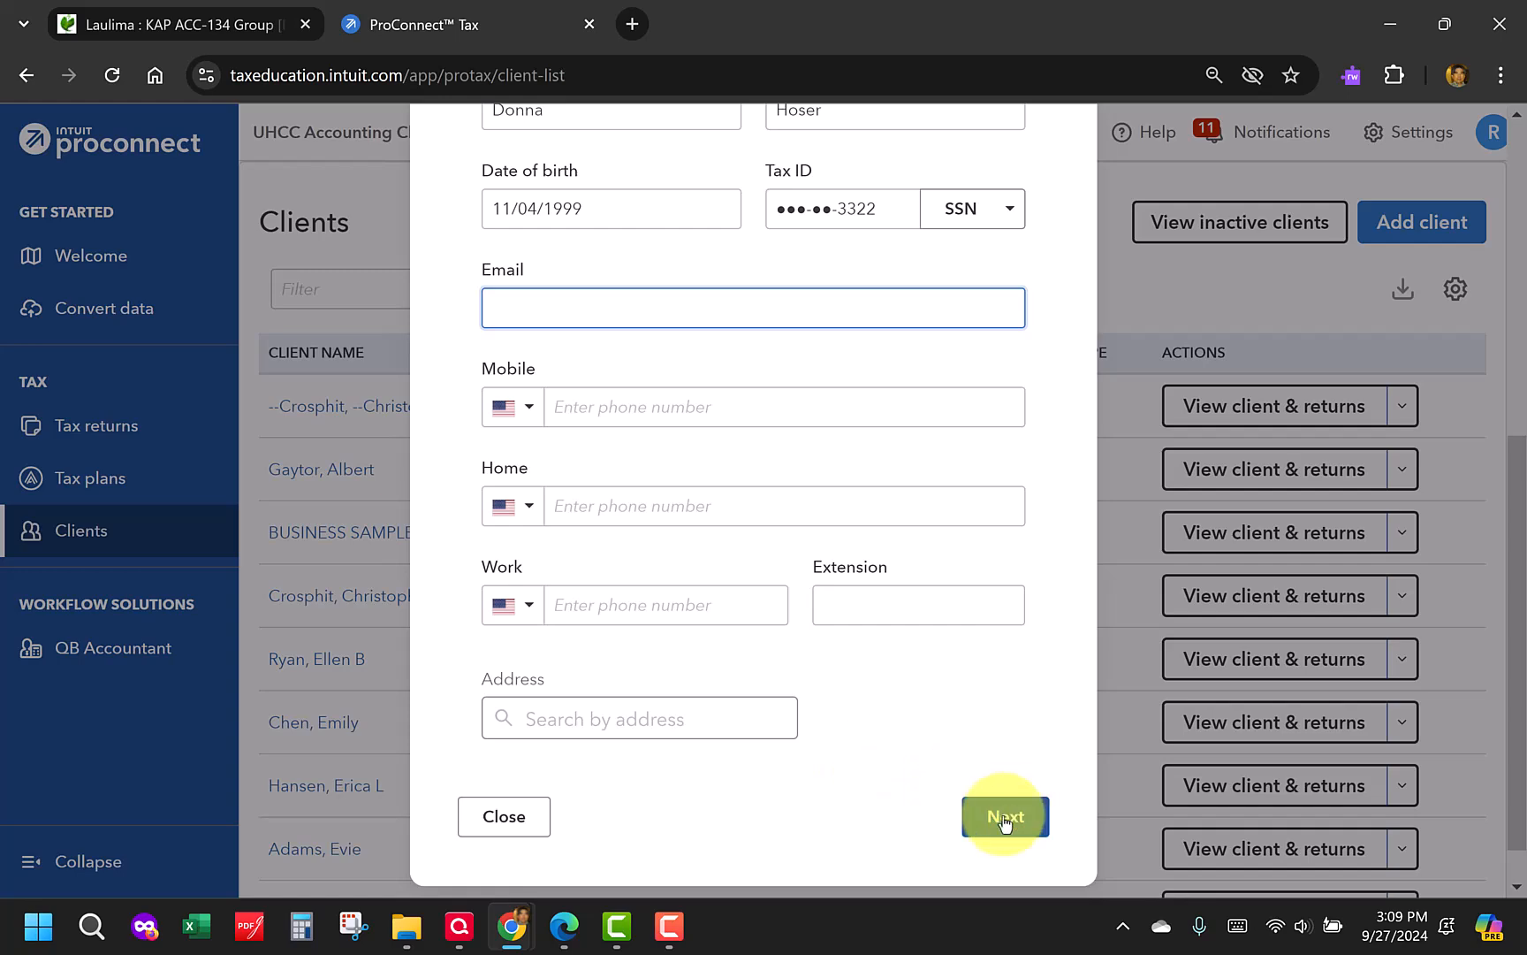
left_click(1010, 818)
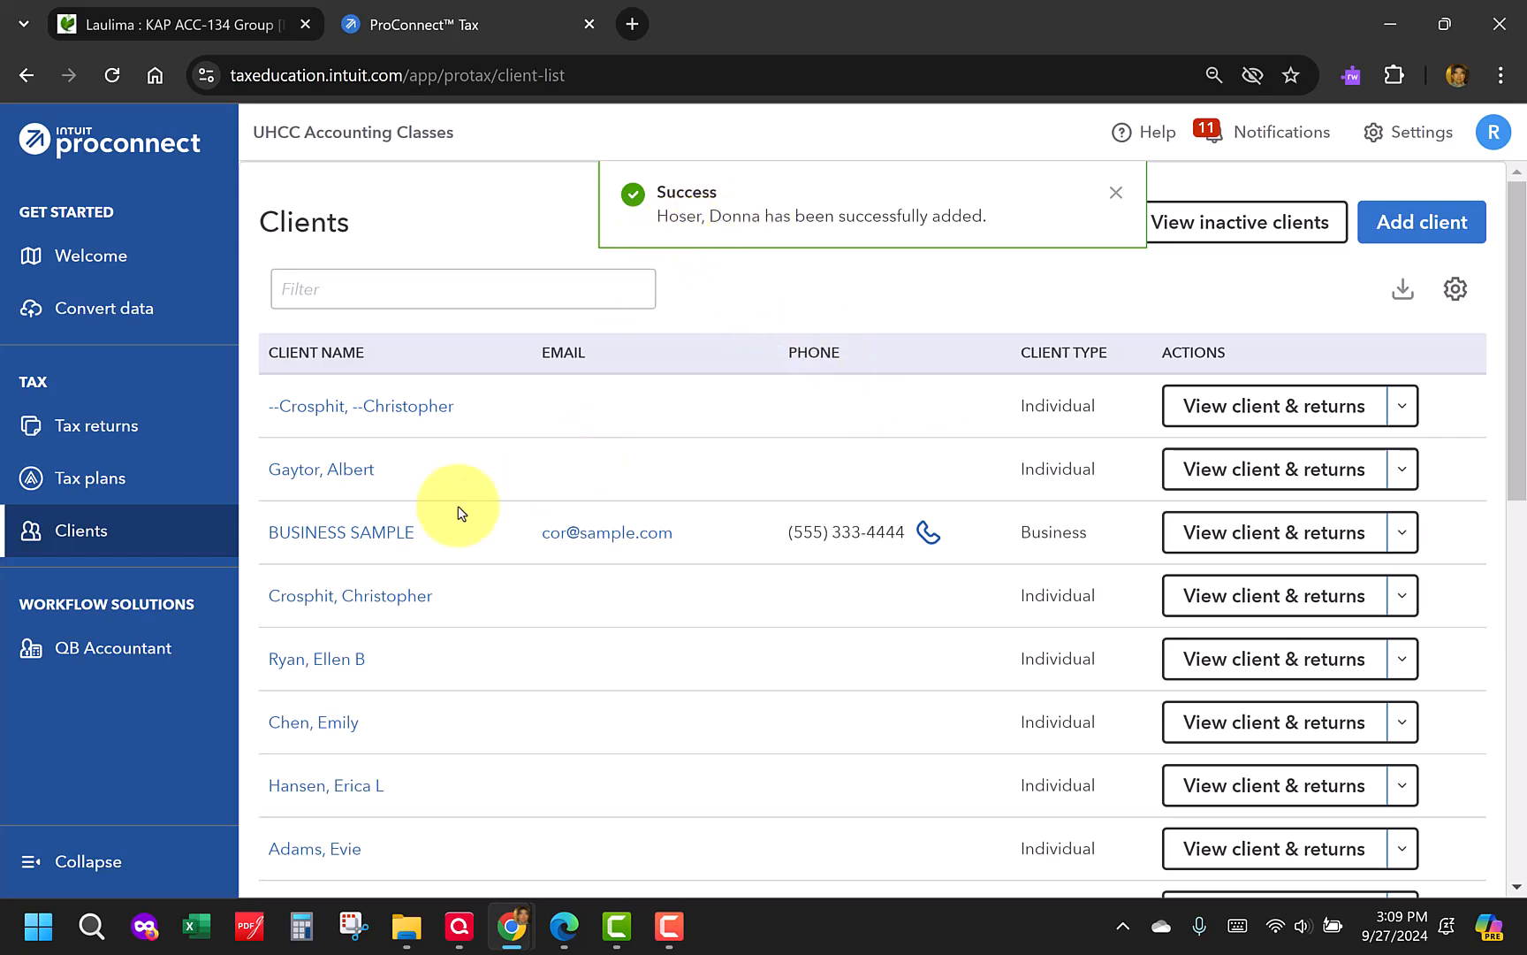
scroll(397, 557, "down", 5)
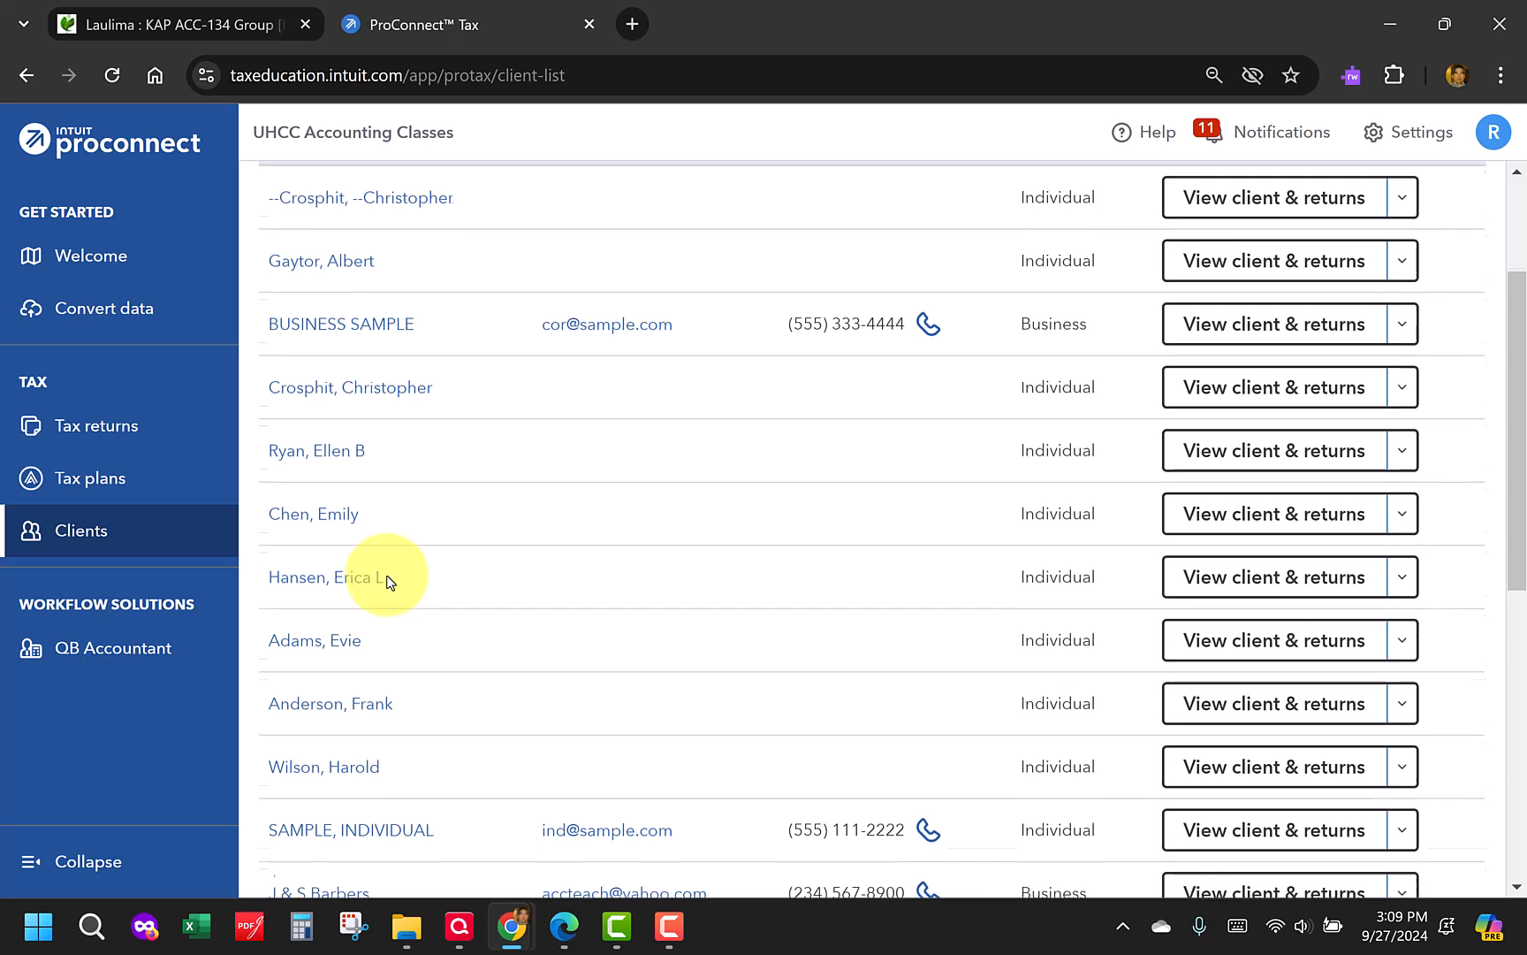
Locate the new client by sorting the list by Client Name, then go to the 2023 Tax Returns hub
scroll(390, 582, "down", 5)
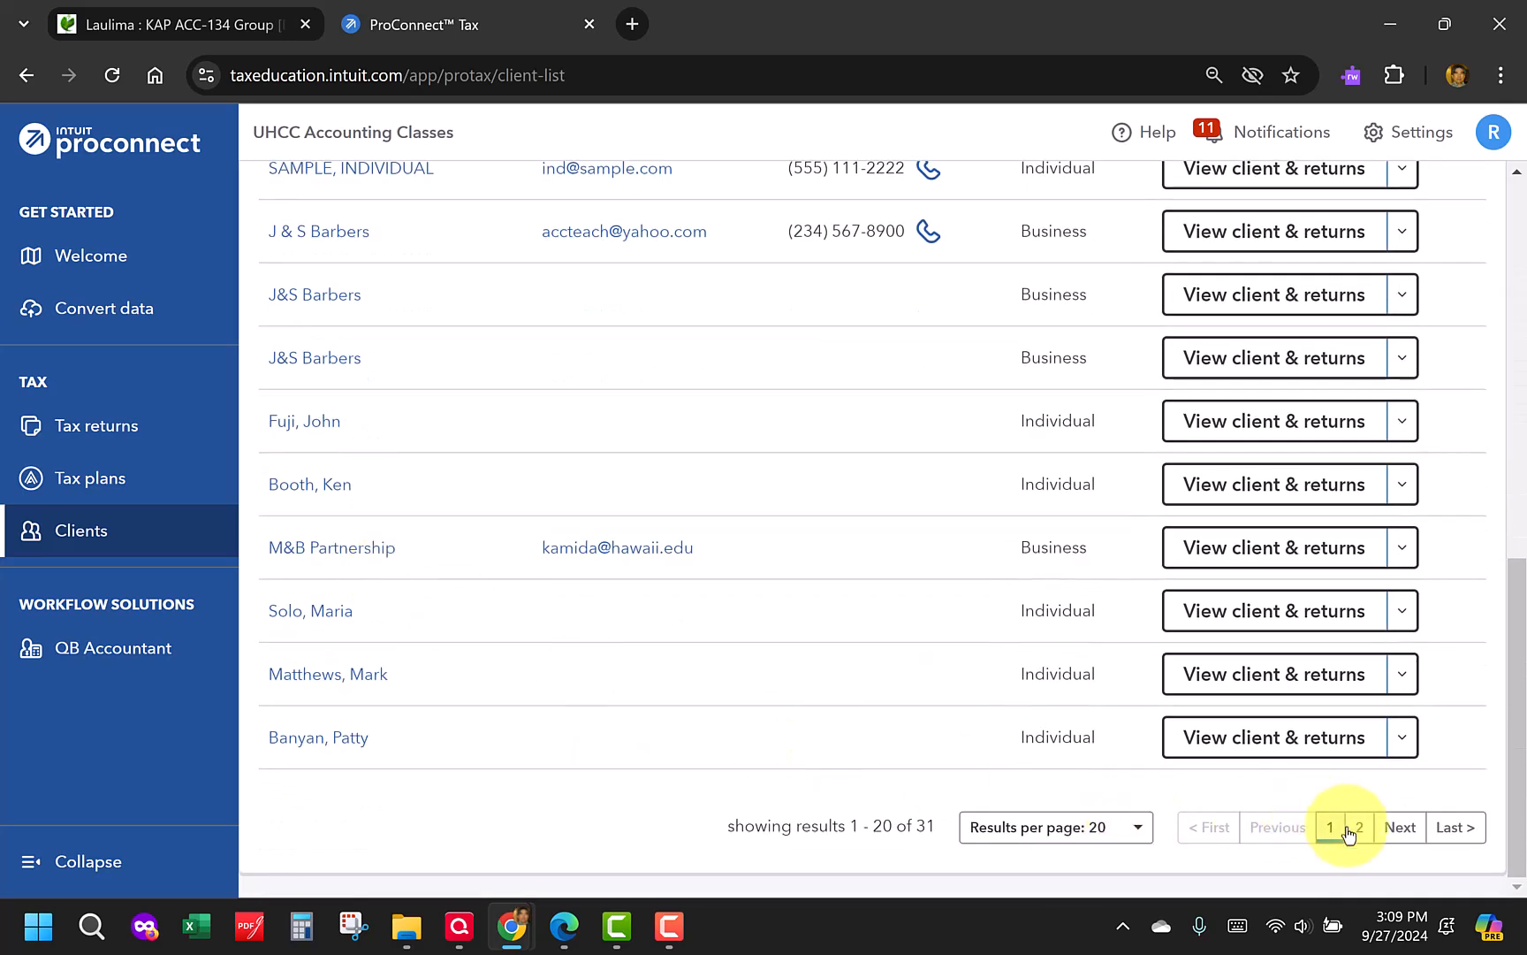
left_click(1359, 827)
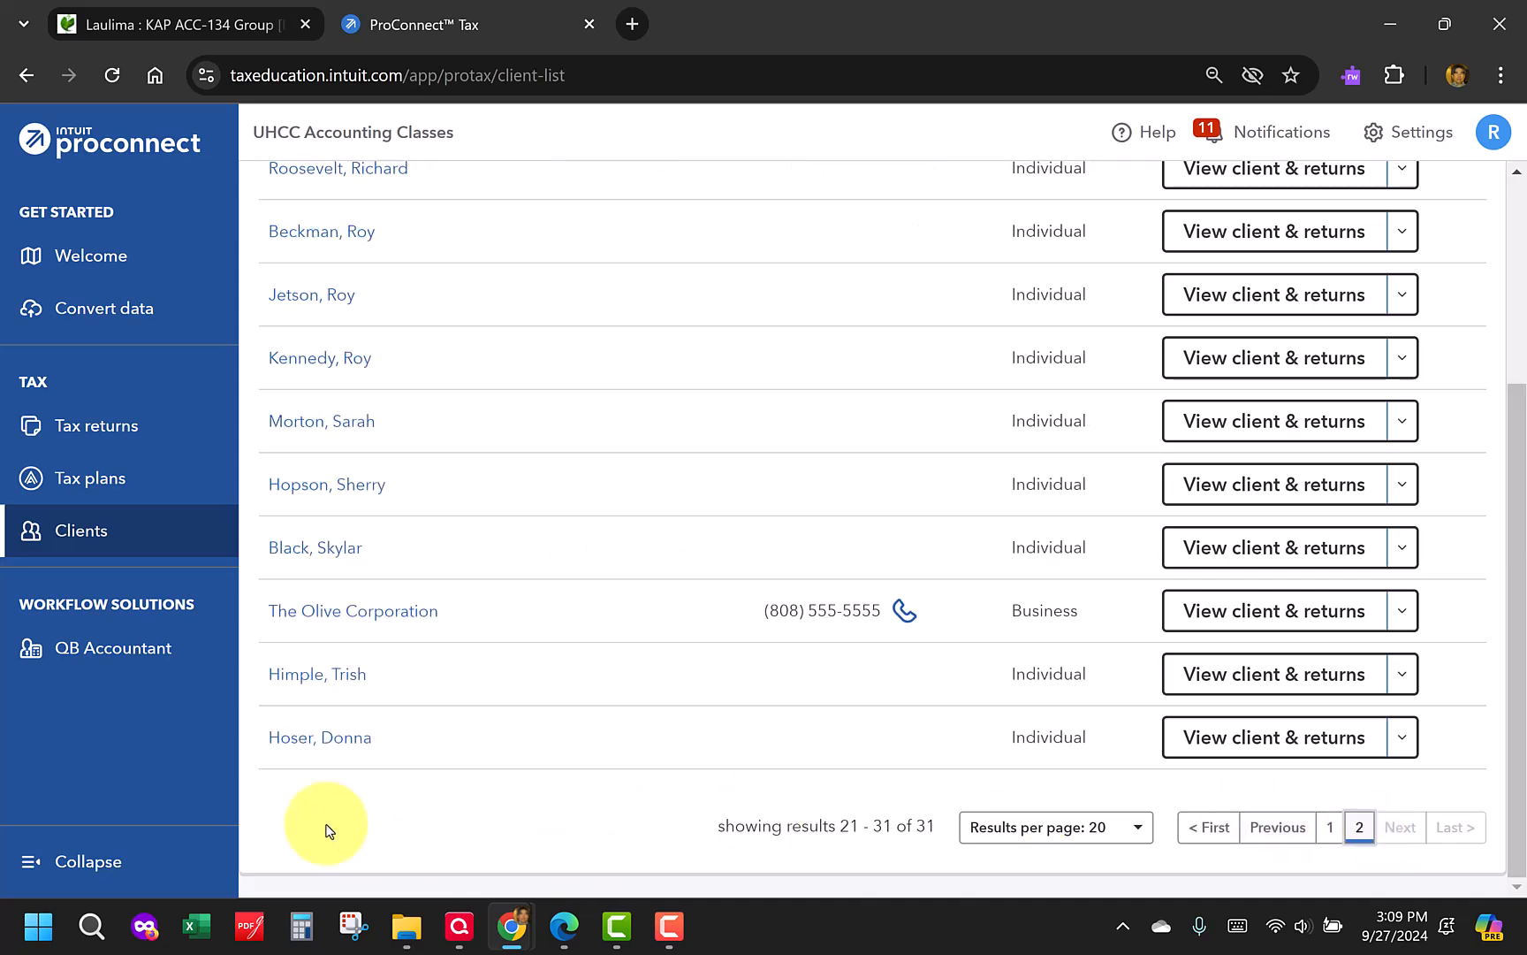
scroll(317, 771, "up", 4)
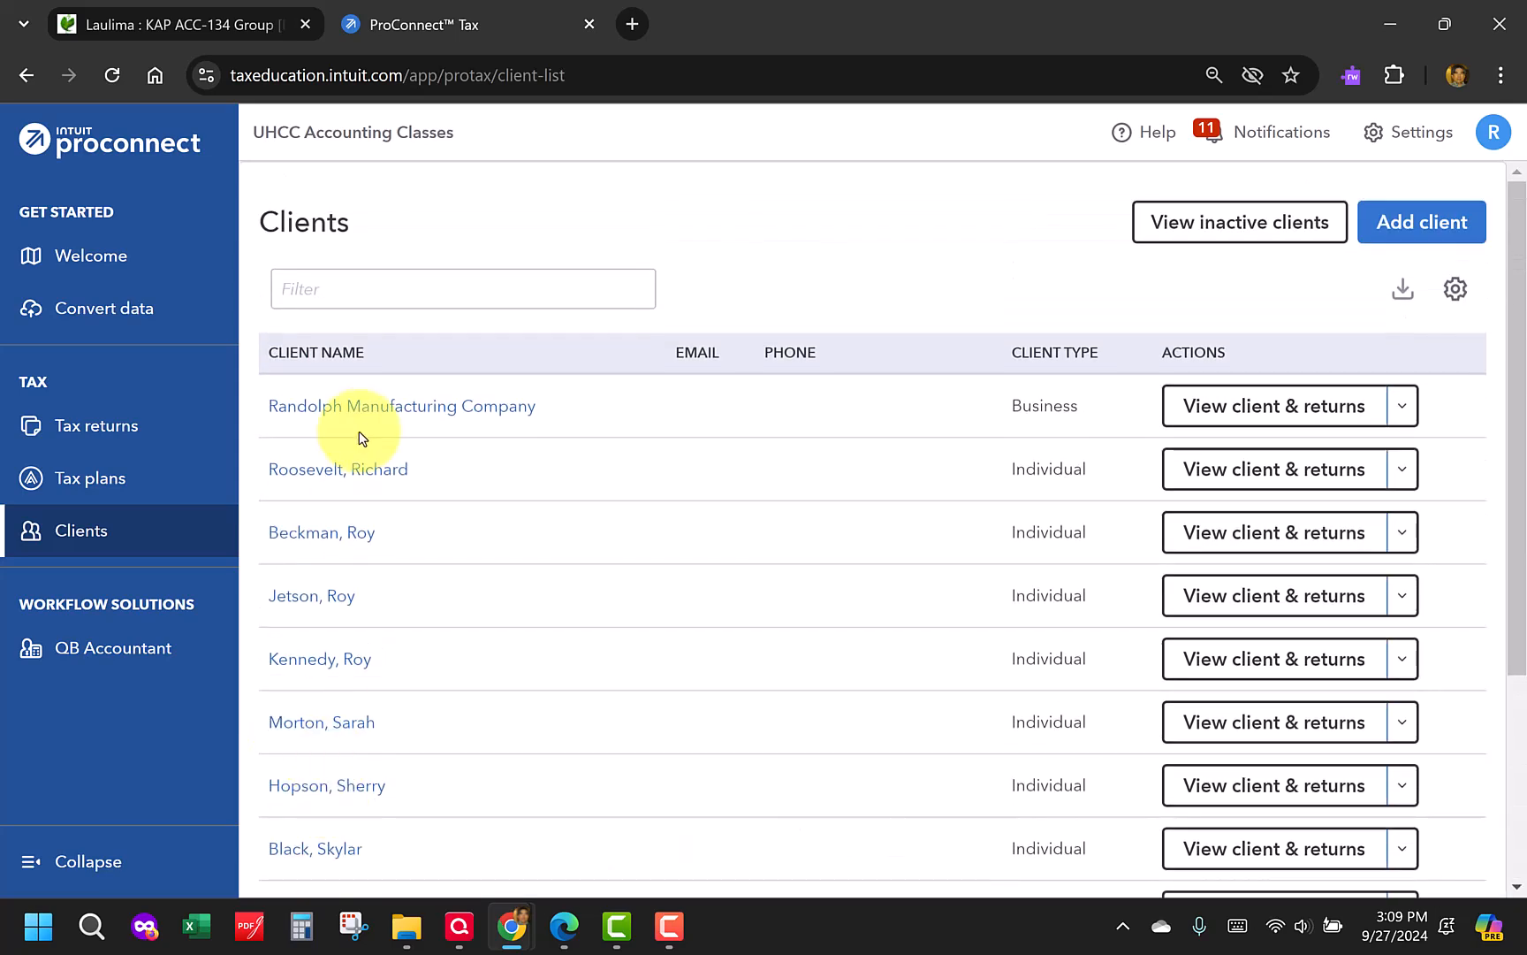
left_click(316, 353)
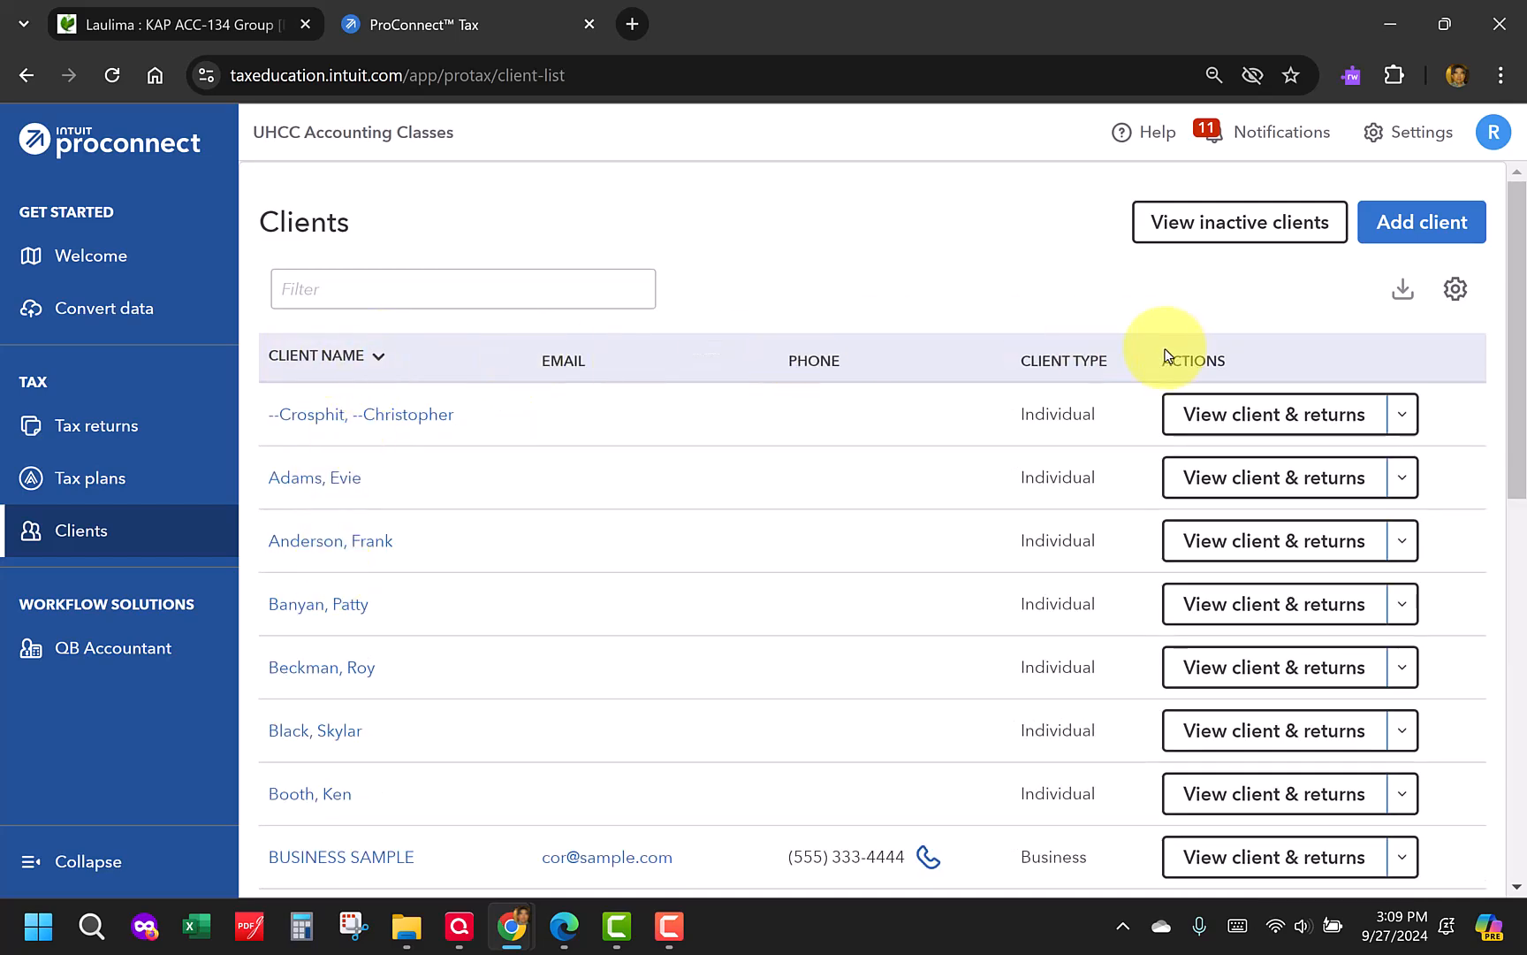
scroll(583, 427, "down", 5)
scroll(583, 428, "down", 2)
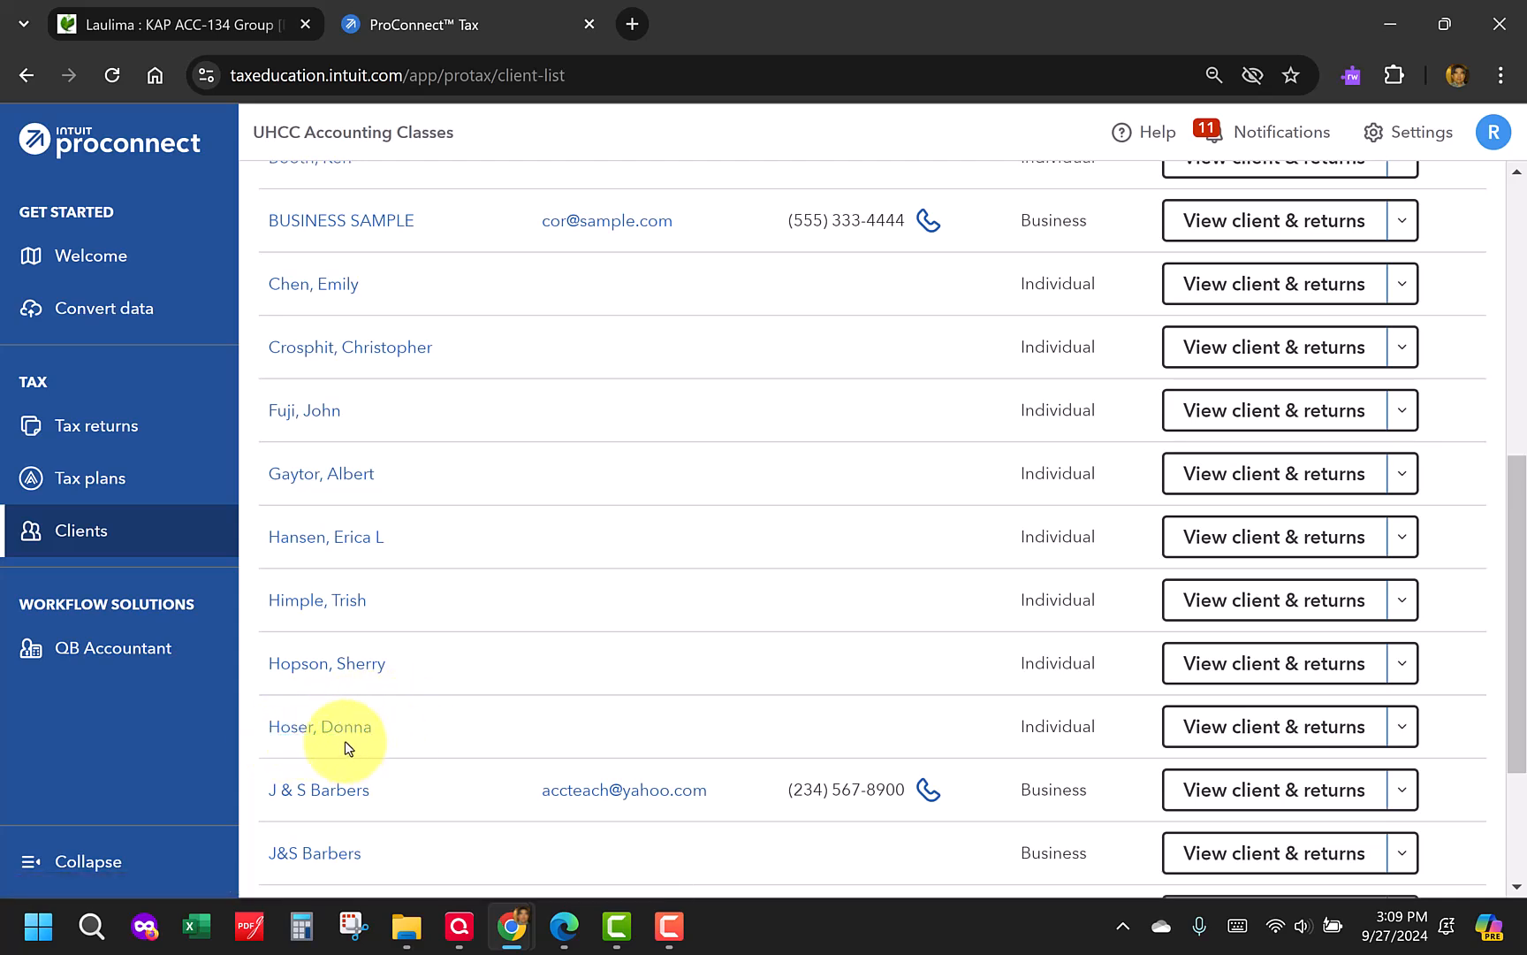
left_click(1403, 727)
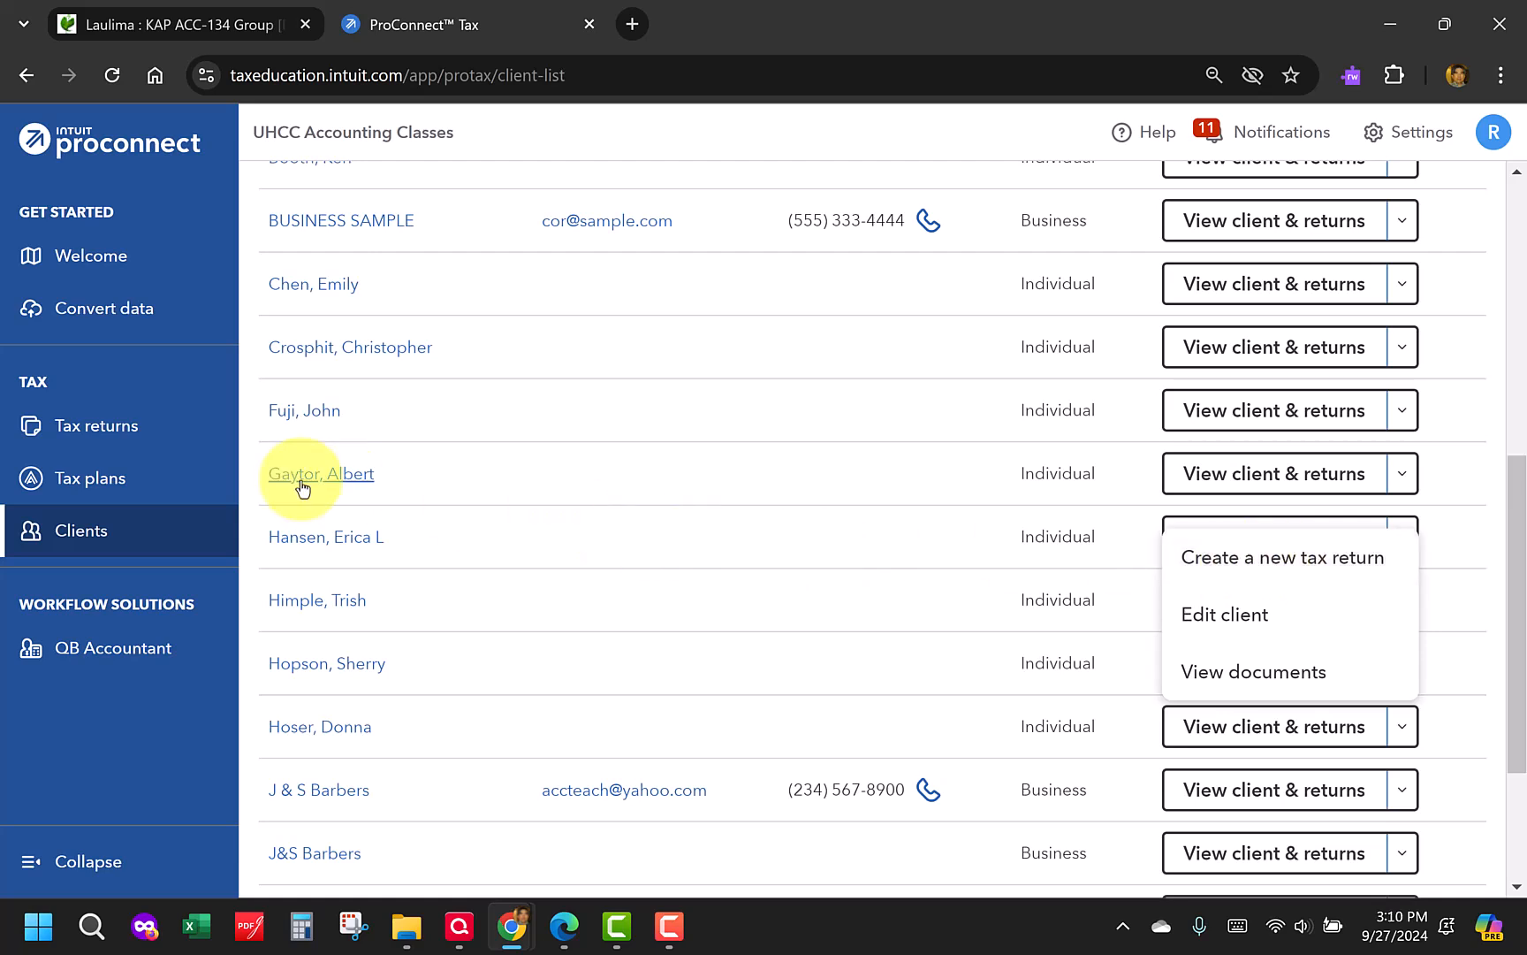
left_click(91, 433)
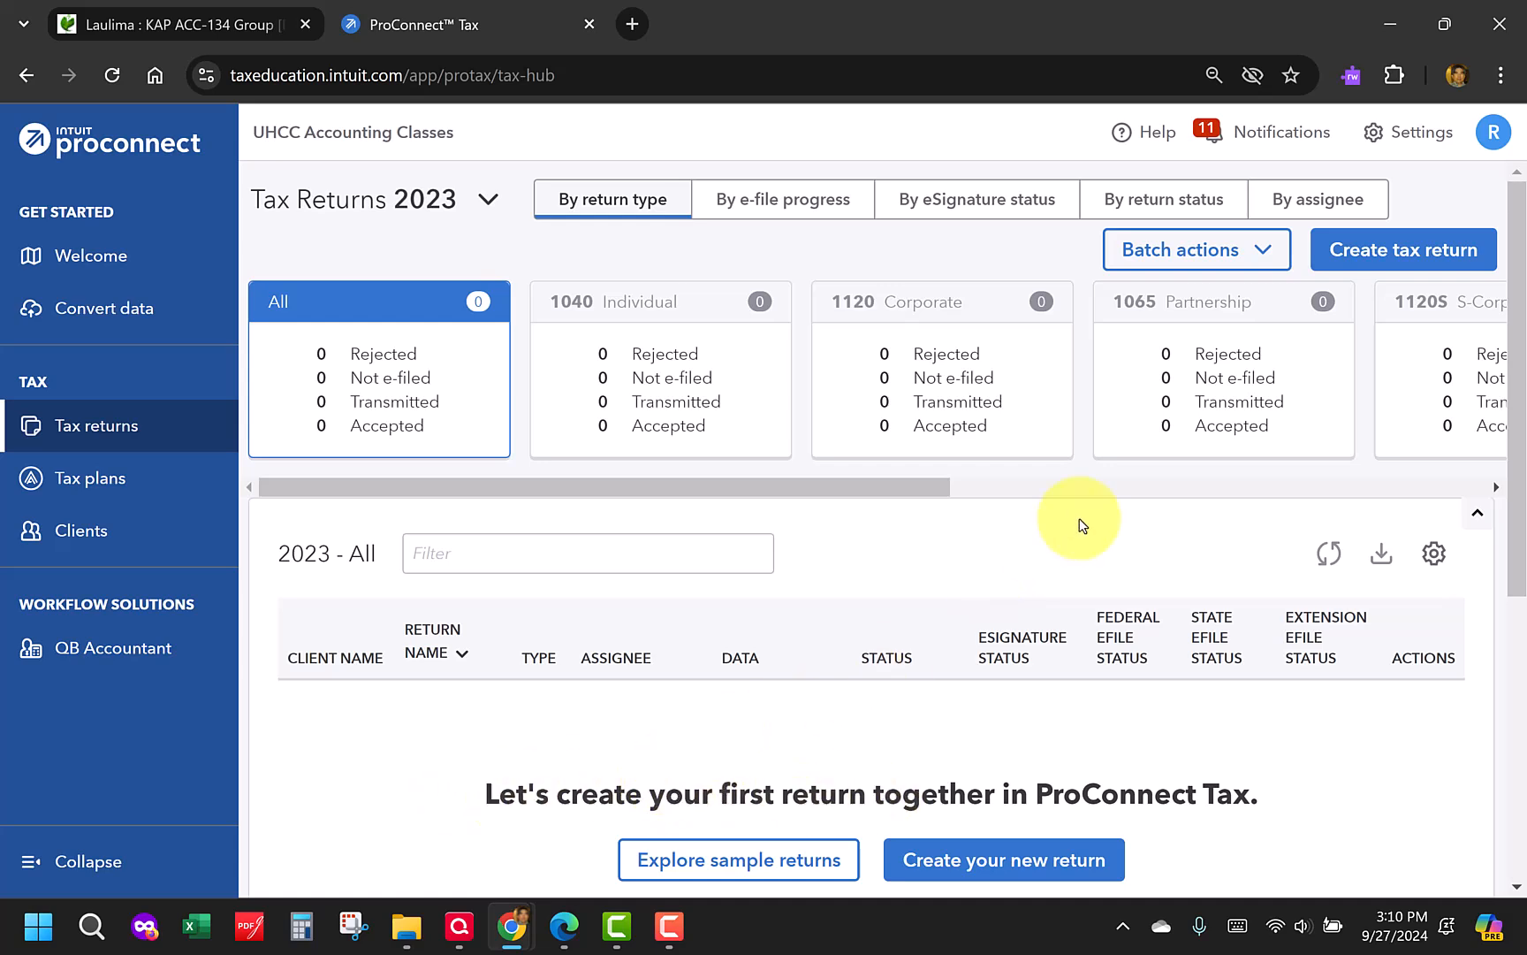
Start a new tax return and select the newly added client from the existing clients
left_click(1368, 253)
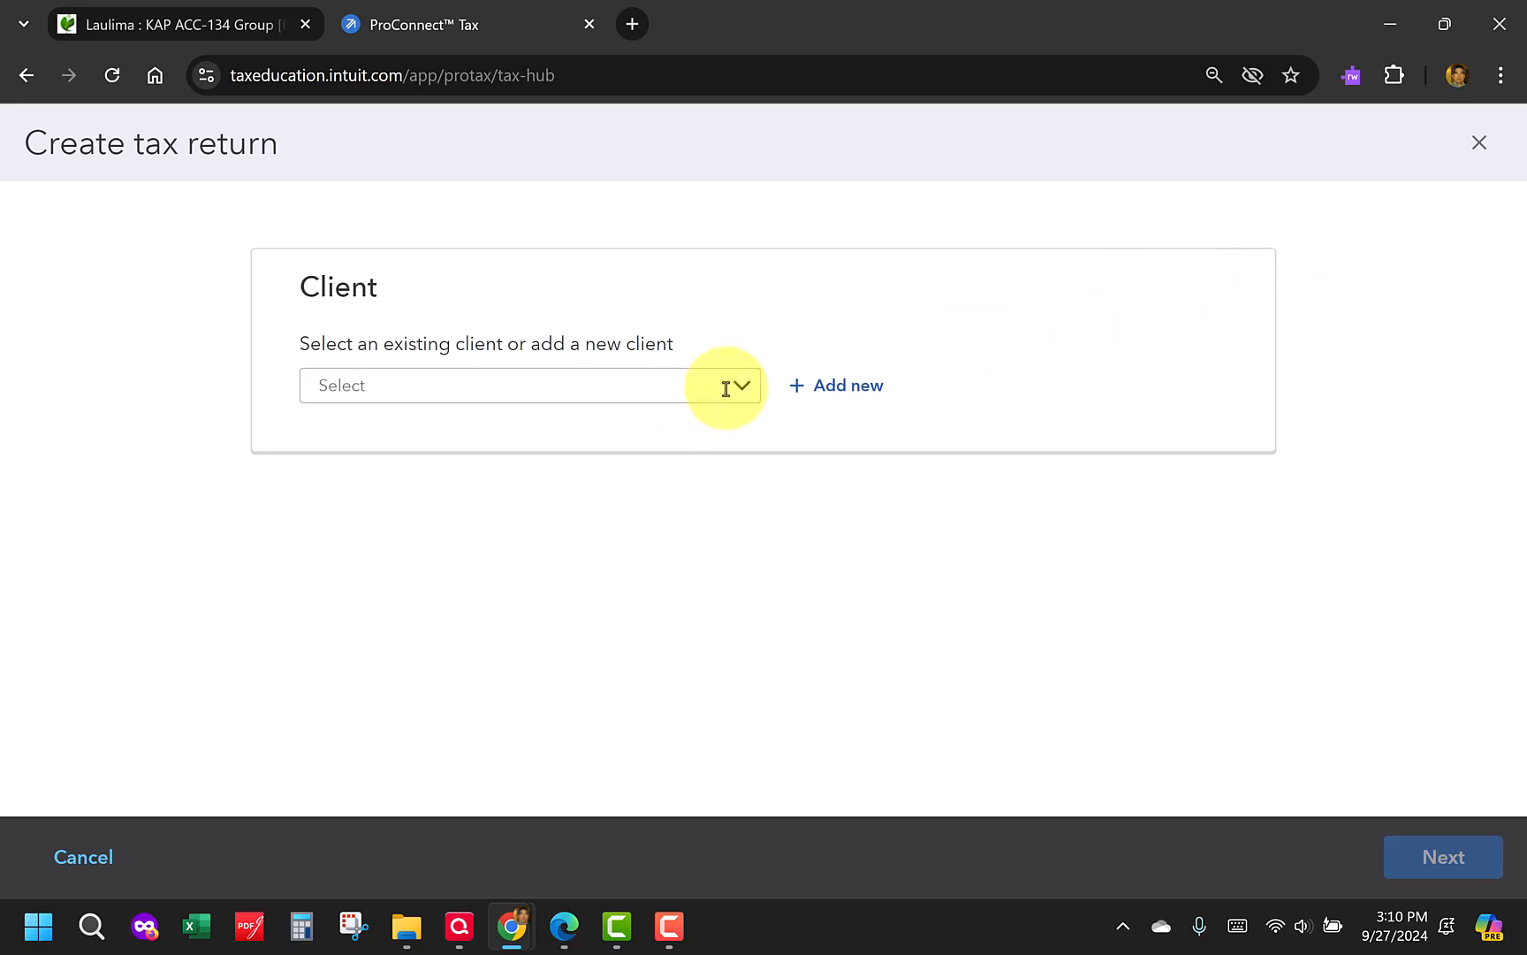
left_click(743, 386)
scroll(657, 483, "down", 2)
scroll(659, 486, "down", 2)
scroll(659, 486, "down", 2)
scroll(657, 484, "up", 3)
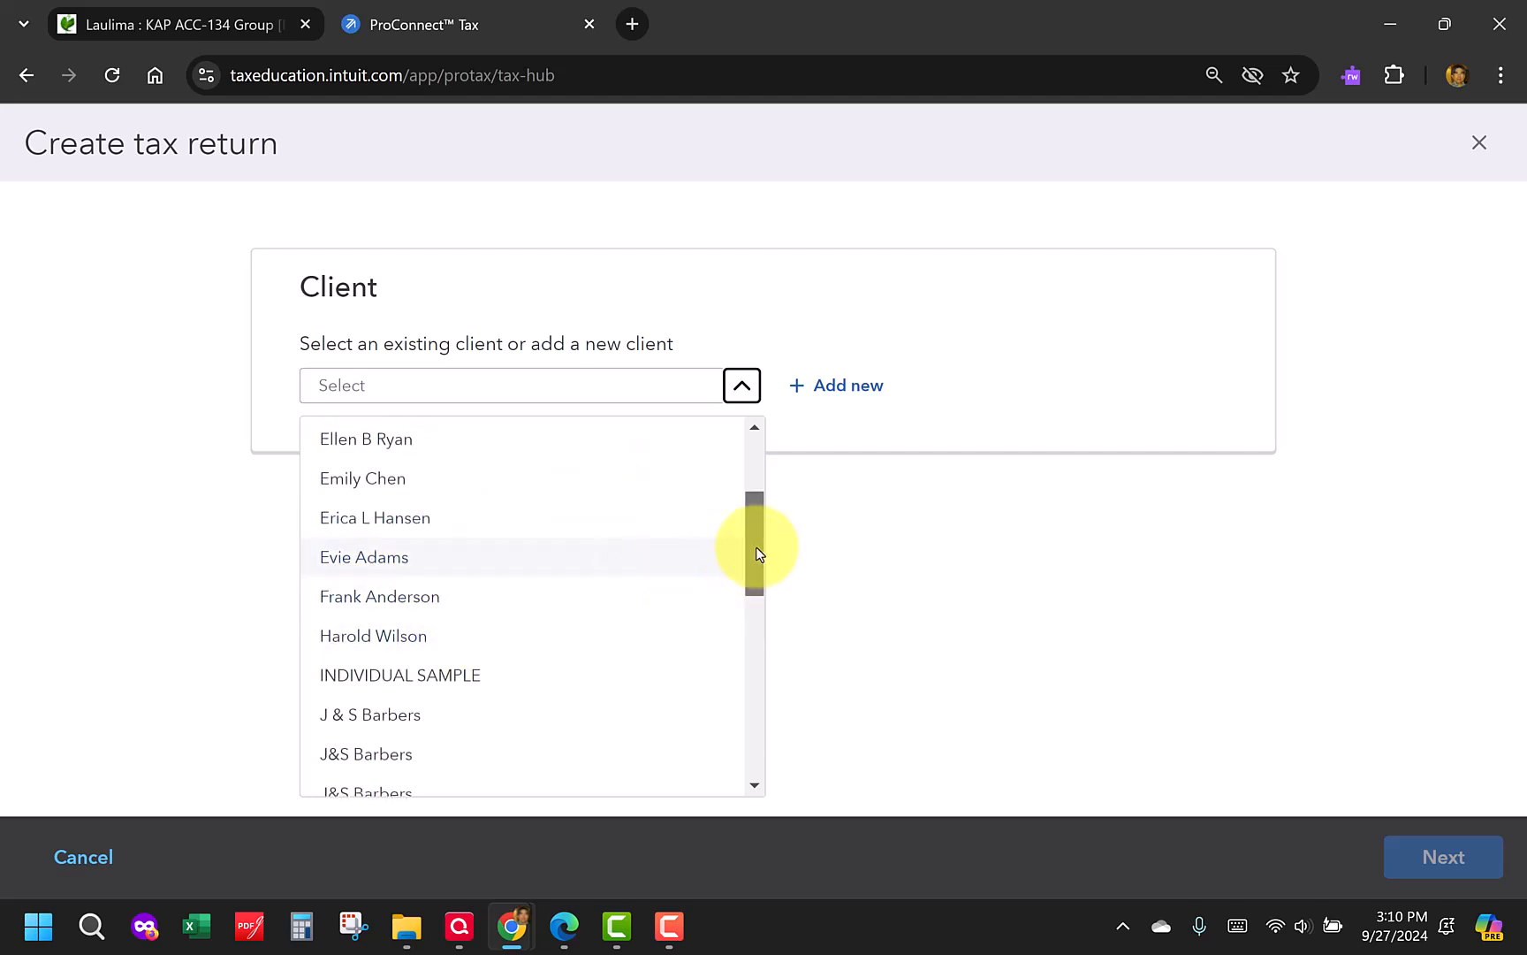
left_click_drag(756, 553, 757, 528)
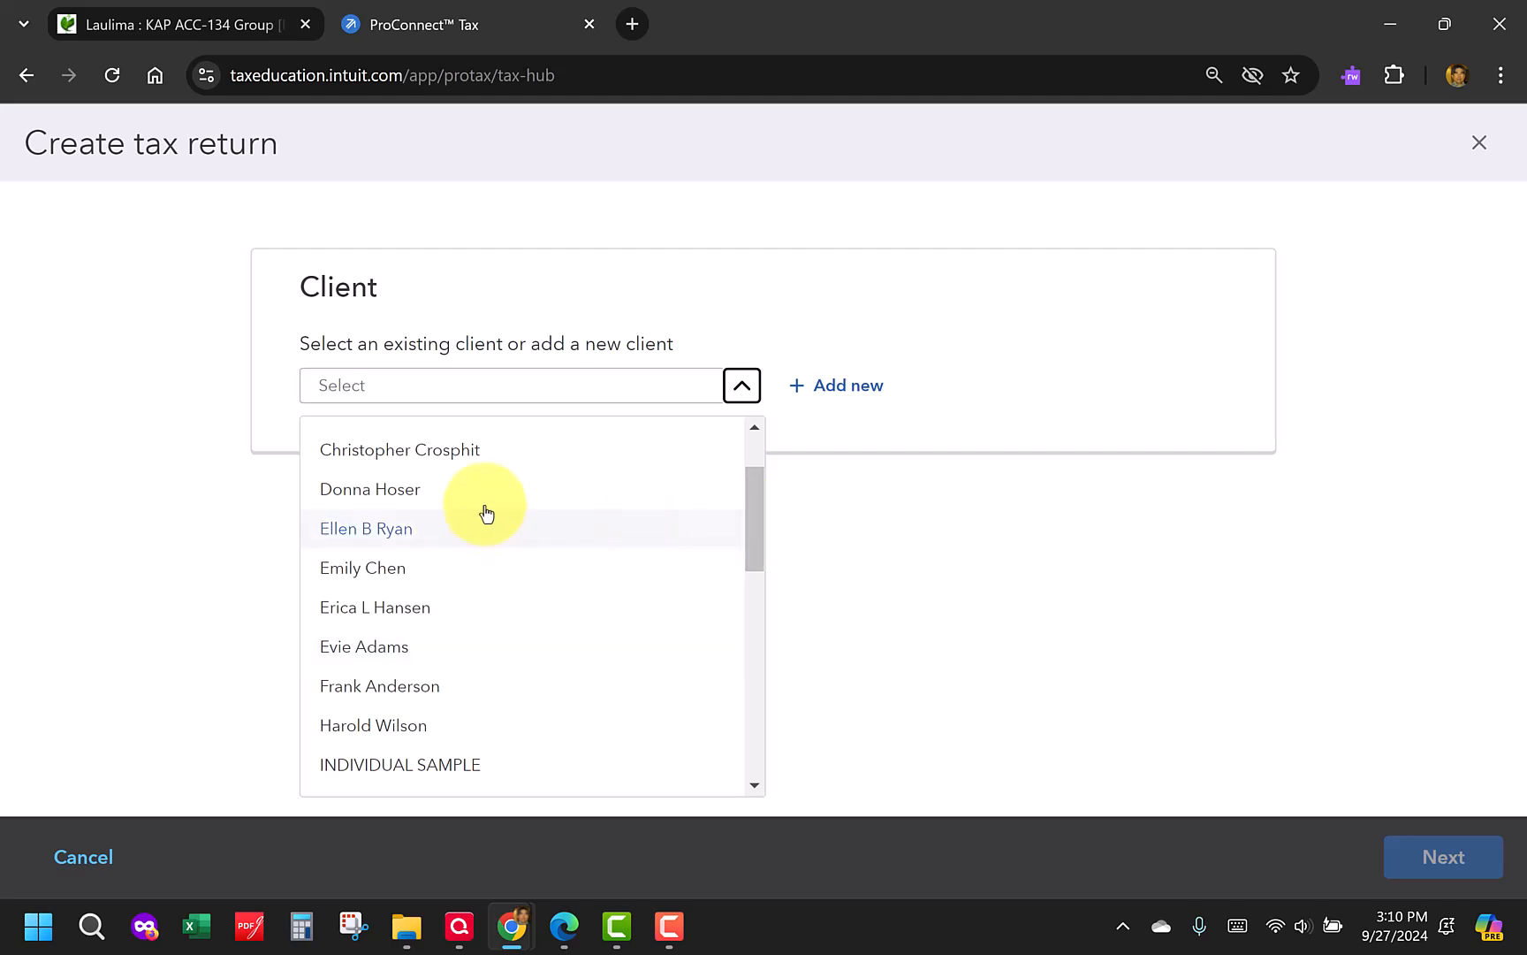
left_click(345, 495)
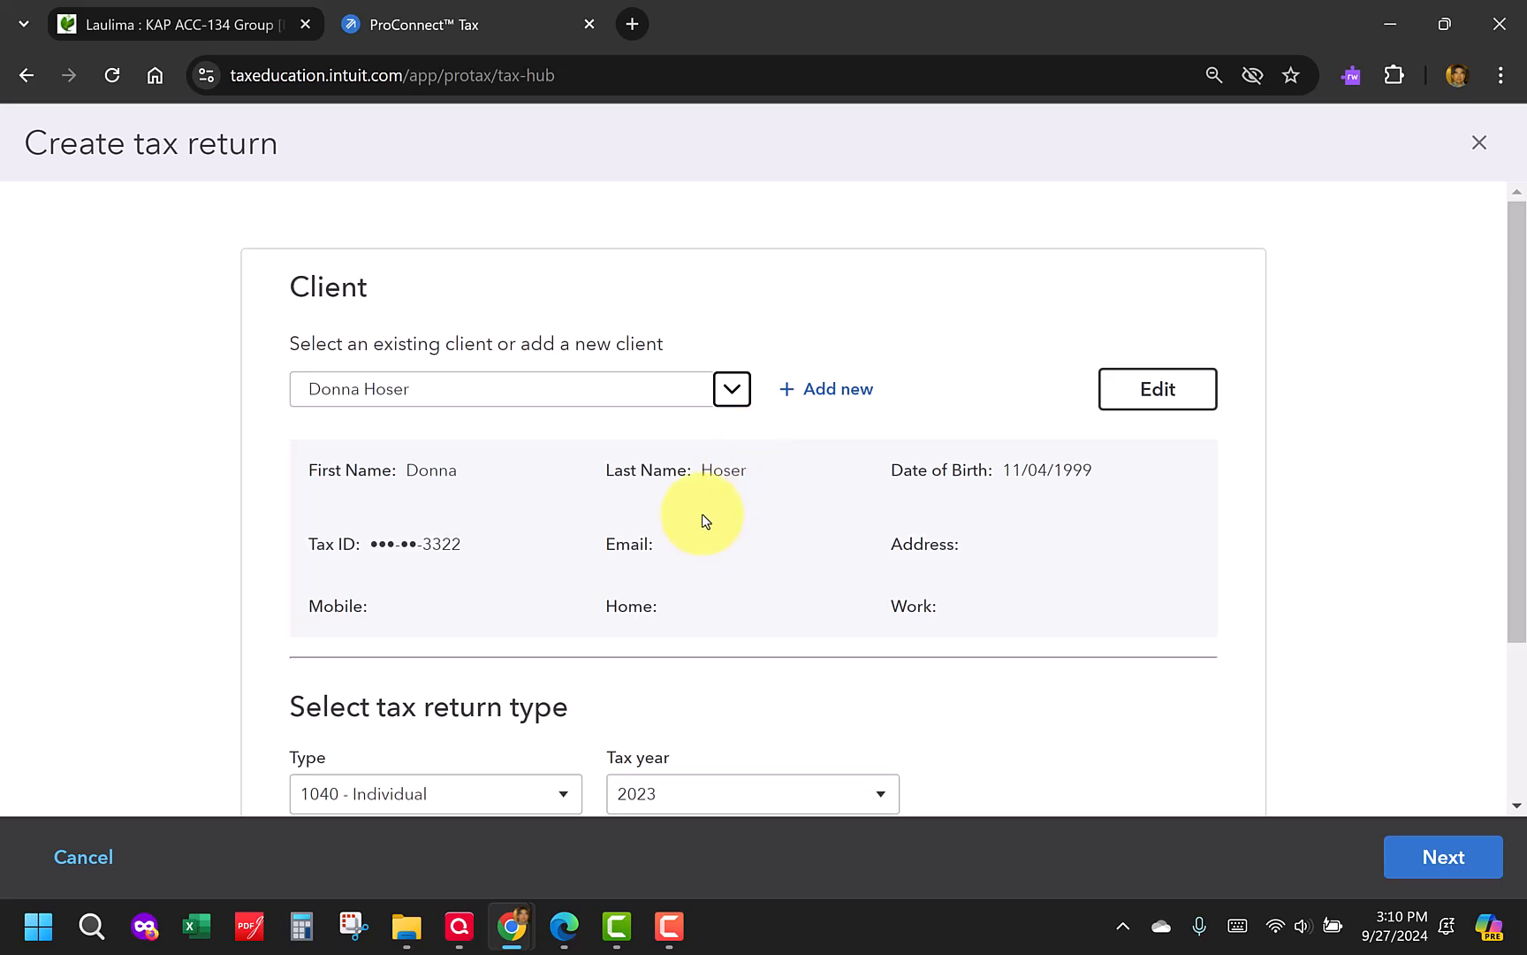
Append the spouse's name and ' - 2023' to the return name and create the return
scroll(702, 513, "down", 1)
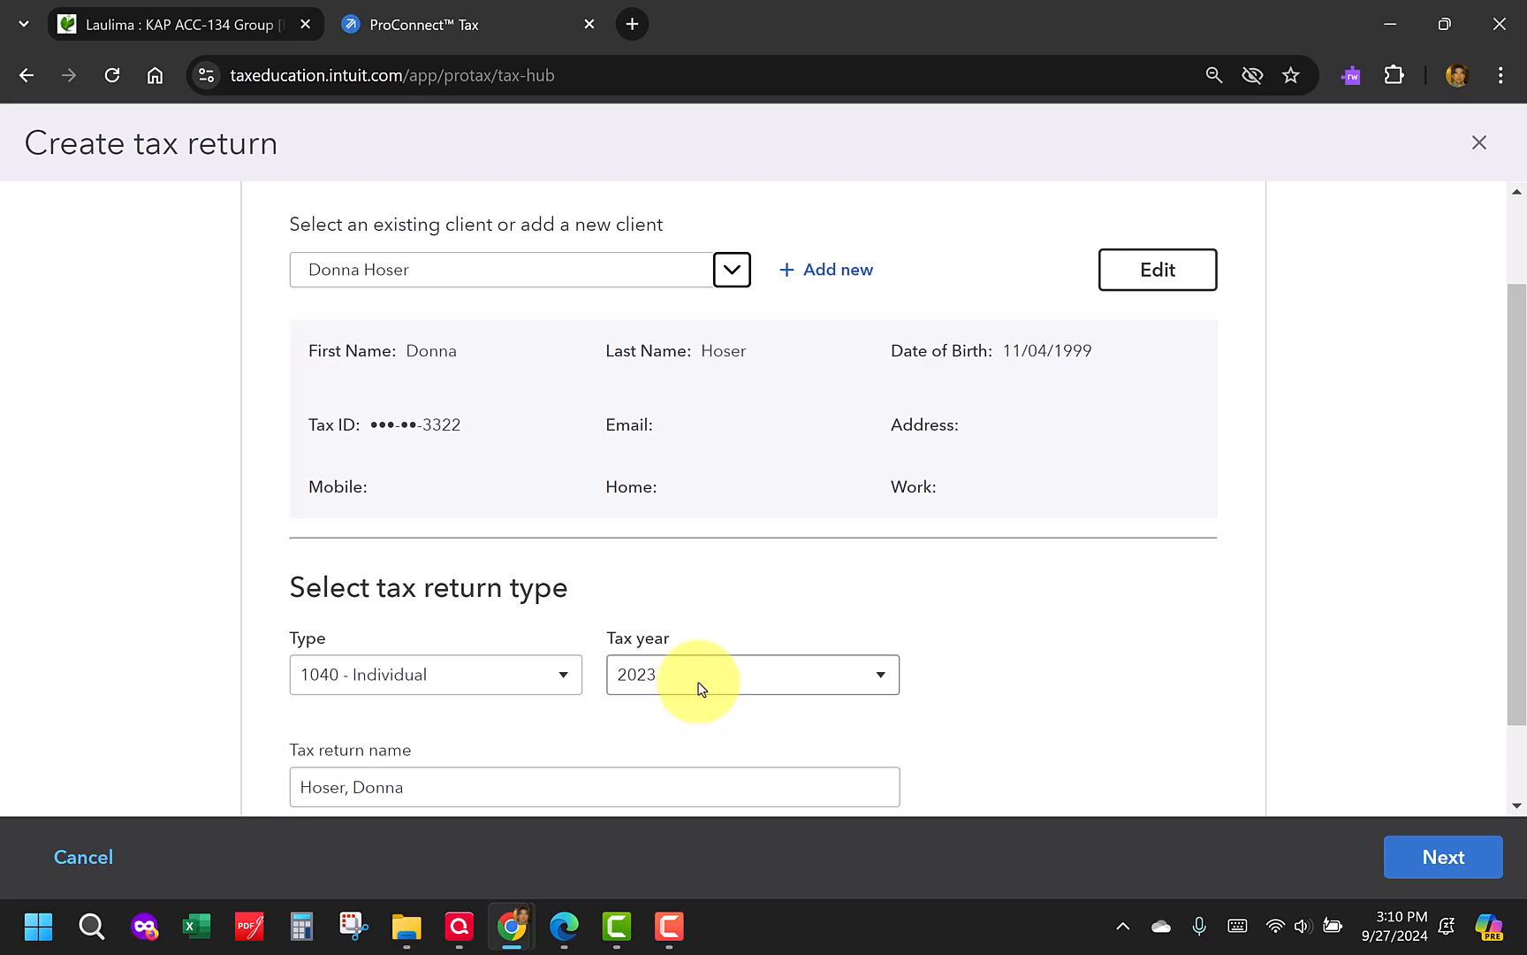
scroll(664, 678, "down", 1)
scroll(664, 678, "down", 1)
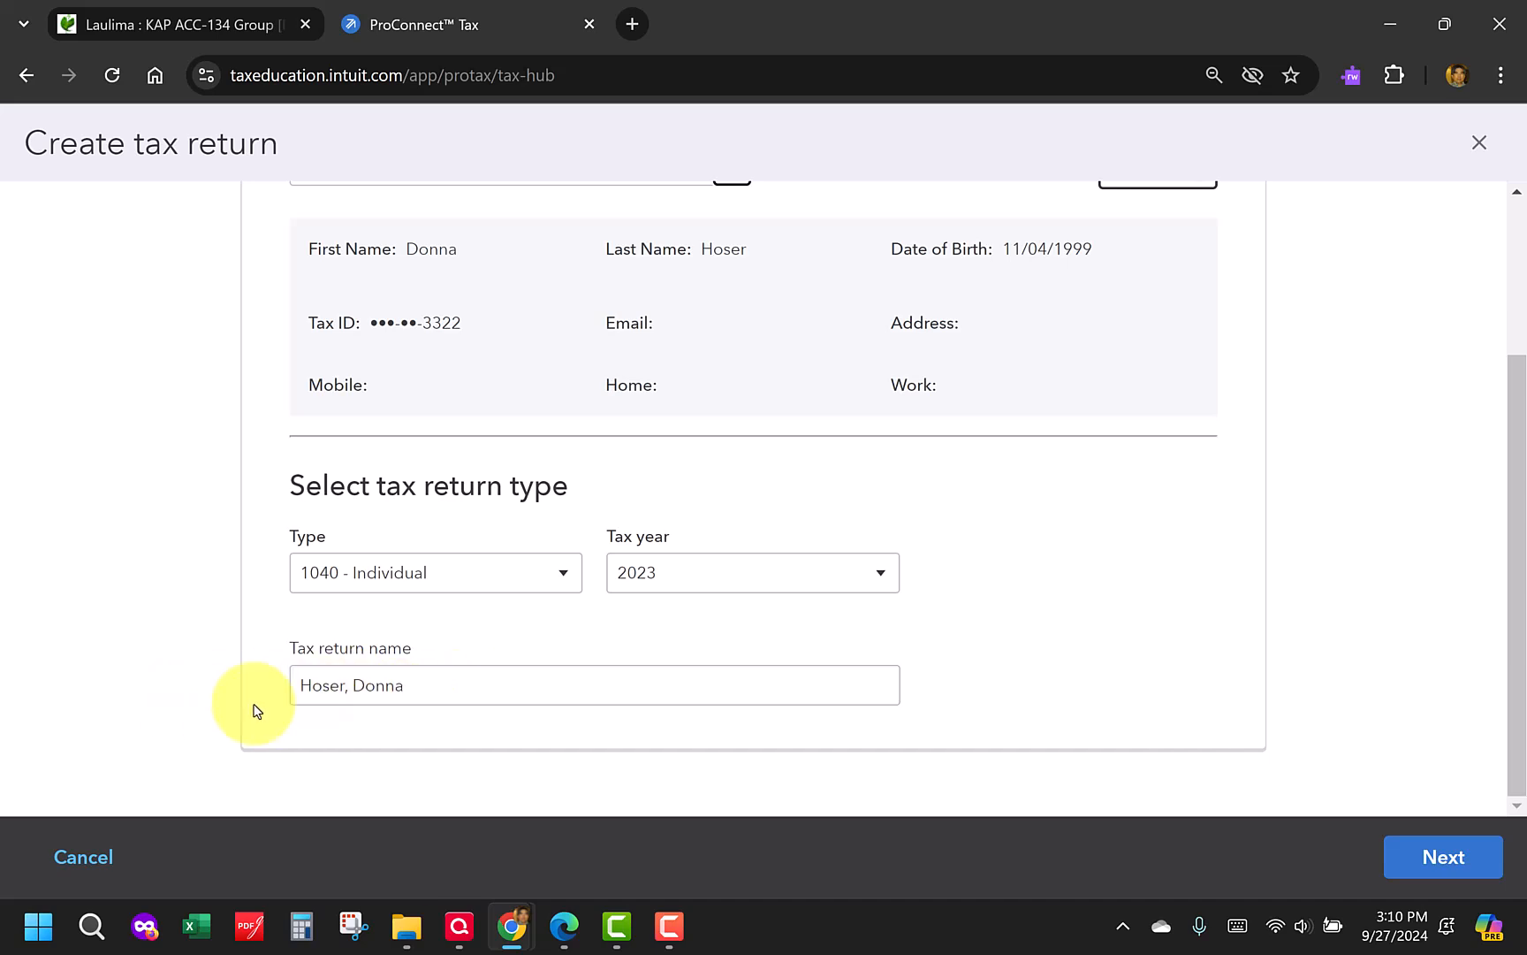
left_click(473, 681)
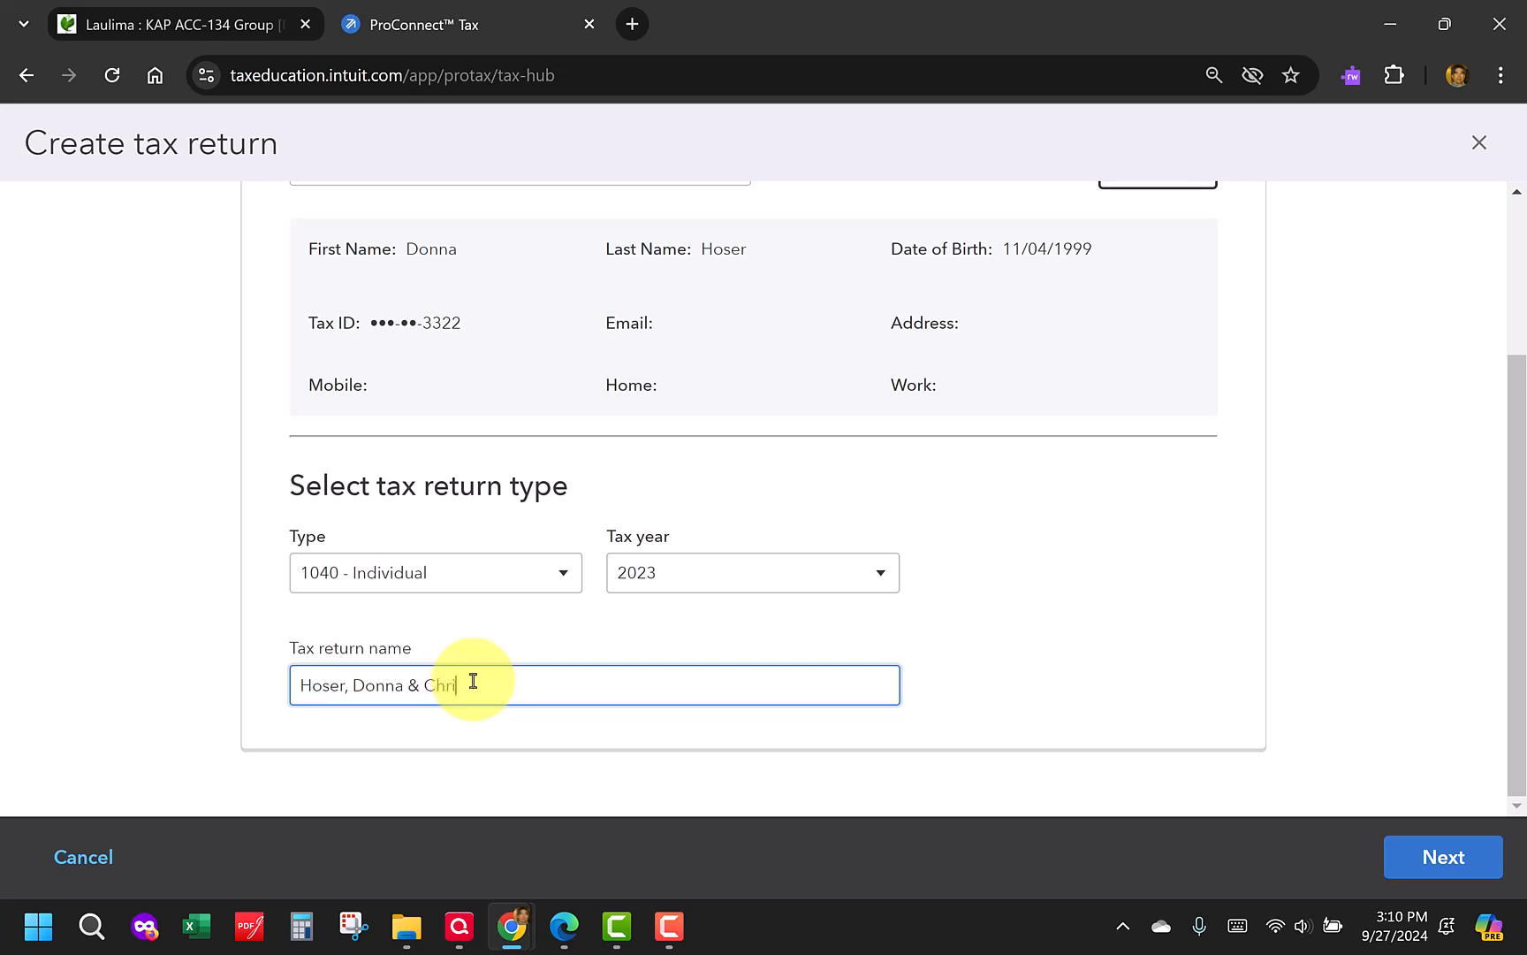
type("& Chris - 2023")
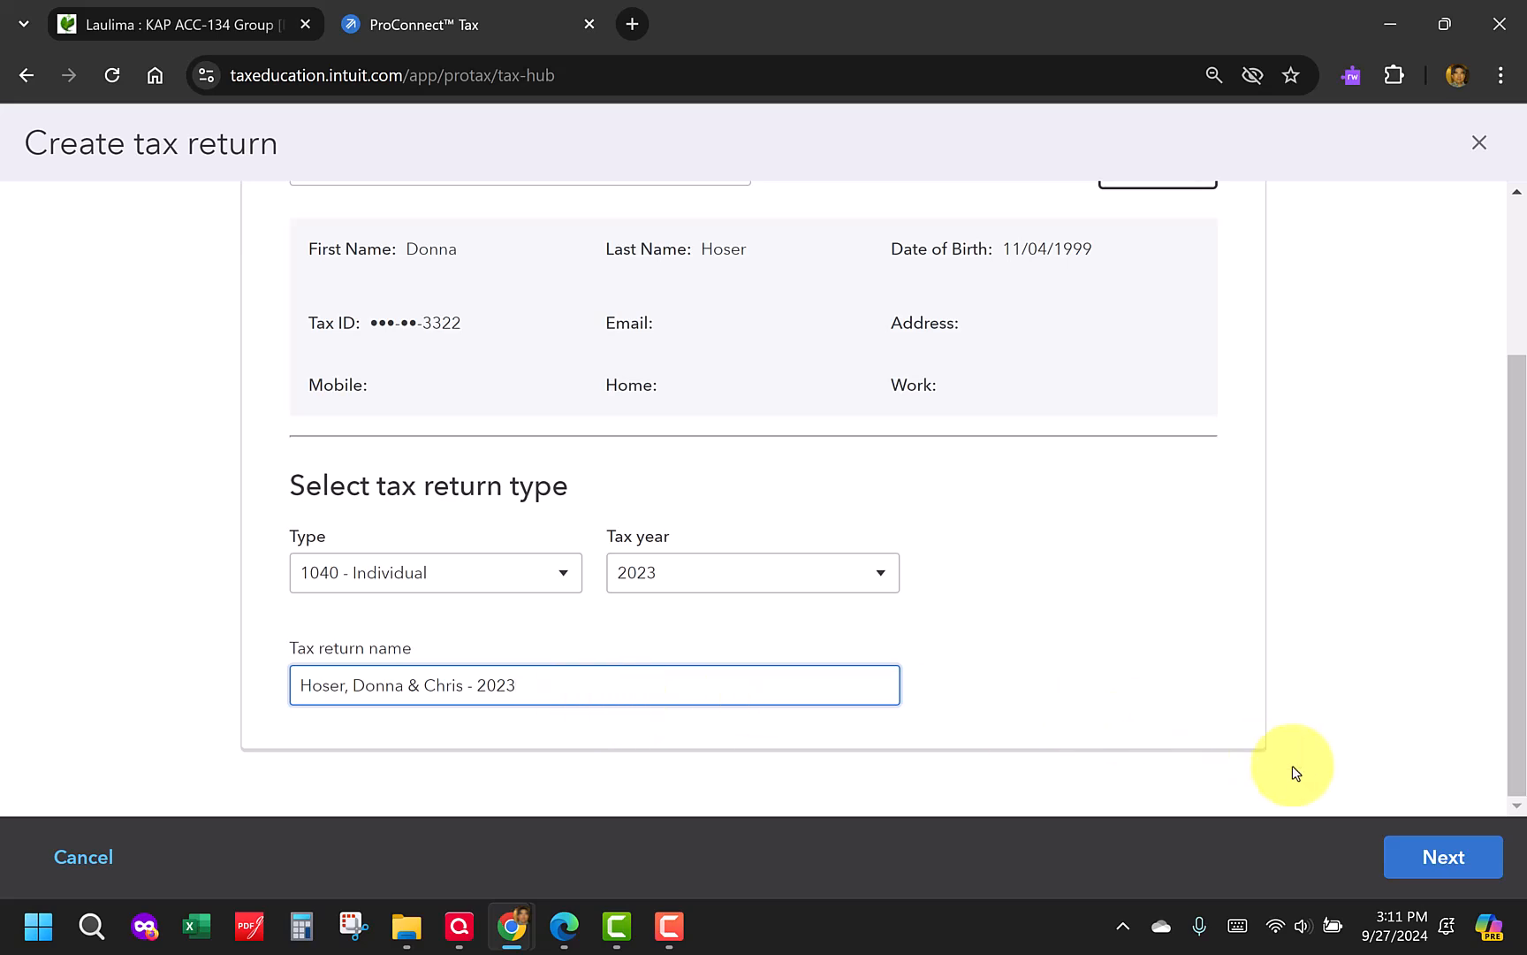
left_click(1441, 862)
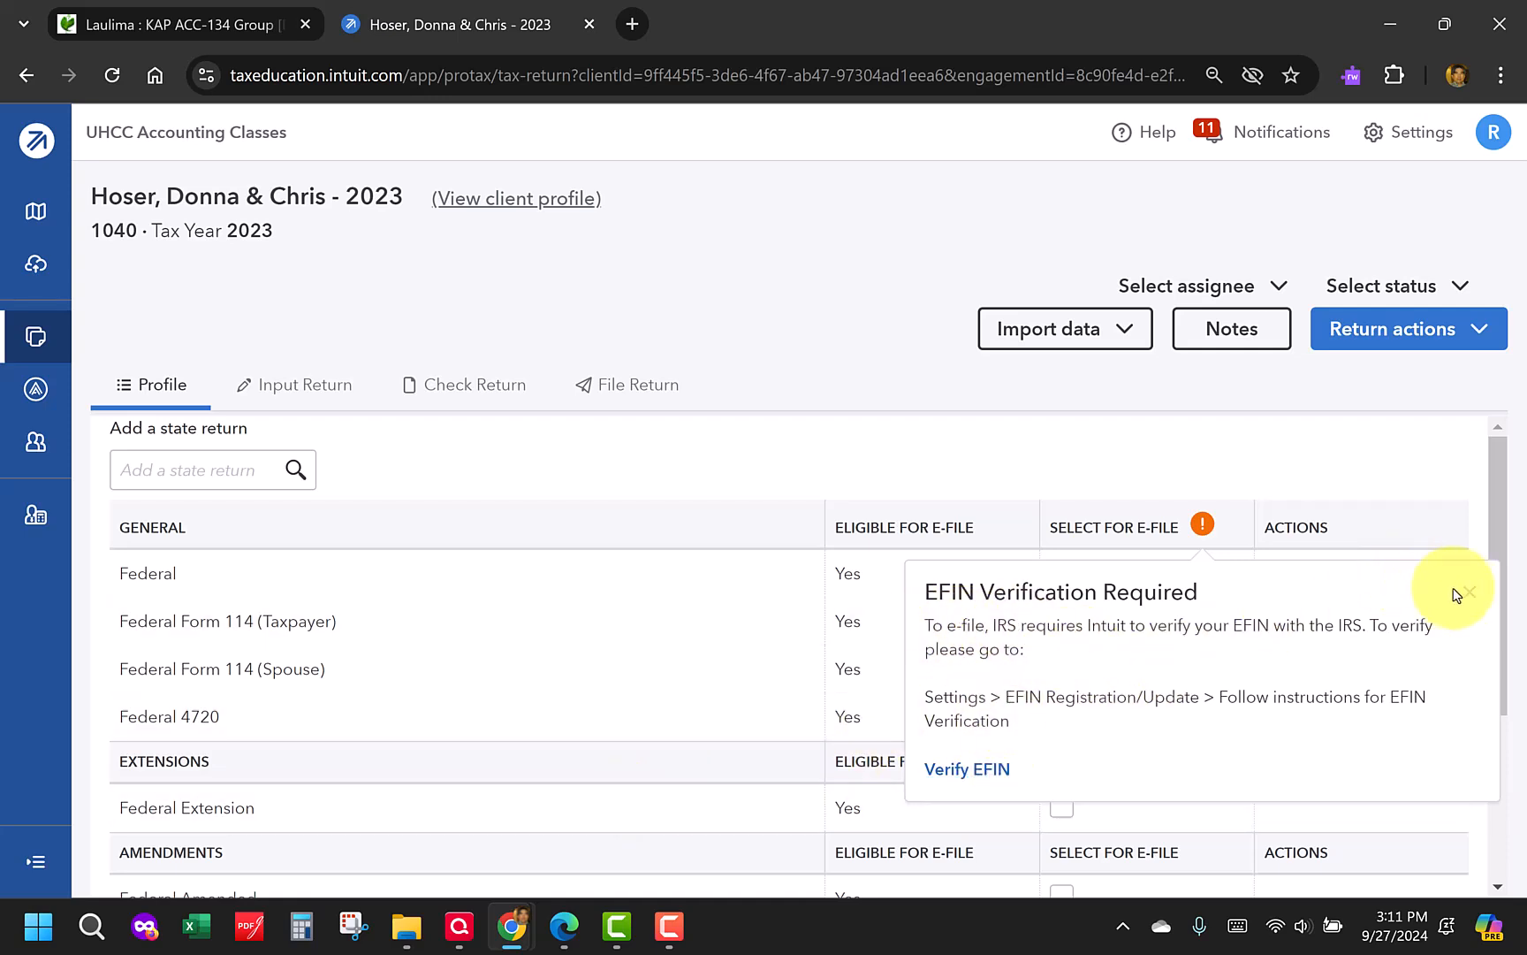
Dismiss the EFIN verification notice, skip adding a state return, and go to Input Return
left_click(1471, 601)
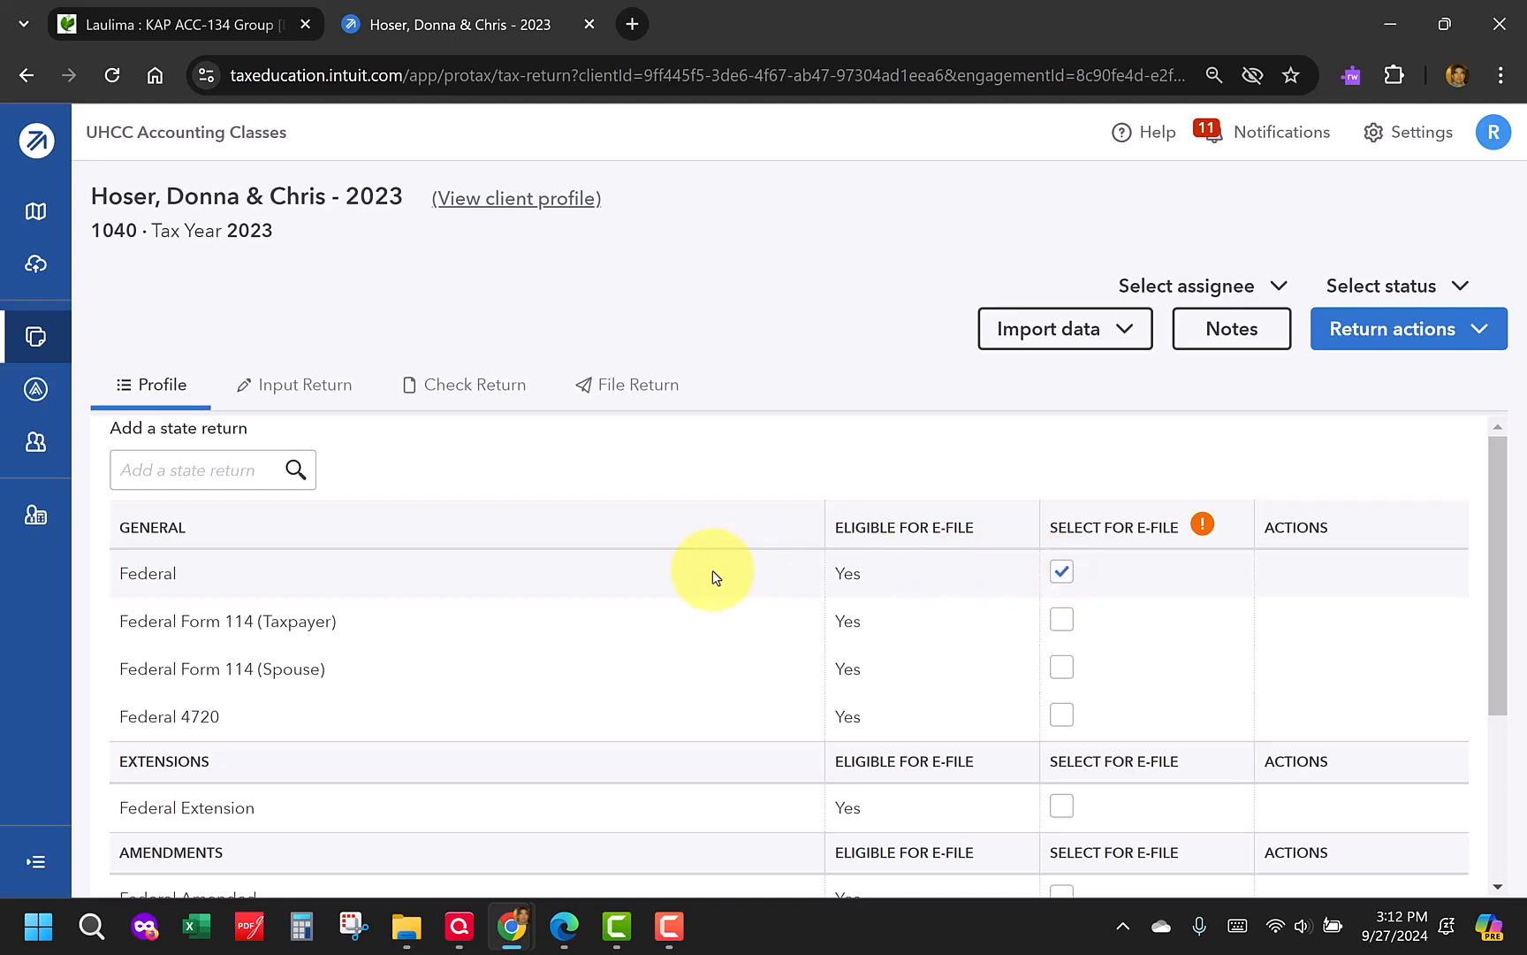
left_click(236, 469)
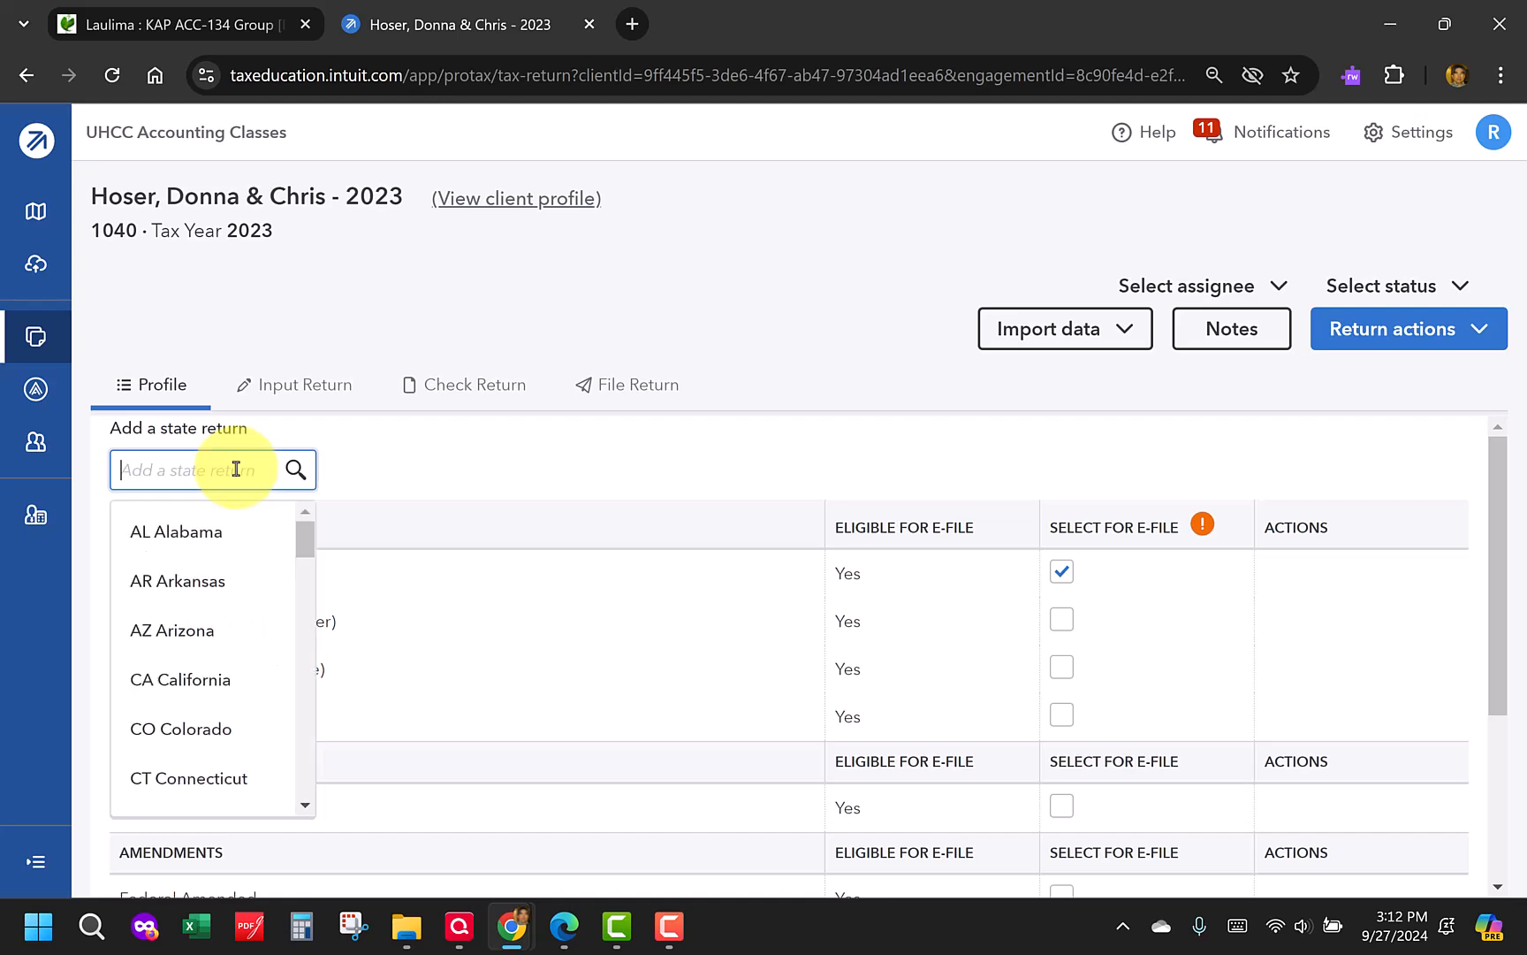
scroll(233, 583, "down", 3)
scroll(228, 570, "down", 1)
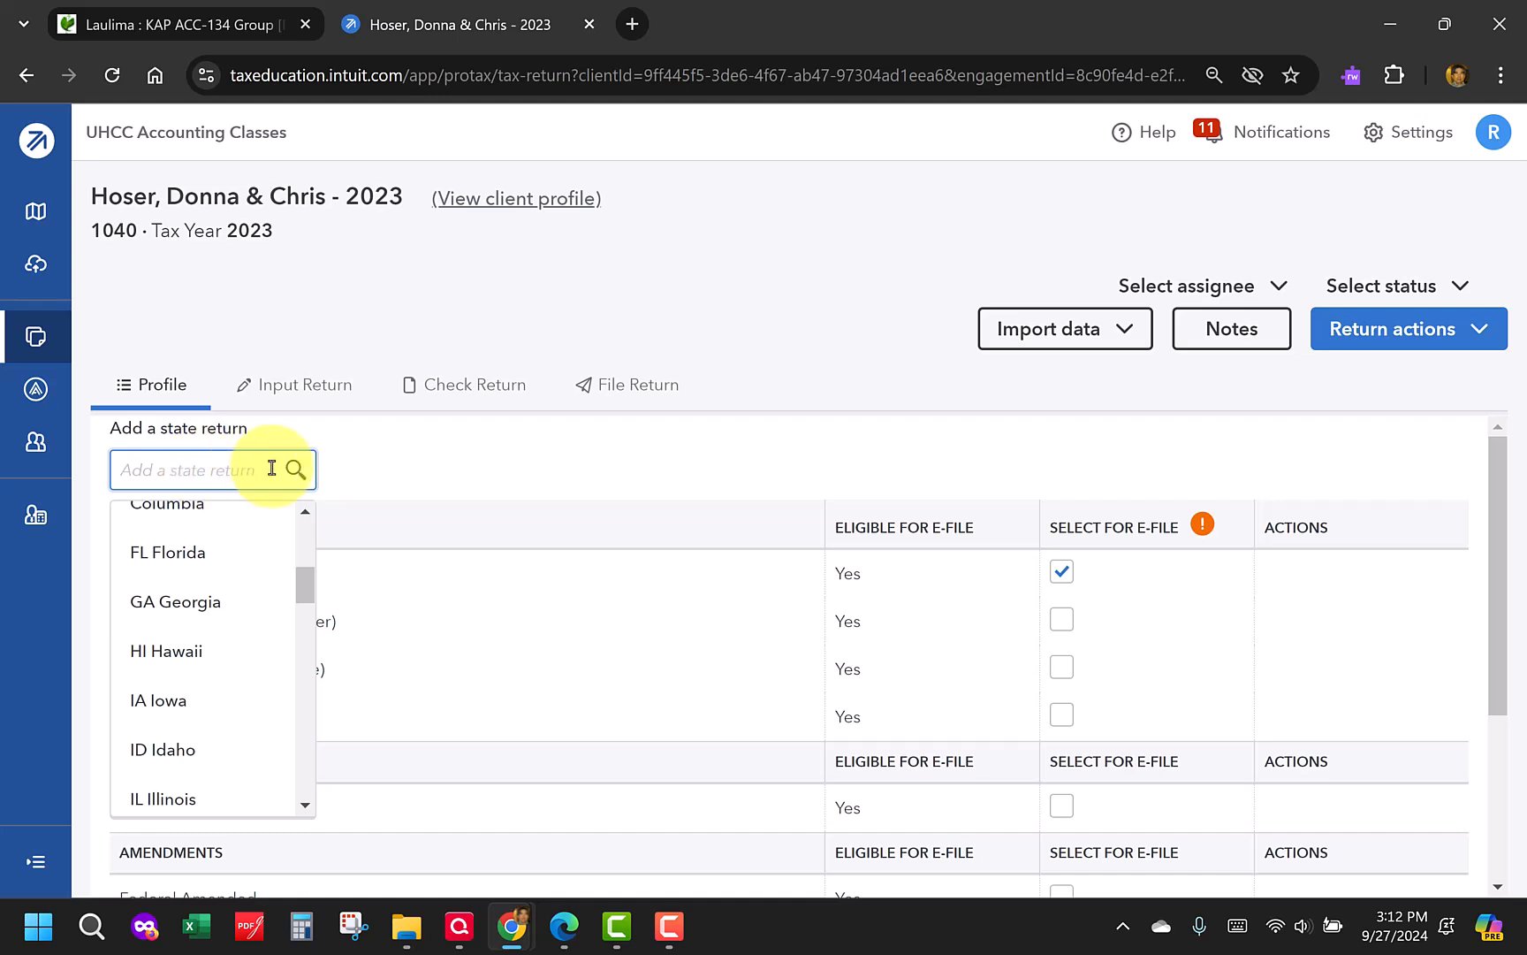
left_click(419, 487)
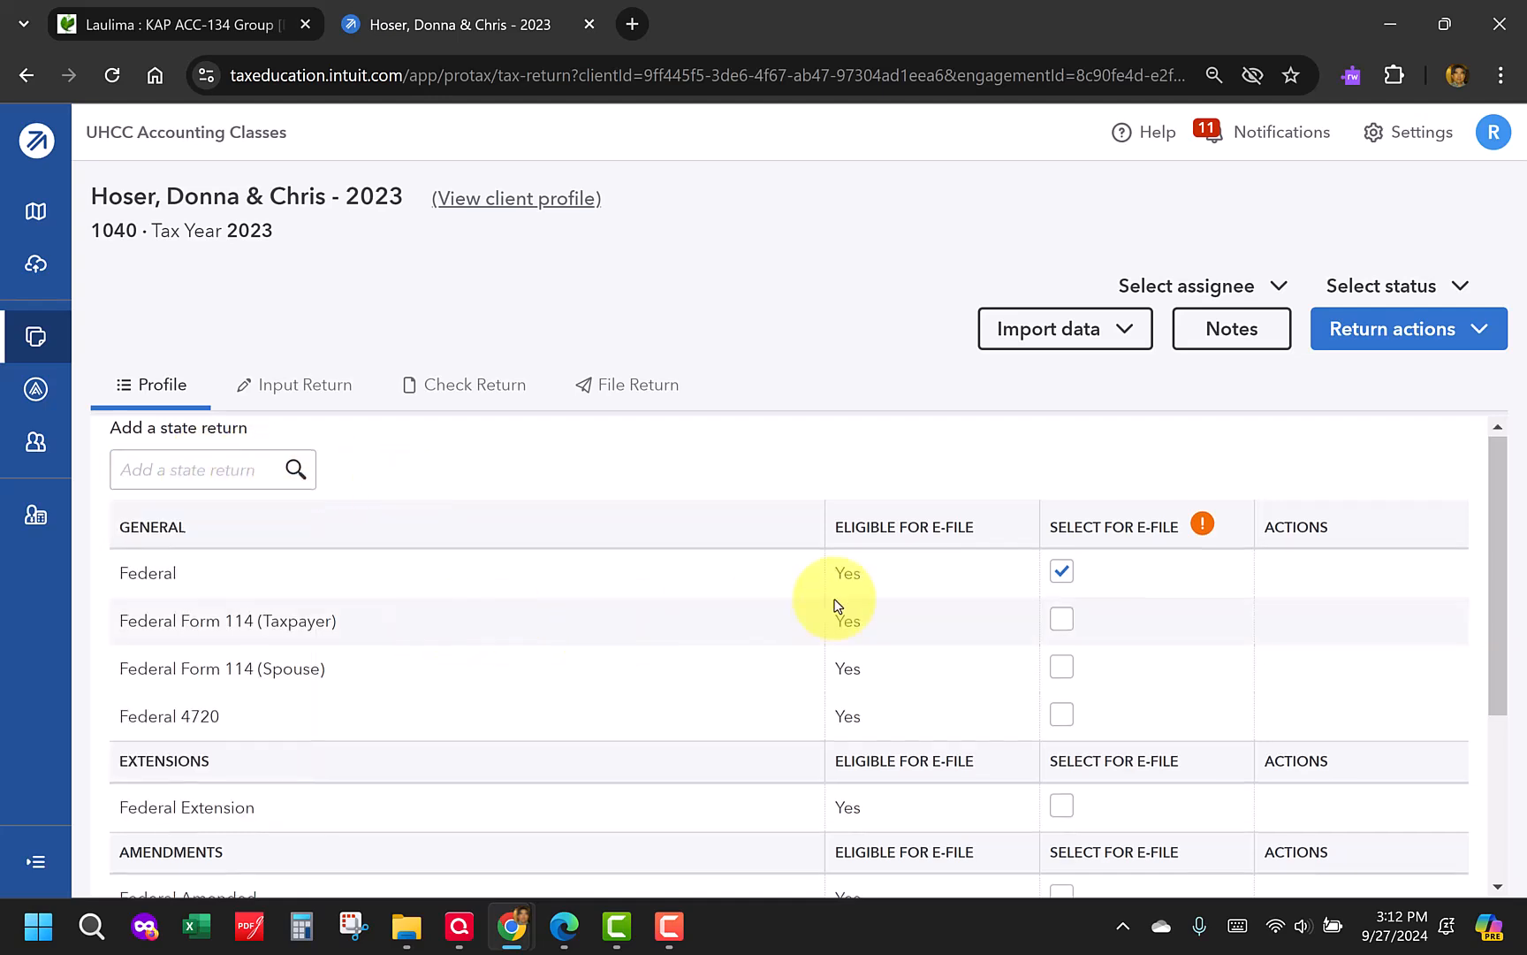
scroll(836, 590, "down", 1)
scroll(816, 551, "down", 3)
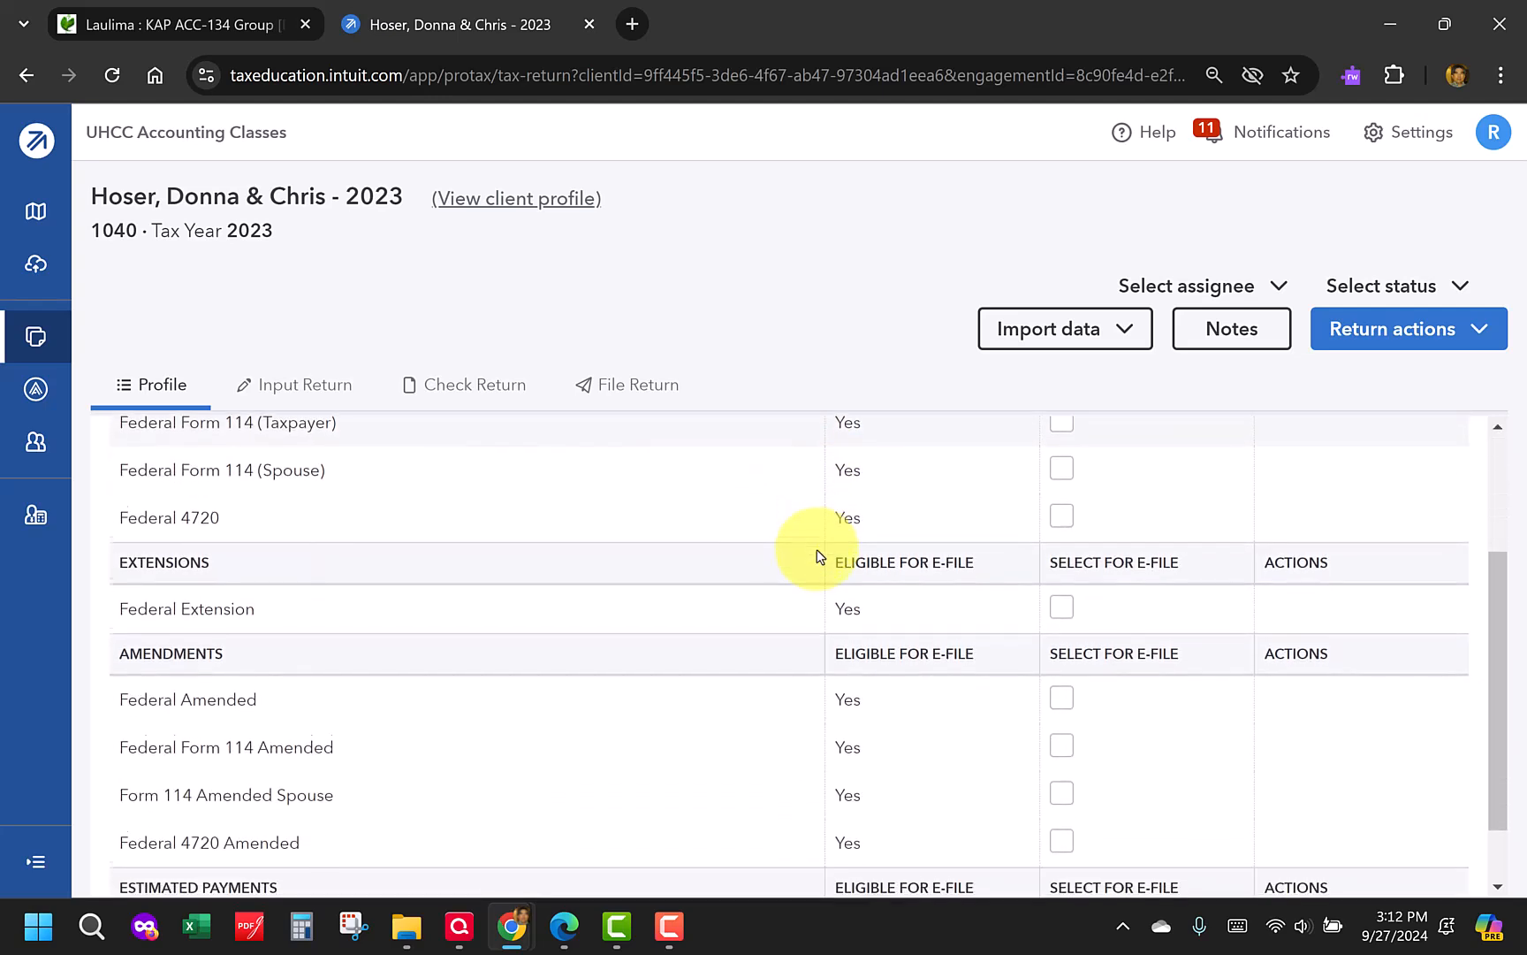
scroll(781, 720, "up", 4)
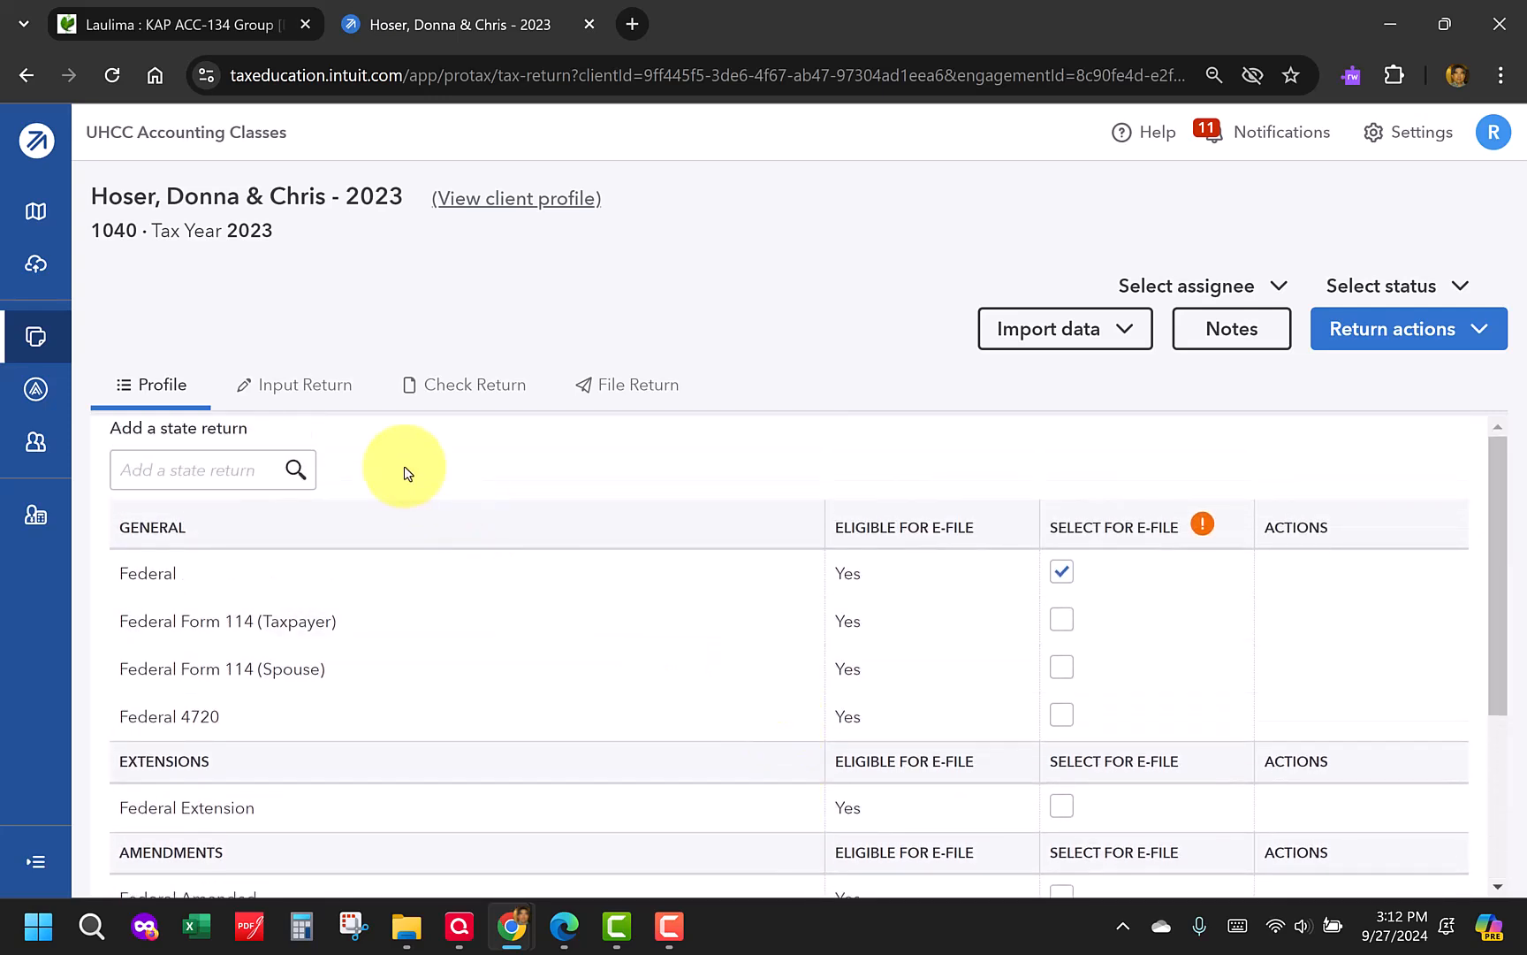
left_click(294, 393)
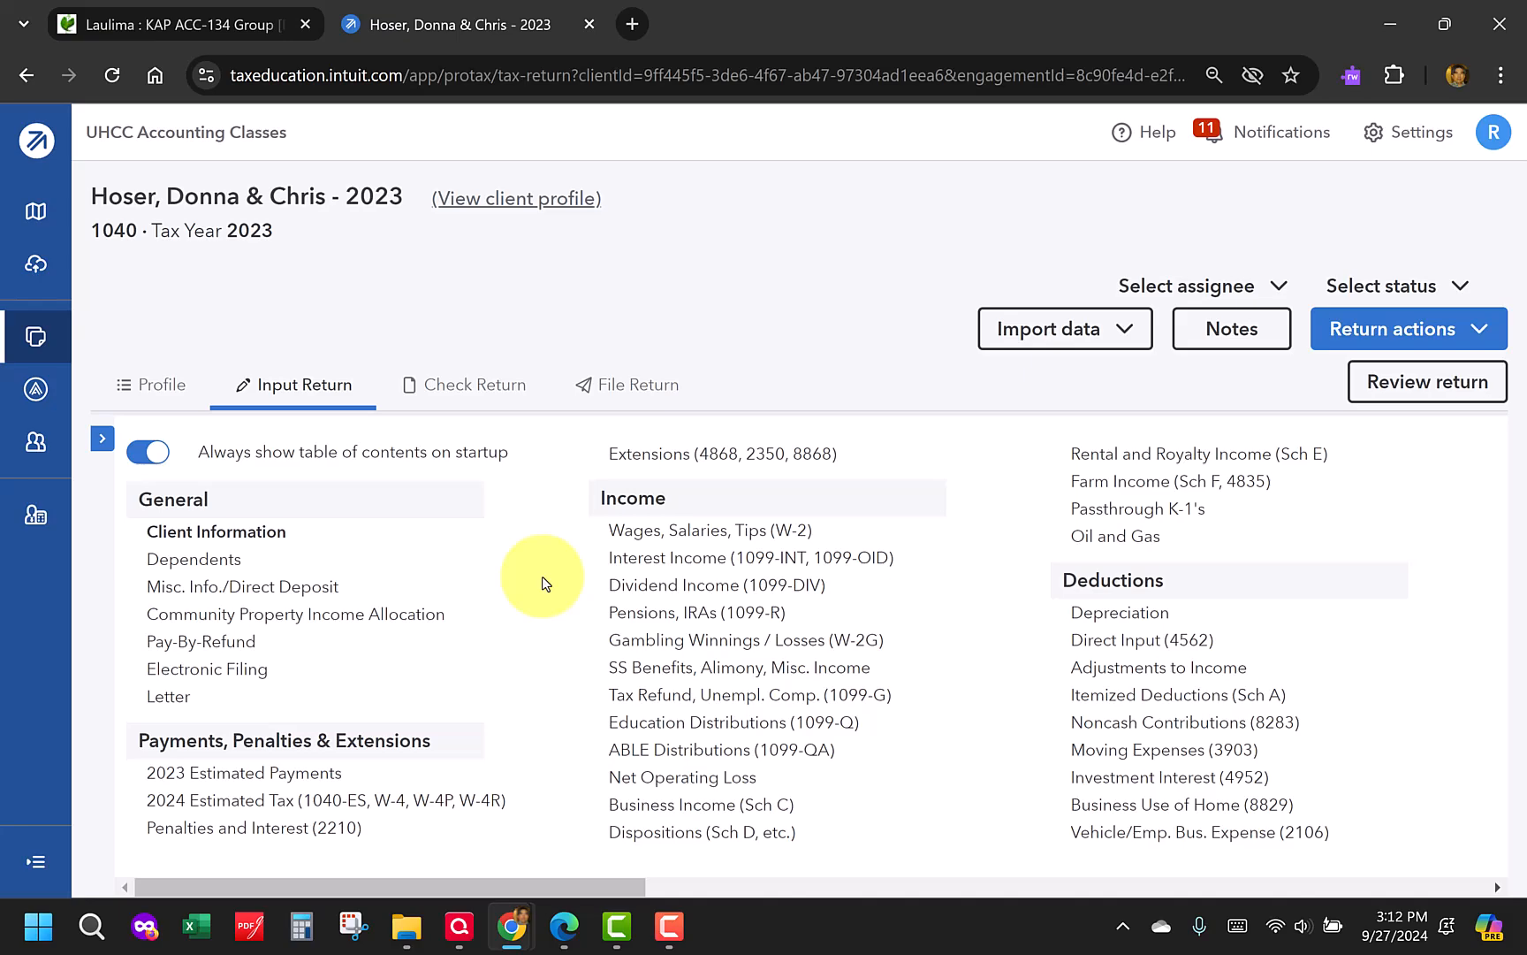
Expand the Views sidebar listing input screens, starting with Client Information and Dependents
left_click_drag(556, 887, 509, 888)
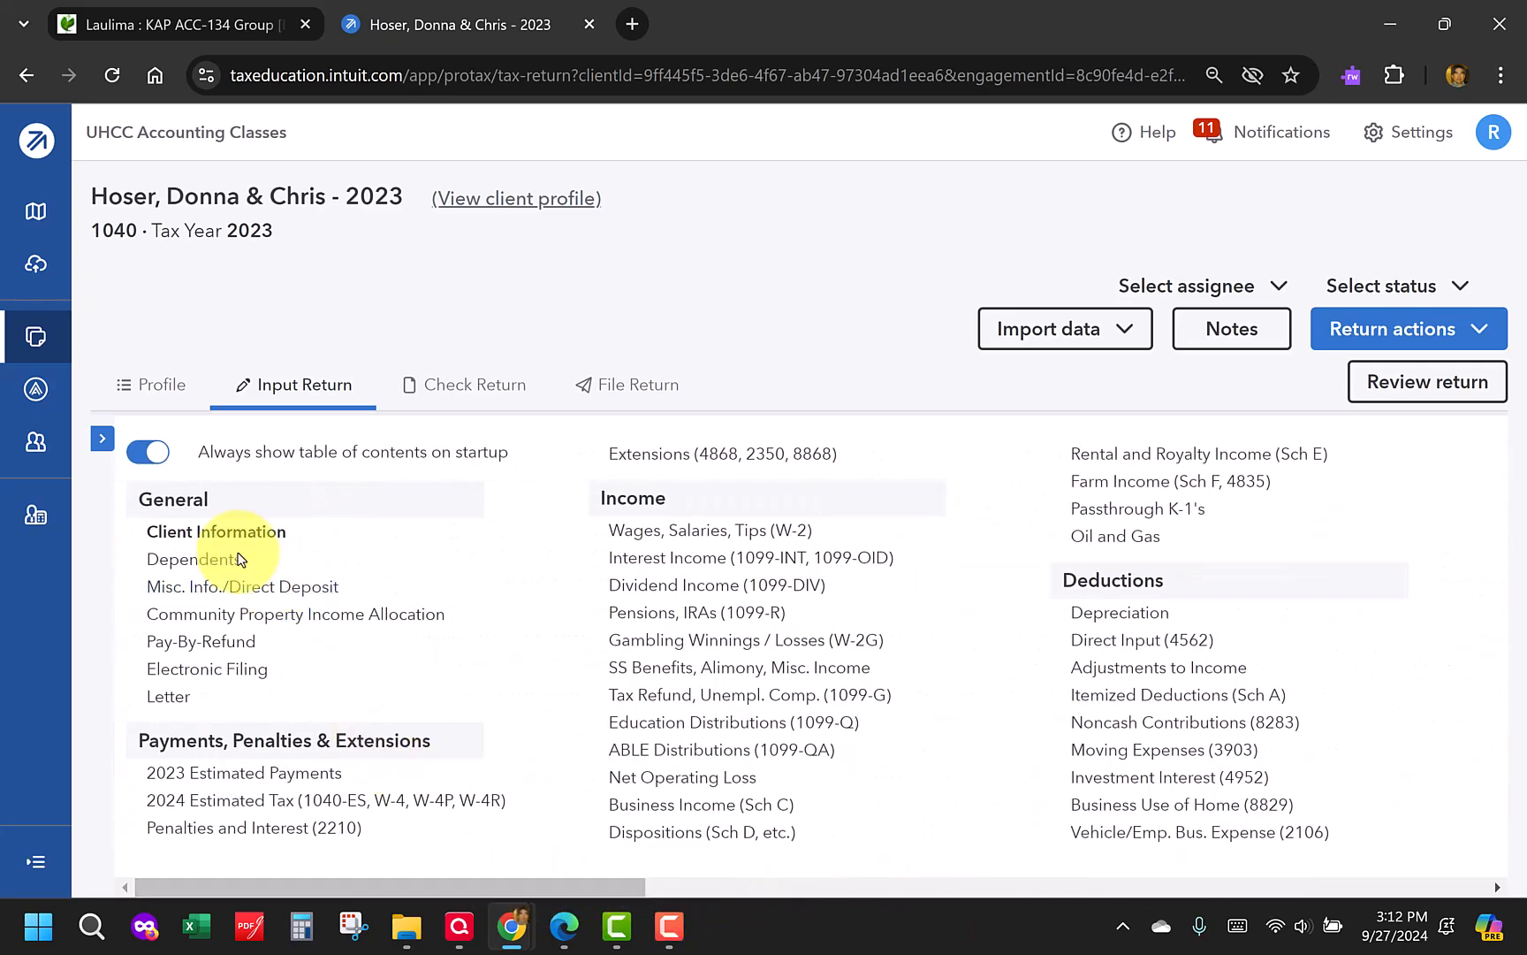
left_click(102, 439)
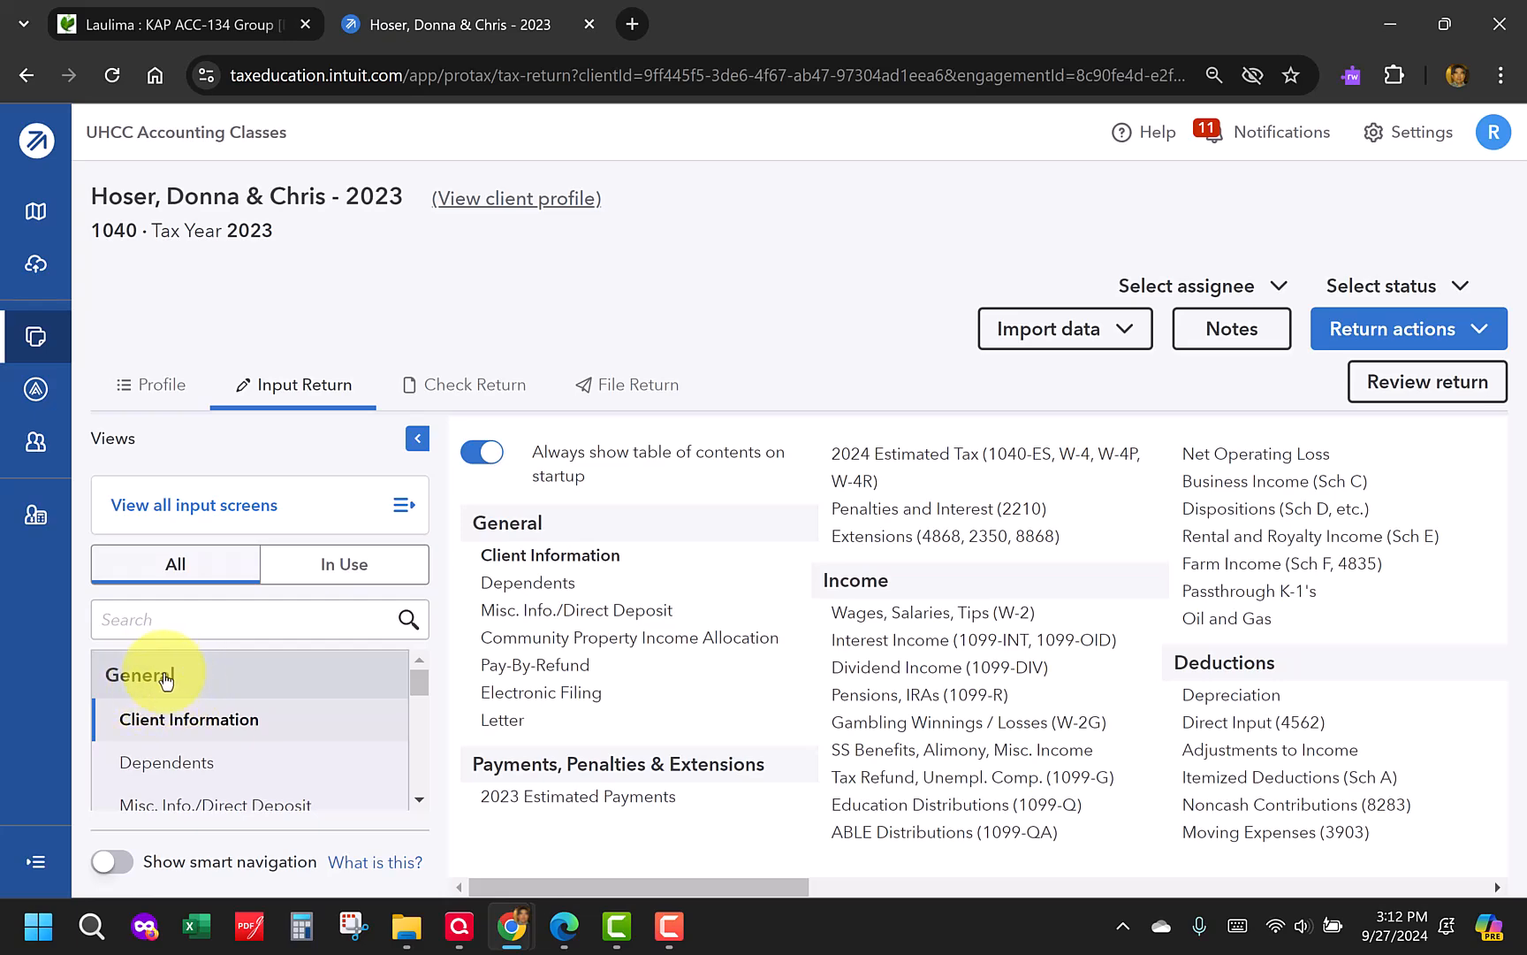
left_click(417, 438)
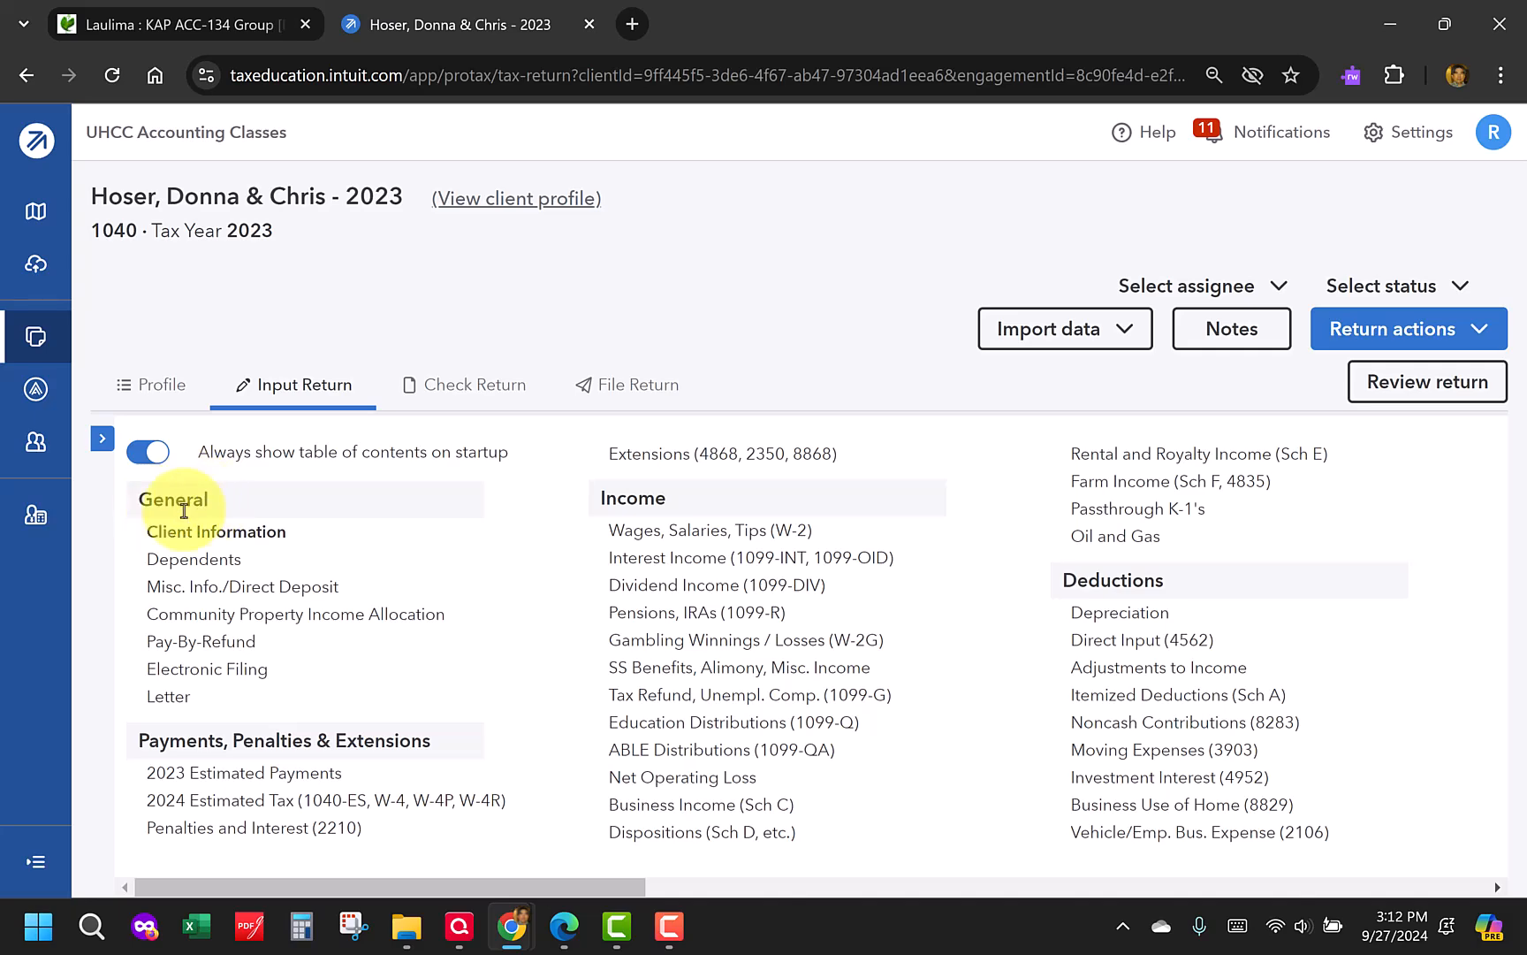
left_click(101, 440)
scroll(149, 702, "down", 1)
scroll(148, 703, "up", 1)
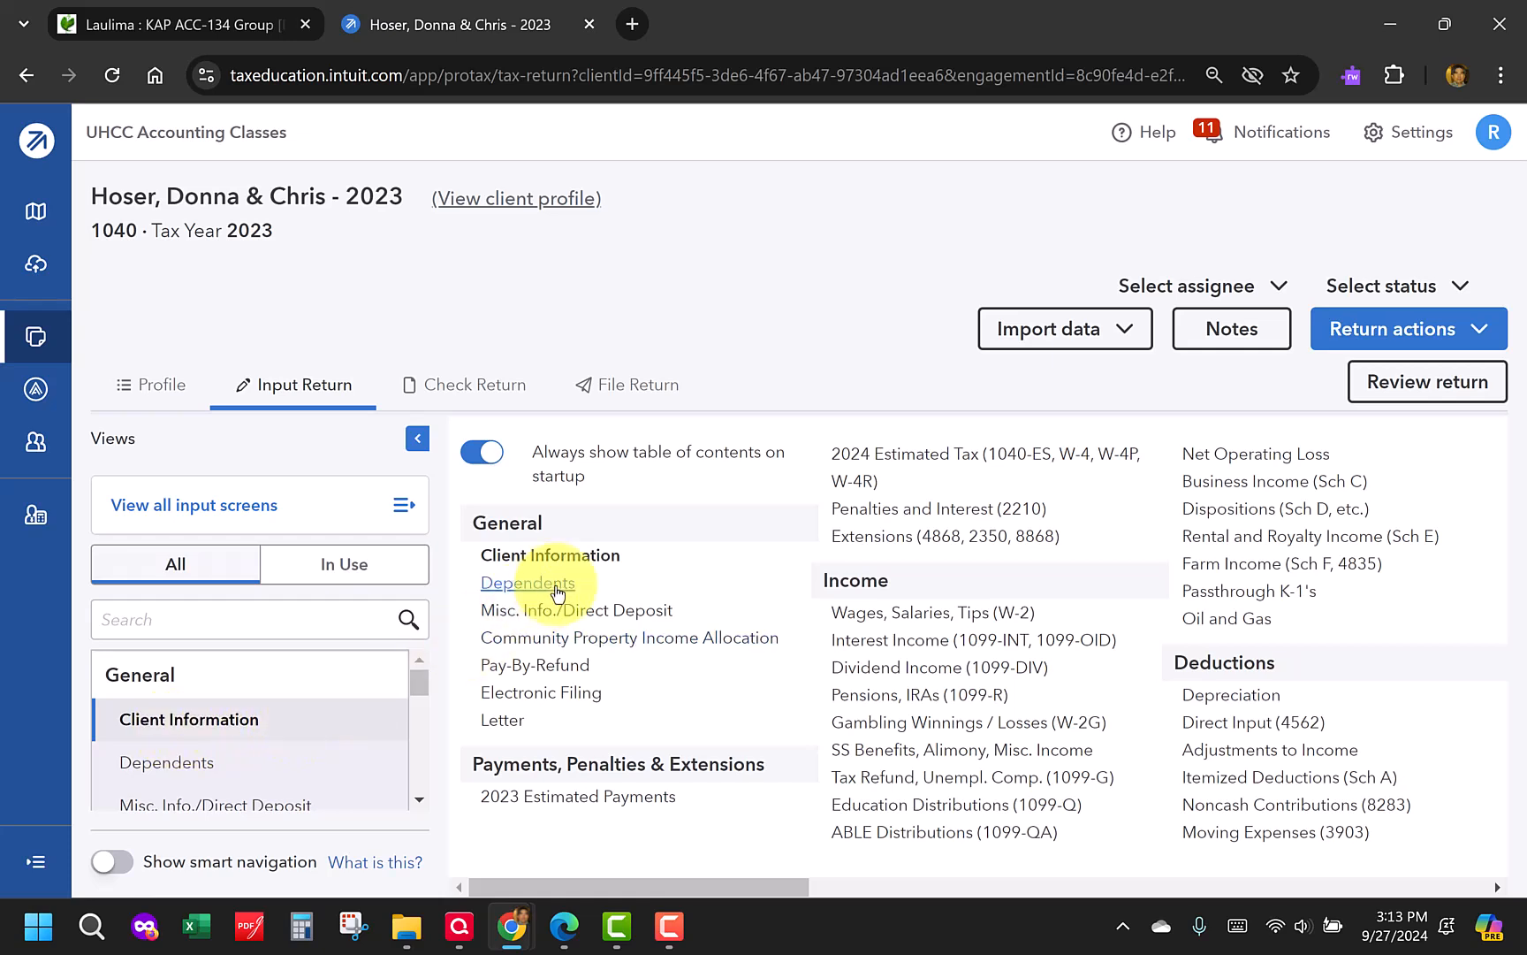
On Client Information, set resident state to FL and filing status to married filing jointly
left_click(562, 559)
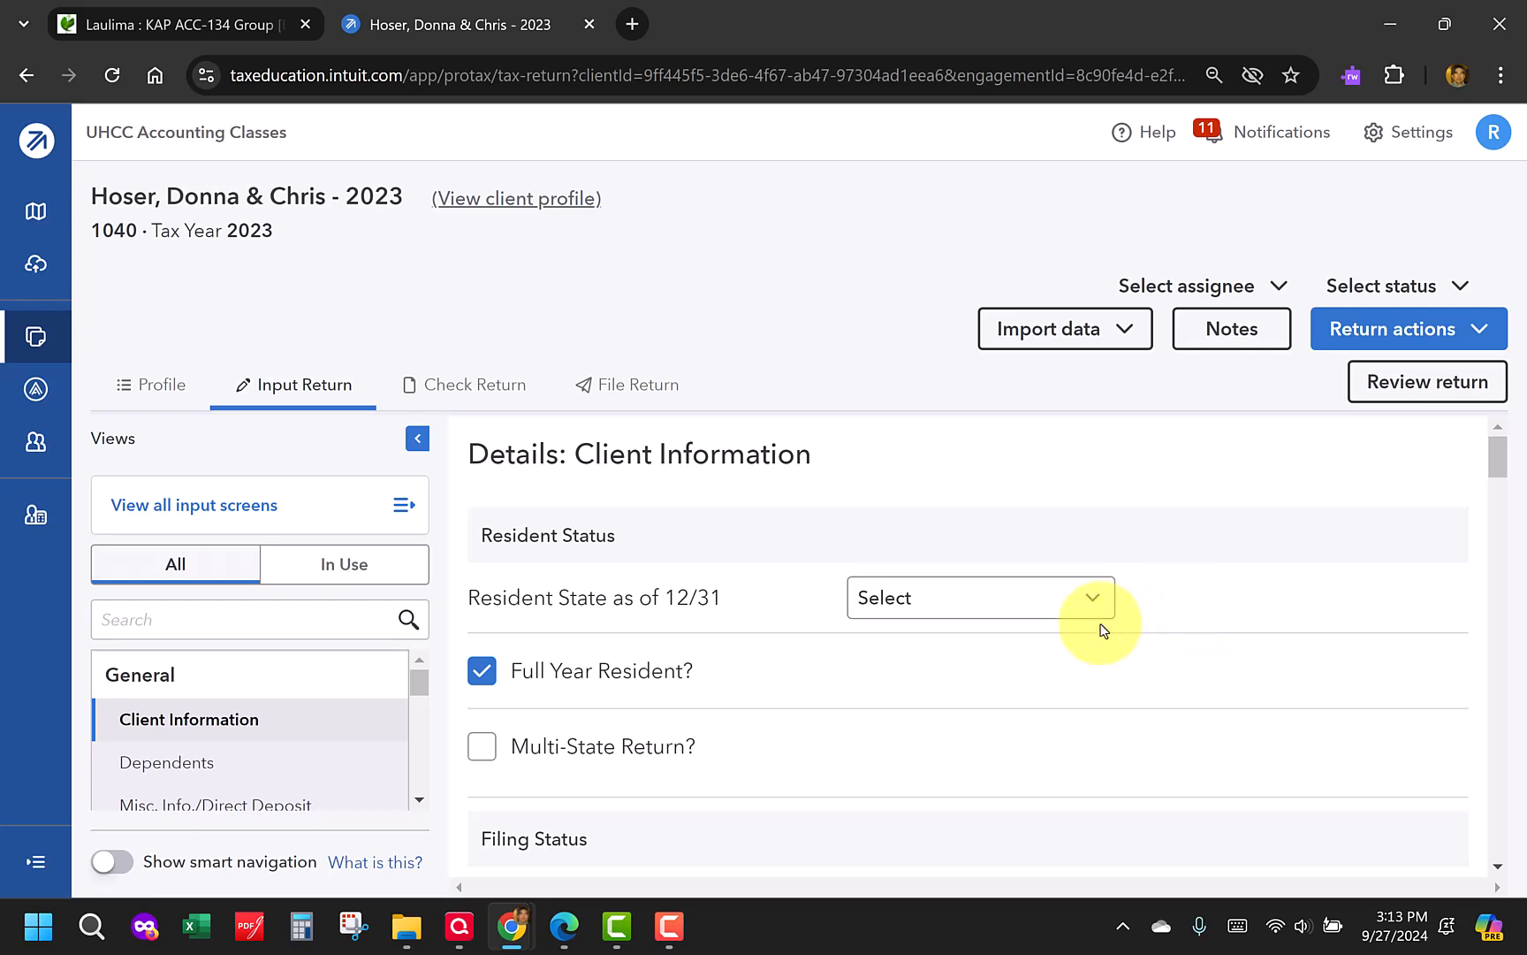
left_click(1086, 601)
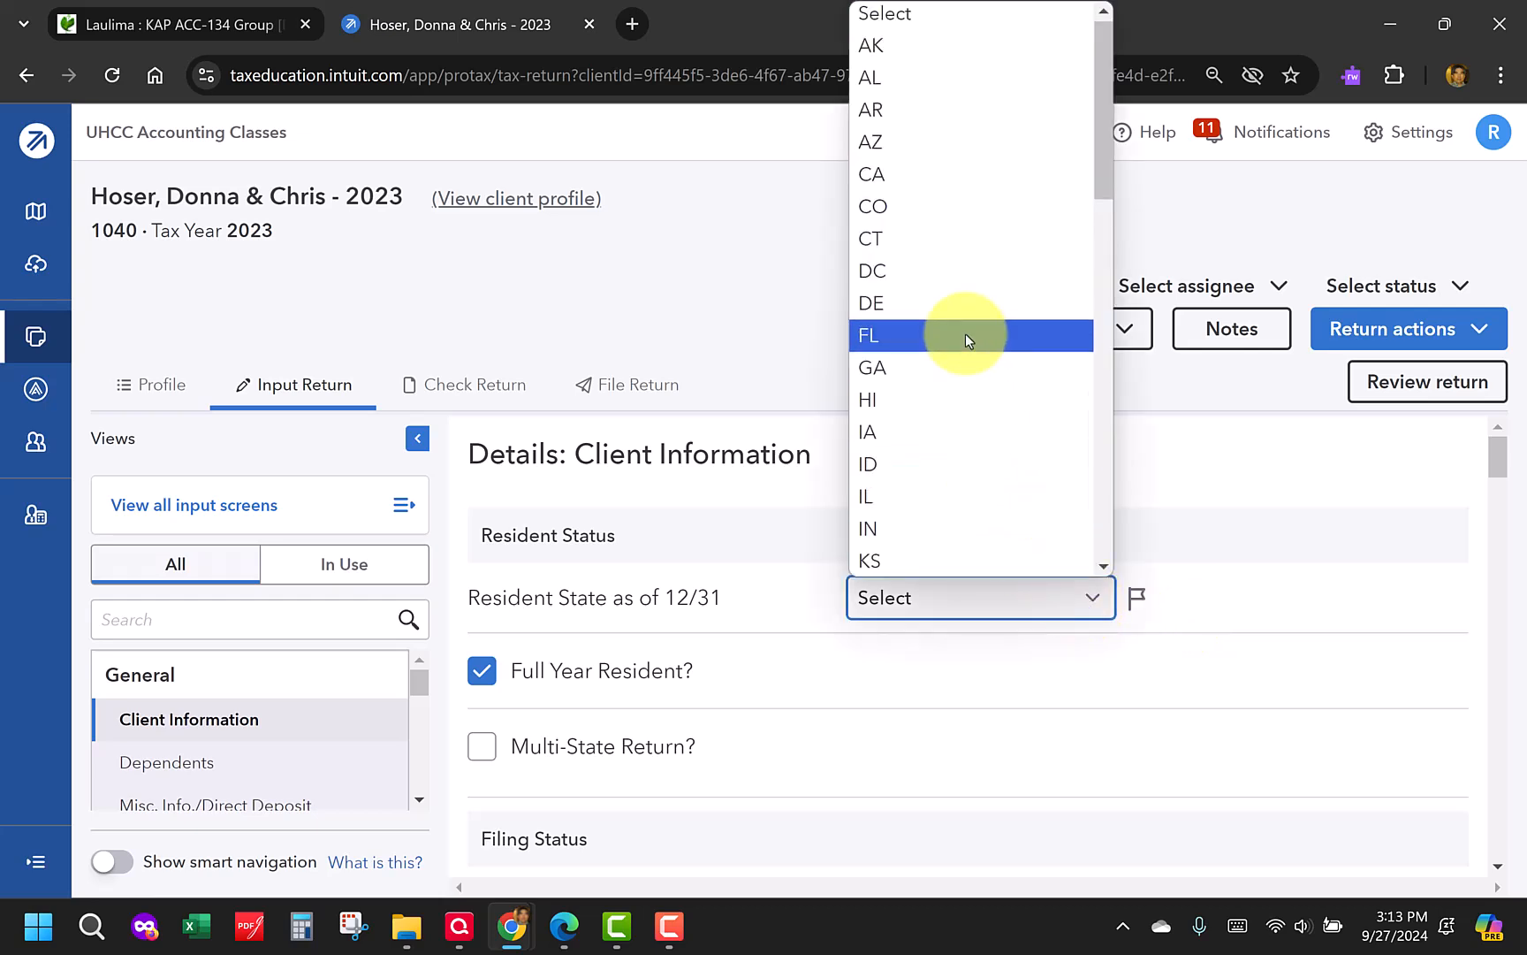
left_click(965, 335)
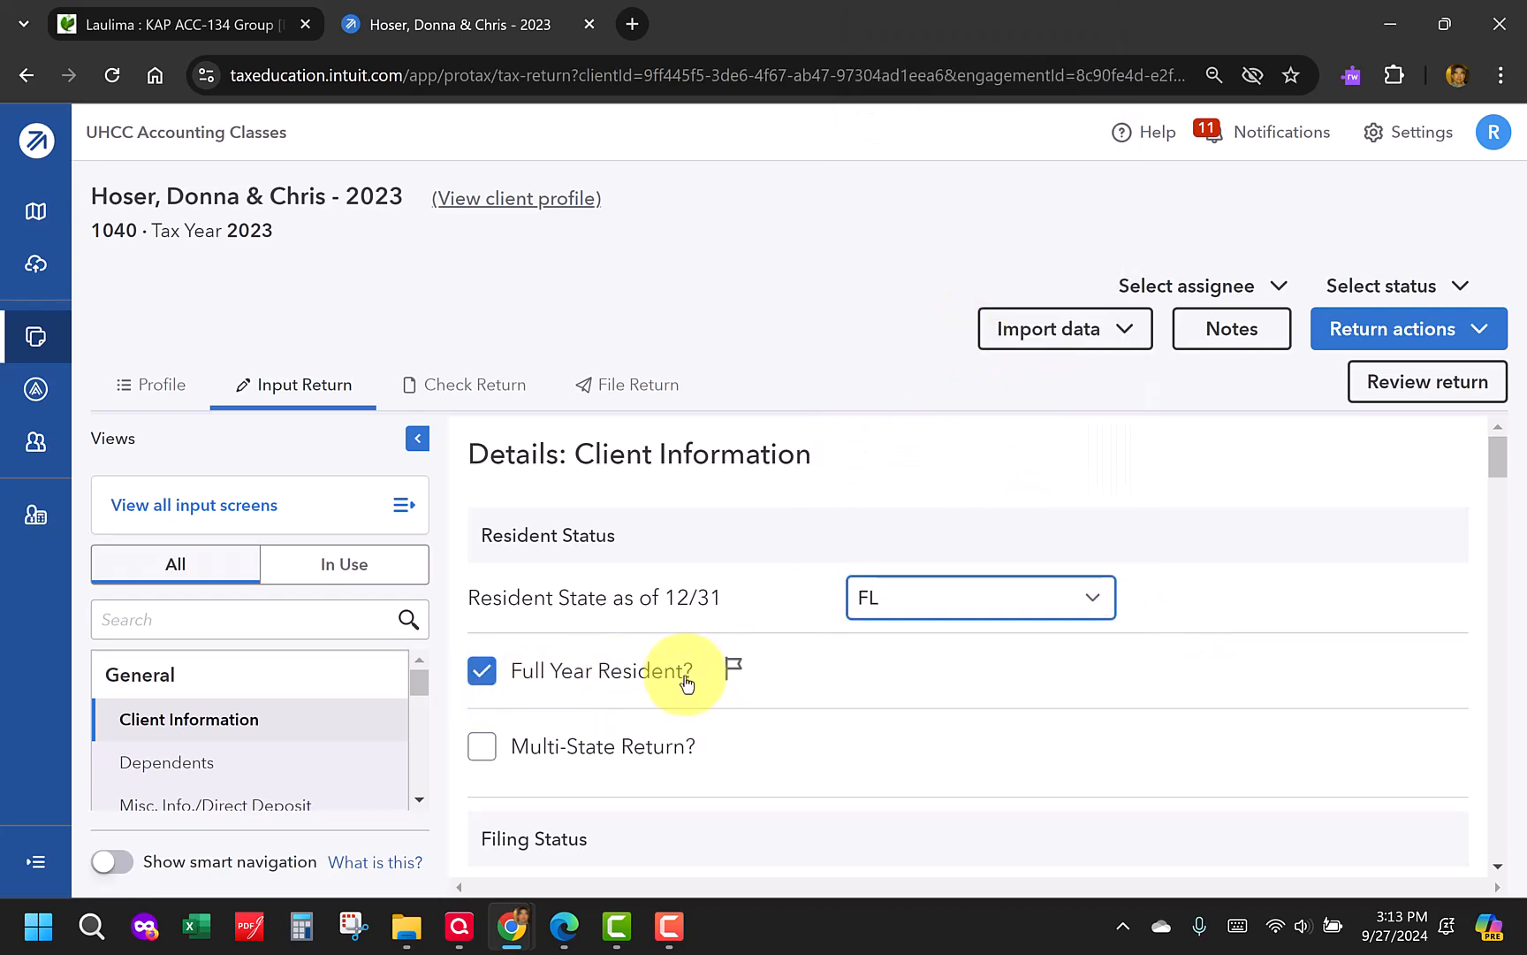
scroll(721, 658, "down", 2)
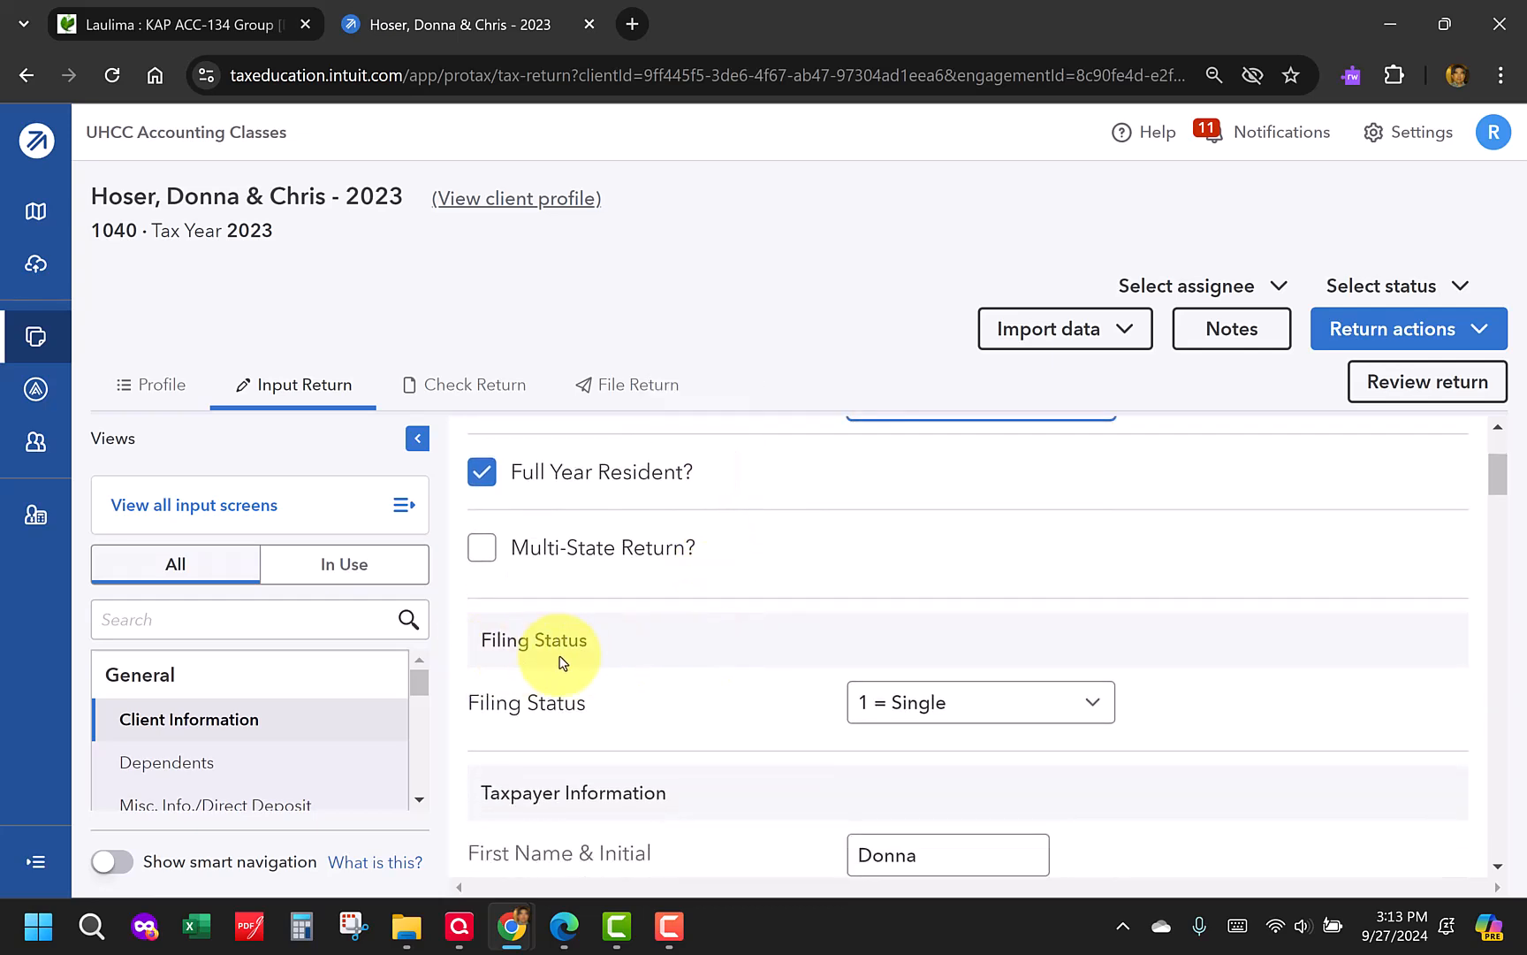
left_click(1099, 703)
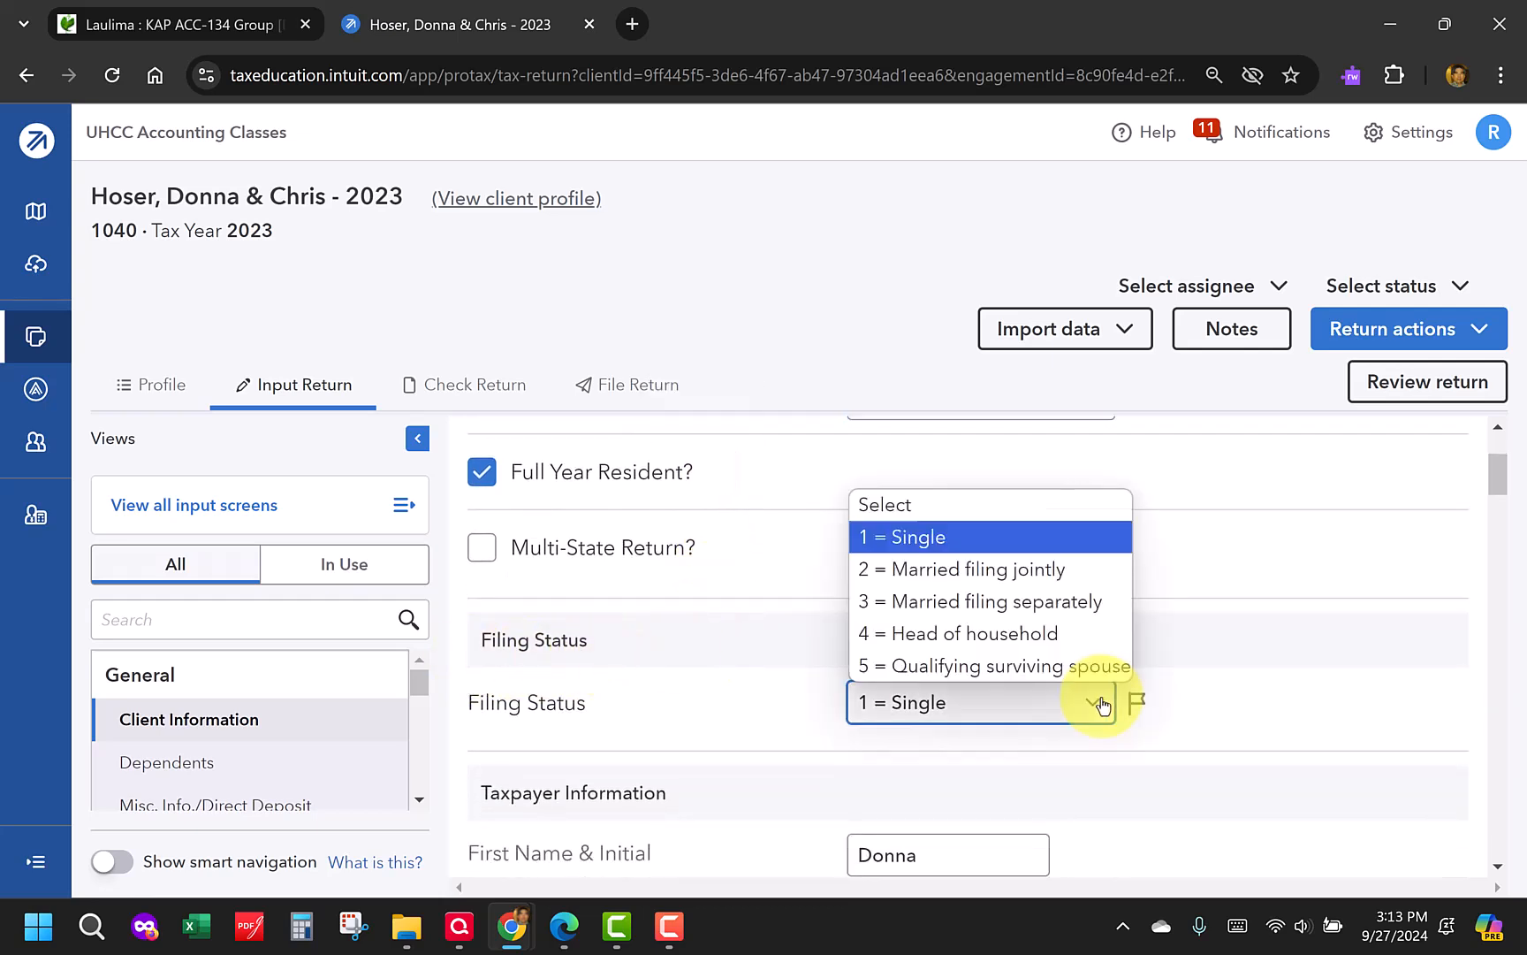
left_click(1034, 602)
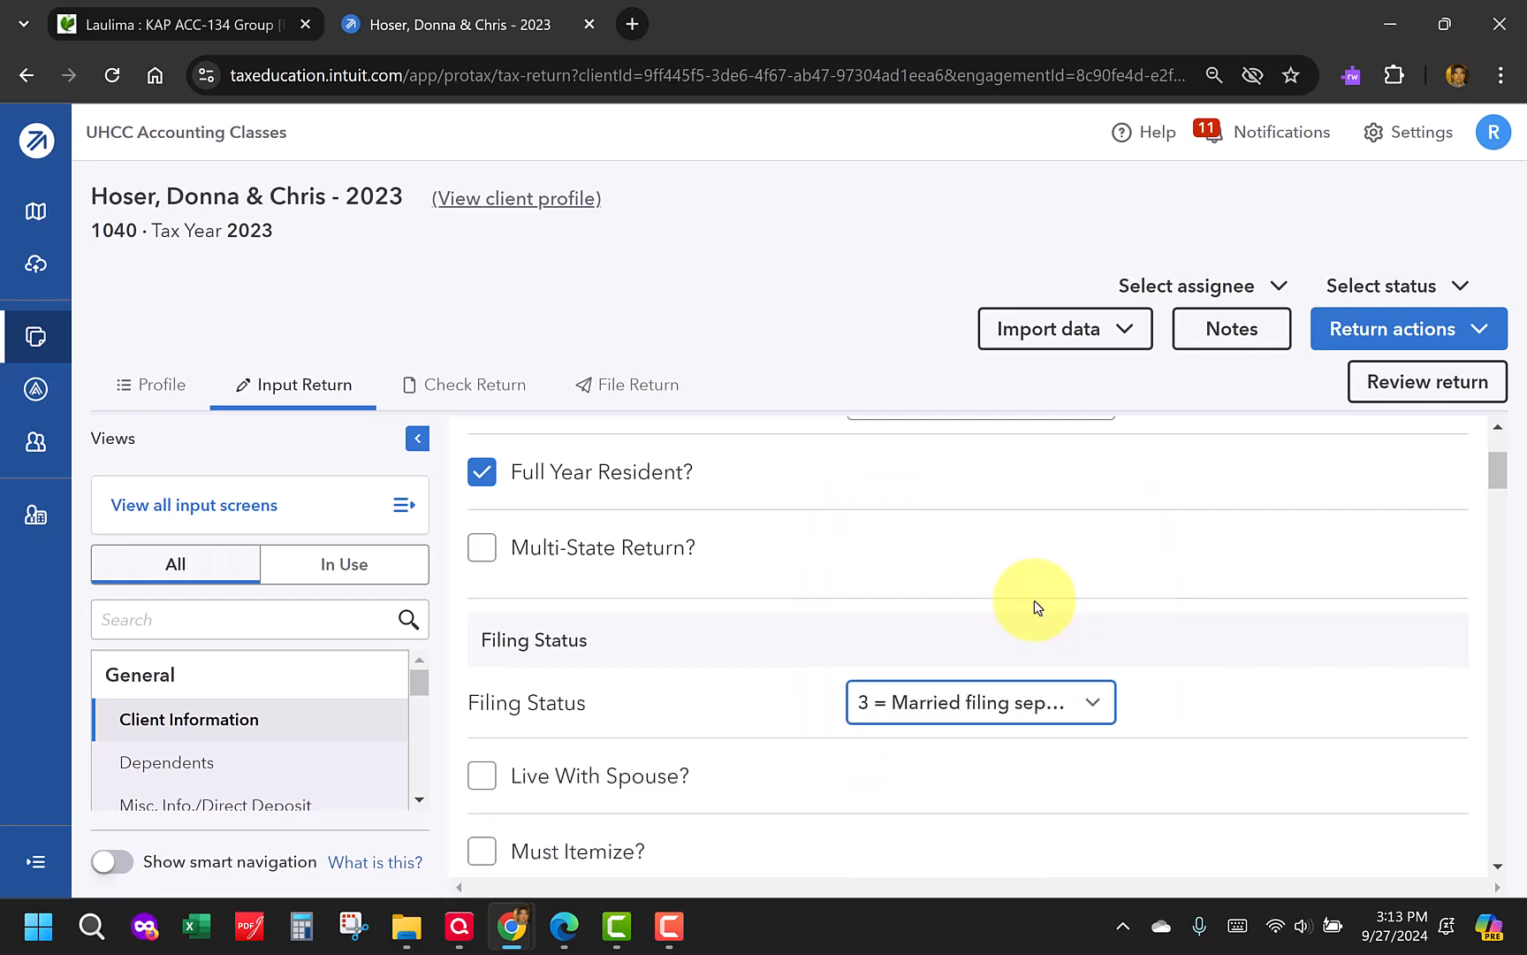
left_click(1089, 704)
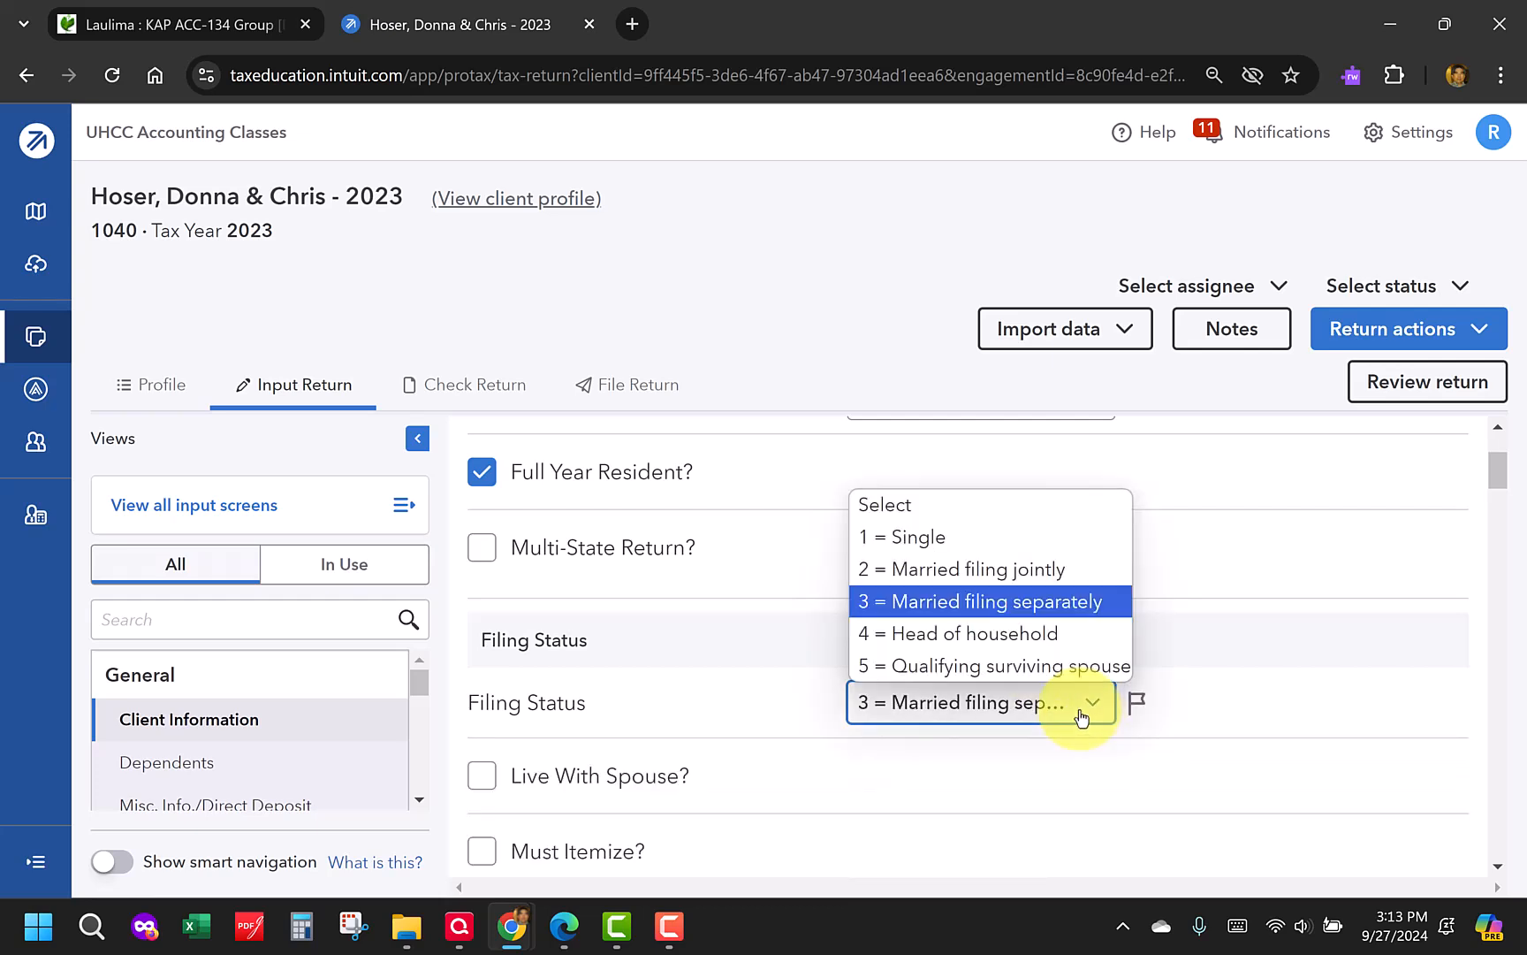
left_click(993, 570)
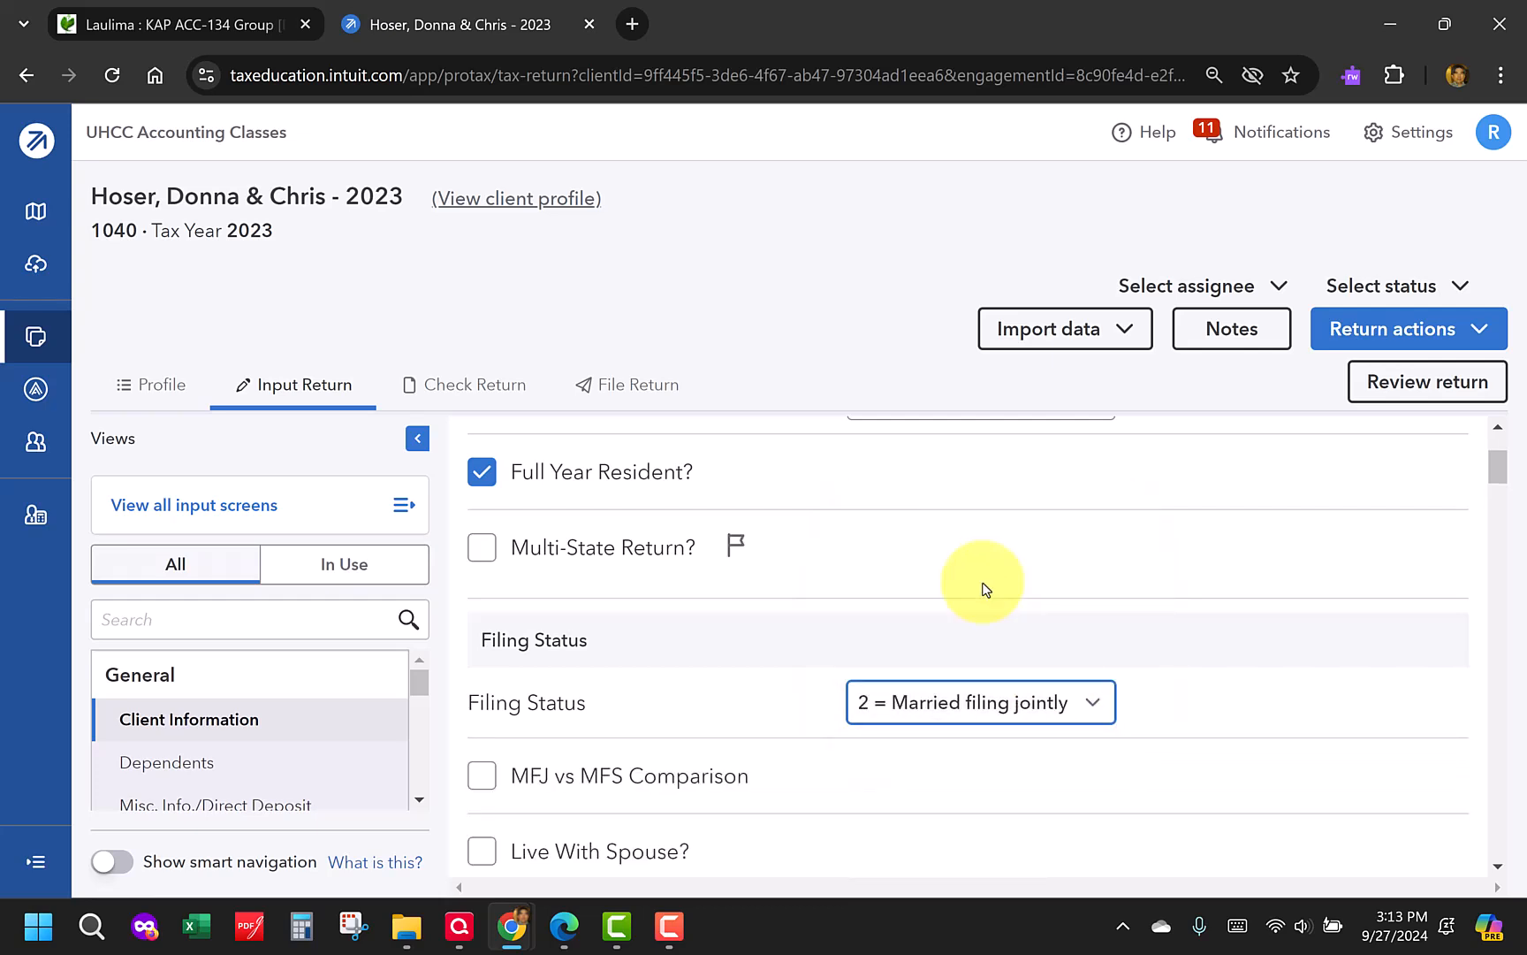
Enter the taxpayer's occupation as Nurse and set dependency status to 1 = Not Applicable
scroll(599, 704, "down", 1)
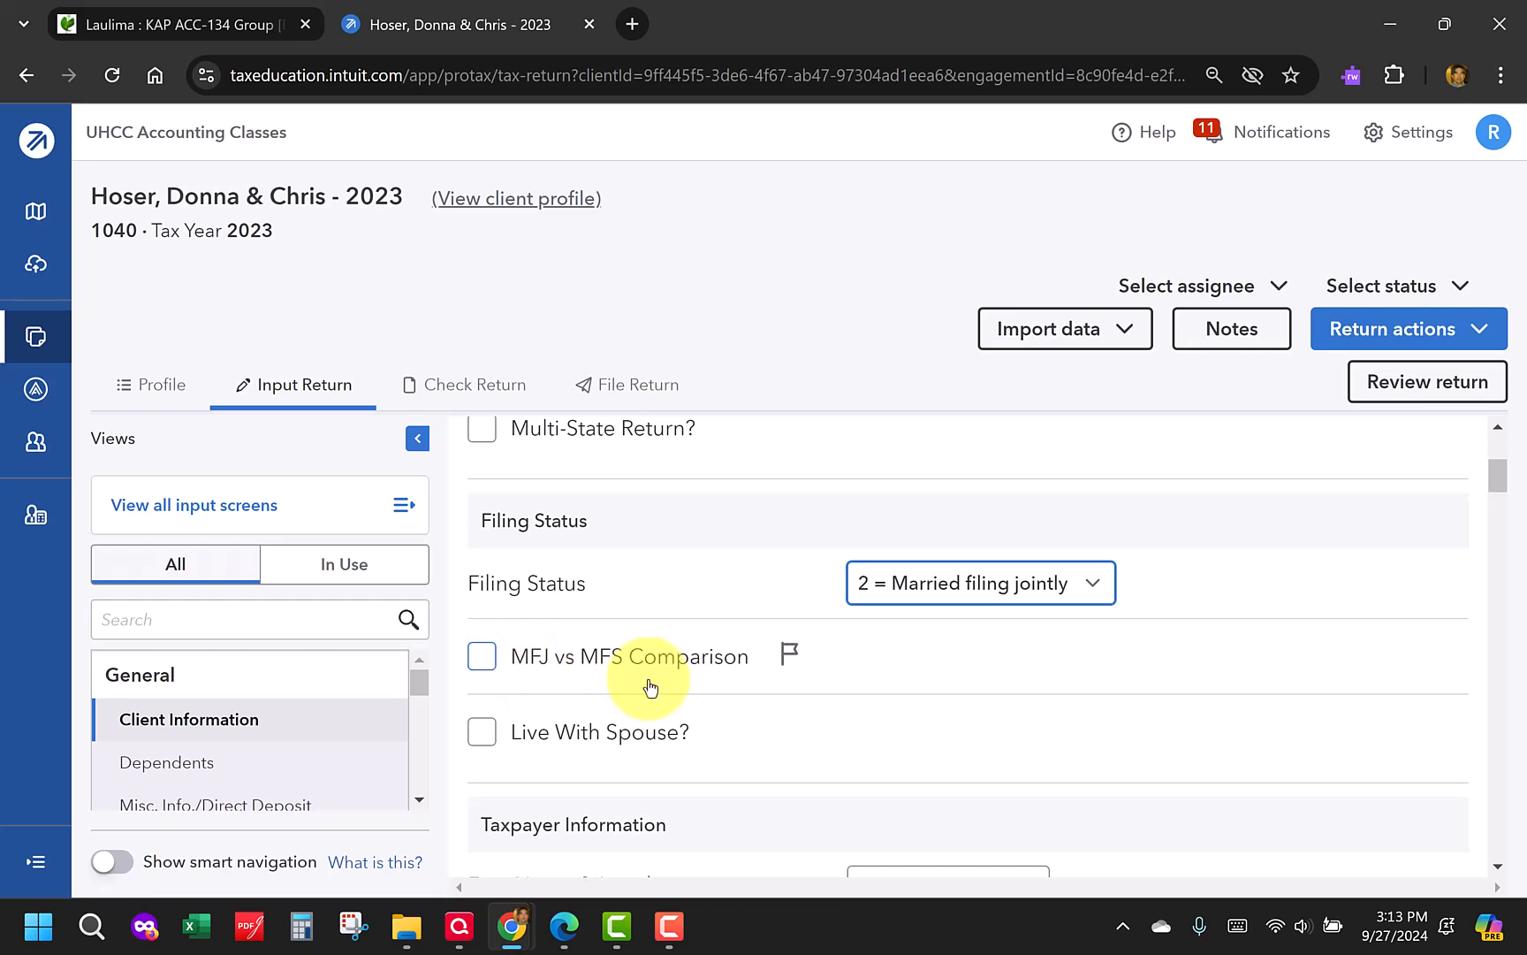
scroll(648, 682, "down", 2)
scroll(601, 670, "down", 1)
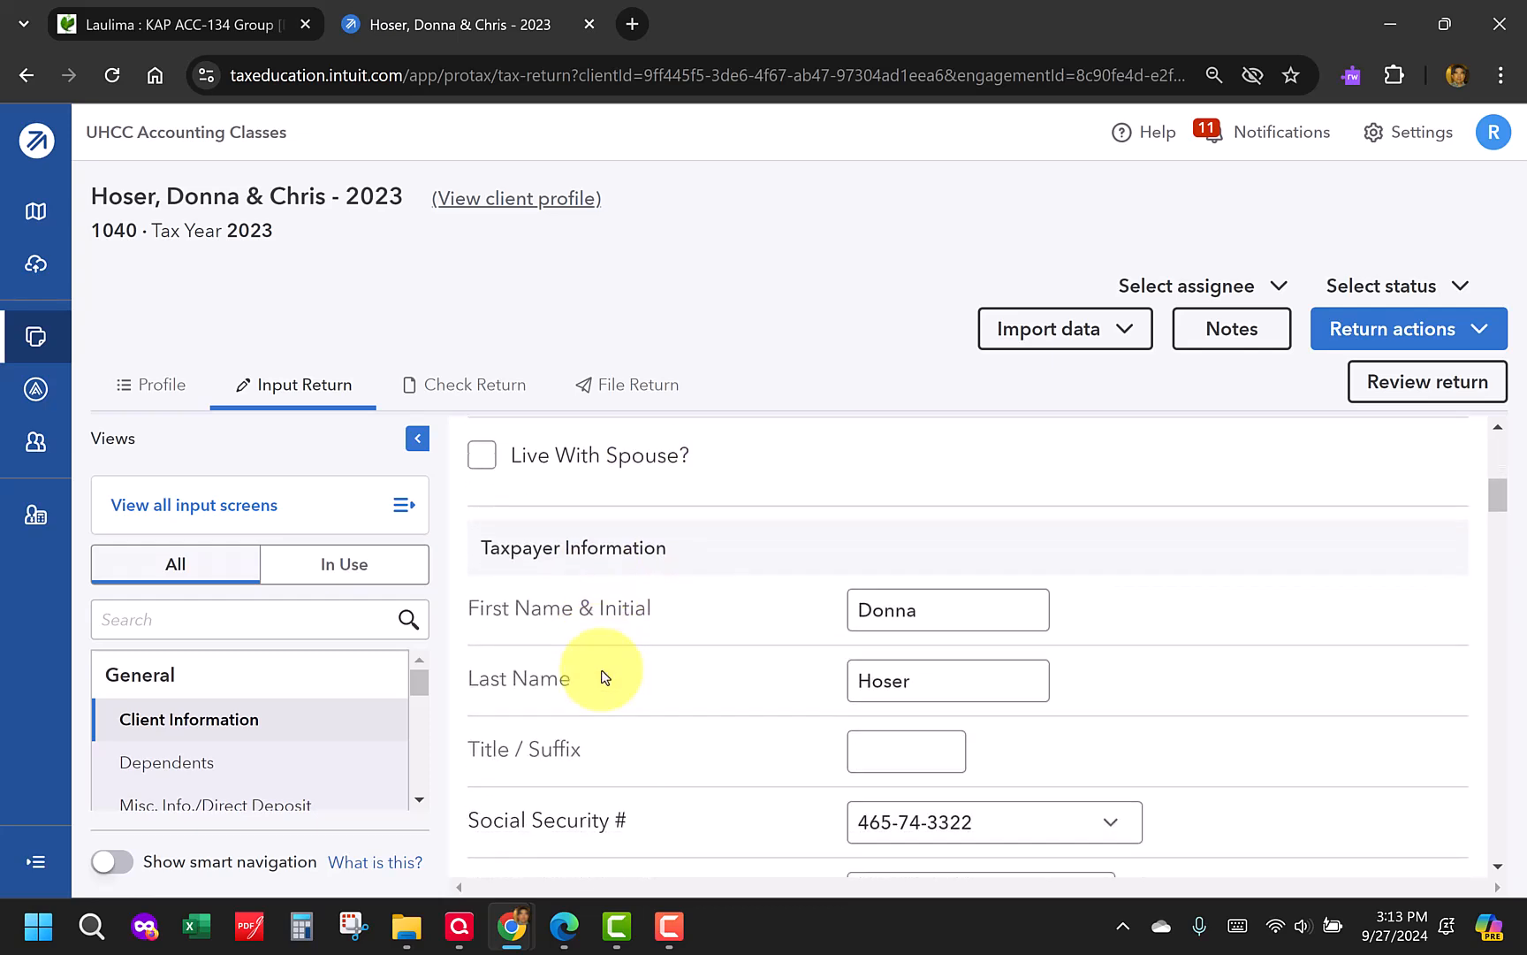
left_click(849, 621)
scroll(849, 621, "down", 3)
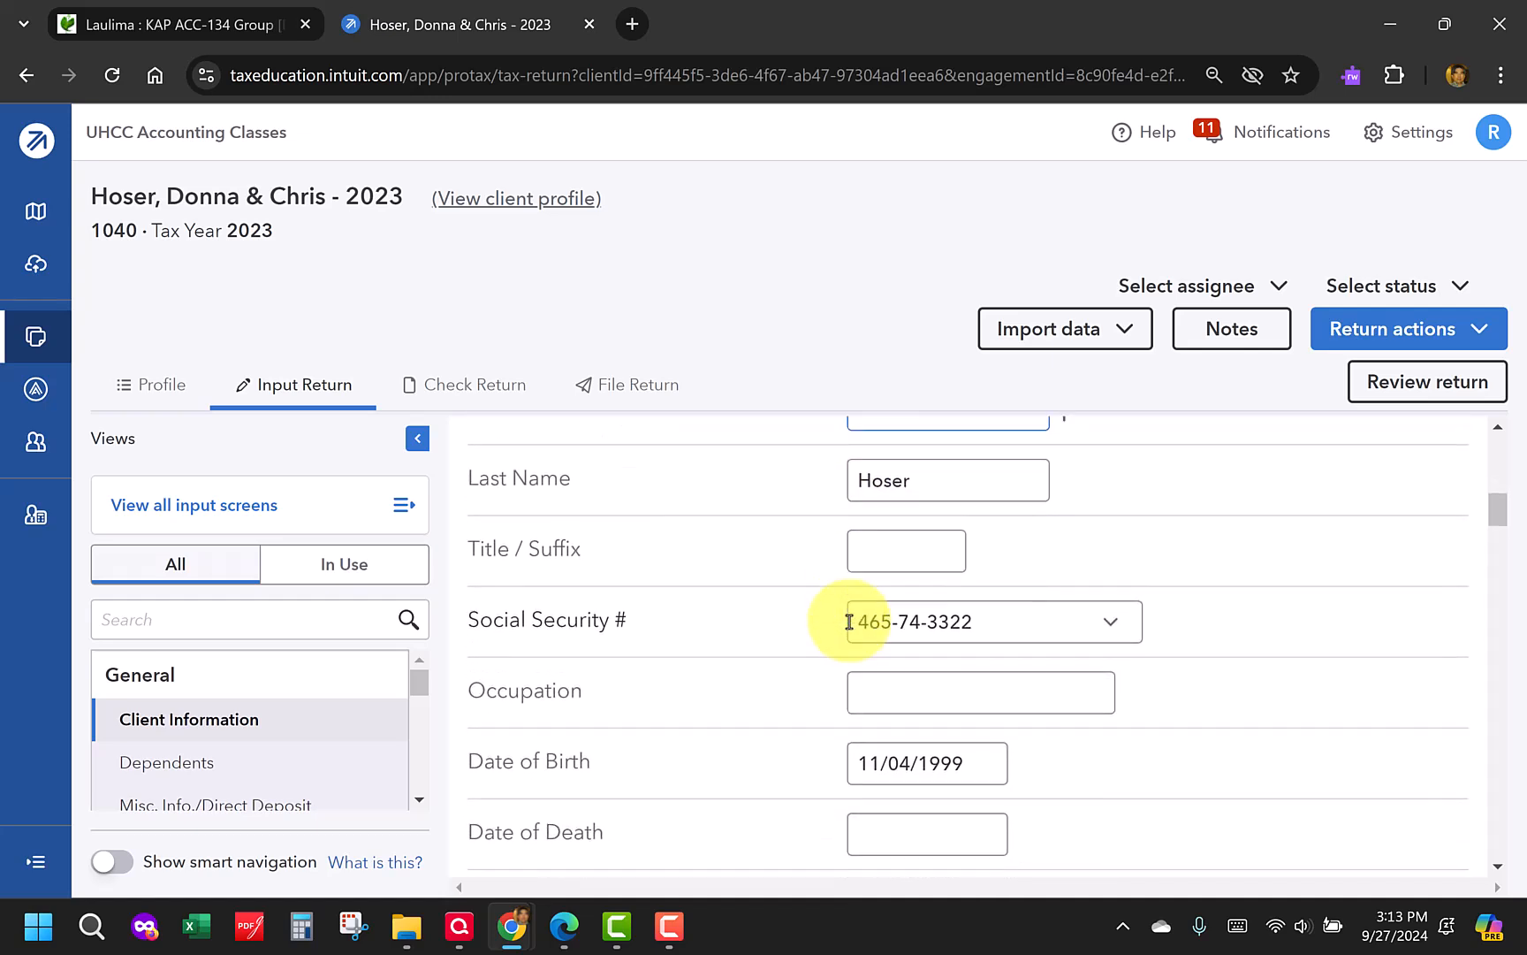
left_click(930, 652)
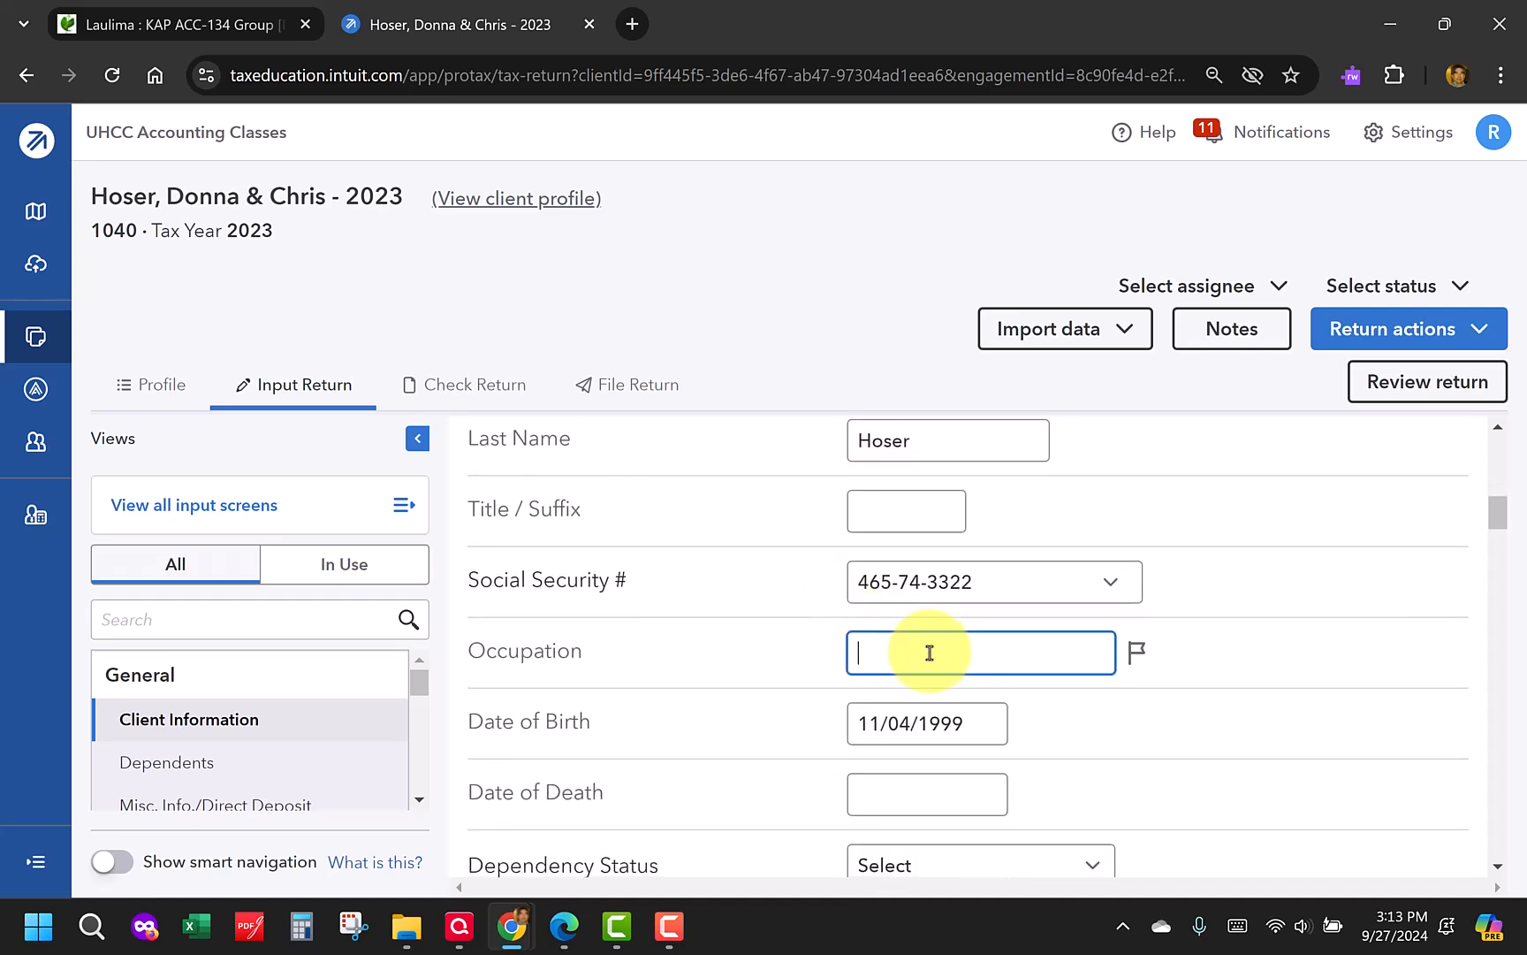
type("Nurse")
scroll(935, 707, "down", 1)
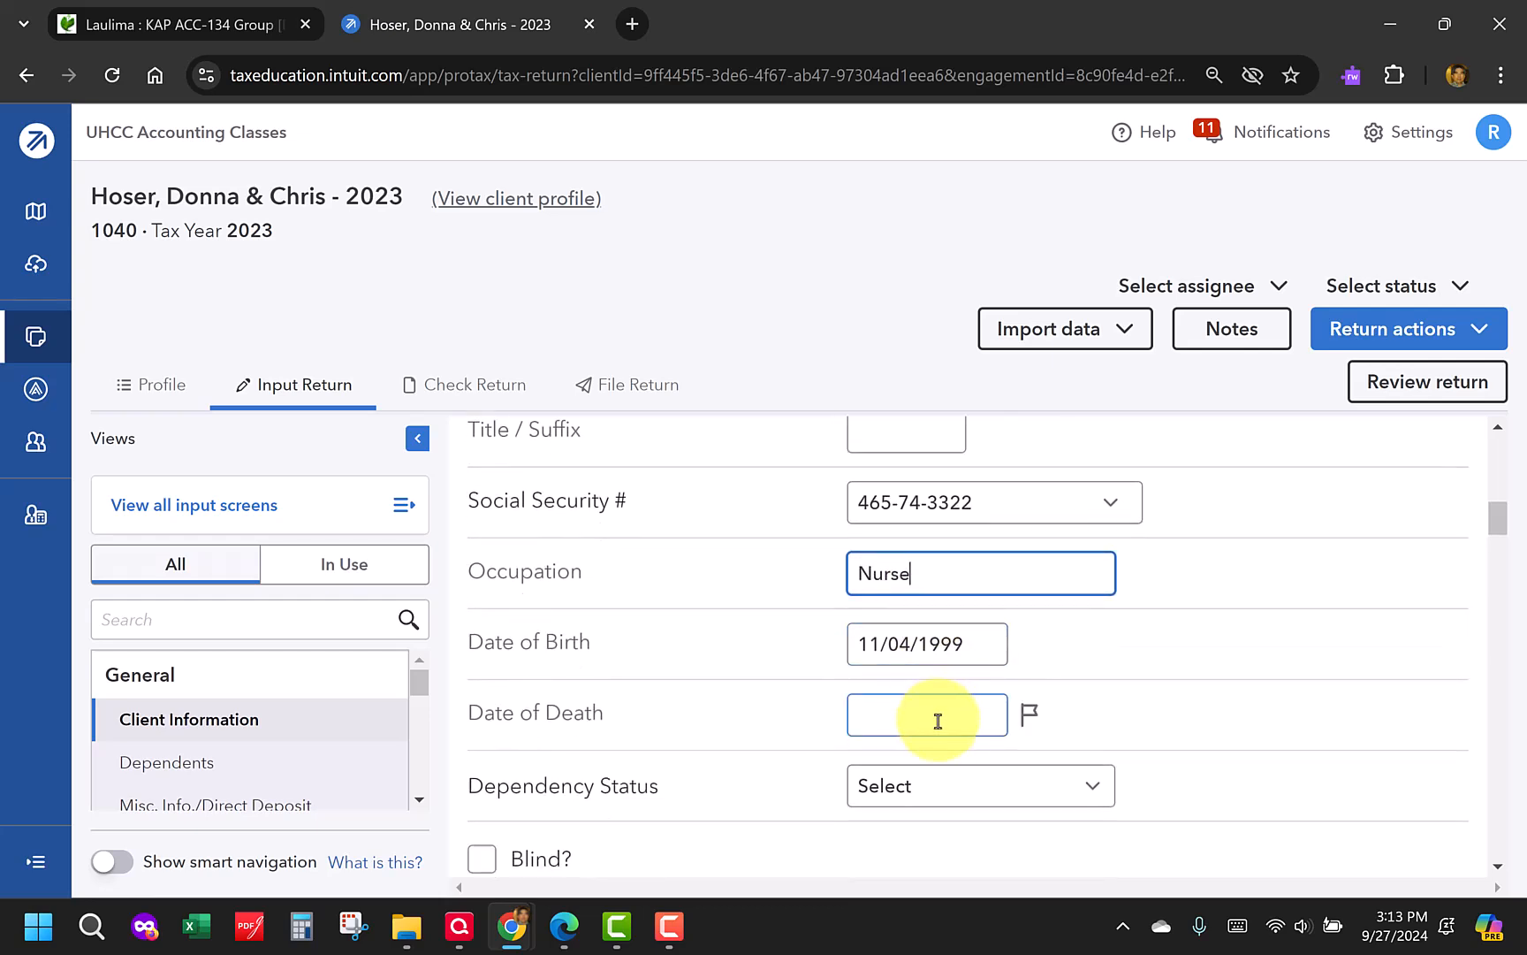
scroll(938, 719, "down", 2)
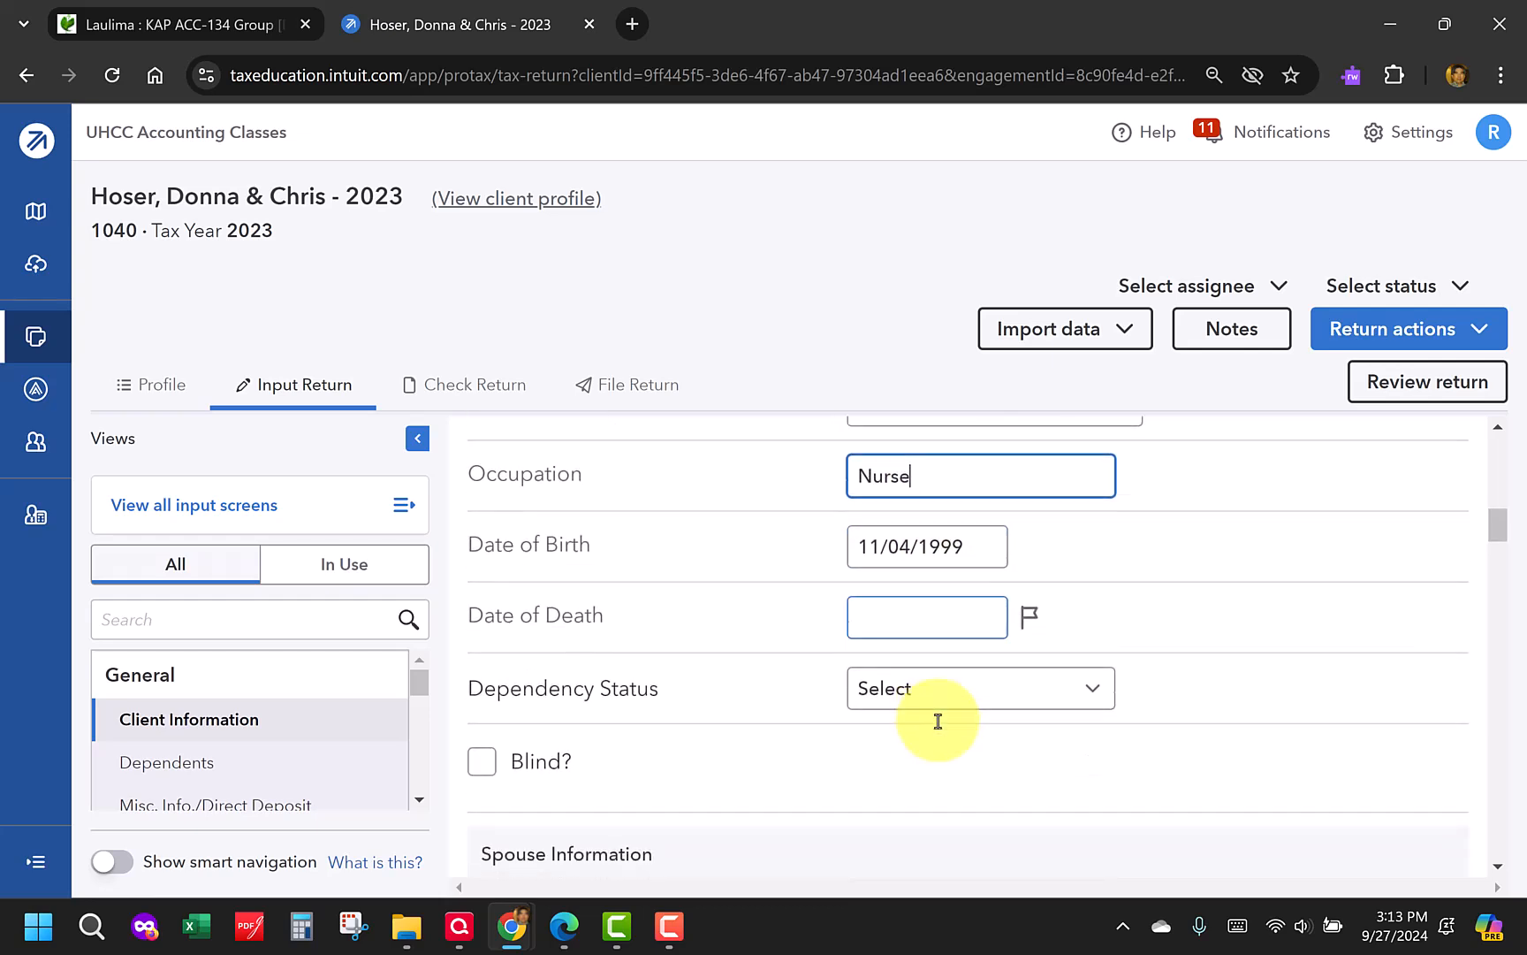
left_click(1082, 684)
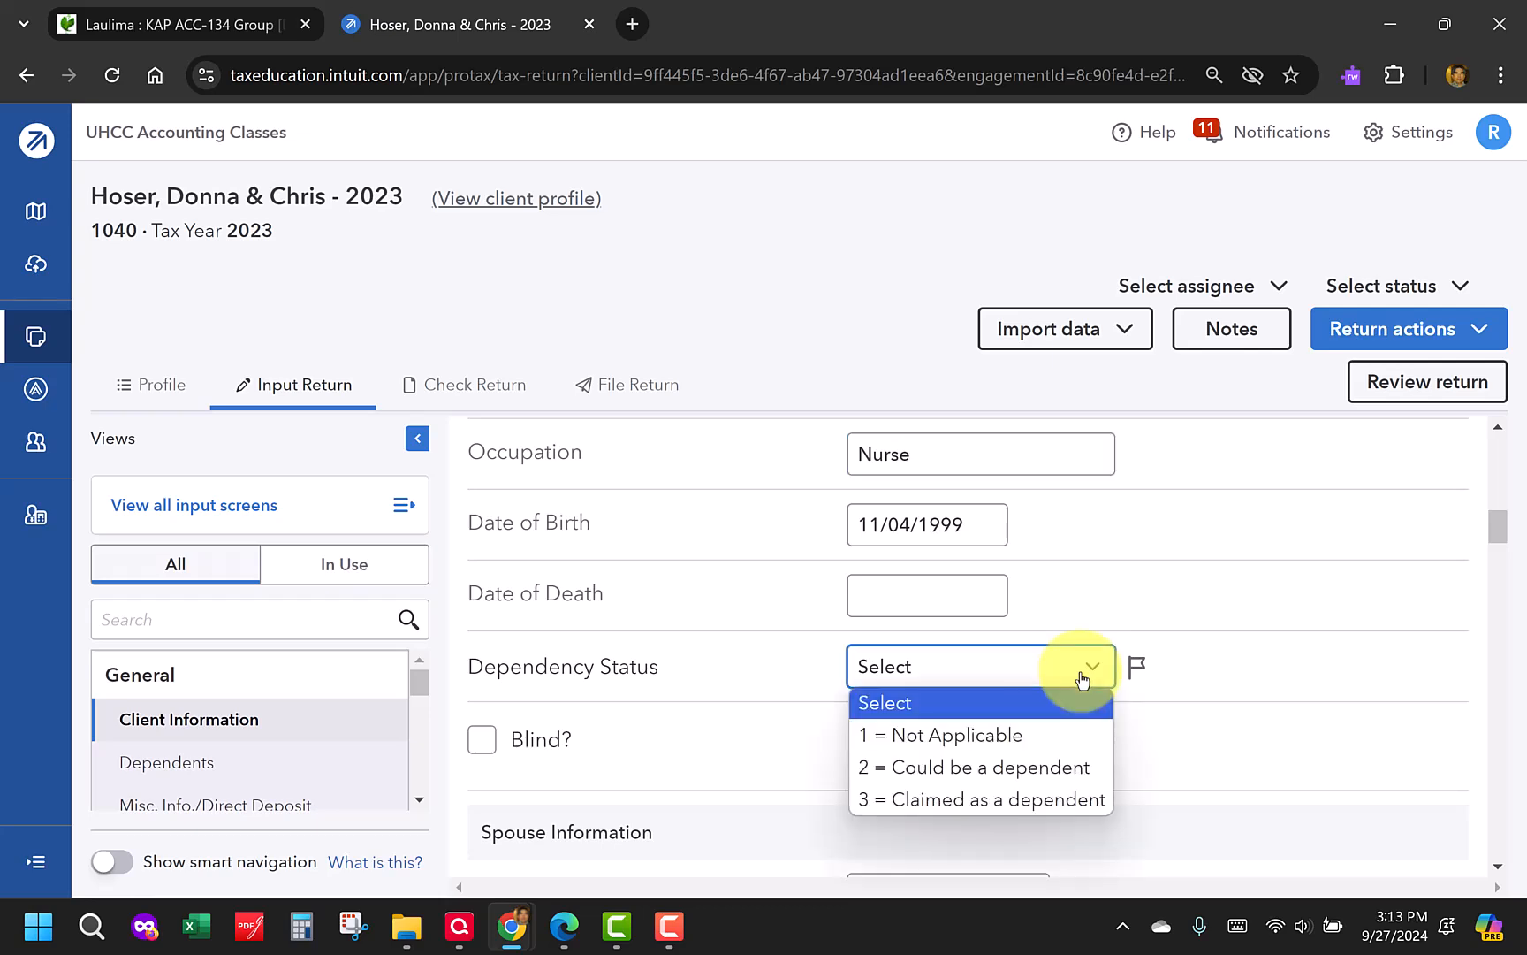
left_click(1064, 735)
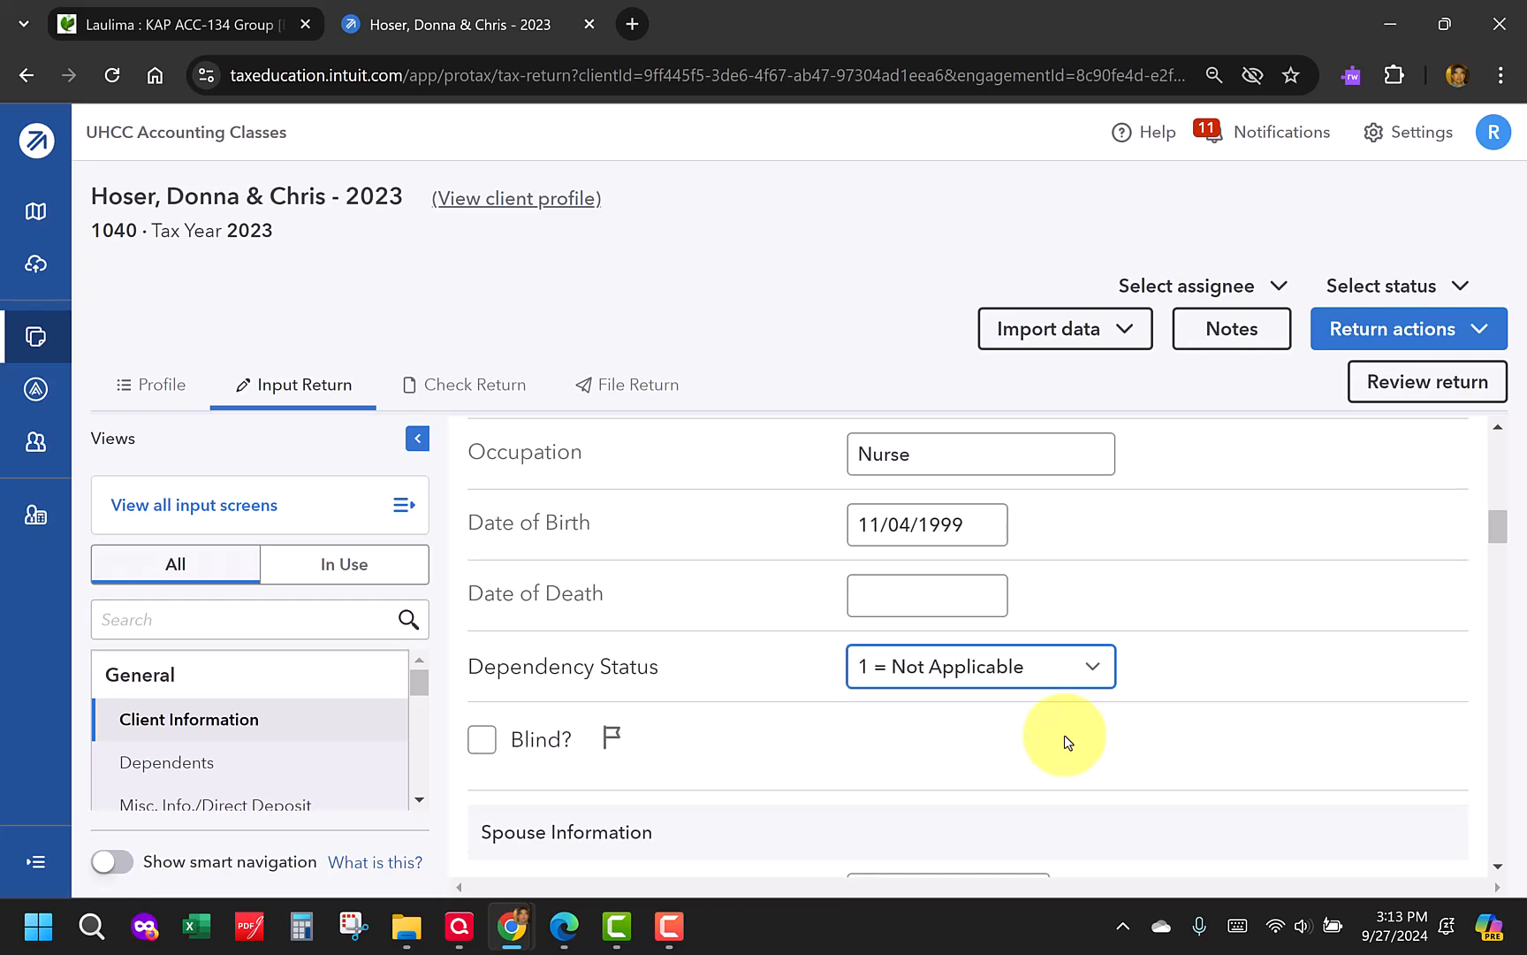
scroll(1064, 735, "down", 1)
scroll(680, 681, "down", 1)
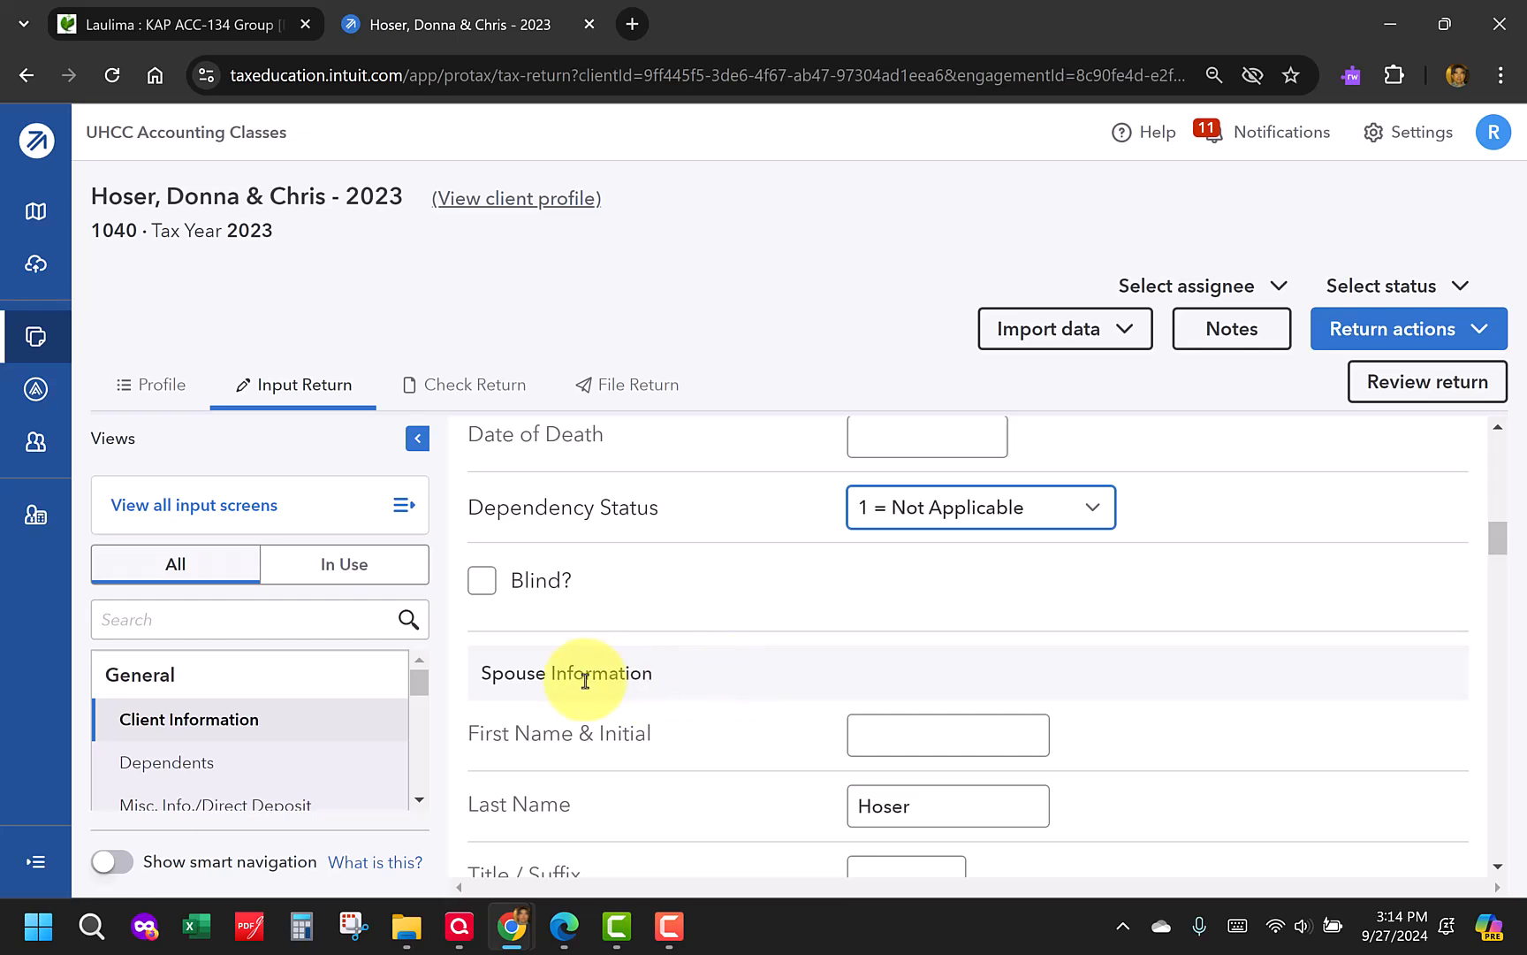
Enter the spouse's first name and Social Security number
left_click(947, 731)
type("C")
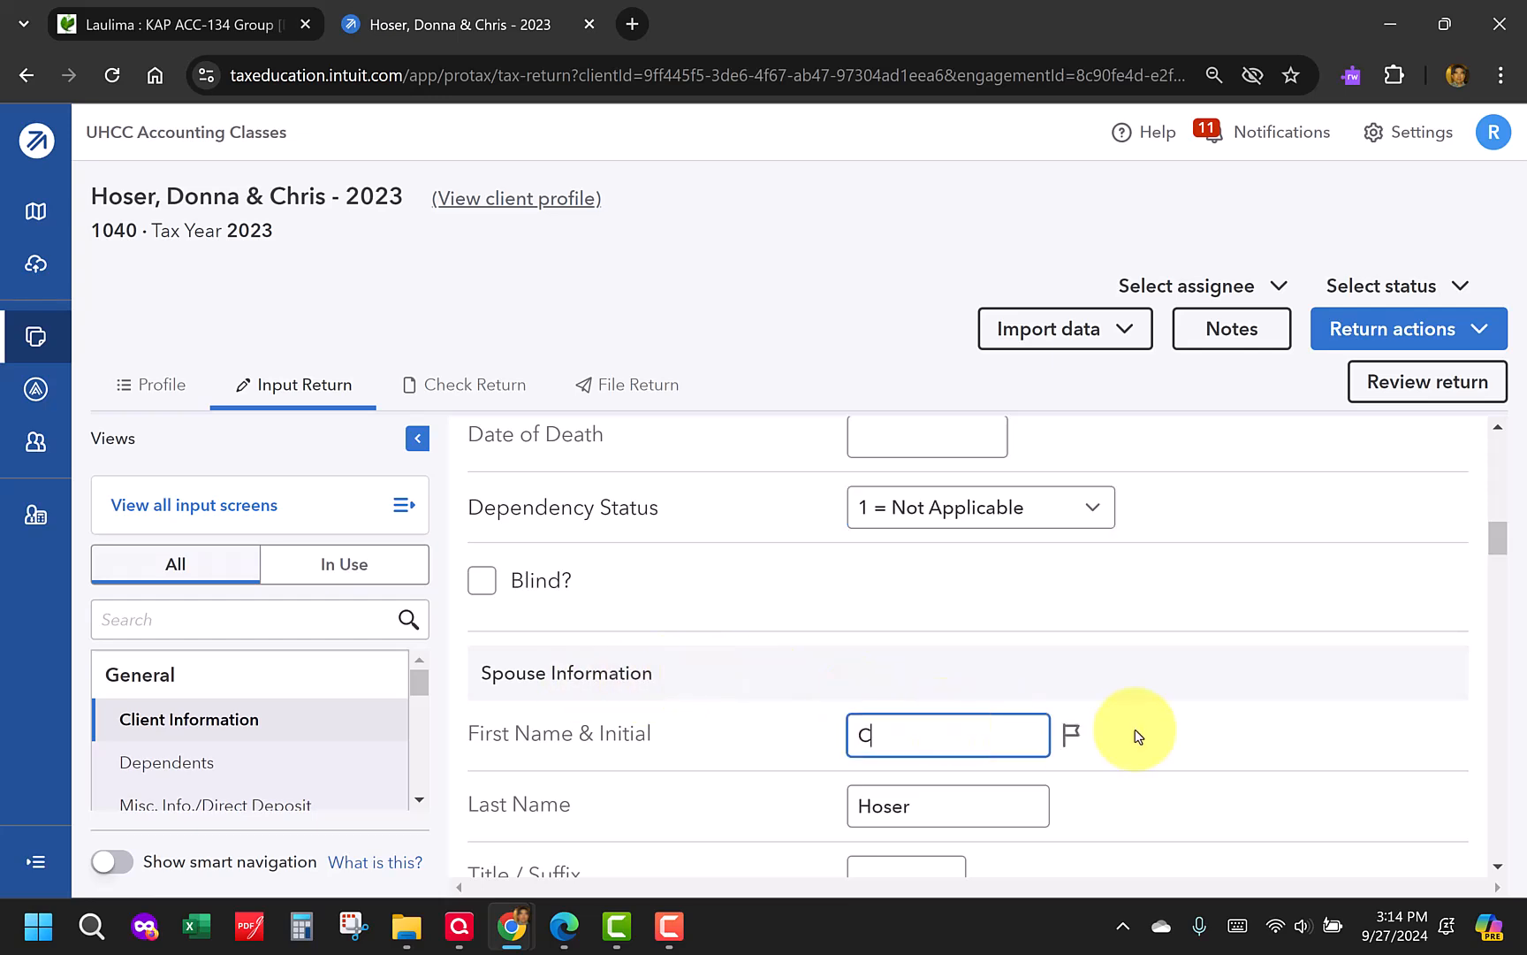
type("hris")
scroll(1139, 711, "down", 2)
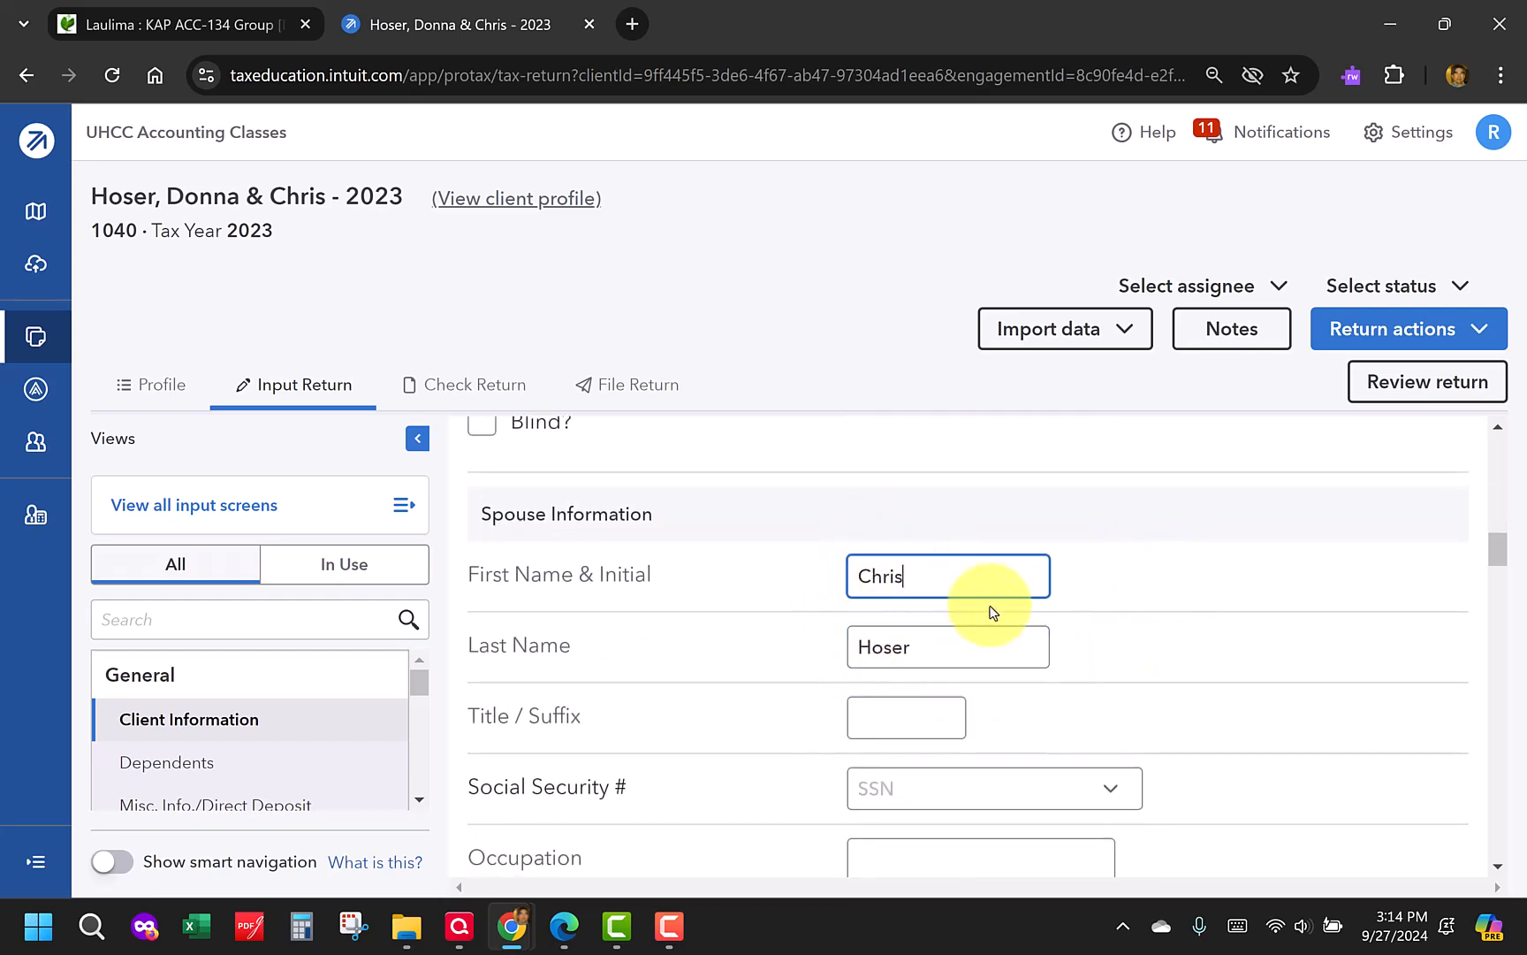
left_click(1019, 788)
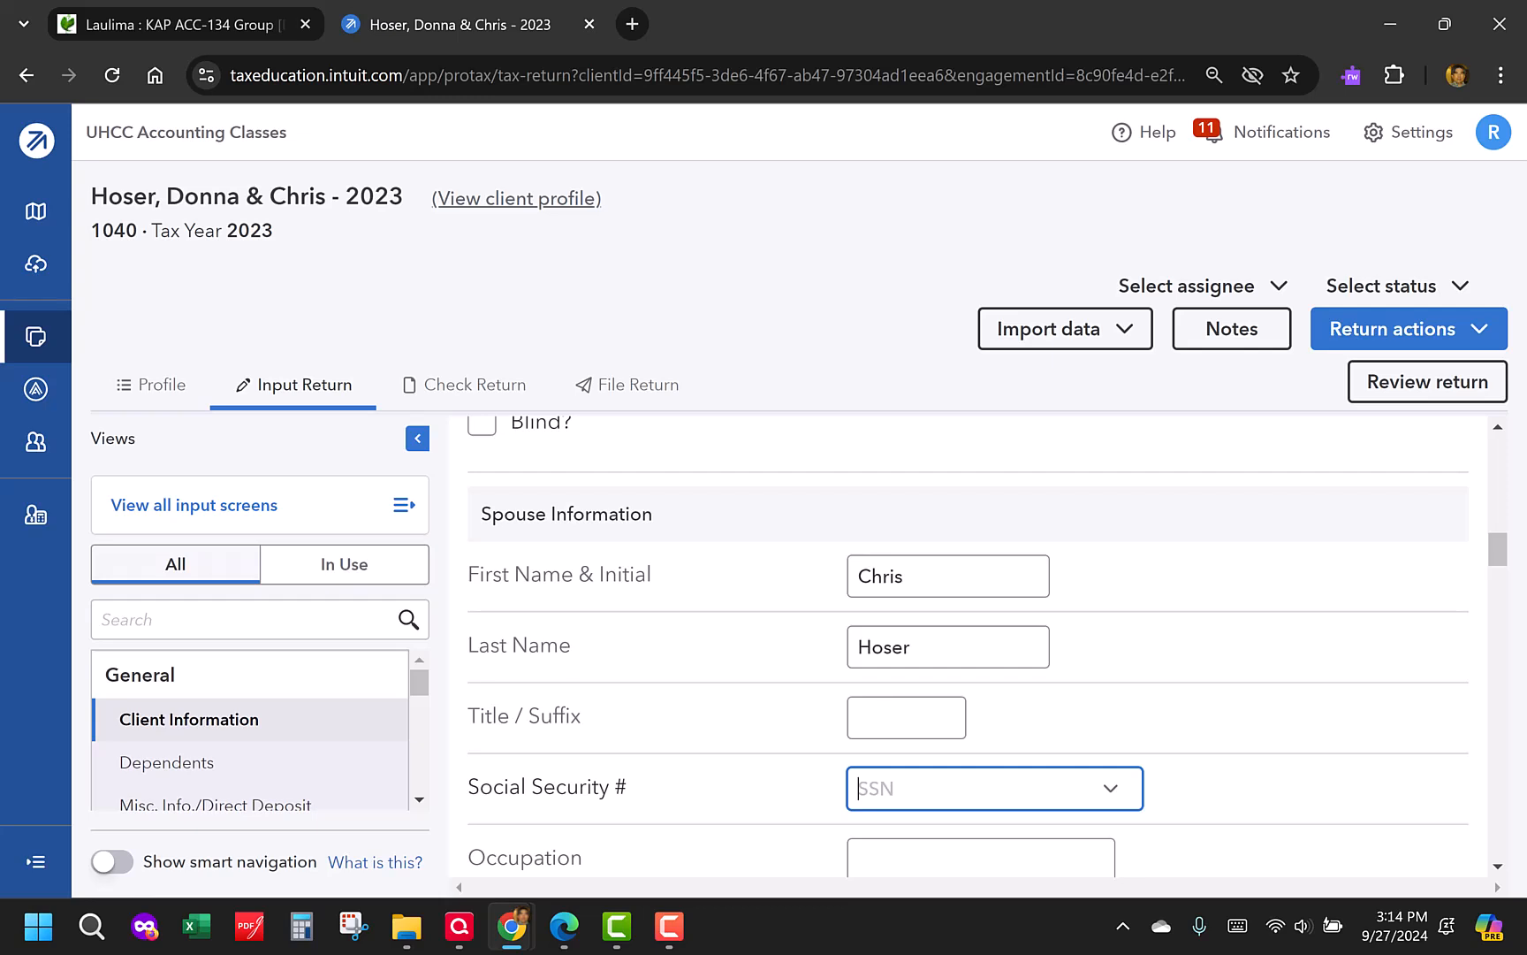
type("465-57-9935")
scroll(1134, 524, "down", 2)
Set the spouse's occupation to Student, enter the birth date, and choose dependency status 1 = Not Applicable
left_click(1055, 676)
type("Student")
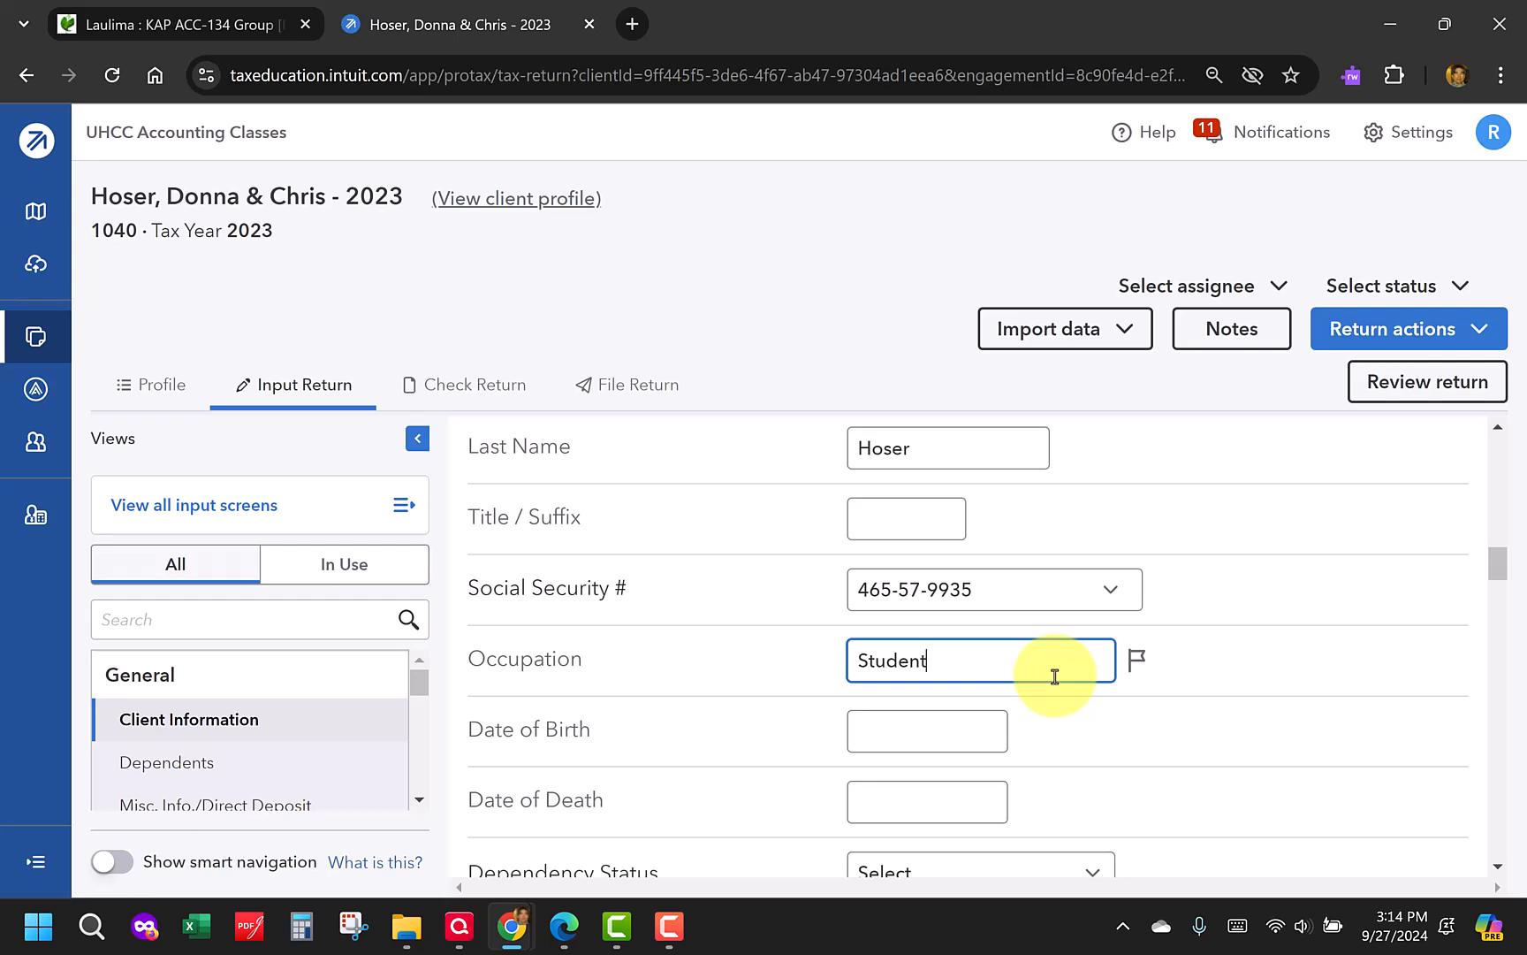
left_click(964, 727)
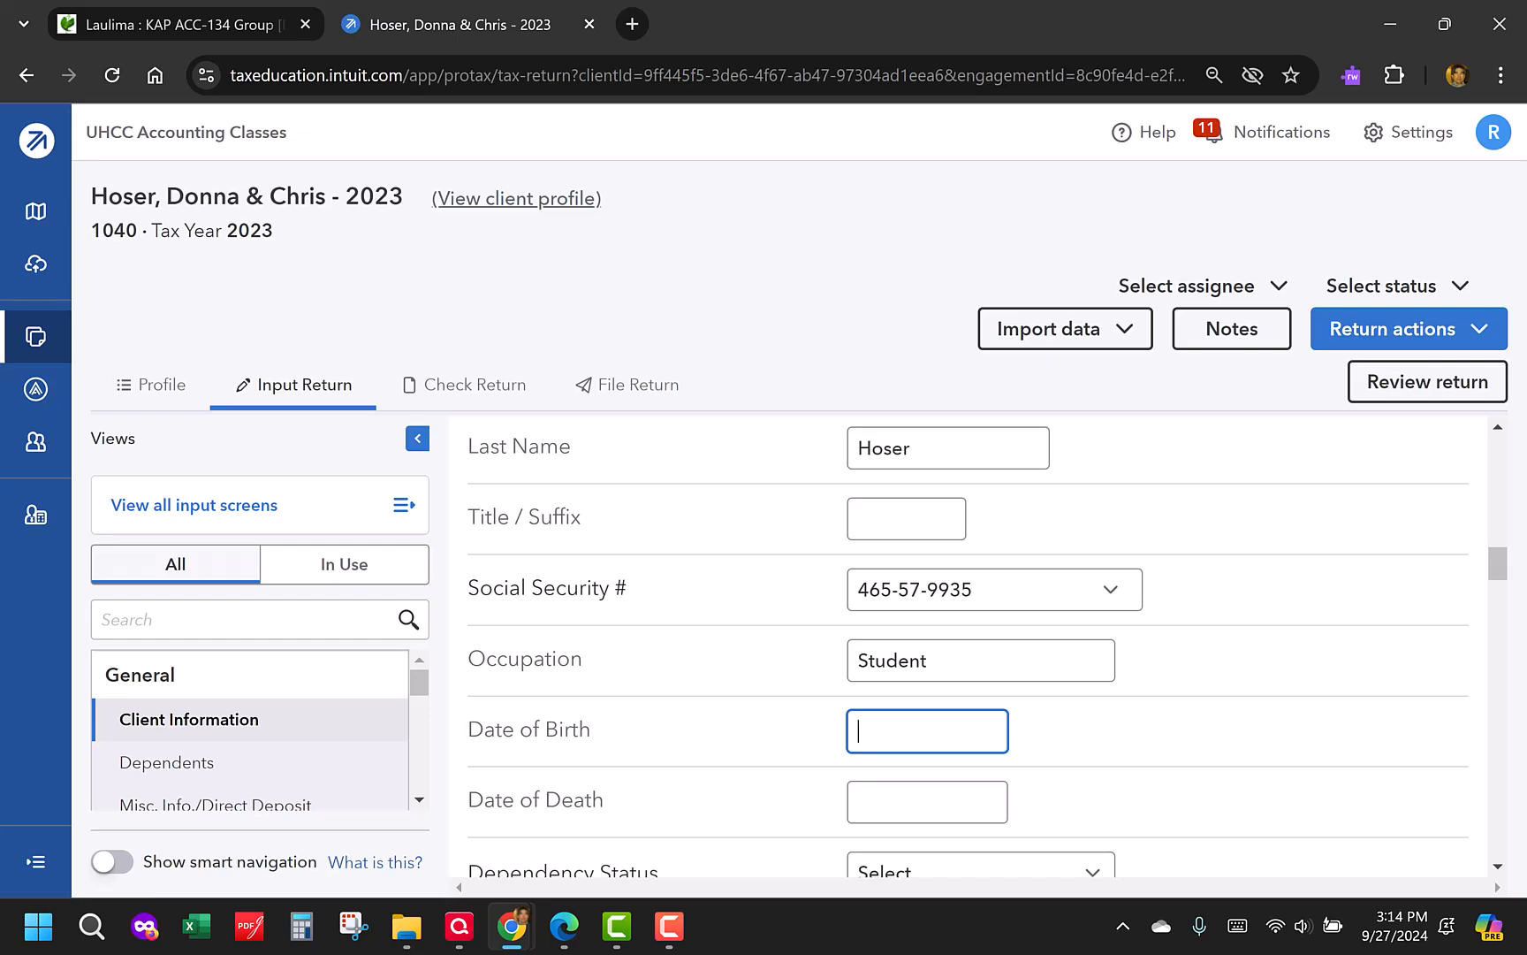
type("01/12/1997")
key("Tab")
key("Tab")
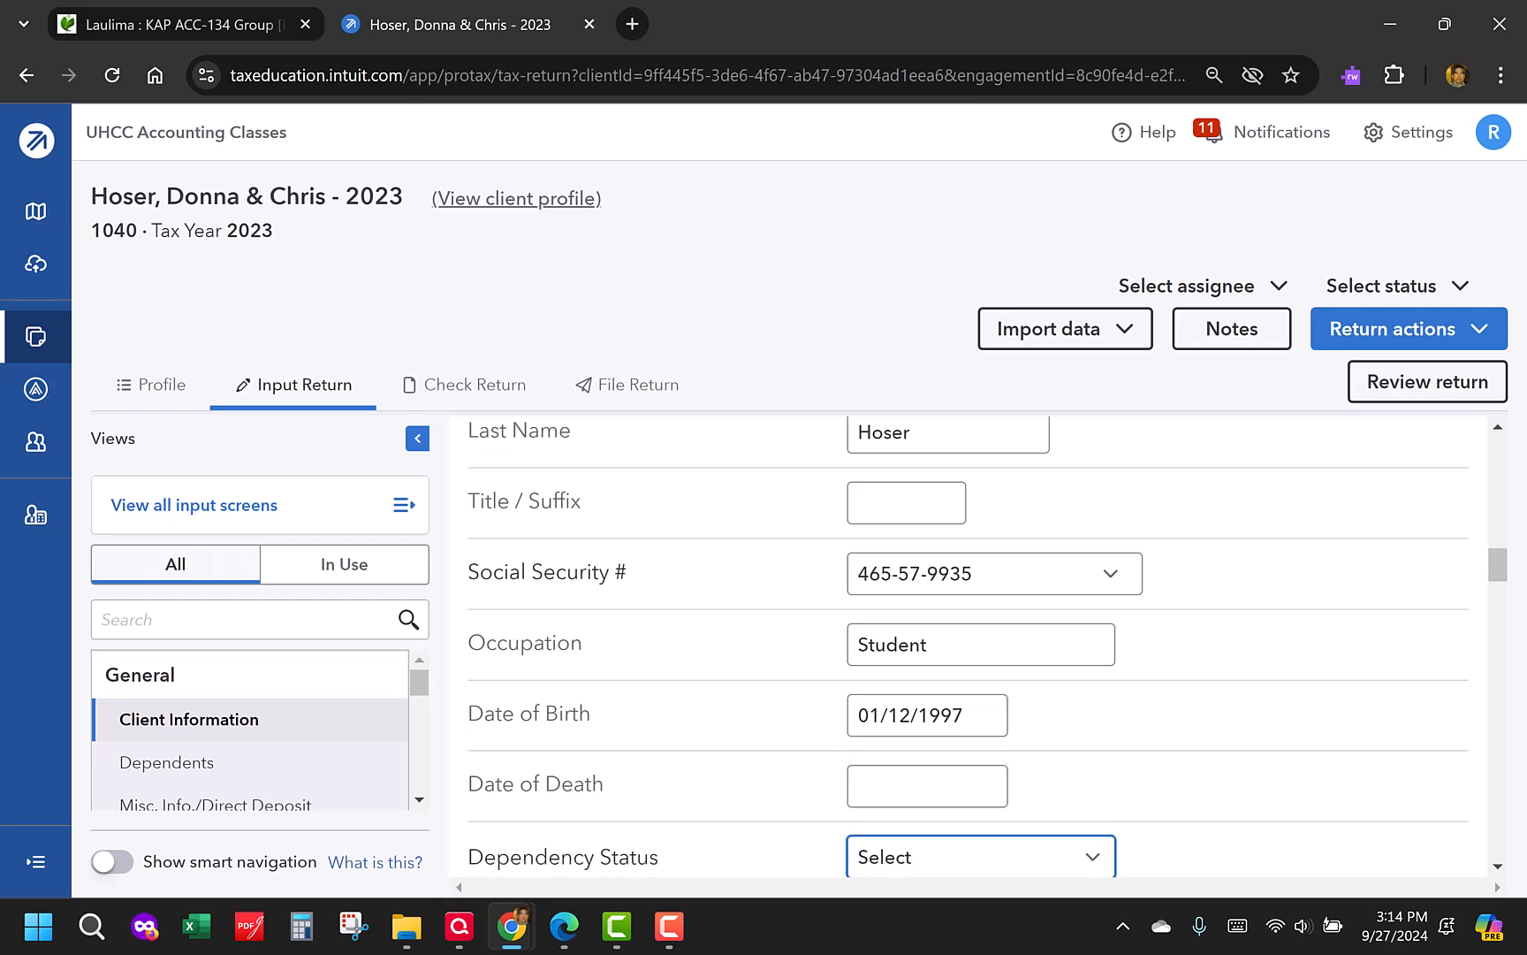
scroll(835, 692, "down", 2)
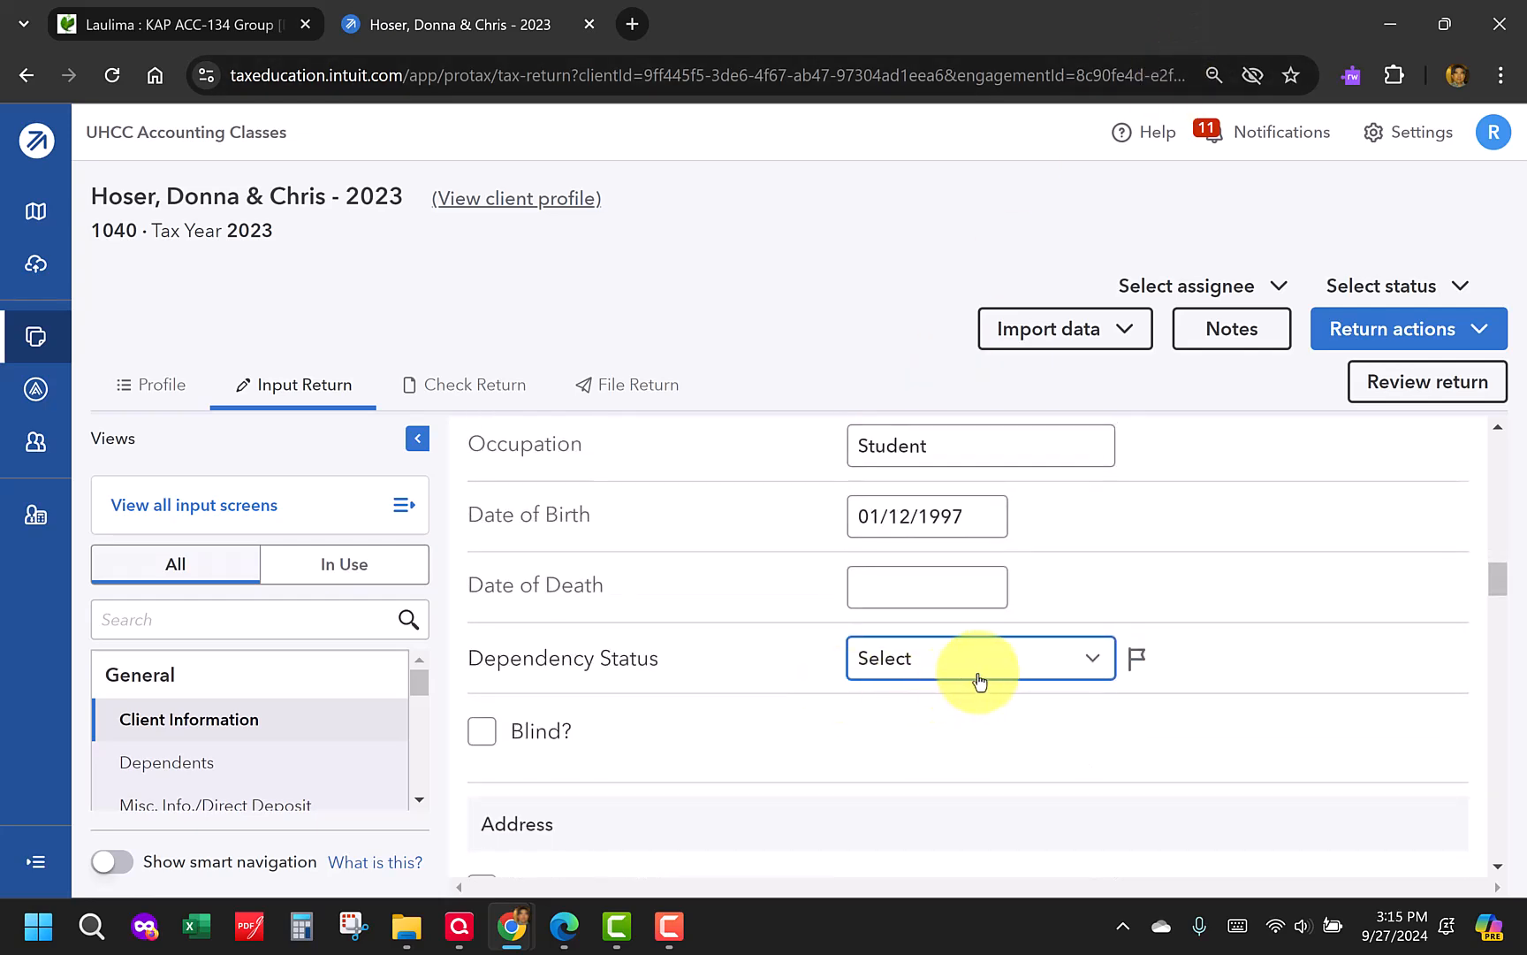
left_click(977, 676)
left_click(986, 732)
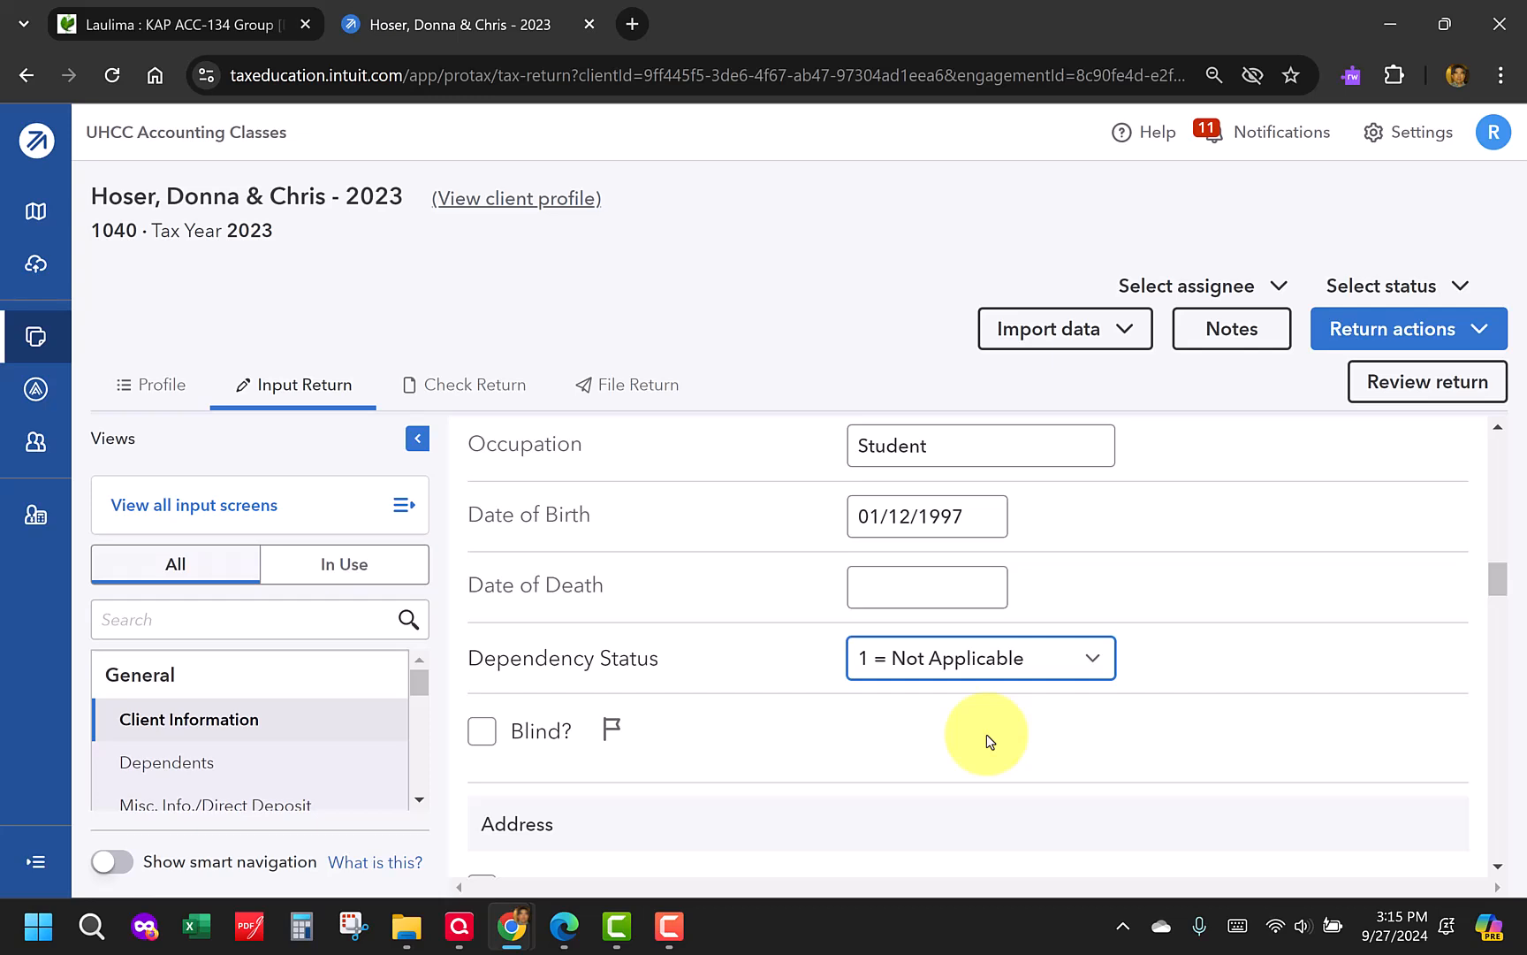
scroll(988, 739, "down", 3)
left_click(983, 737)
scroll(983, 741, "down", 1)
scroll(983, 740, "down", 1)
Fill in the household's street, city, state and ZIP code, leaving the apartment number empty
left_click(975, 737)
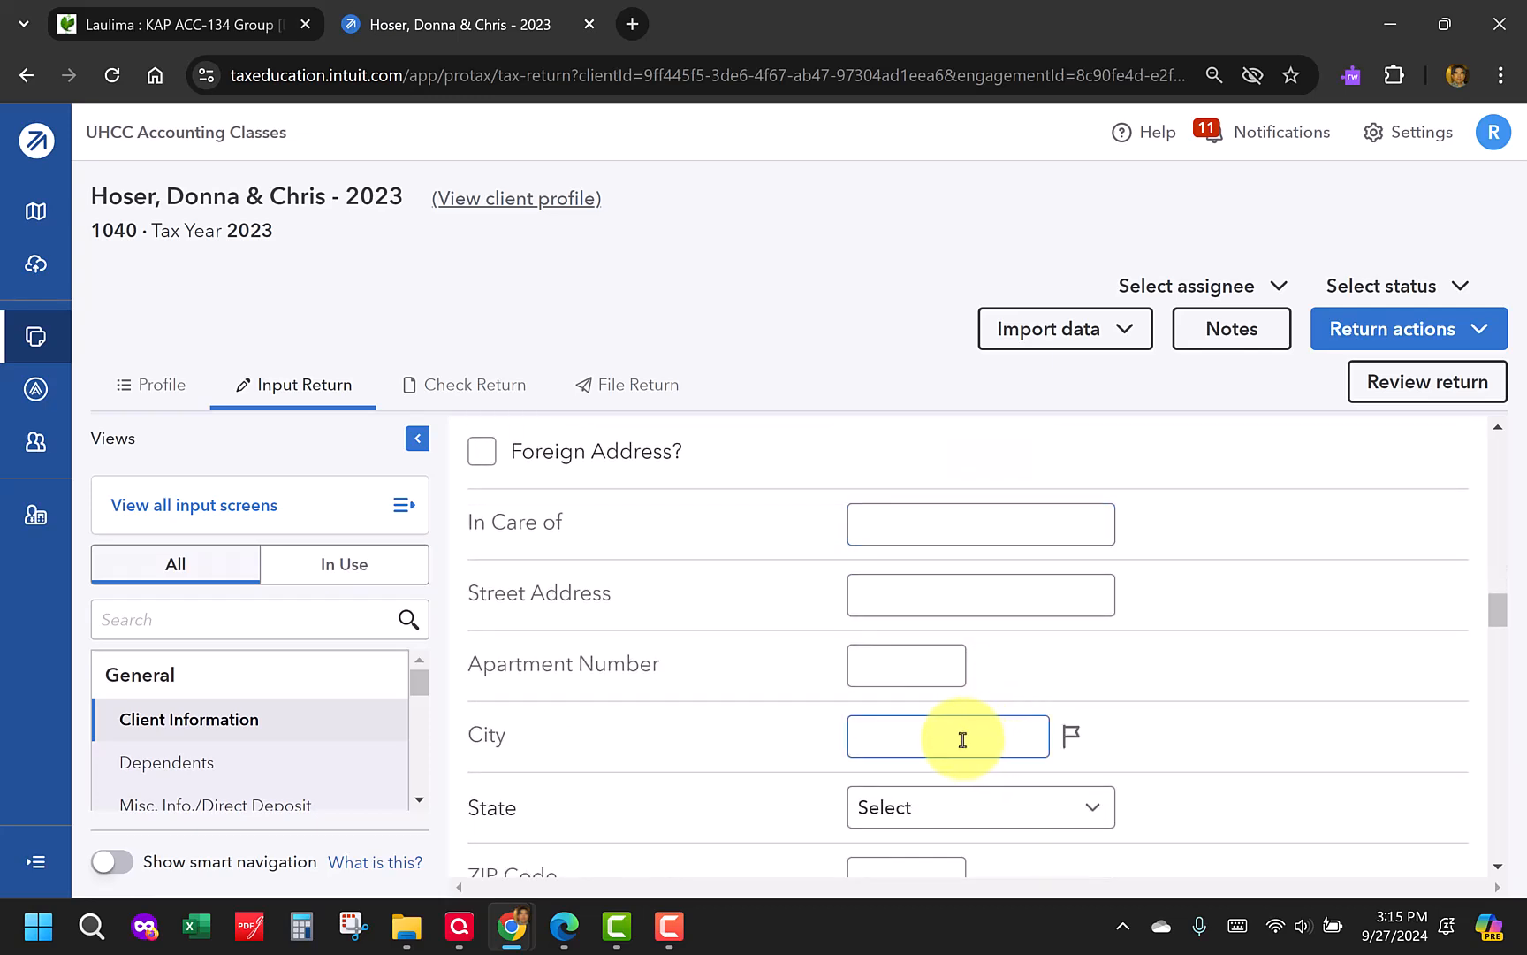
left_click(961, 594)
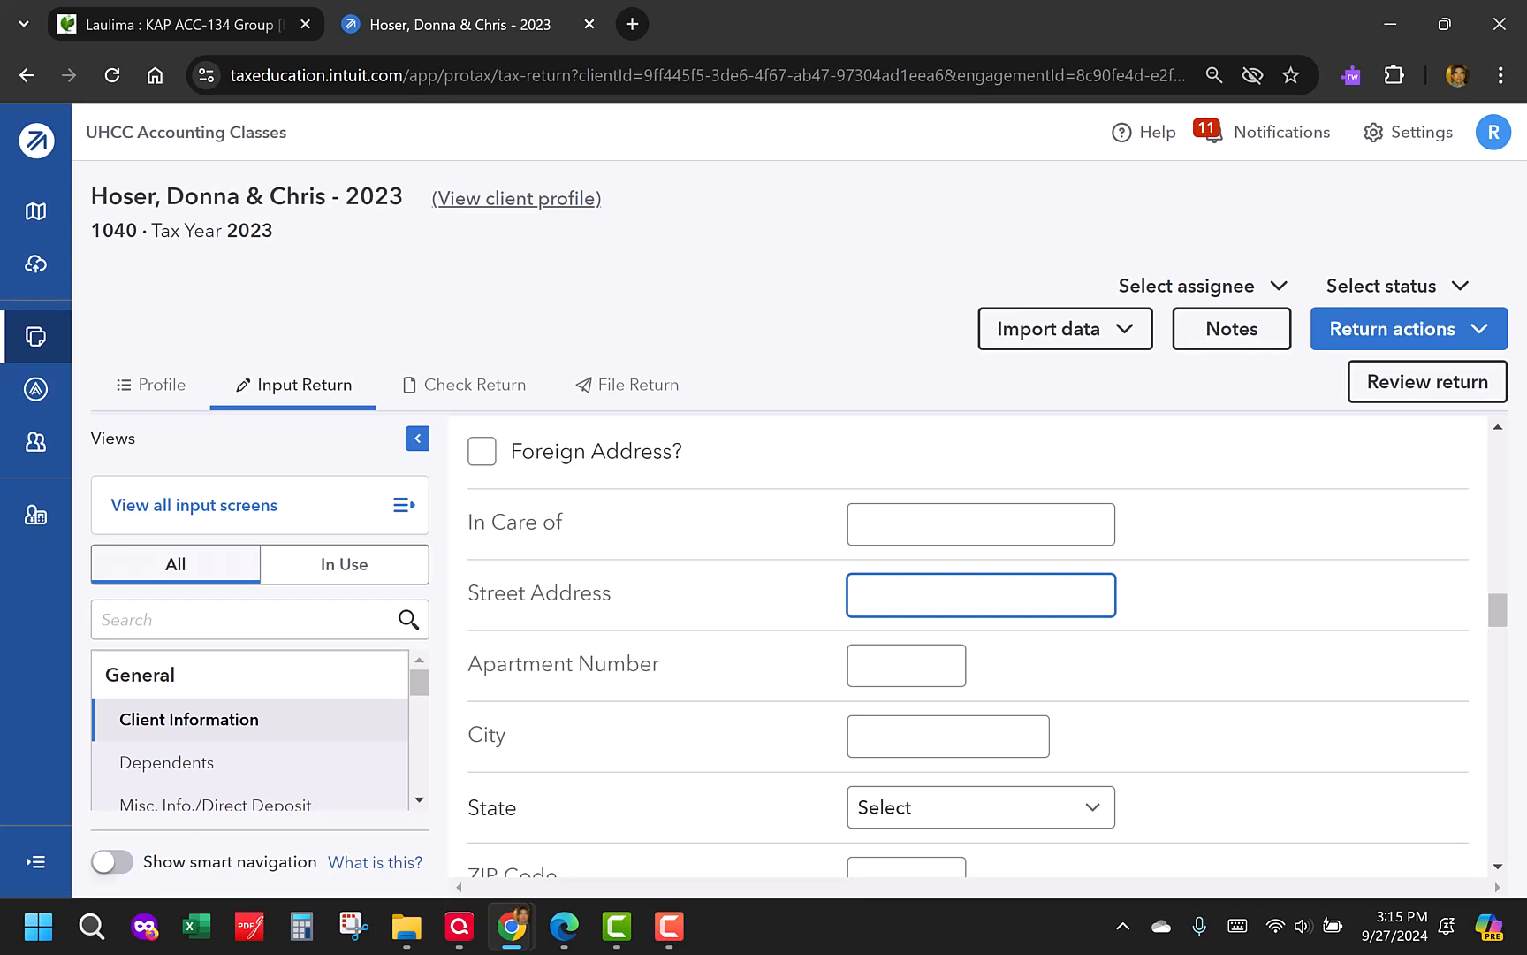
type("1001 Wren Avenue")
key("Tab")
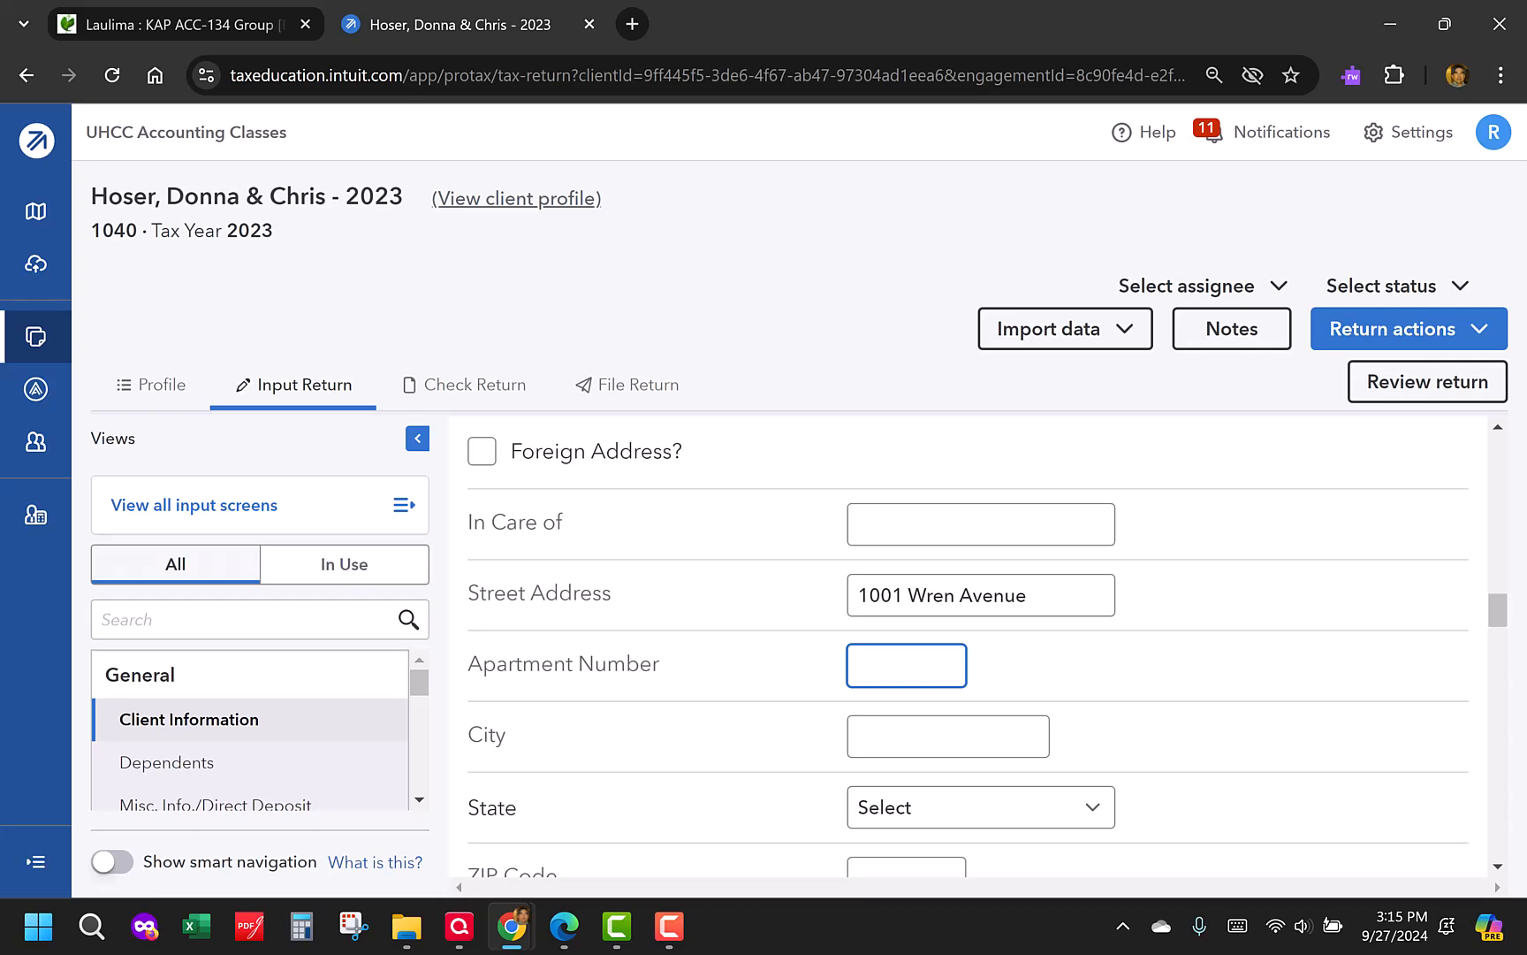
key("Tab")
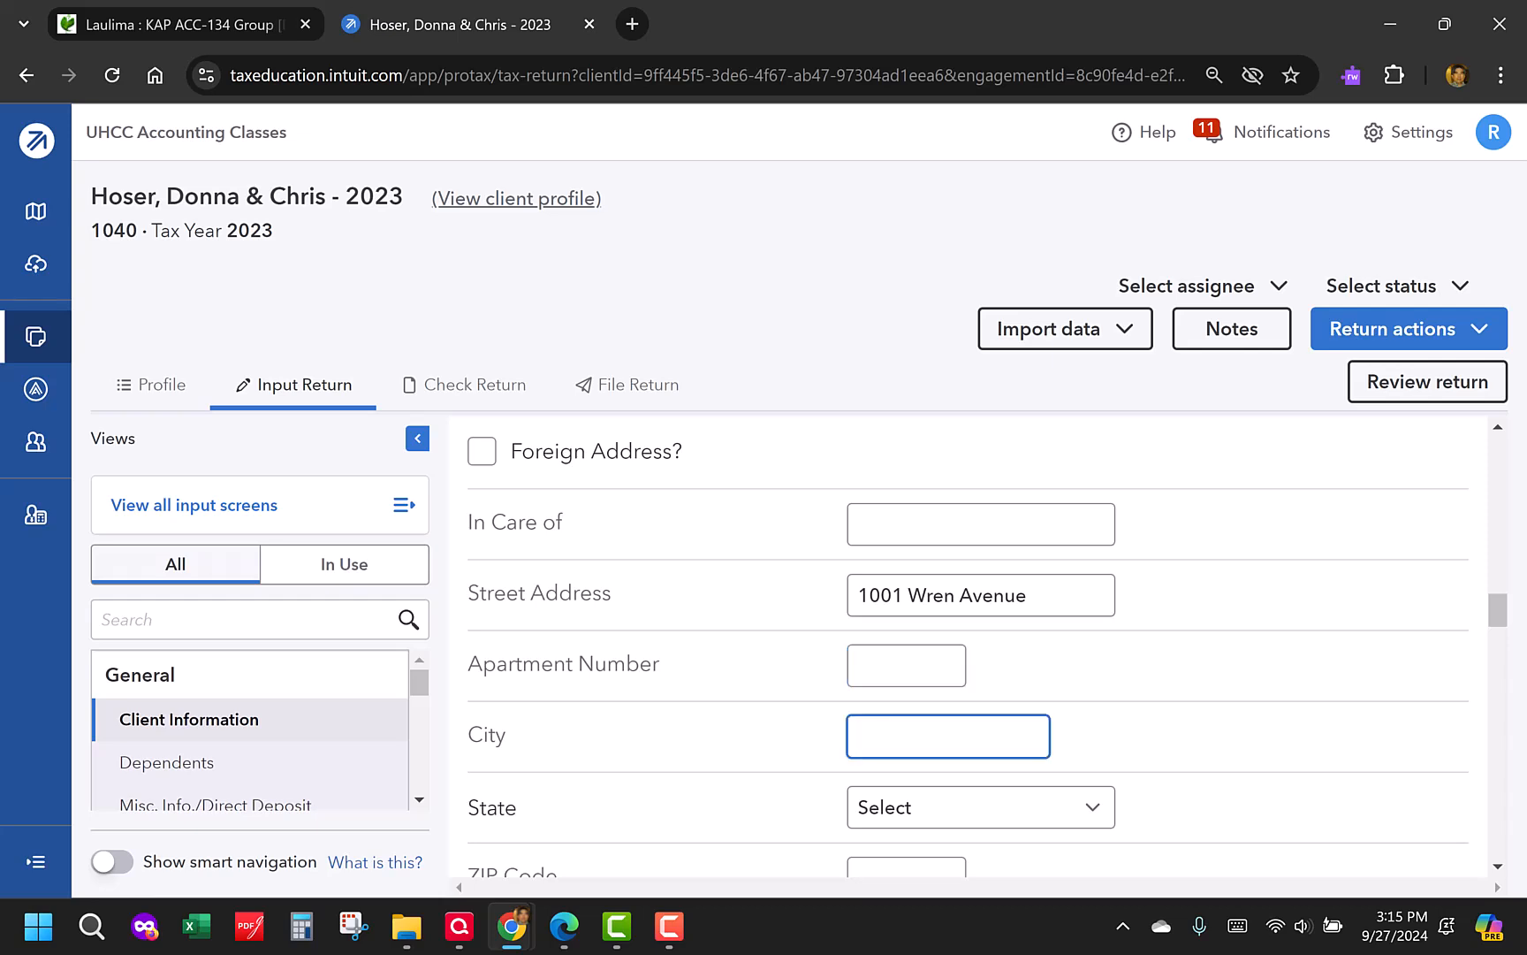
type("Miami")
key("Tab")
type("FL")
key("Tab")
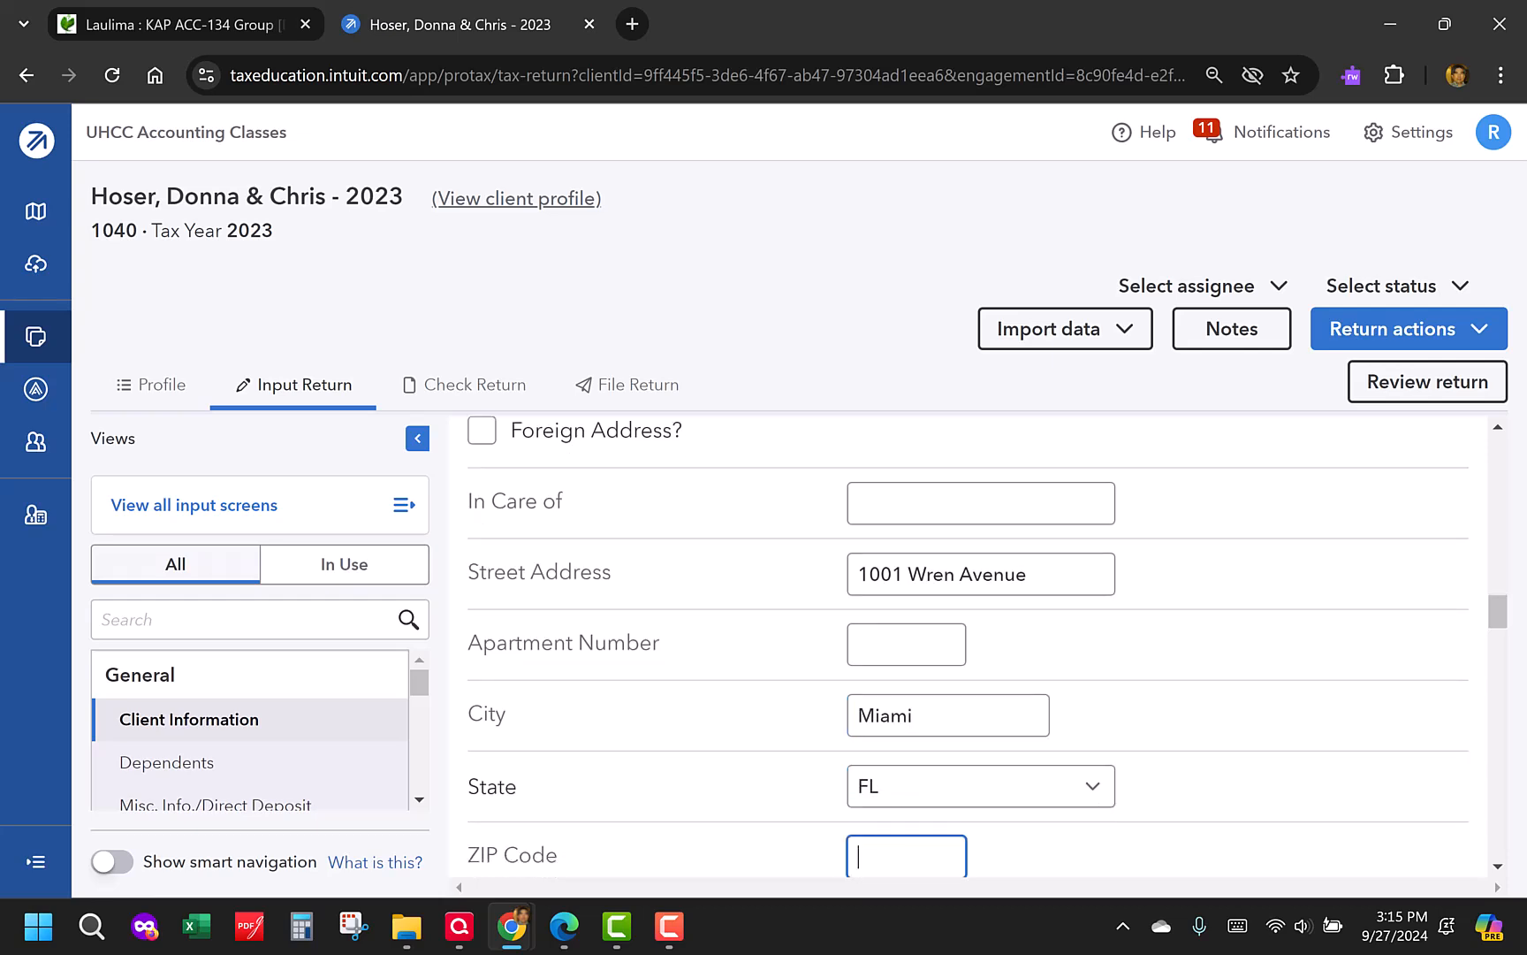
type("33166")
key("Tab")
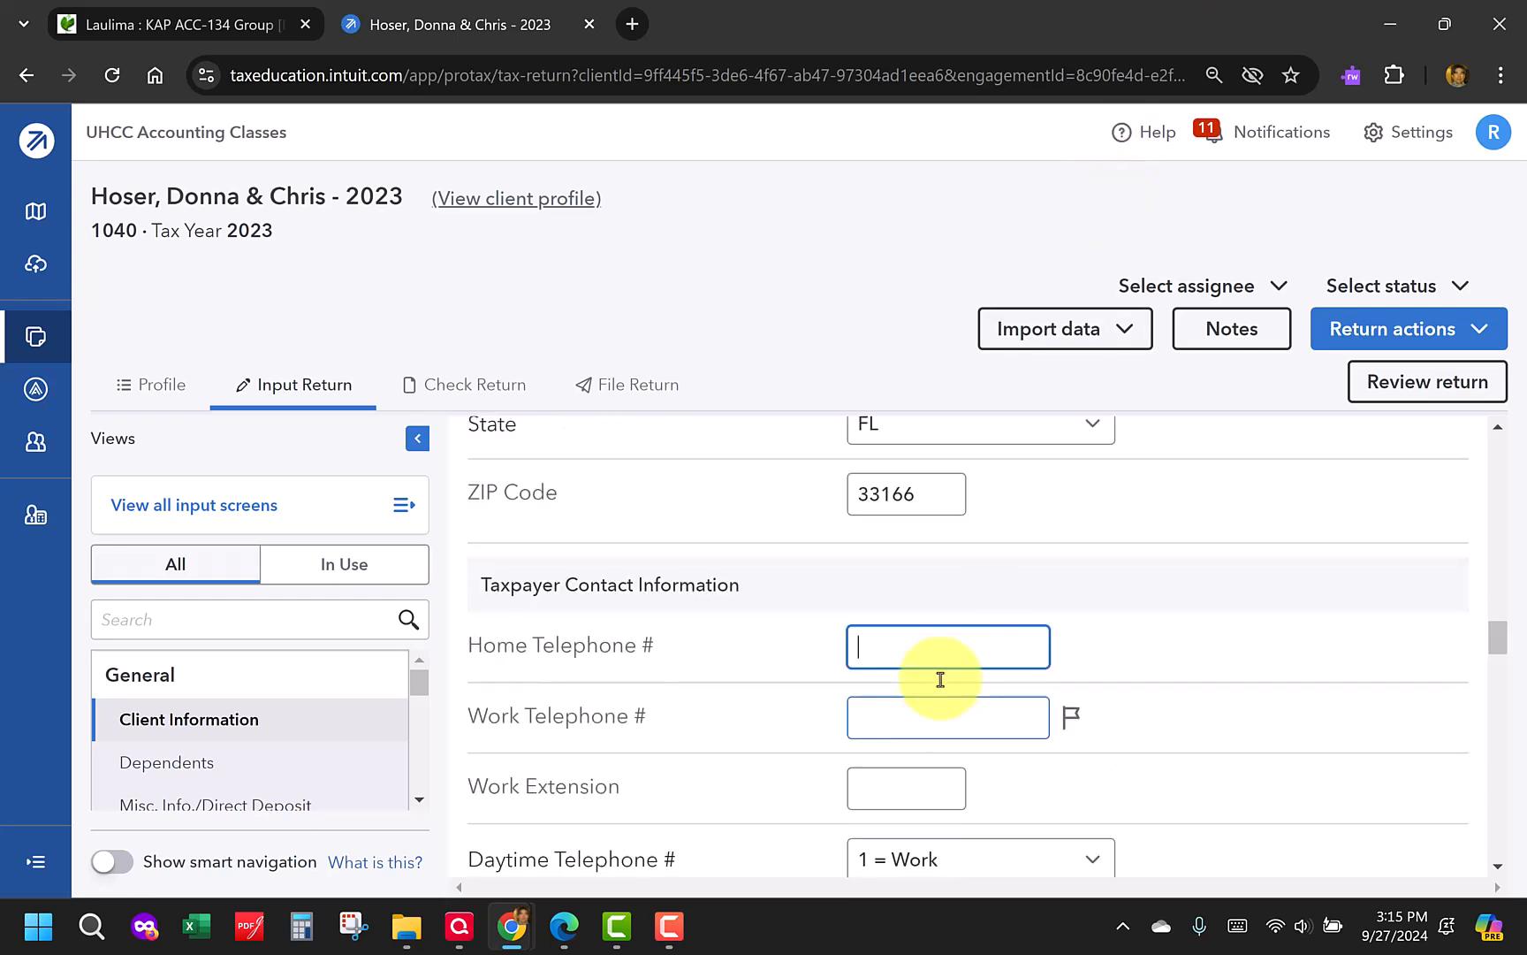
scroll(949, 707, "down", 2)
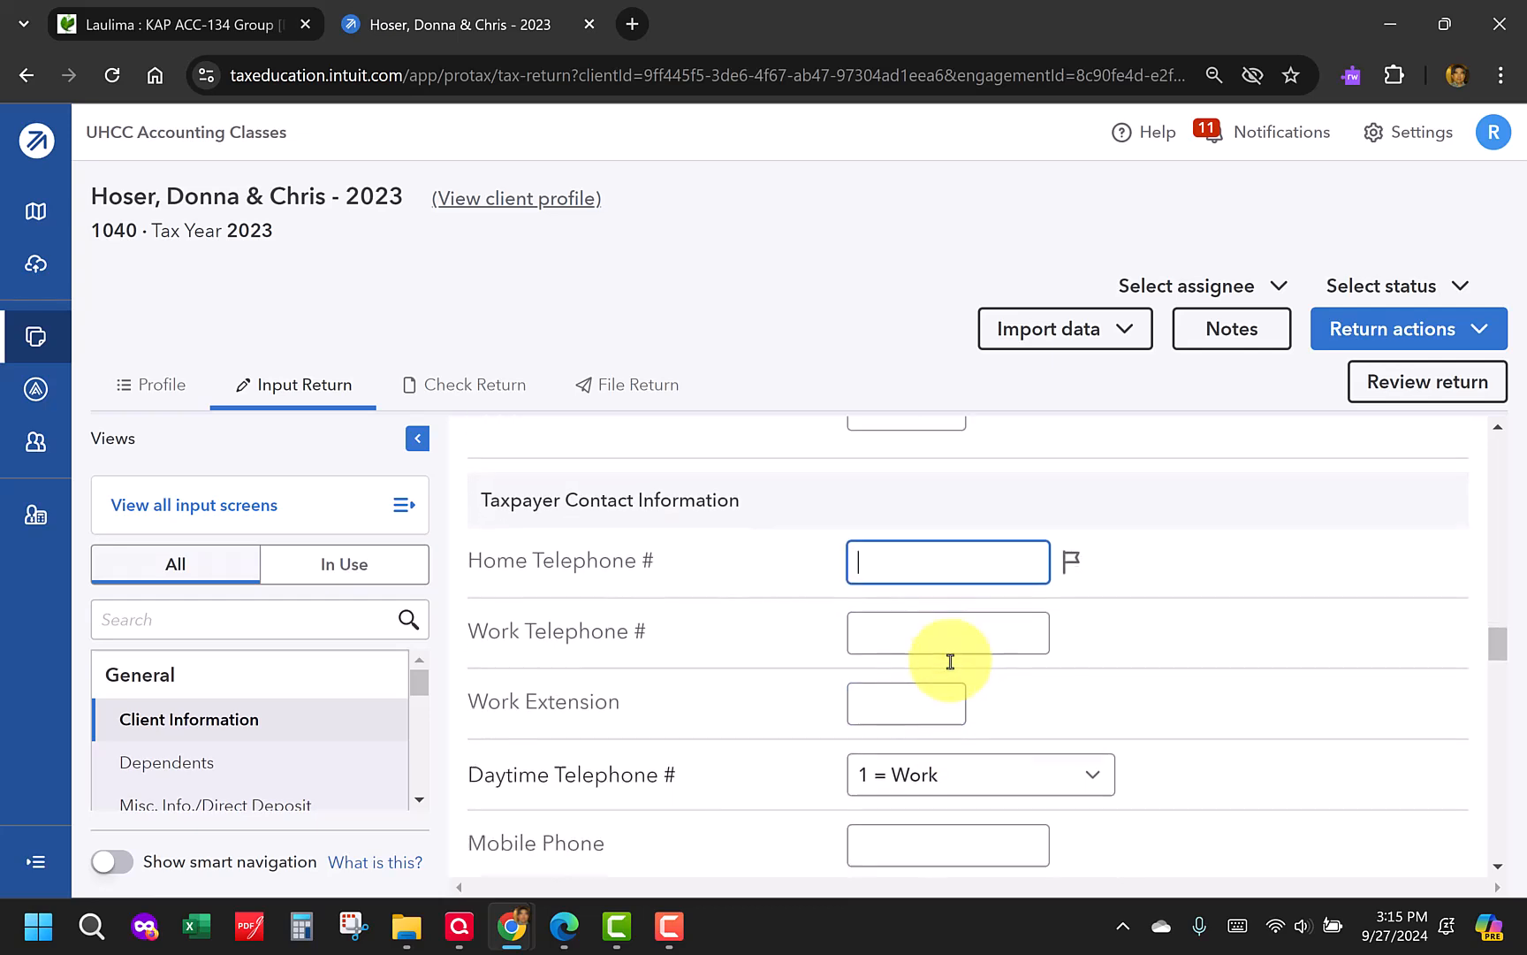
scroll(946, 589, "down", 4)
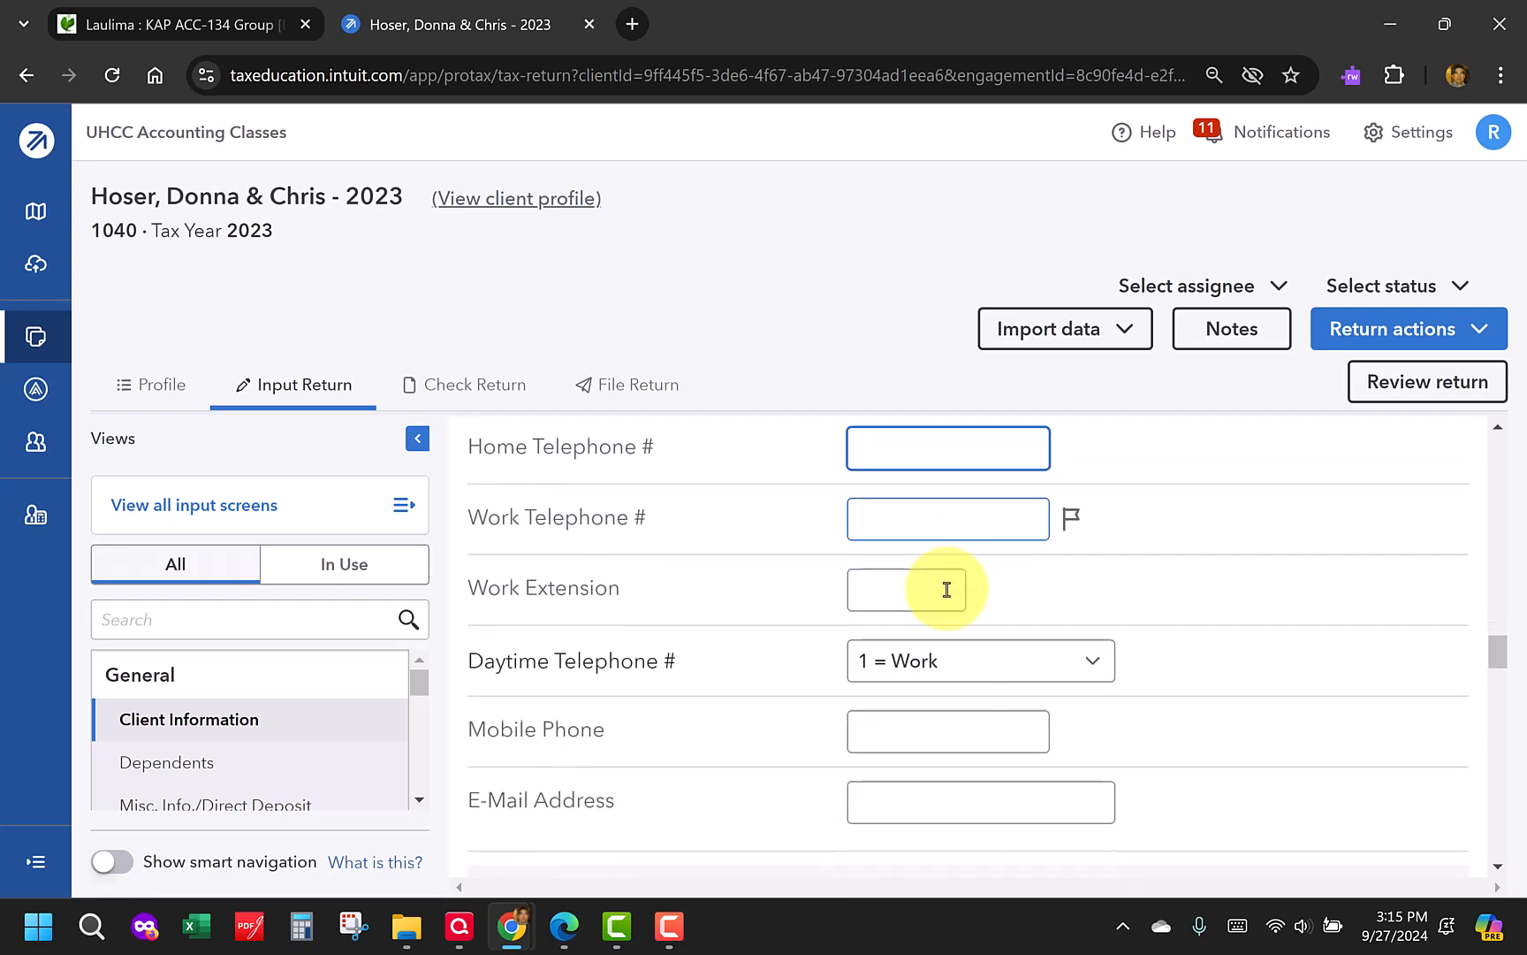
scroll(947, 589, "down", 8)
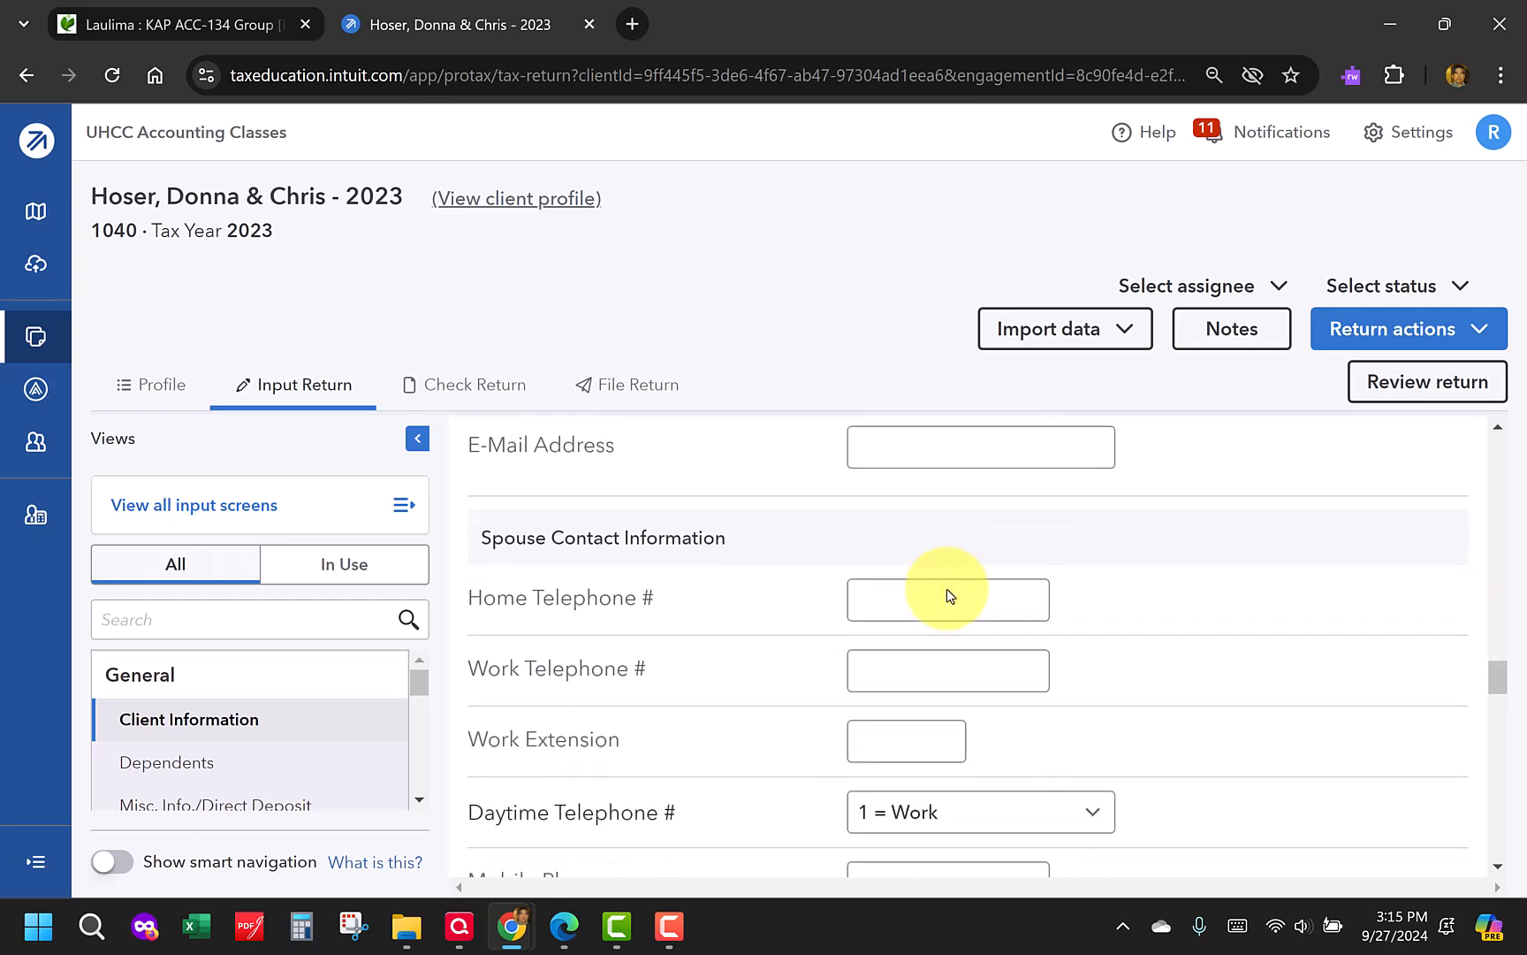
scroll(947, 594, "down", 1)
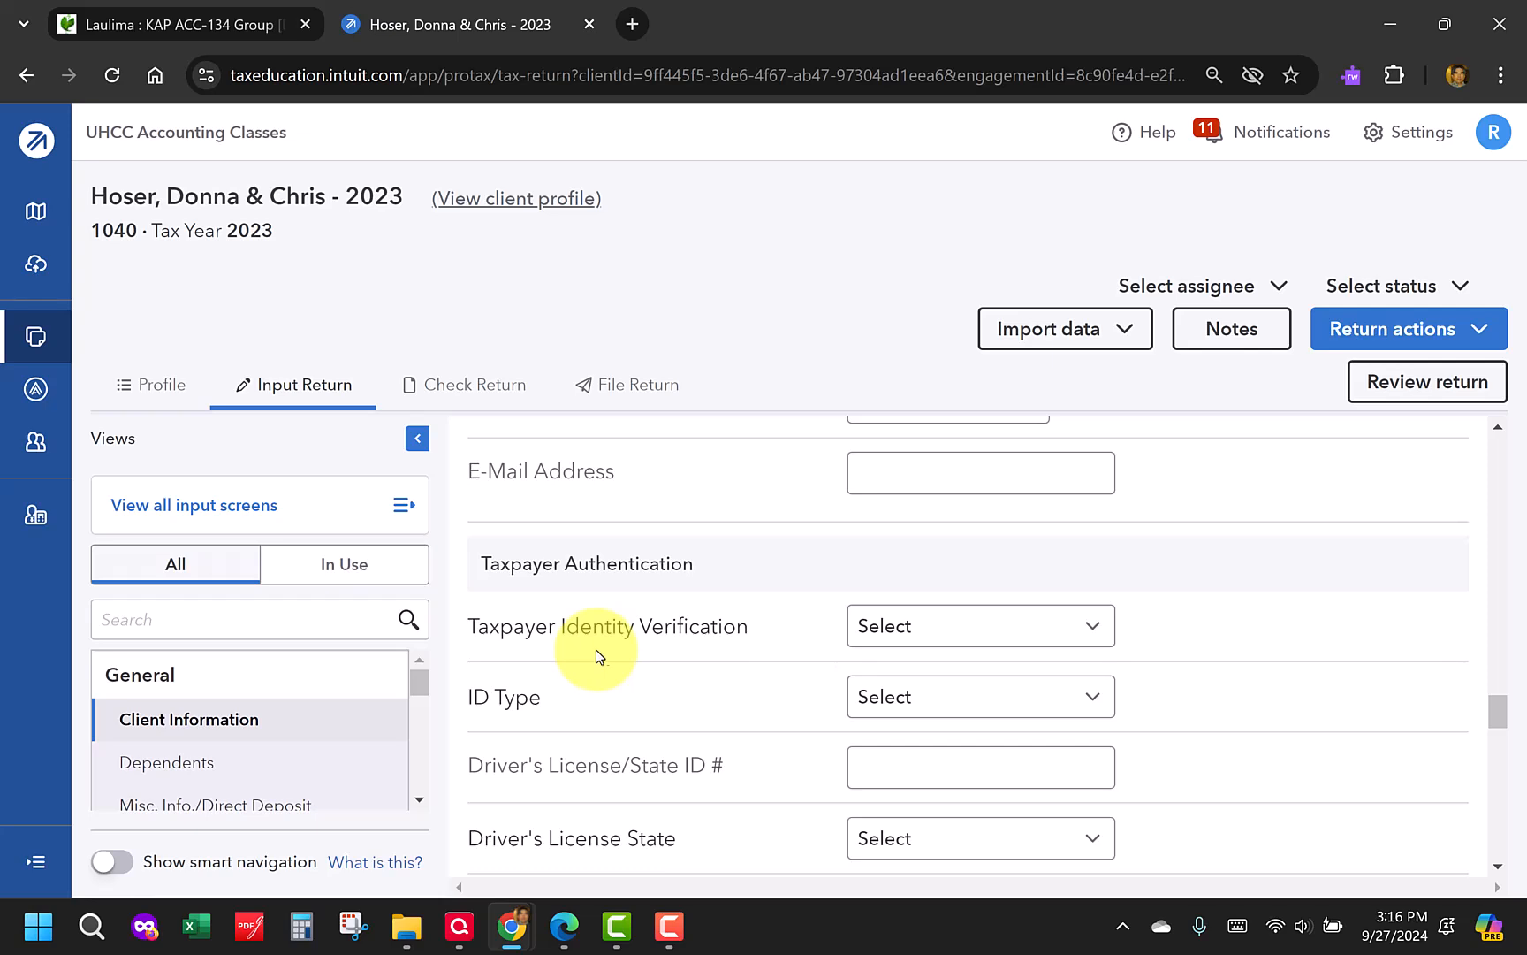
scroll(570, 729, "down", 3)
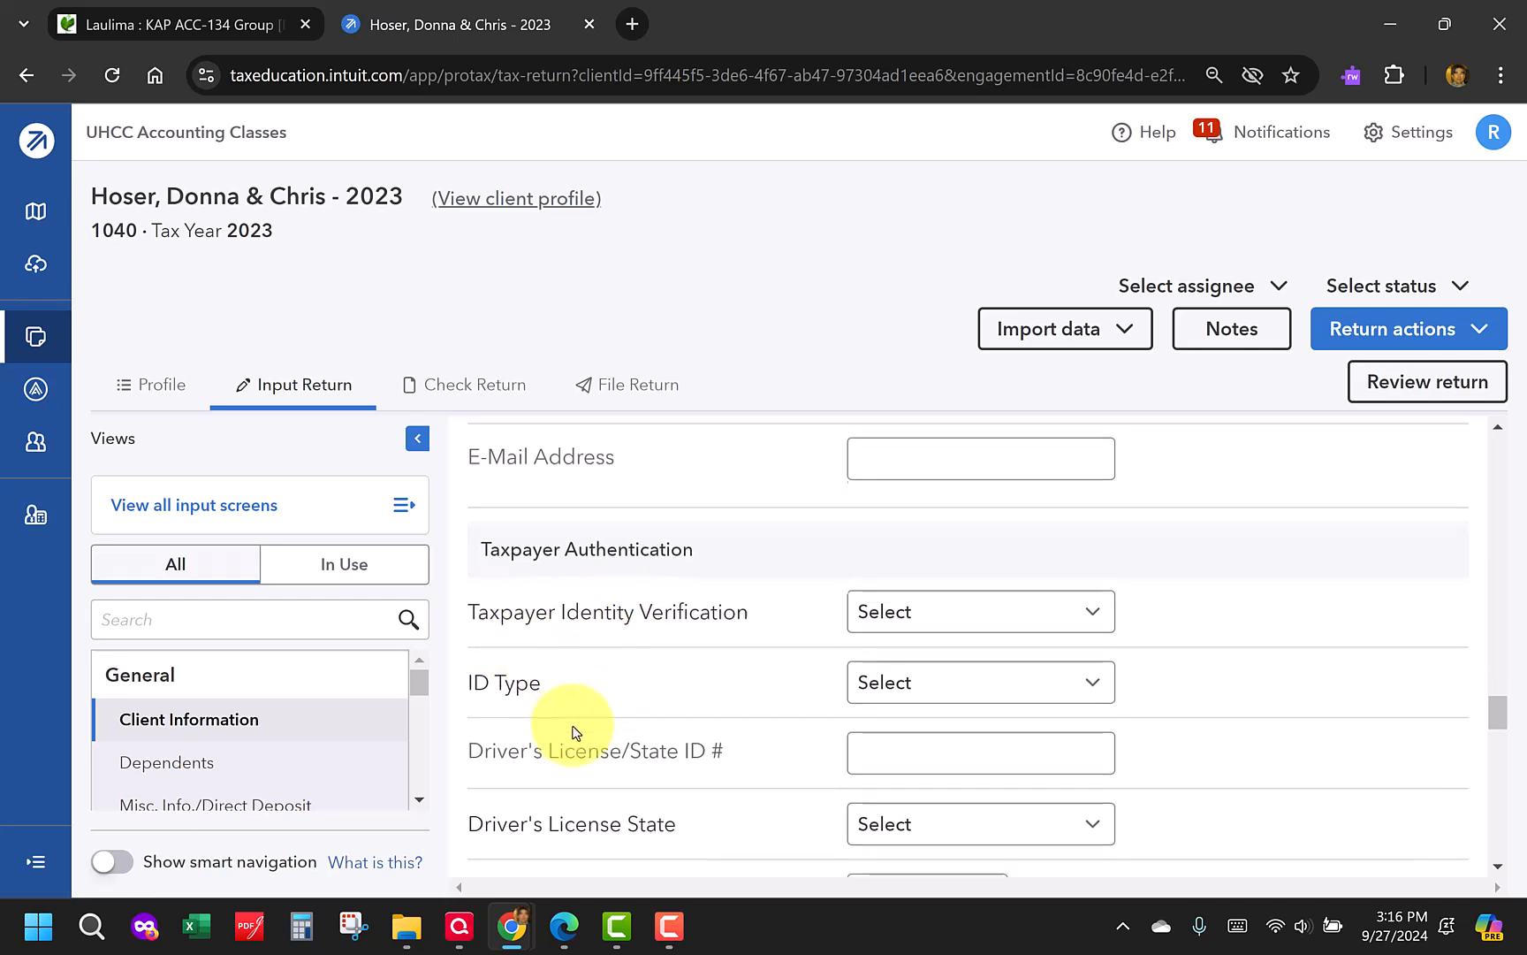
scroll(573, 726, "down", 2)
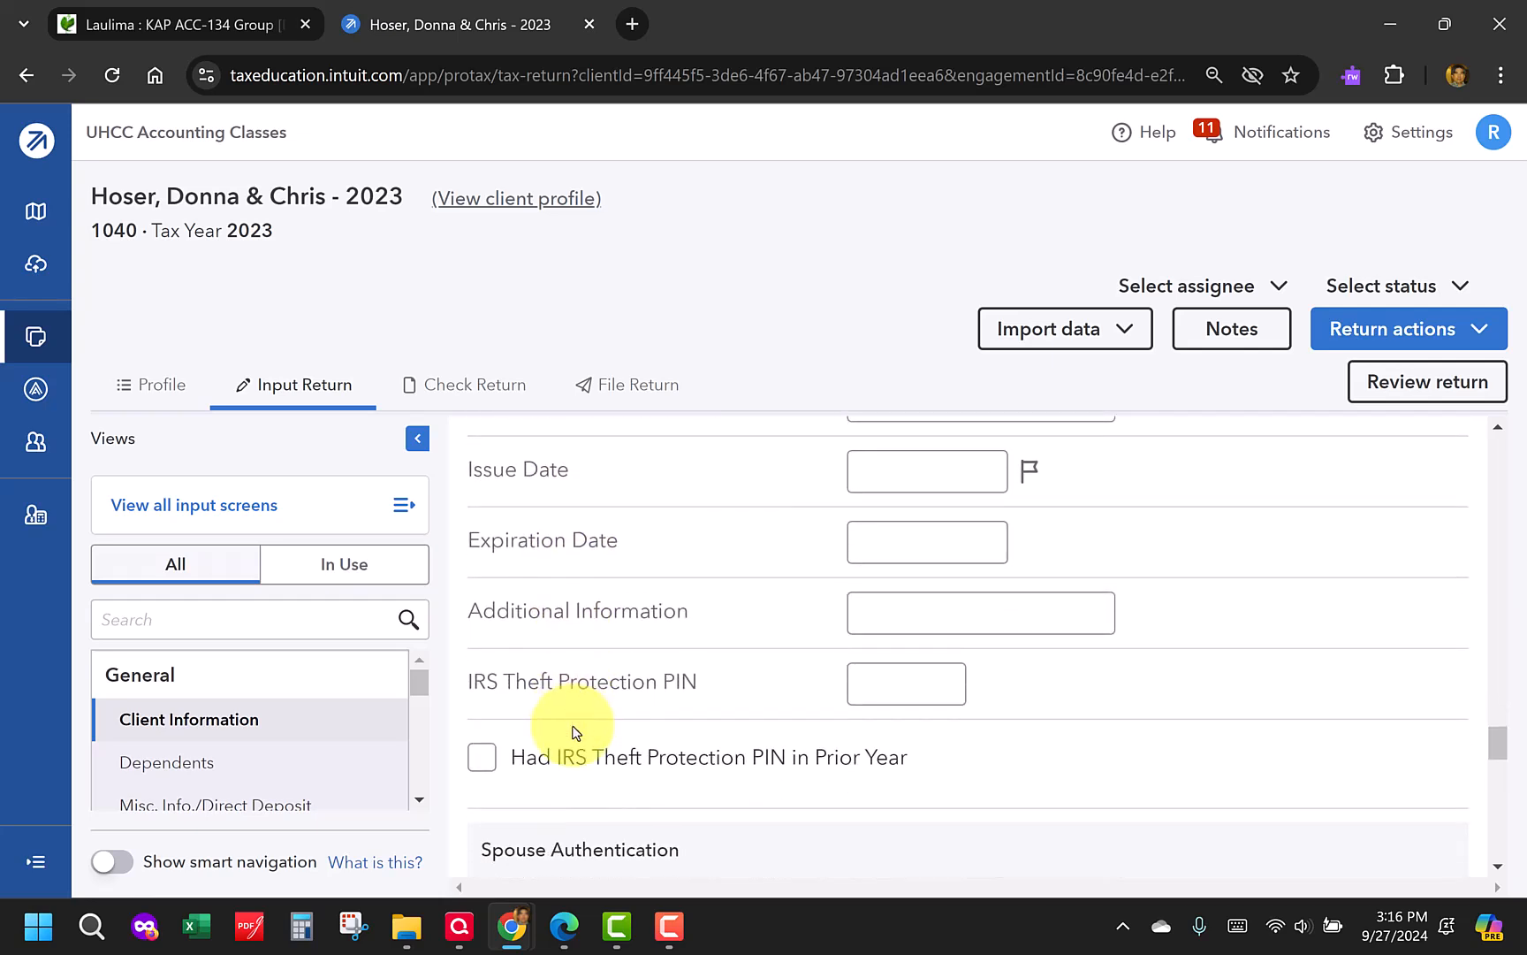
scroll(590, 517, "down", 1)
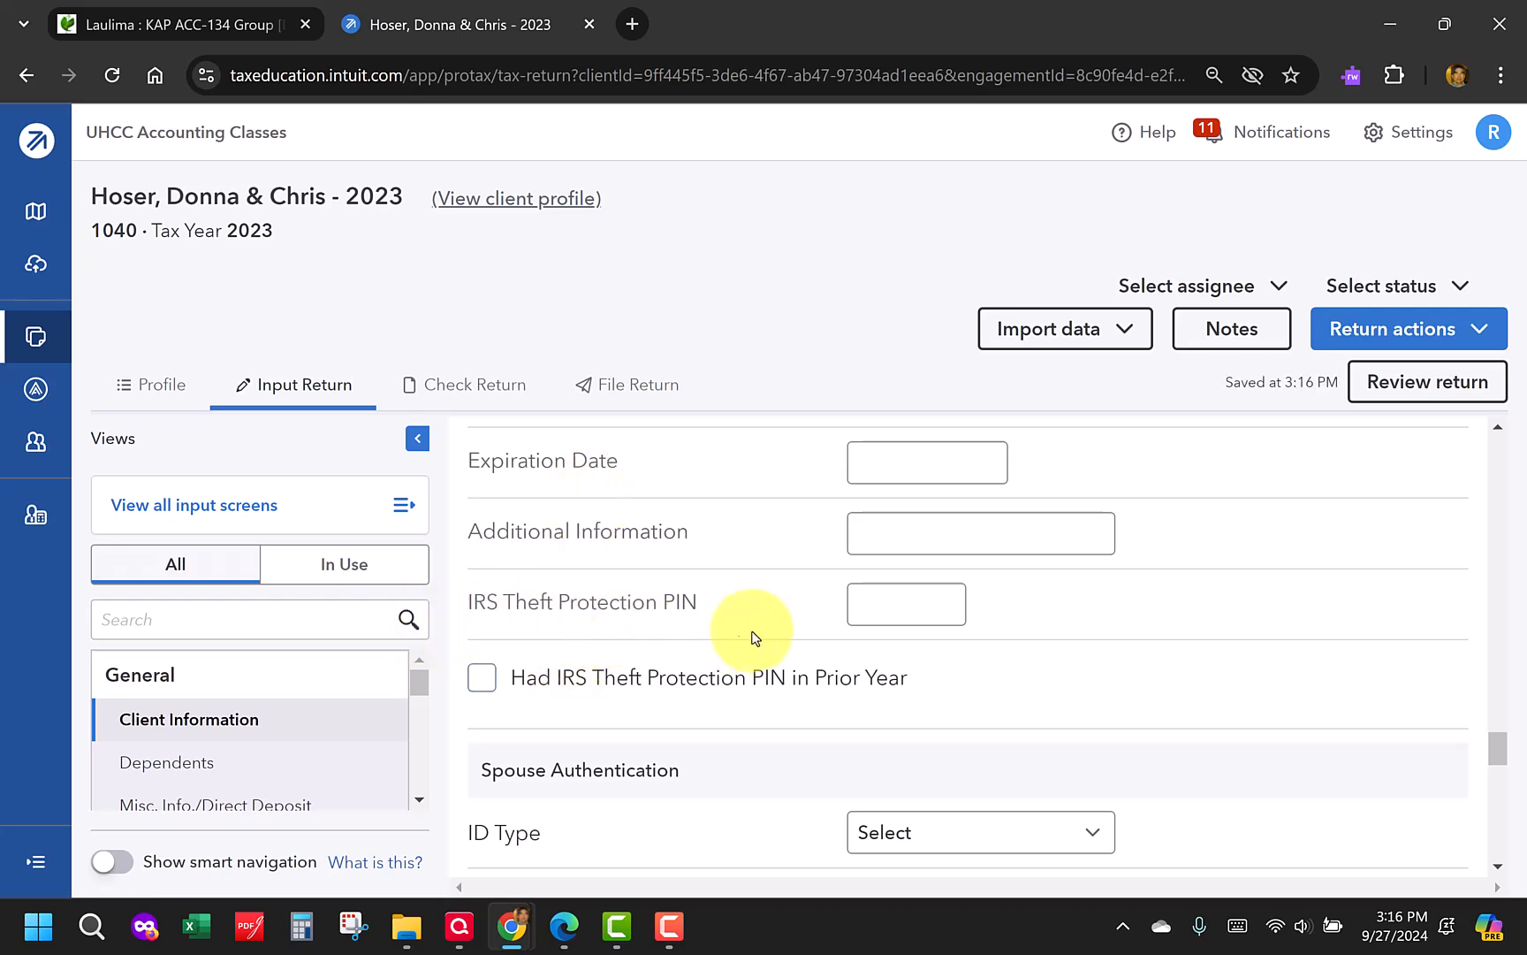
left_click(904, 601)
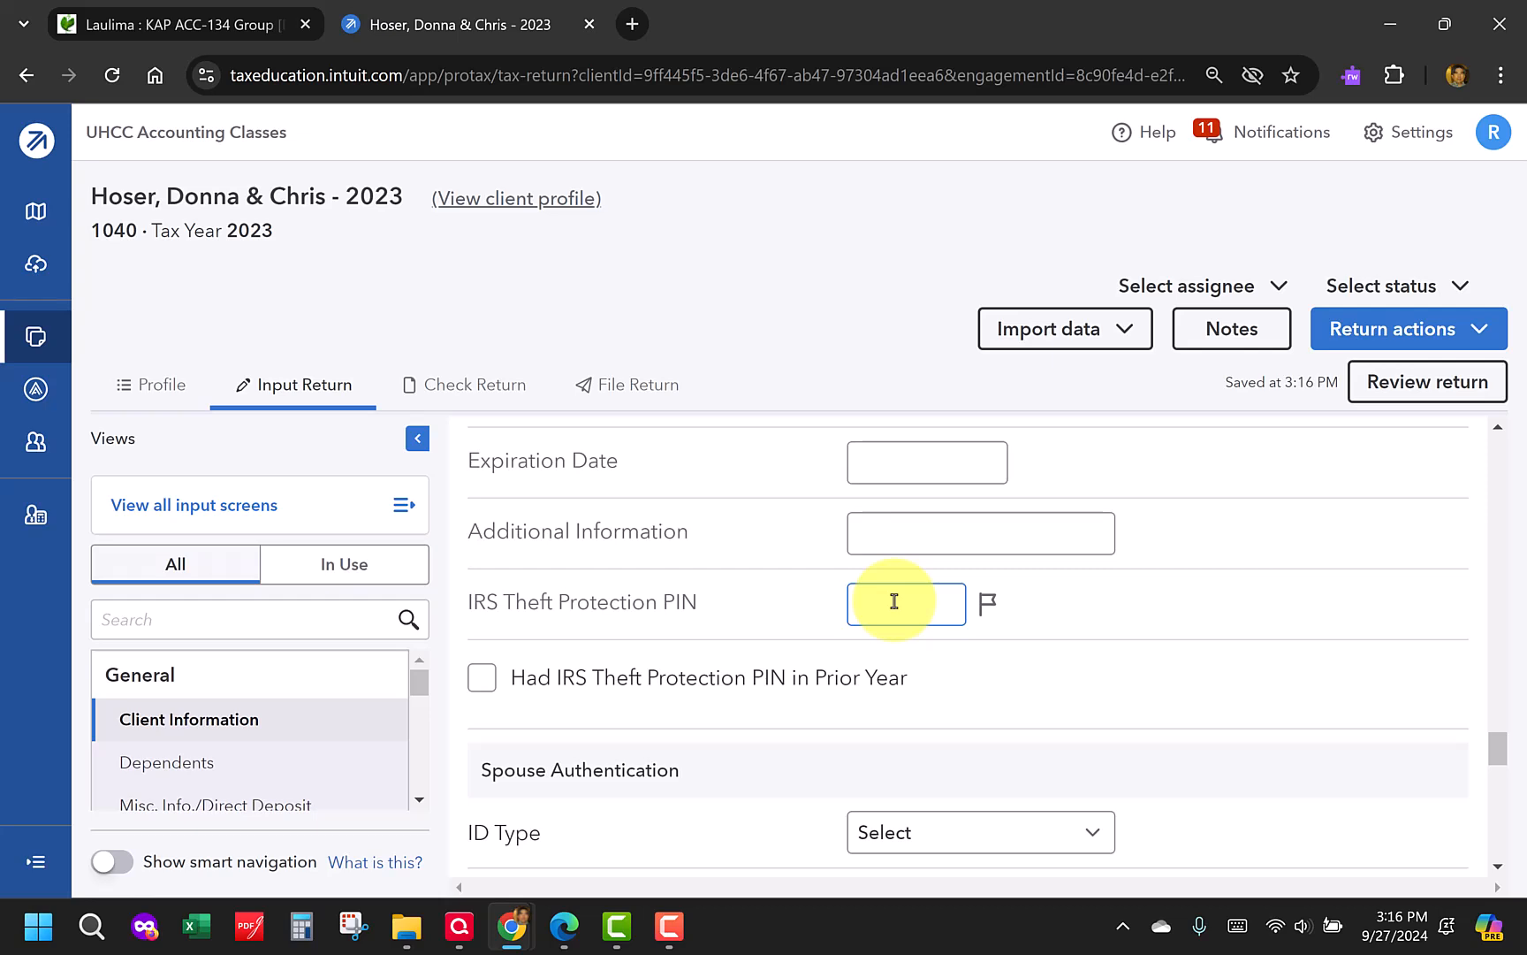
scroll(895, 601, "down", 7)
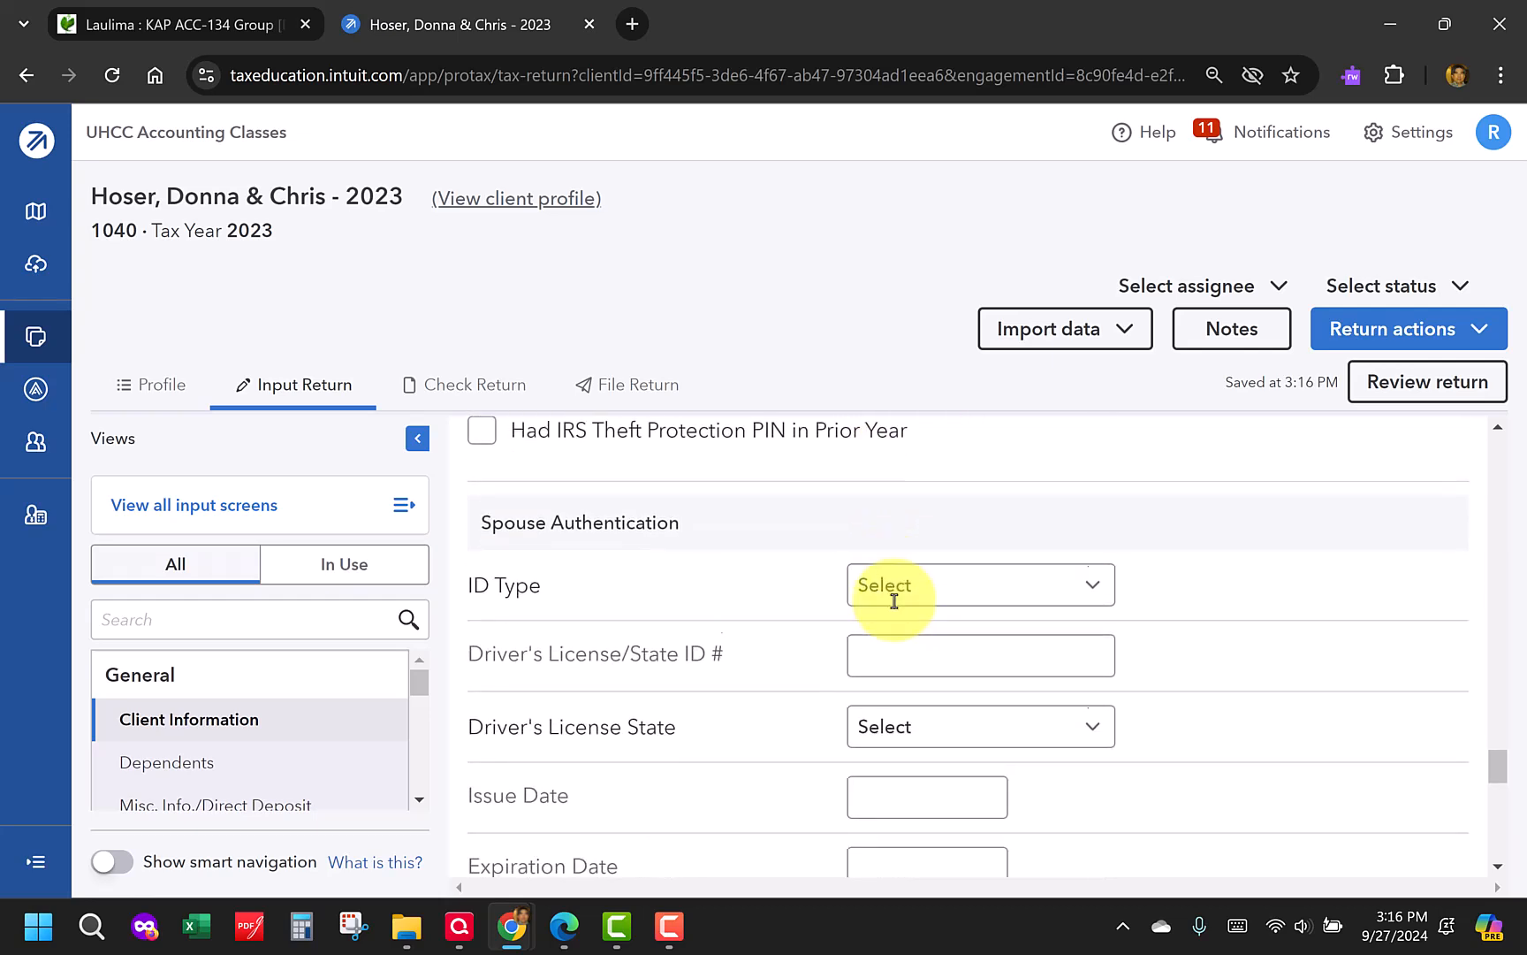
scroll(897, 608, "down", 7)
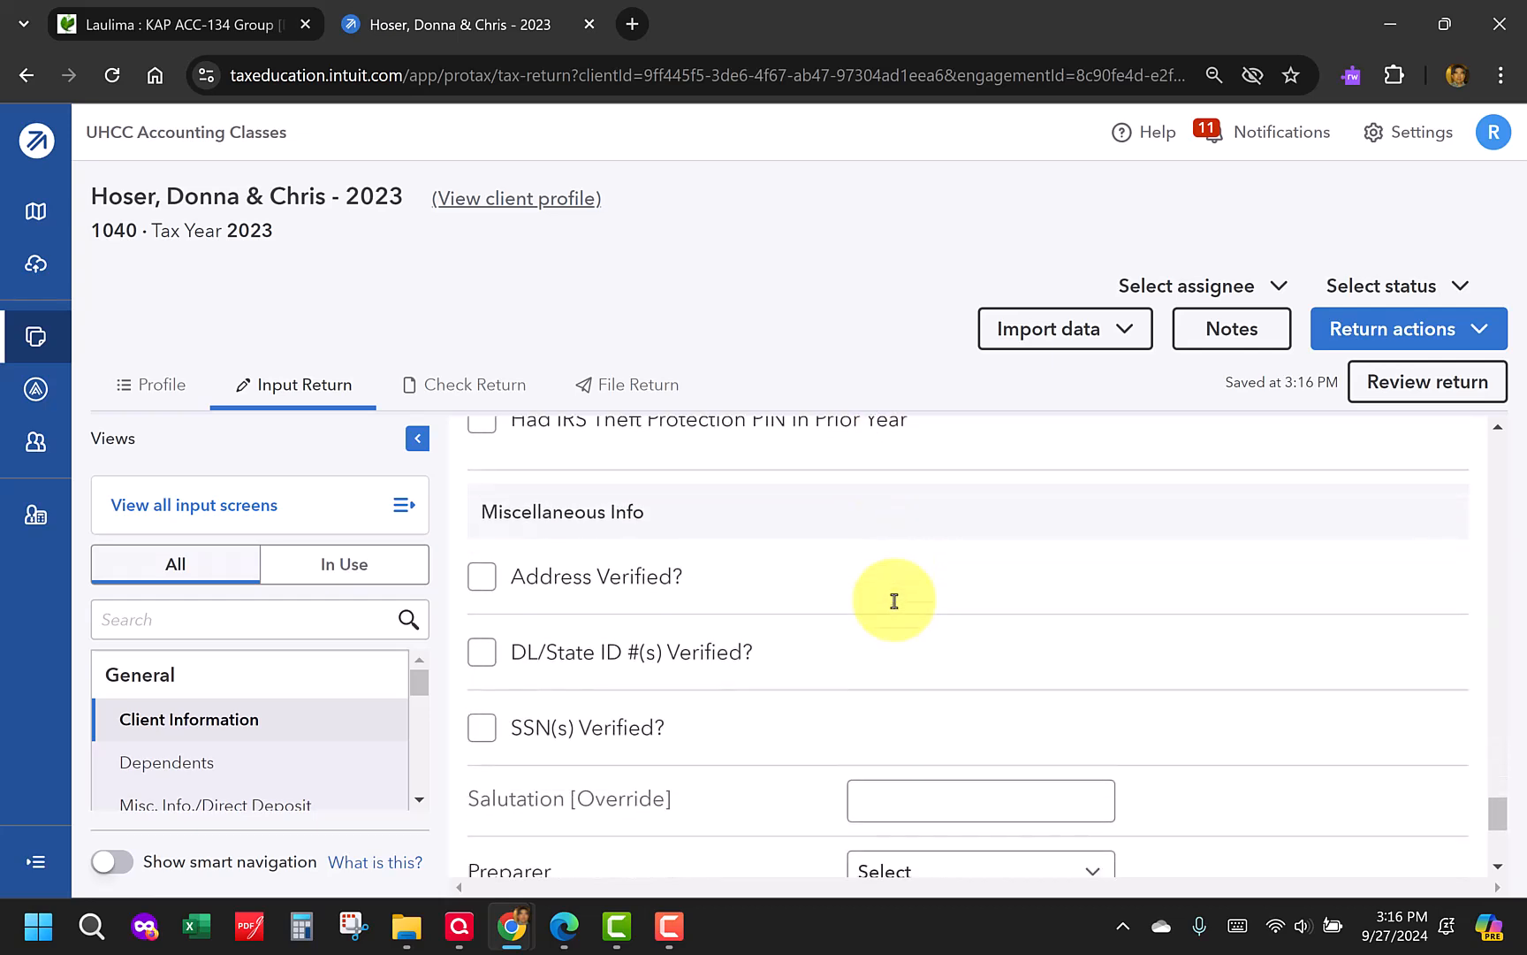
scroll(897, 608, "up", 2)
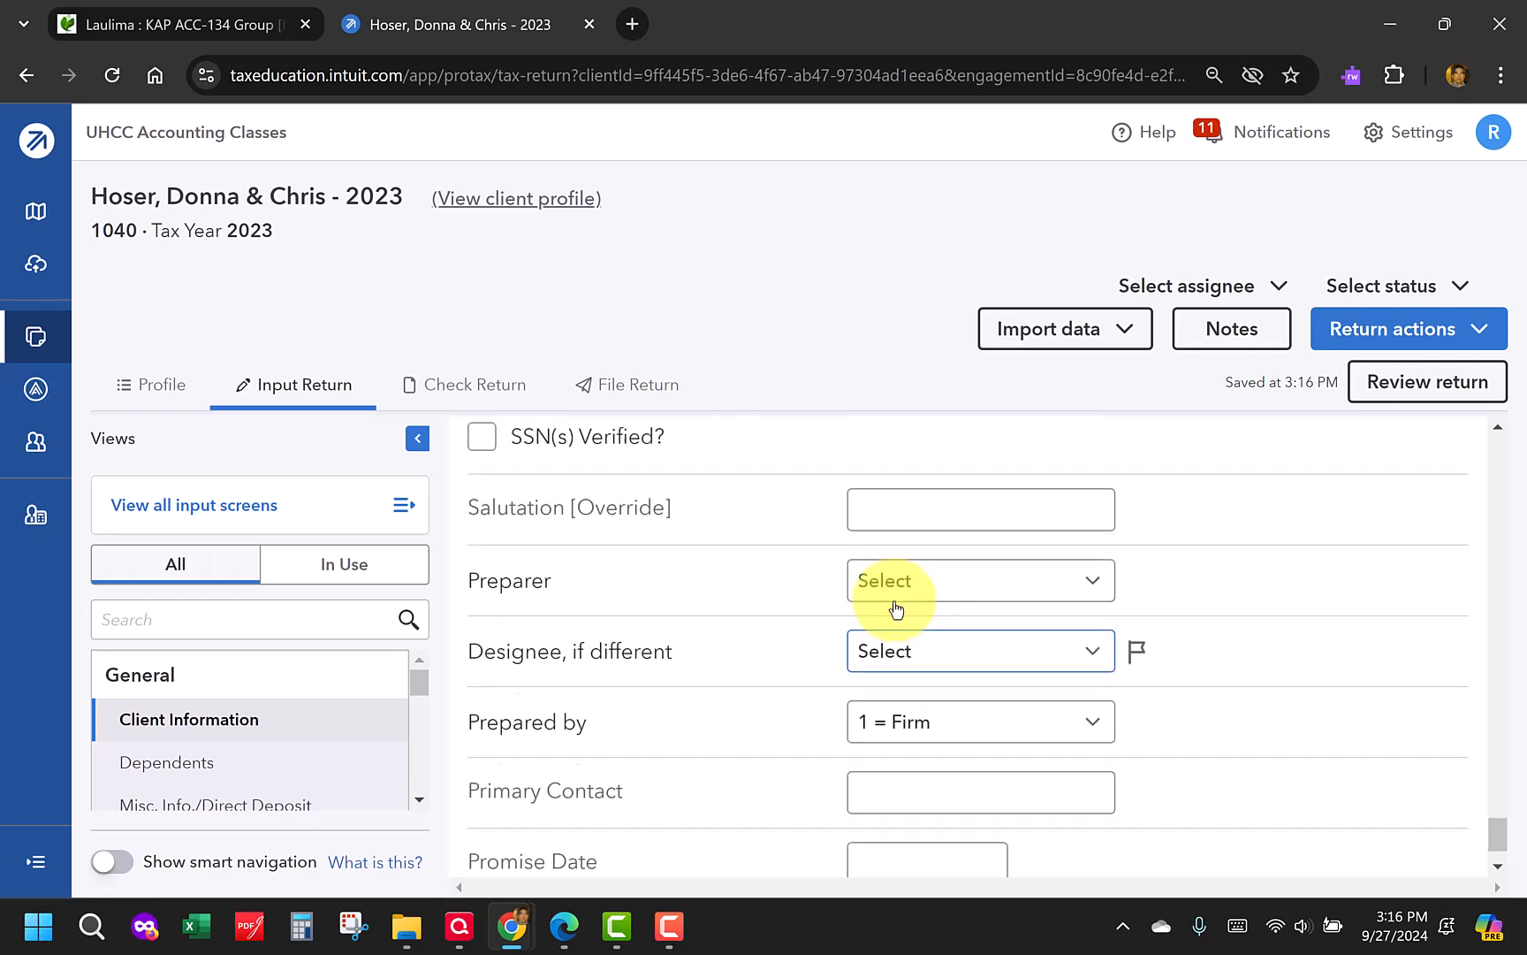
scroll(898, 607, "down", 1)
scroll(896, 607, "down", 1)
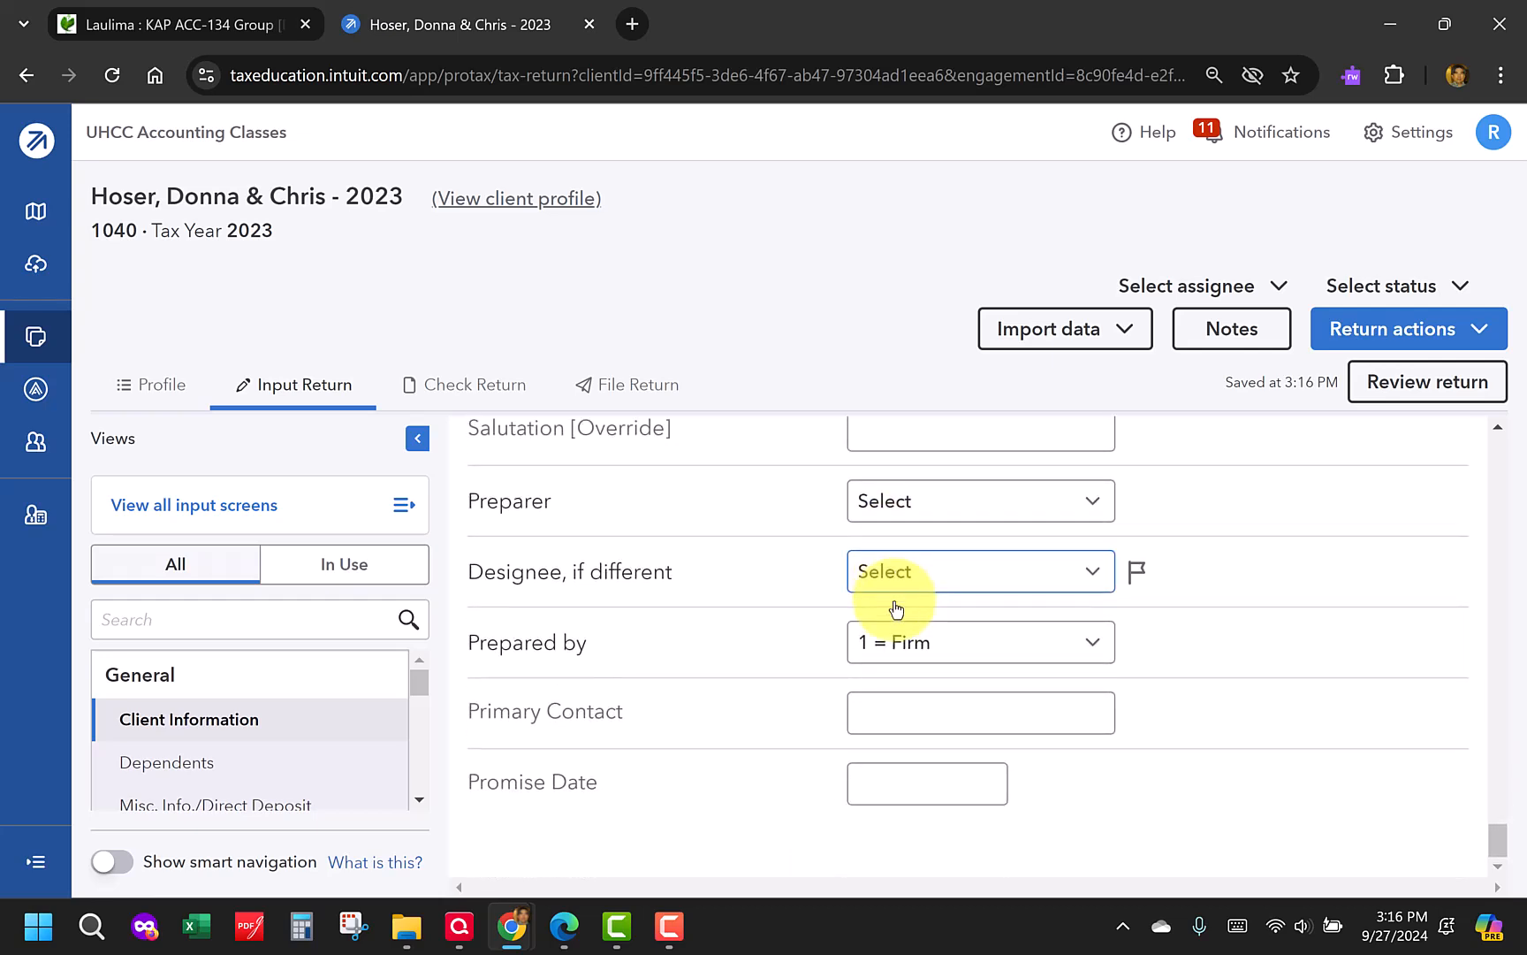
scroll(895, 608, "up", 5)
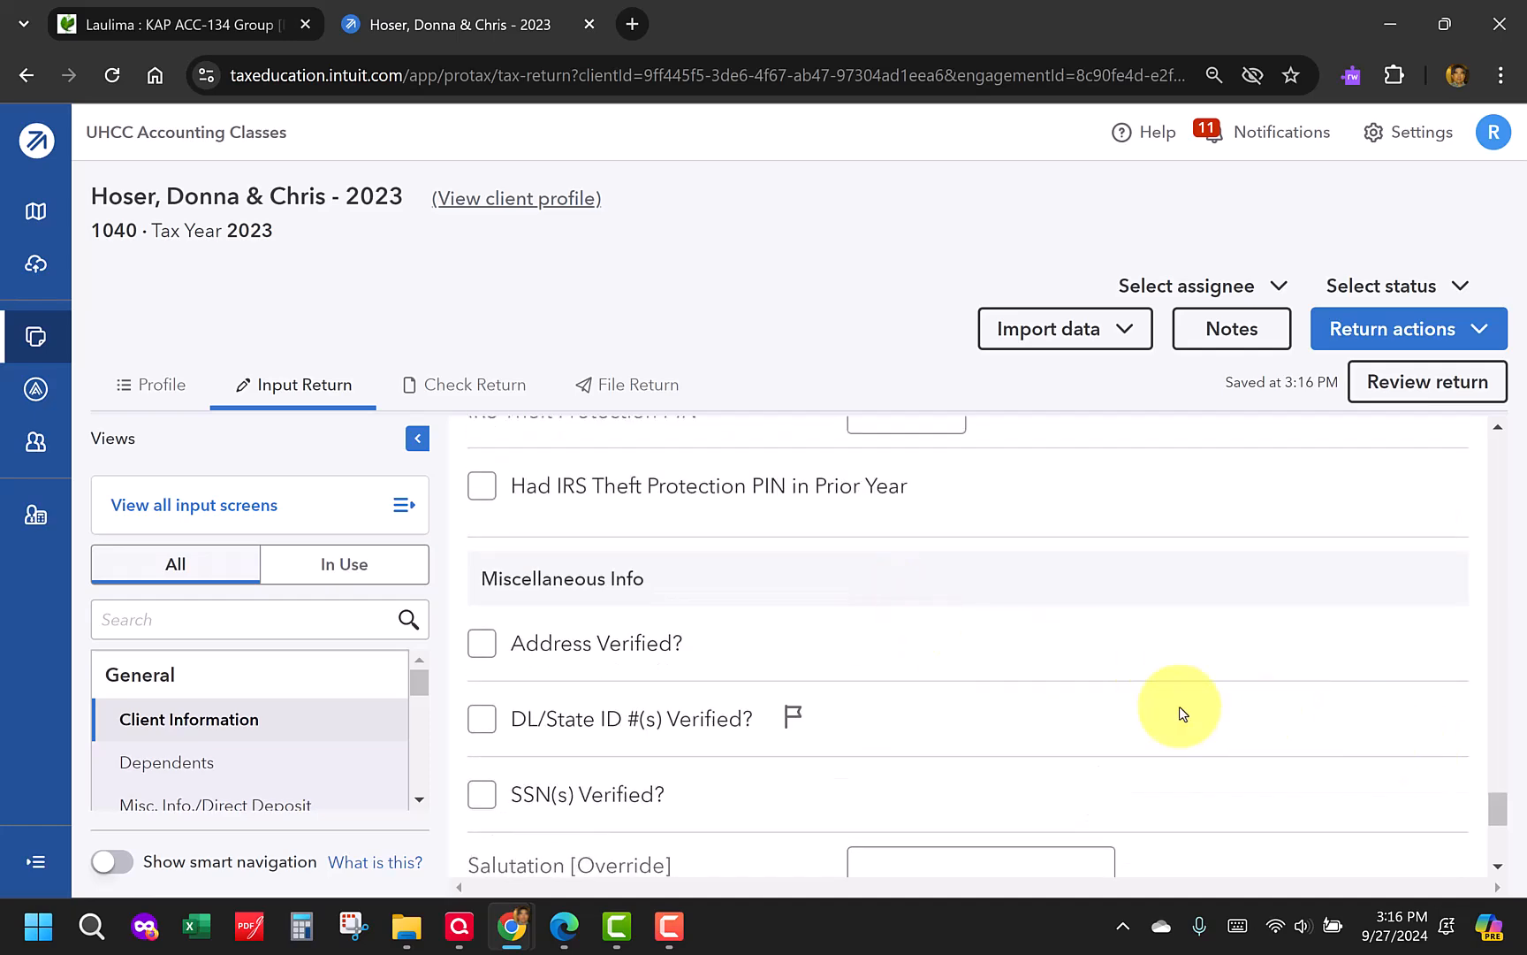
left_click_drag(1505, 811, 1473, 427)
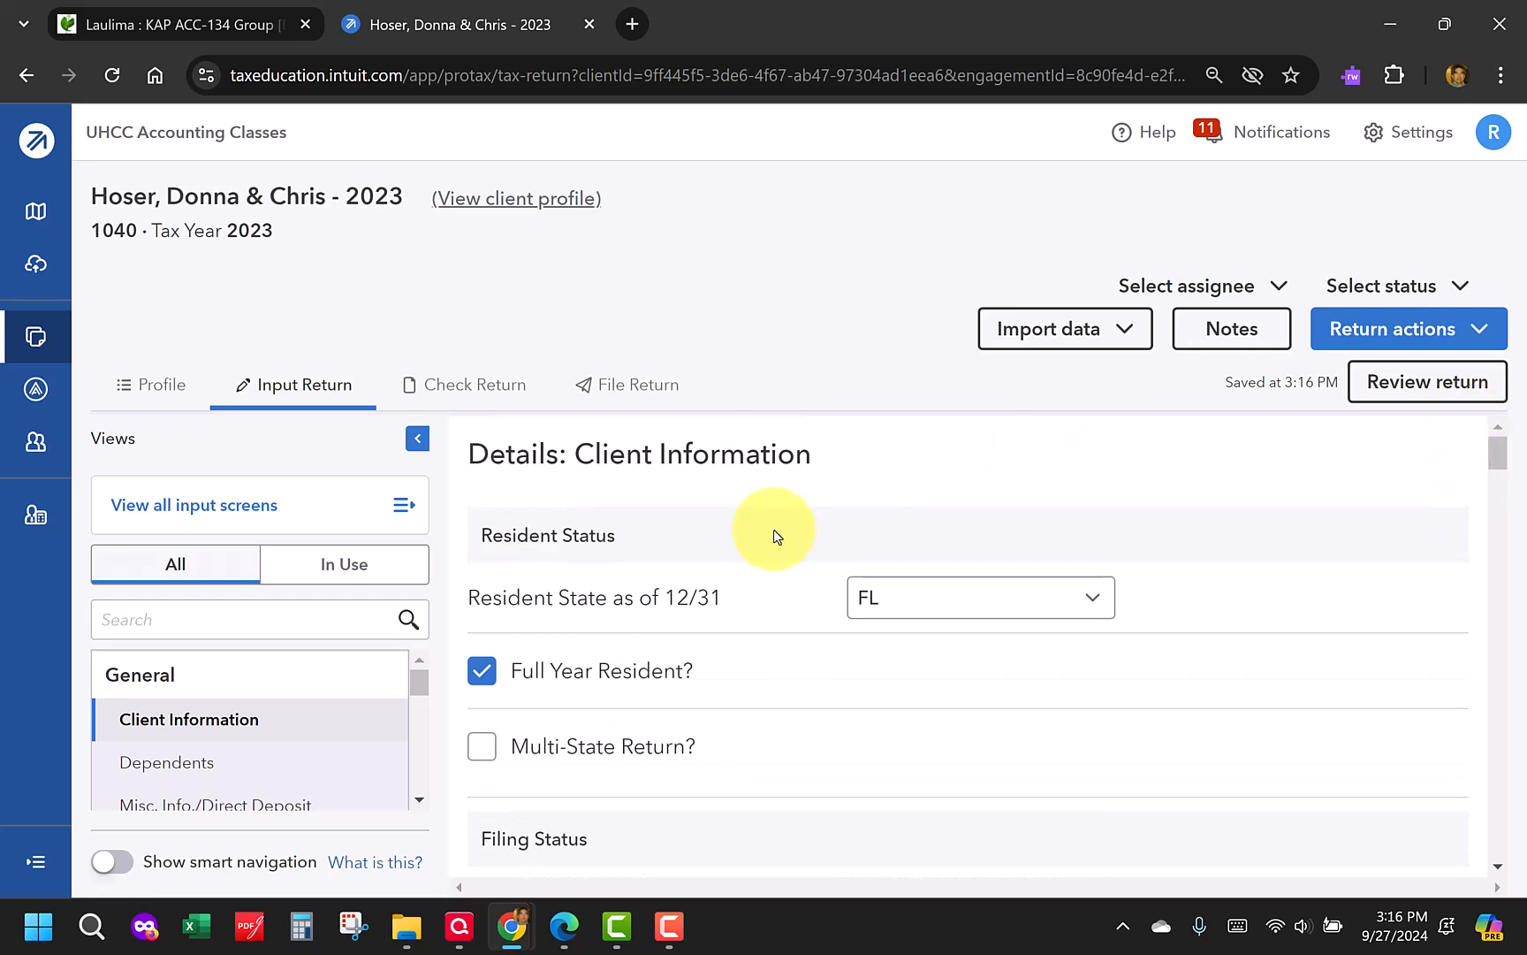
Check the Dependents screen, which has no entries
scroll(777, 535, "down", 1)
scroll(743, 541, "up", 1)
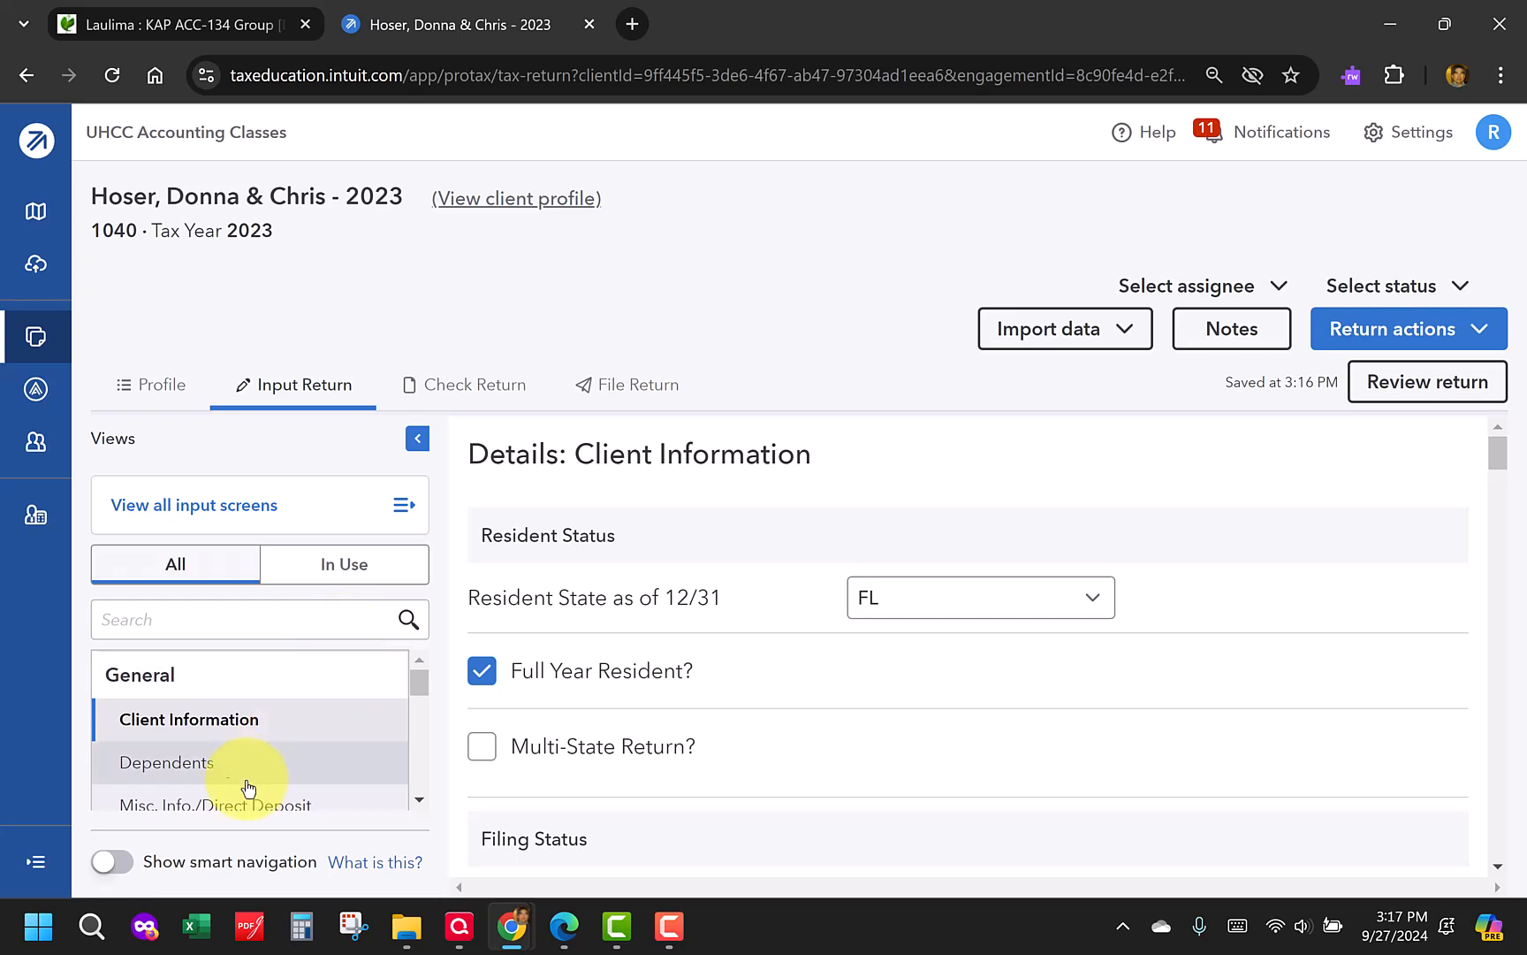
left_click(188, 772)
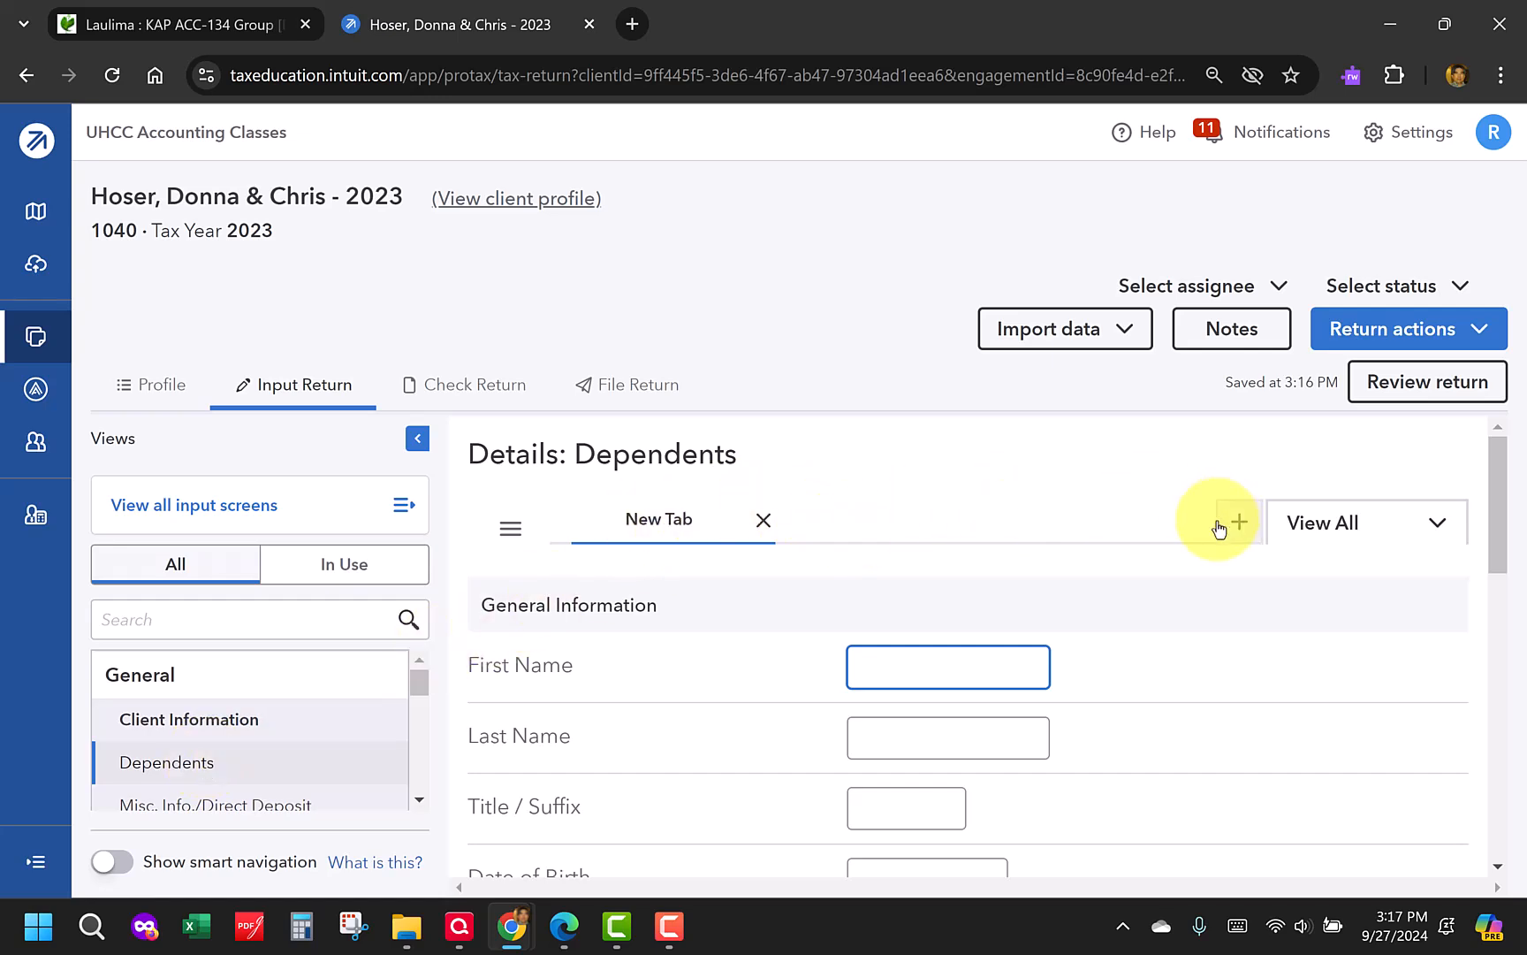
scroll(1169, 593, "down", 7)
scroll(1171, 594, "down", 2)
scroll(1171, 594, "up", 2)
scroll(1169, 593, "up", 2)
scroll(367, 725, "down", 2)
Bring up the Misc. Info./Direct Deposit screen and look through its blank Miscellaneous fields
left_click(349, 736)
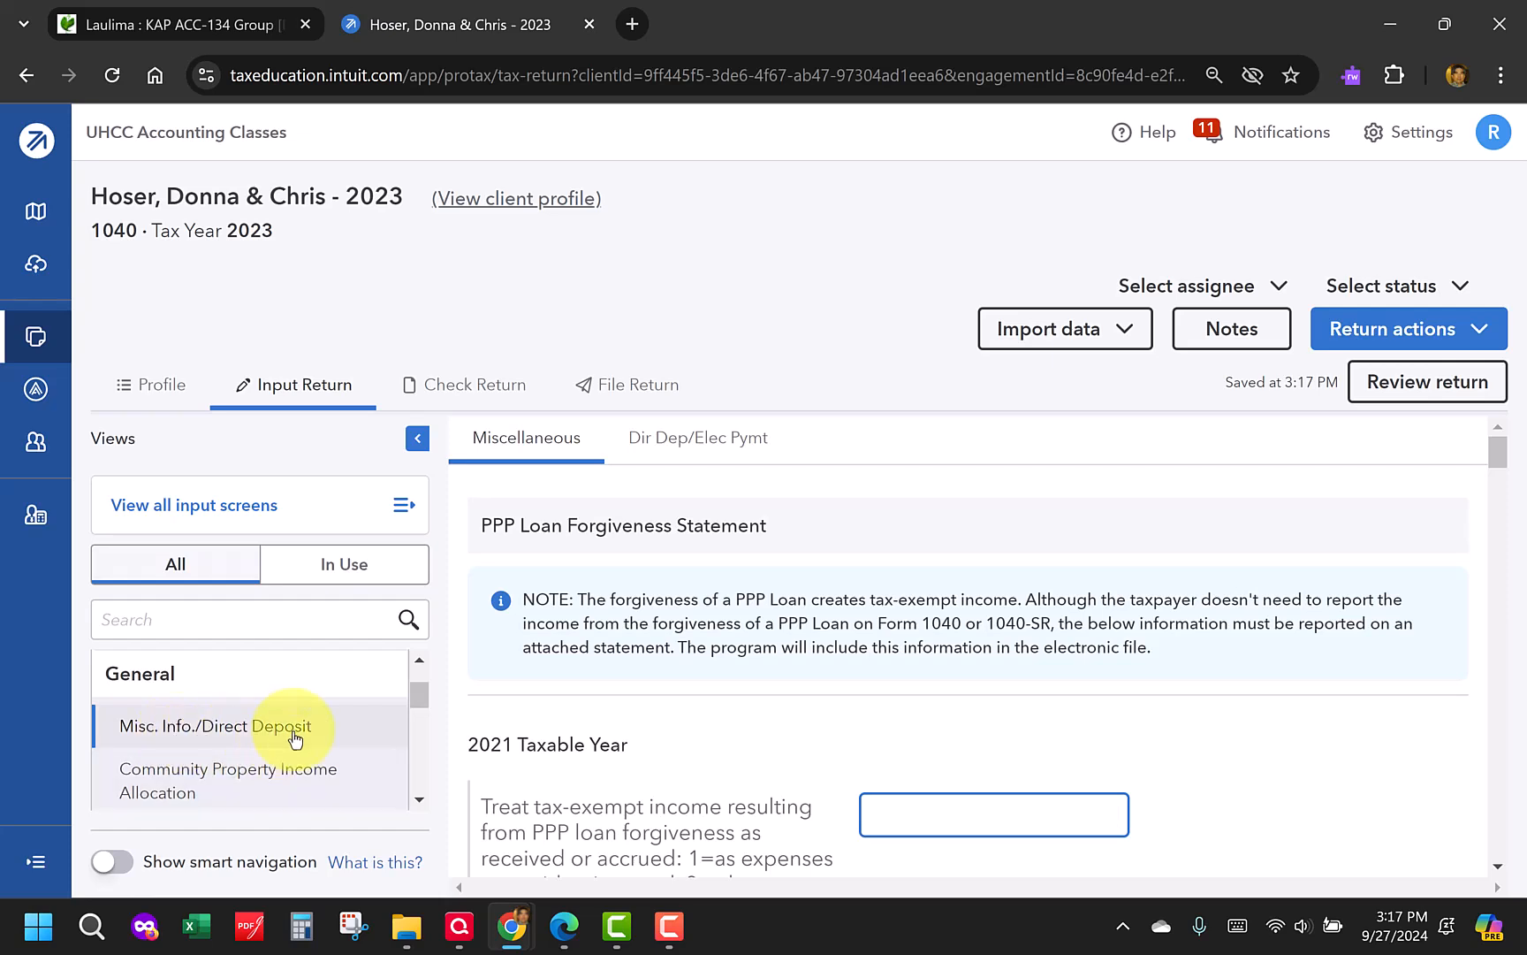
scroll(569, 726, "down", 3)
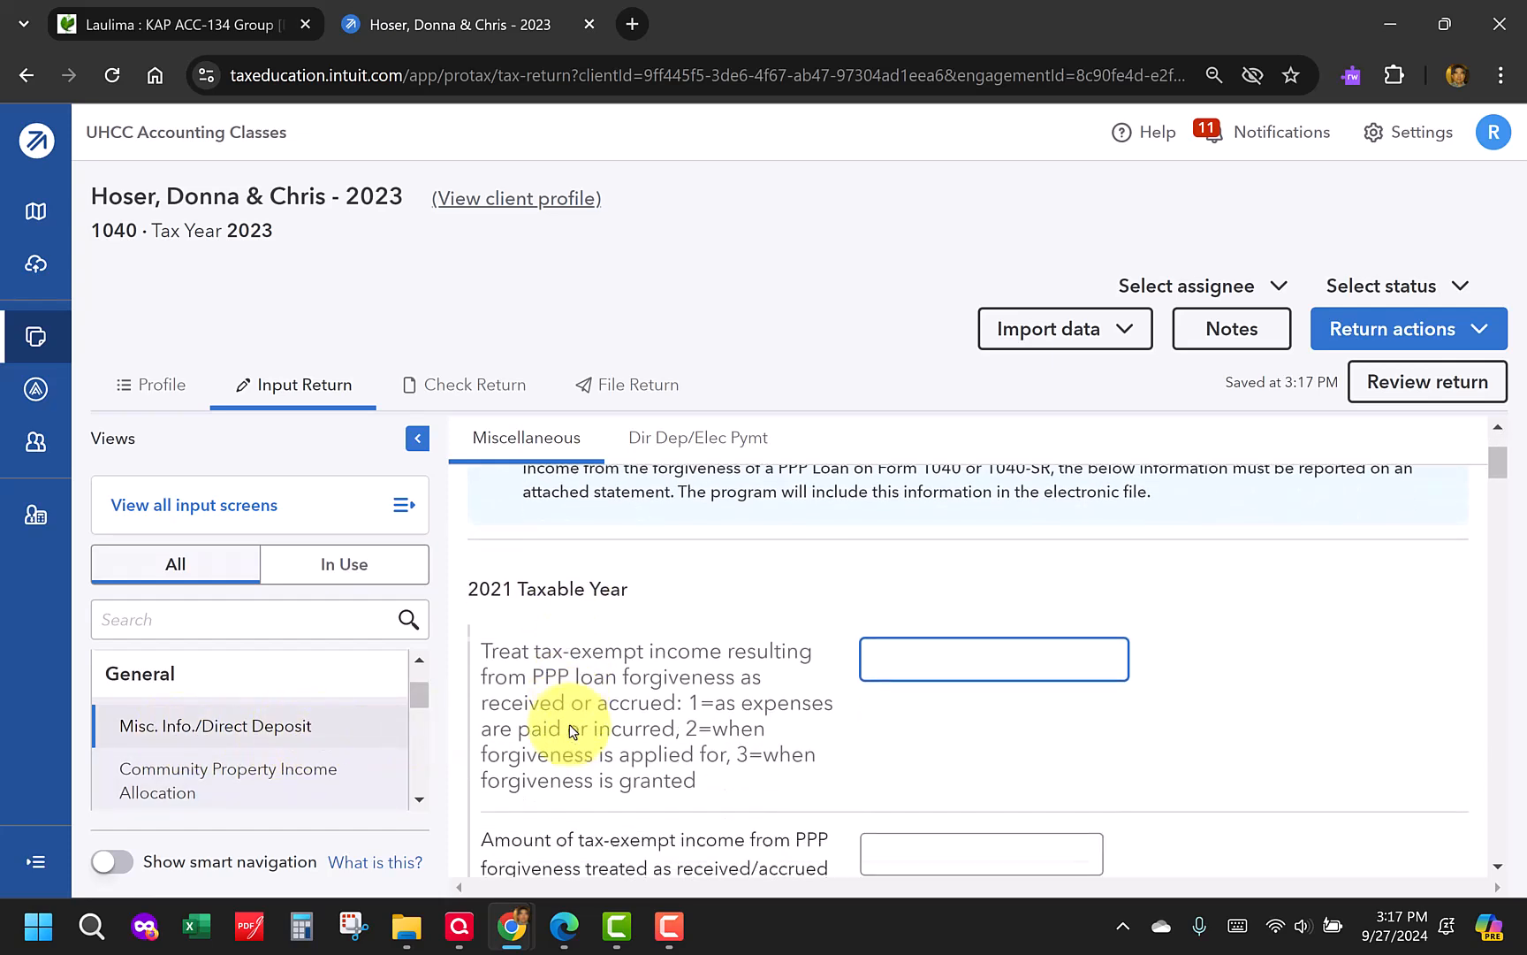
scroll(569, 724, "down", 4)
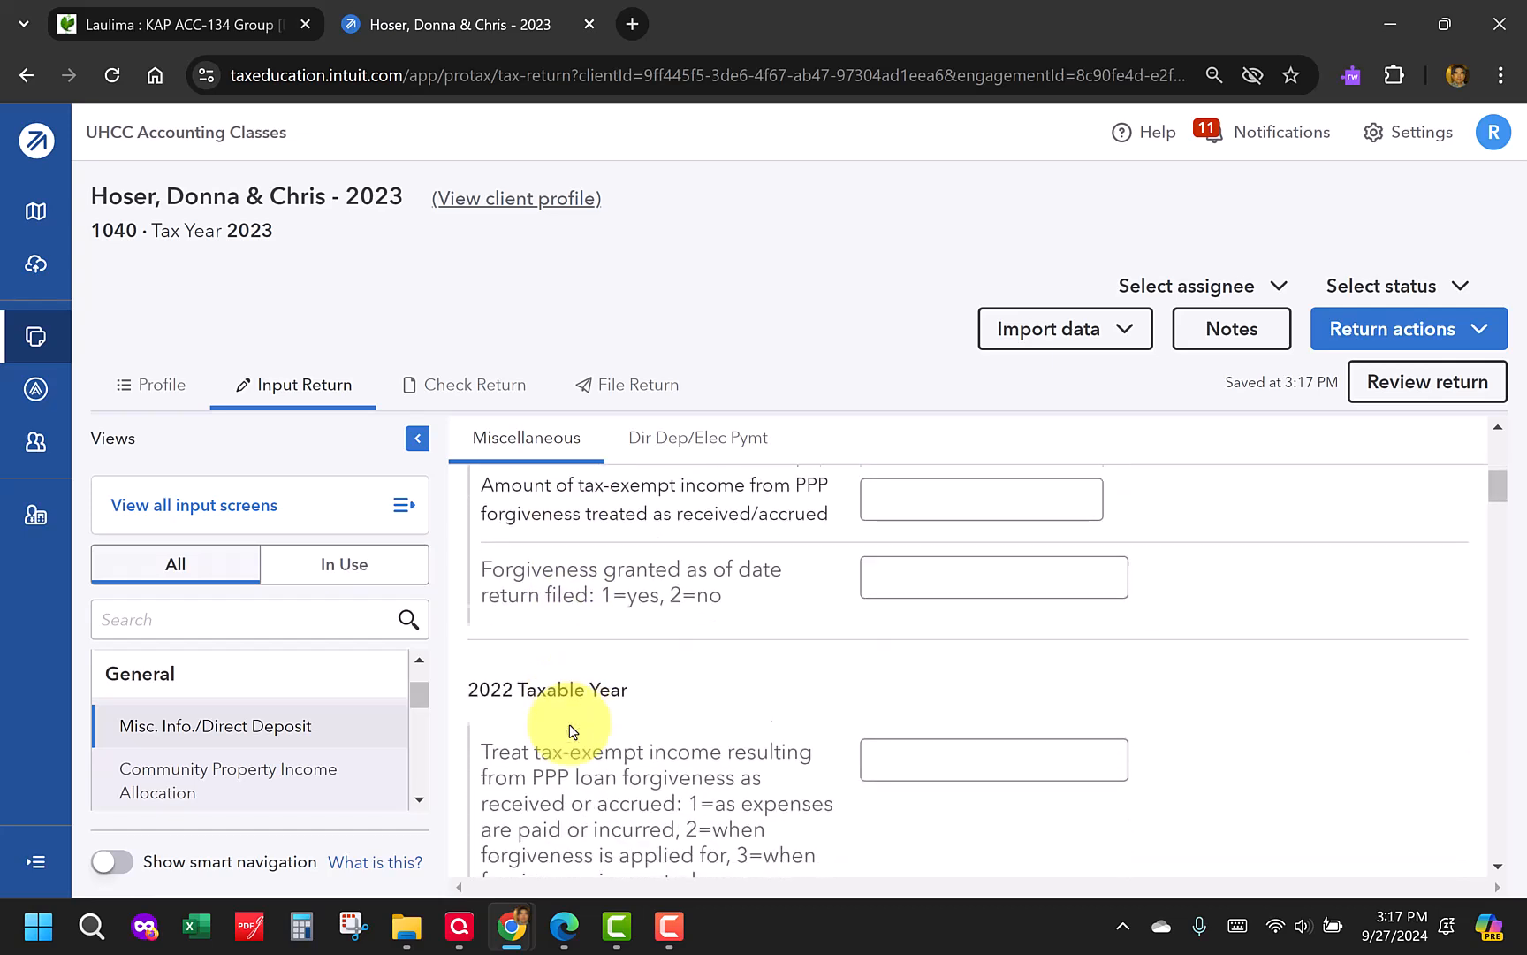
scroll(569, 724, "down", 4)
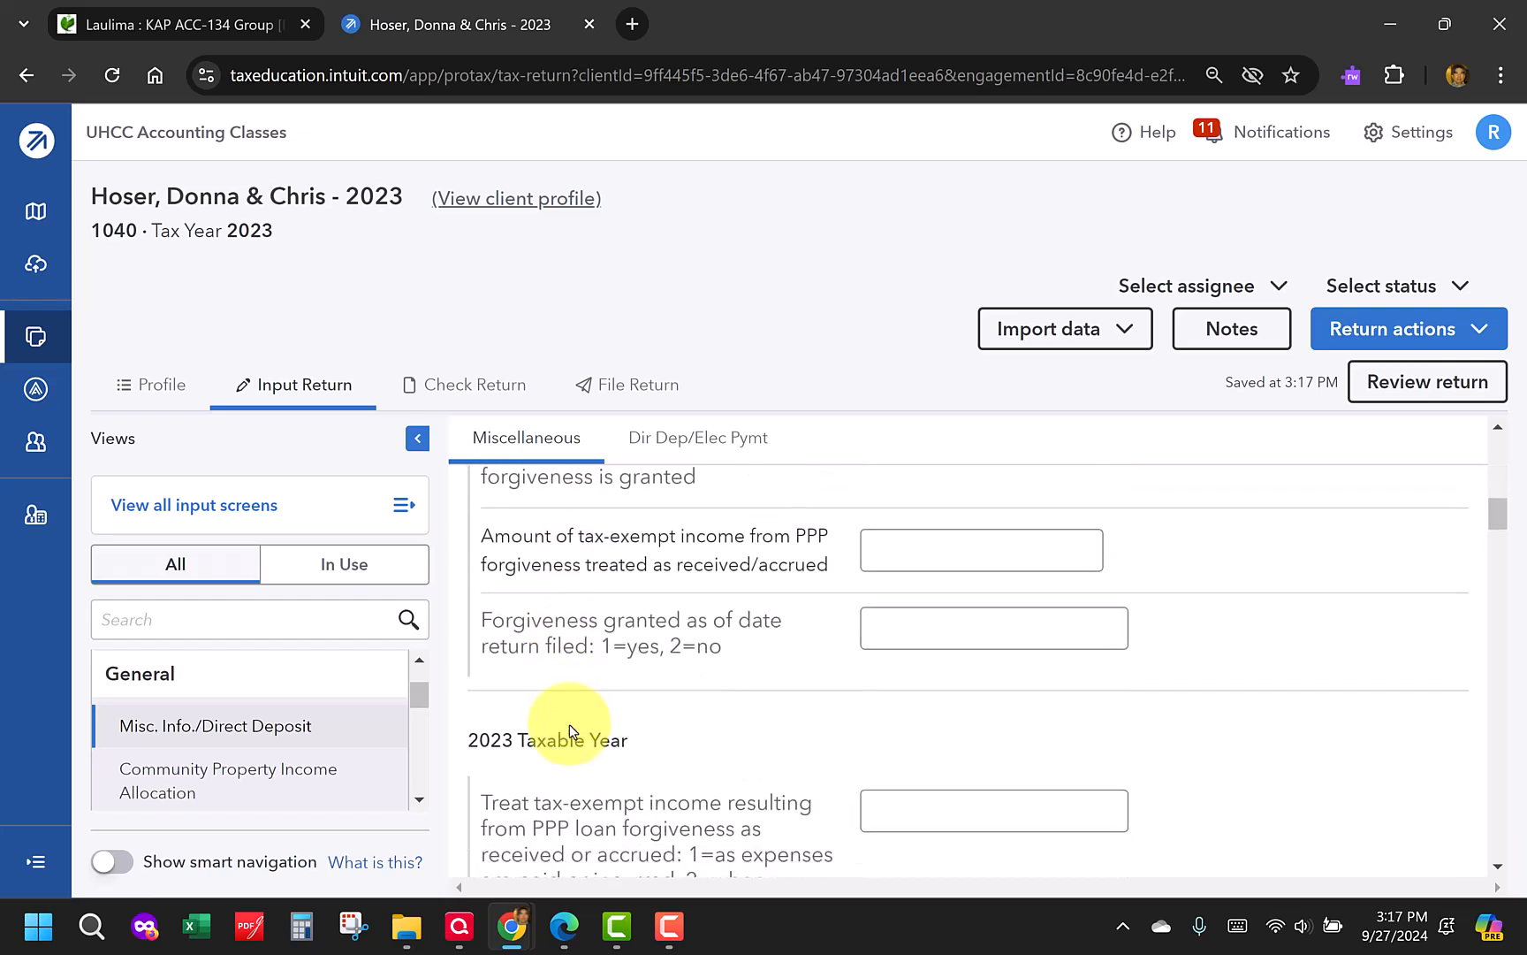
scroll(569, 724, "down", 1)
scroll(569, 724, "down", 2)
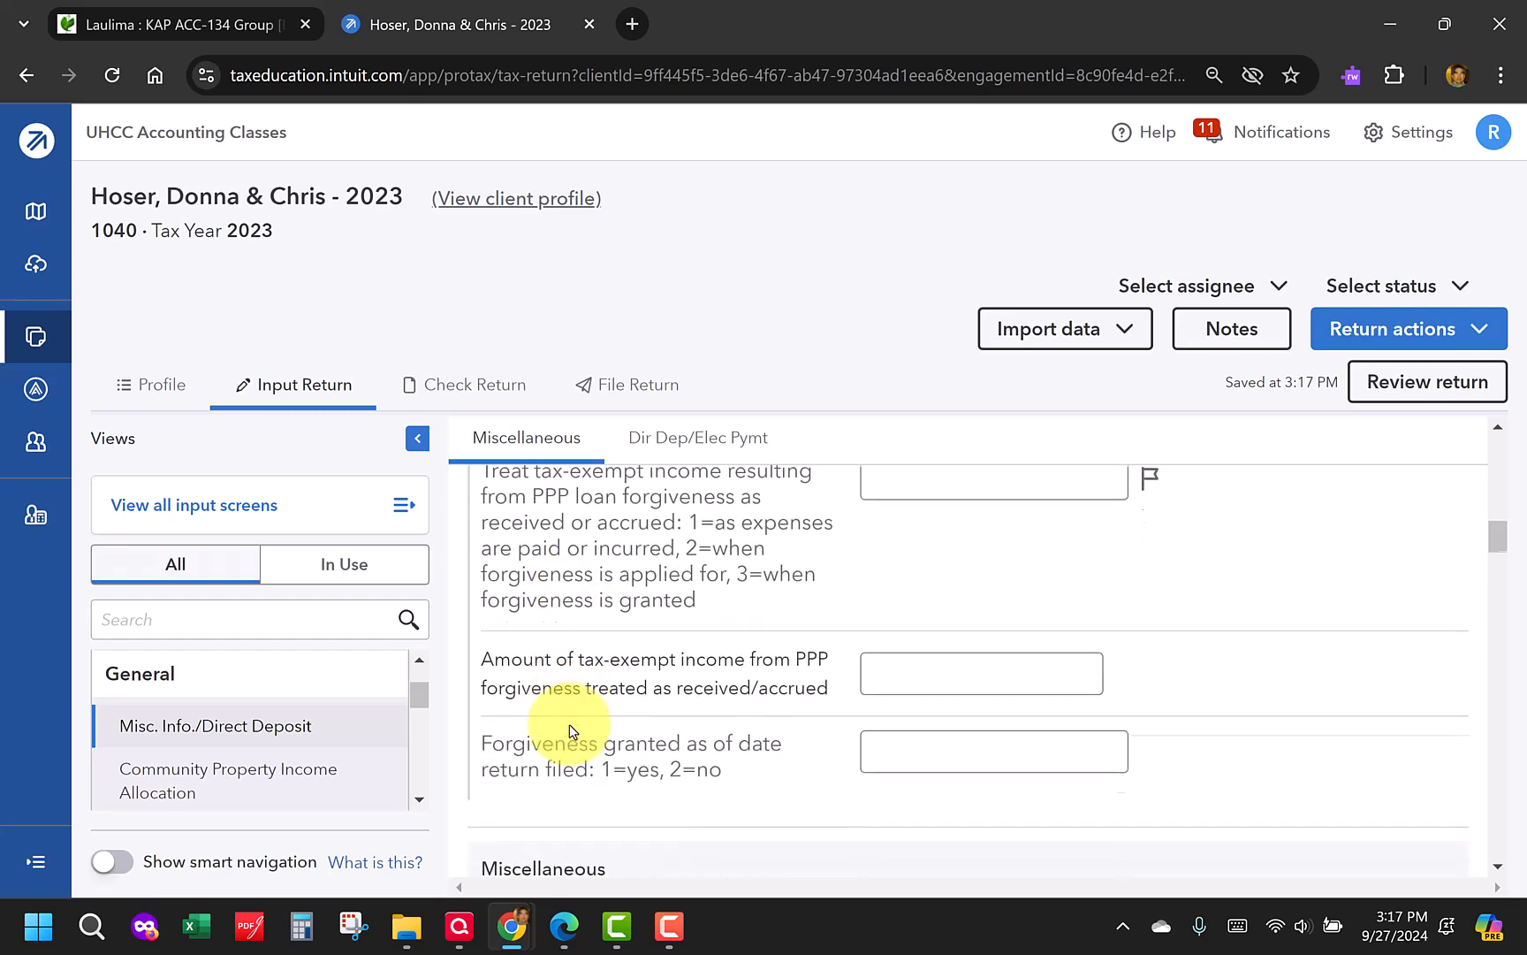
scroll(570, 724, "down", 1)
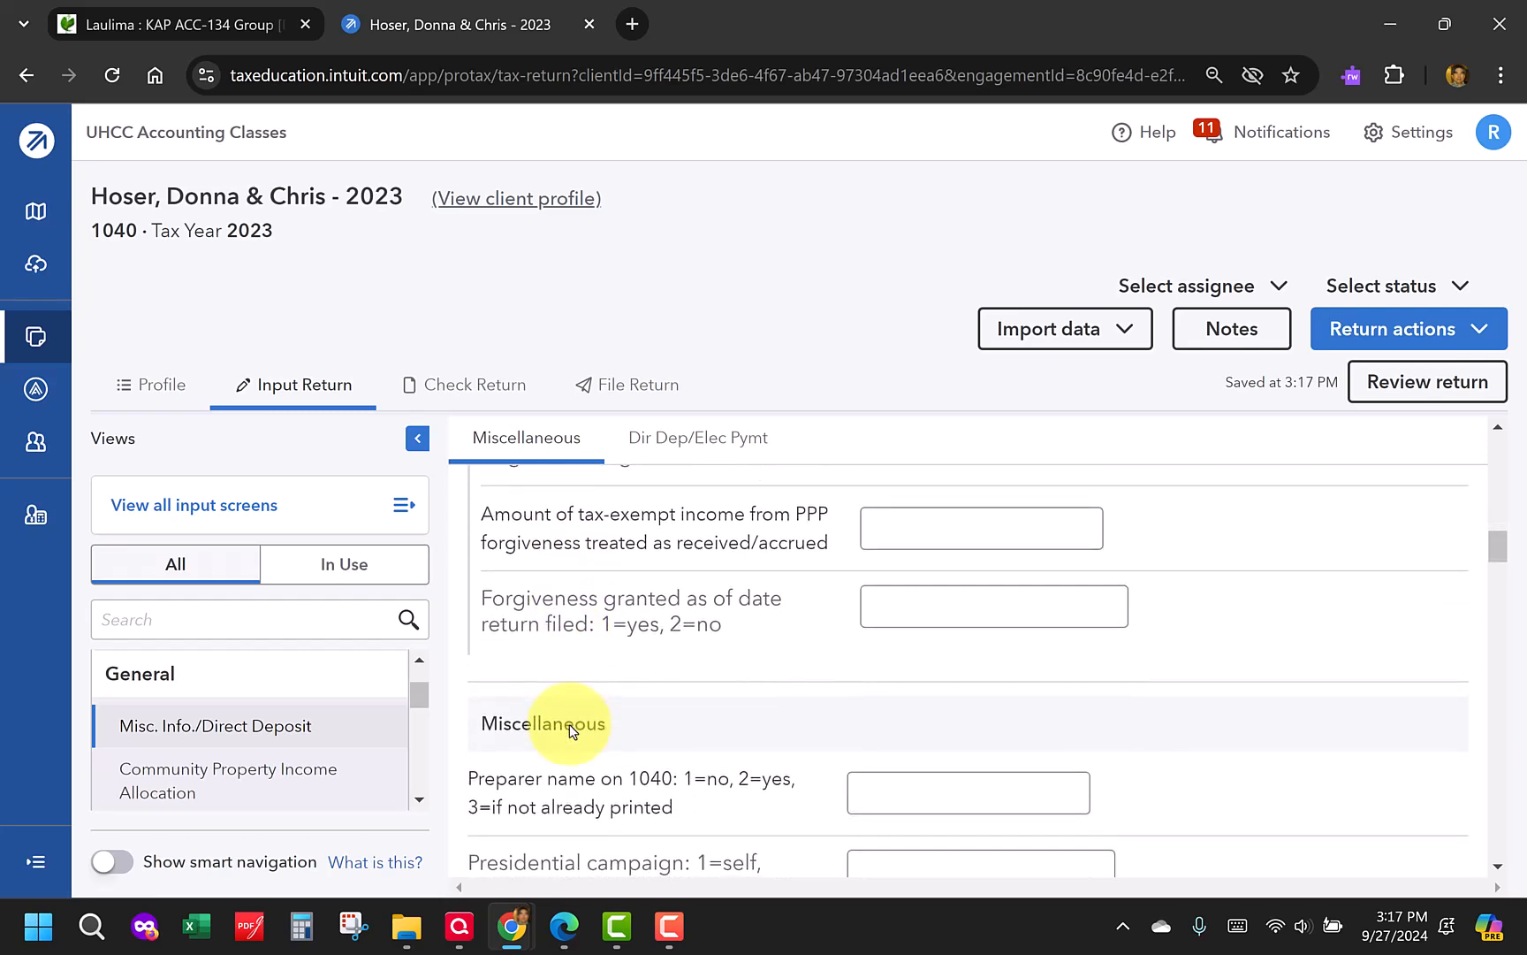
scroll(569, 724, "down", 1)
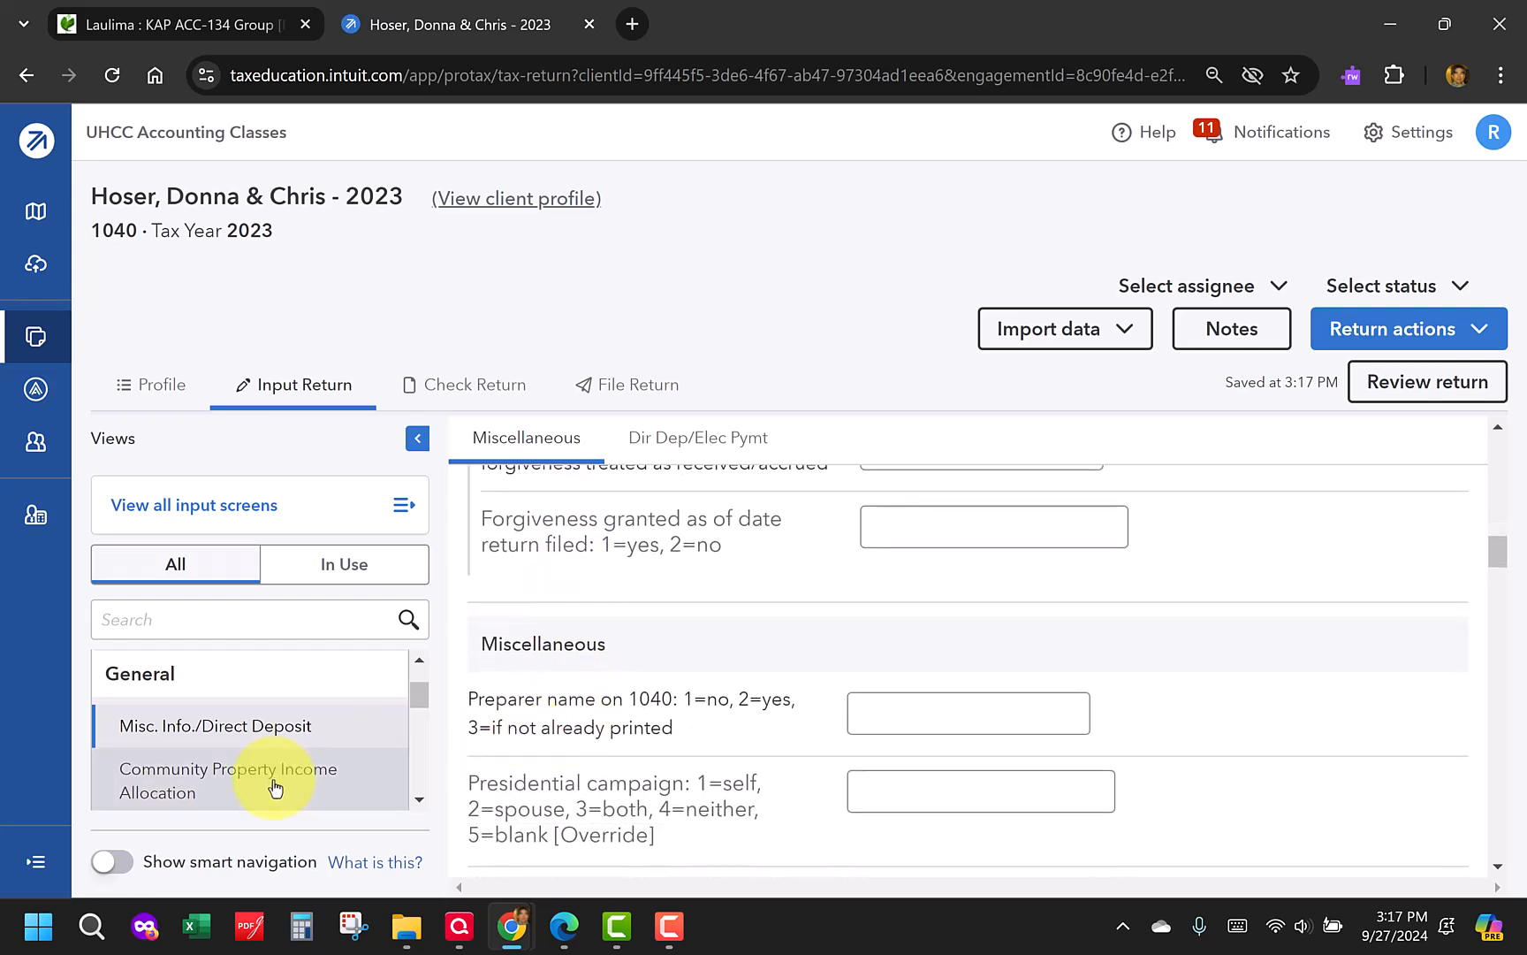
scroll(276, 787, "down", 2)
Expand the Income group below General in the Views list to reveal Wages, Salaries, Tips (W-2)
scroll(273, 784, "up", 1)
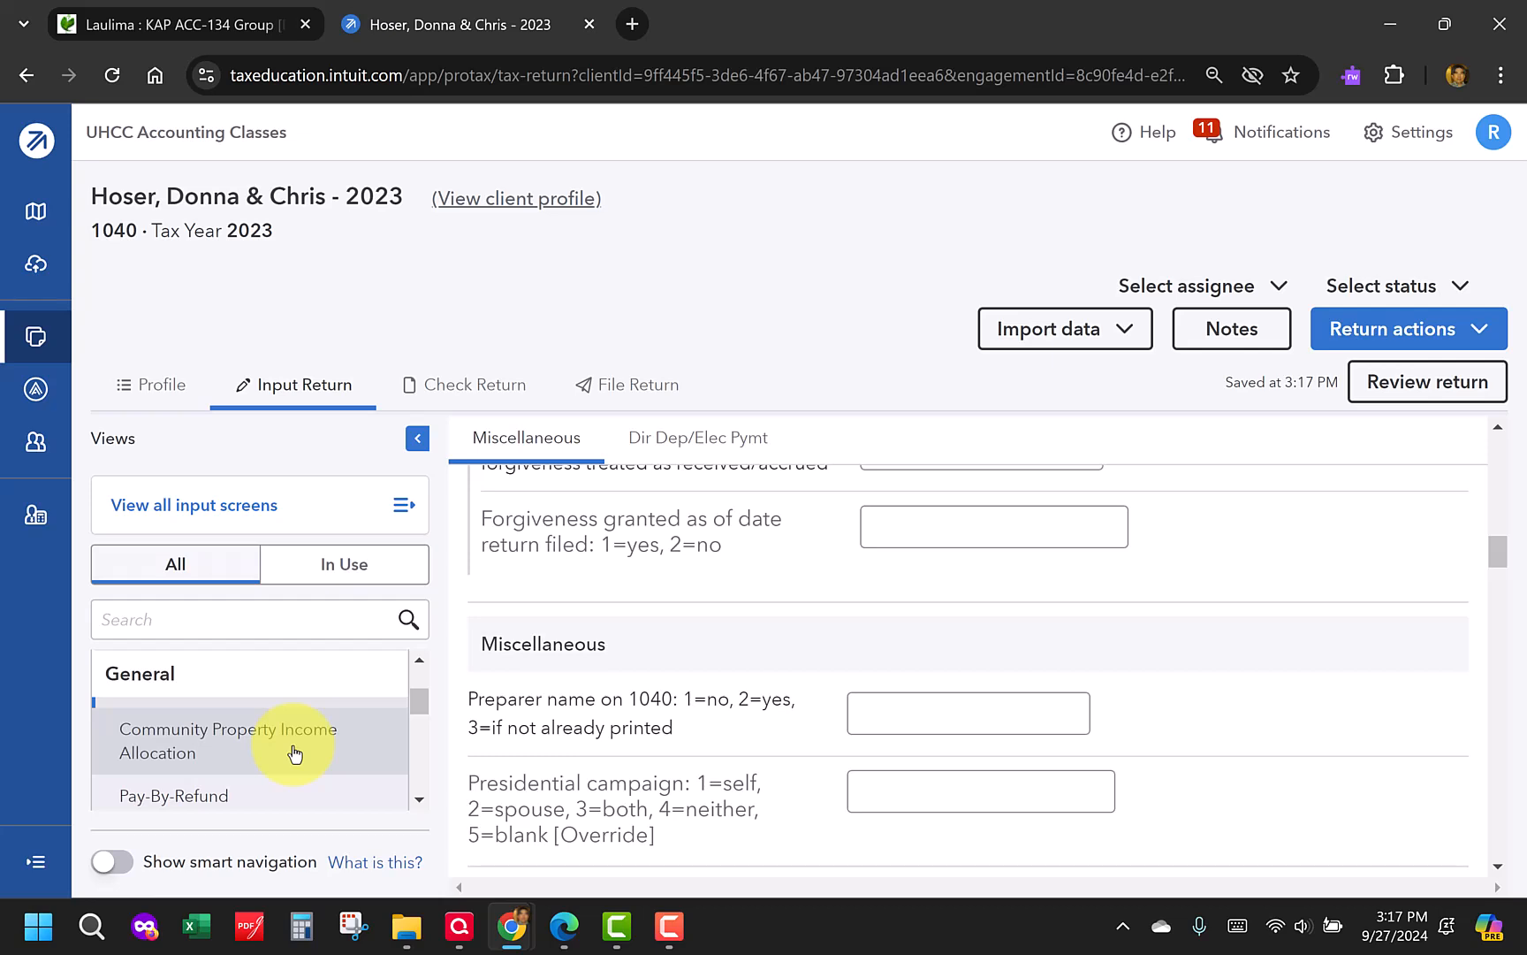
scroll(295, 753, "down", 3)
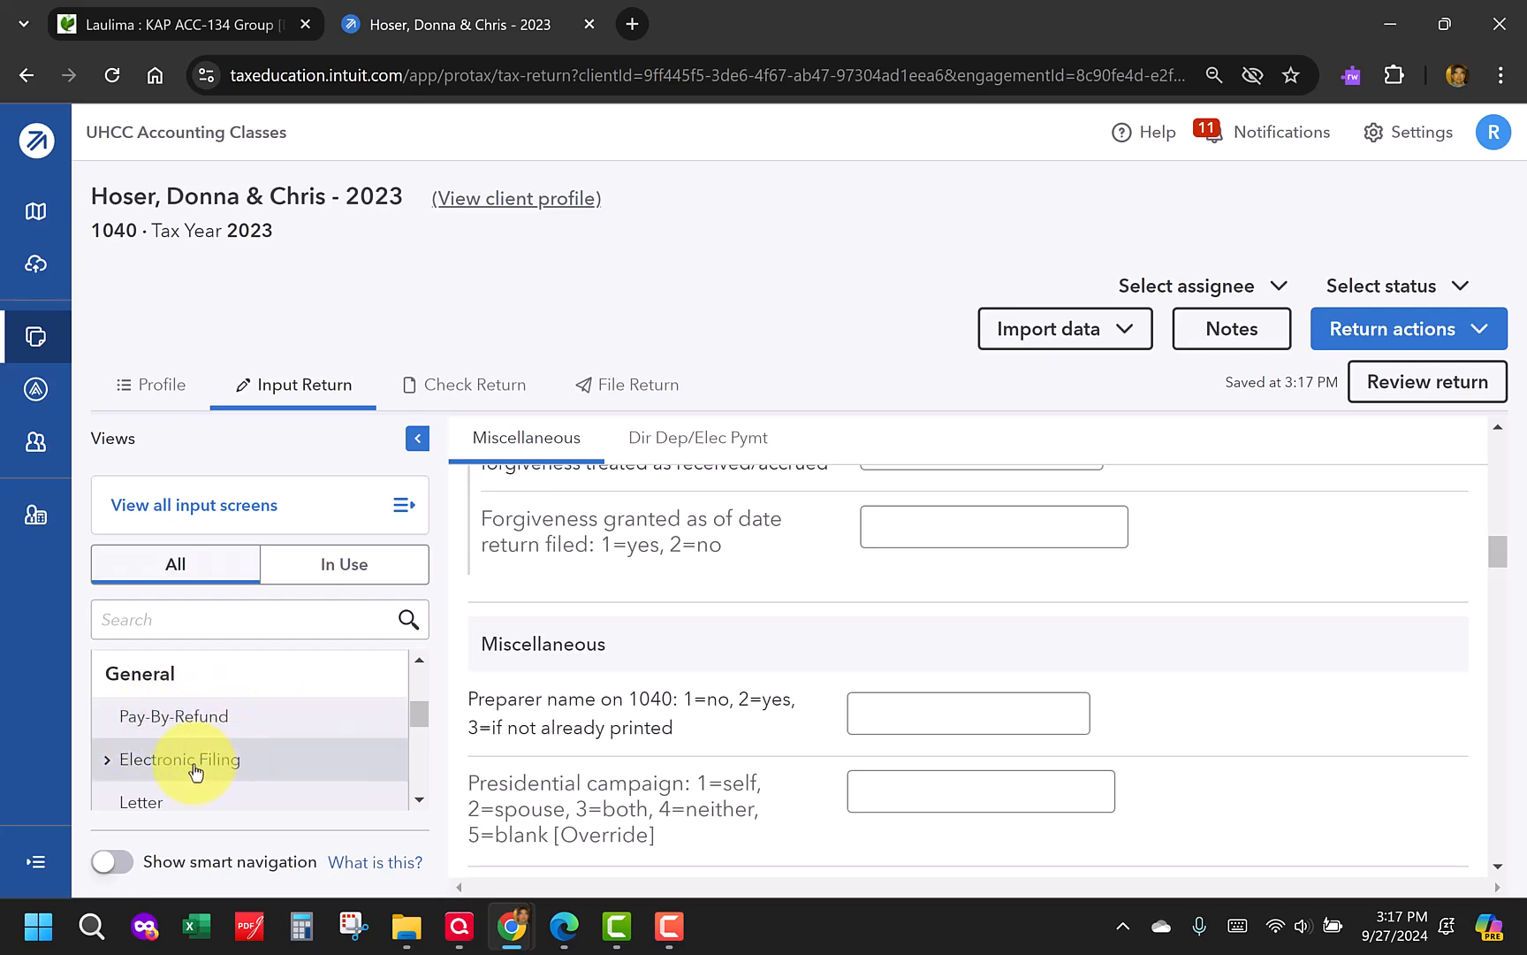
scroll(194, 770, "down", 1)
scroll(202, 728, "down", 1)
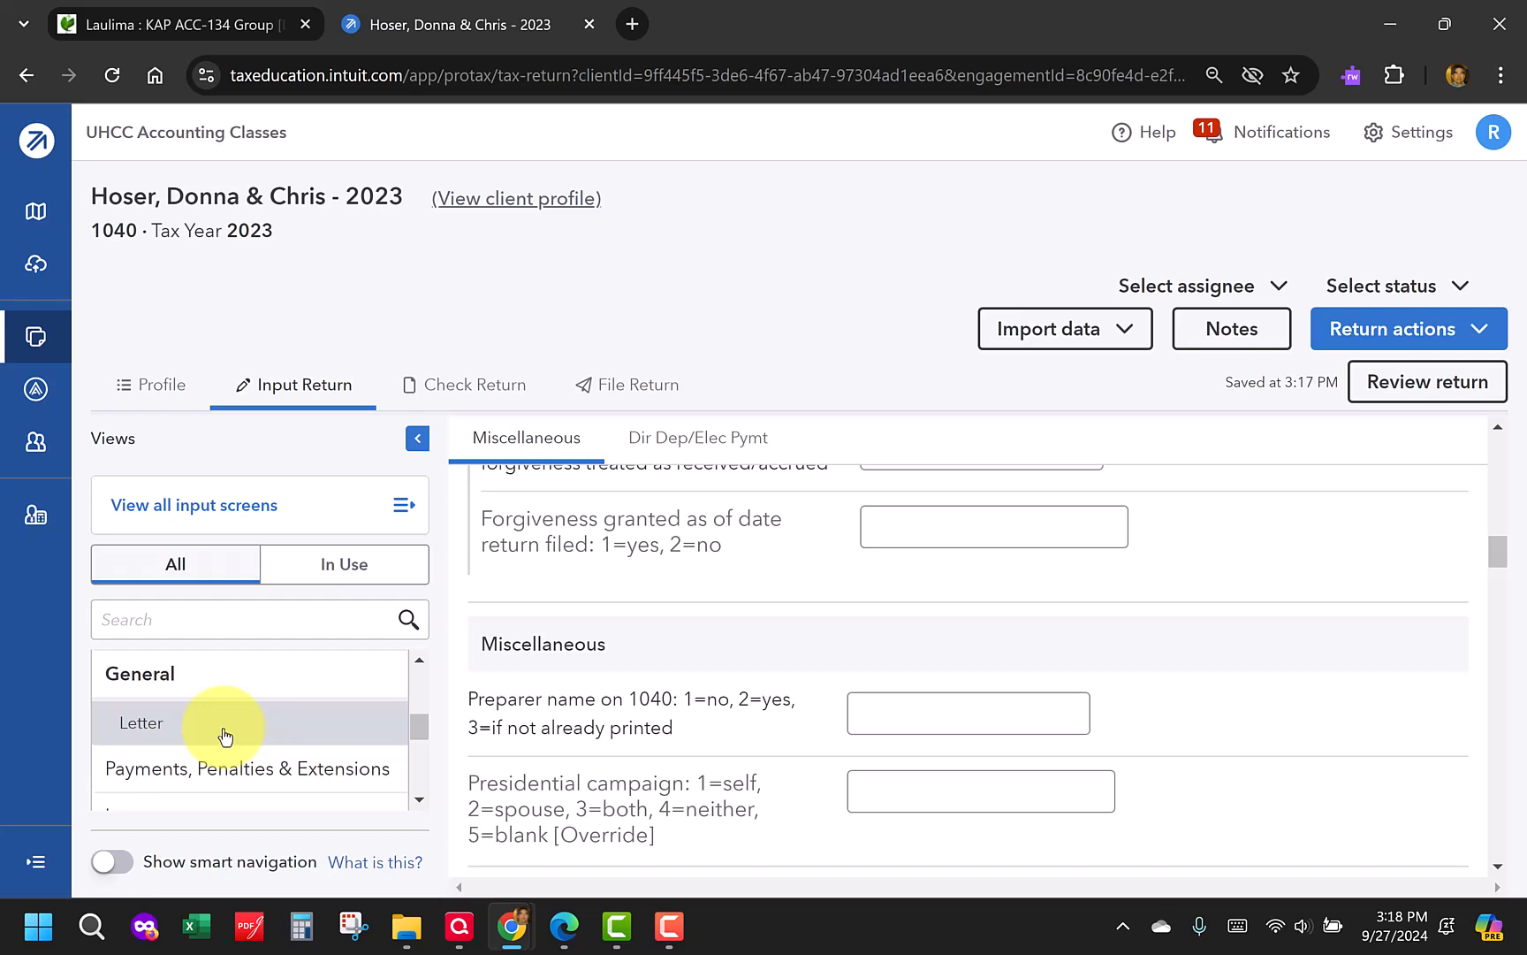
scroll(223, 736, "down", 1)
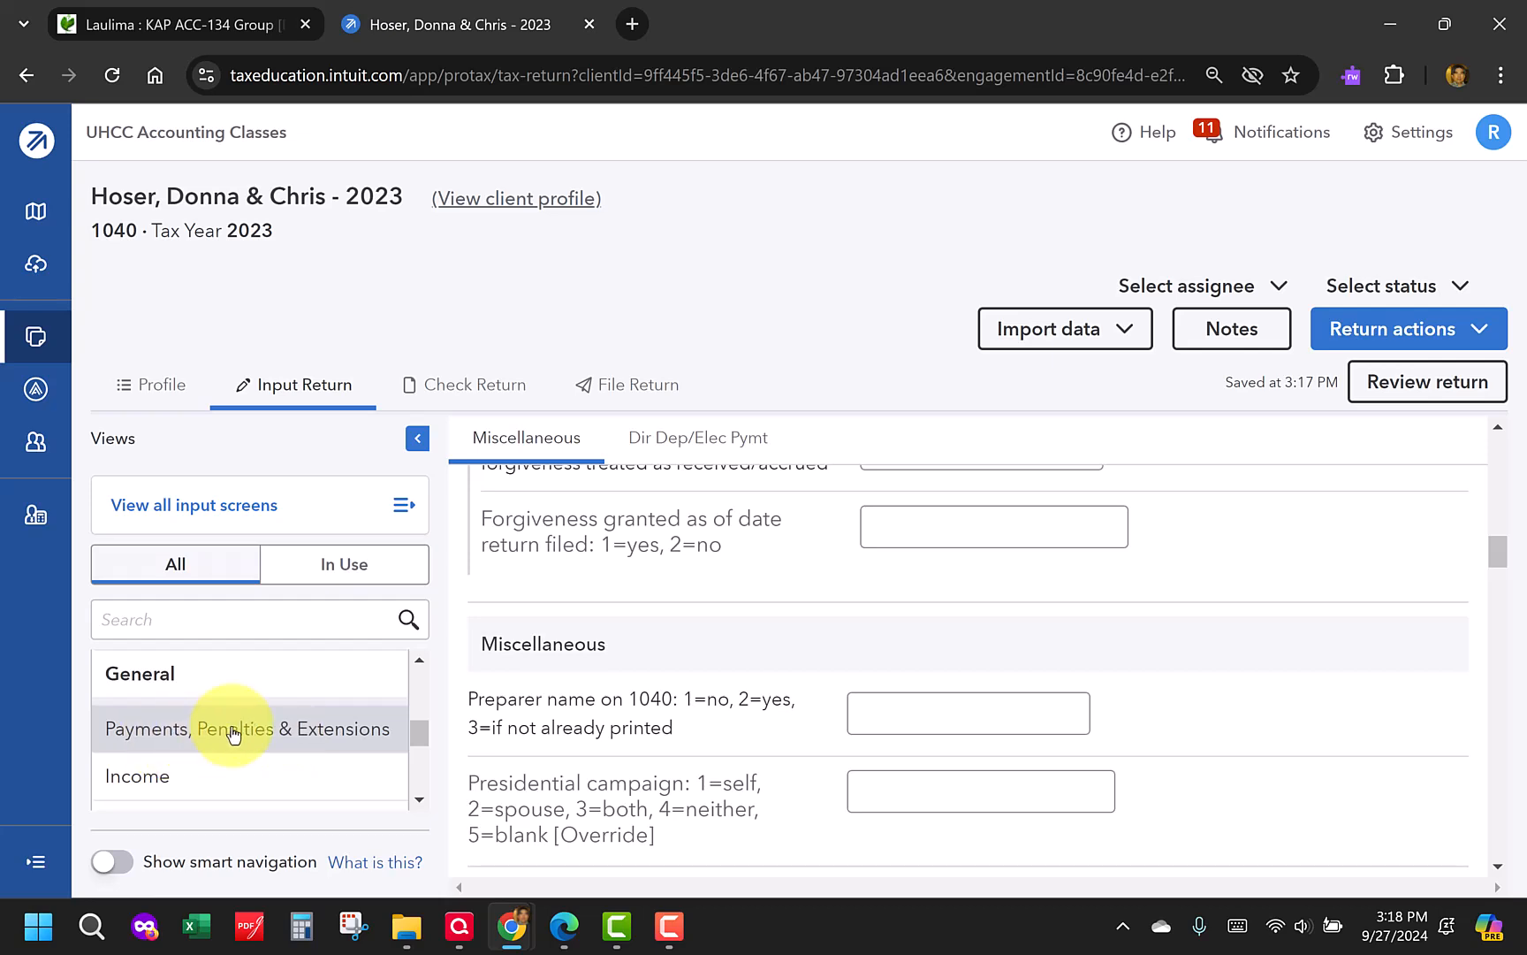
scroll(210, 734, "down", 1)
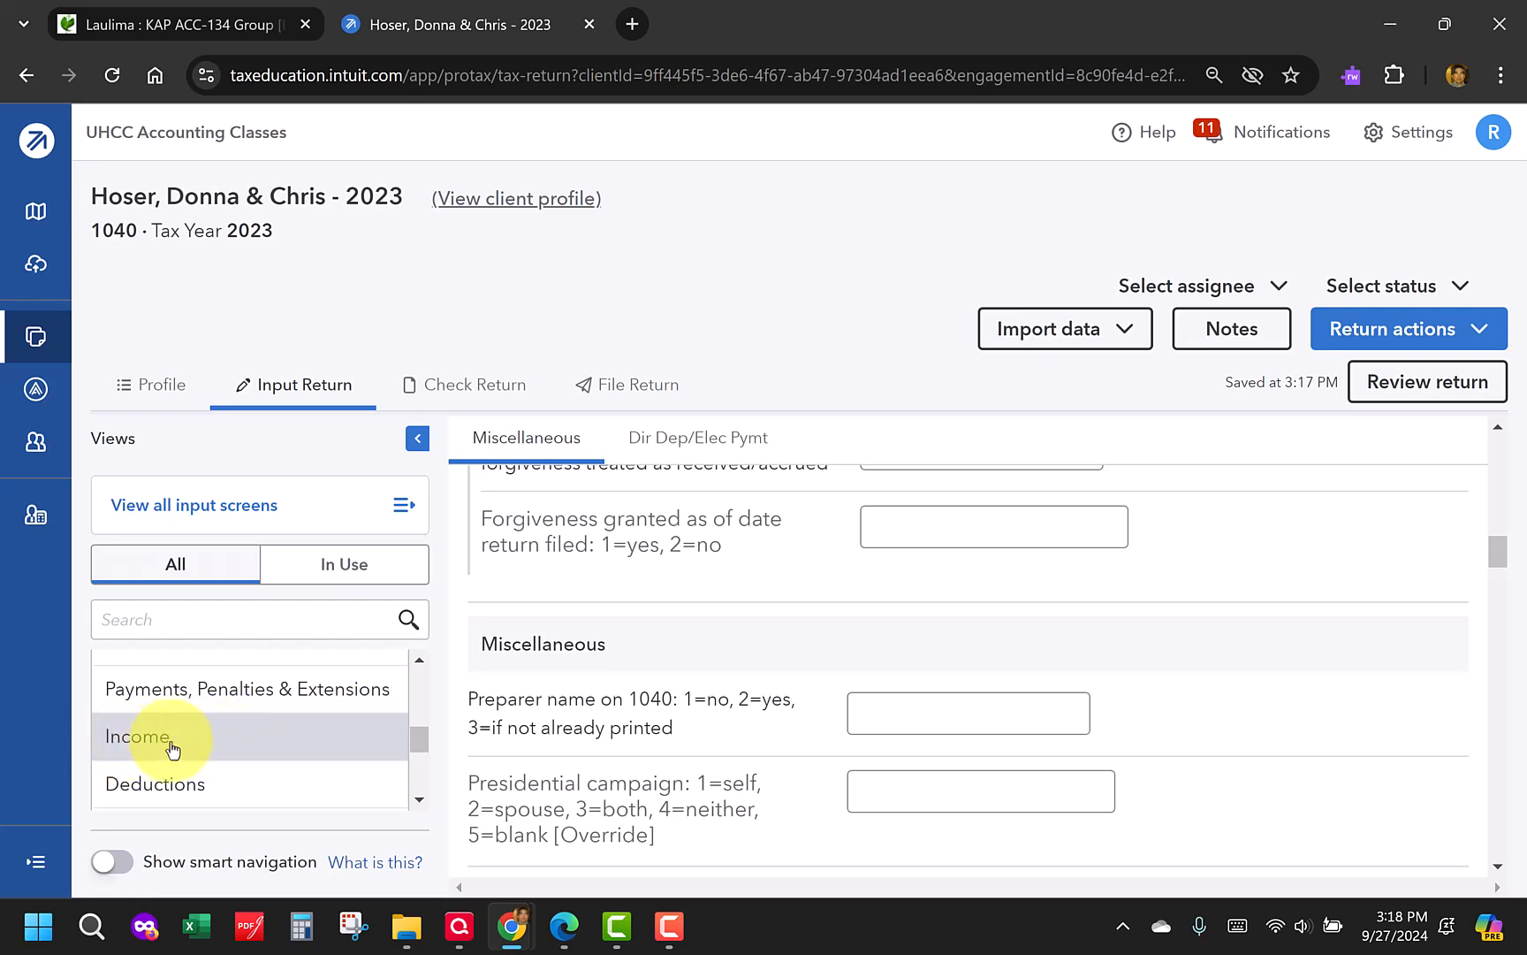
left_click(171, 747)
scroll(256, 732, "up", 2)
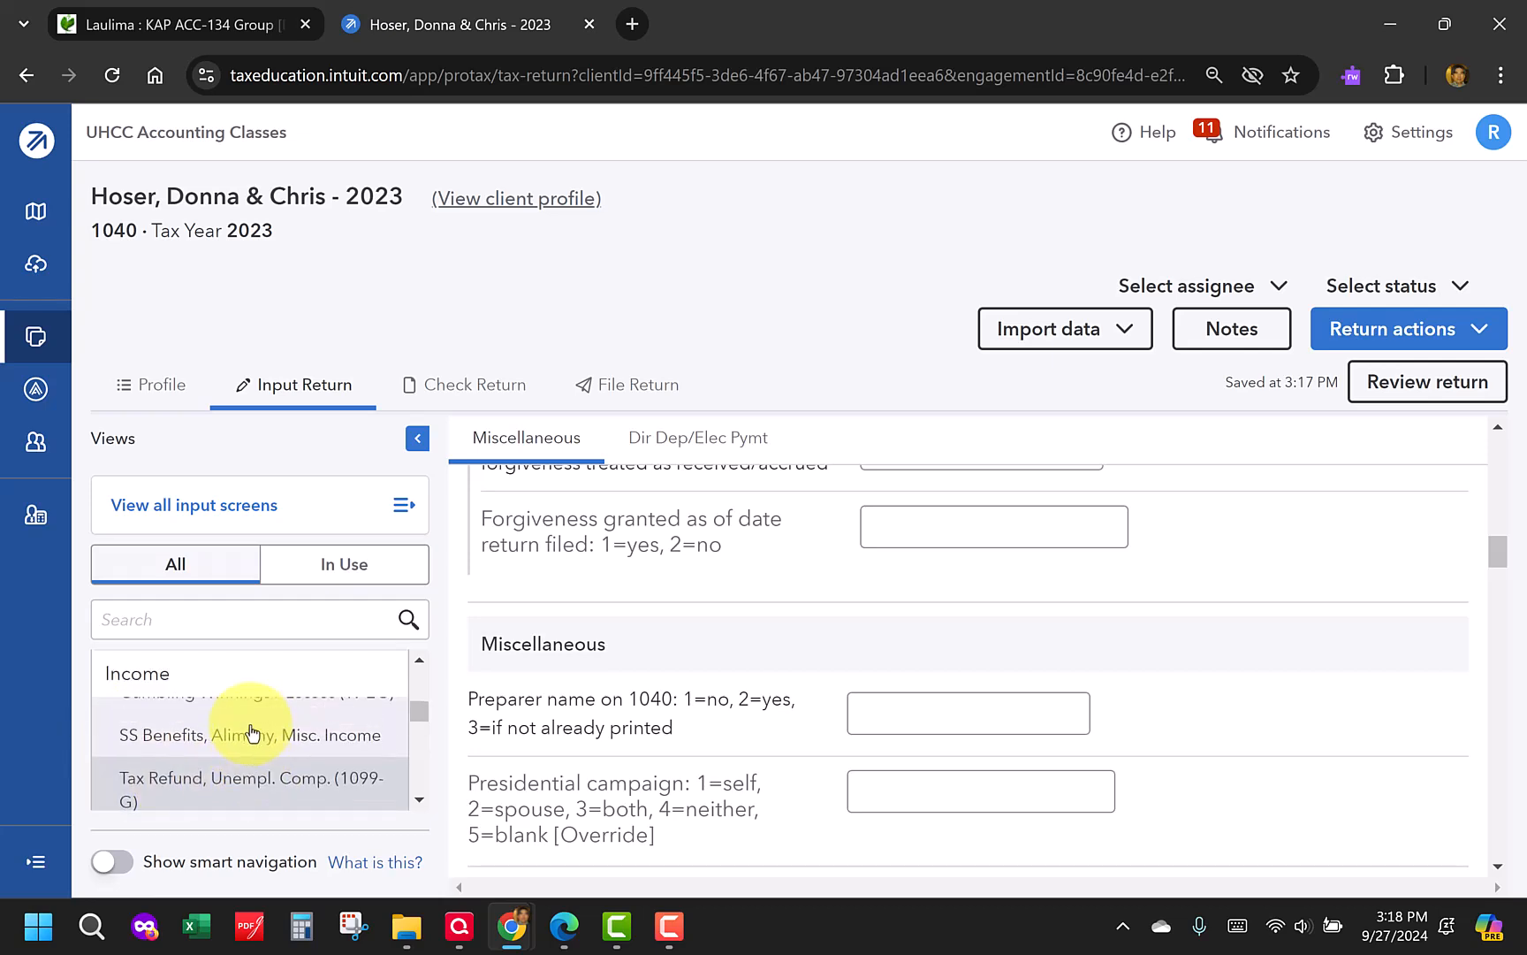
scroll(252, 732, "up", 4)
scroll(252, 731, "down", 1)
scroll(252, 731, "down", 1)
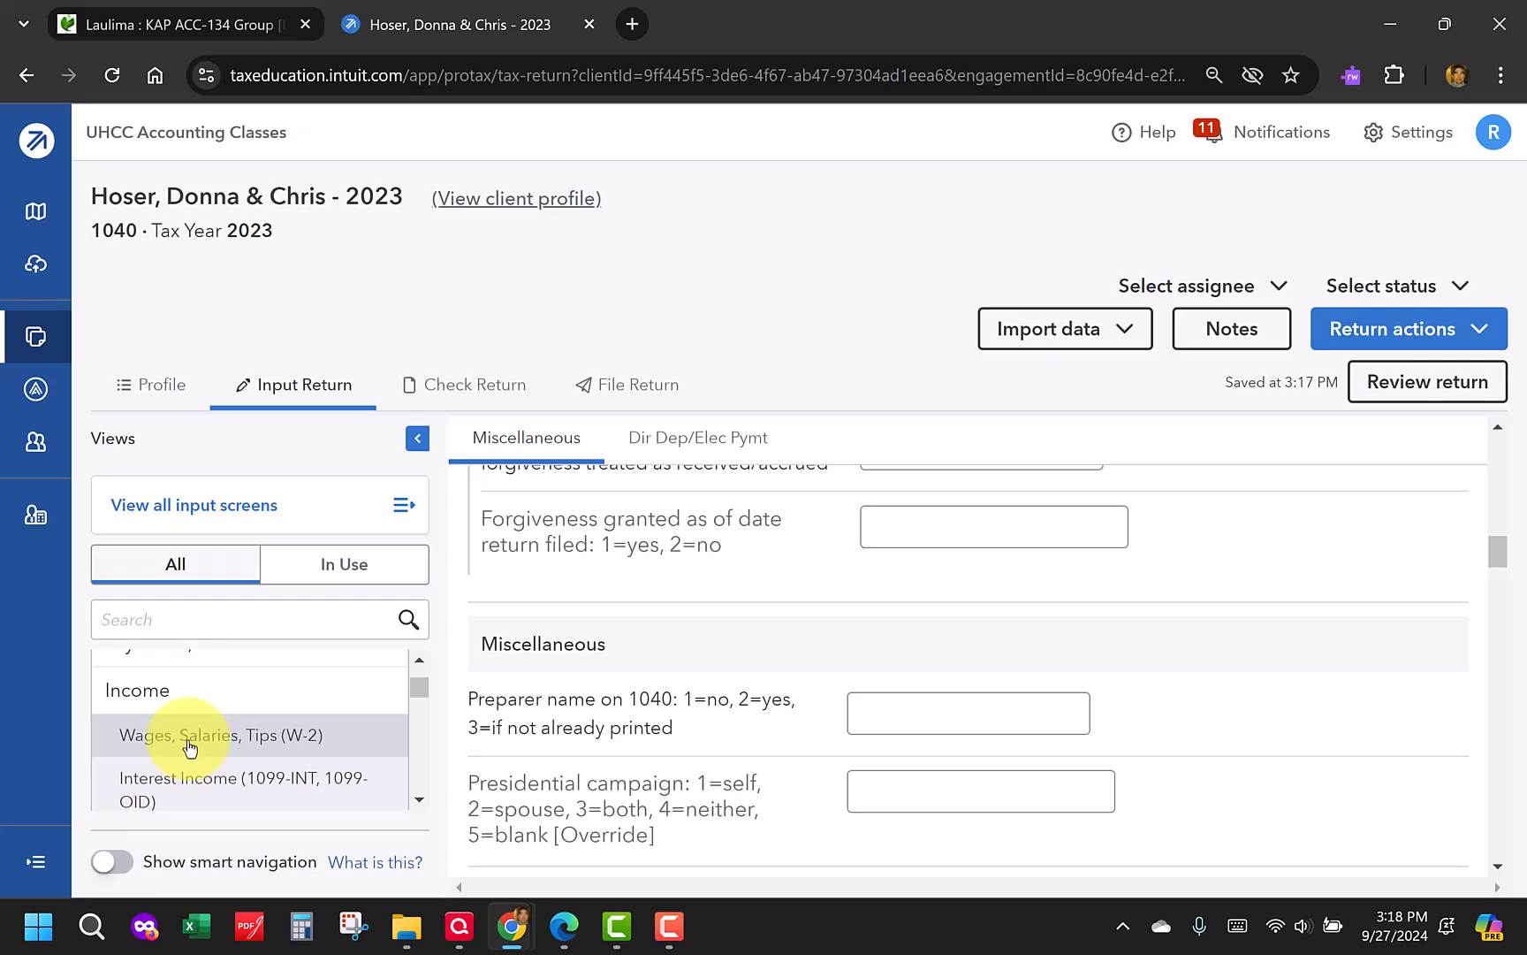
Show the Wages, Salaries, Tips (W-2) screen and look over its blank employer fields
left_click(189, 747)
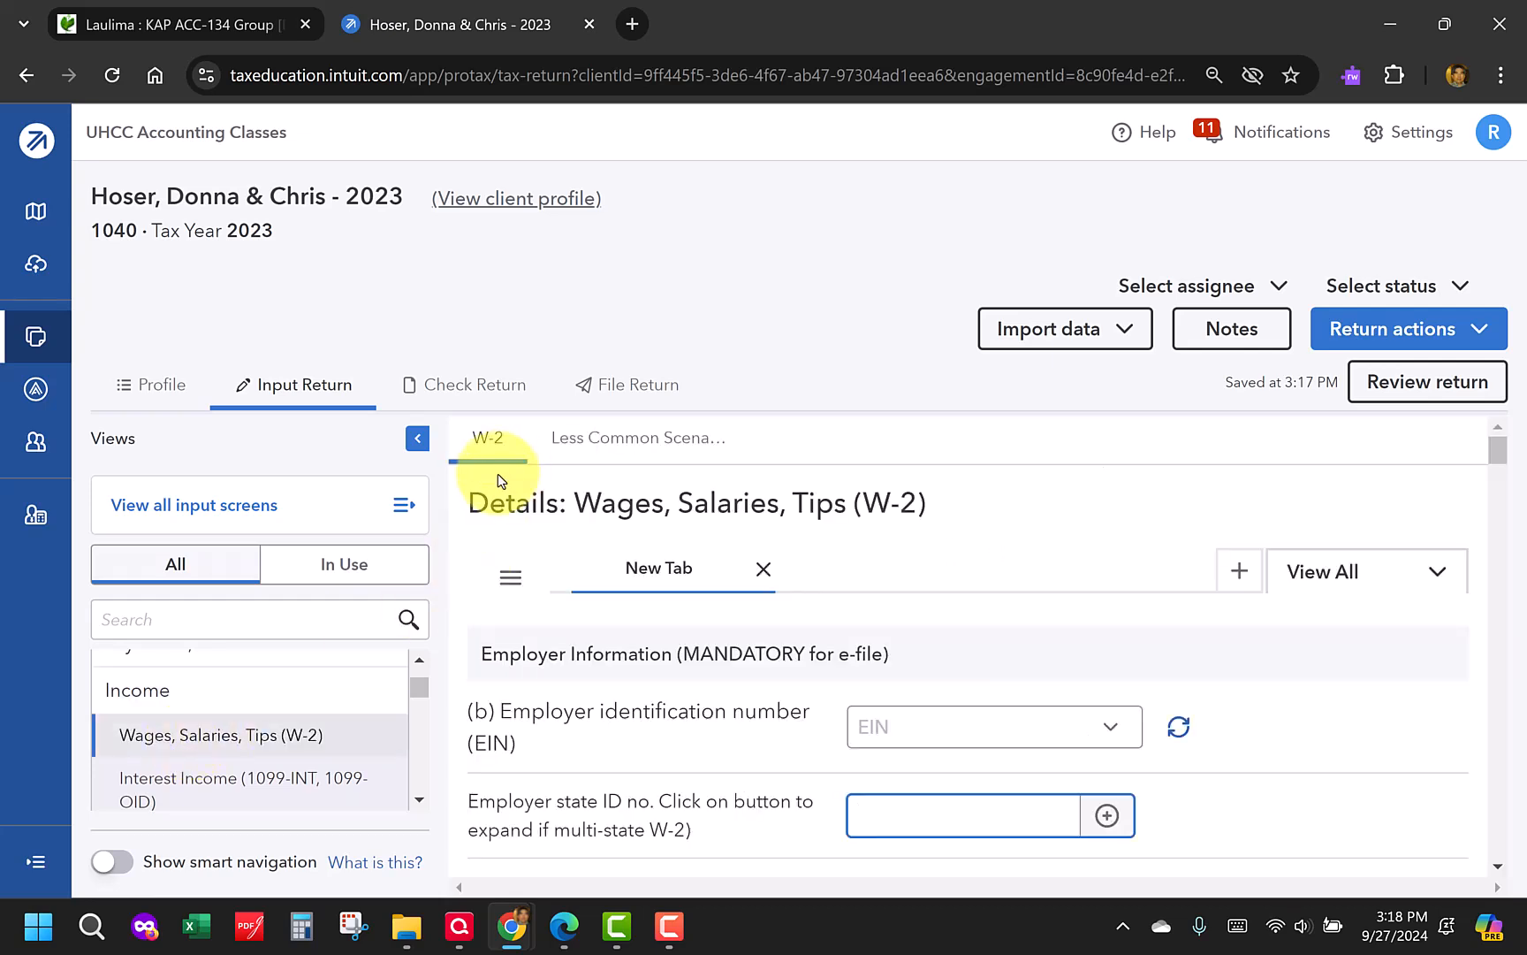
scroll(715, 499, "down", 1)
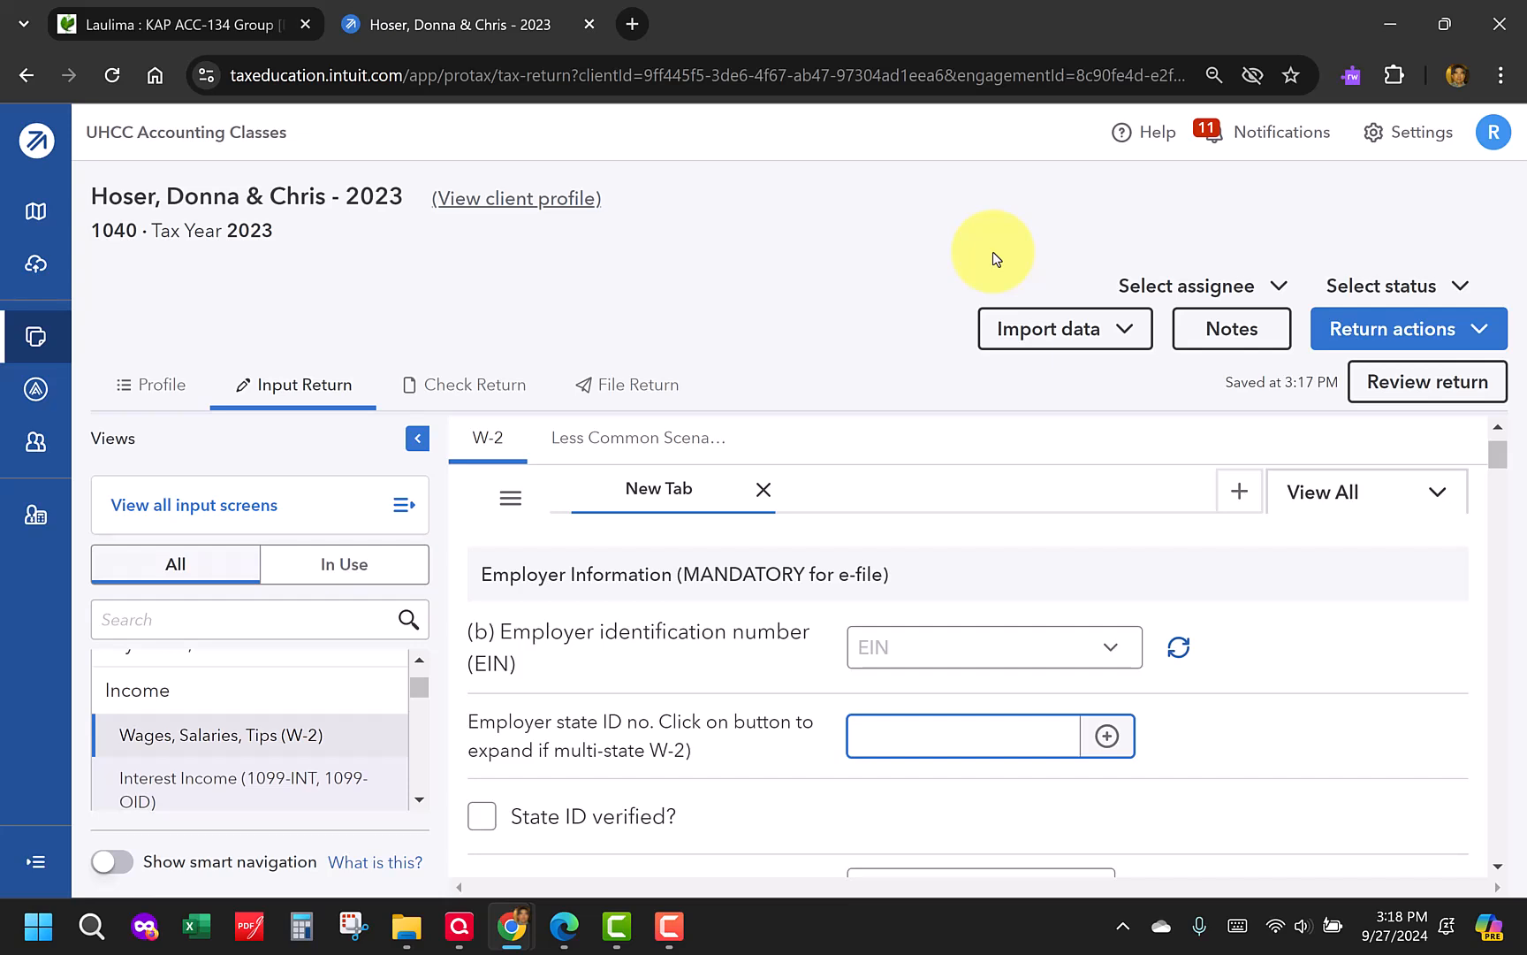
scroll(872, 726, "down", 4)
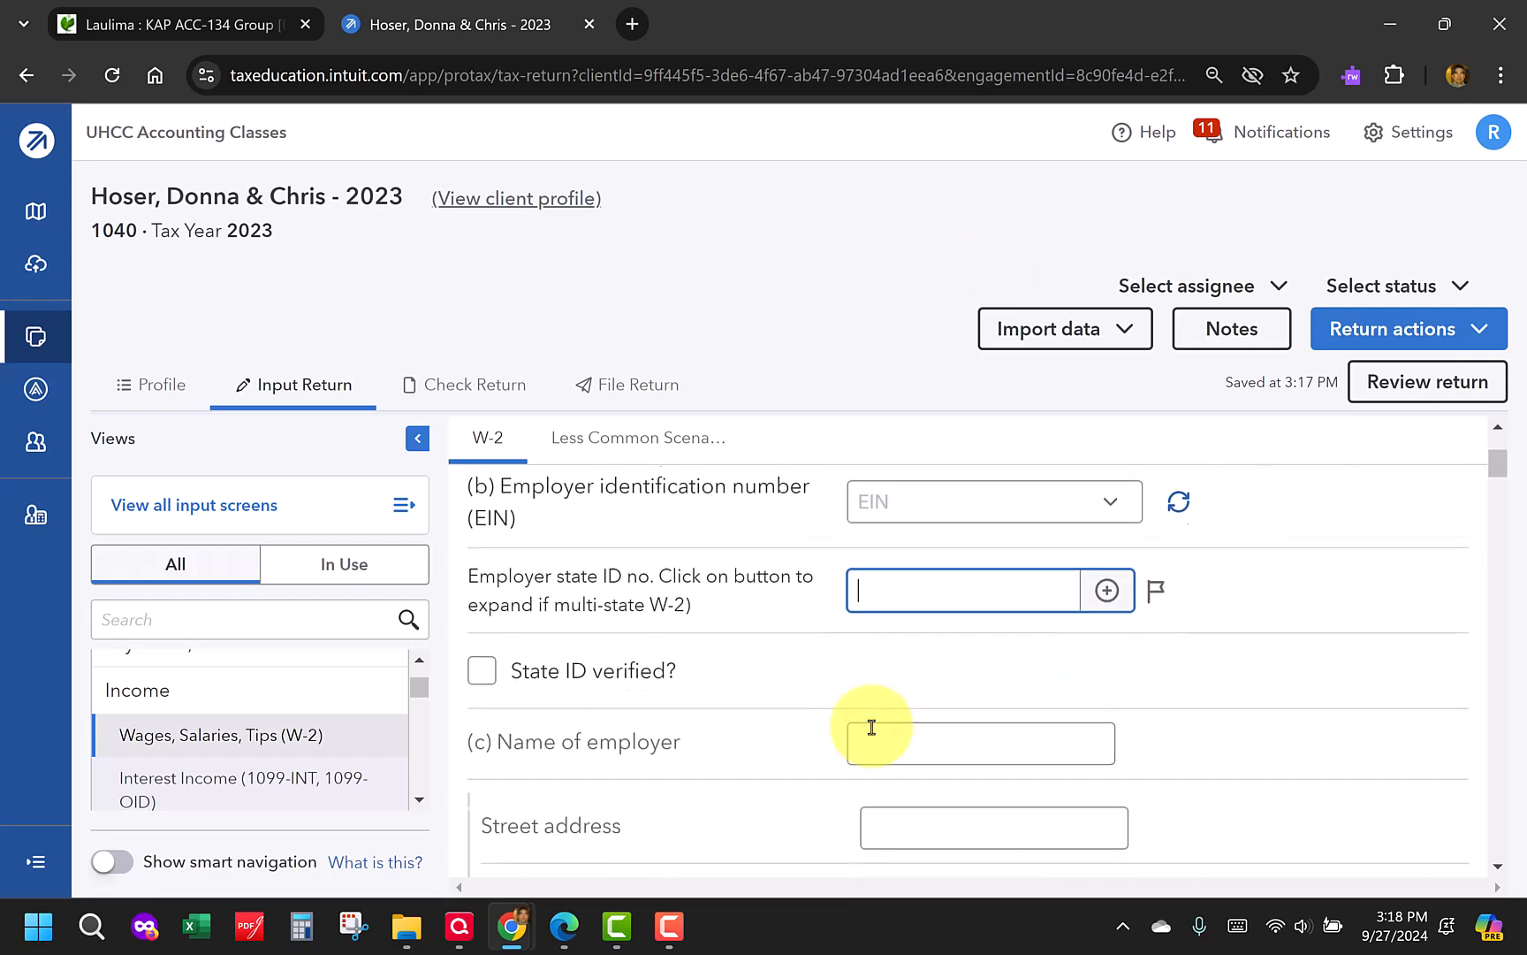
scroll(872, 727, "down", 9)
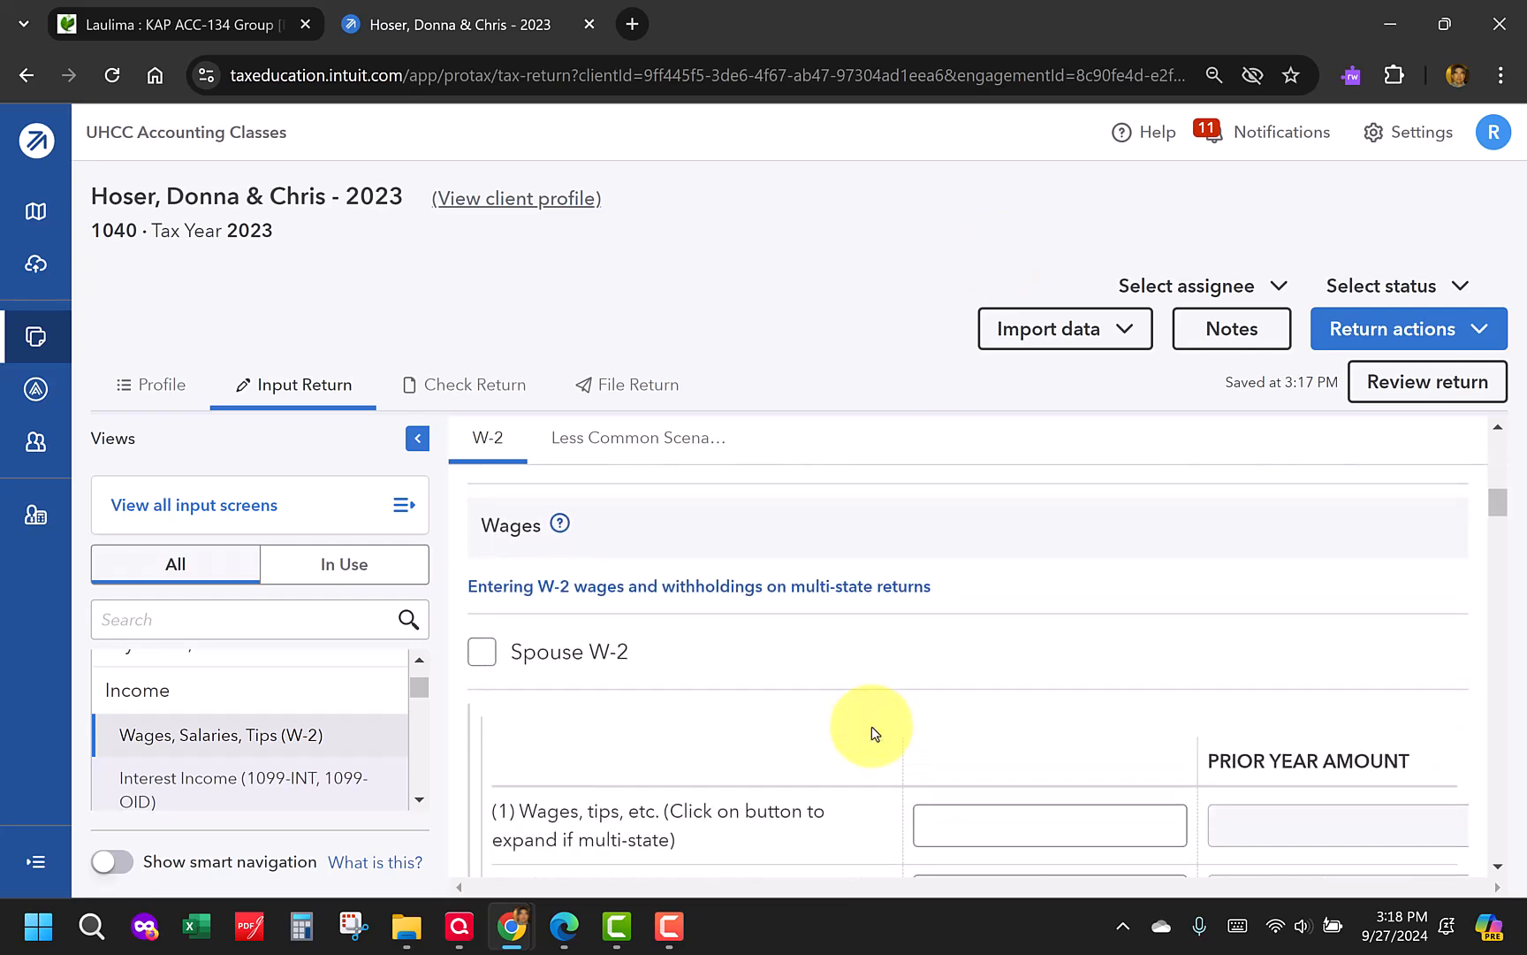
scroll(873, 732, "up", 16)
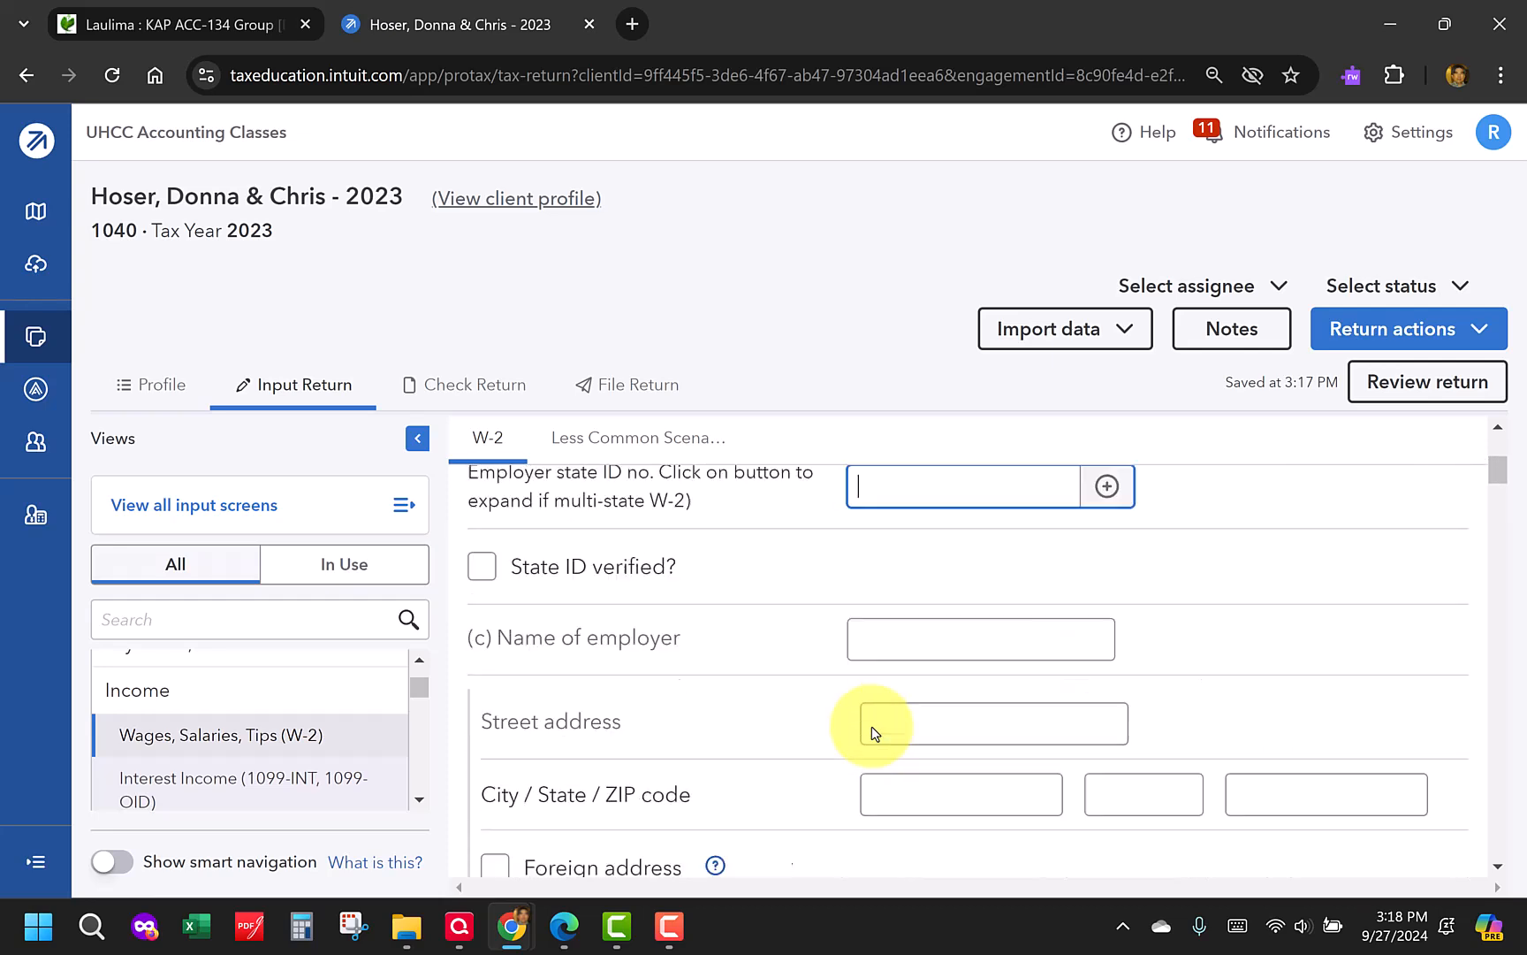
left_click(922, 603)
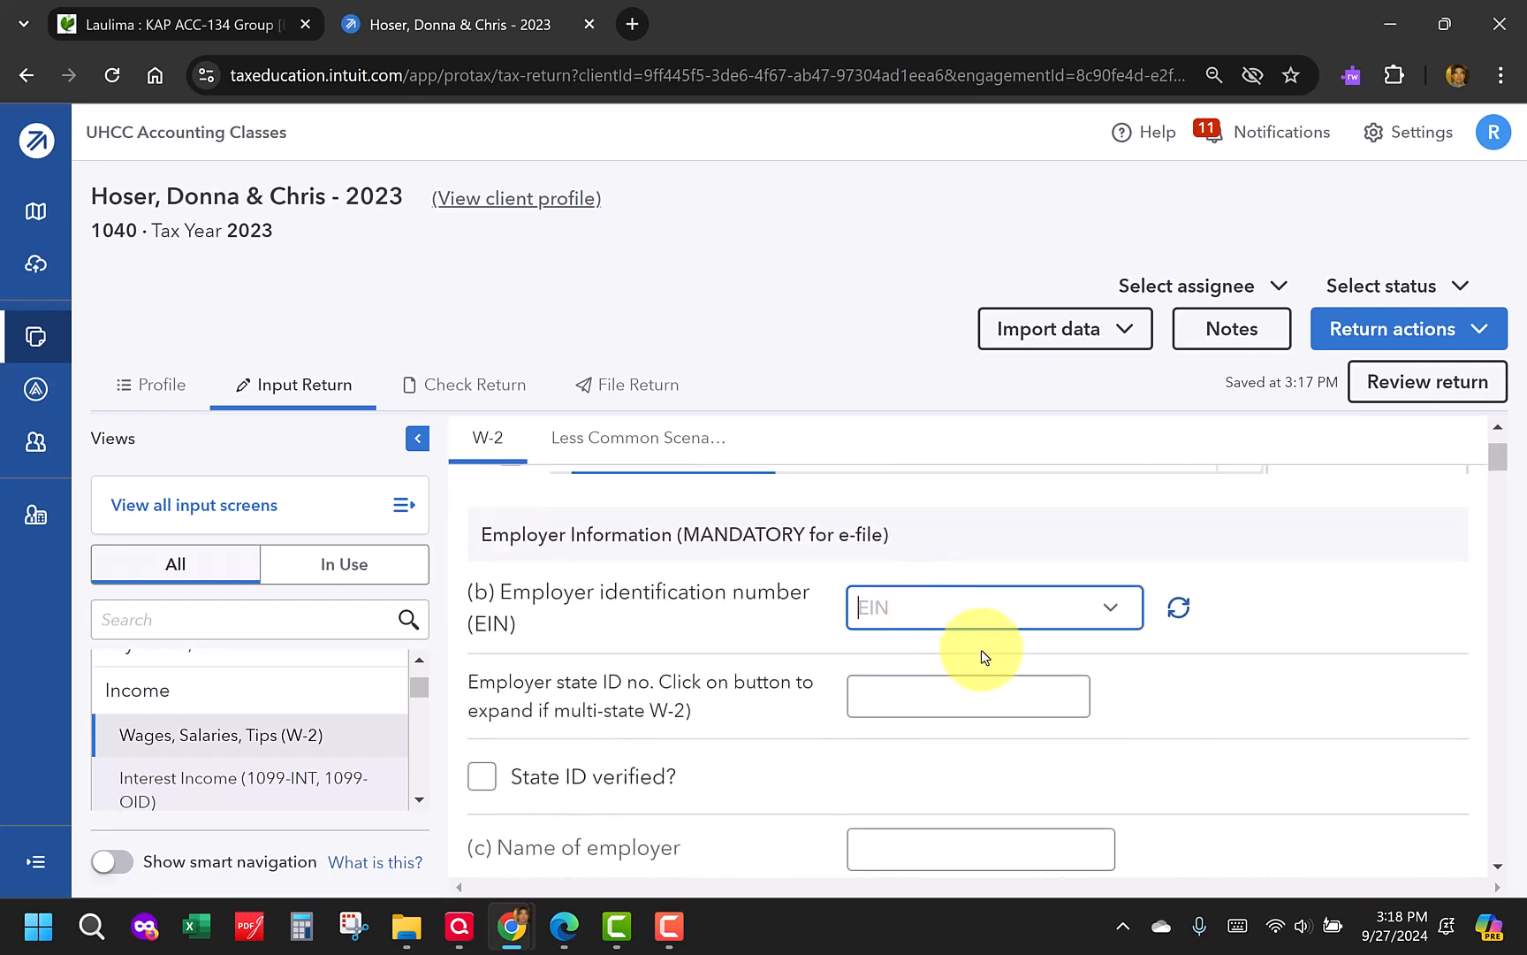
type("31-1238977")
key("Tab")
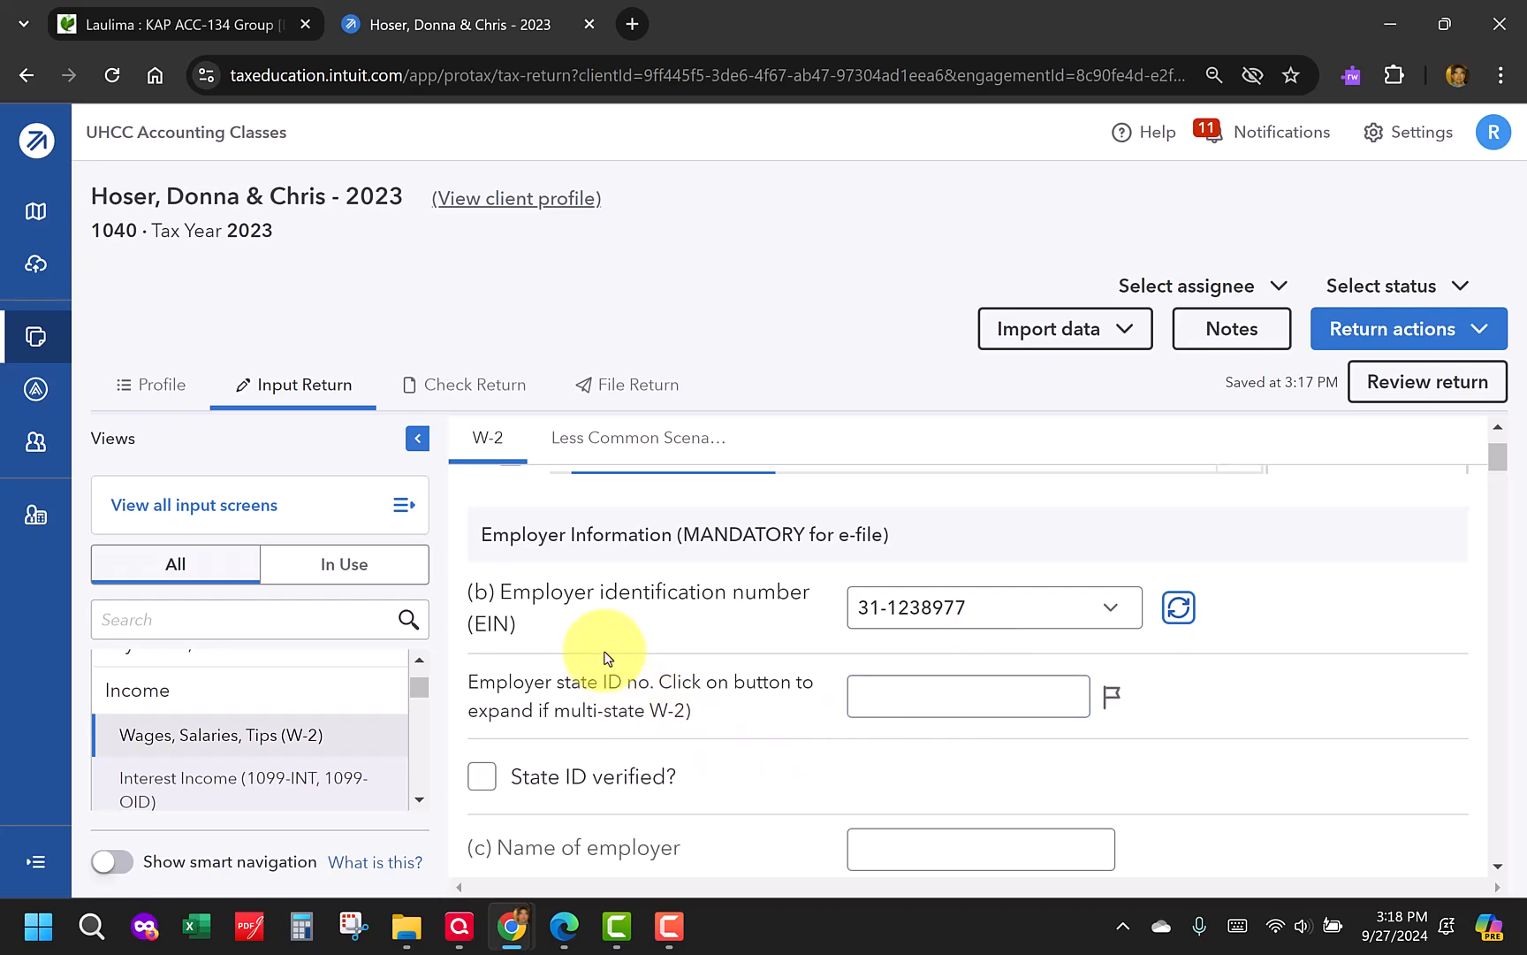
key("Return")
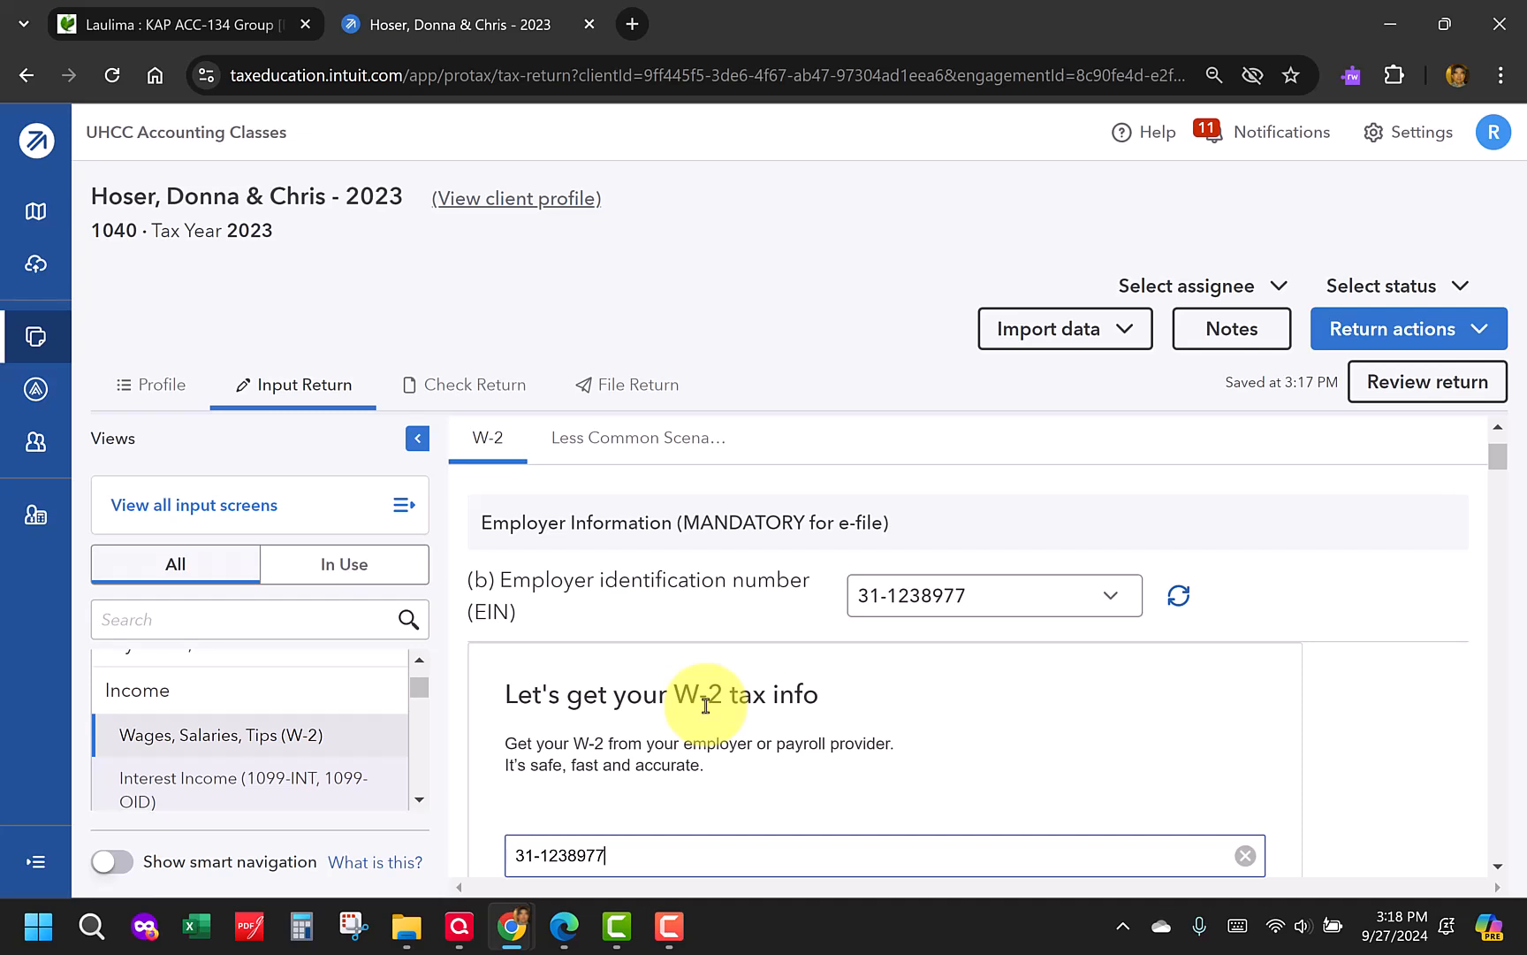
scroll(705, 706, "down", 1)
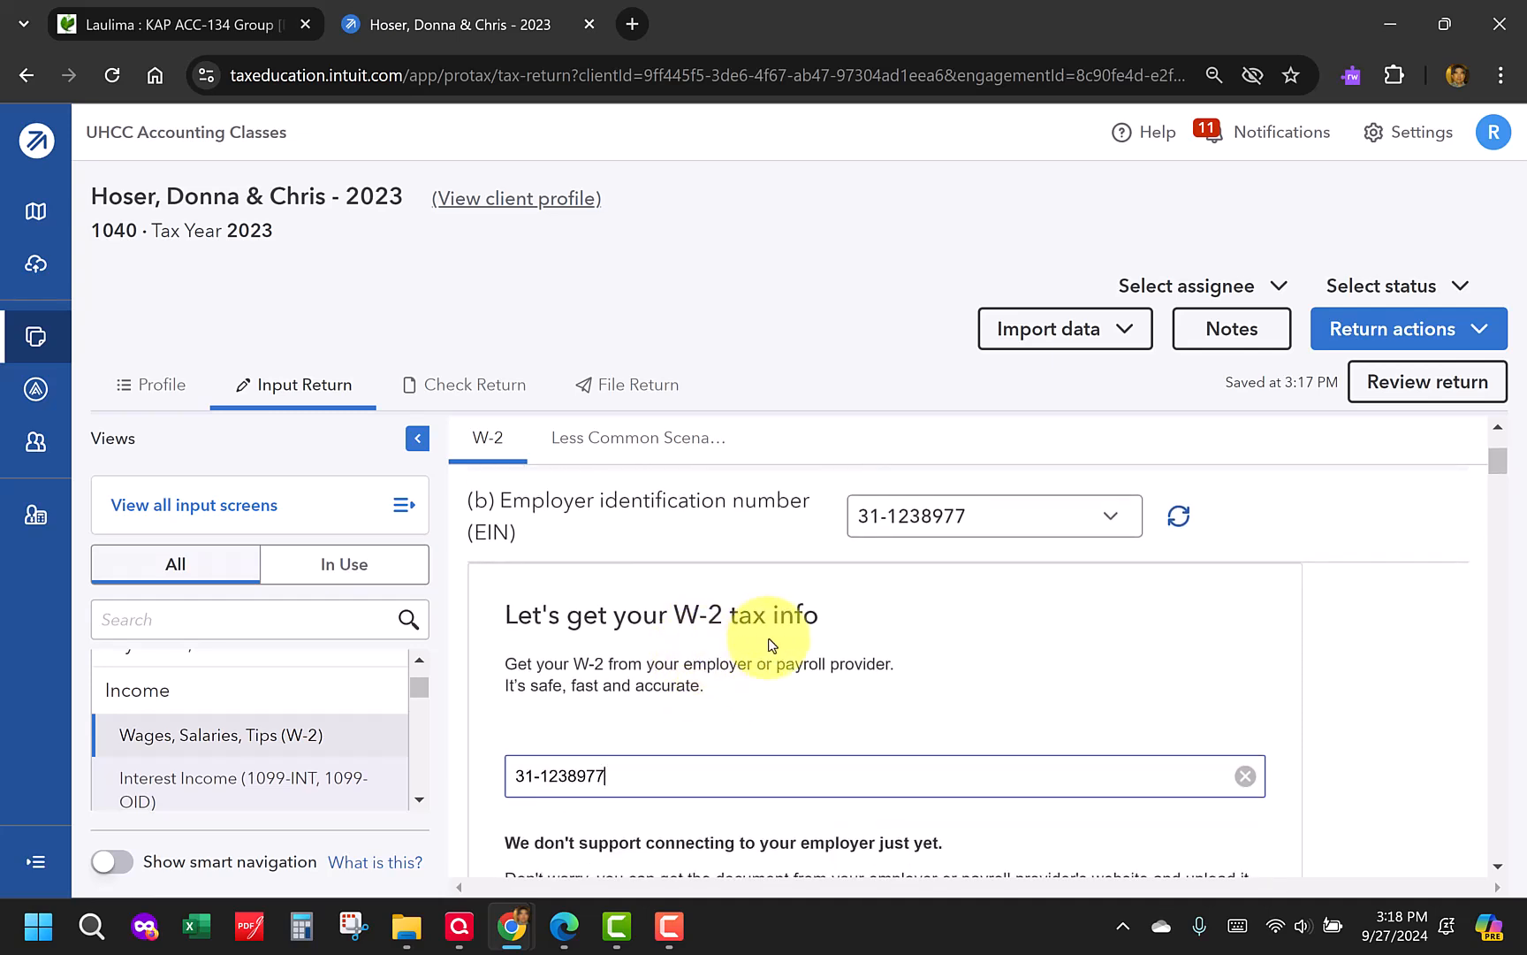
scroll(769, 645, "up", 2)
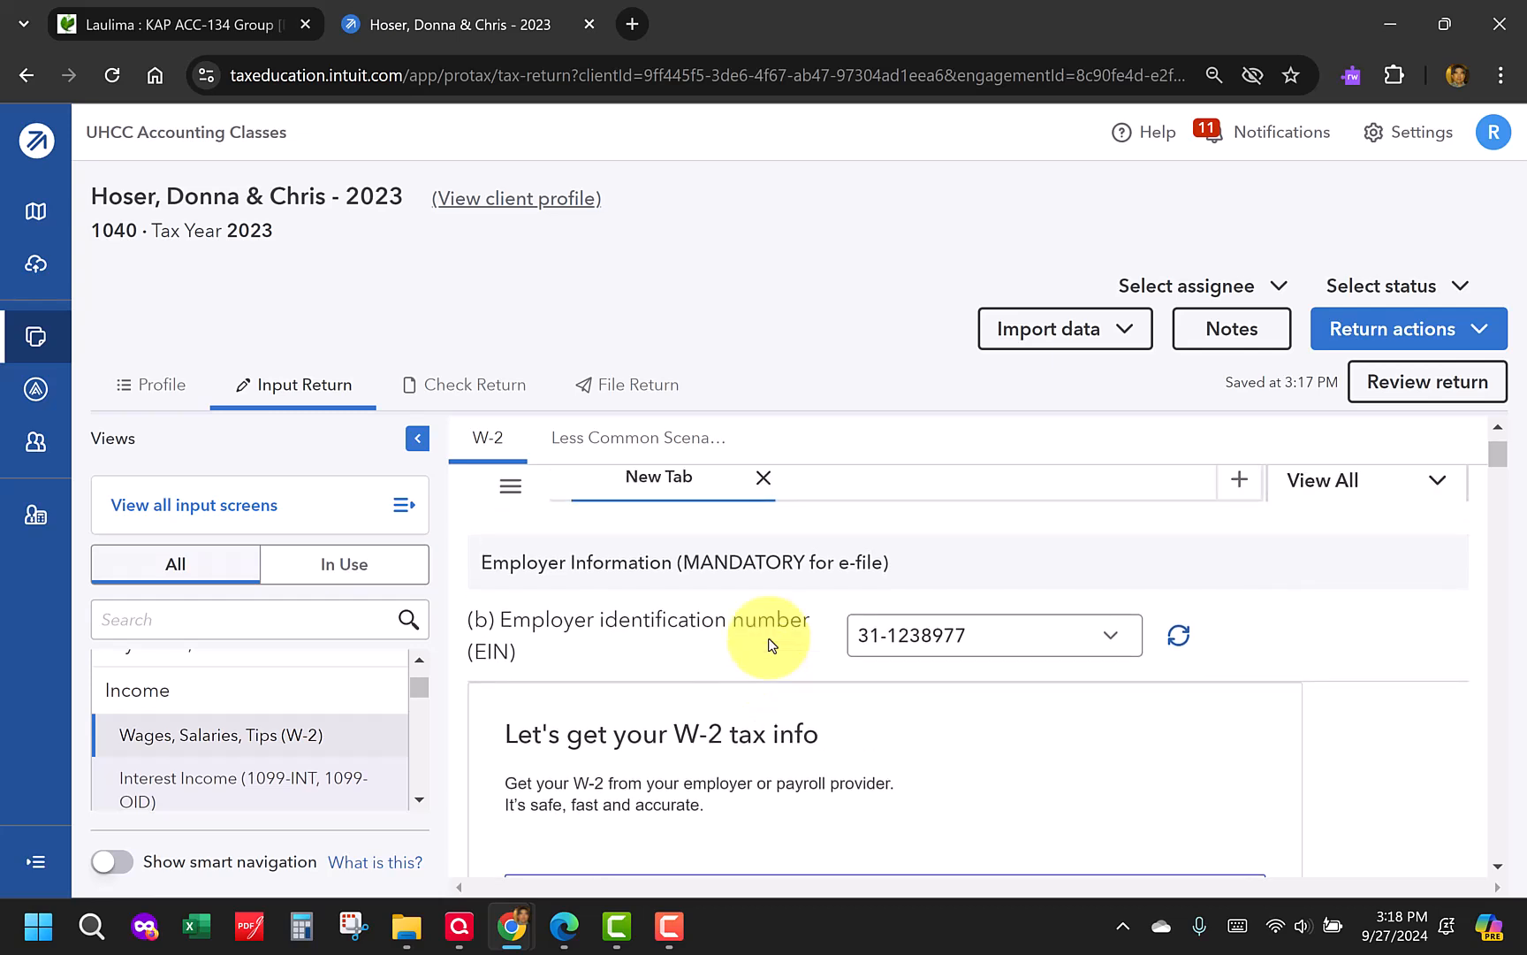
scroll(769, 645, "down", 5)
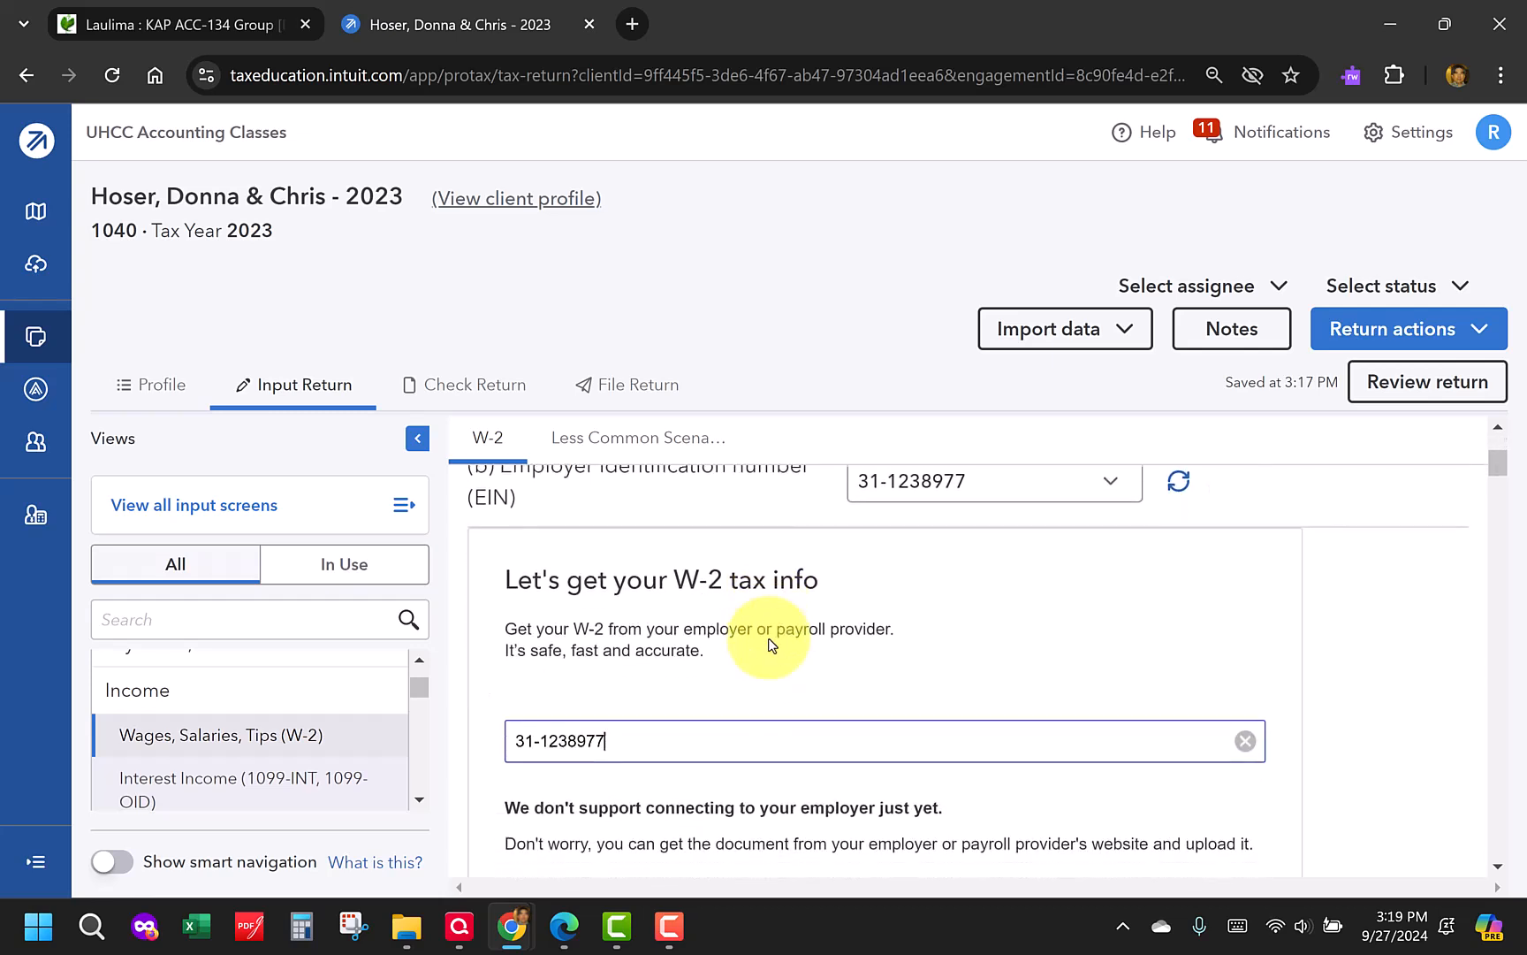
scroll(769, 643, "down", 4)
scroll(777, 648, "down", 2)
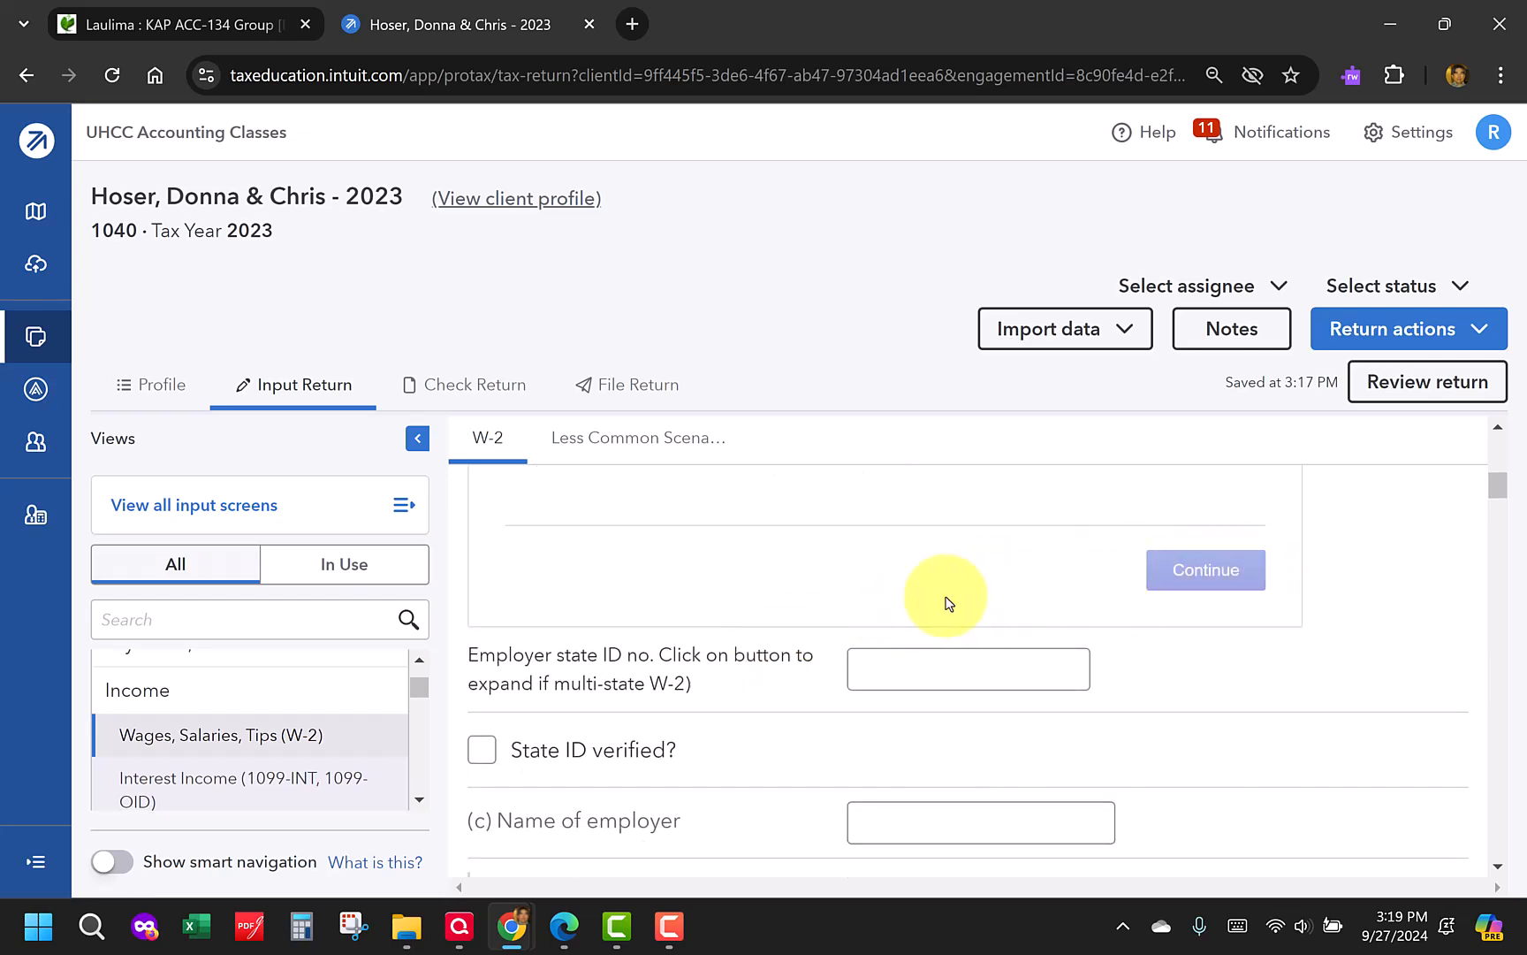
scroll(672, 610, "down", 2)
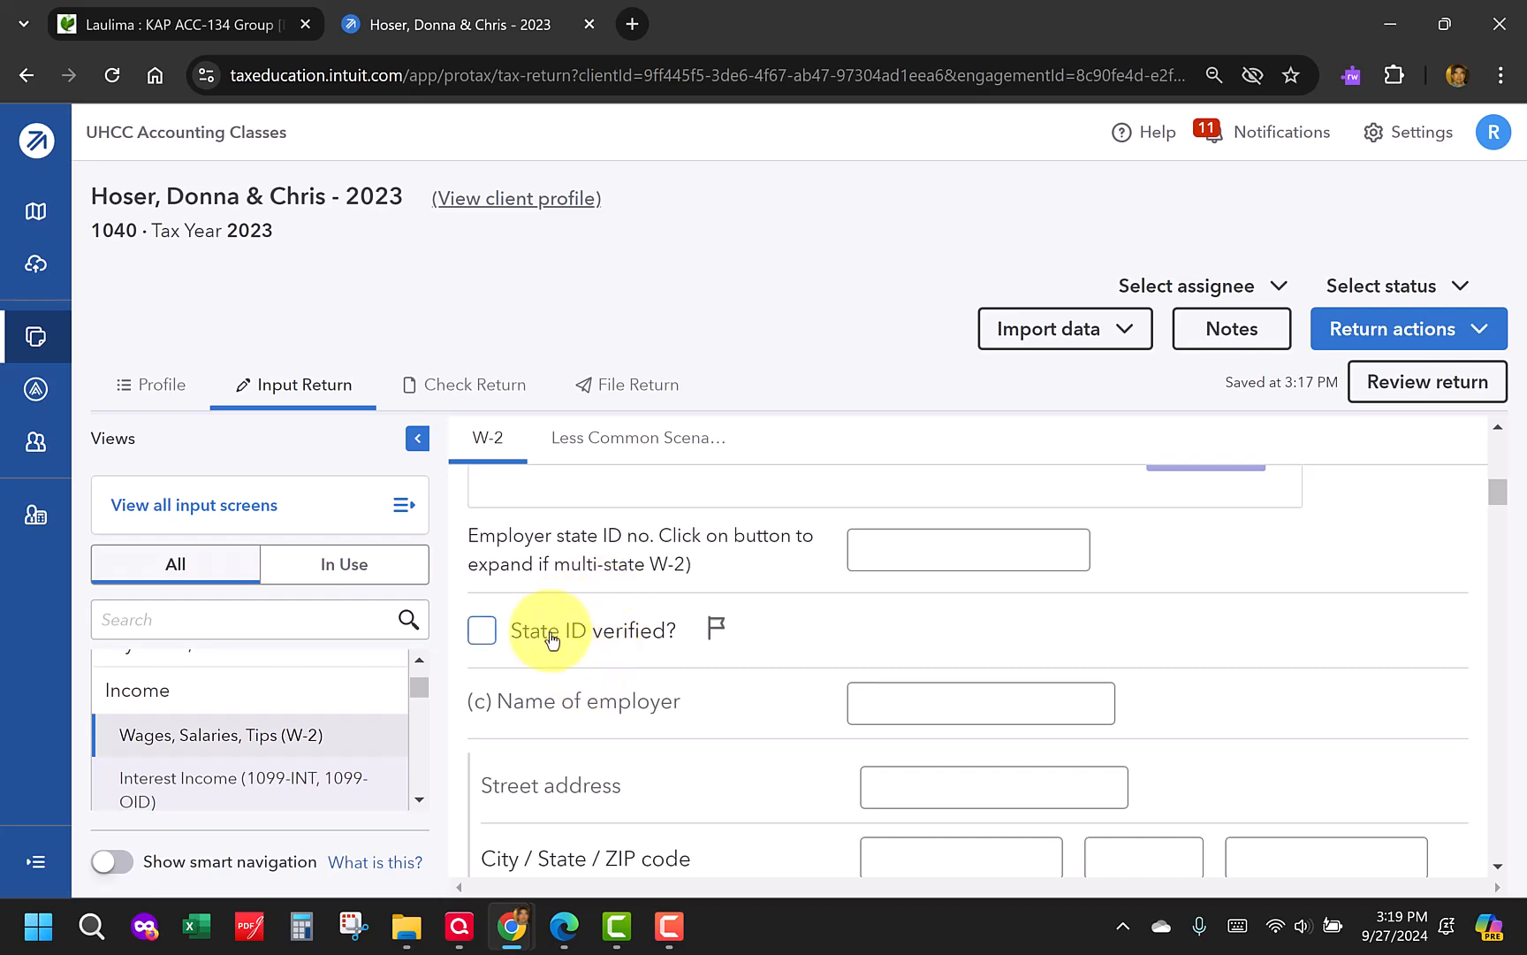
scroll(664, 652, "up", 1)
scroll(664, 652, "up", 1)
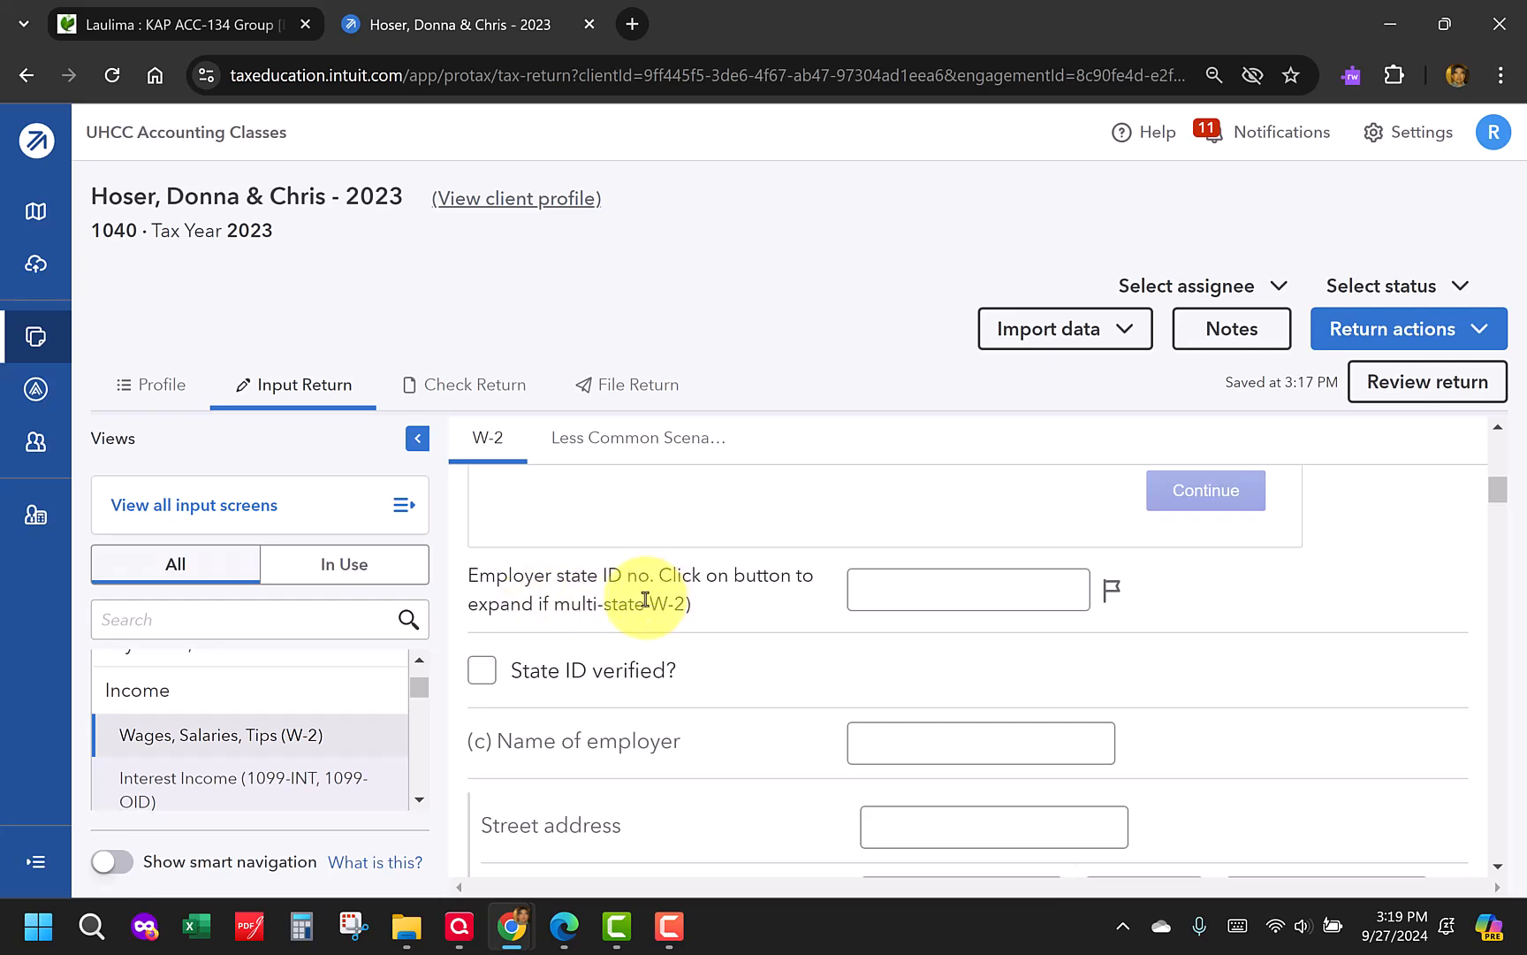
scroll(645, 600, "down", 1)
Enter employer Dade University Hospital at 1925 NW 15th Street, Miami, FL 33125
left_click(903, 609)
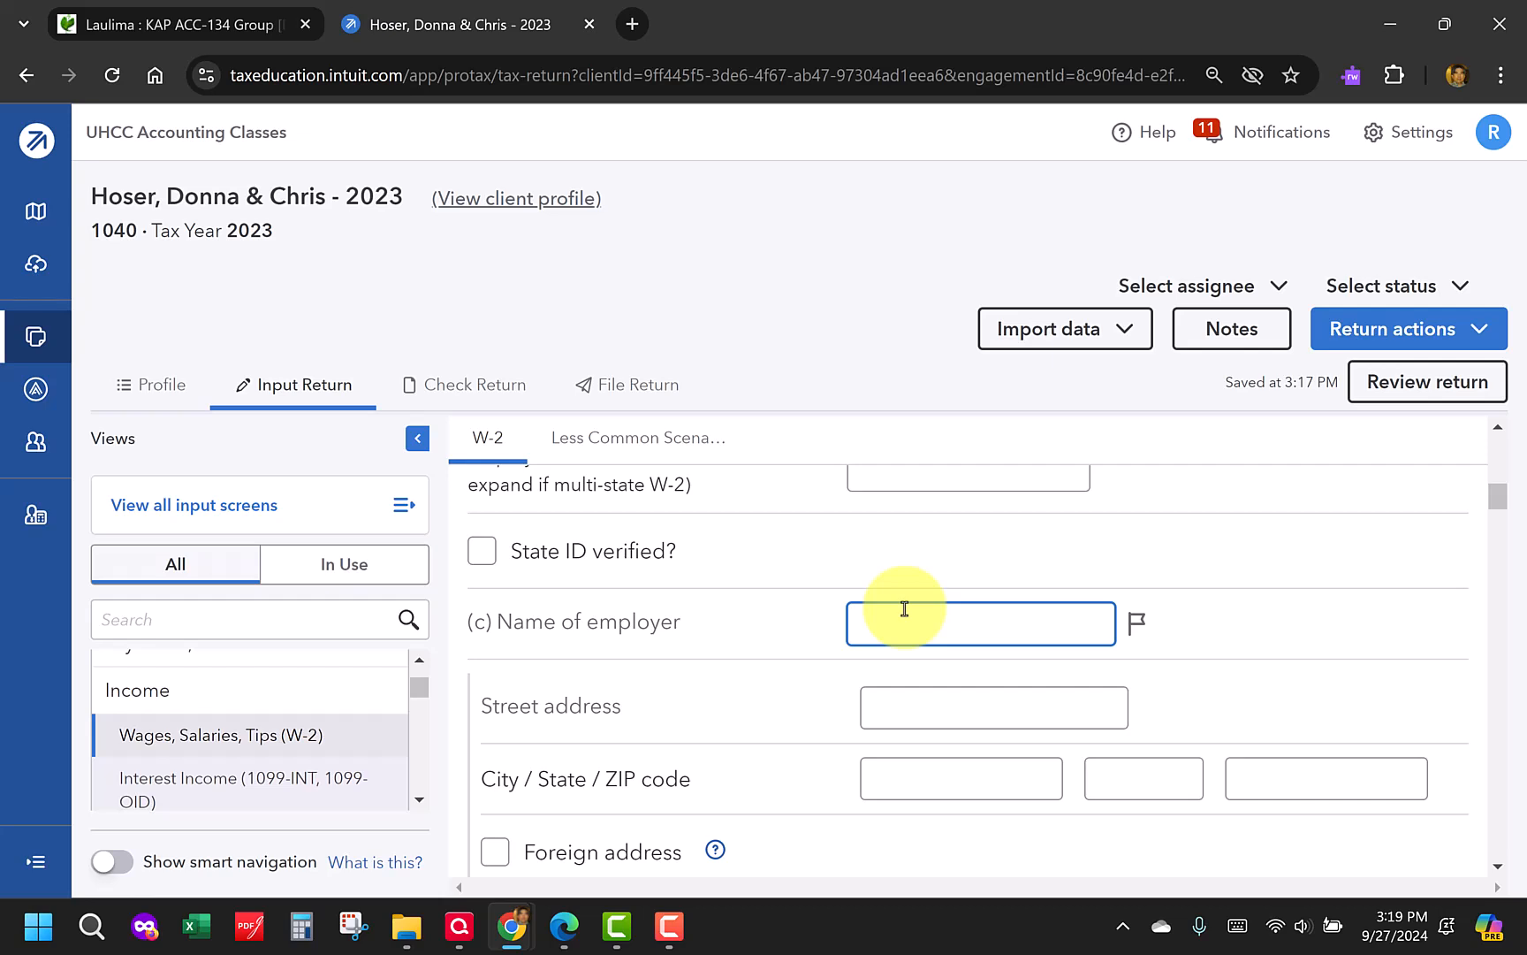
type("Dade University ")
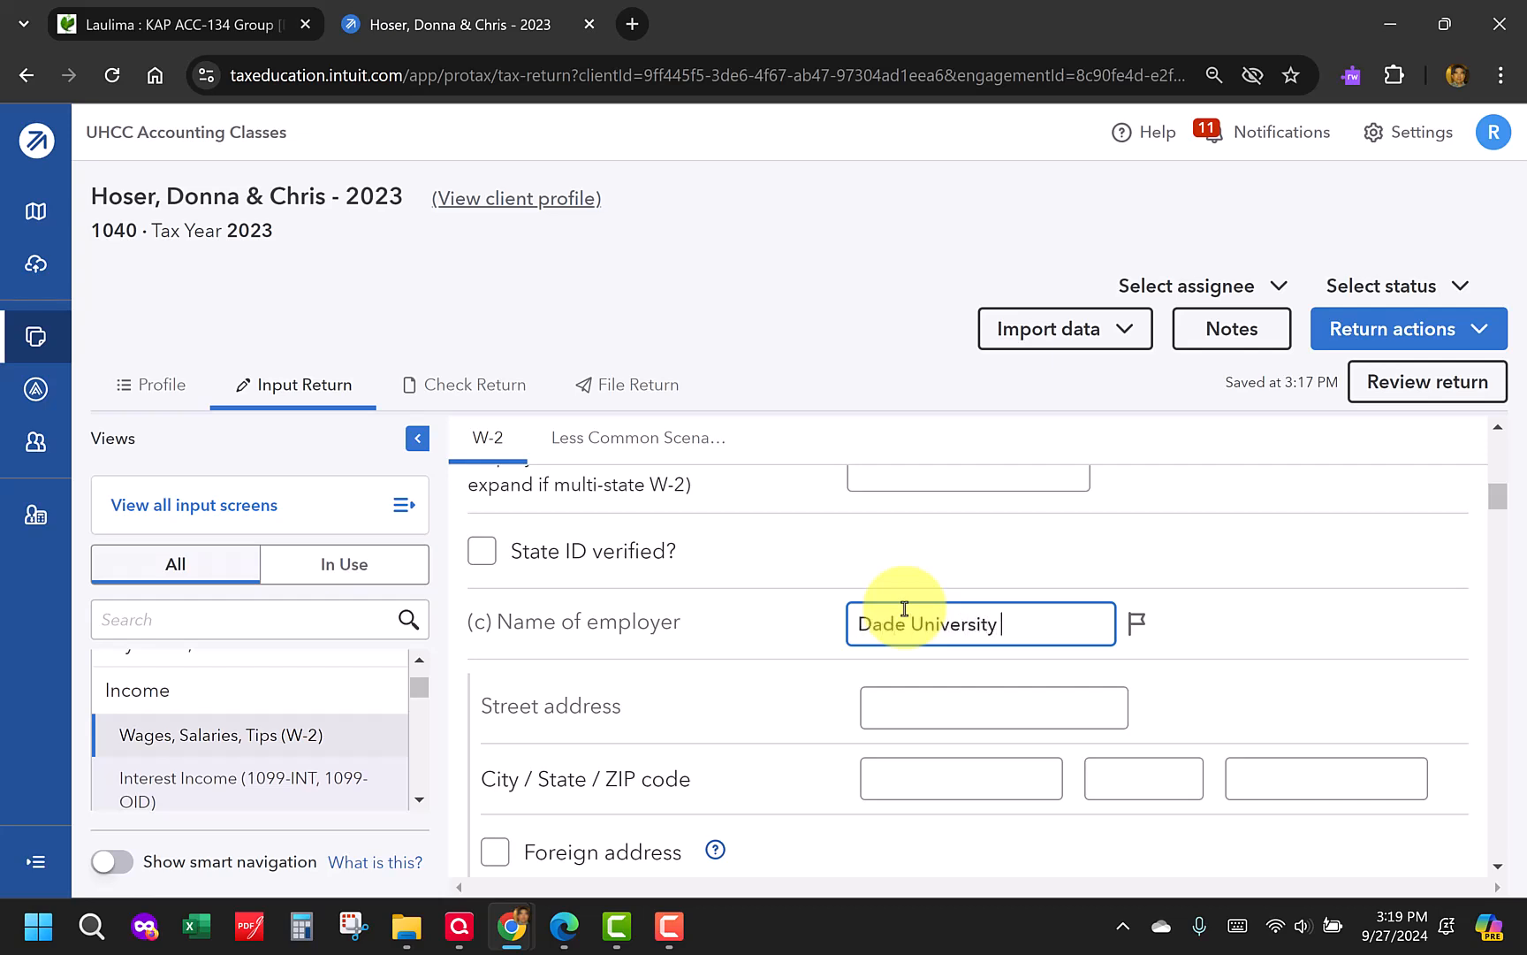
type("Hospital")
key("Tab")
type("1925 NW 15th Street")
key("Tab")
type("Miam")
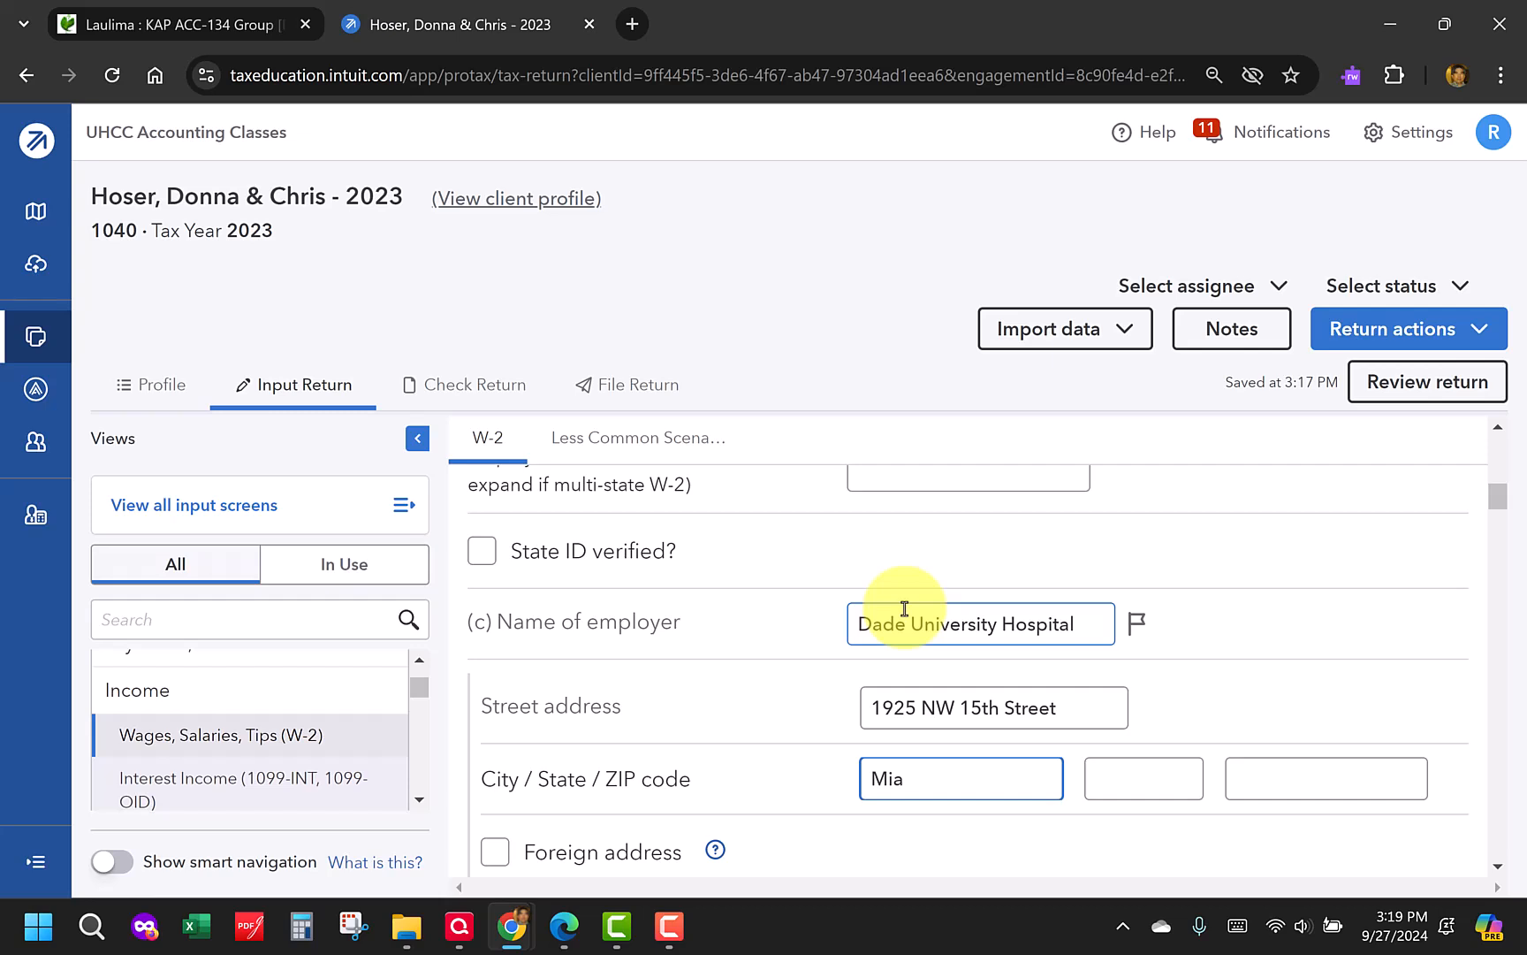
key("Tab")
key("Tab")
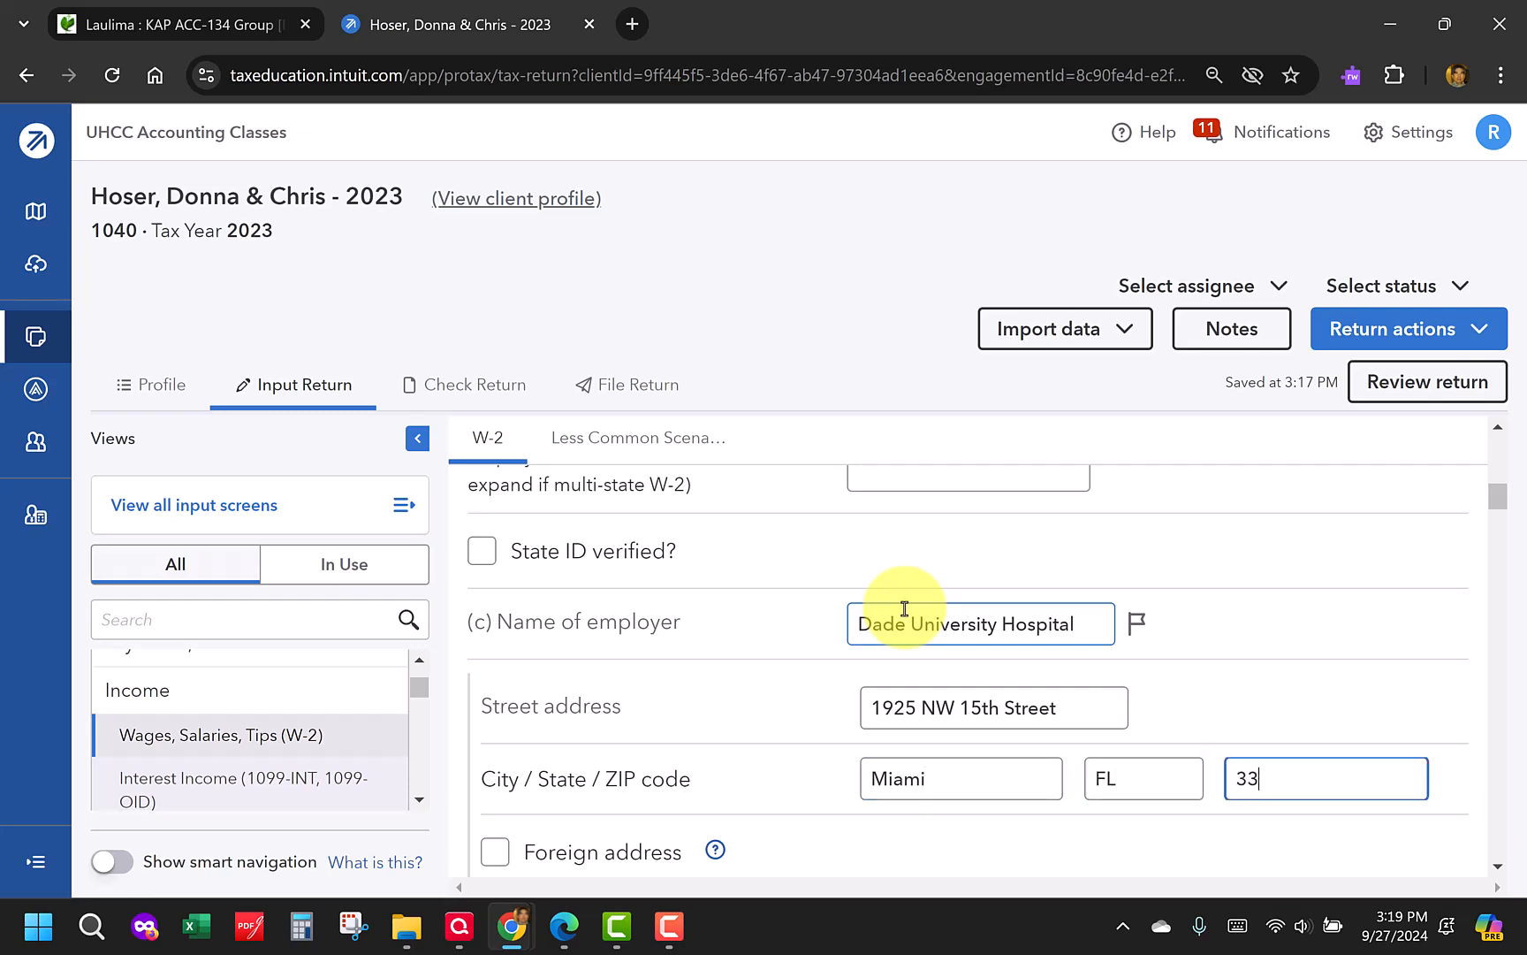
type("33125")
scroll(808, 747, "down", 1)
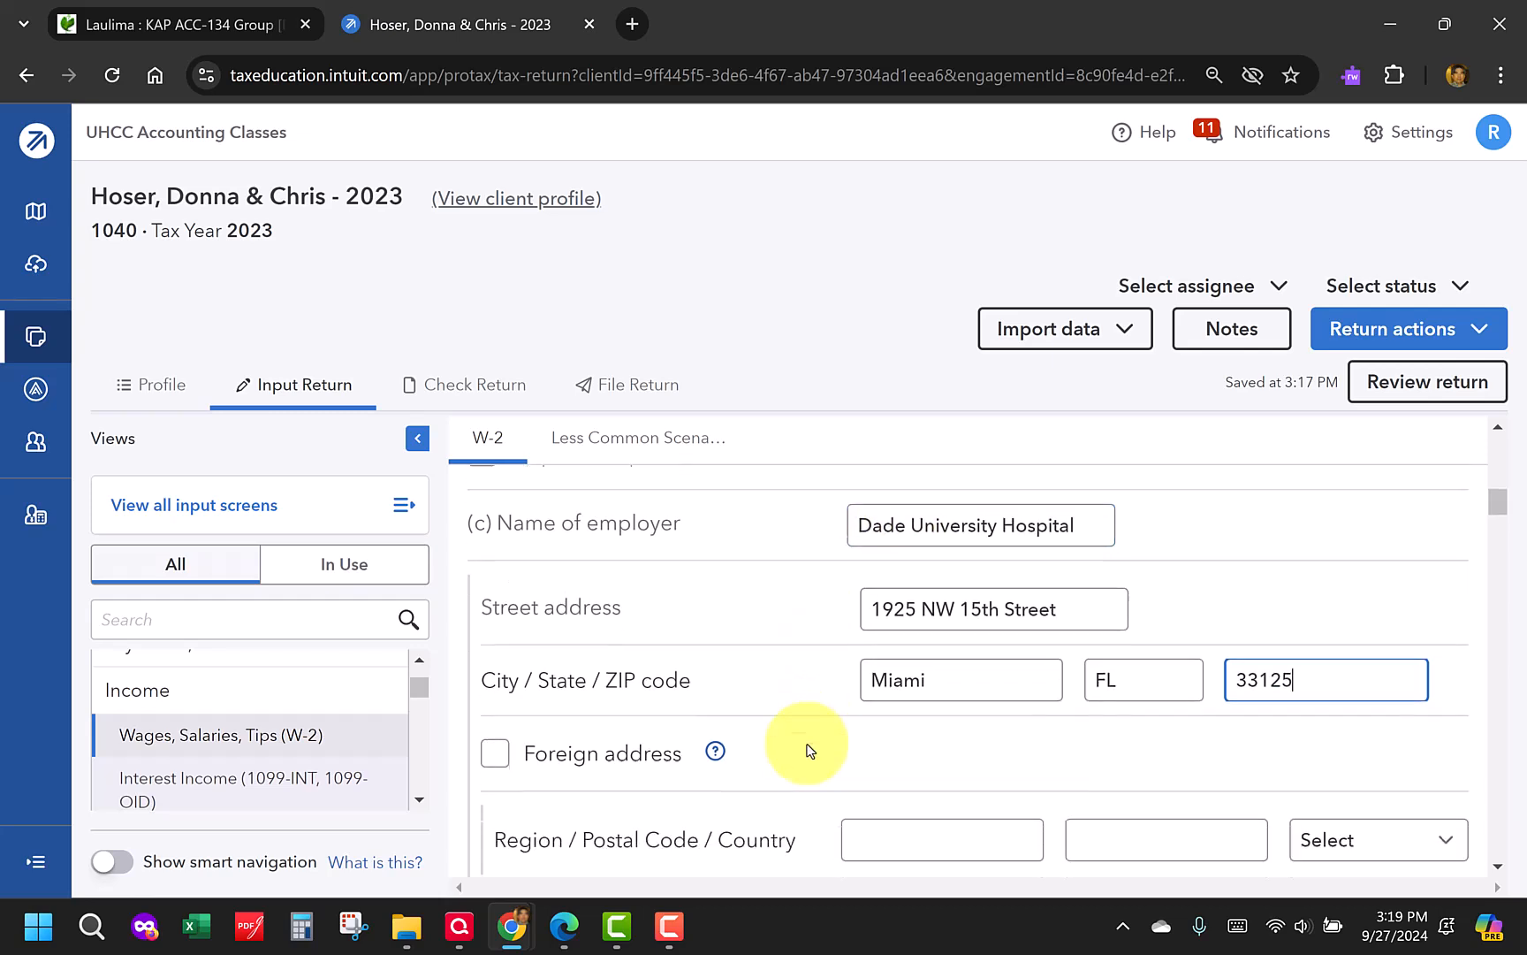
scroll(669, 765, "down", 4)
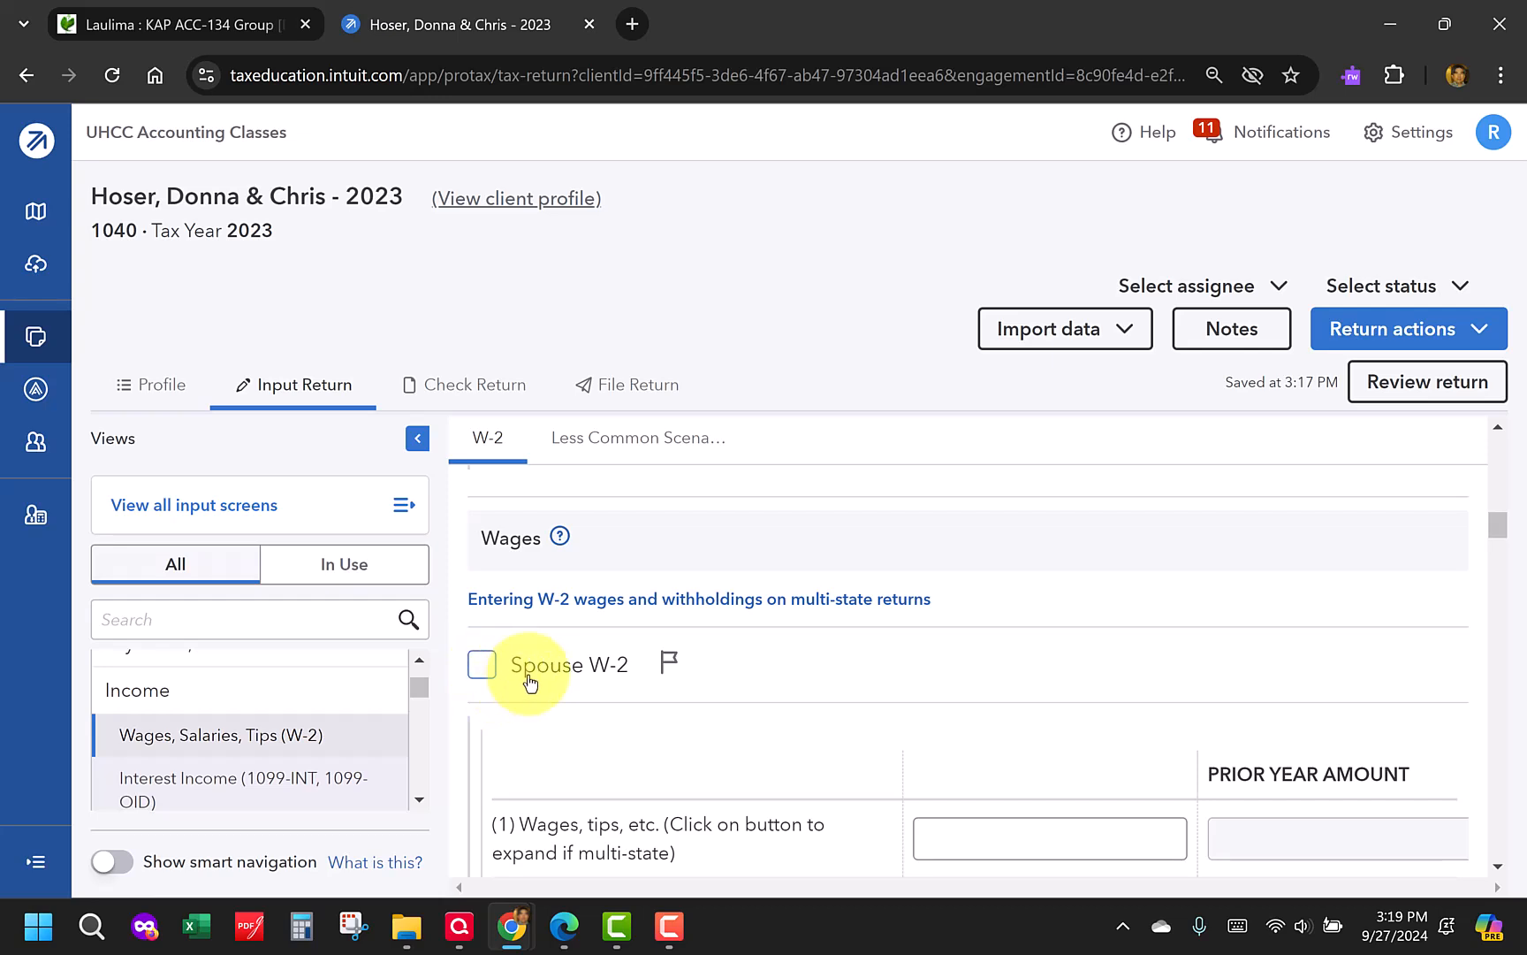
Enter W-2 wages of 51,808.25 and federal income tax withheld of 4,078.30
scroll(528, 682, "down", 2)
left_click(982, 723)
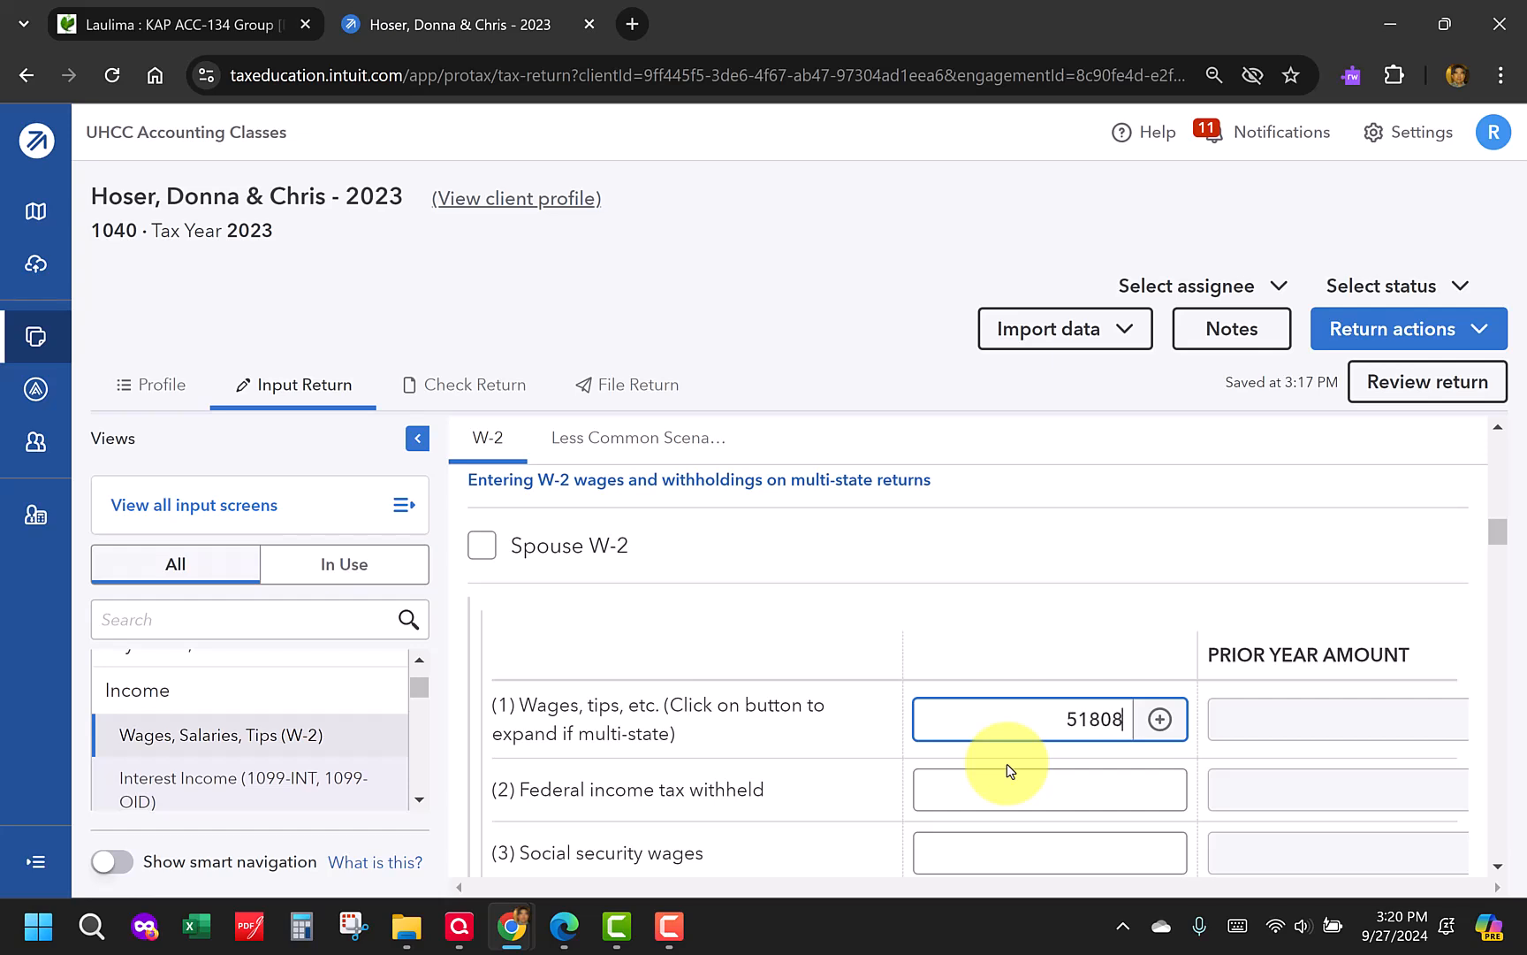
type("51808.25")
key("Tab")
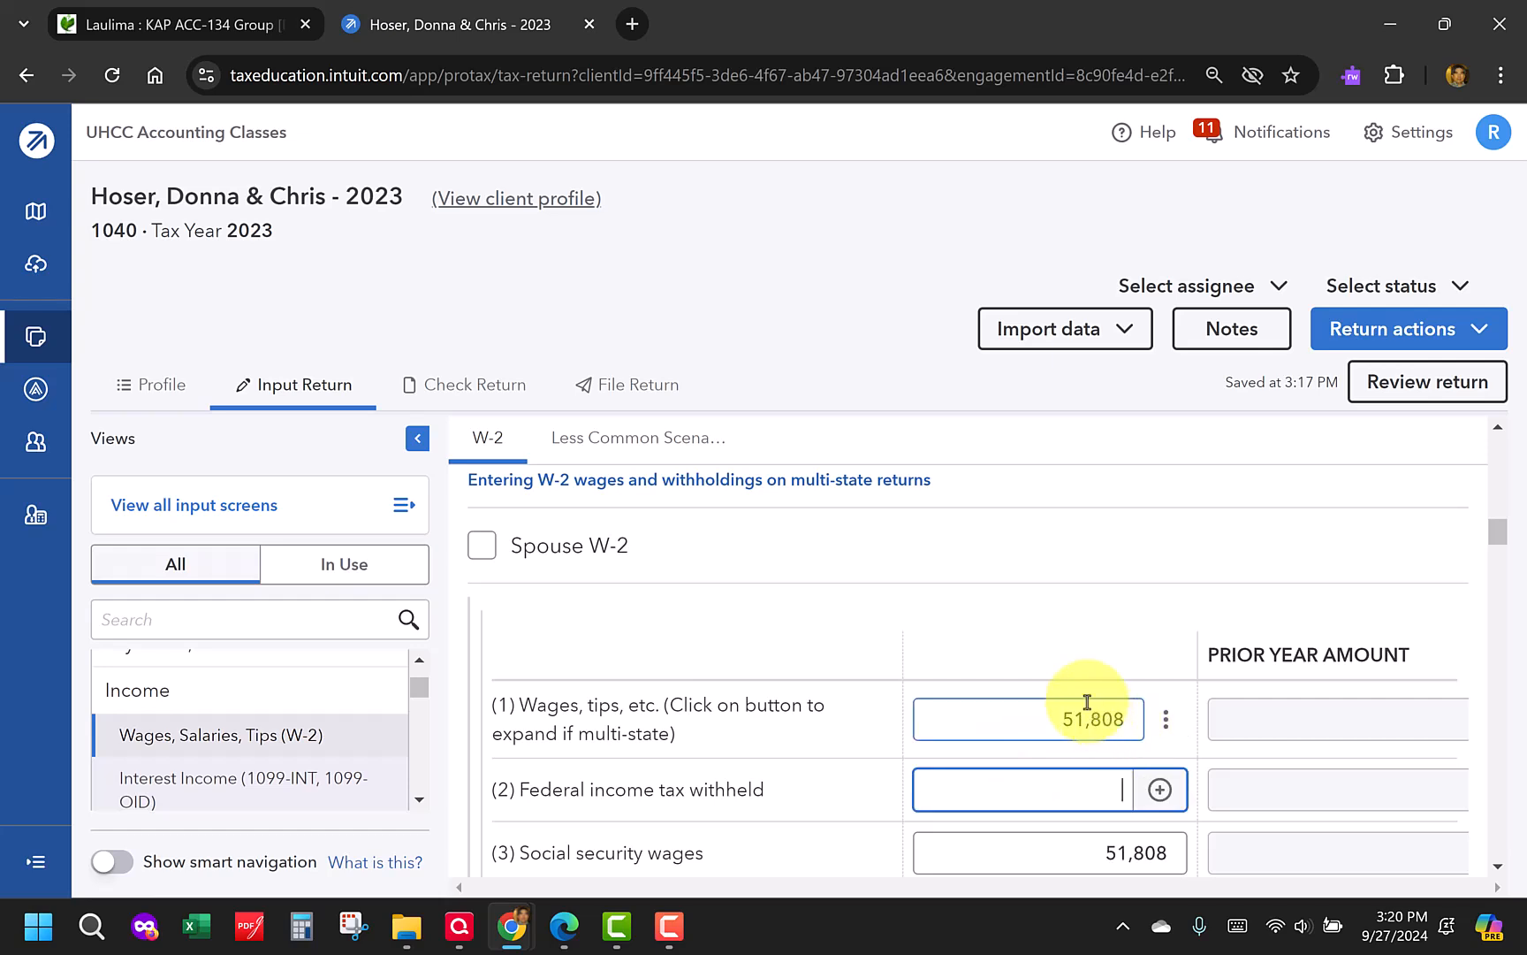
type("4078.30")
key("Tab")
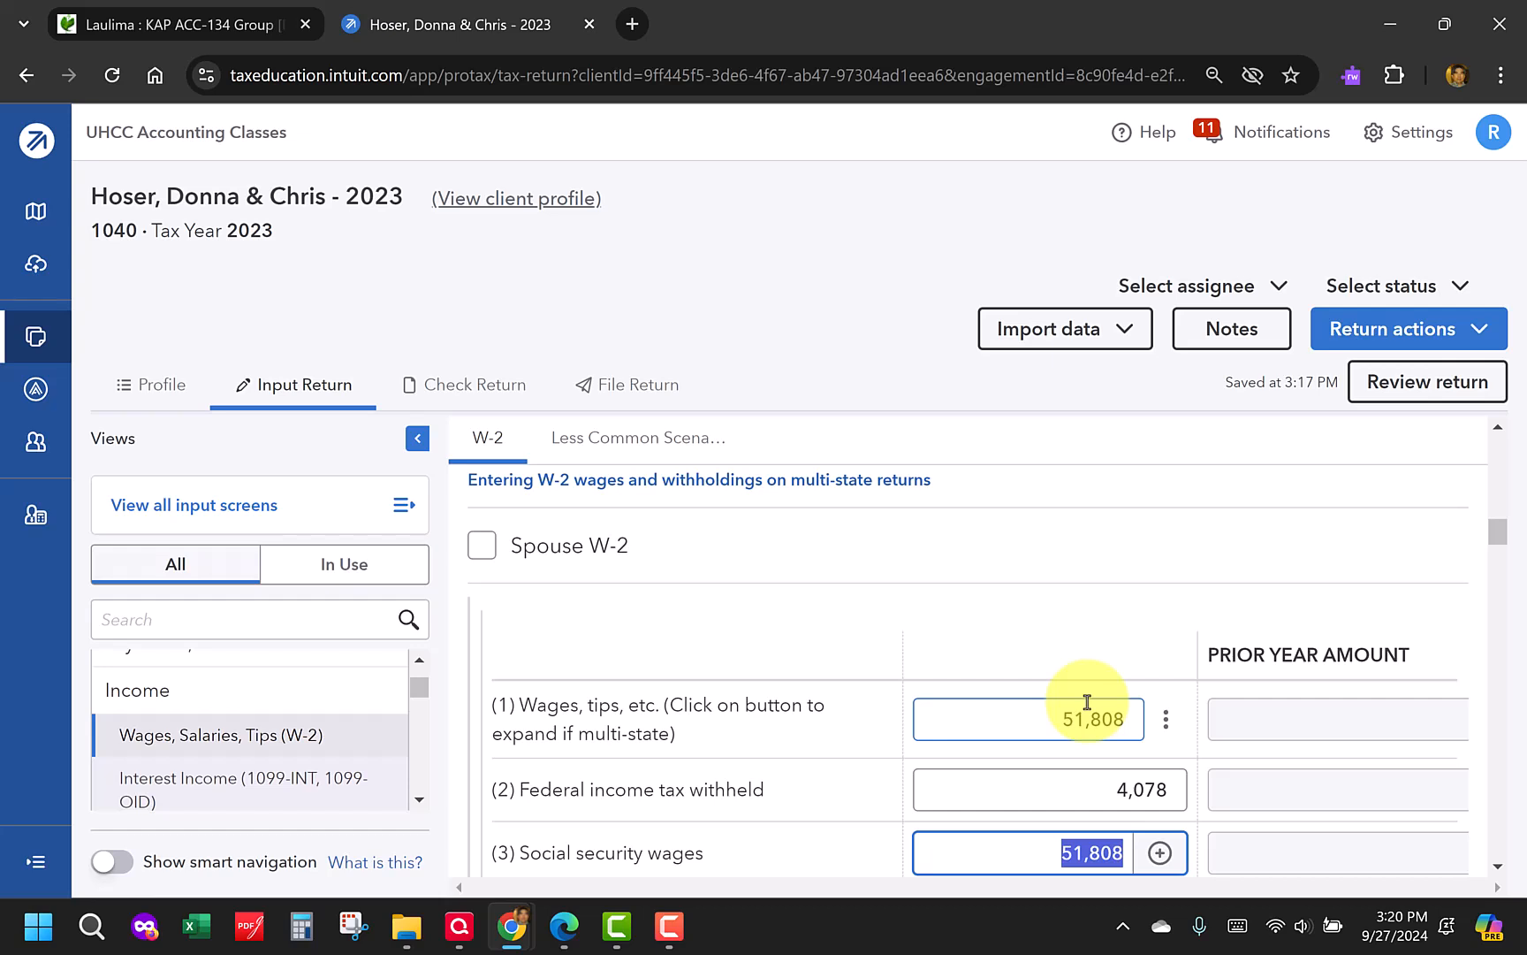
Review the Social Security tax 3,212 and Medicare tax 751, then bring the W-2 PDF forward
scroll(1031, 812, "down", 1)
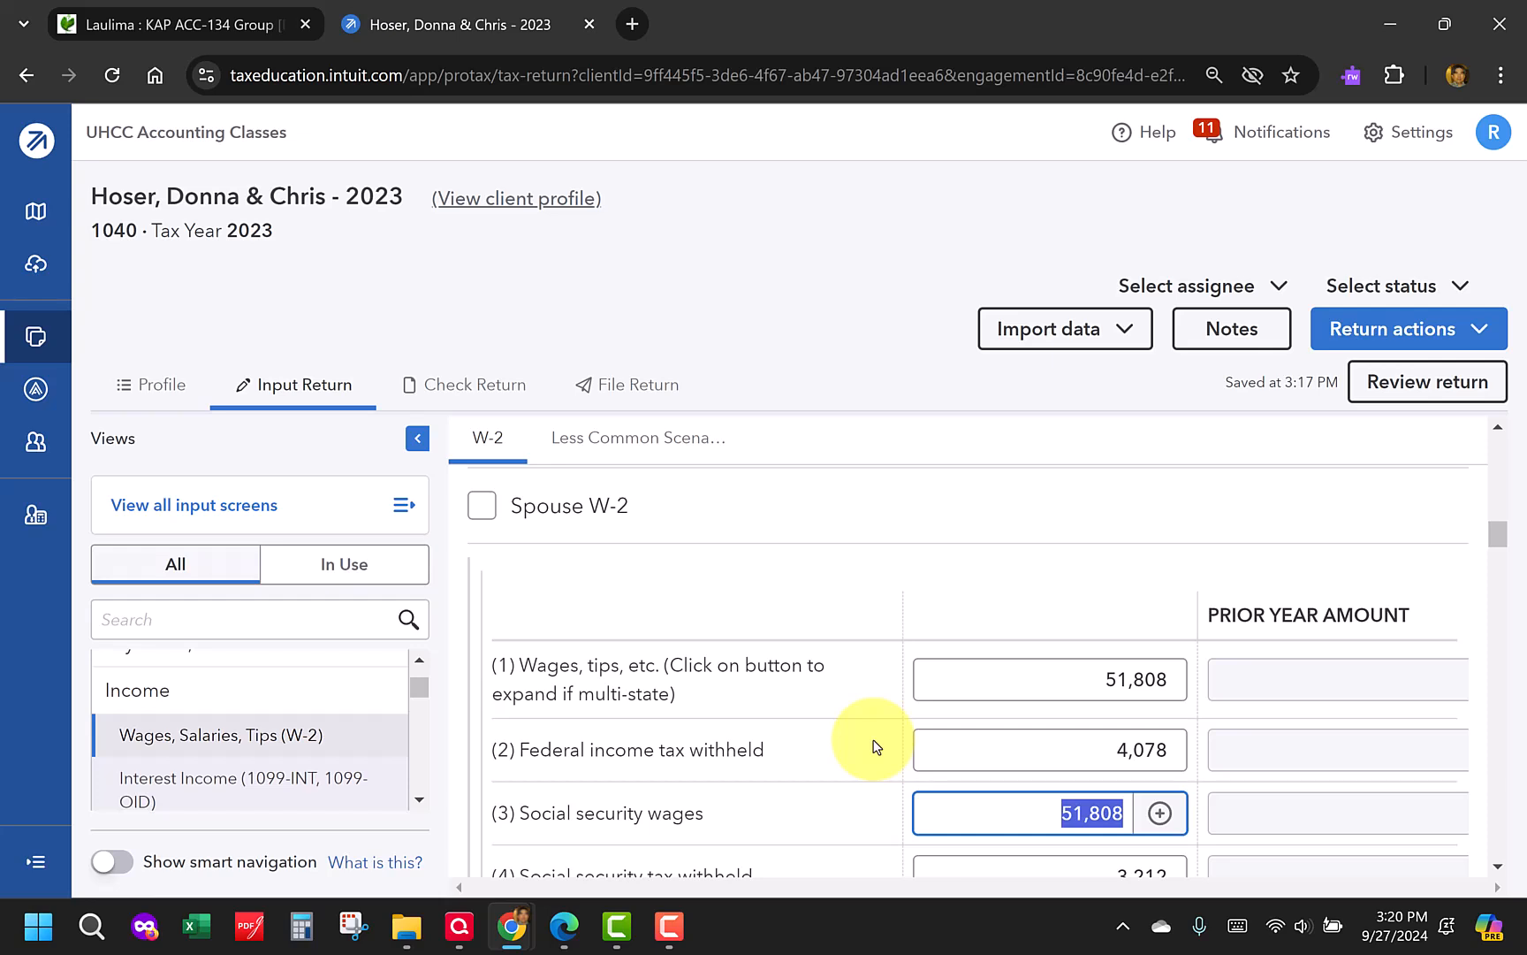
scroll(873, 747, "down", 1)
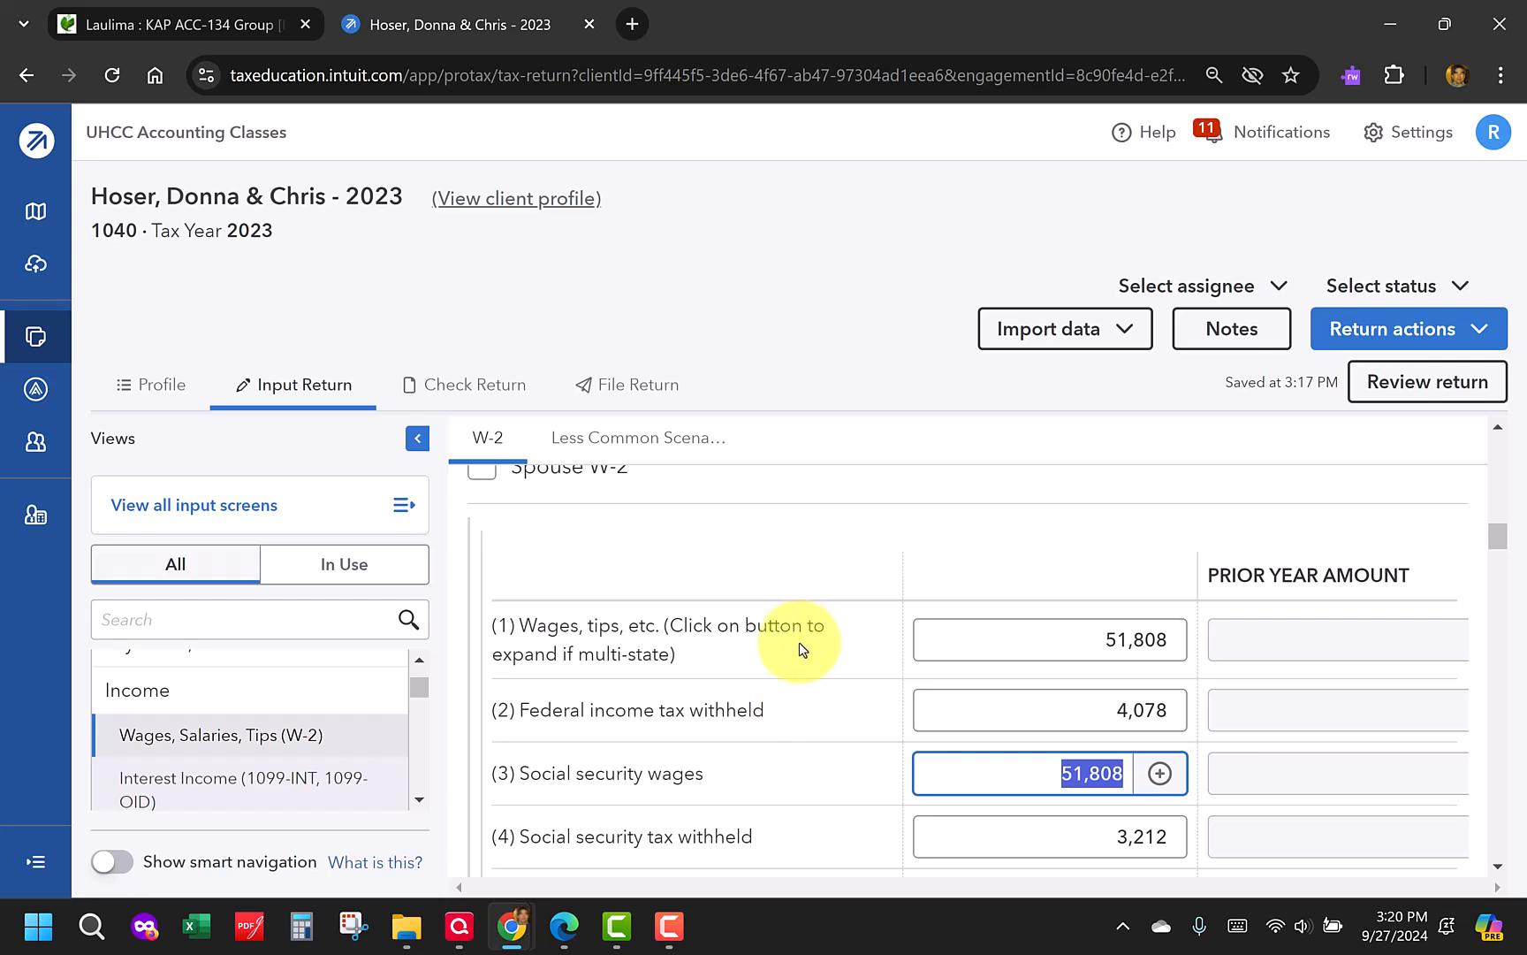
scroll(851, 638, "down", 2)
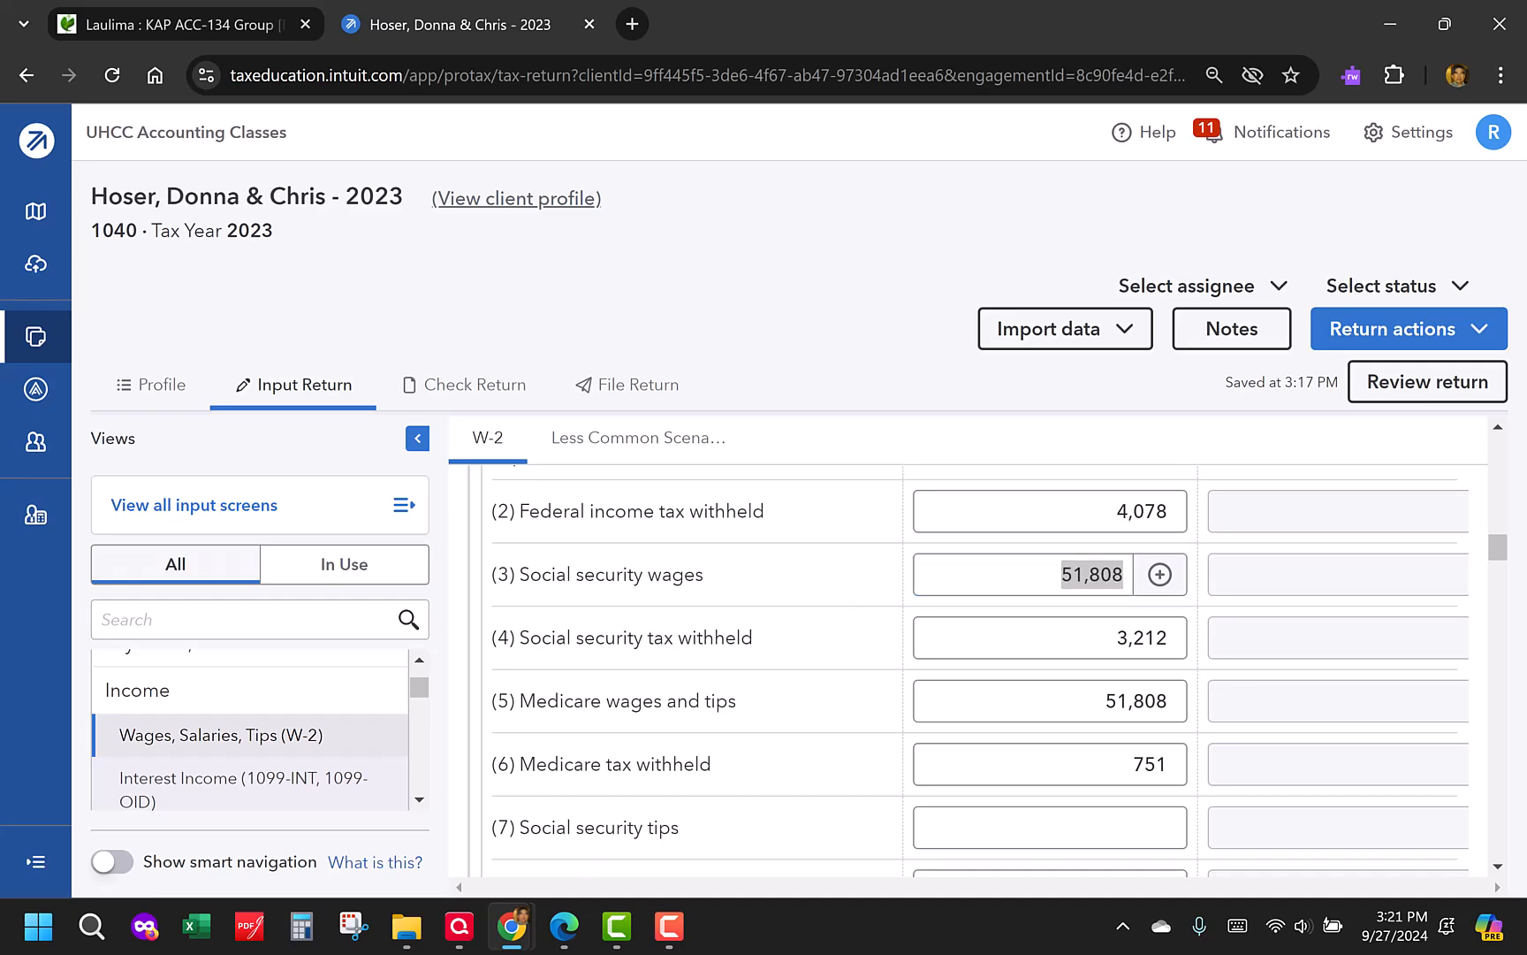
left_click_drag(955, 0, 681, 251)
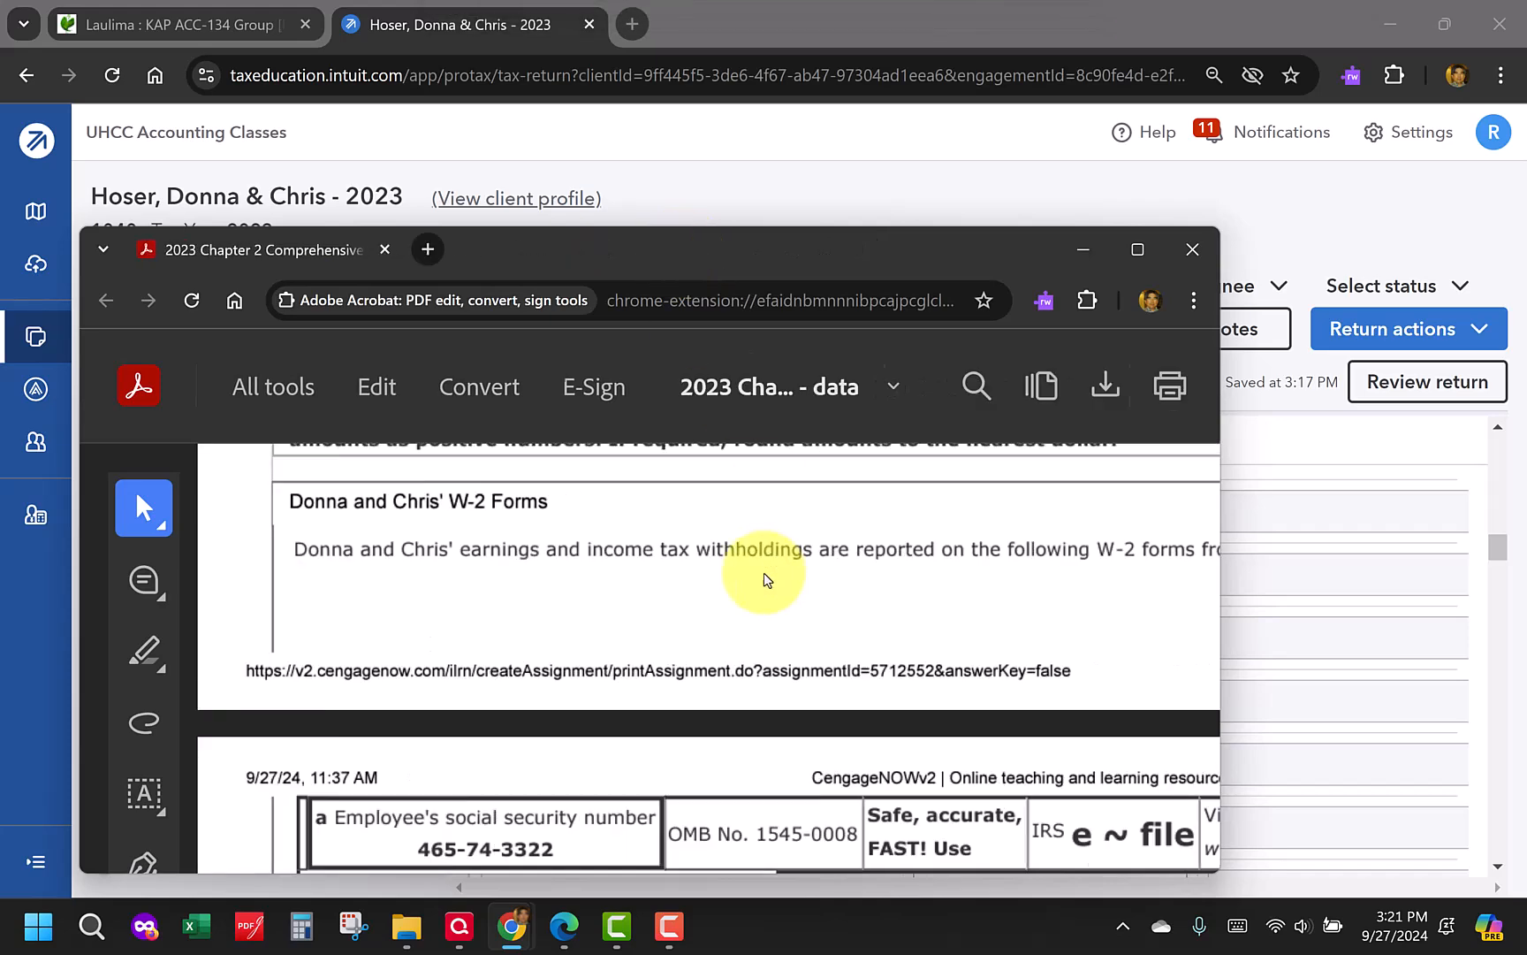
Read the W-2 PDF's box 12 entries (C 48.00, DD 5,809.12), then move the PDF aside
scroll(769, 574, "down", 5)
left_click(1138, 249)
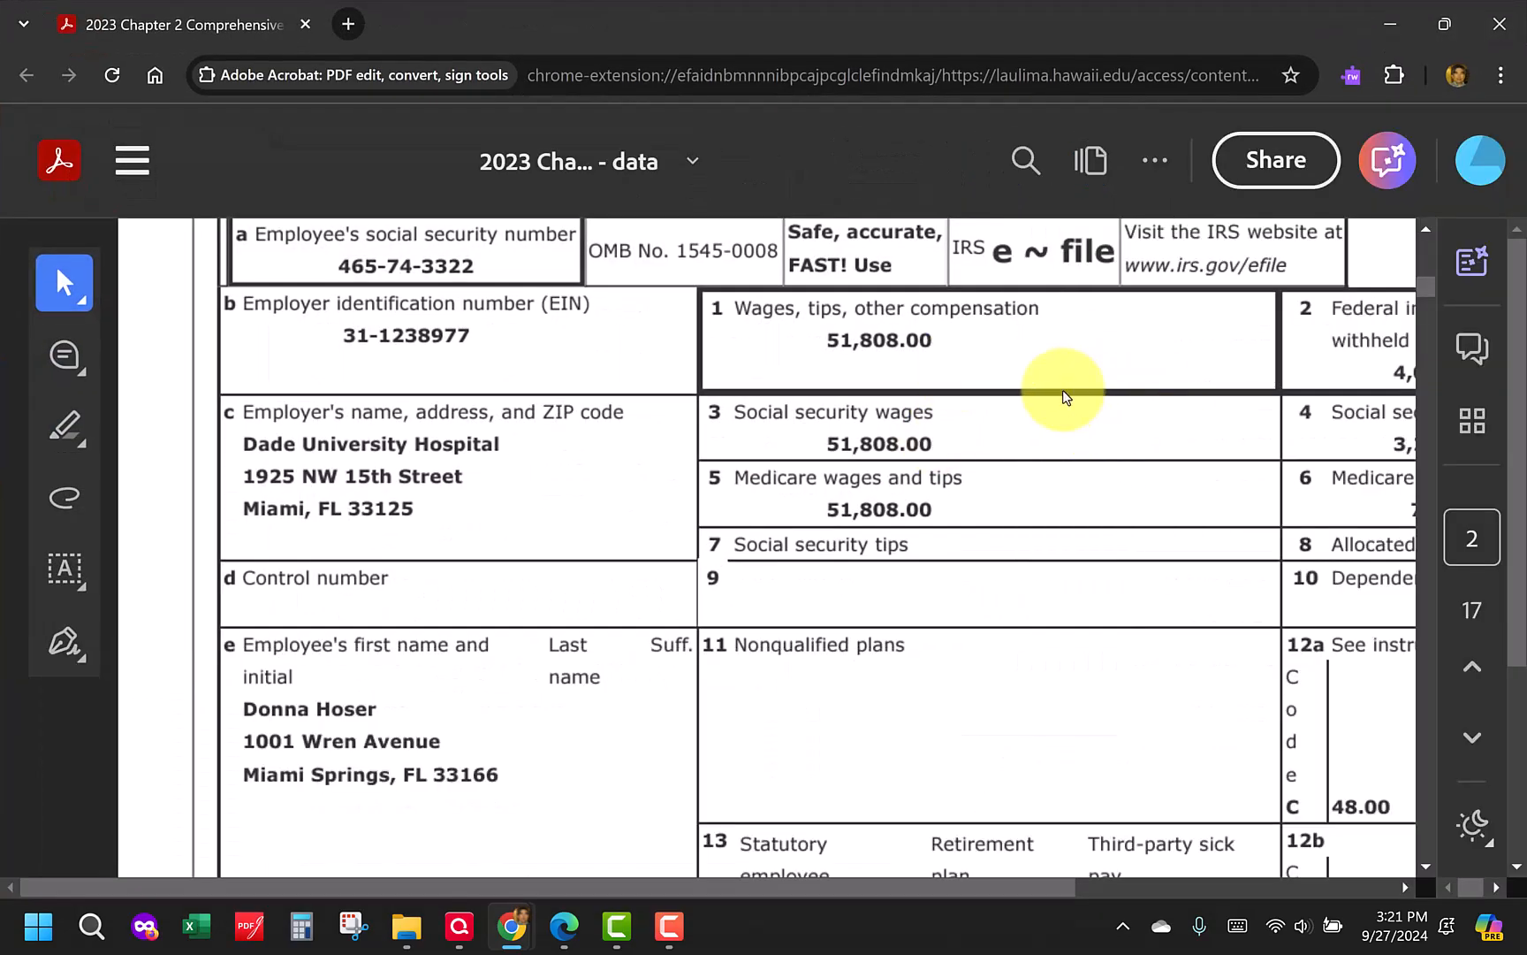
scroll(1067, 393, "right", 5)
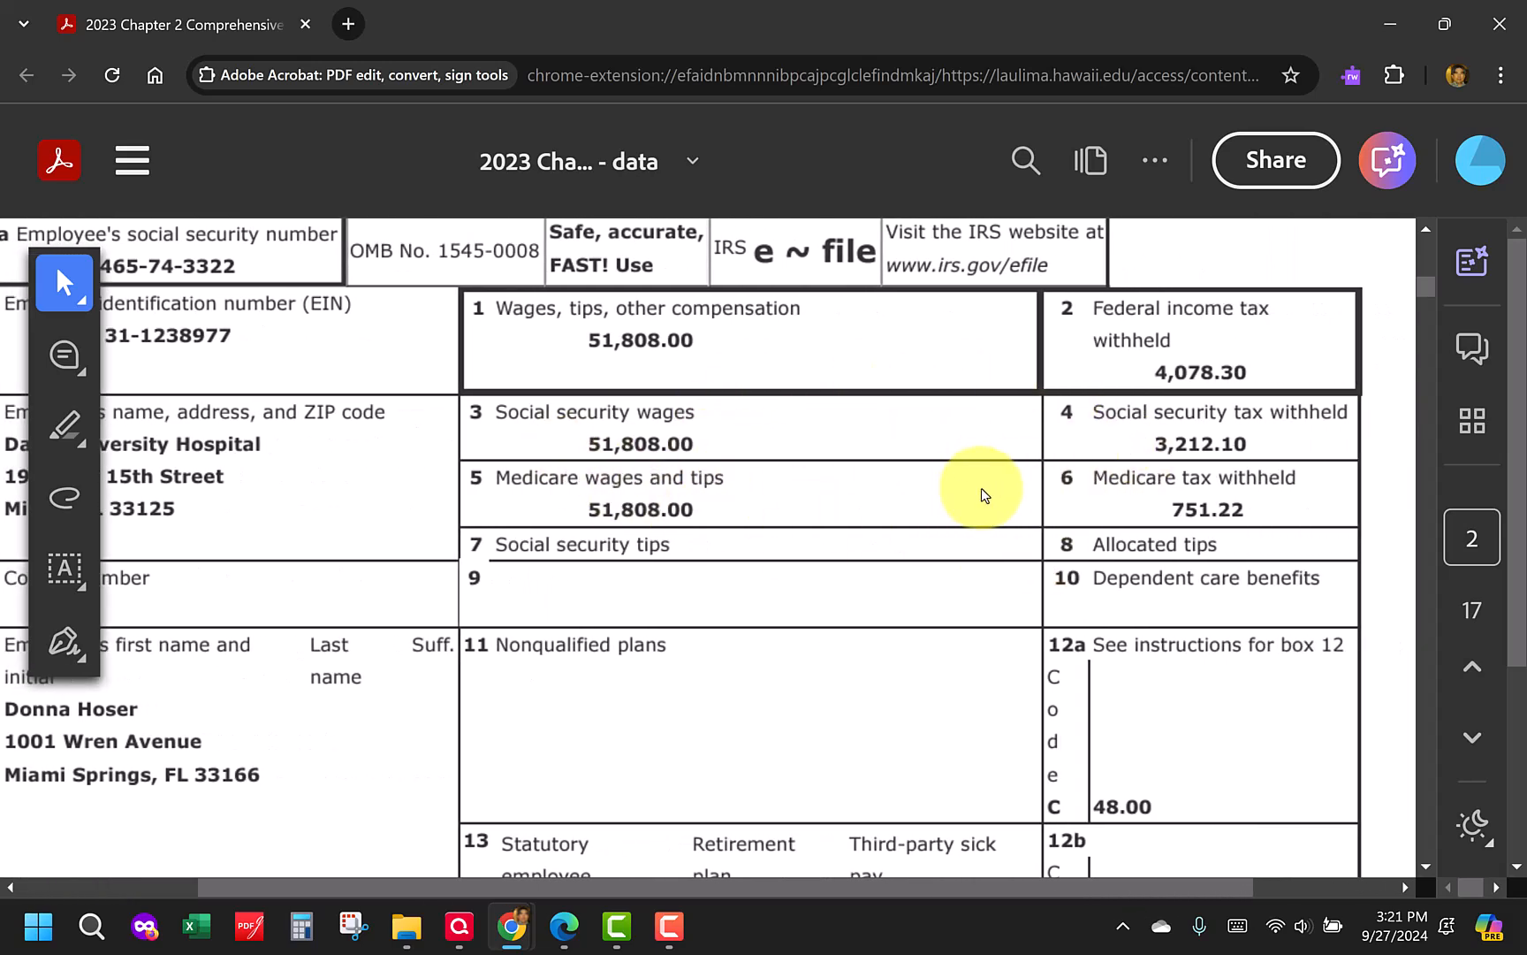
scroll(982, 495, "down", 2)
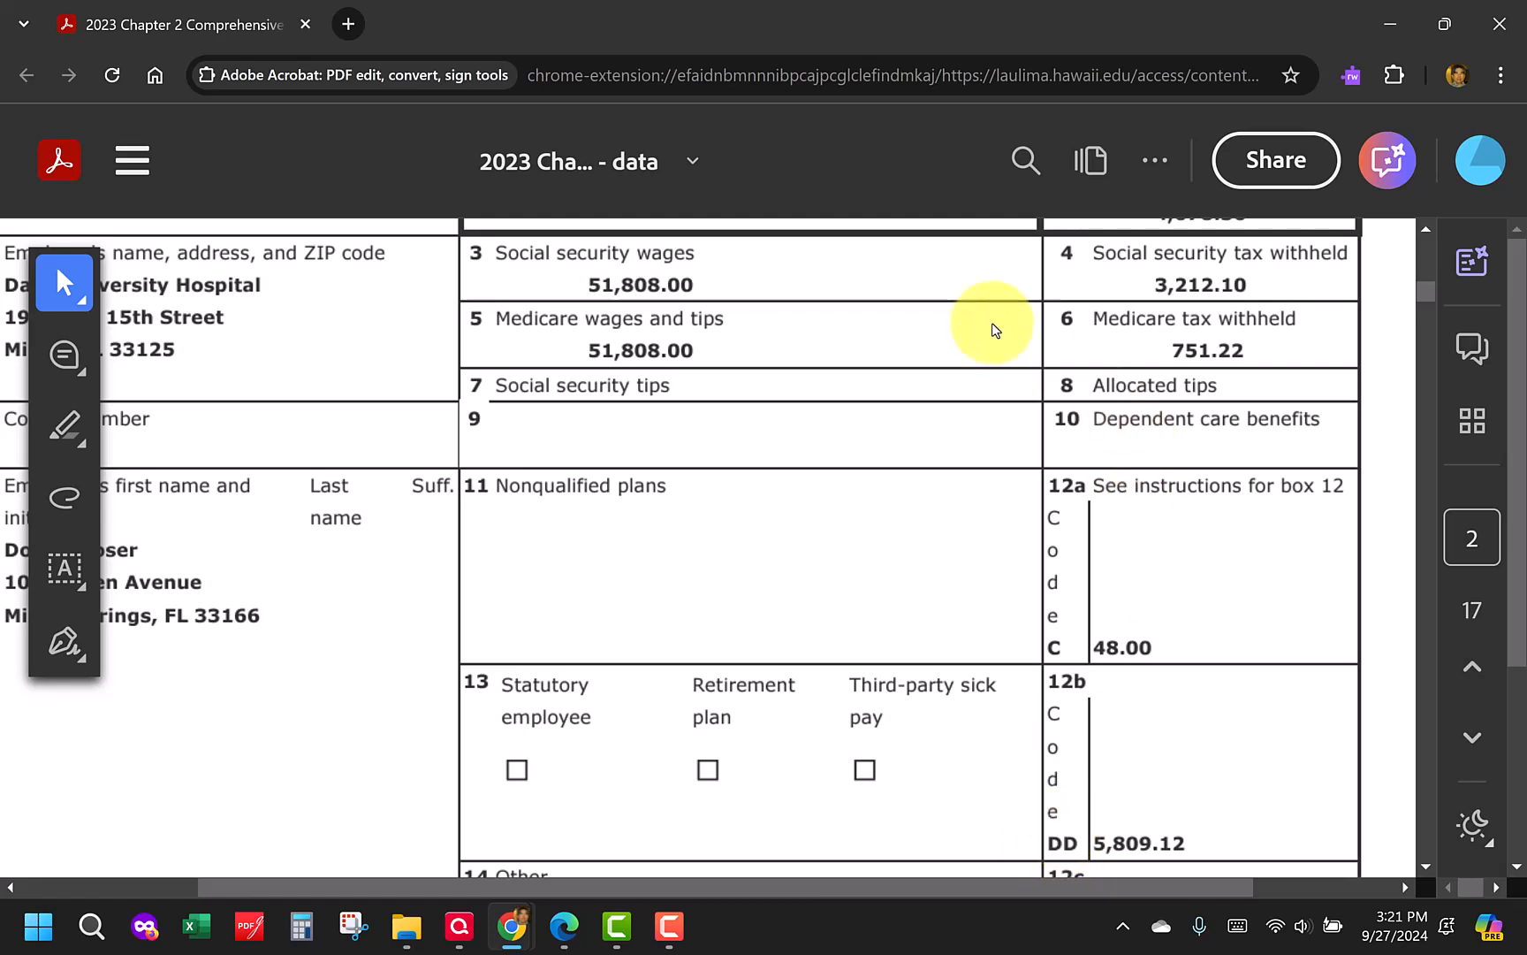
left_click_drag(776, 40, 1149, 0)
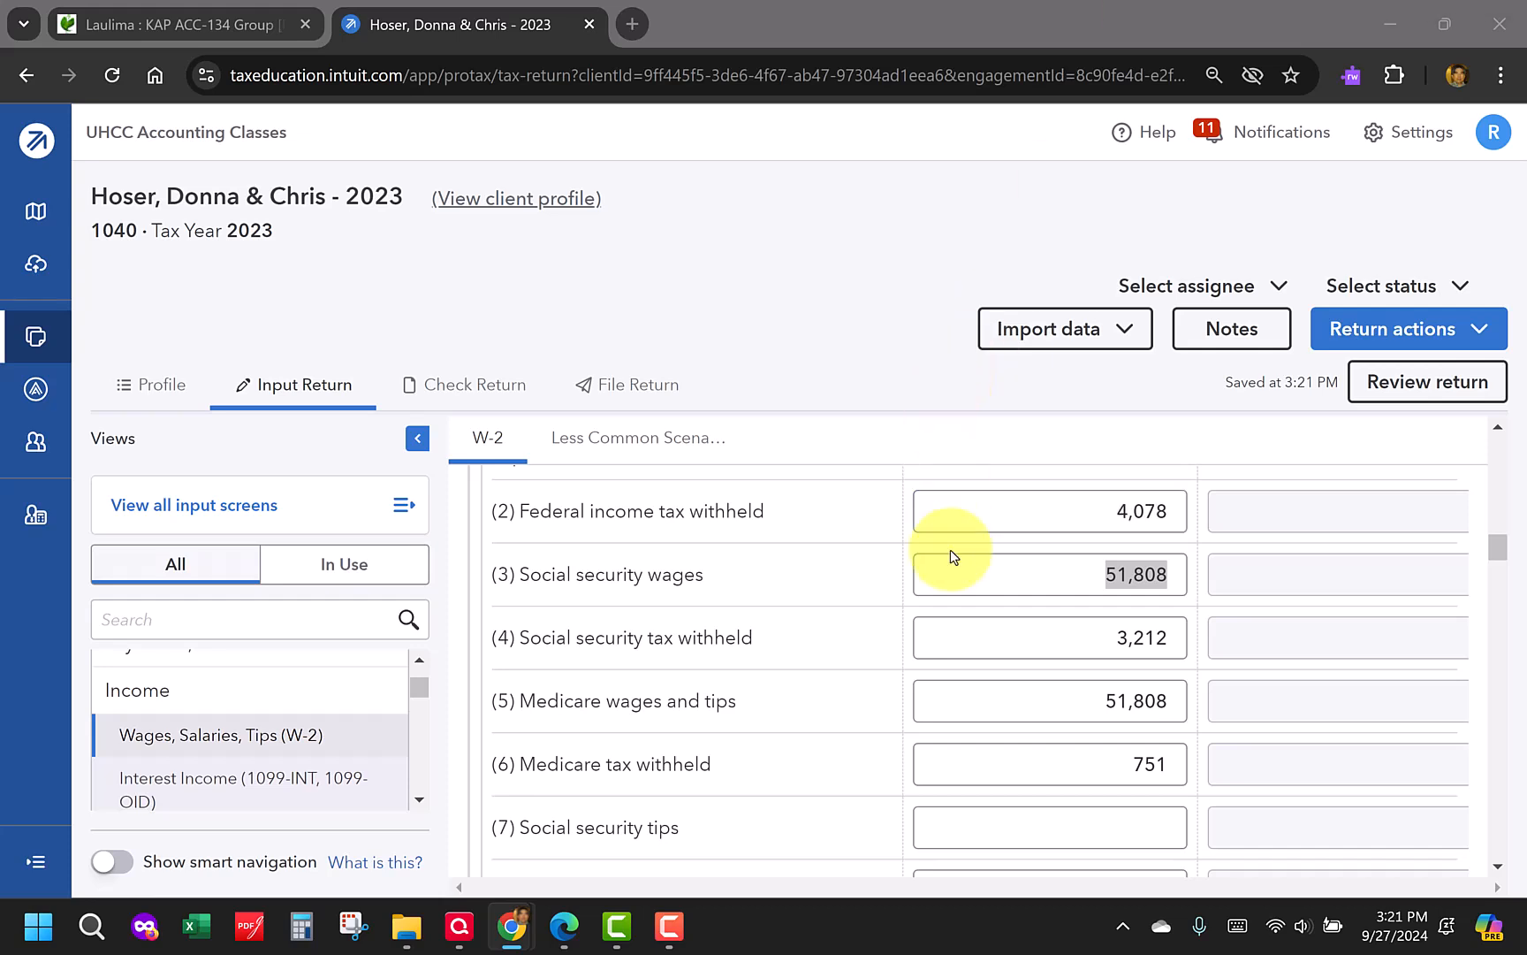
Set the Box 12a code to C for its 48 amount
scroll(955, 556, "down", 3)
scroll(951, 555, "down", 7)
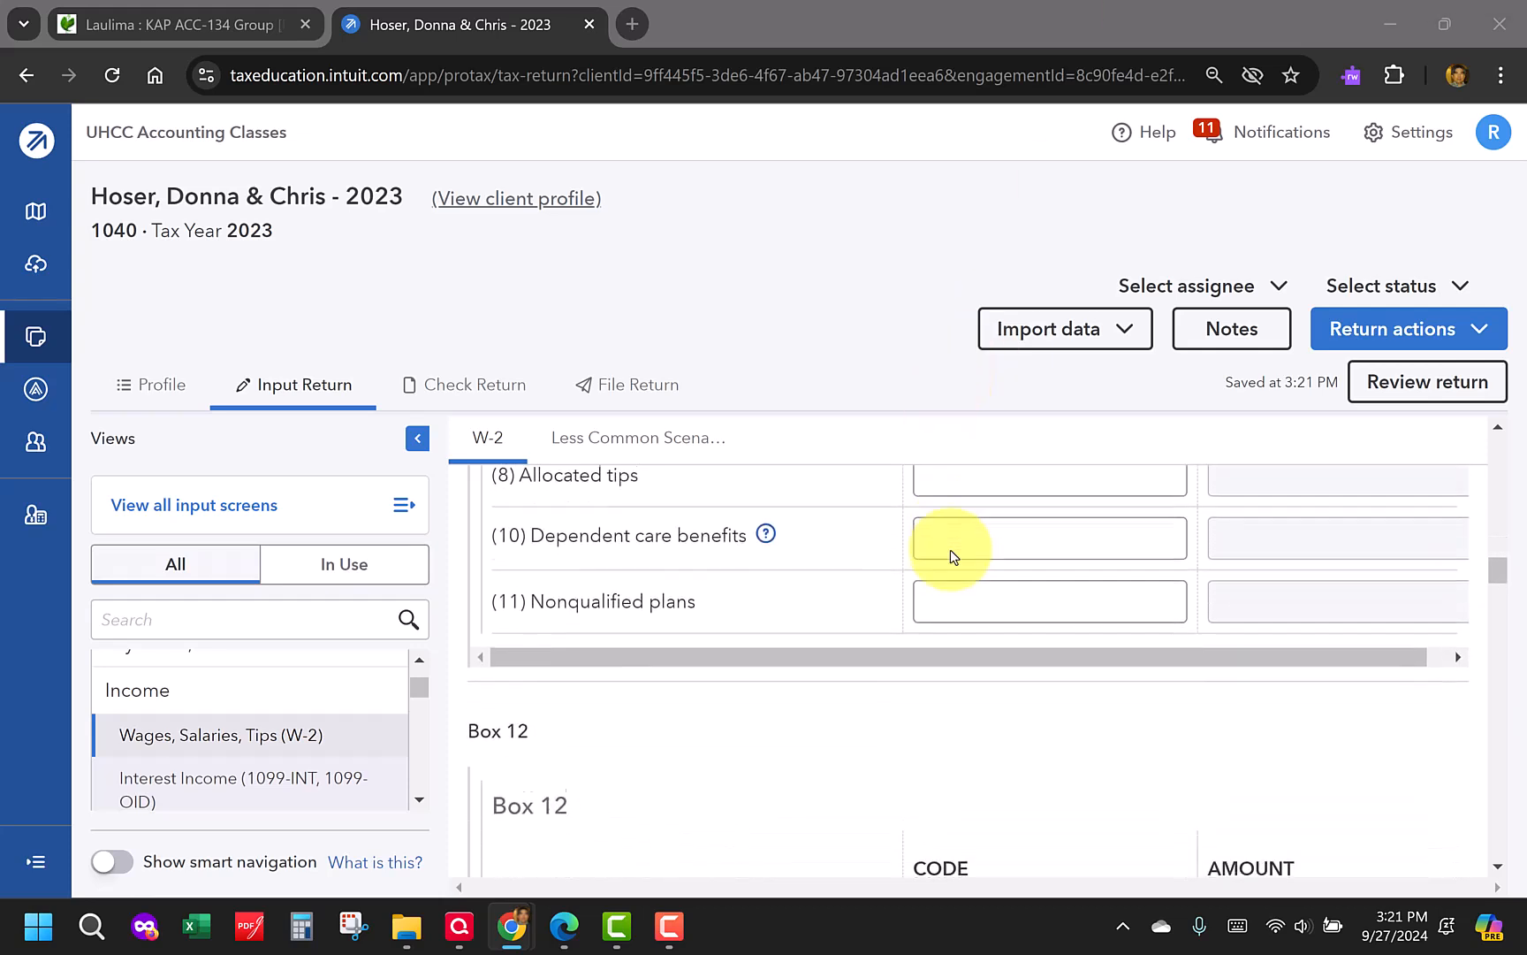
scroll(951, 555, "down", 1)
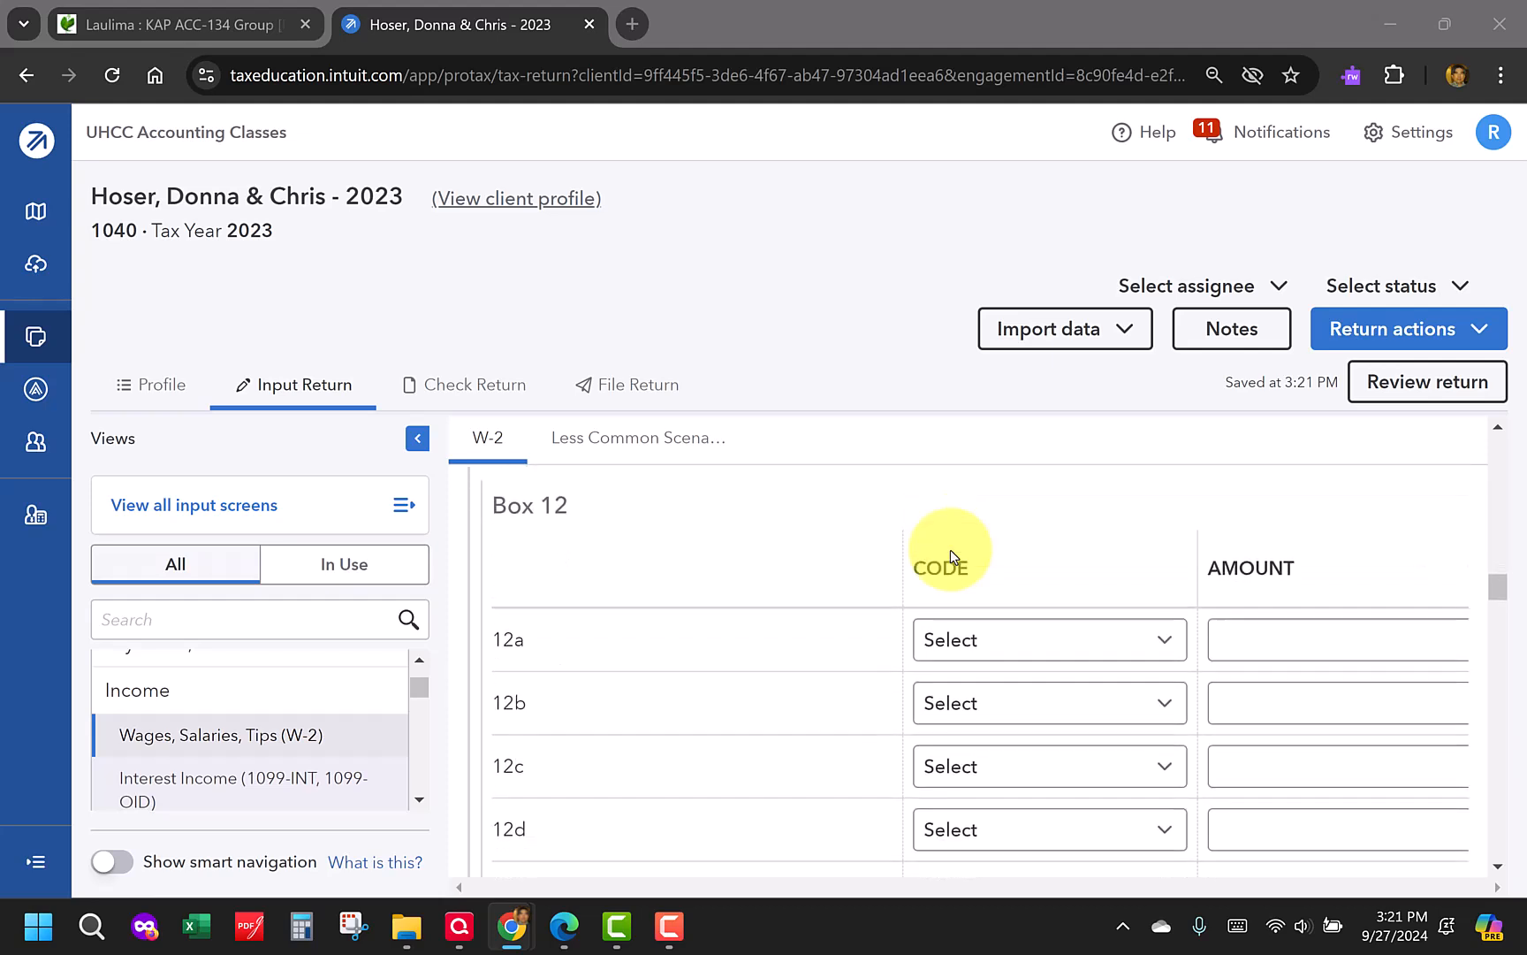
left_click(1012, 641)
scroll(726, 532, "down", 1)
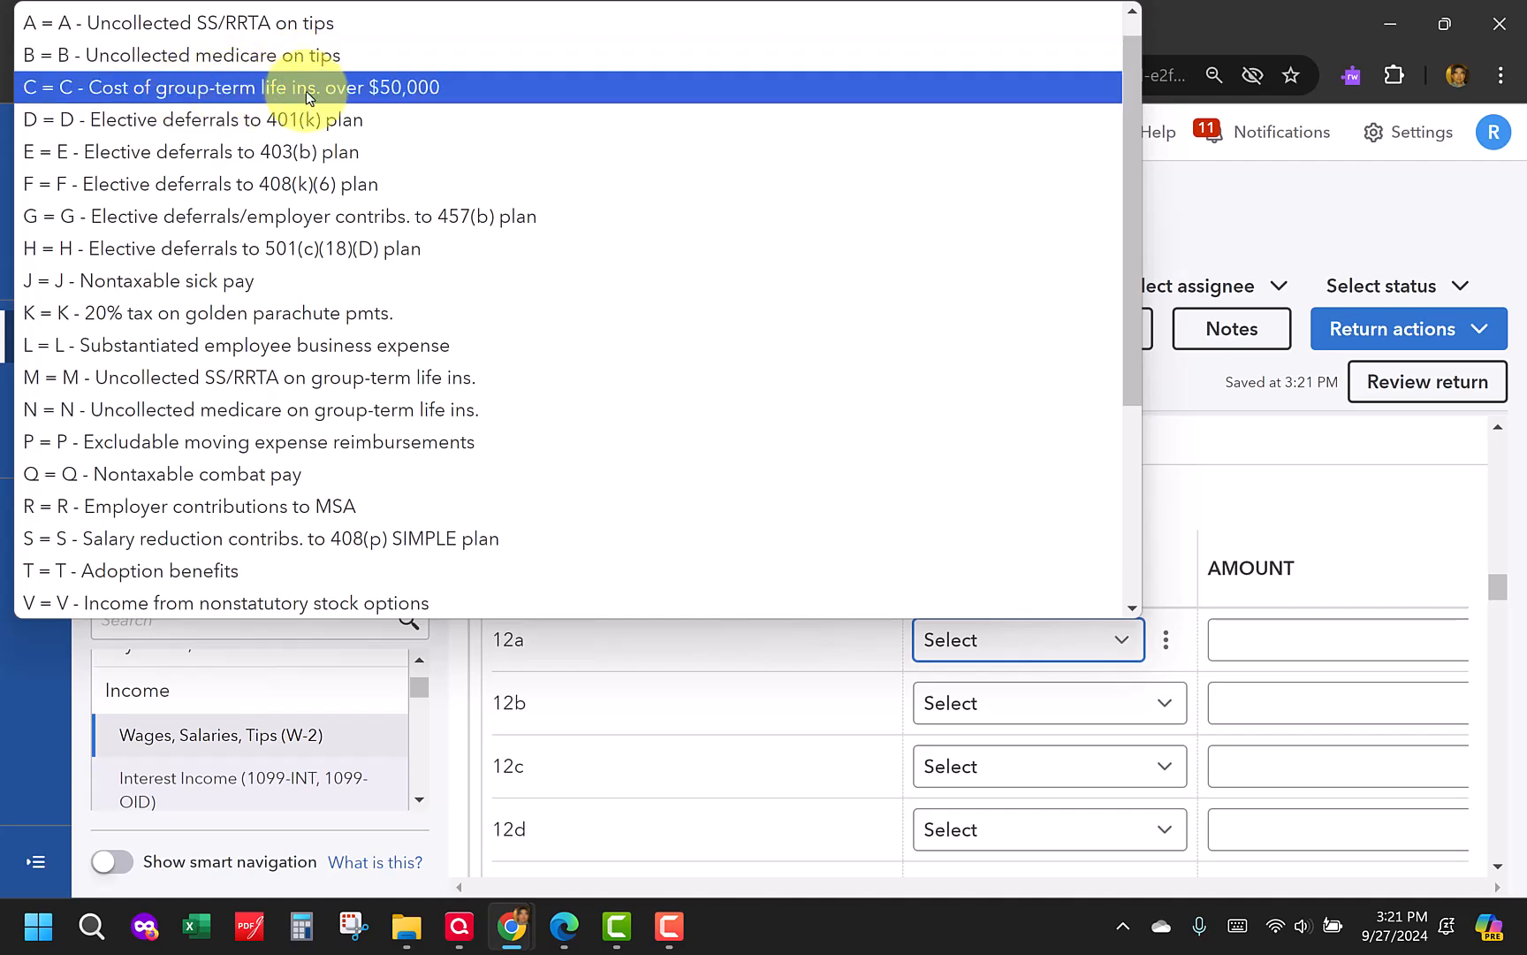
left_click(409, 88)
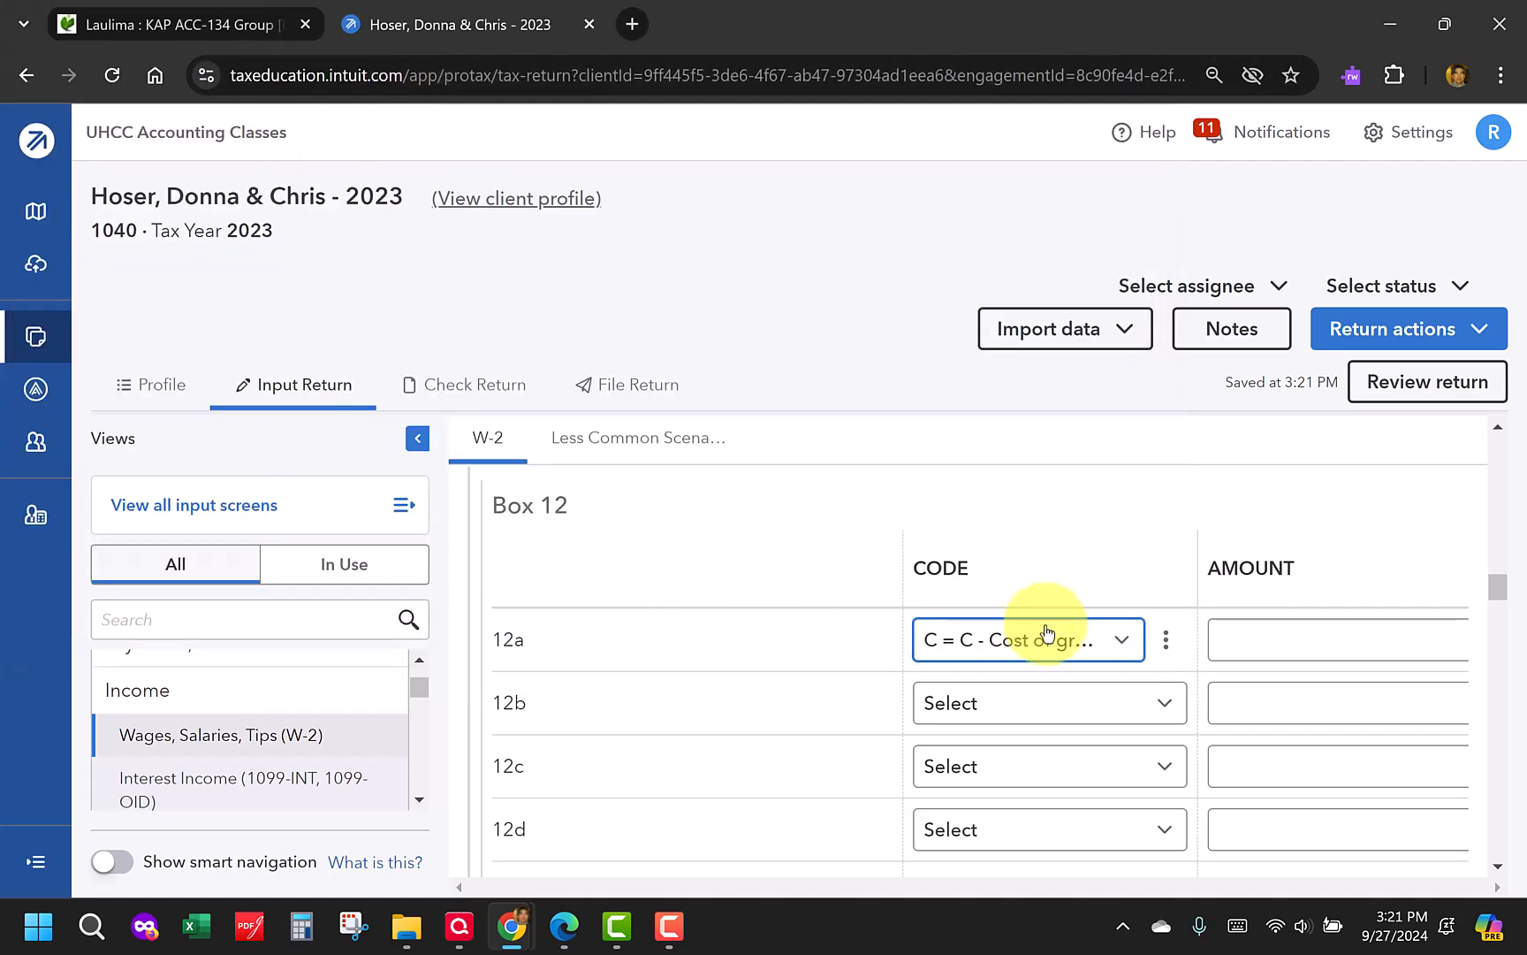
left_click(1312, 642)
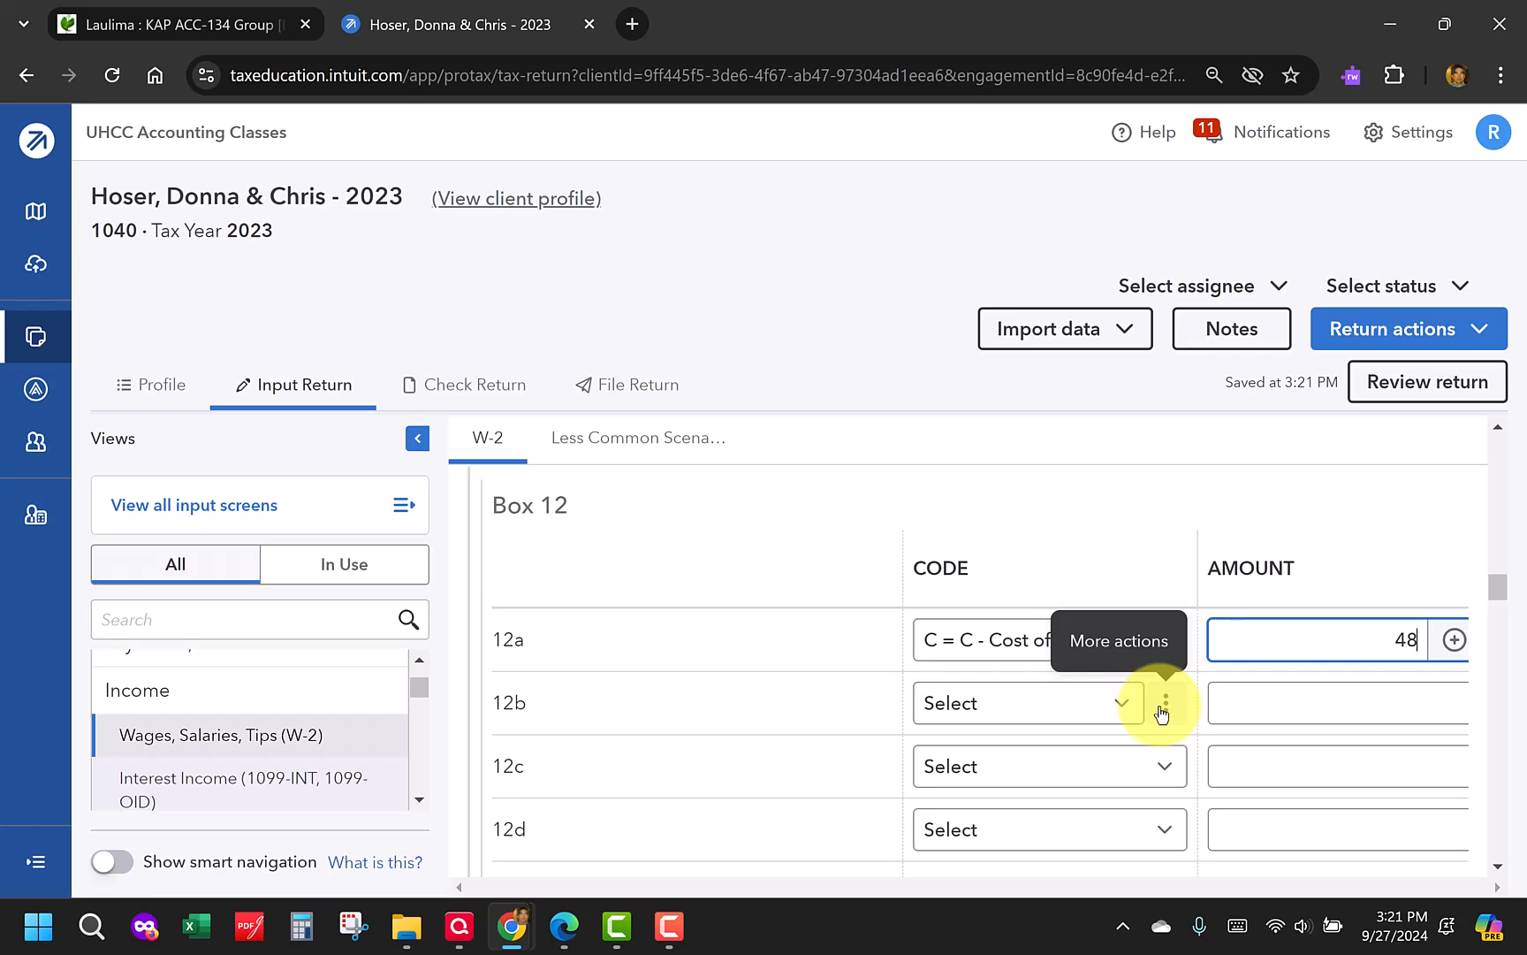
Record Box 12b as code DD with amount 5,809.12
left_click(1162, 707)
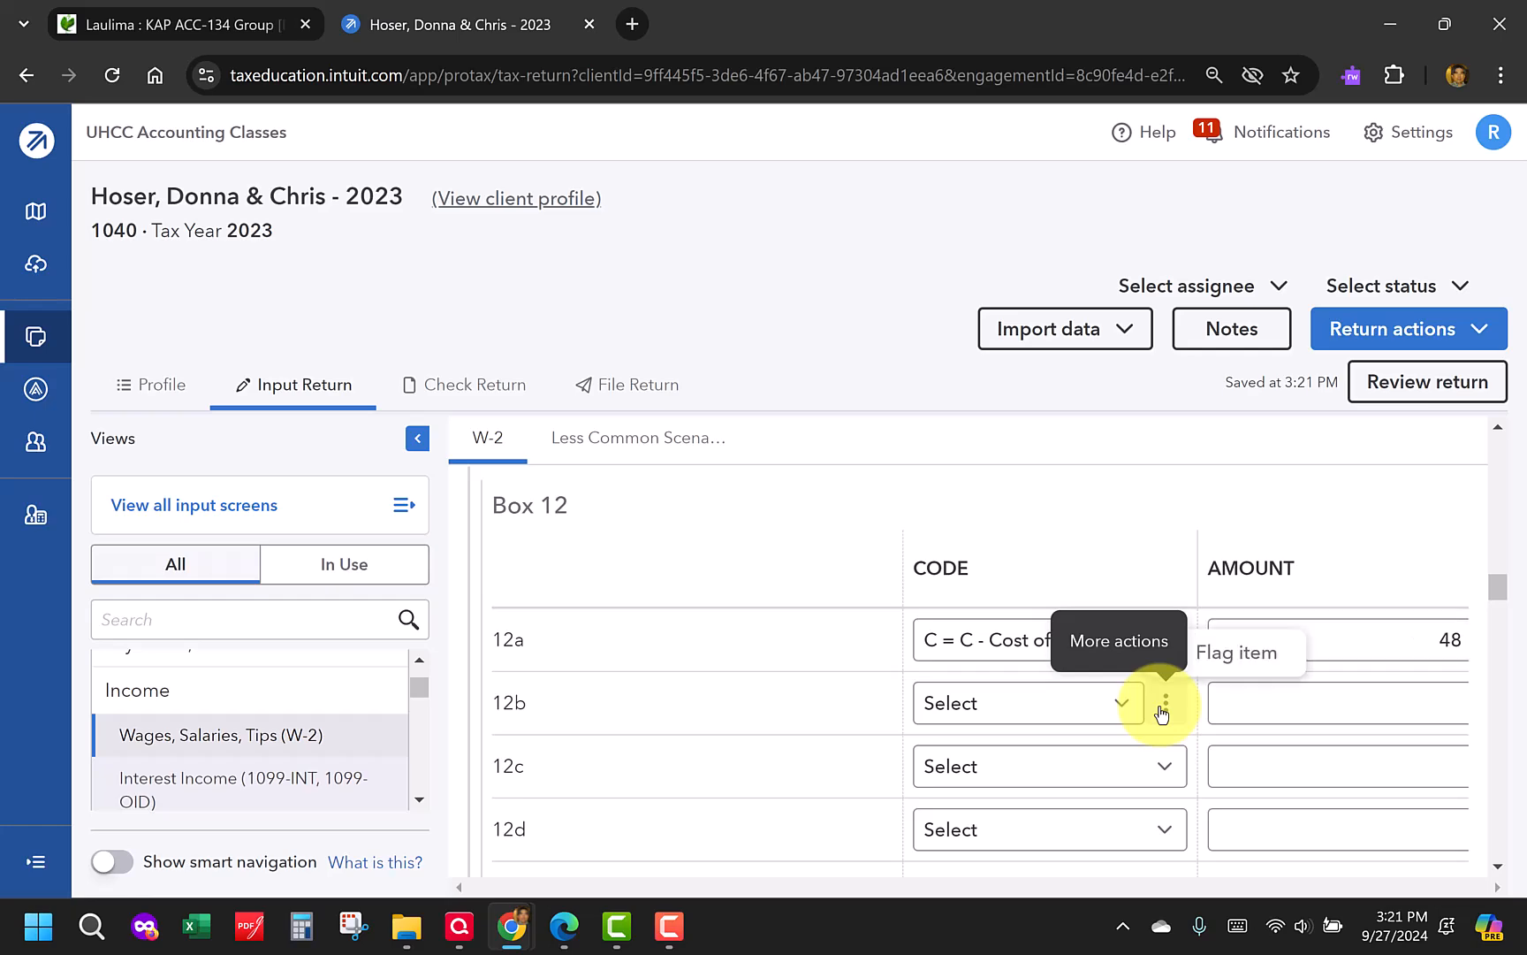
left_click(1123, 703)
scroll(875, 588, "down", 2)
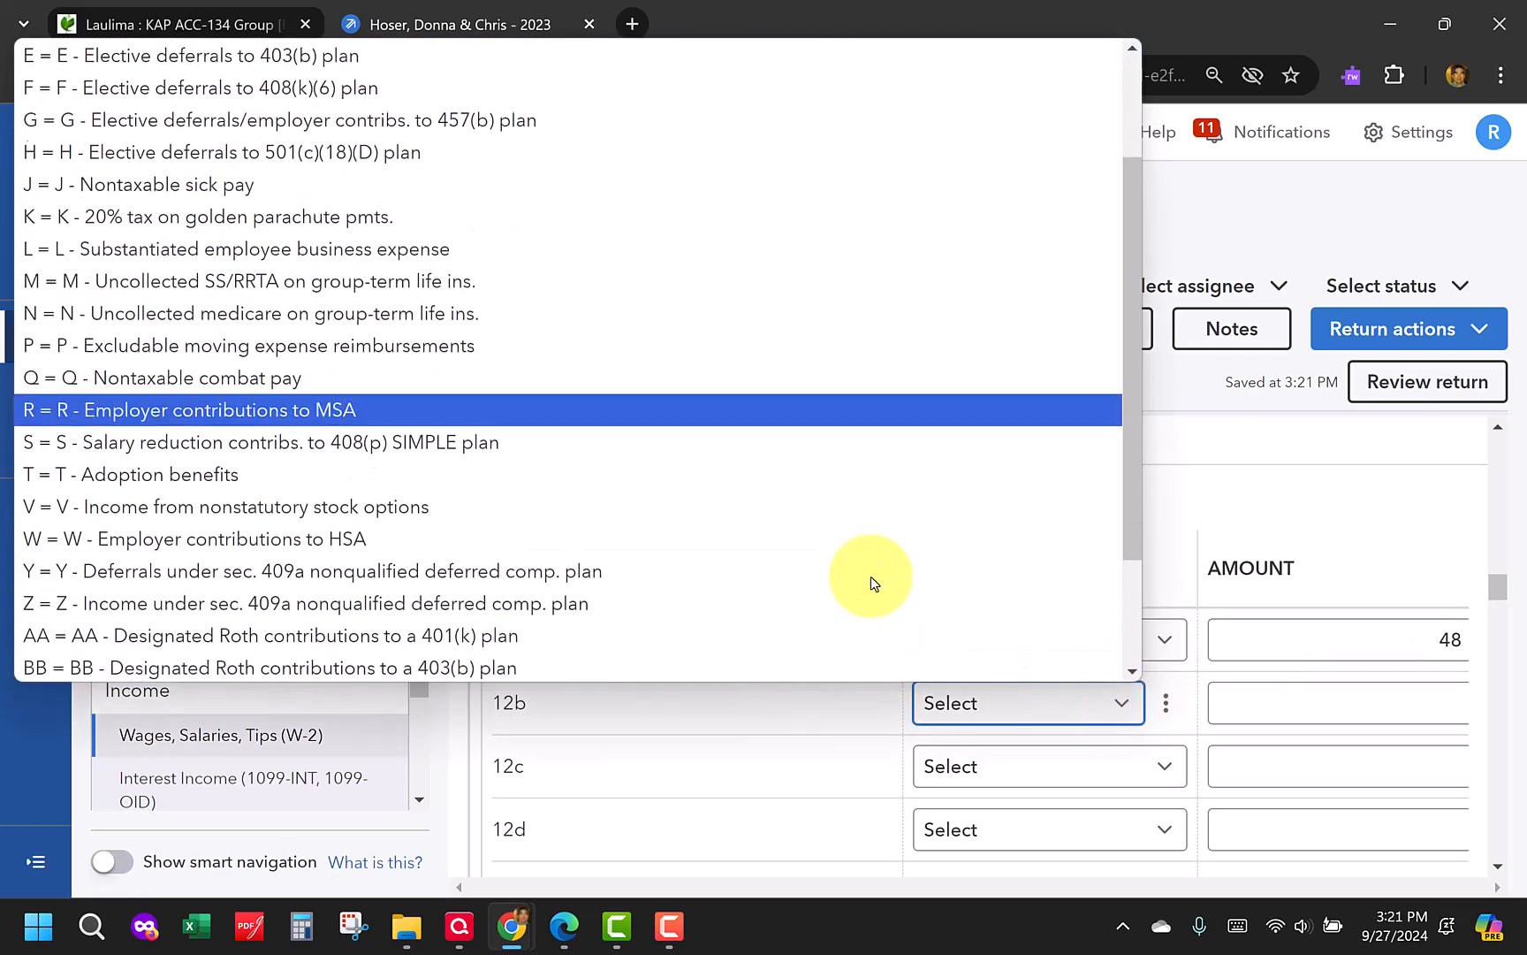
scroll(874, 583, "down", 2)
left_click(763, 605)
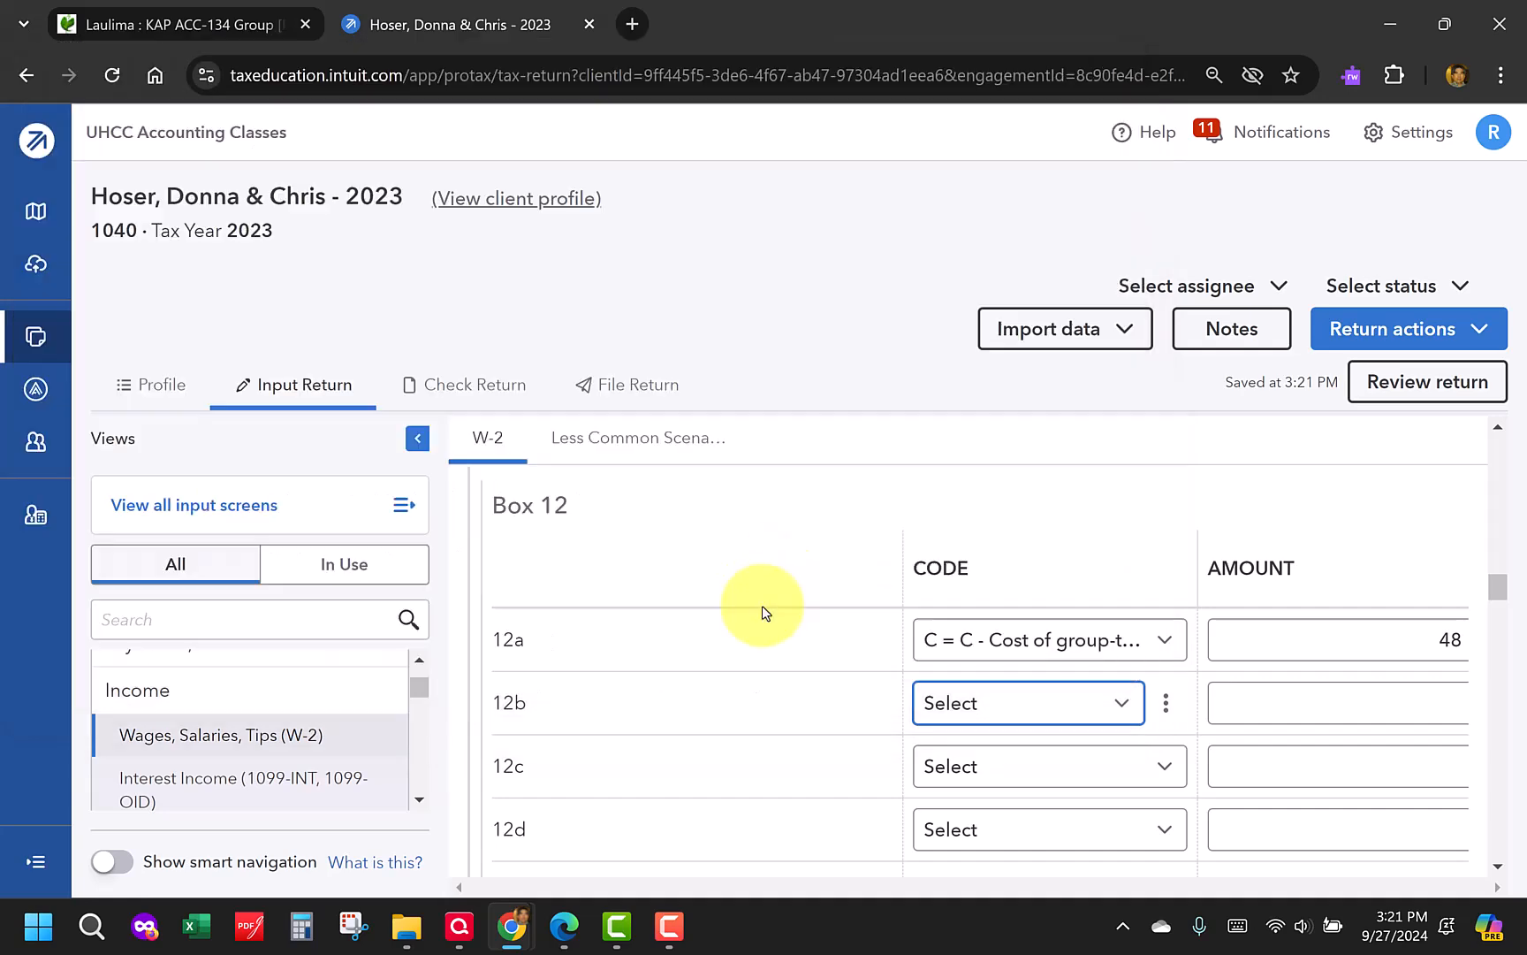
left_click(1277, 703)
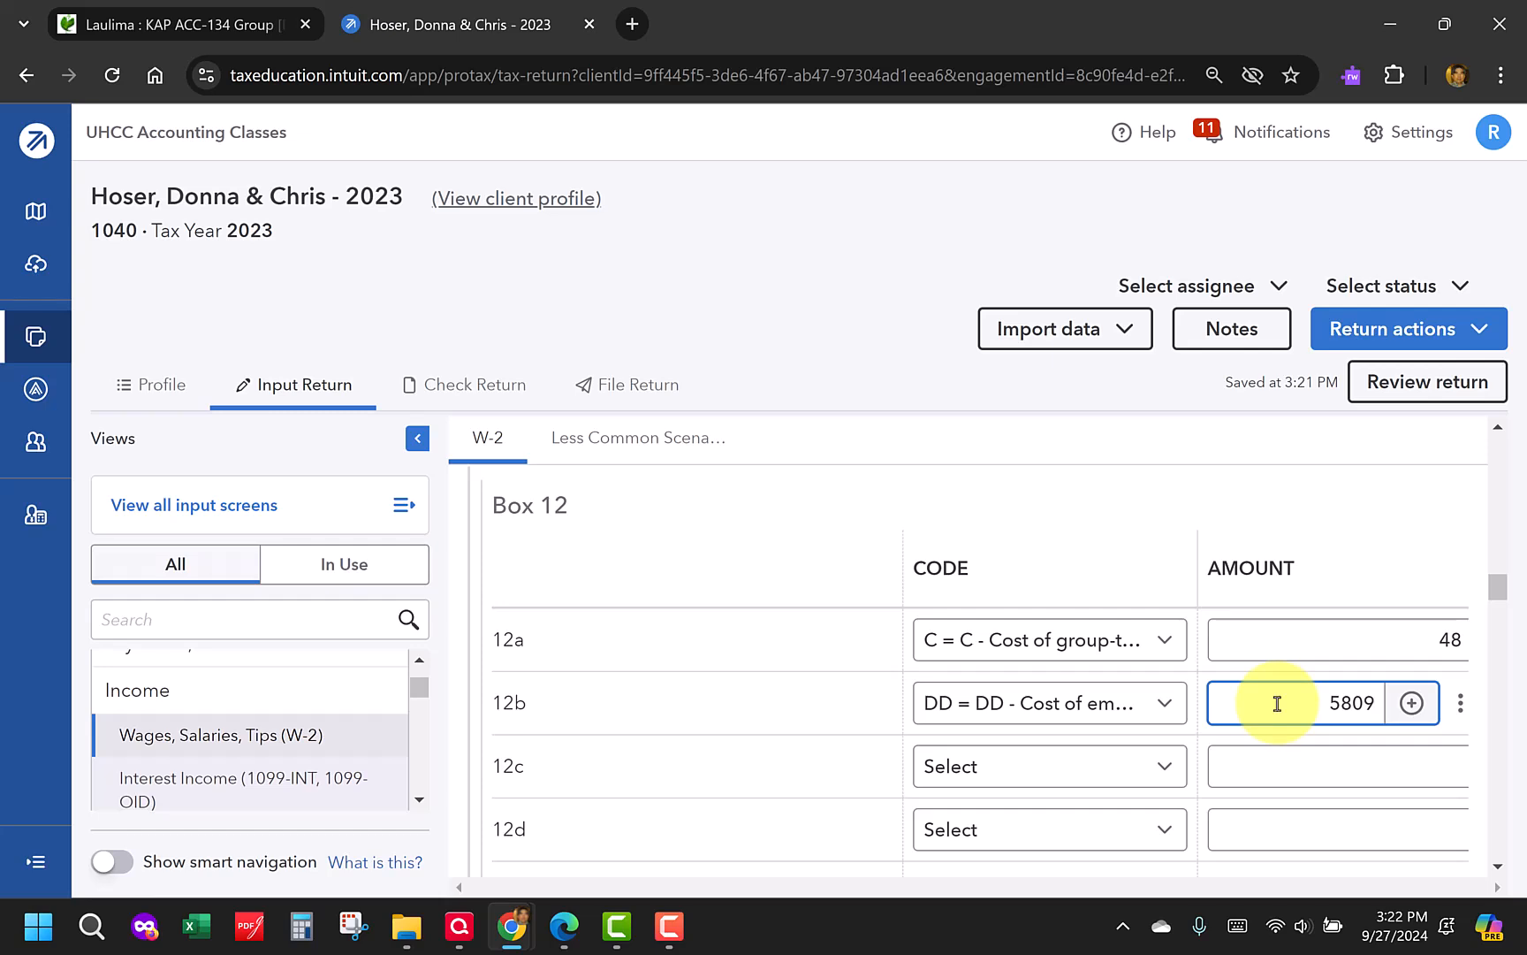
type("5809.12")
key("Tab")
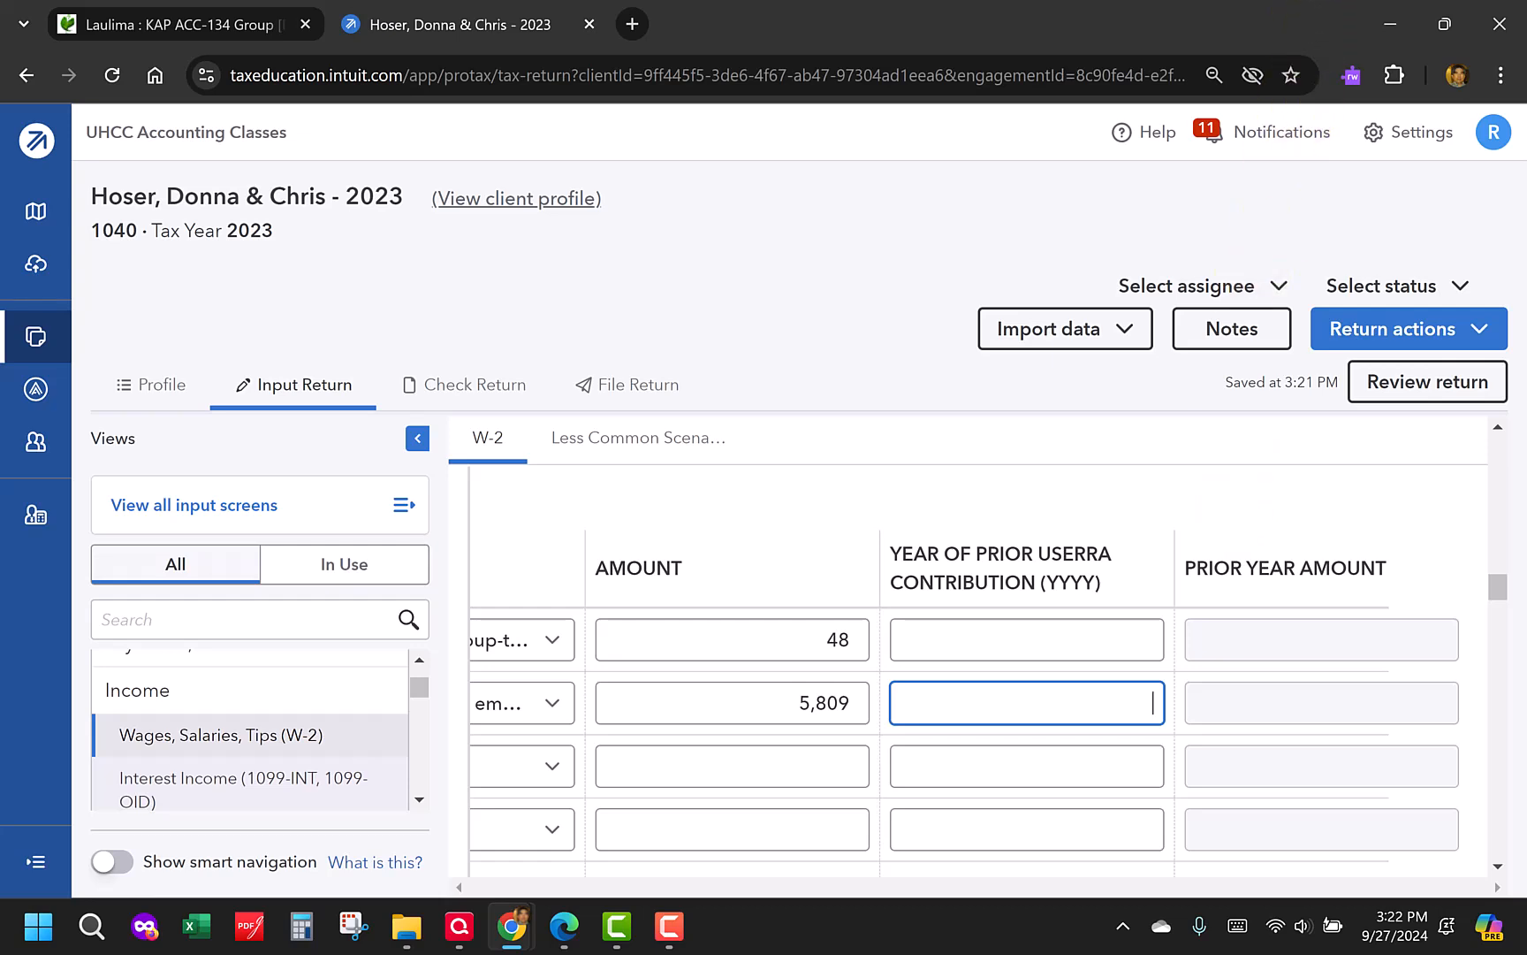
Leave the USERRA year blank and move down to the W-2's Box 14 section
scroll(805, 751, "down", 2)
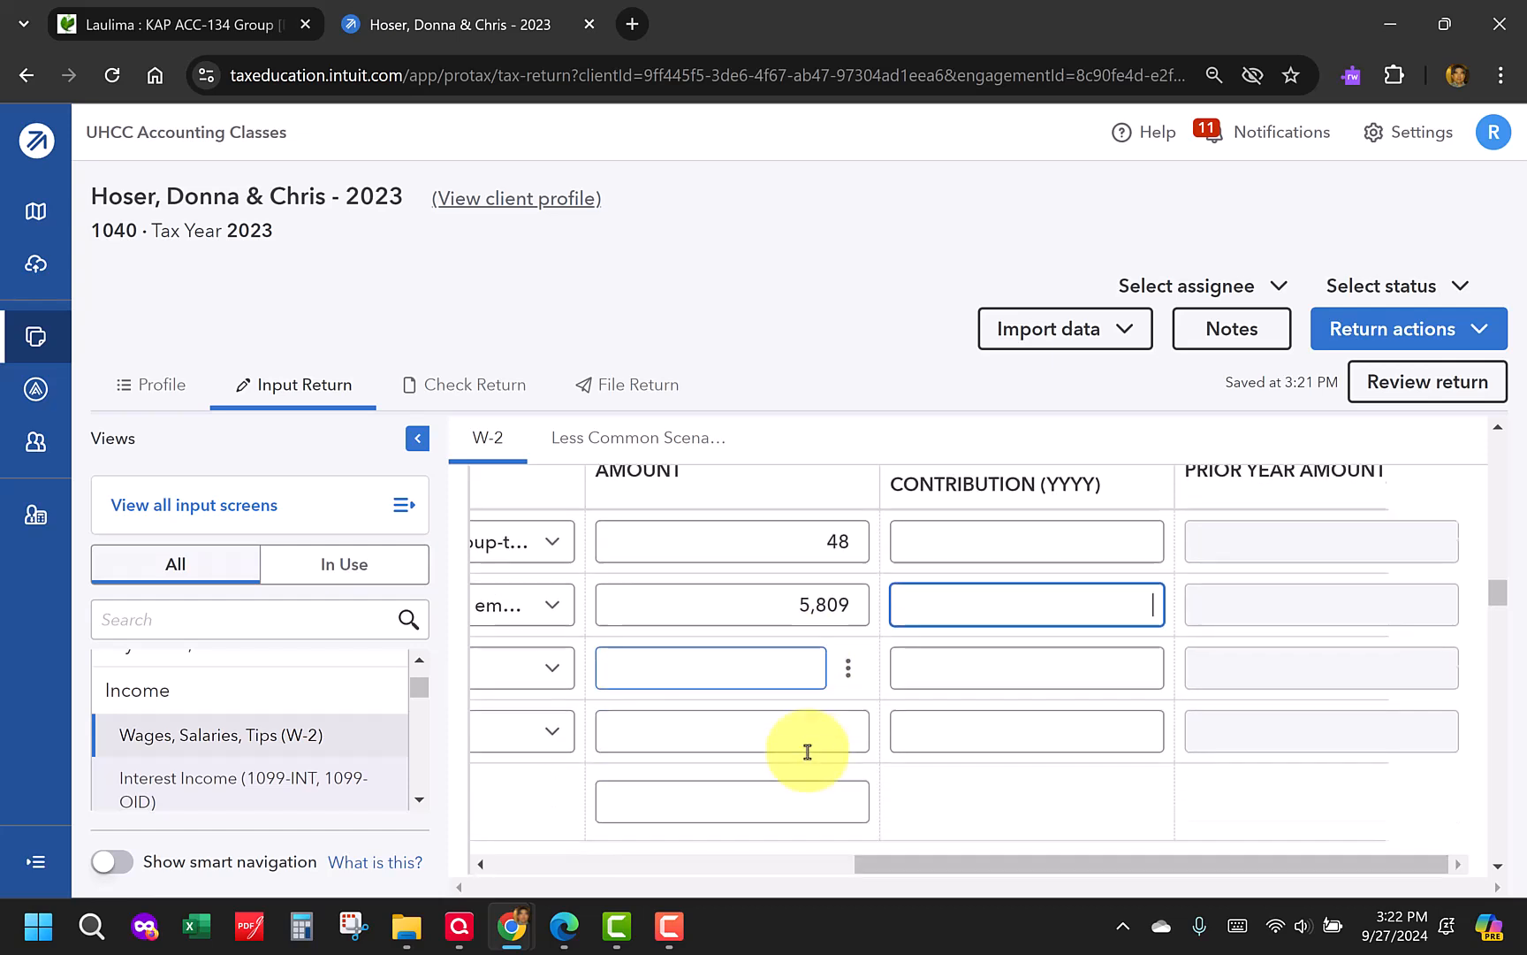
left_click(873, 860)
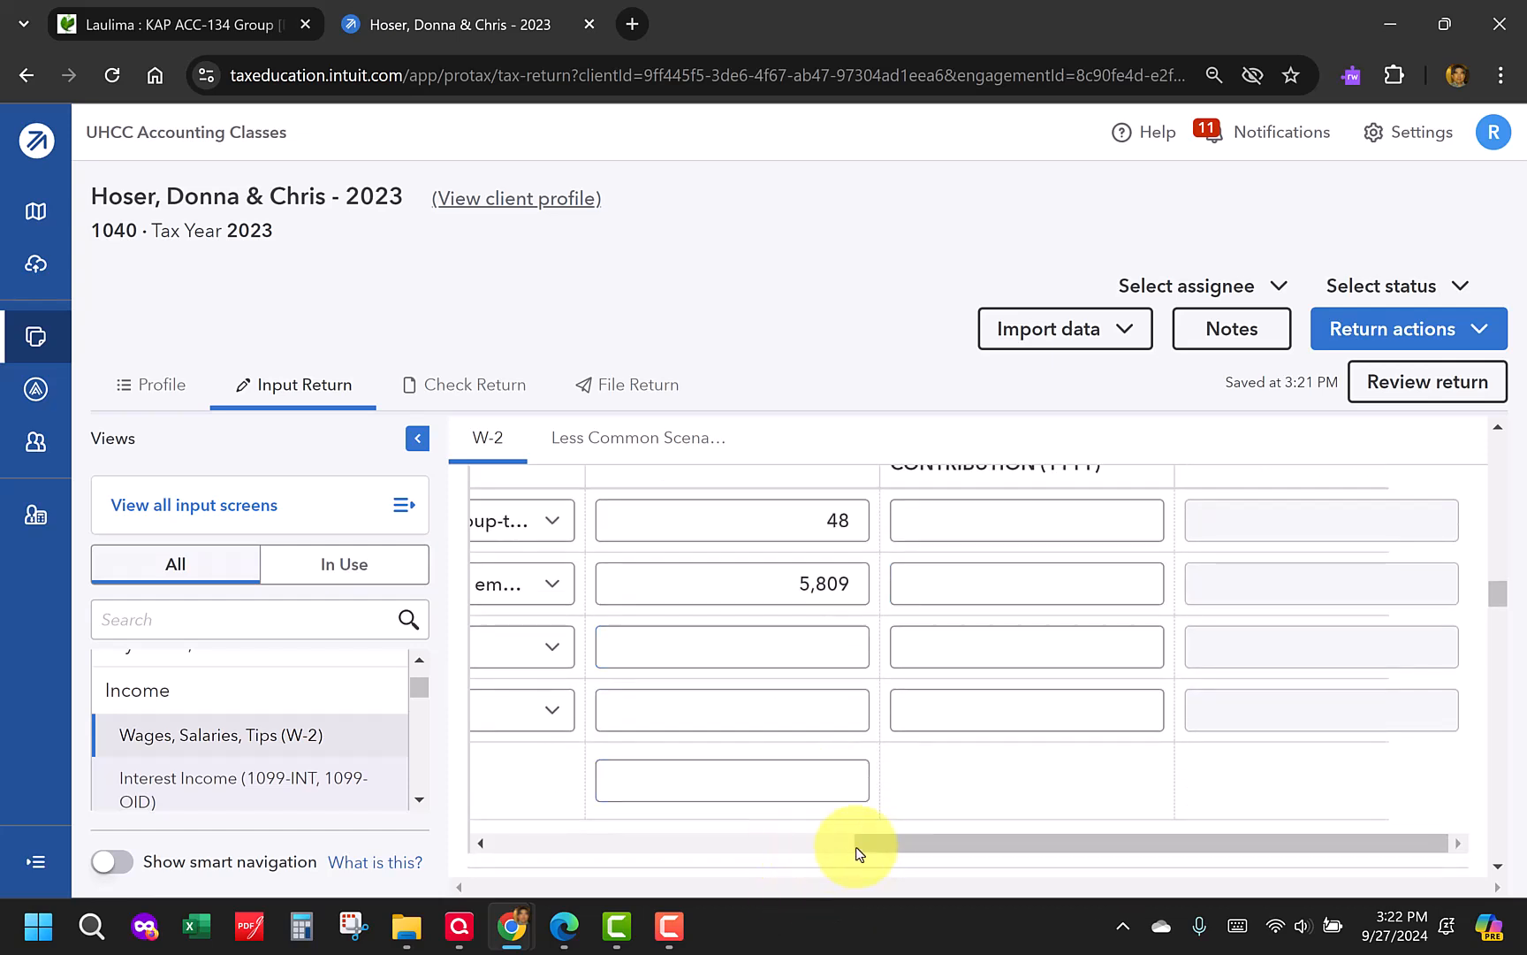
scroll(827, 849, "left", 2)
left_click_drag(815, 852, 477, 846)
scroll(580, 766, "down", 5)
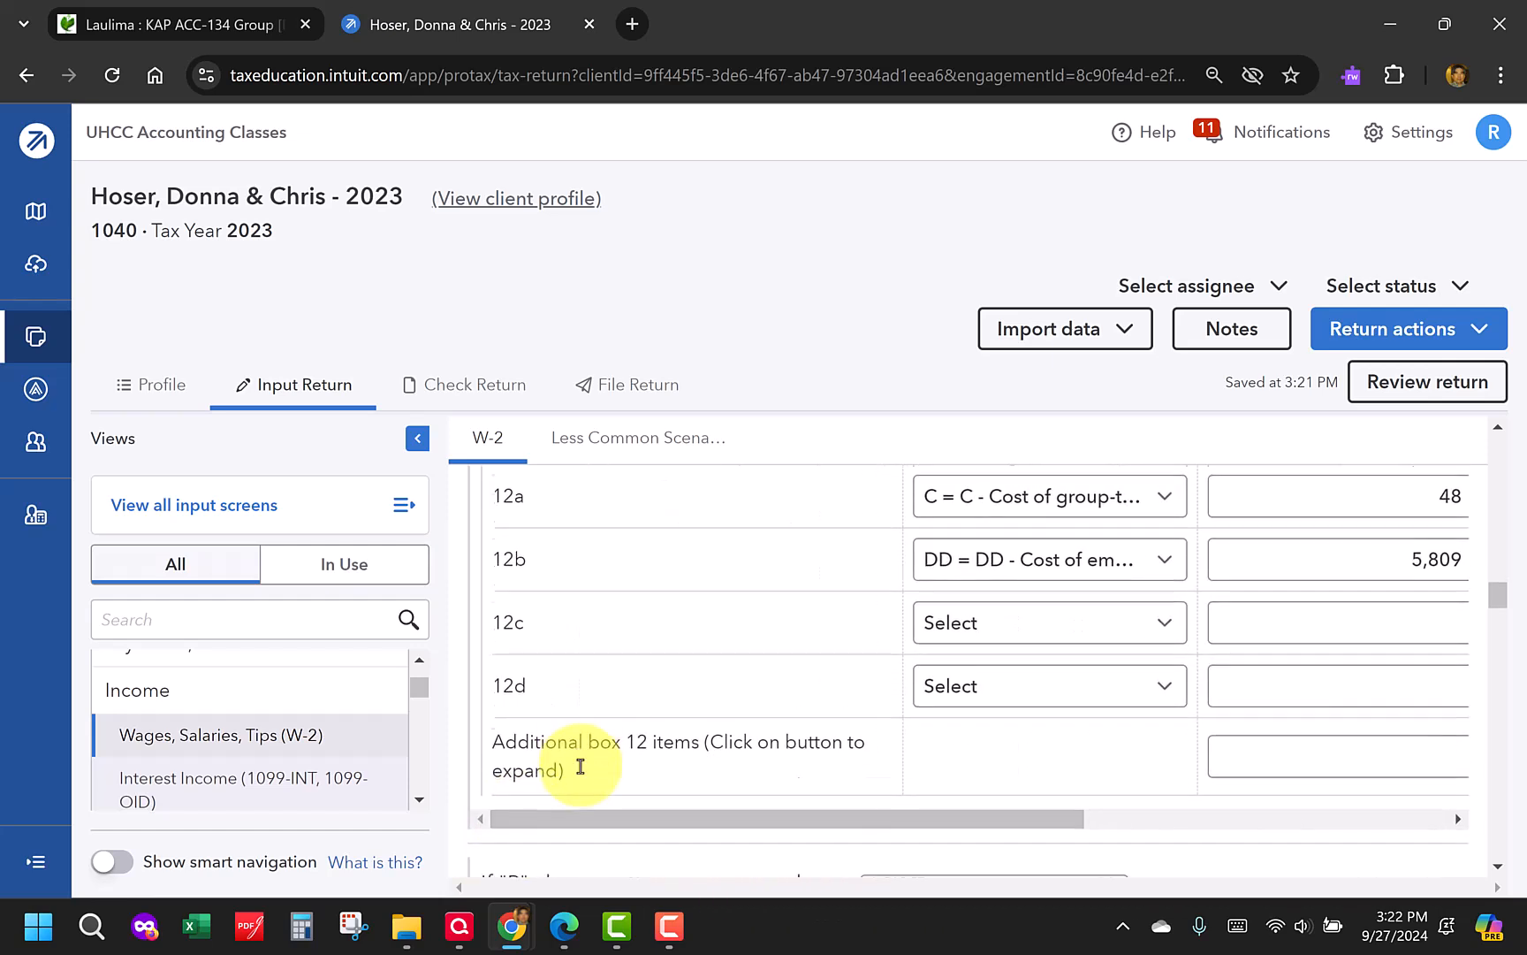
scroll(580, 765, "down", 10)
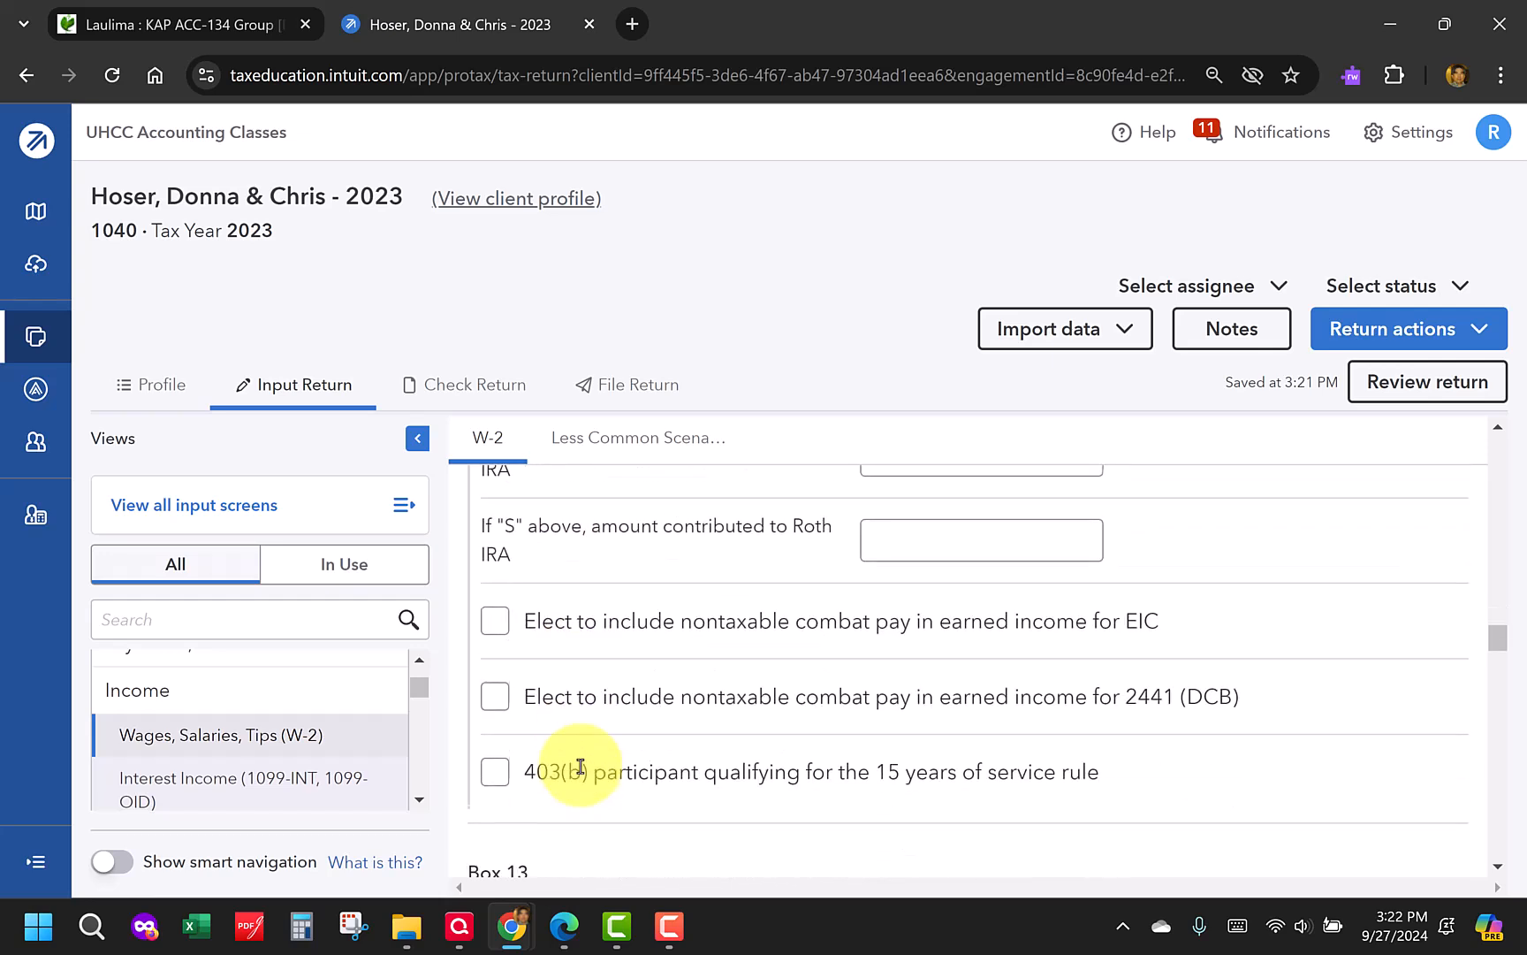
scroll(579, 765, "down", 9)
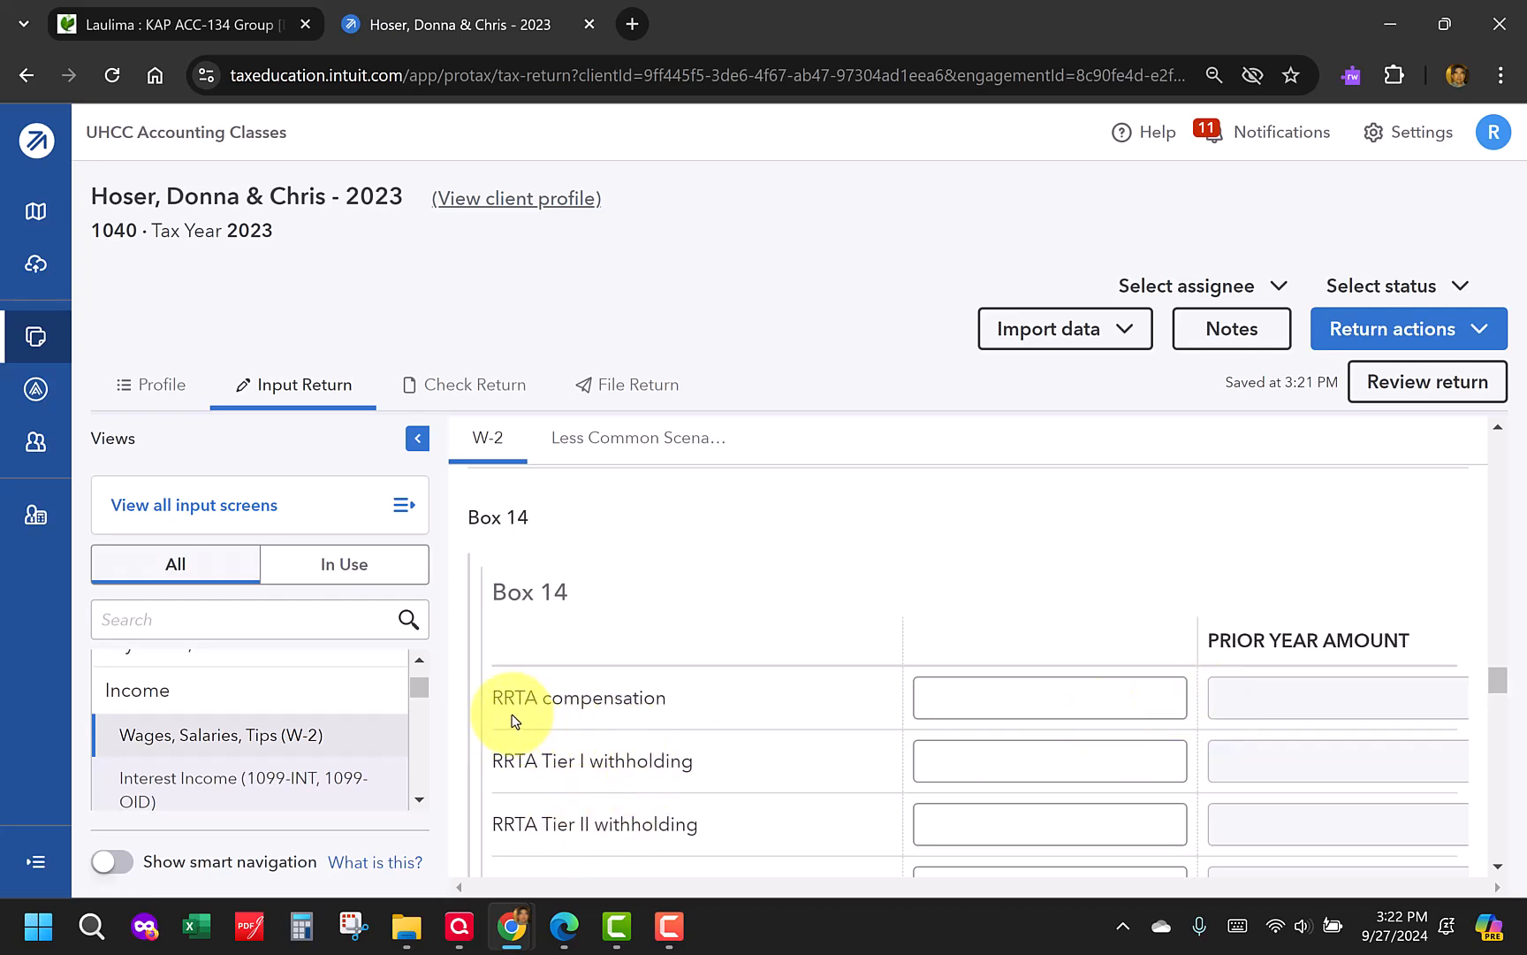
scroll(618, 760, "down", 1)
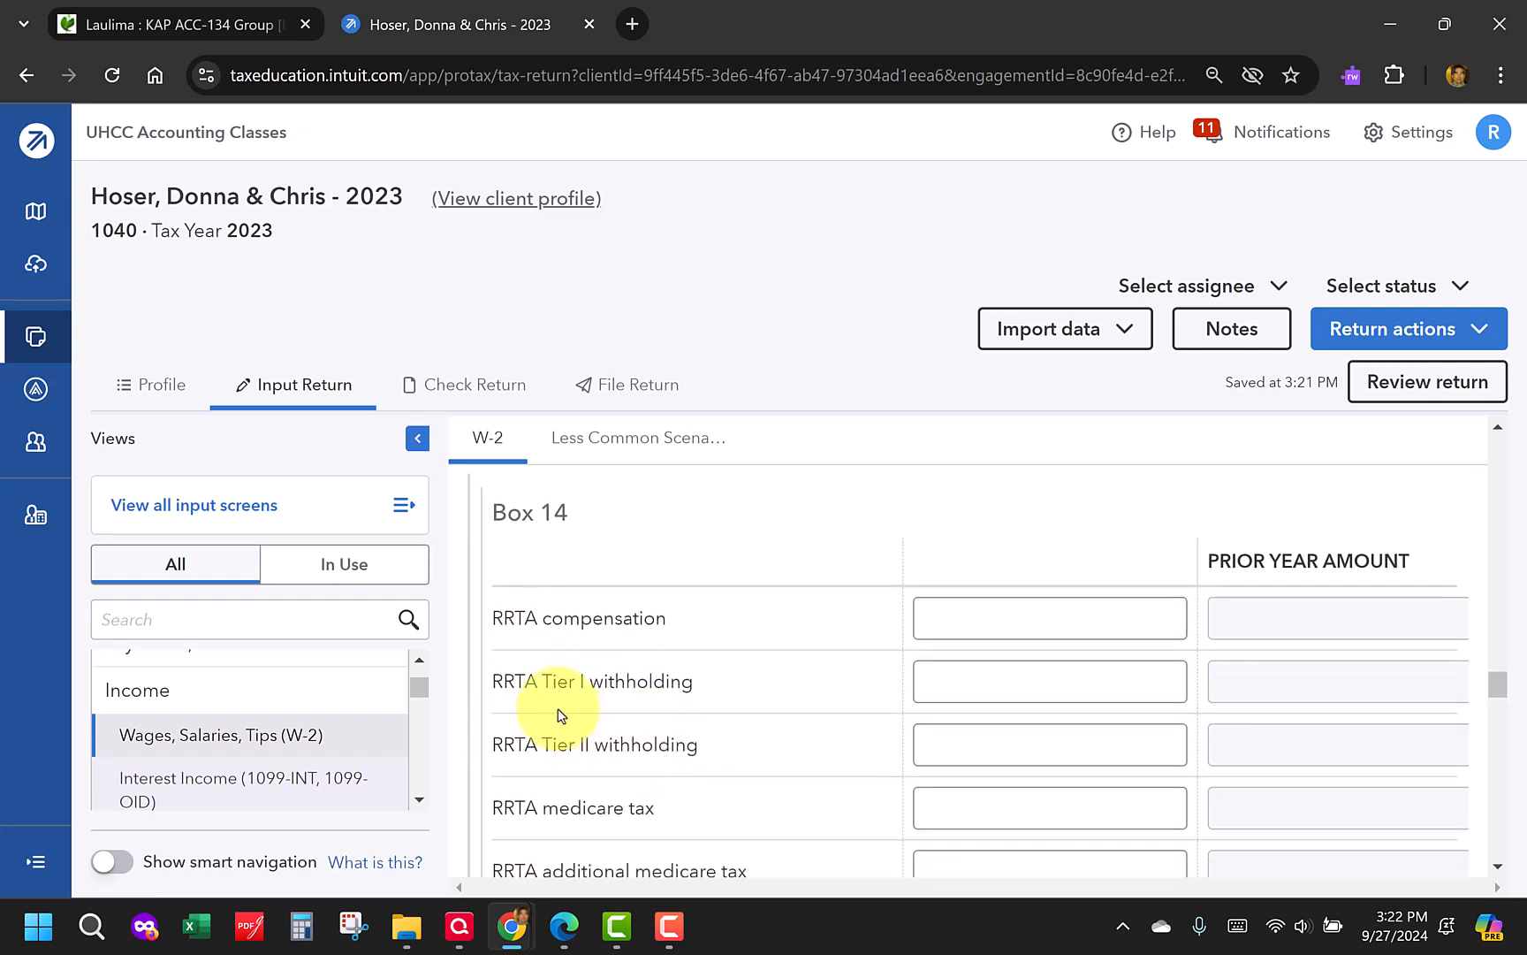
scroll(594, 705, "down", 3)
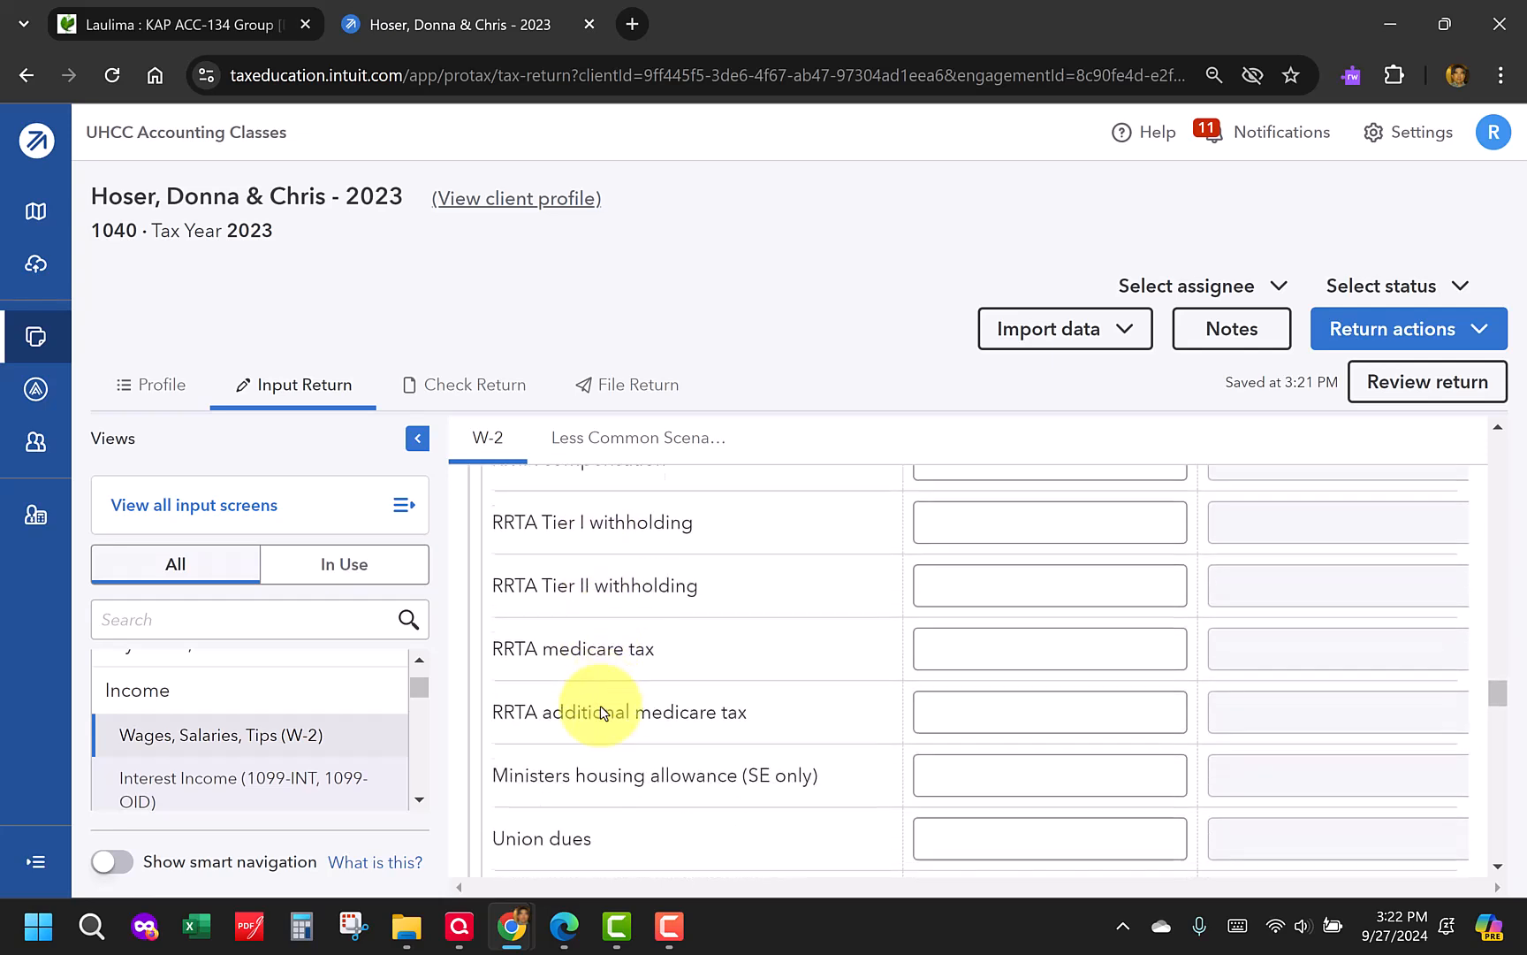
scroll(600, 712, "down", 1)
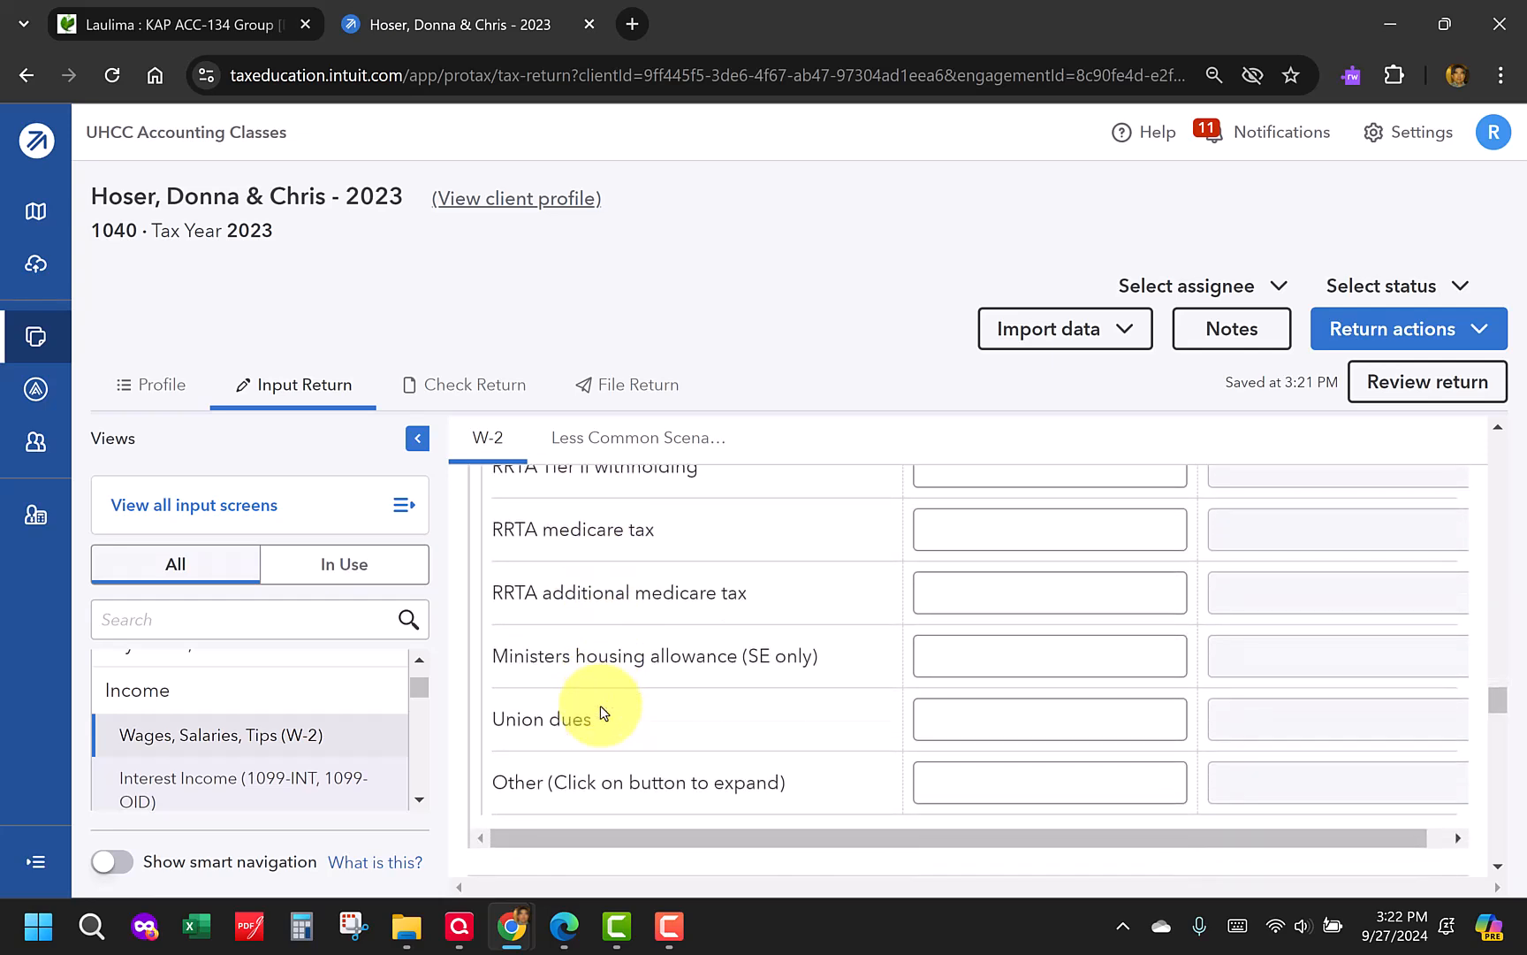
Itemise Box 14 Other with an FSA entry of 3,050
mouse_move(990, 774)
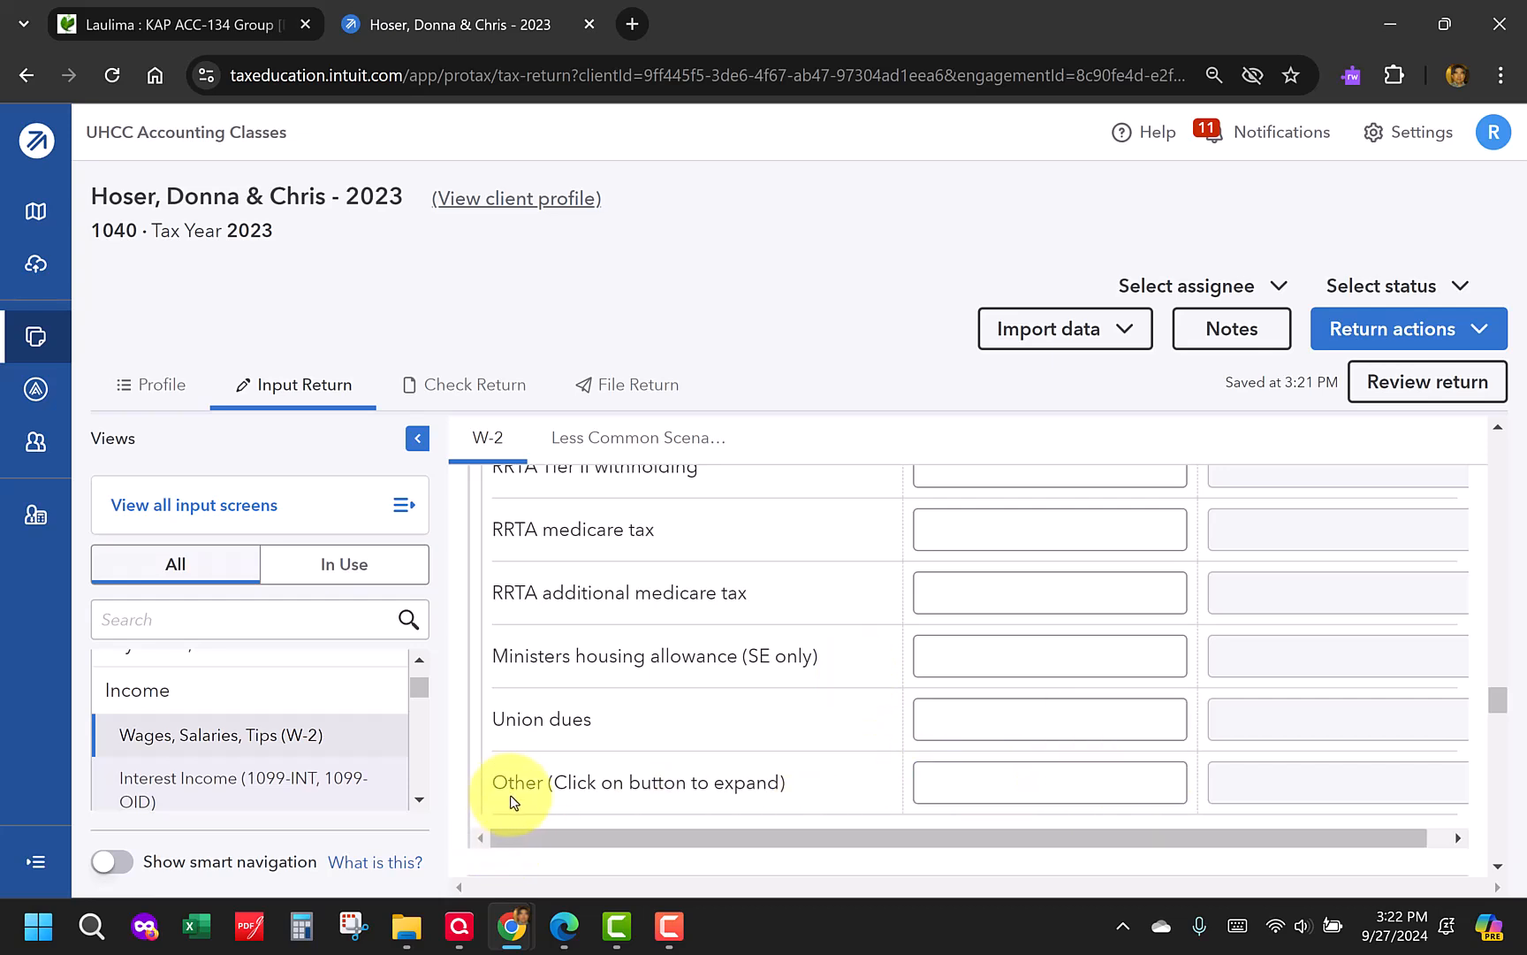
mouse_move(1085, 769)
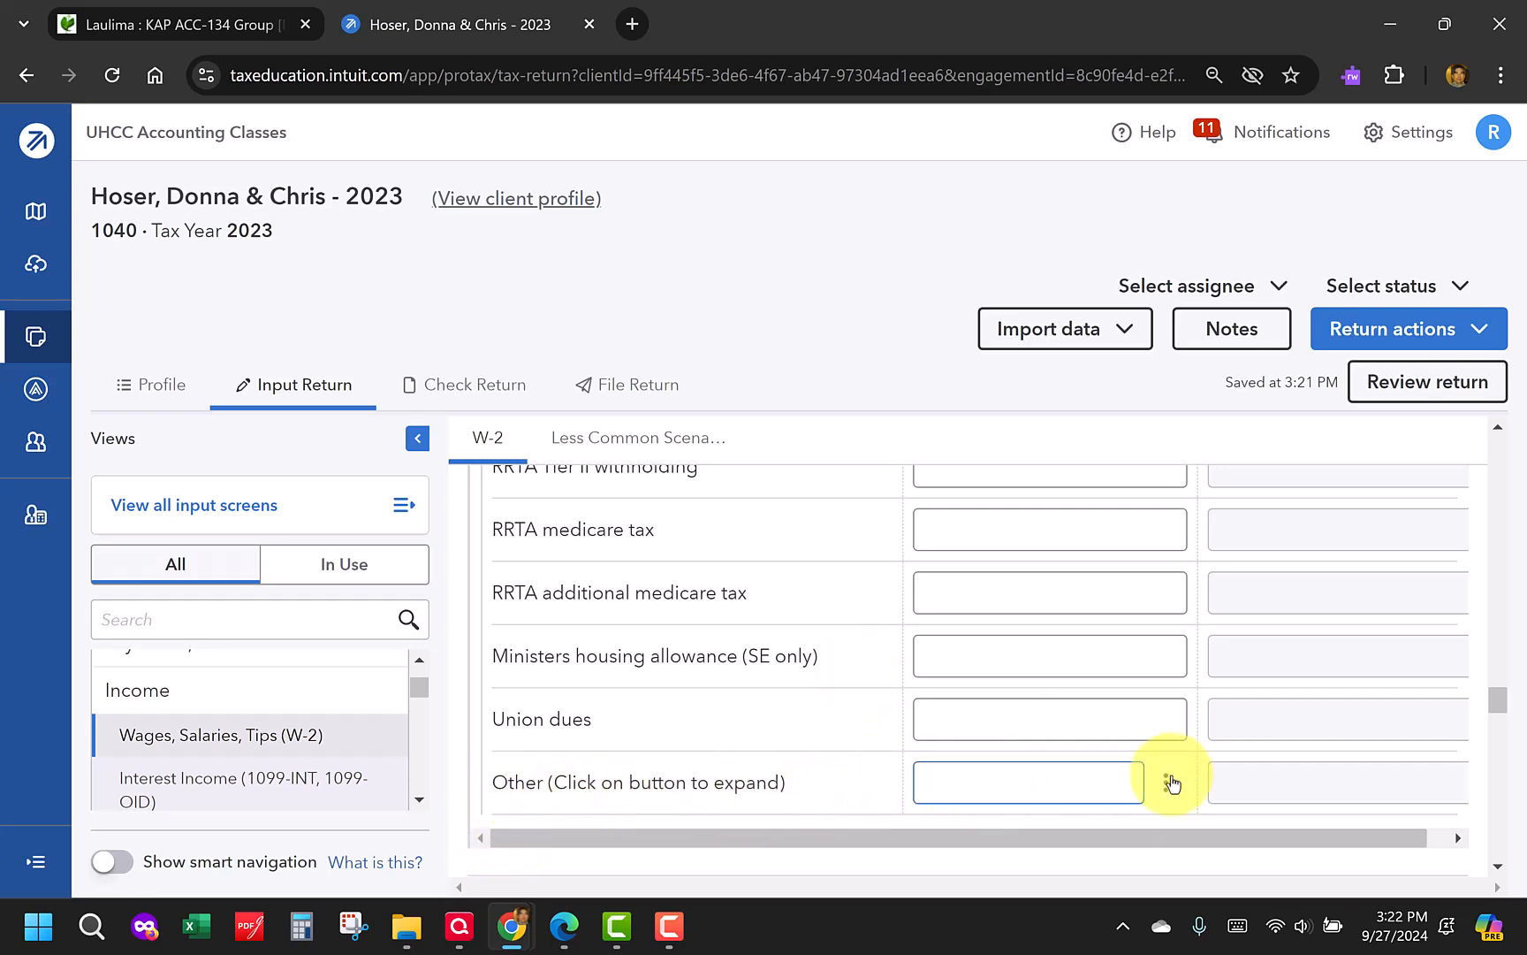
left_click(1116, 783)
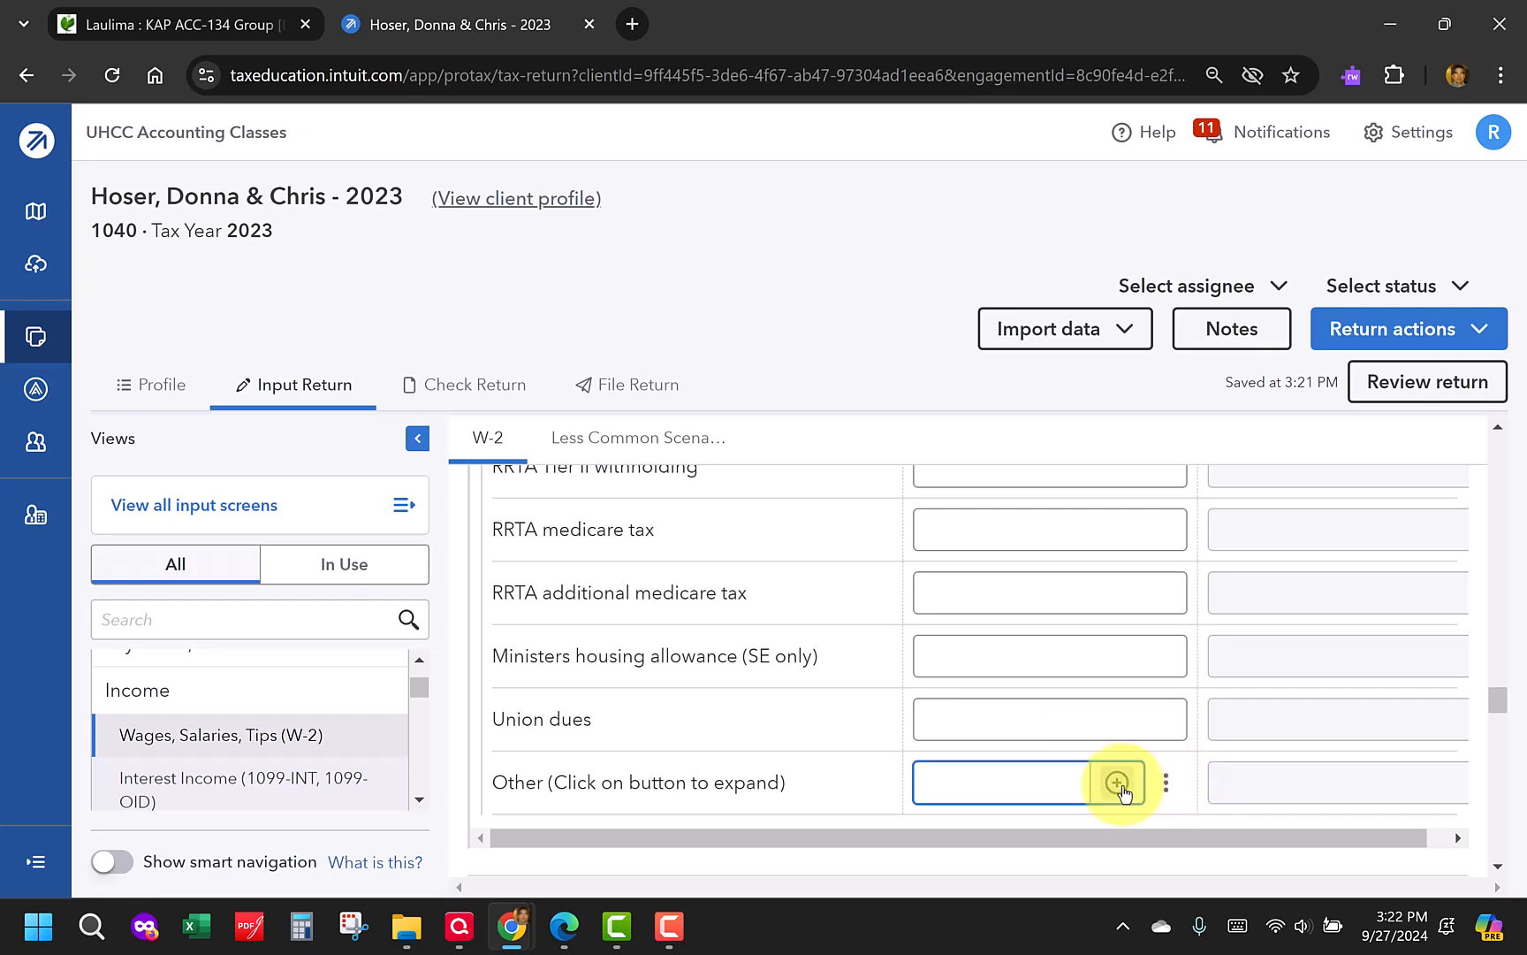
left_click(1119, 784)
left_click(559, 430)
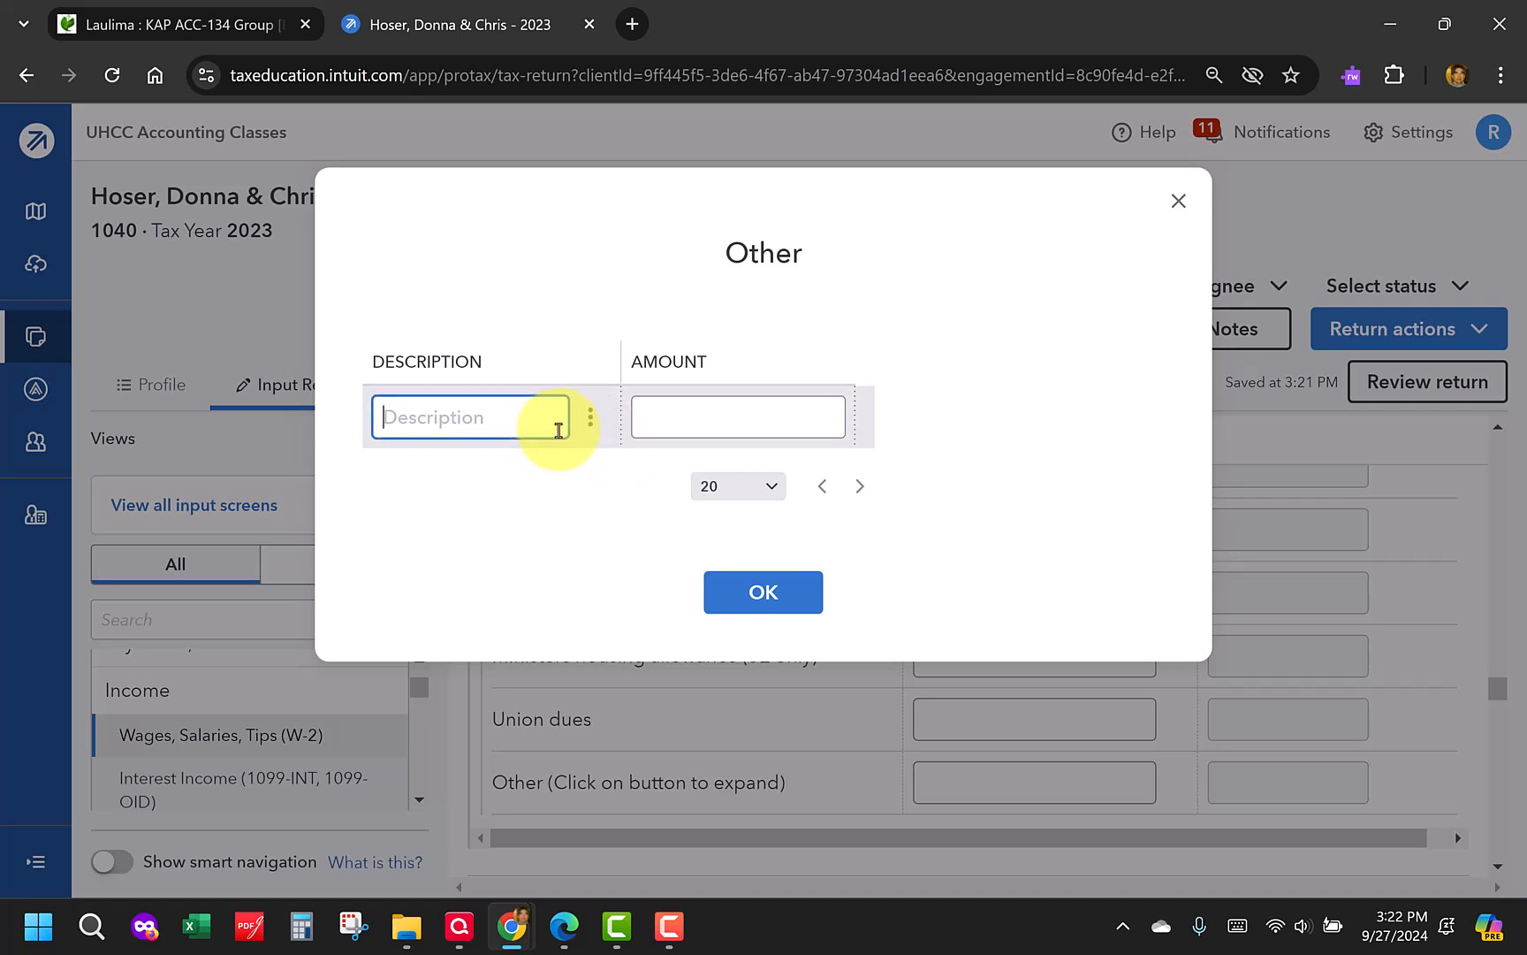
type("FSA")
key("Tab")
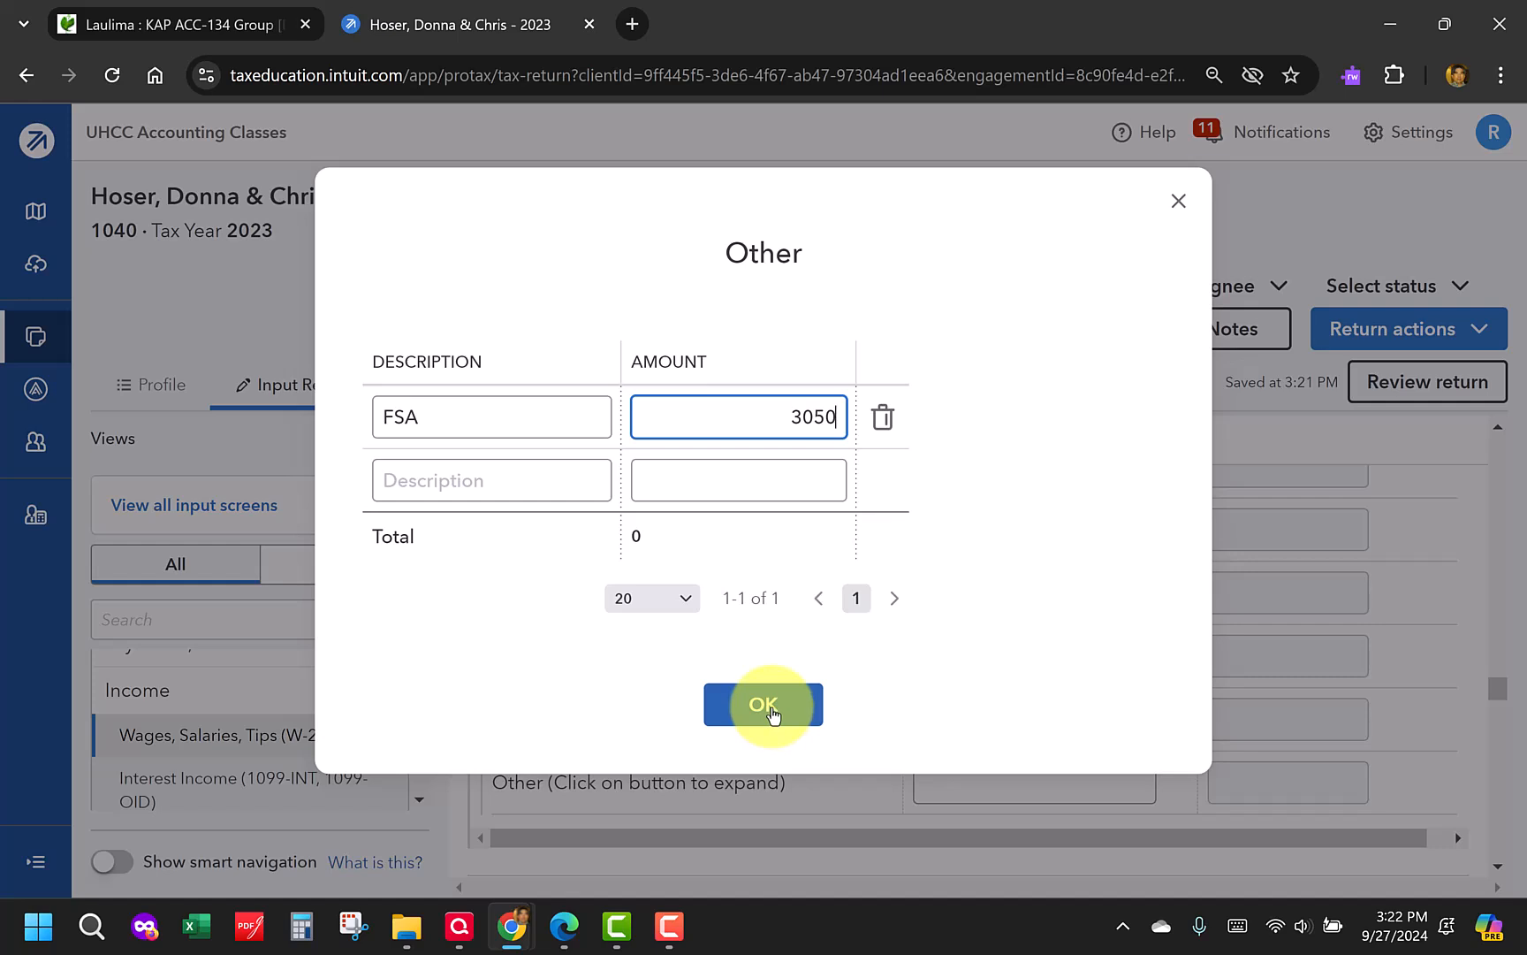
left_click(765, 705)
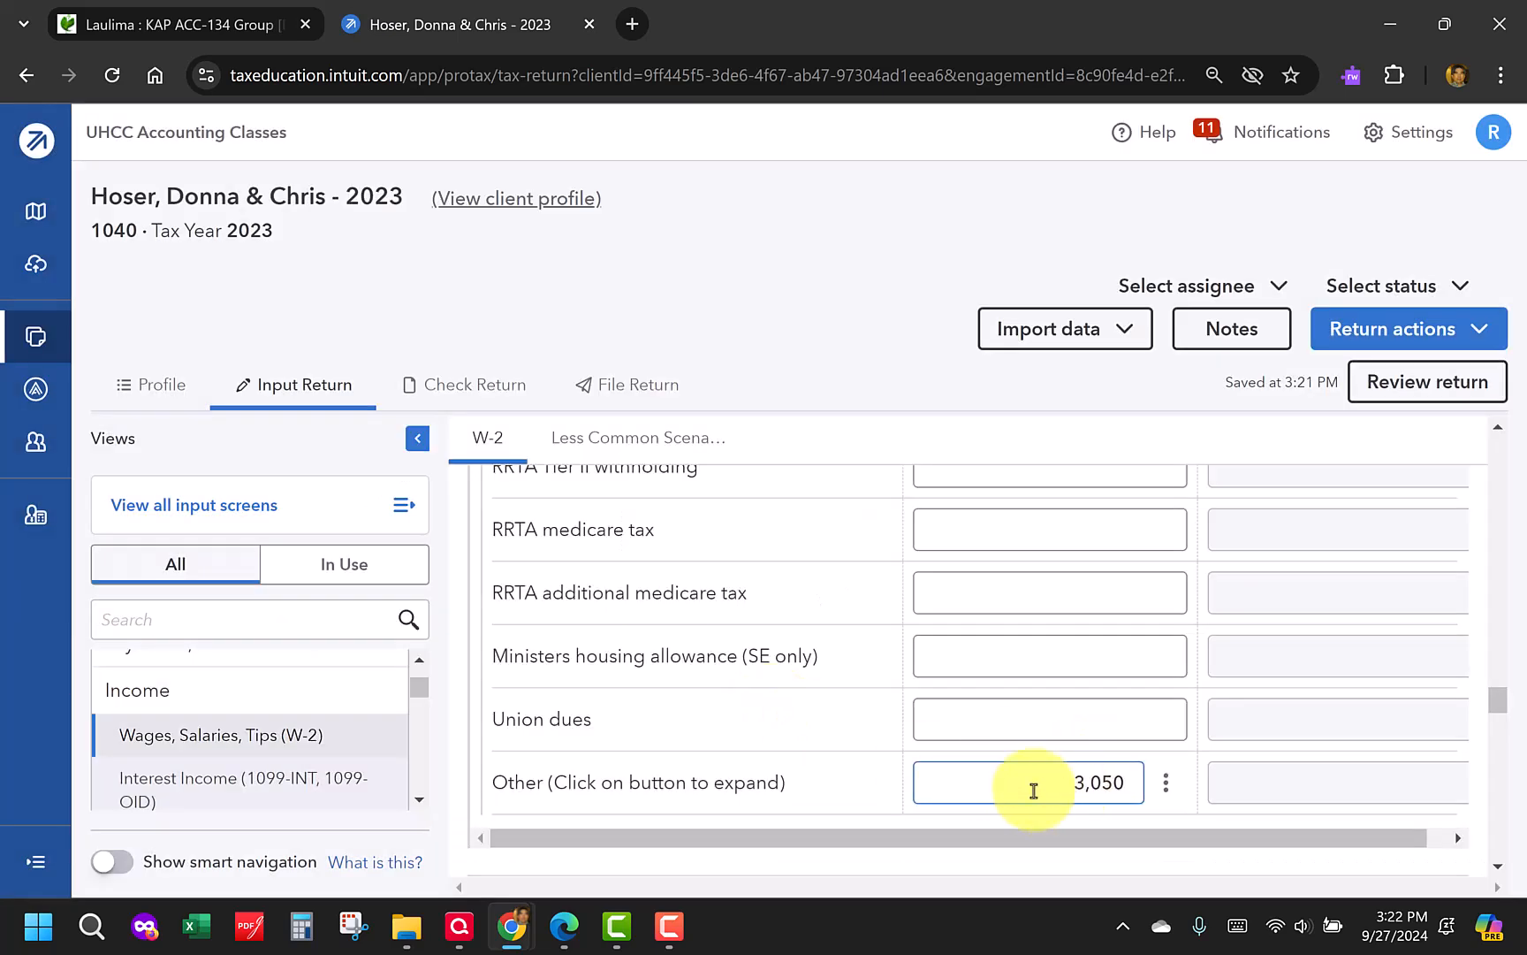
scroll(1027, 788, "up", 6)
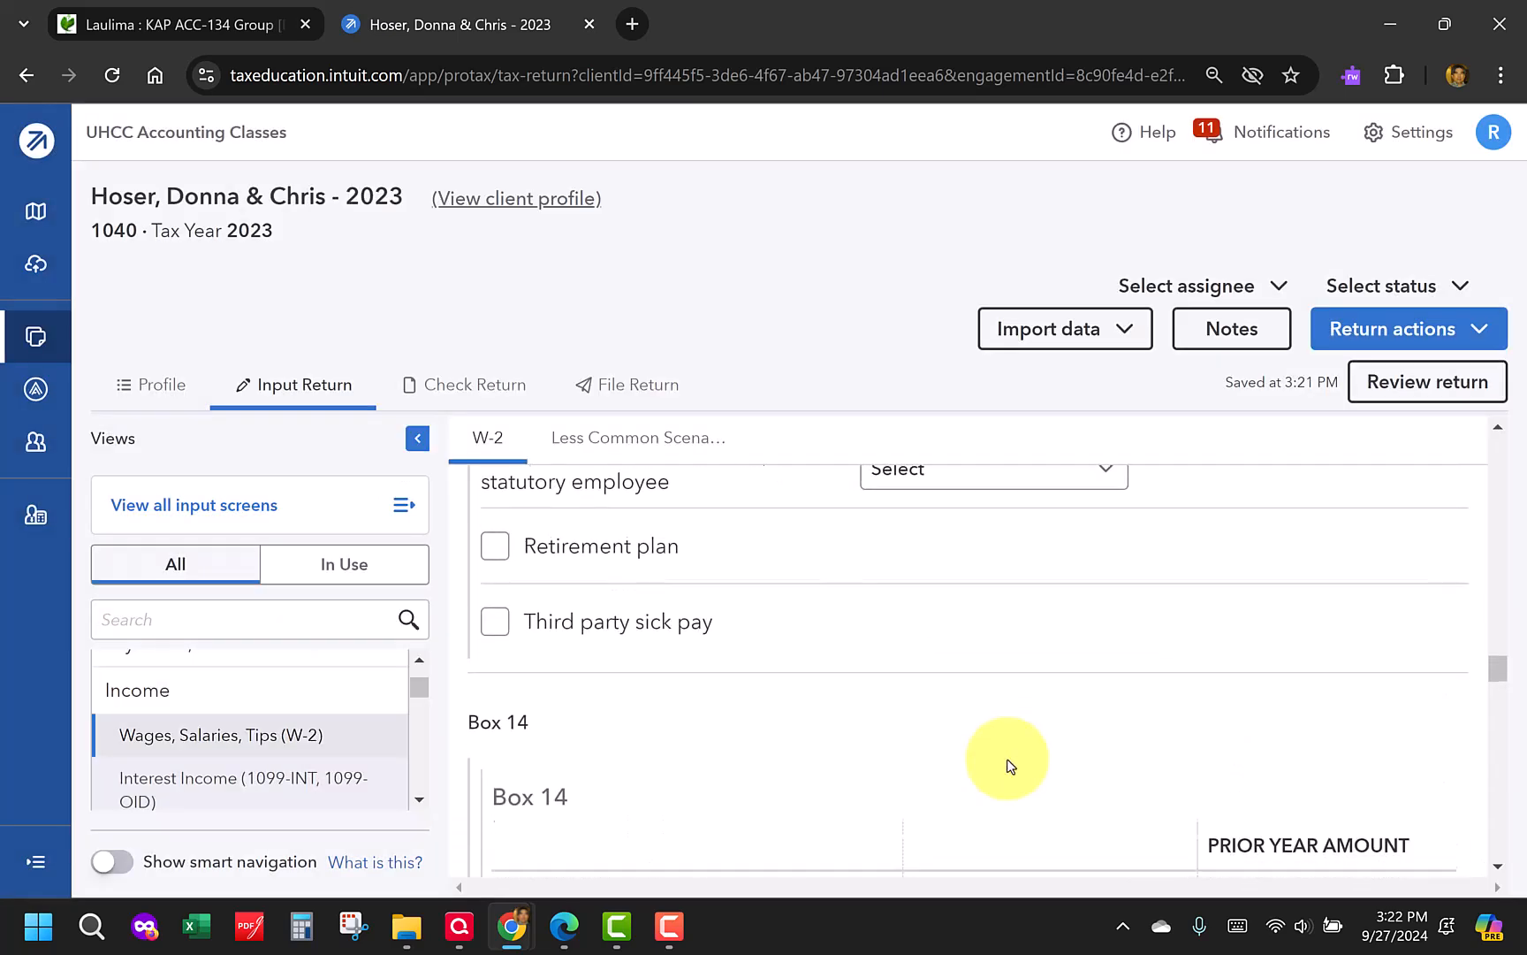
scroll(733, 787, "up", 1)
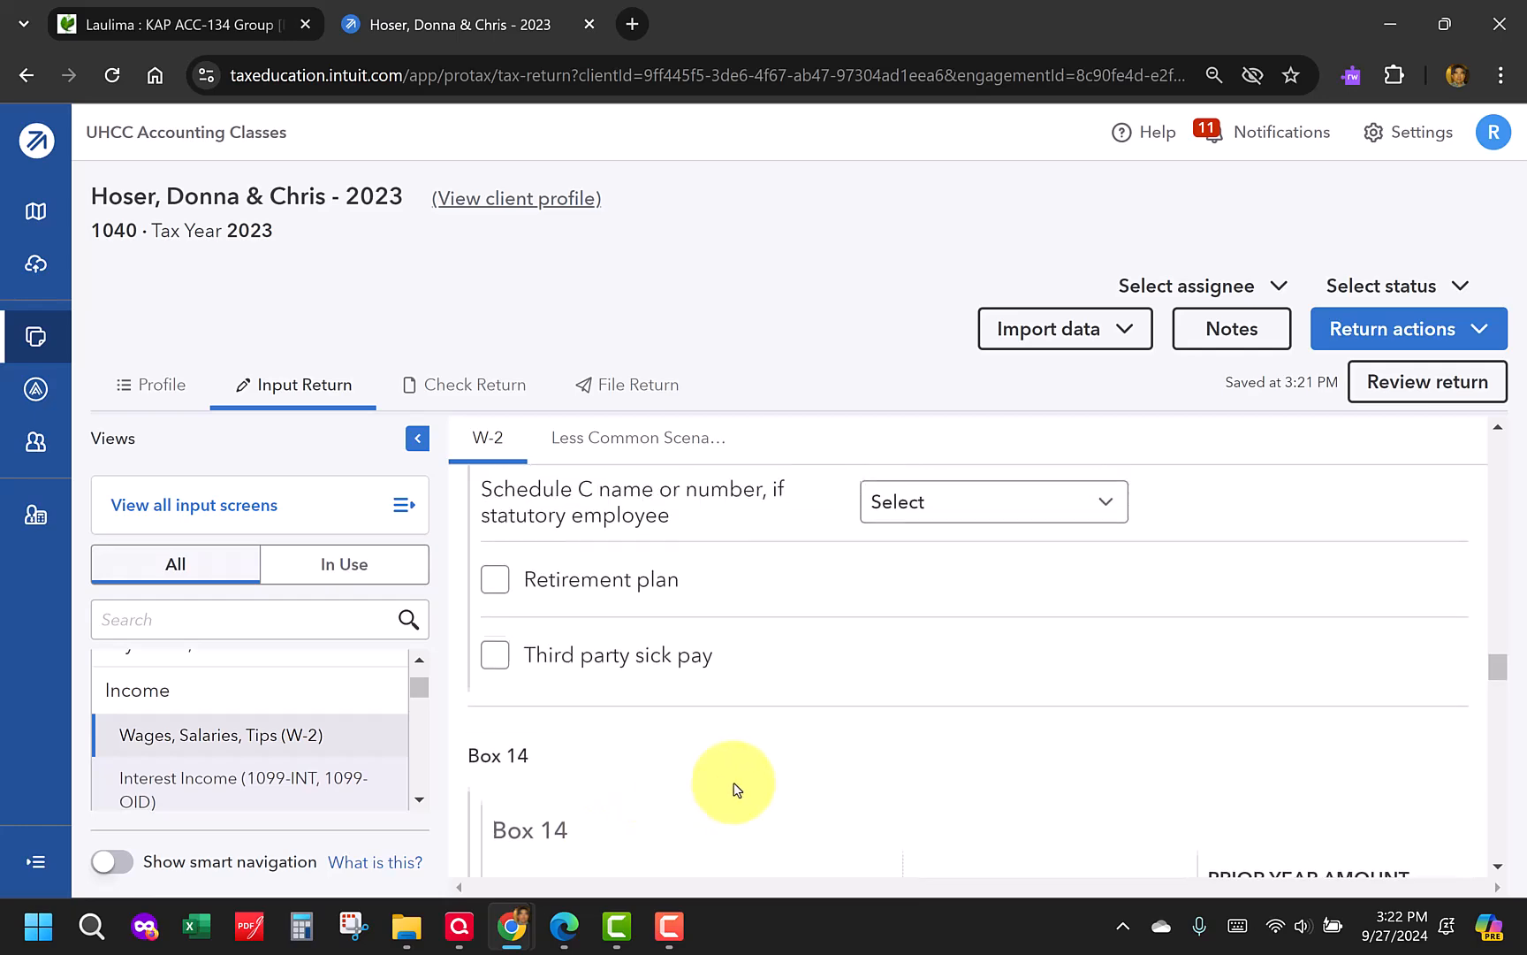
scroll(734, 789, "down", 3)
scroll(733, 789, "up", 15)
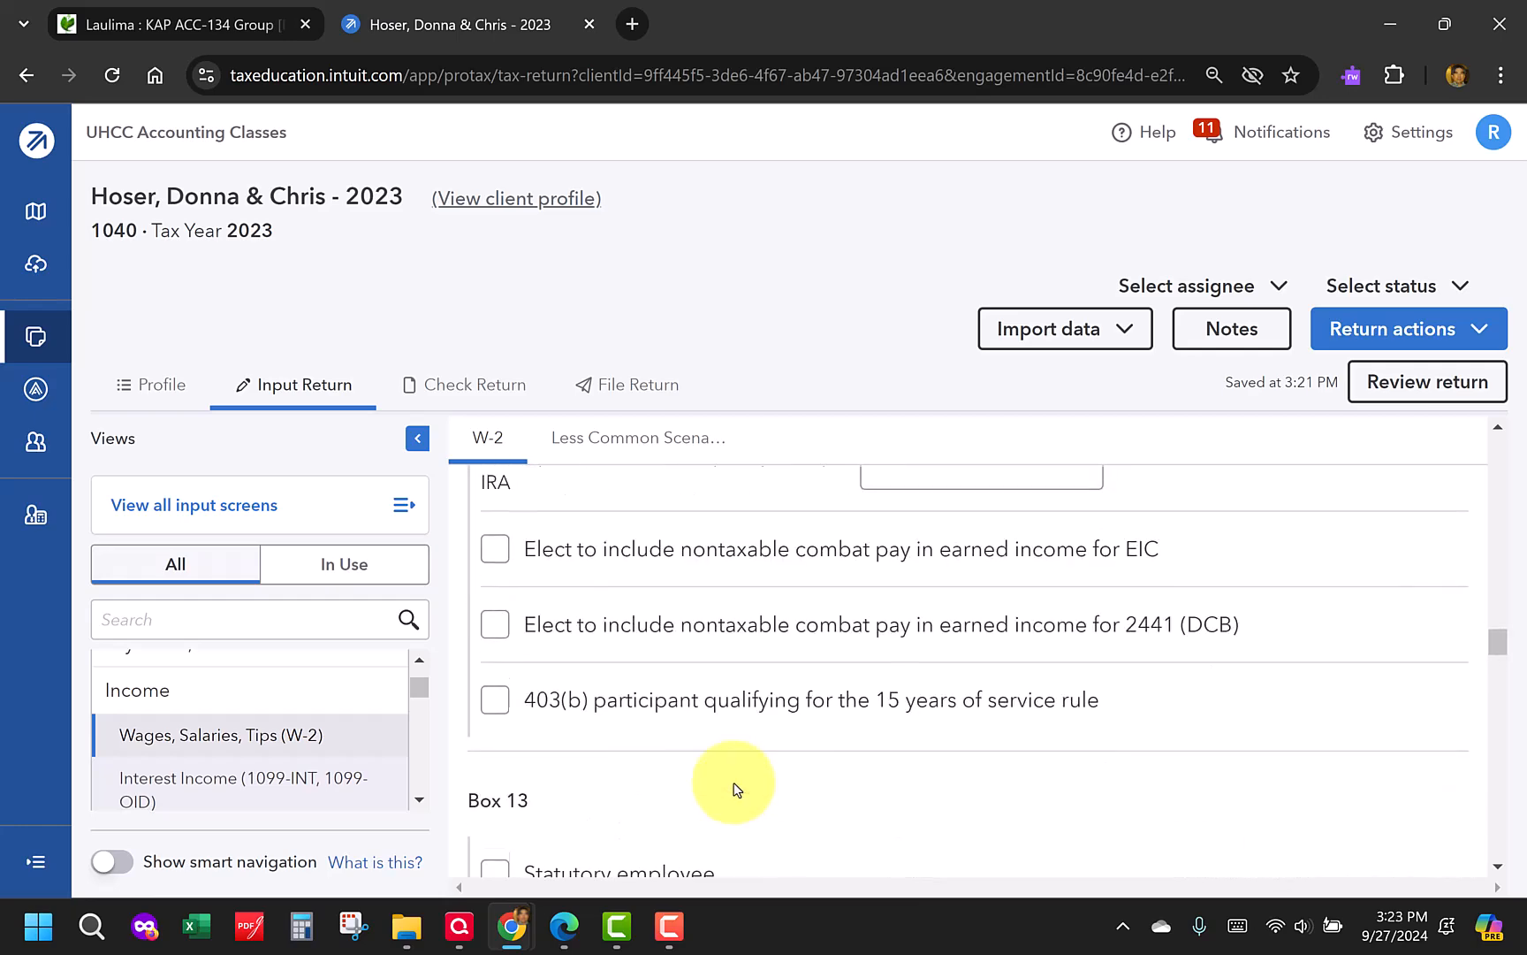
scroll(732, 790, "up", 10)
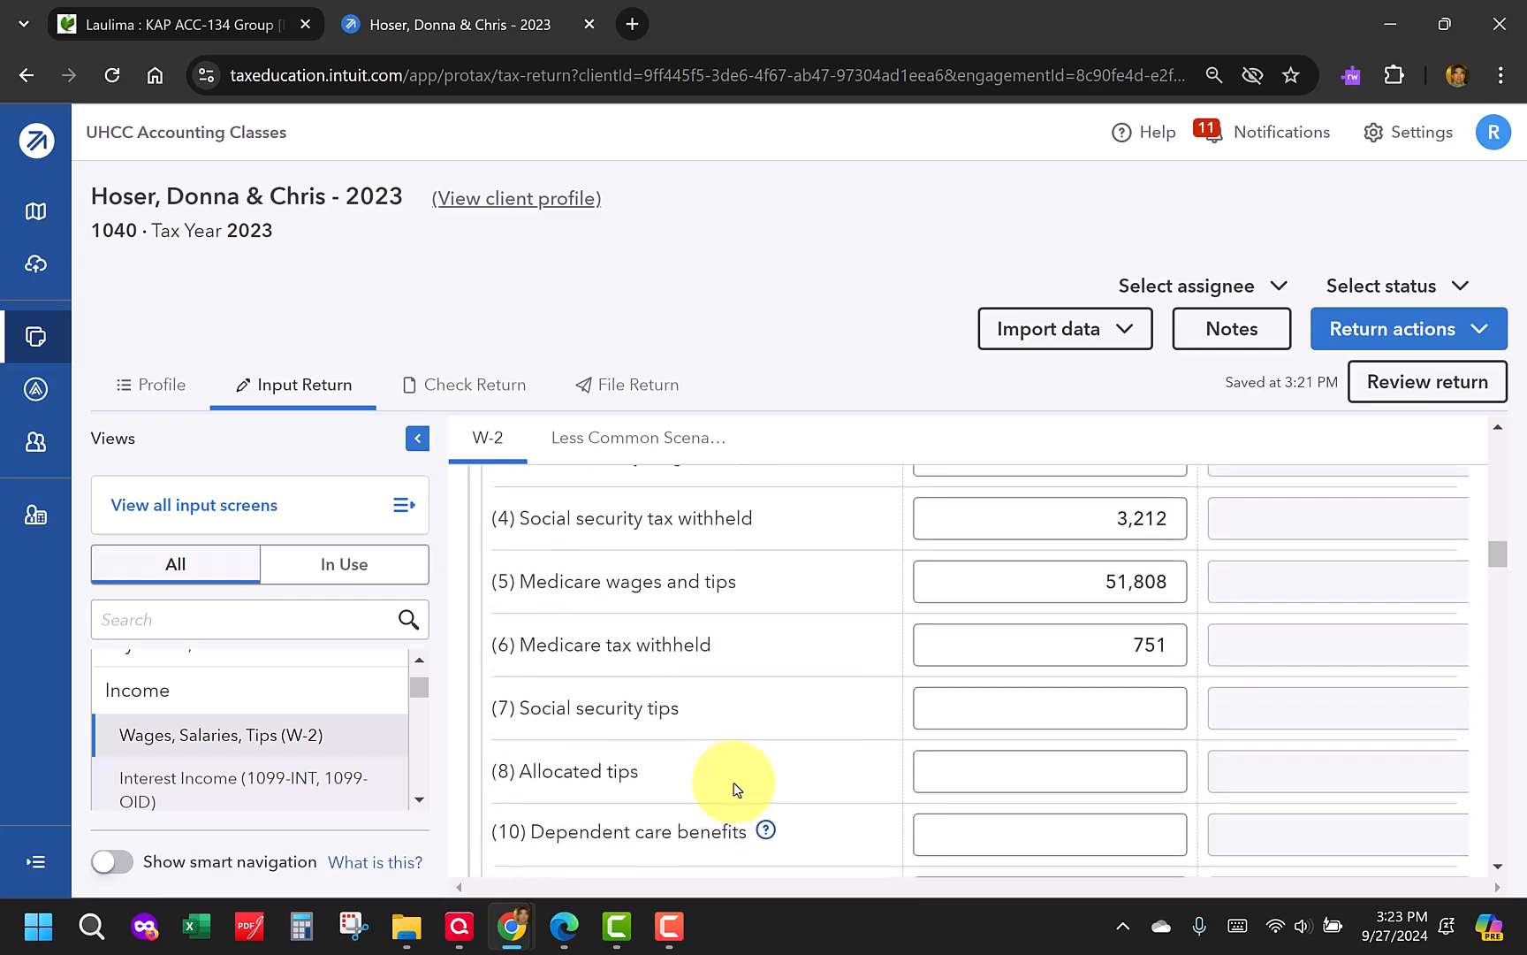
scroll(968, 691, "down", 3)
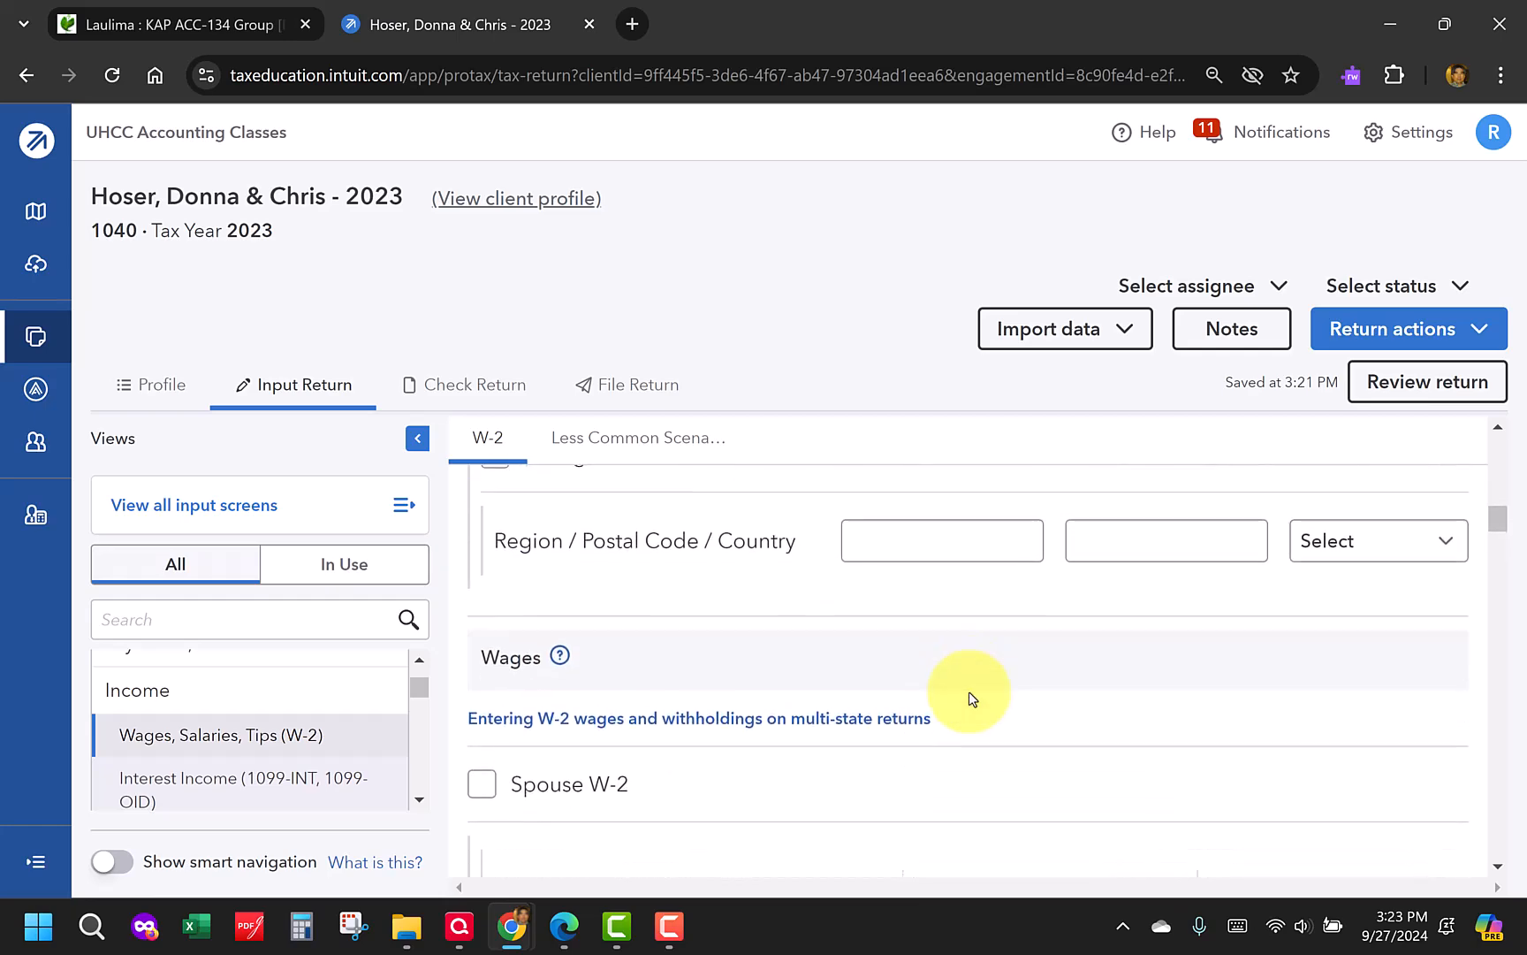
left_click(1093, 658)
scroll(1123, 656, "down", 8)
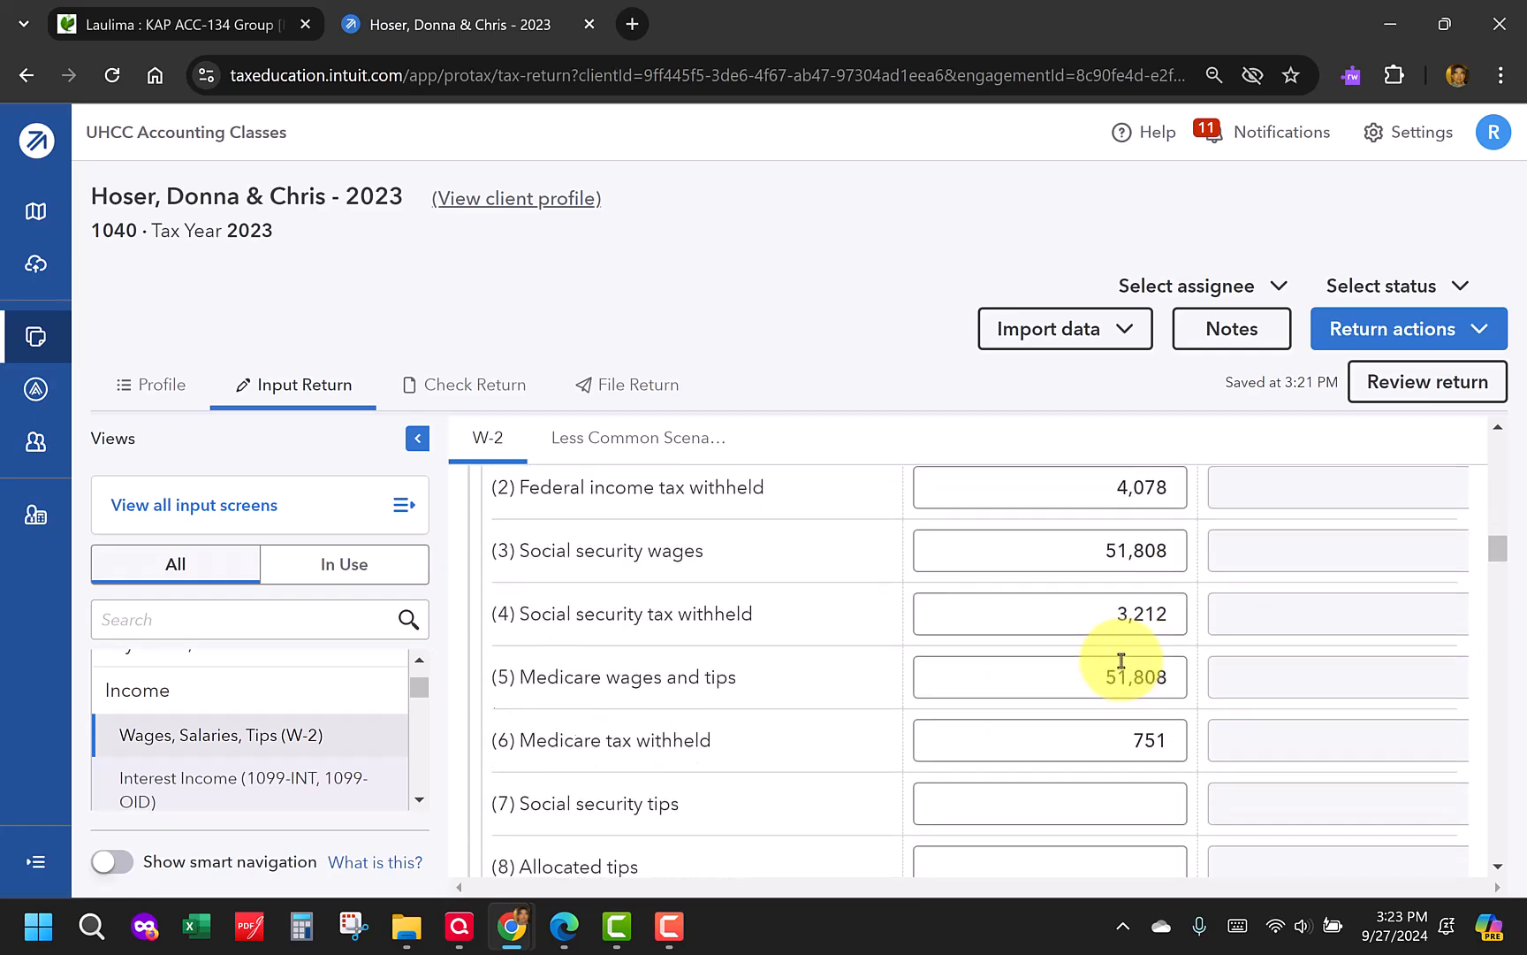
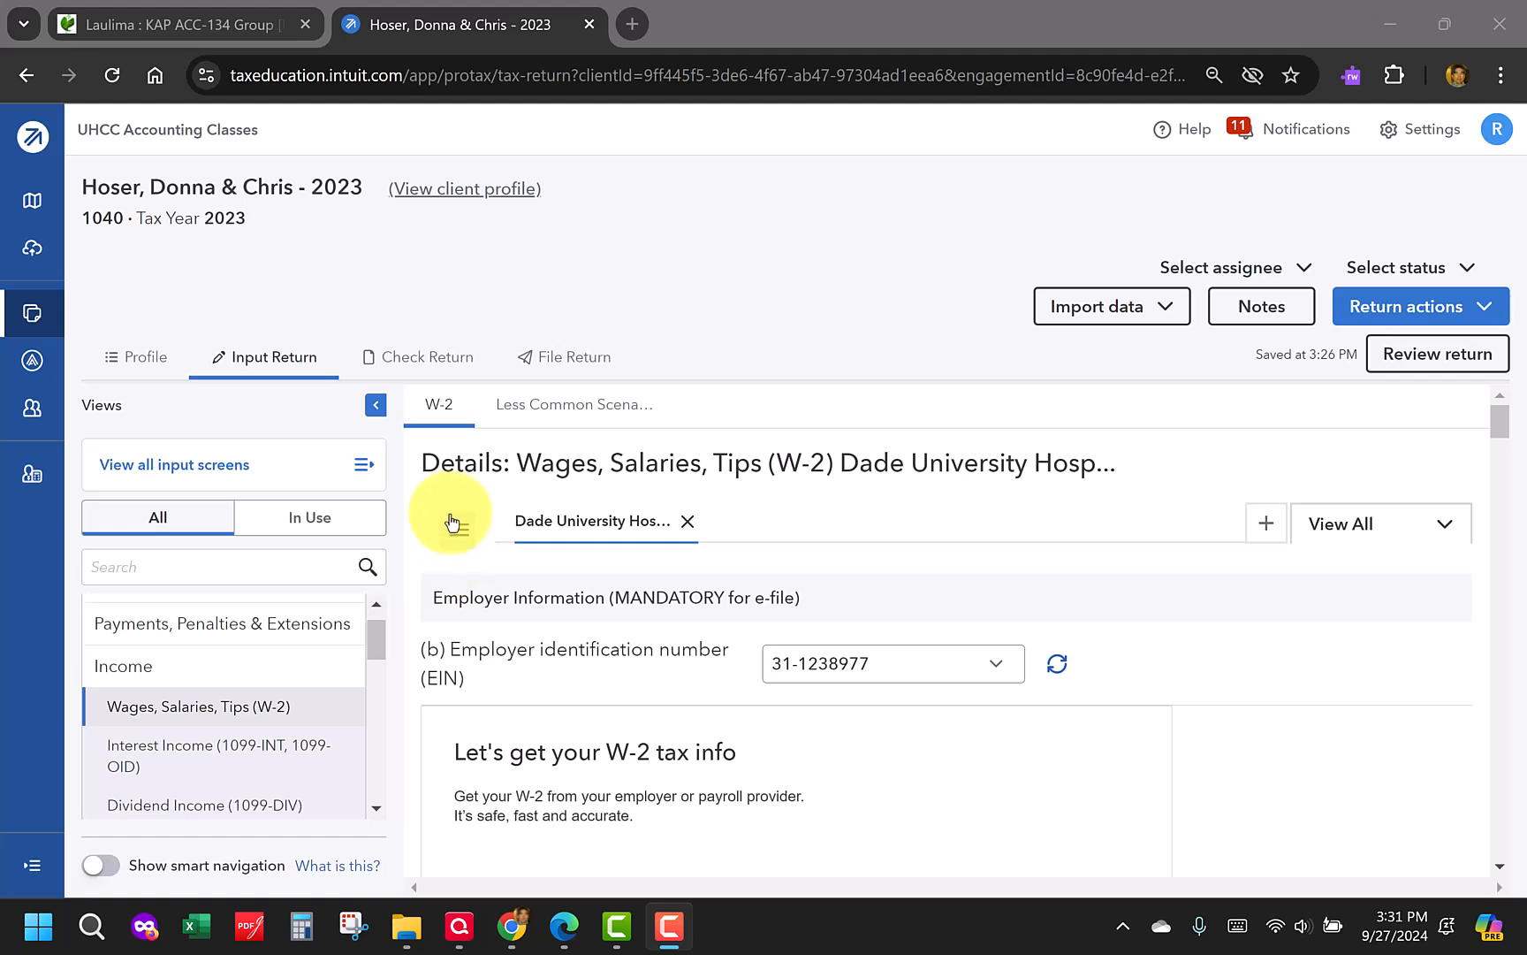
Bring up the Quick Entry wages table showing the Dade University Hospital W-2 with 51,808 wages
scroll(458, 529, "down", 2)
scroll(458, 529, "up", 2)
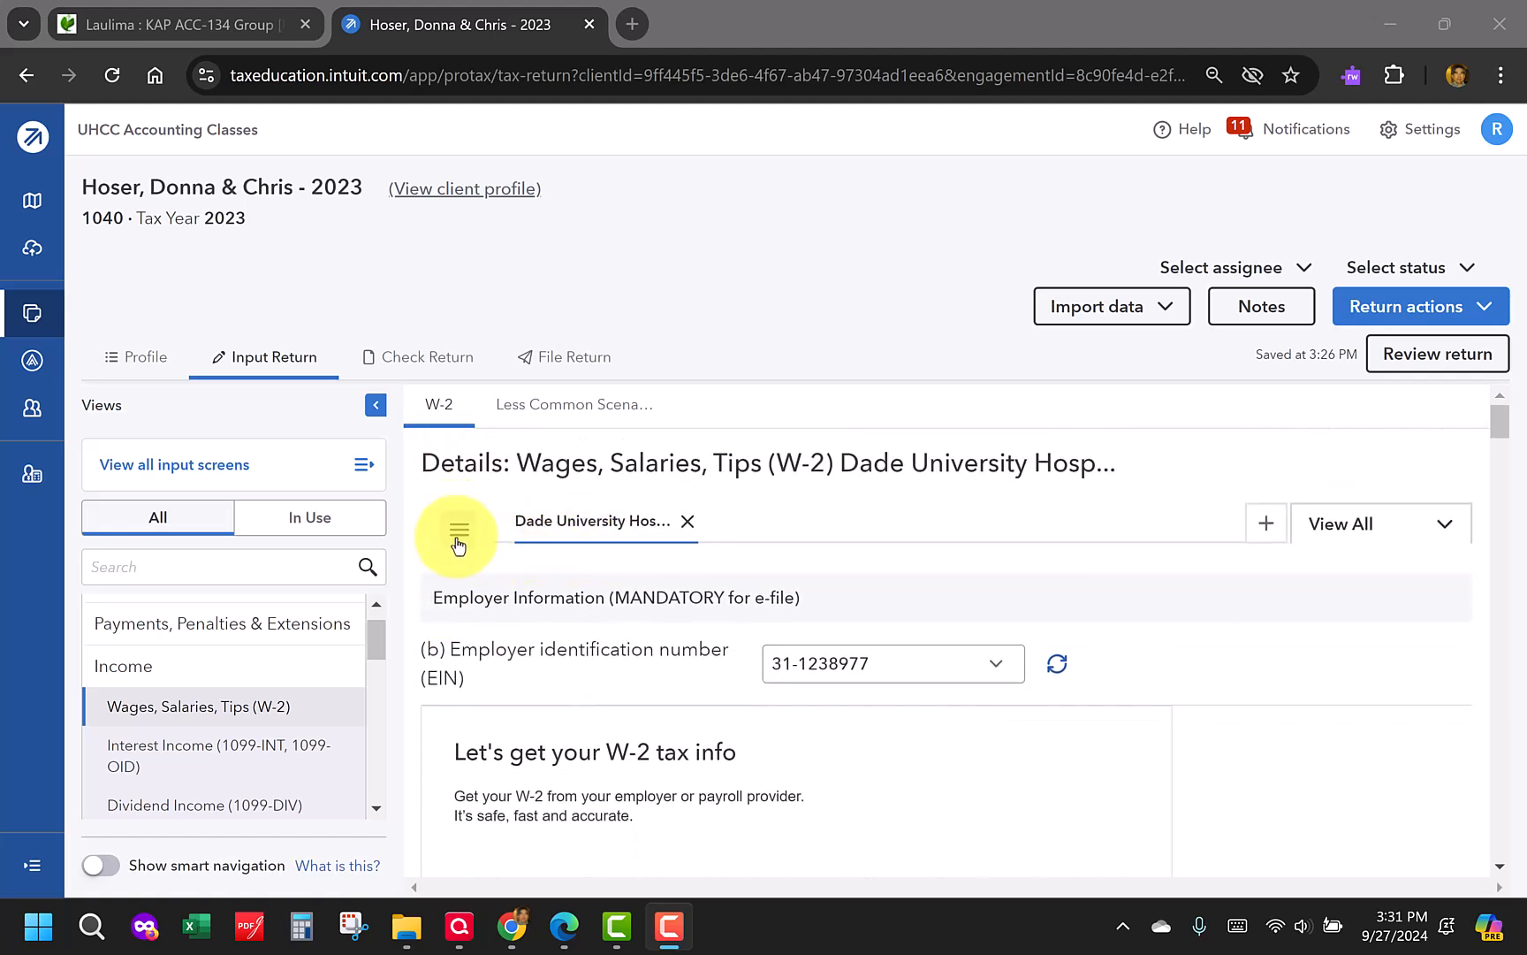
left_click(454, 543)
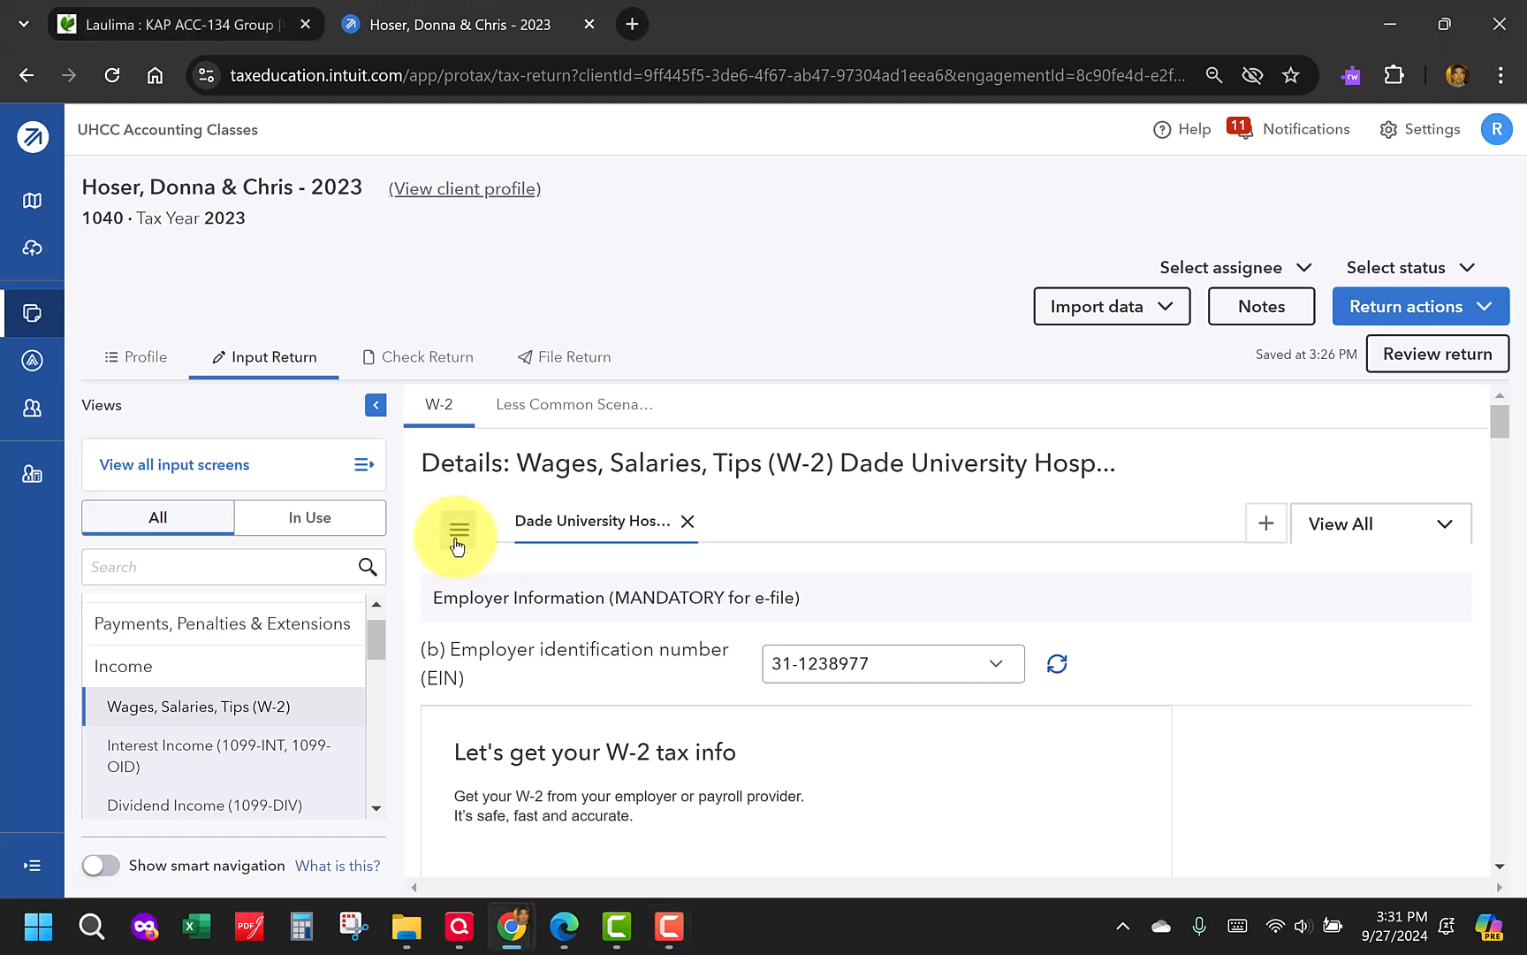
left_click(459, 541)
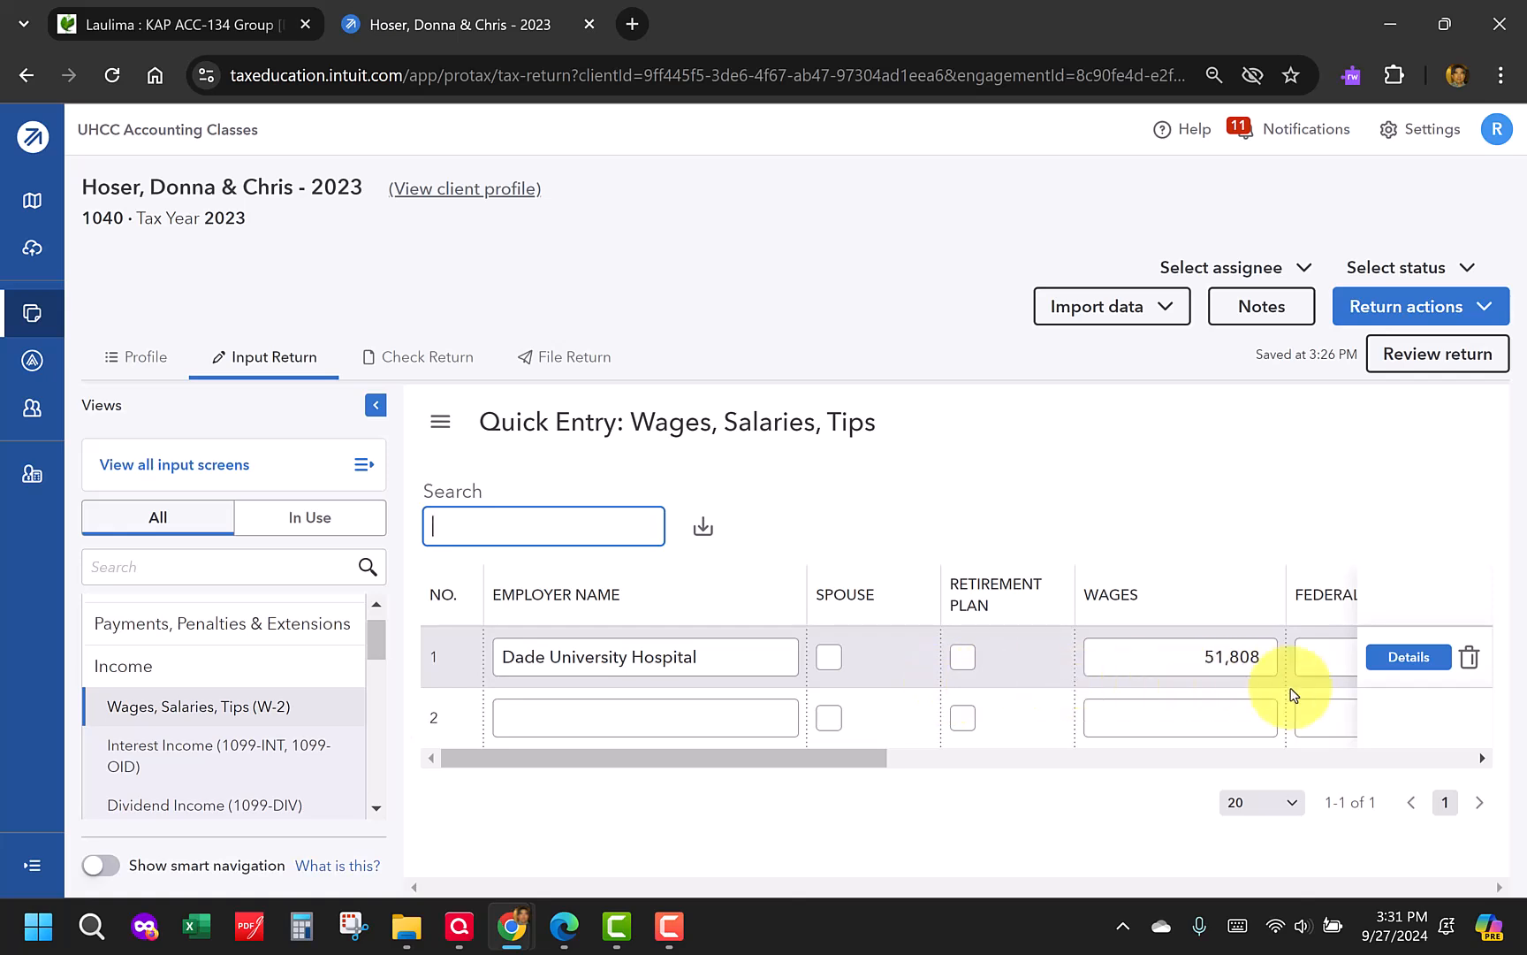
left_click_drag(848, 757, 1368, 765)
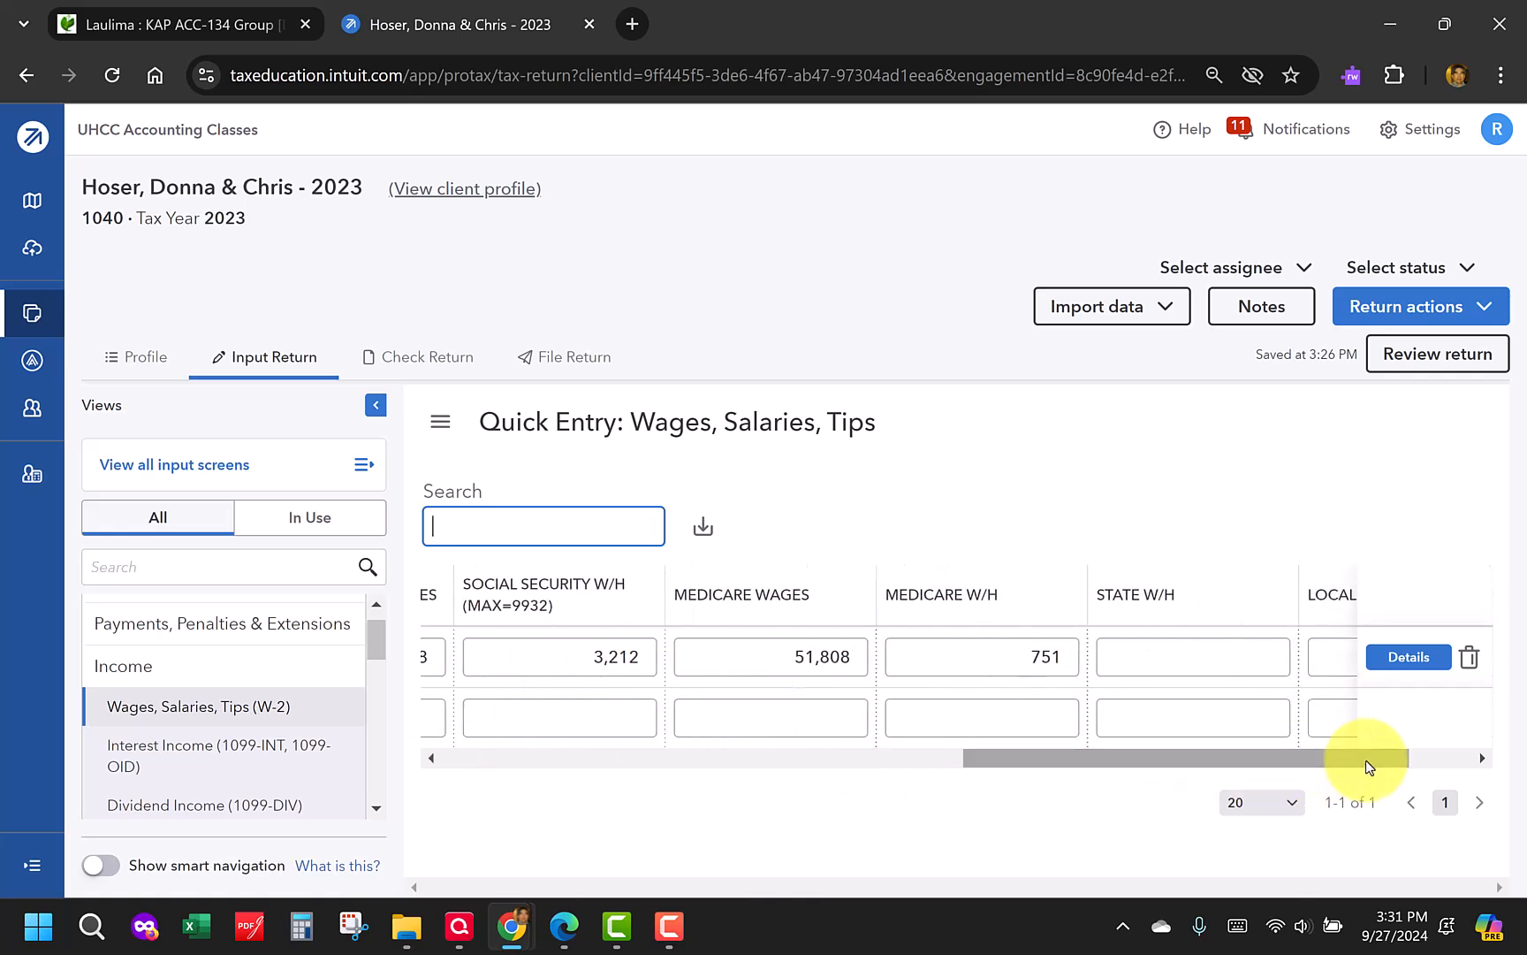
Review the first employer's full W-2 details, then return to Quick Entry at row 2
left_click(1401, 656)
scroll(1248, 654, "down", 1)
scroll(1248, 648, "down", 10)
scroll(1248, 648, "down", 5)
scroll(1249, 643, "up", 5)
scroll(1248, 640, "up", 12)
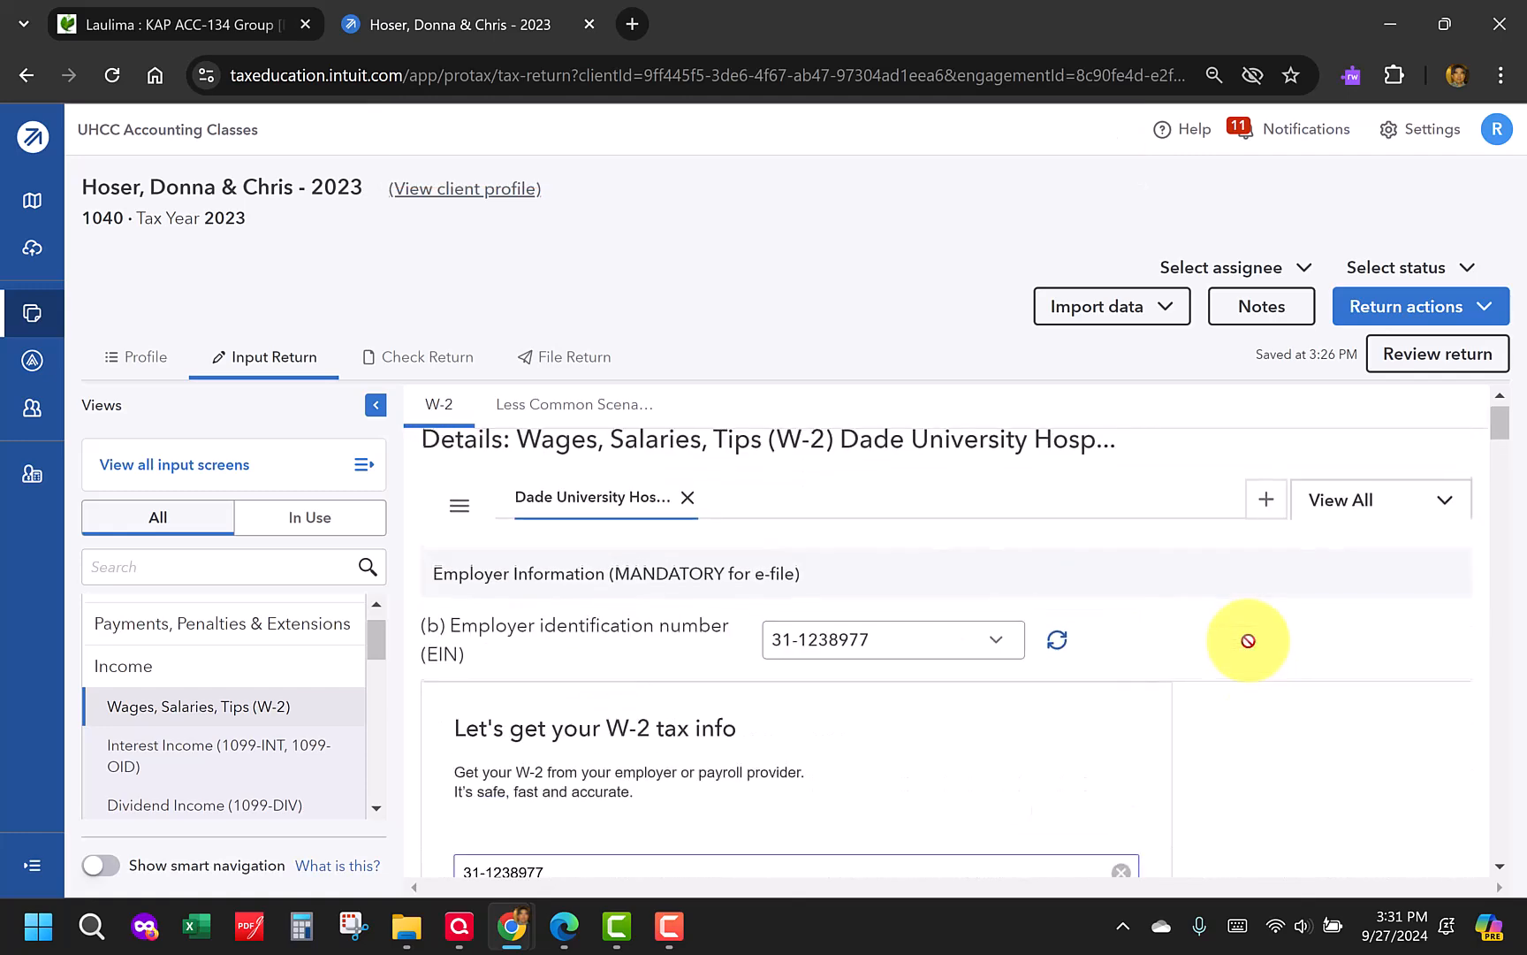
scroll(1248, 640, "up", 1)
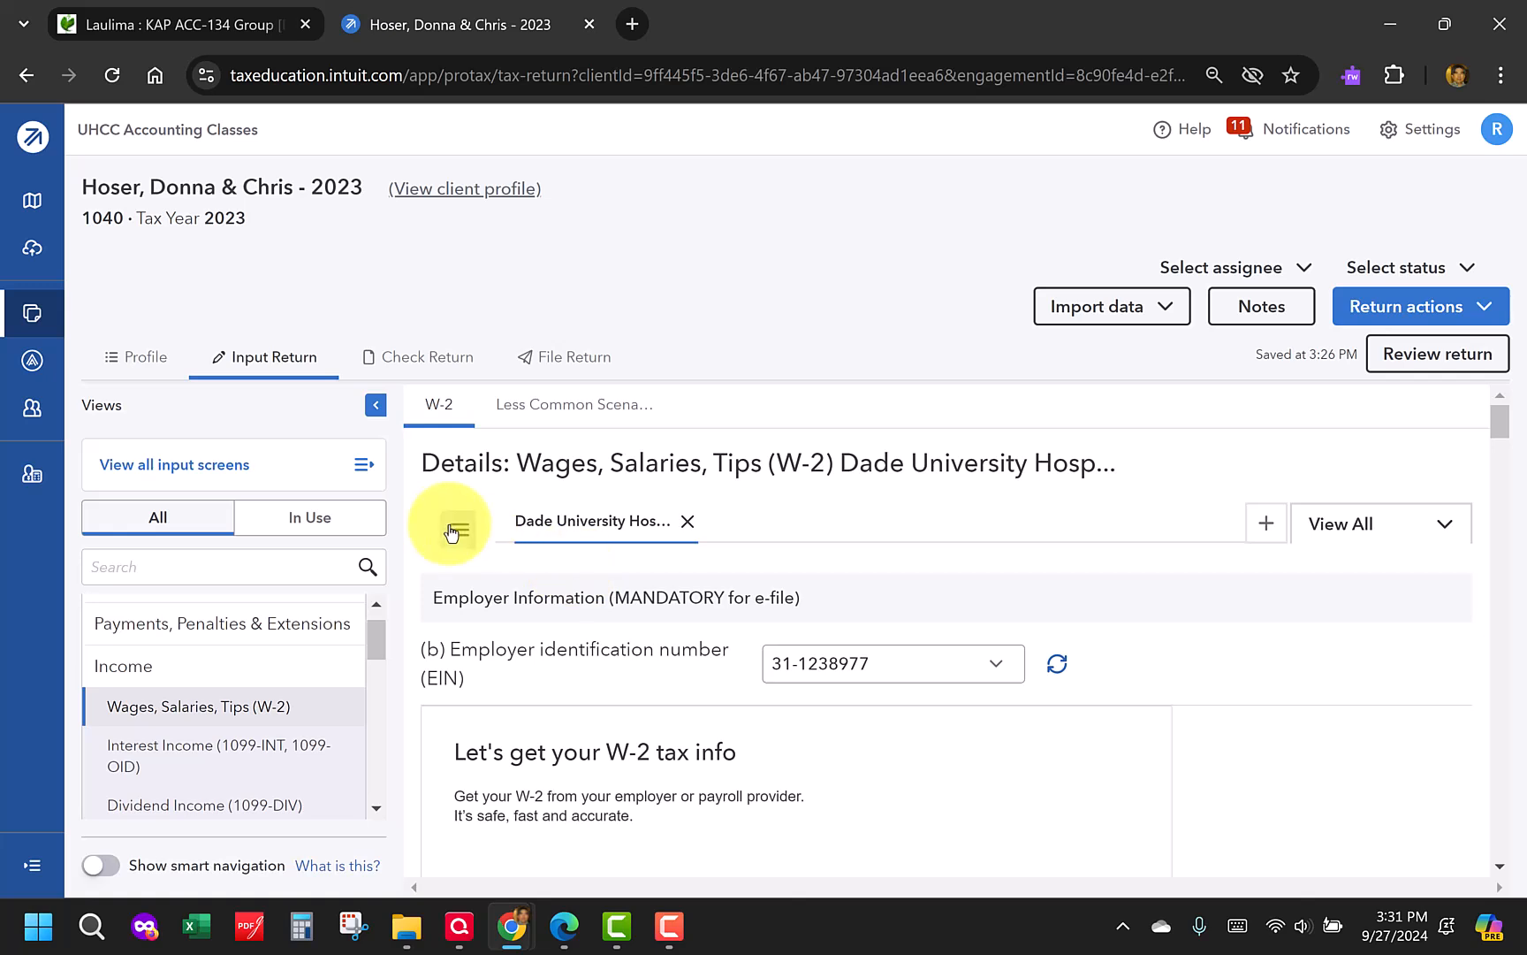
left_click(452, 530)
left_click(535, 716)
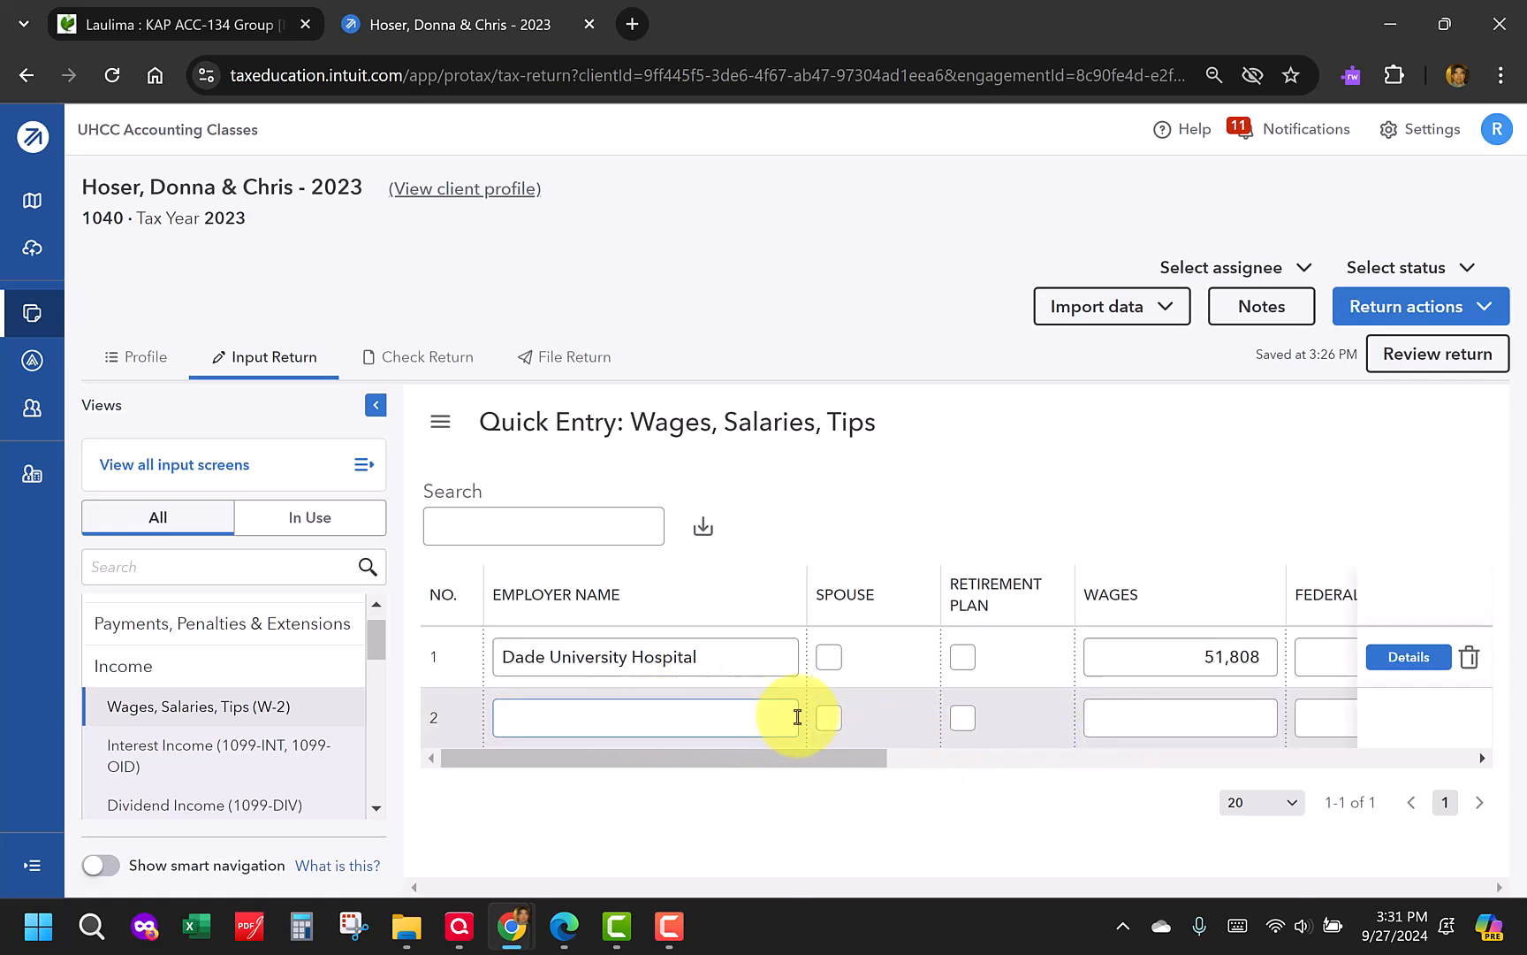
left_click_drag(852, 762, 603, 720)
Copy Dade University Hospital into row 2 as the employer and mark the W-2 as the spouse's
left_click(603, 720)
left_click_drag(731, 661, 469, 652)
key("ctrl+c")
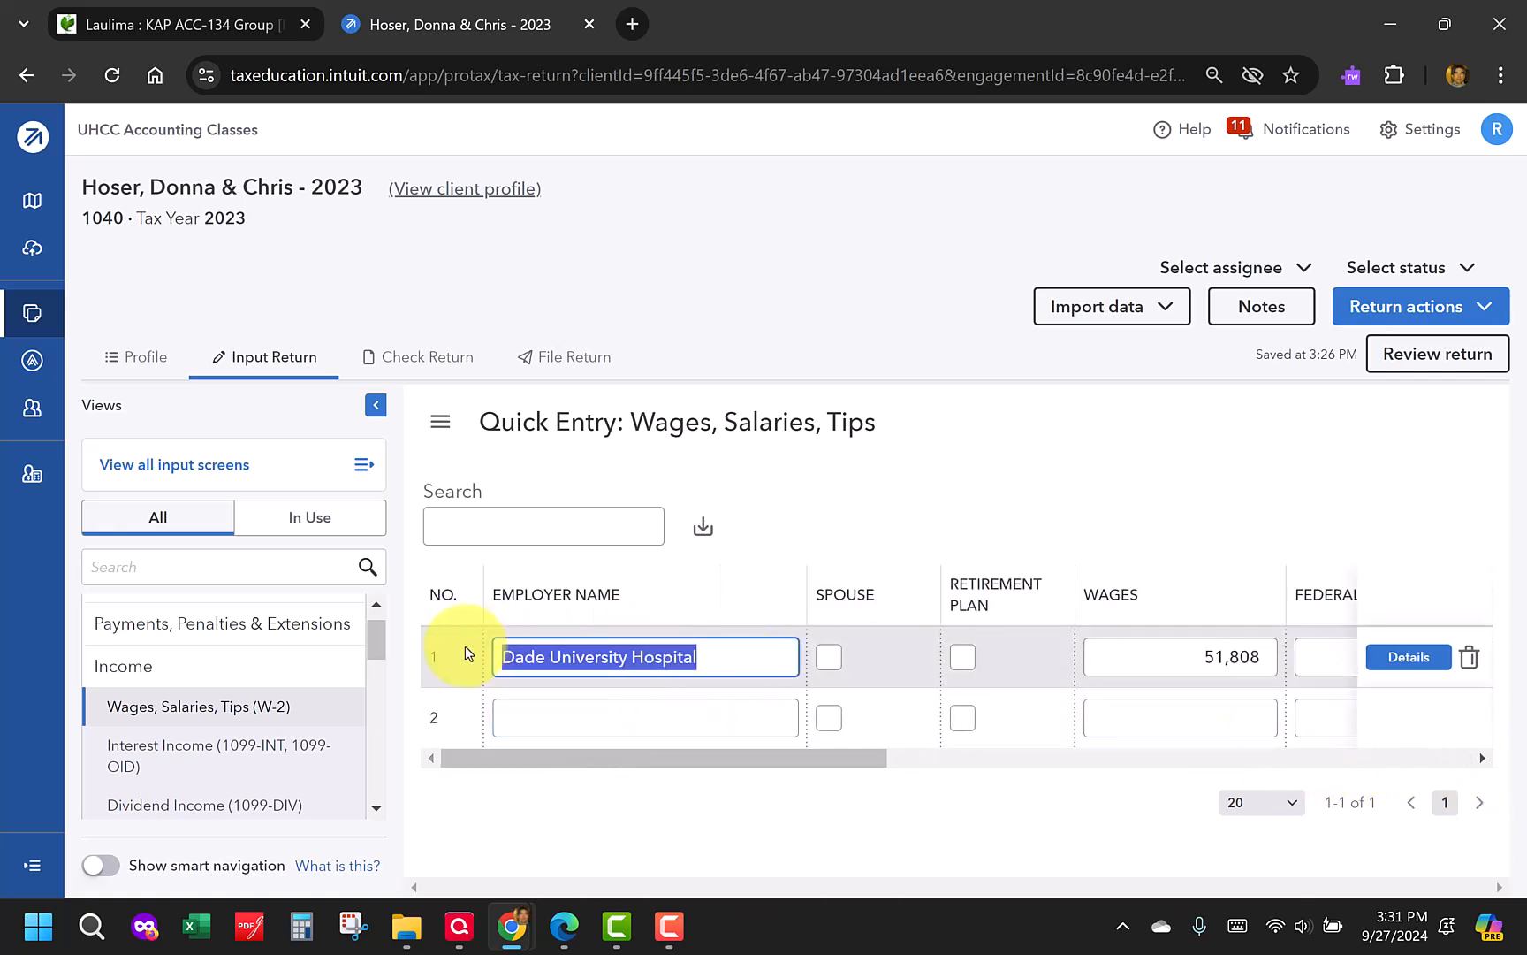
left_click(550, 720)
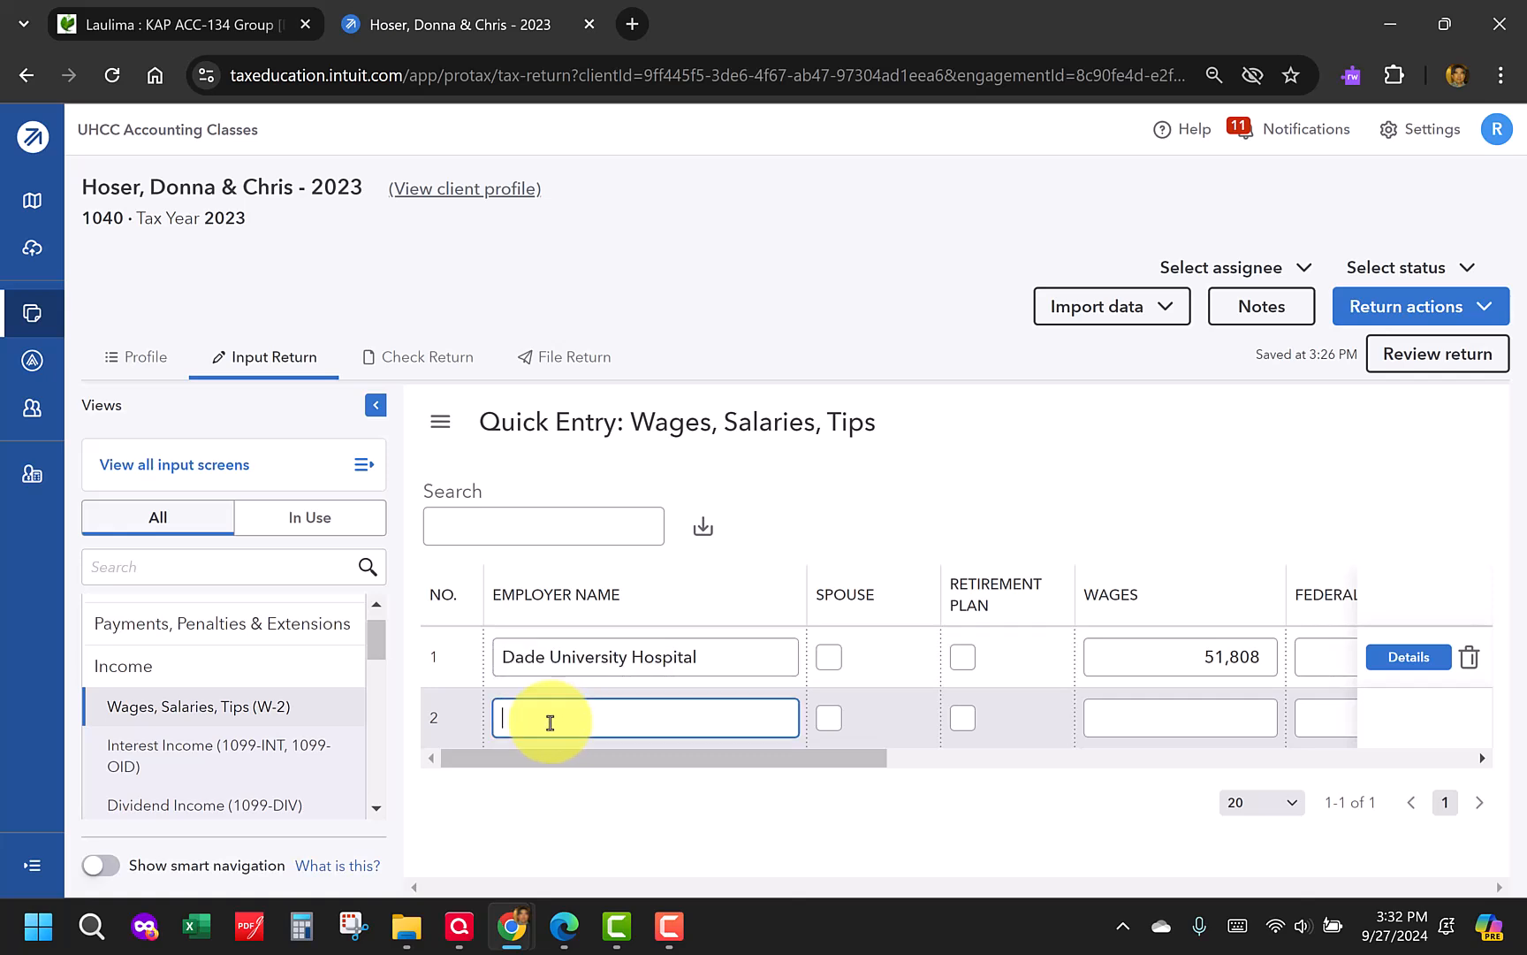
key("ctrl+v")
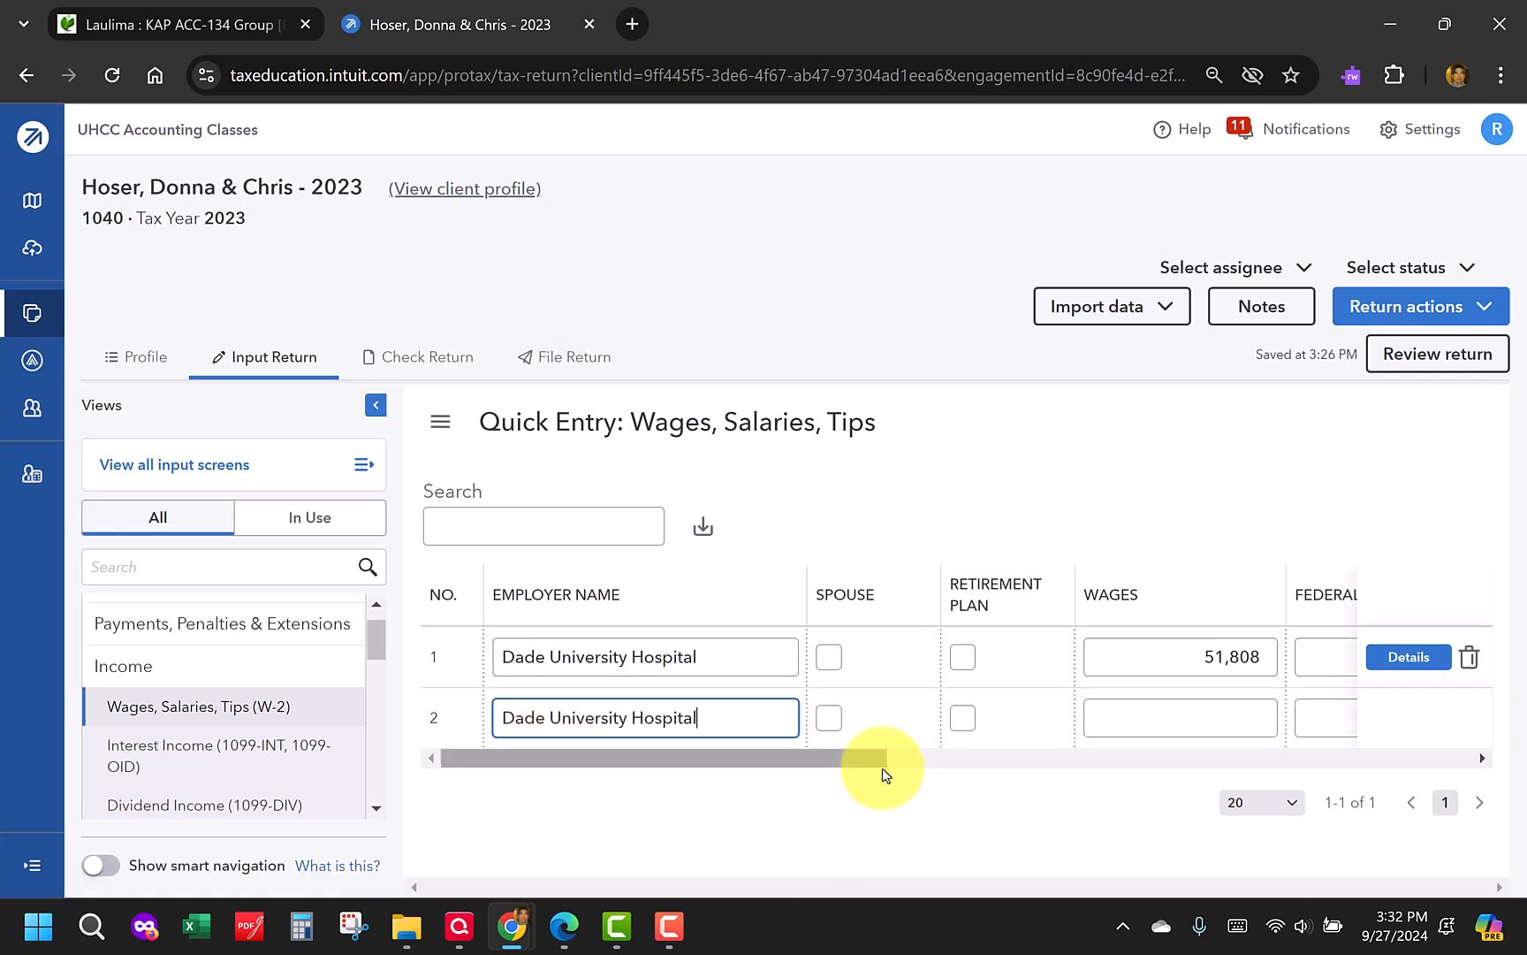
left_click(829, 723)
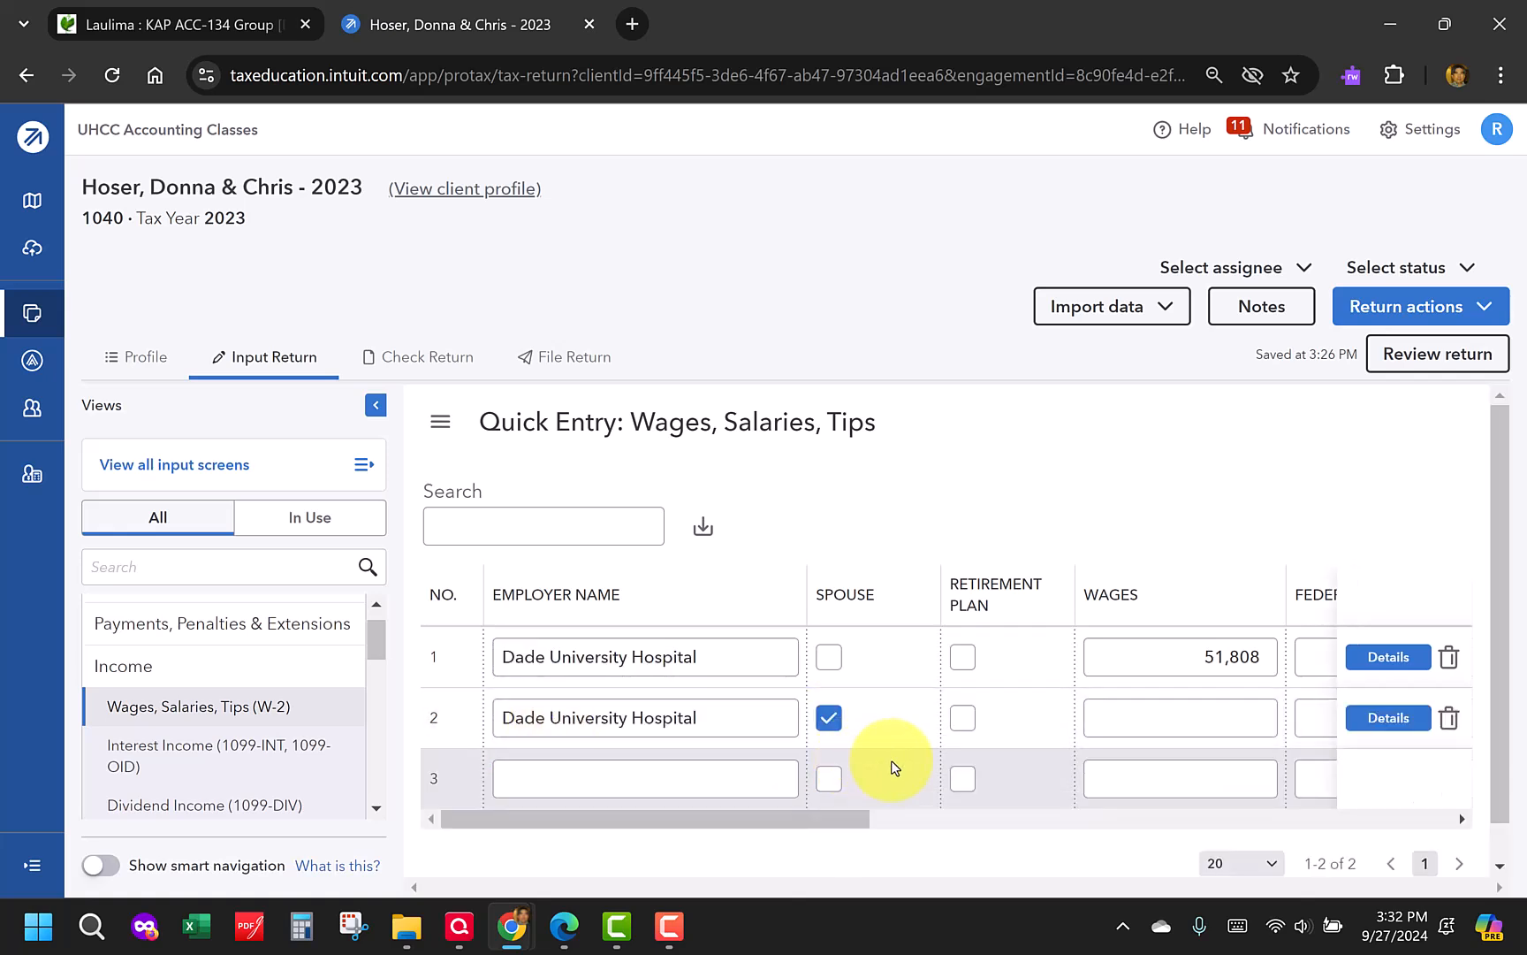
Enter wages 3,600, federal withholding 170.80, Social Security 223 and Medicare 52 for row 2
left_click(1167, 719)
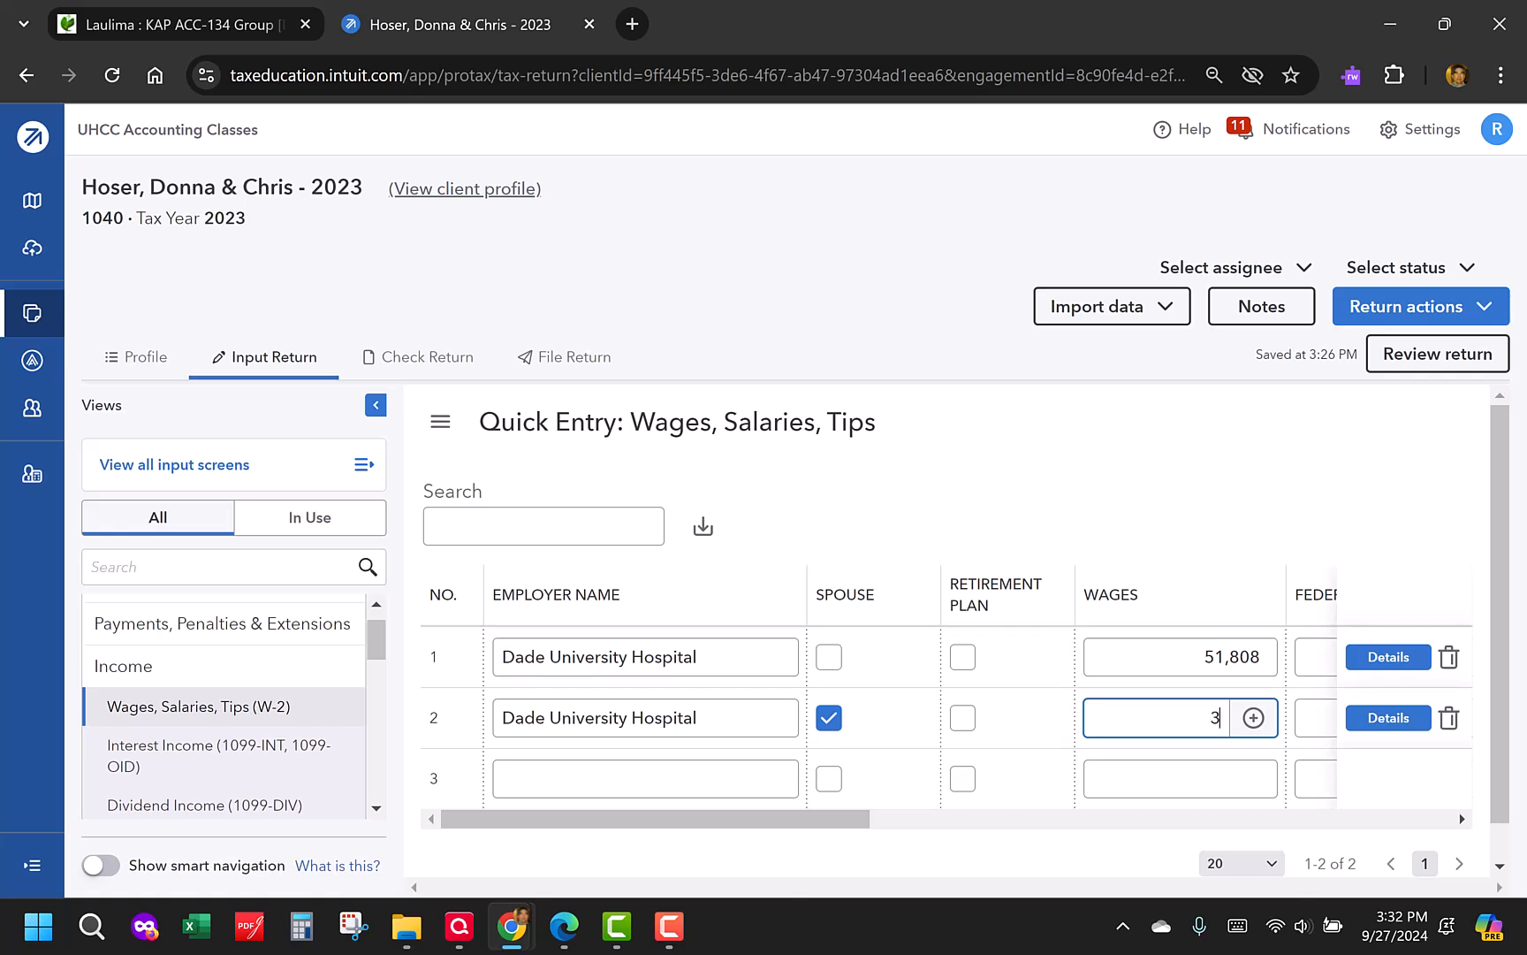
key("Tab")
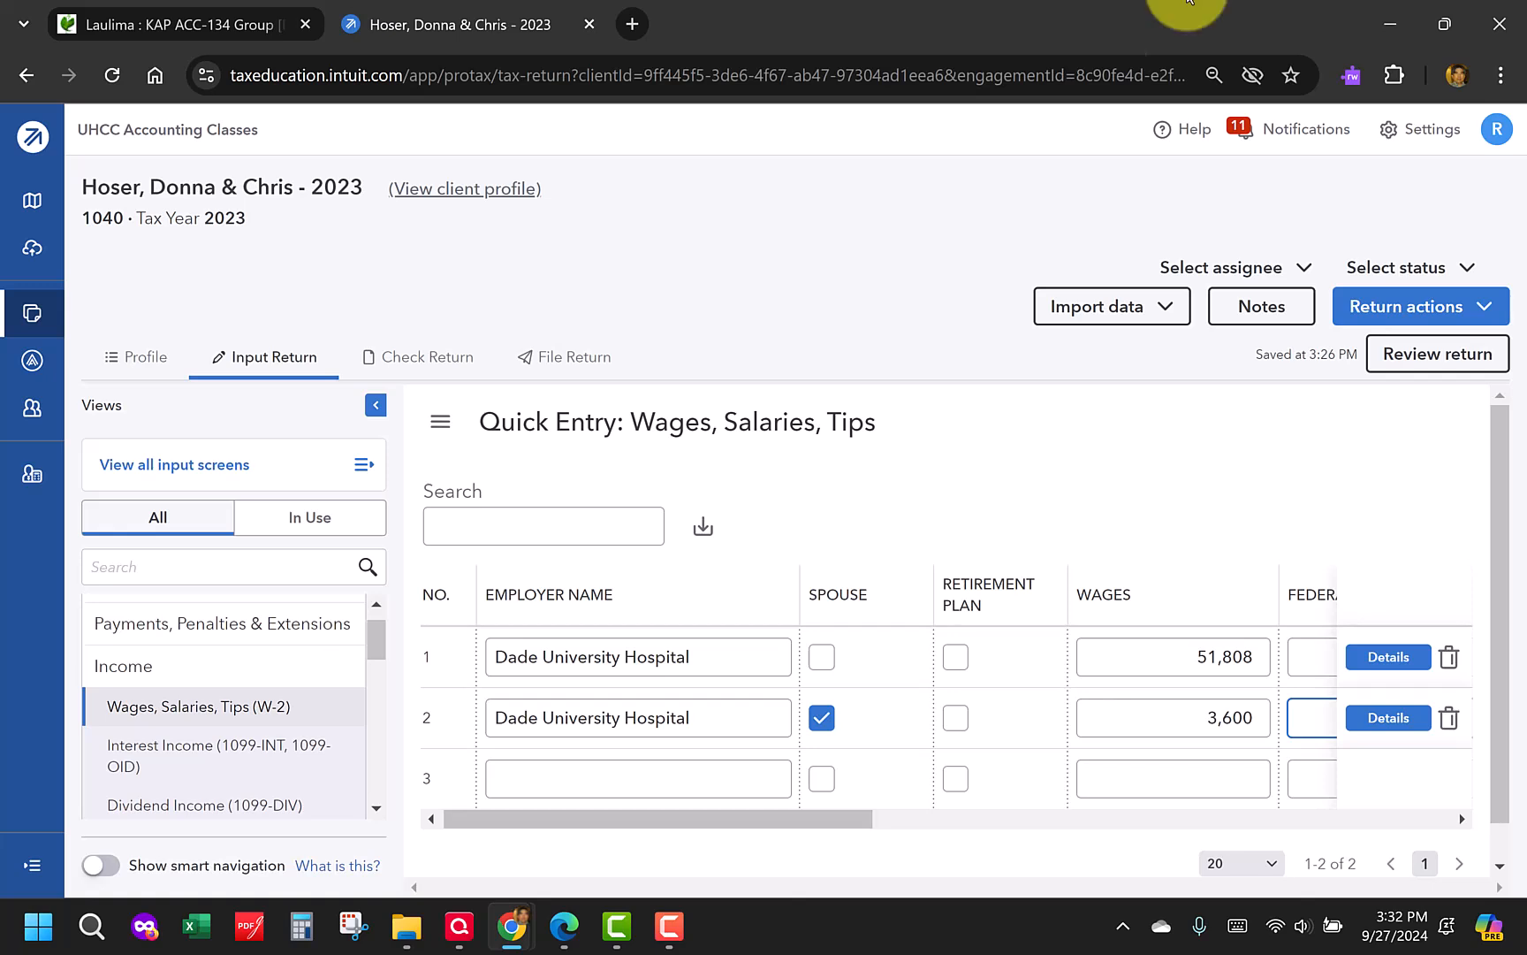
left_click_drag(819, 826, 999, 825)
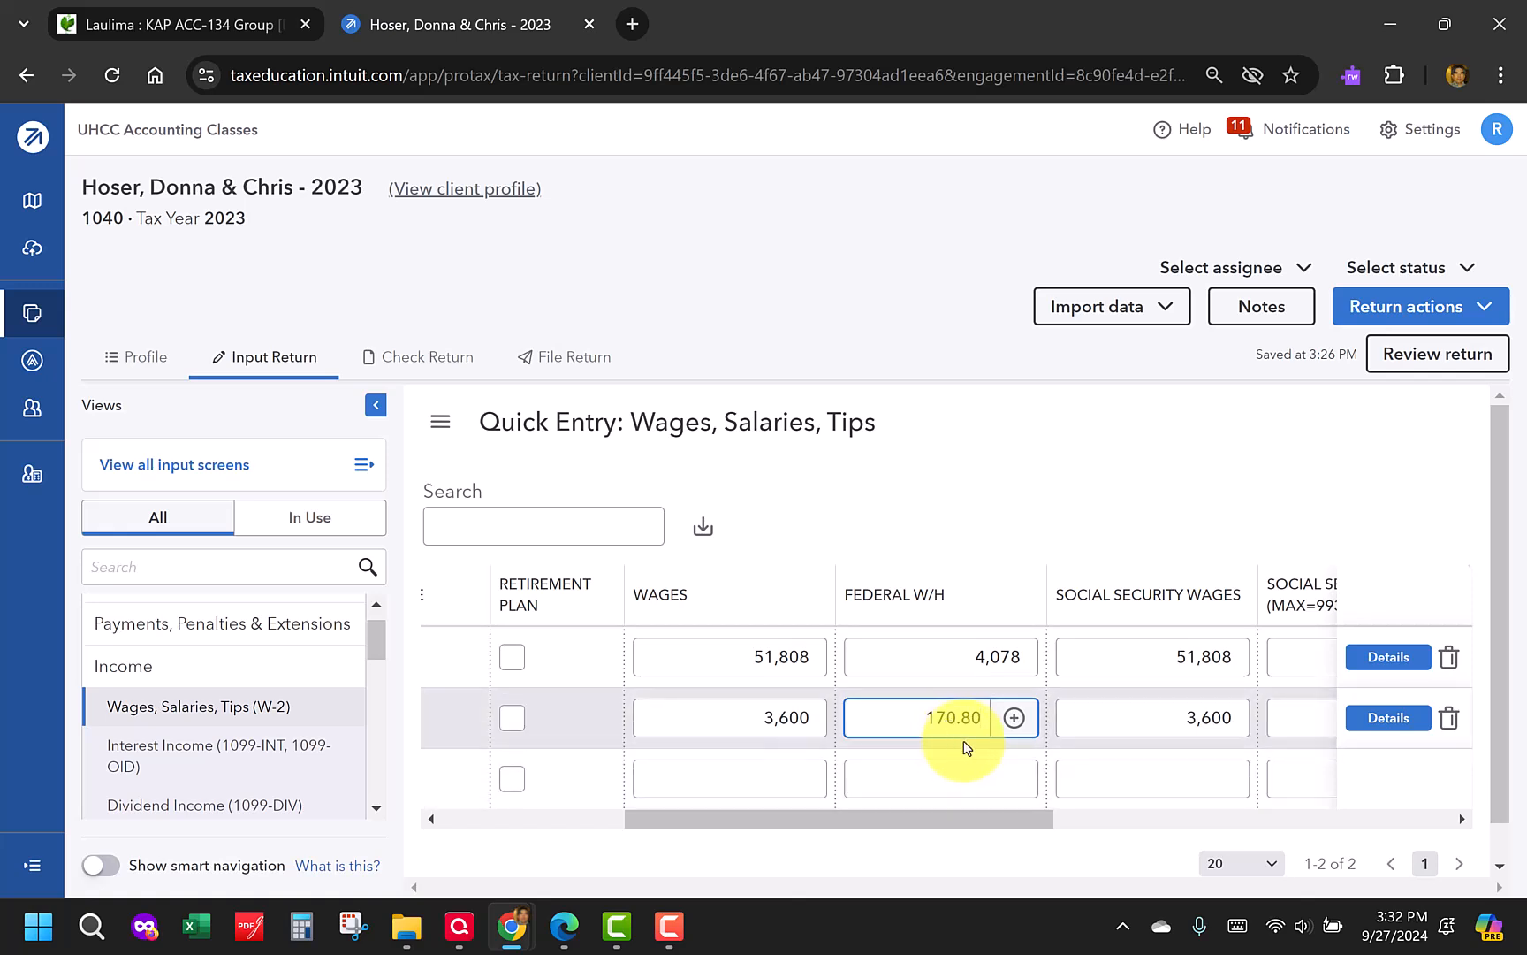
key("Tab")
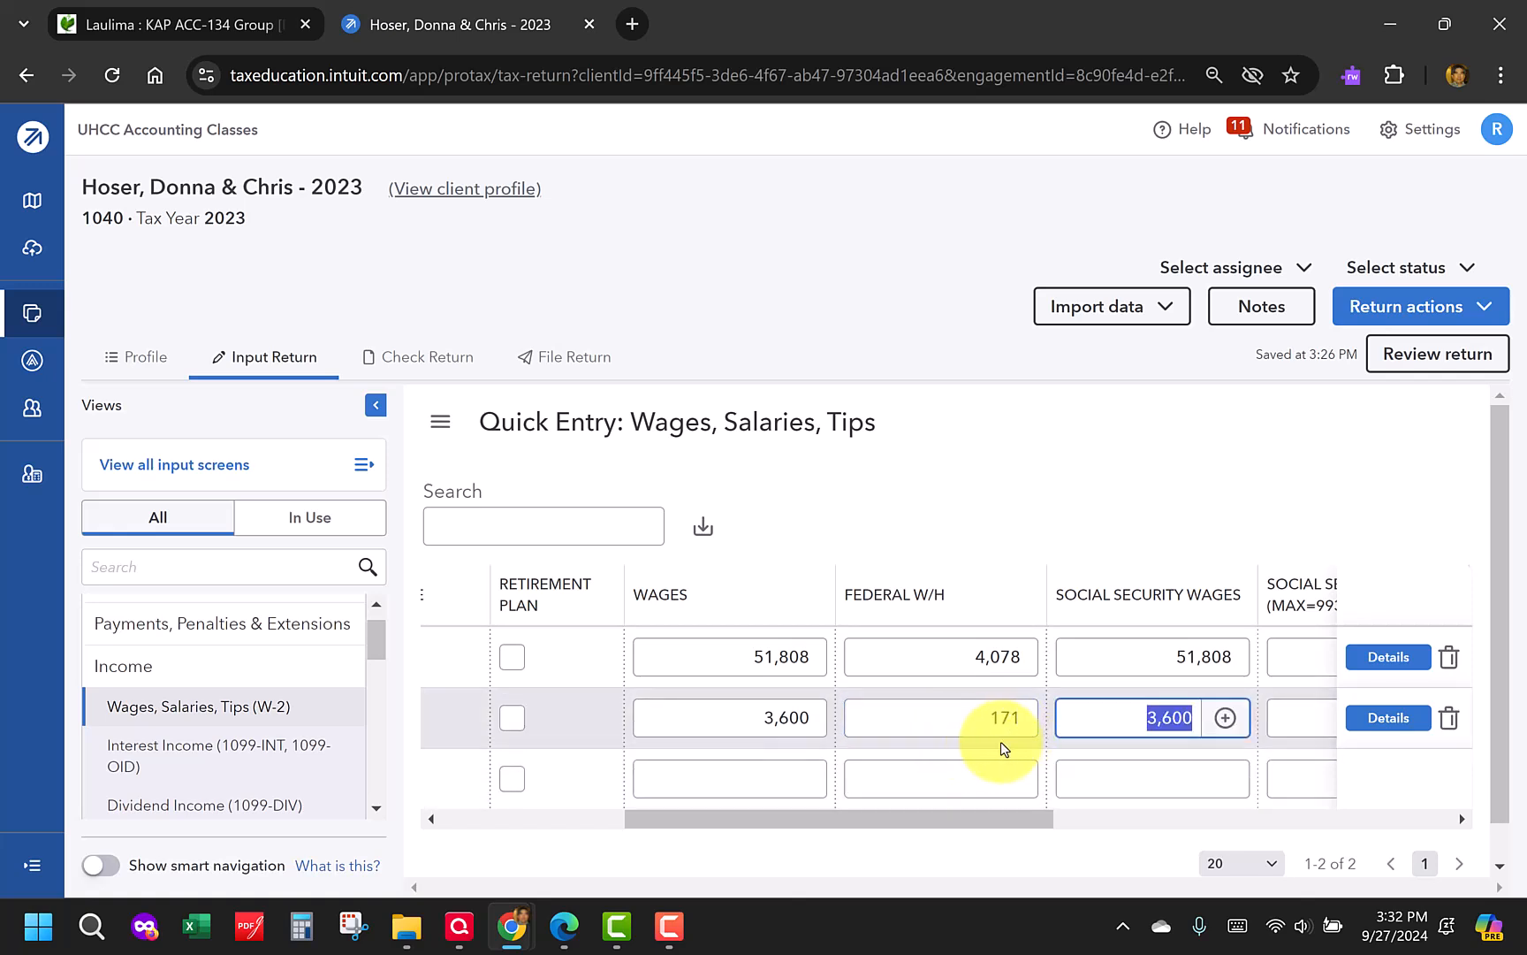
left_click_drag(1012, 822, 1324, 836)
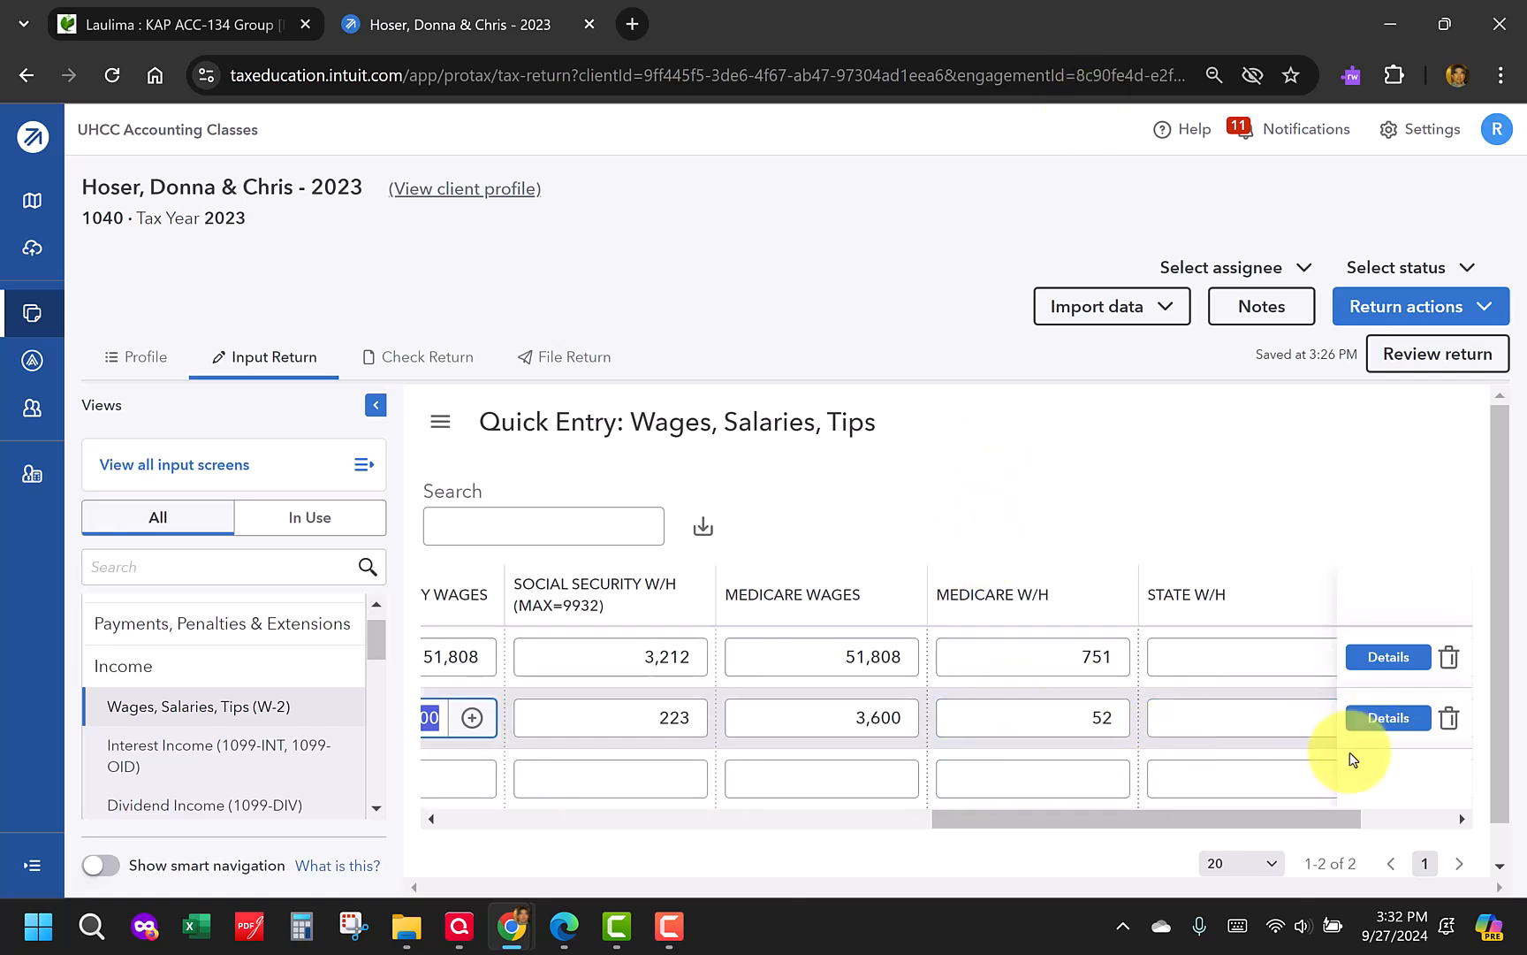
left_click_drag(1244, 825, 1372, 823)
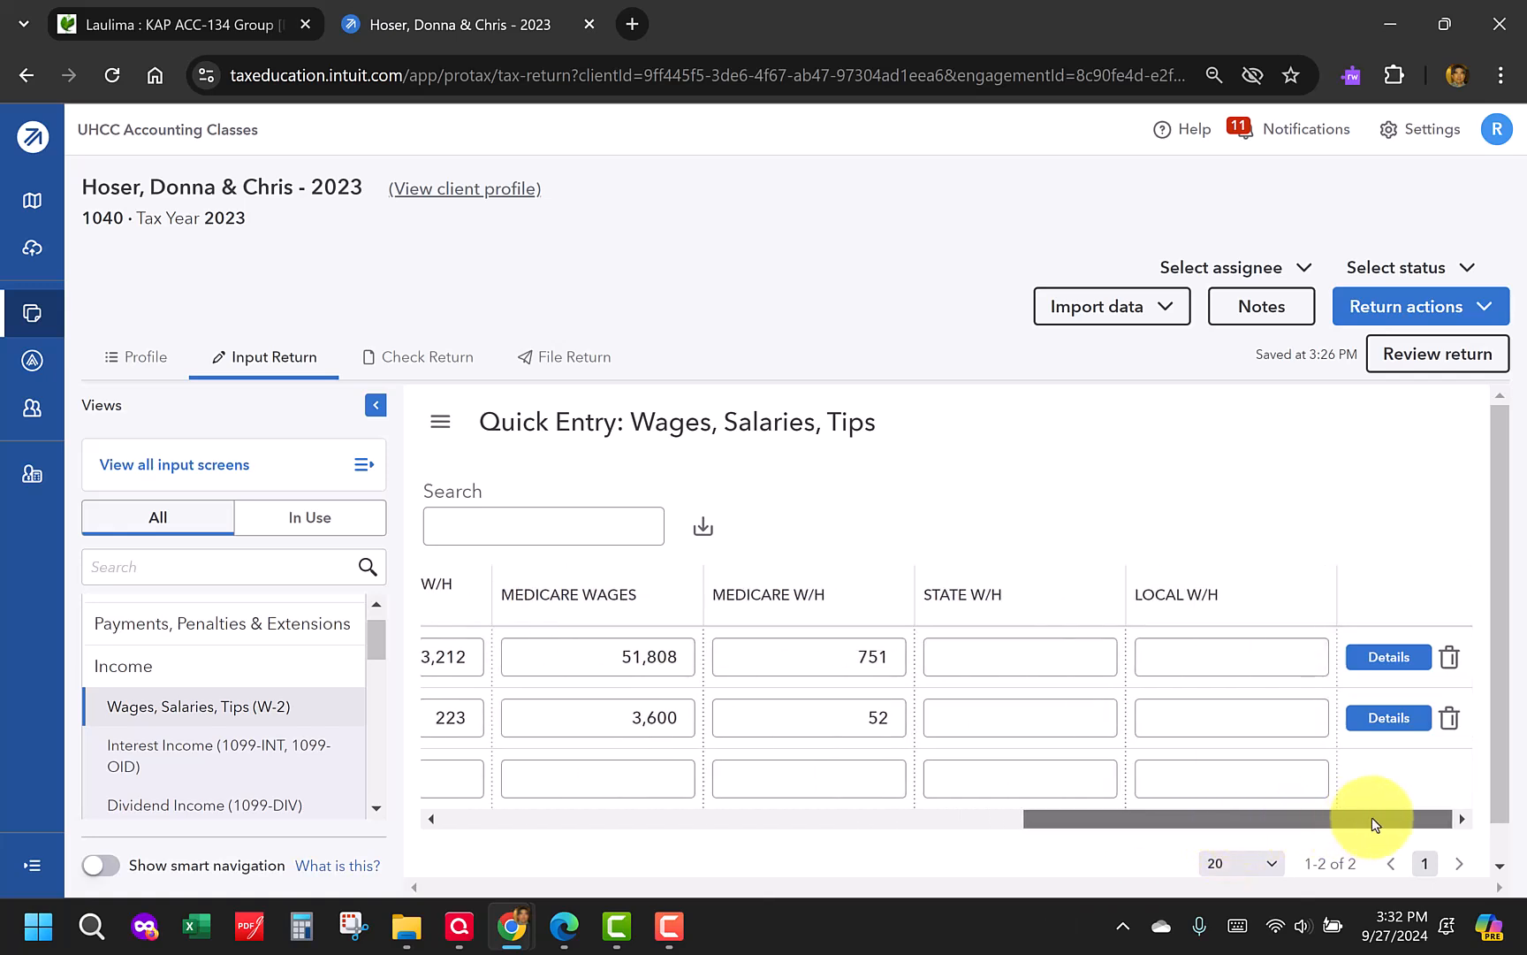
left_click(1391, 717)
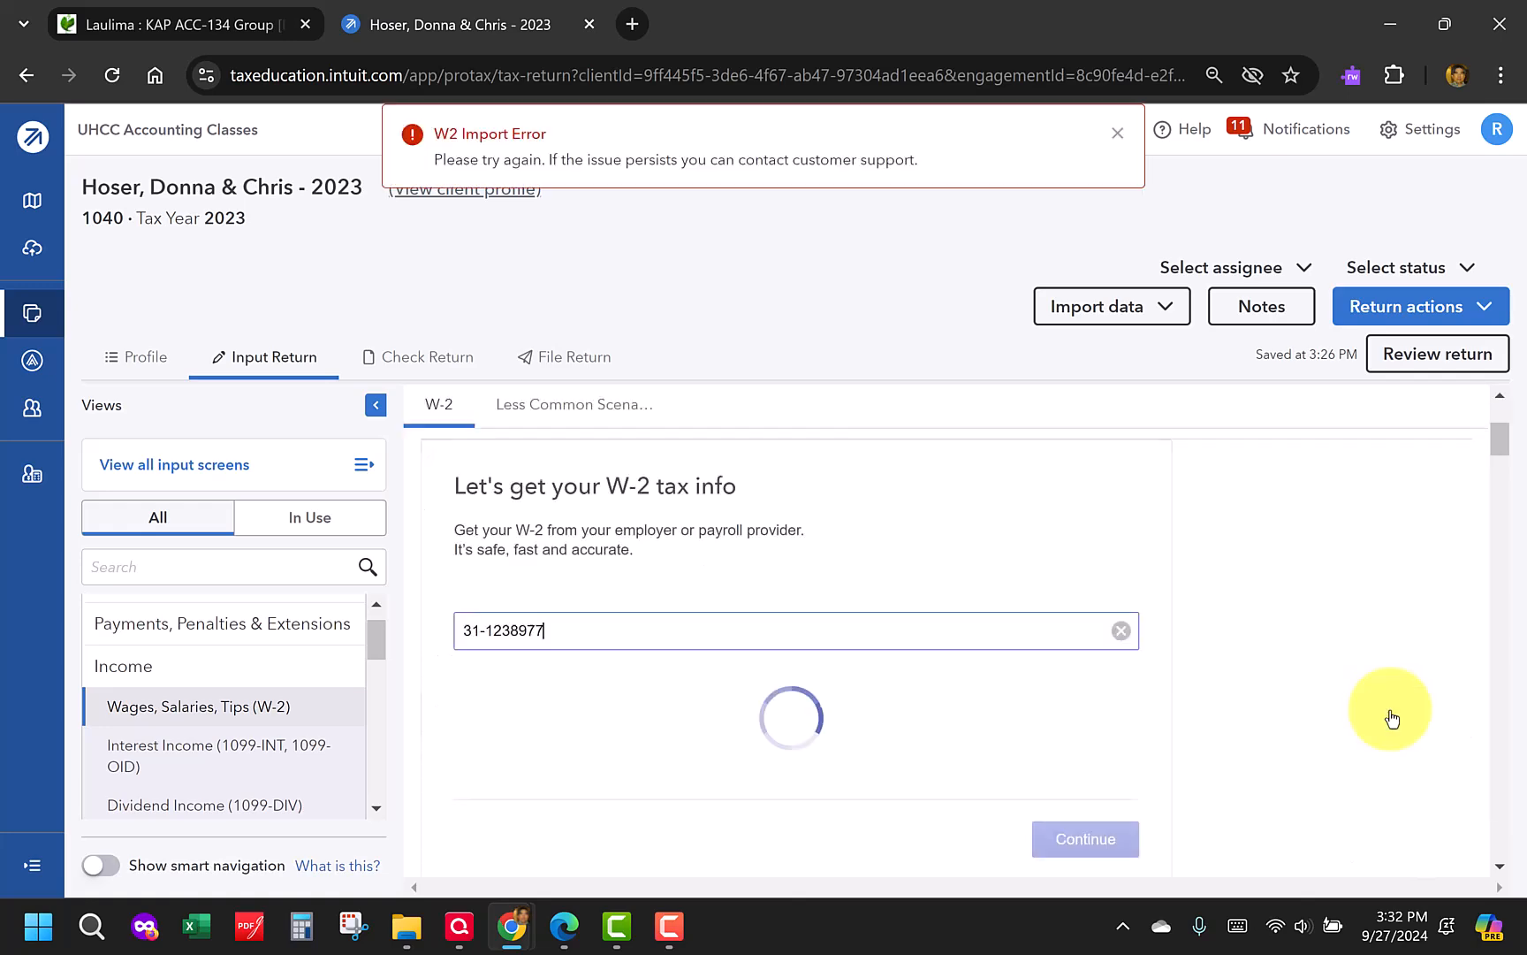
left_click_drag(1500, 436, 1494, 391)
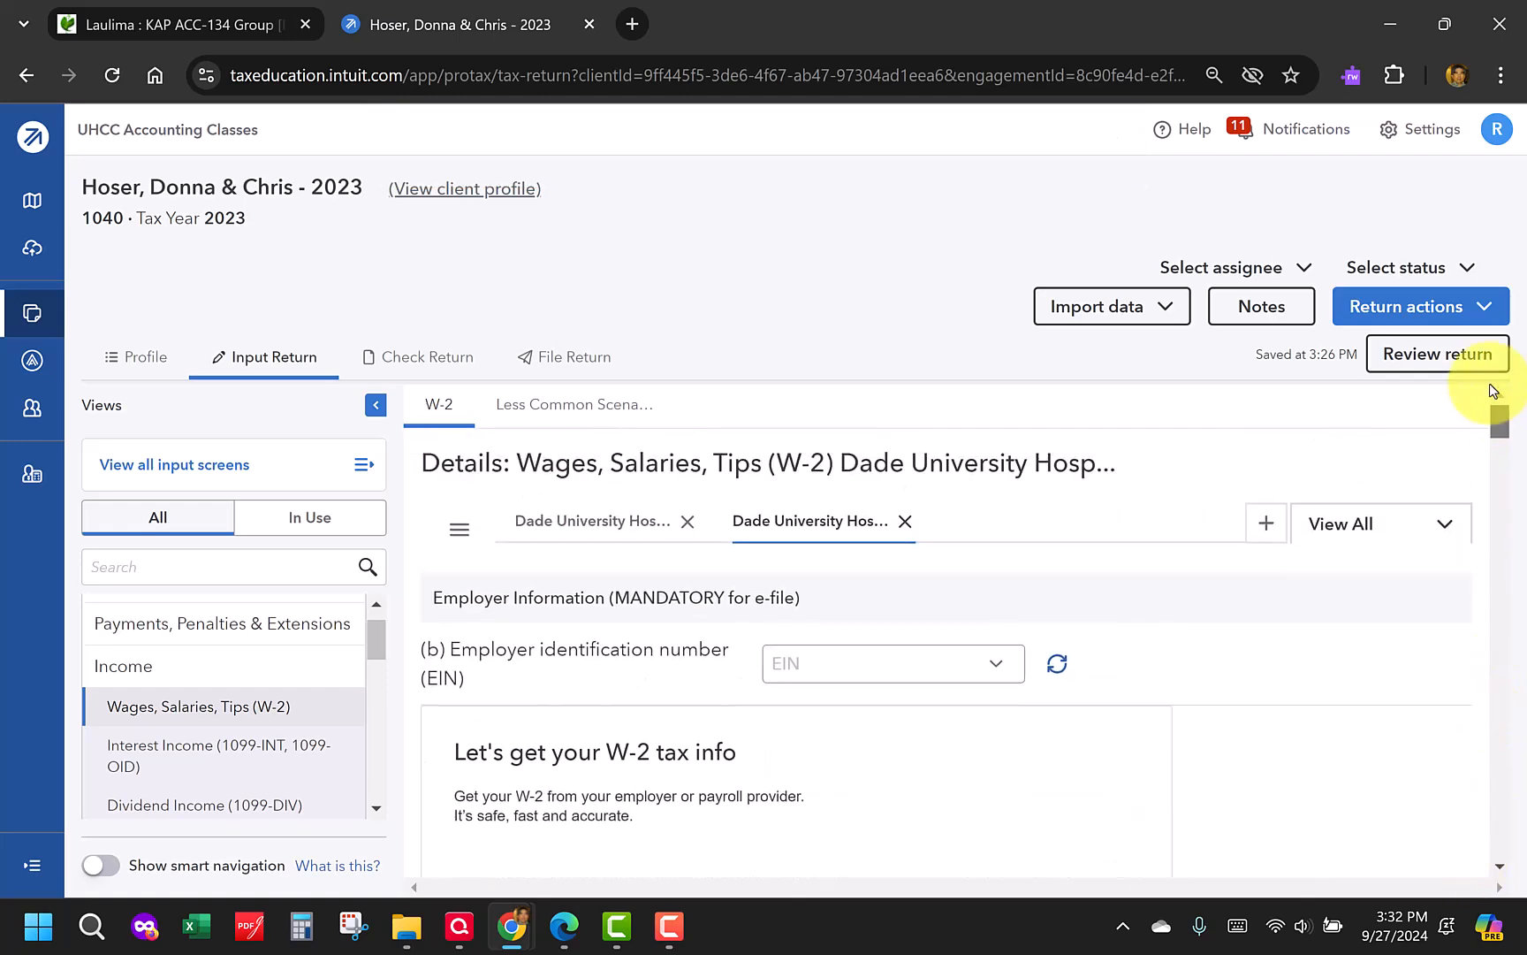
left_click(460, 531)
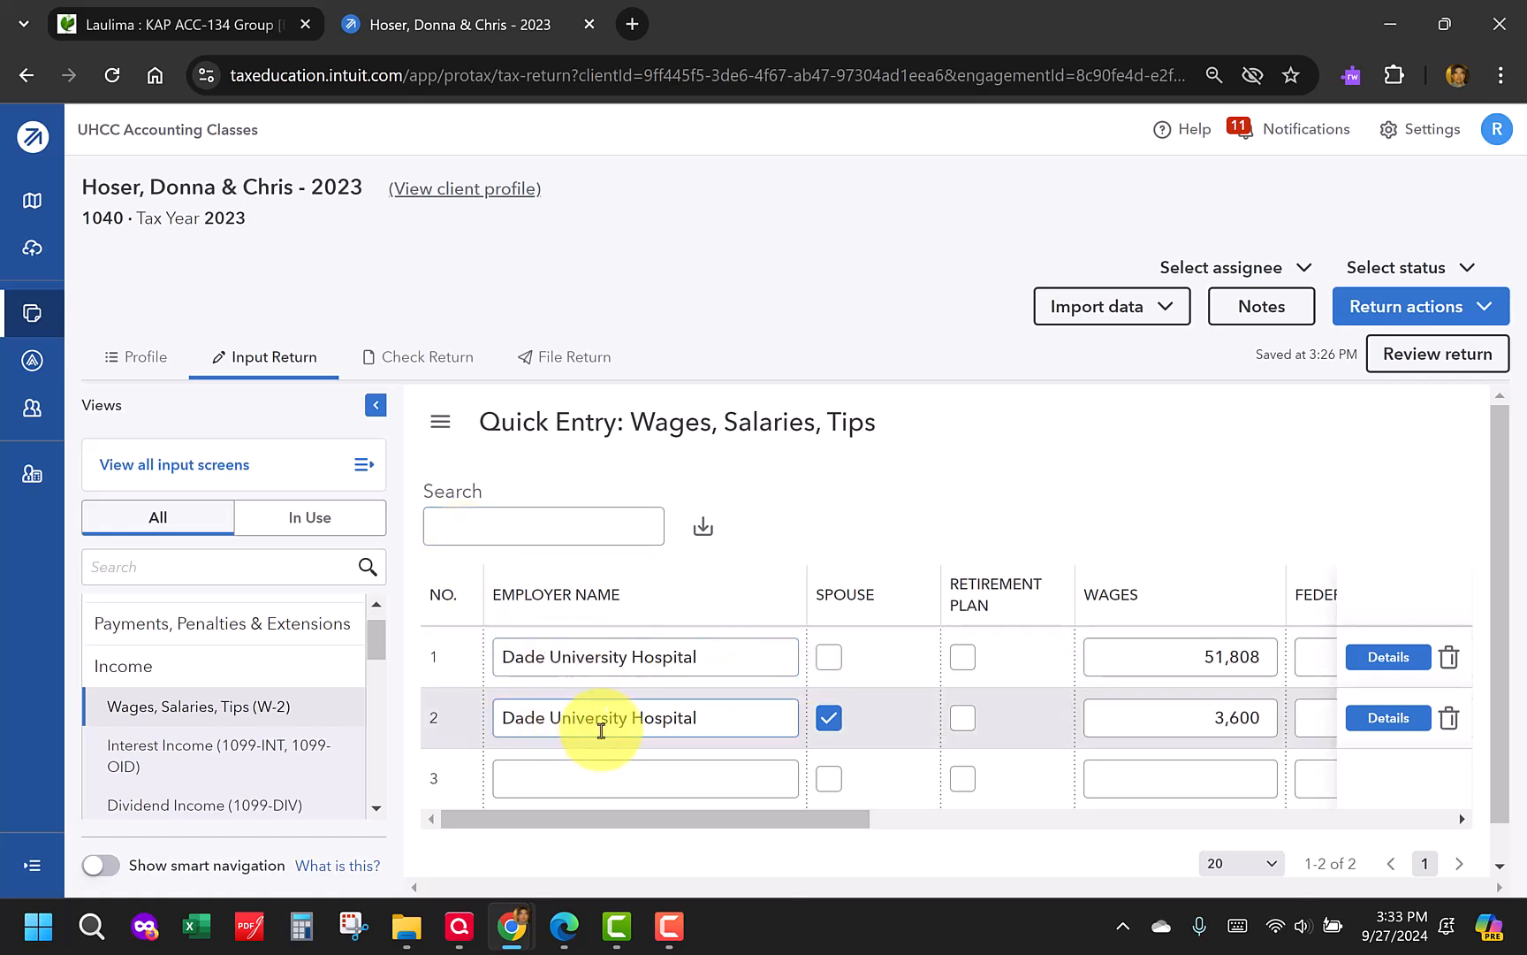
left_click(700, 783)
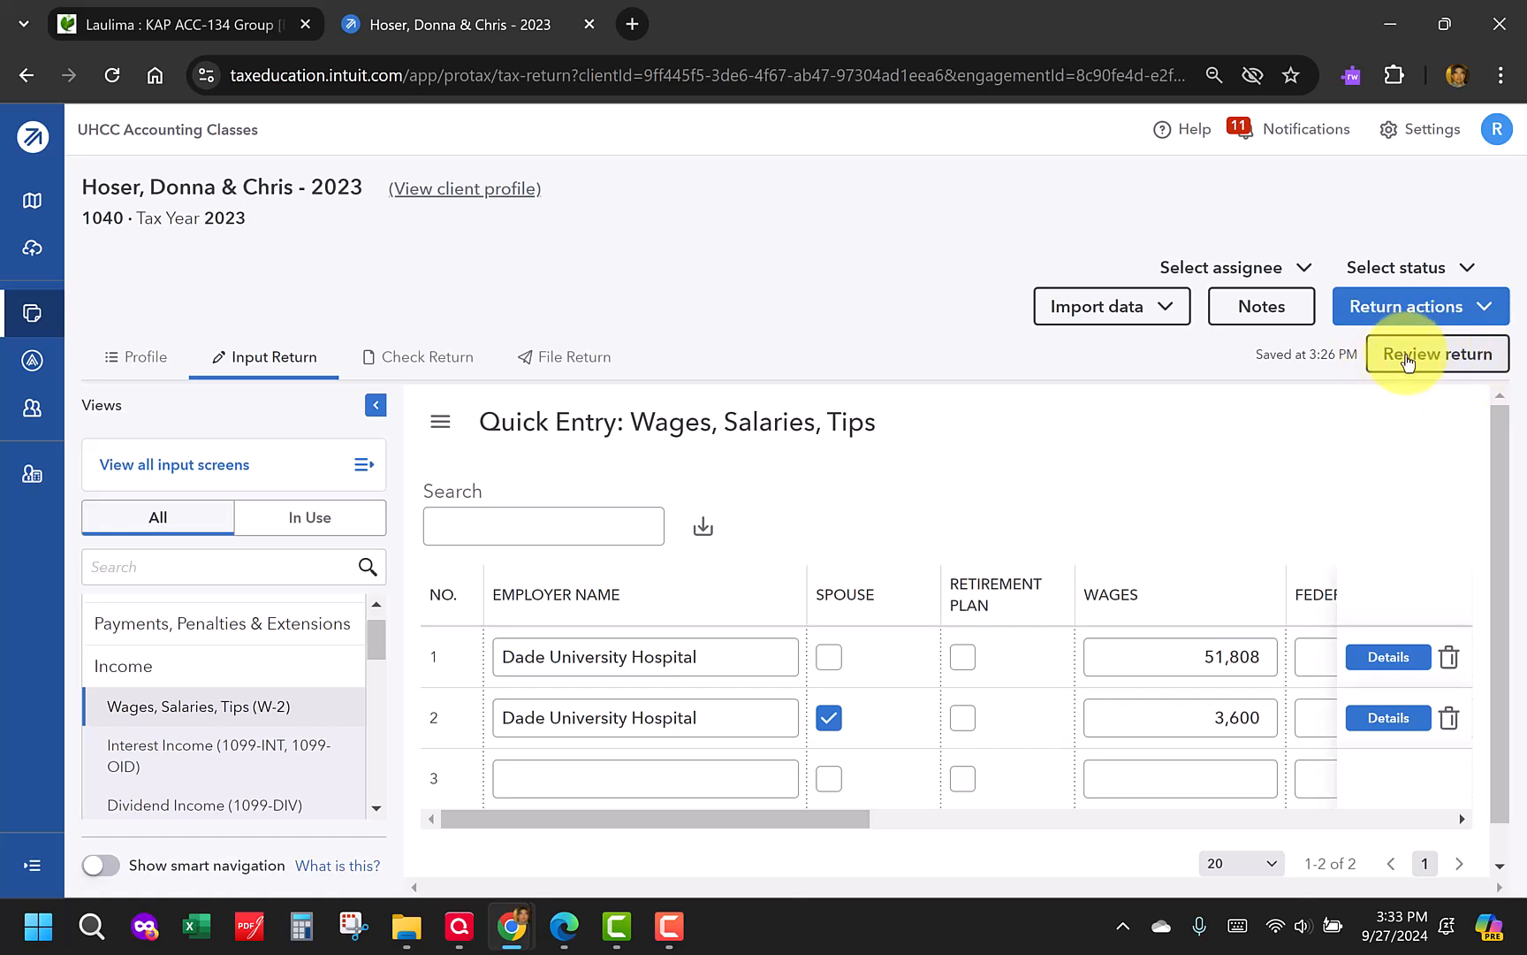
Display Form 1040 in the forms review and dismiss the who's-in-this-return notice
left_click(1439, 358)
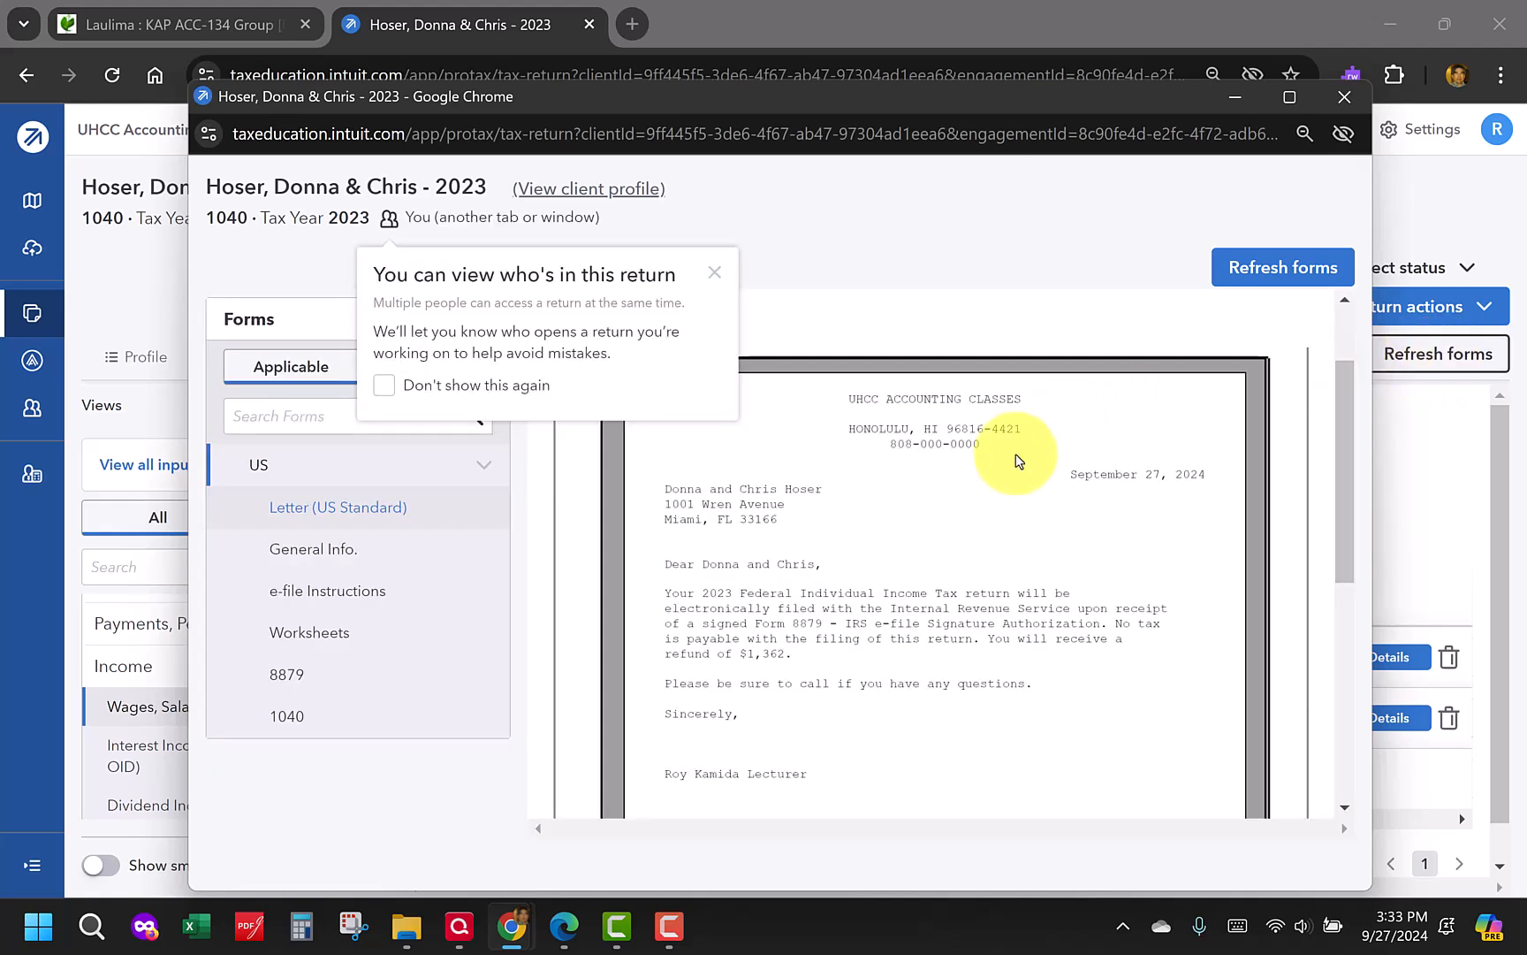
left_click(297, 726)
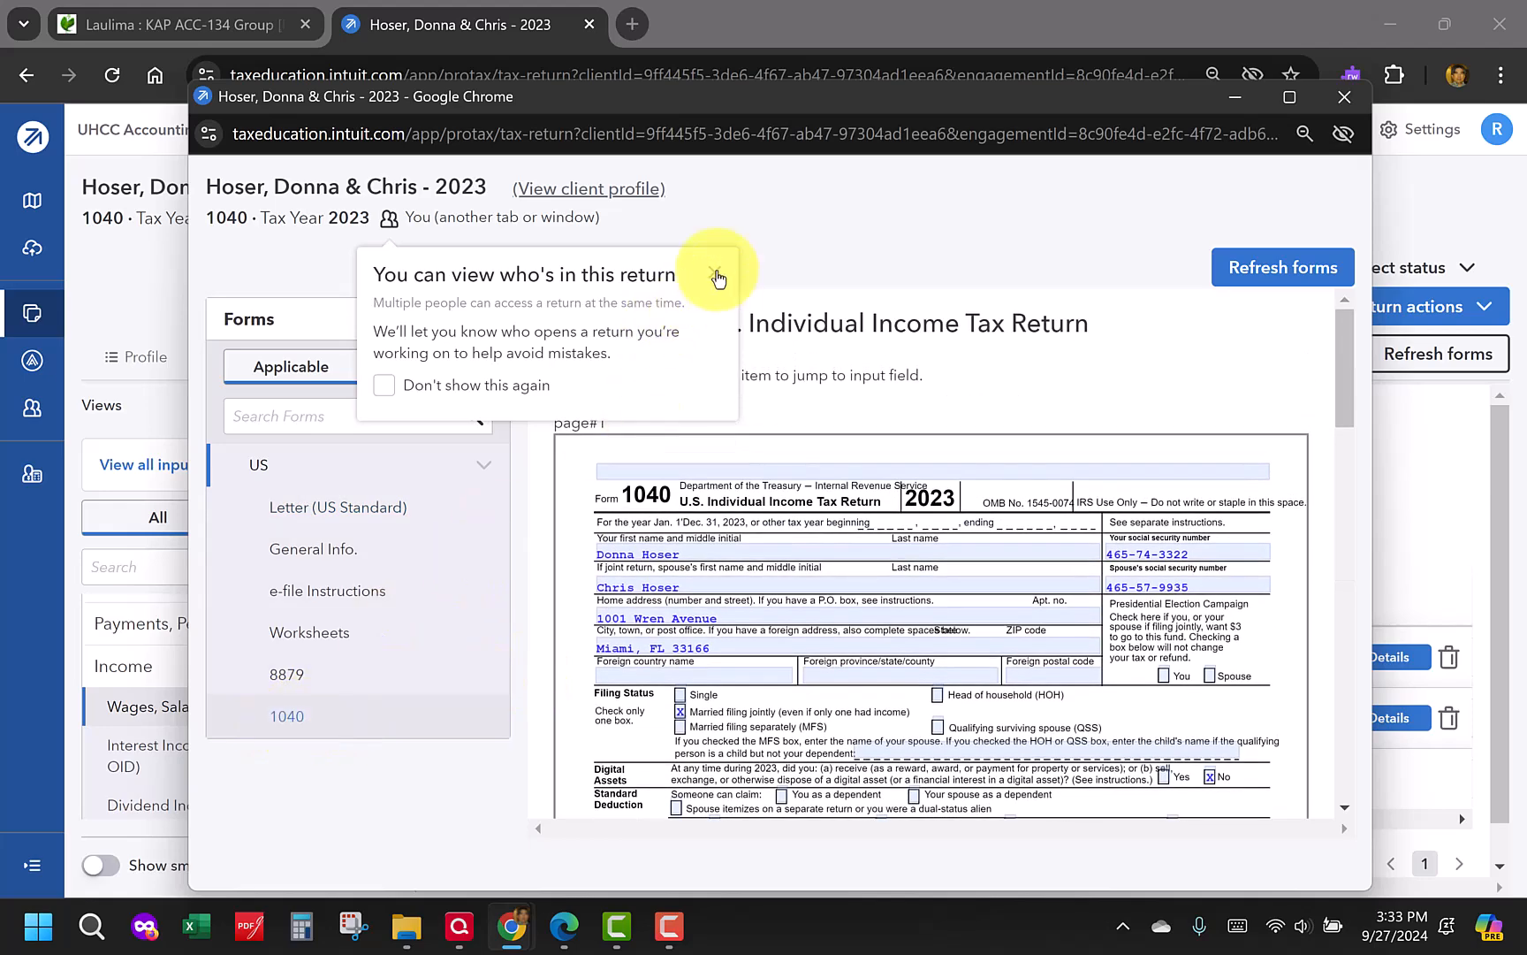
left_click(716, 275)
Check the 1,362 refund on Form 1040, then move the preview window aside
scroll(749, 527, "down", 1)
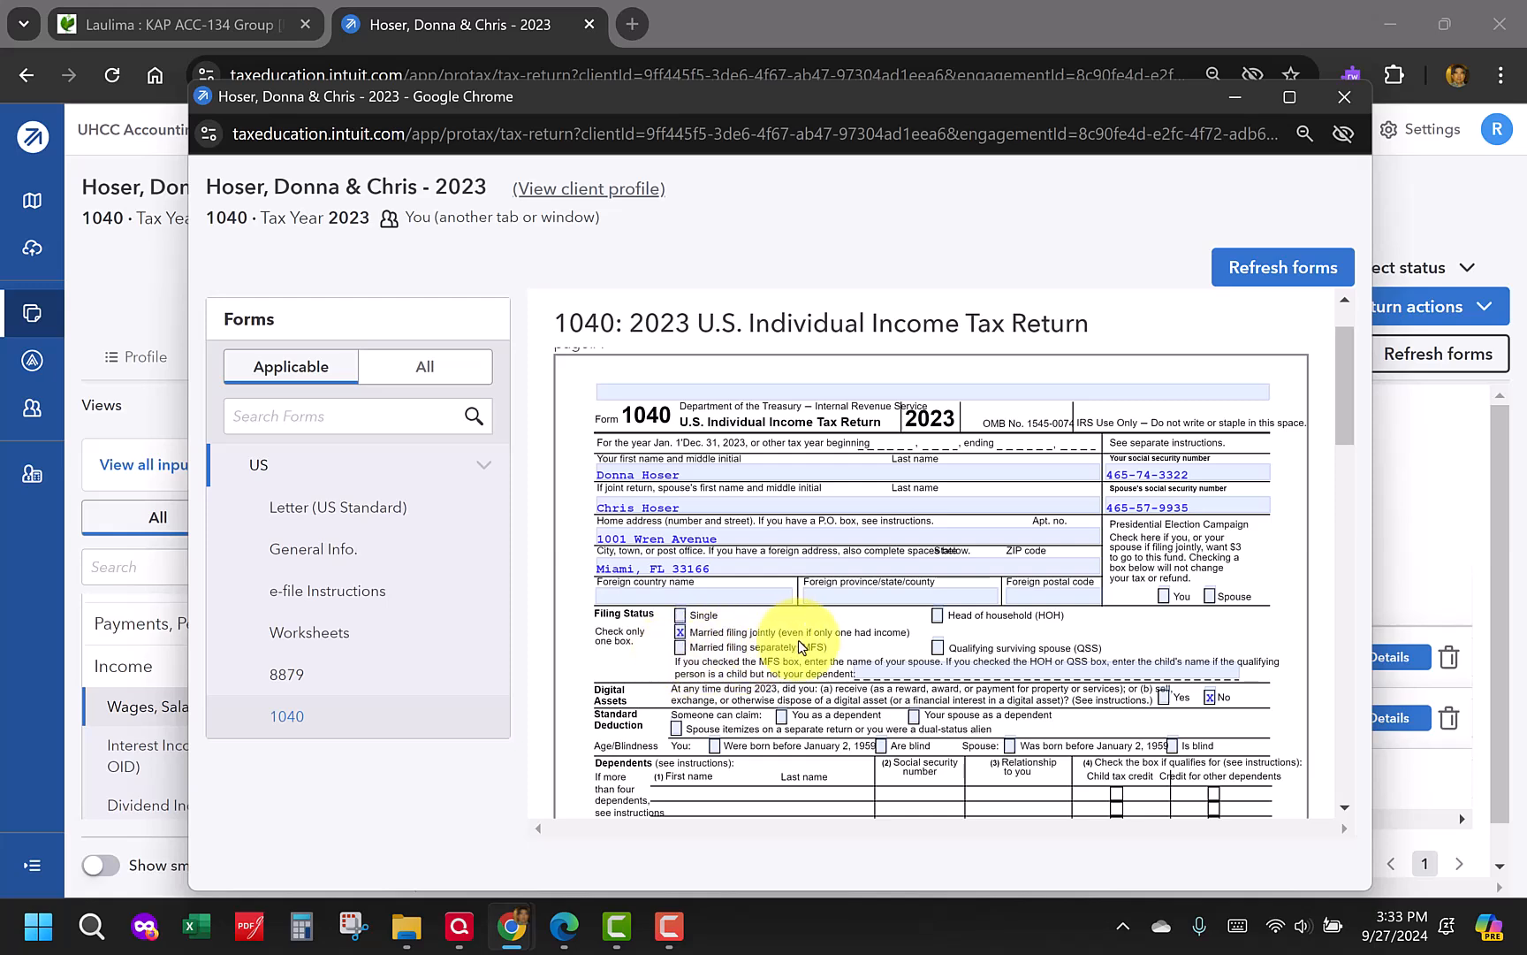
scroll(804, 642, "down", 3)
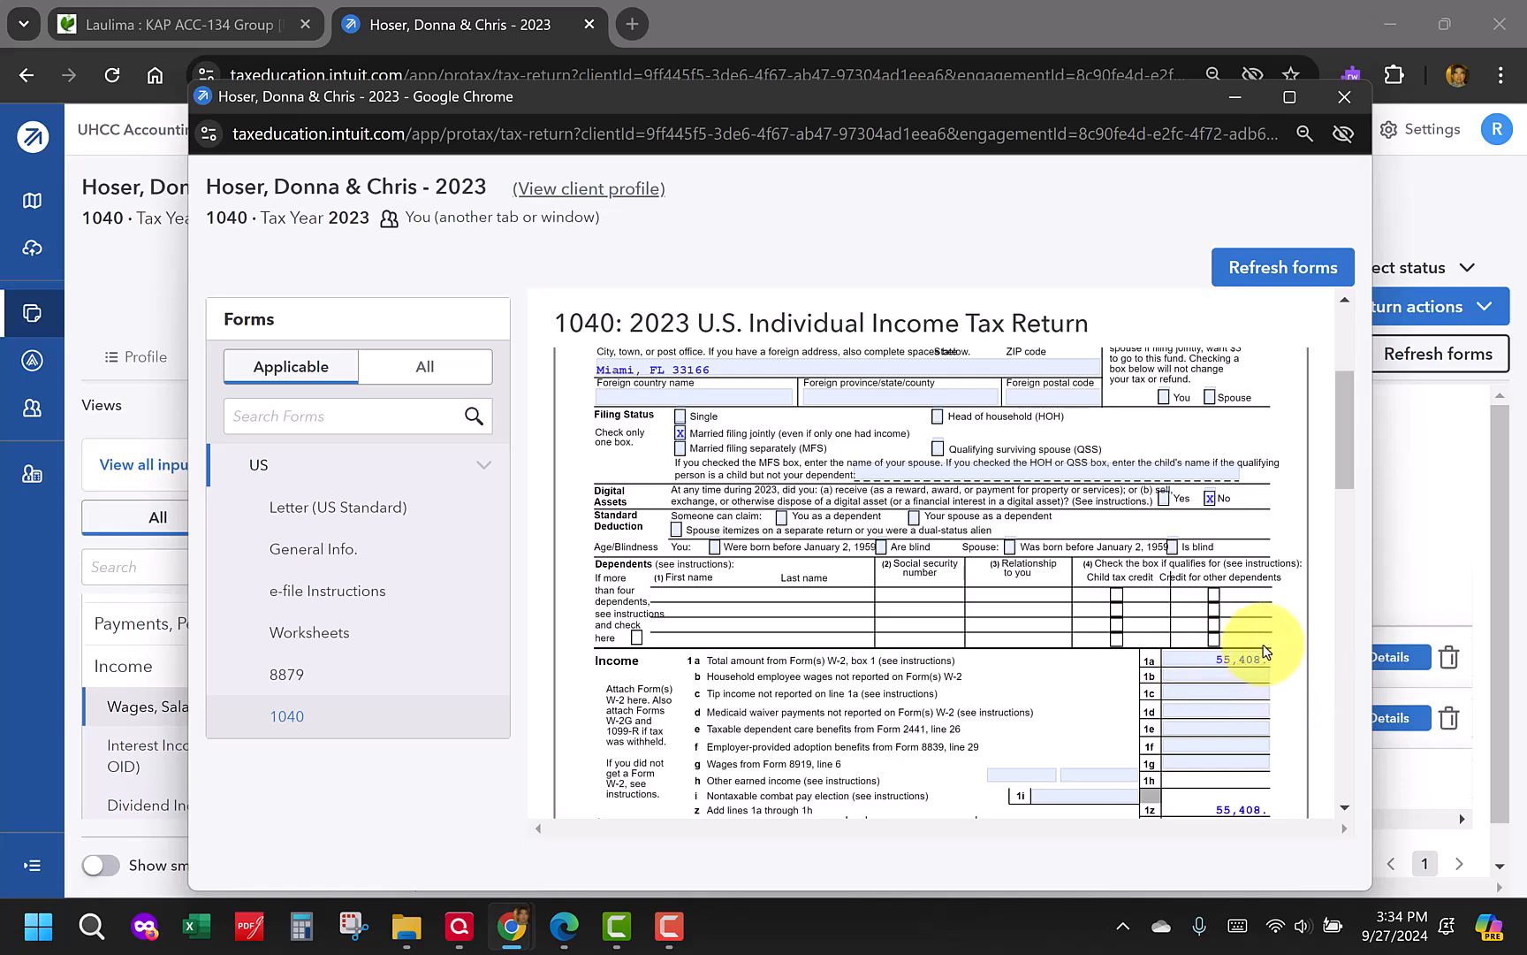
scroll(1228, 685, "down", 1)
scroll(1228, 685, "down", 1)
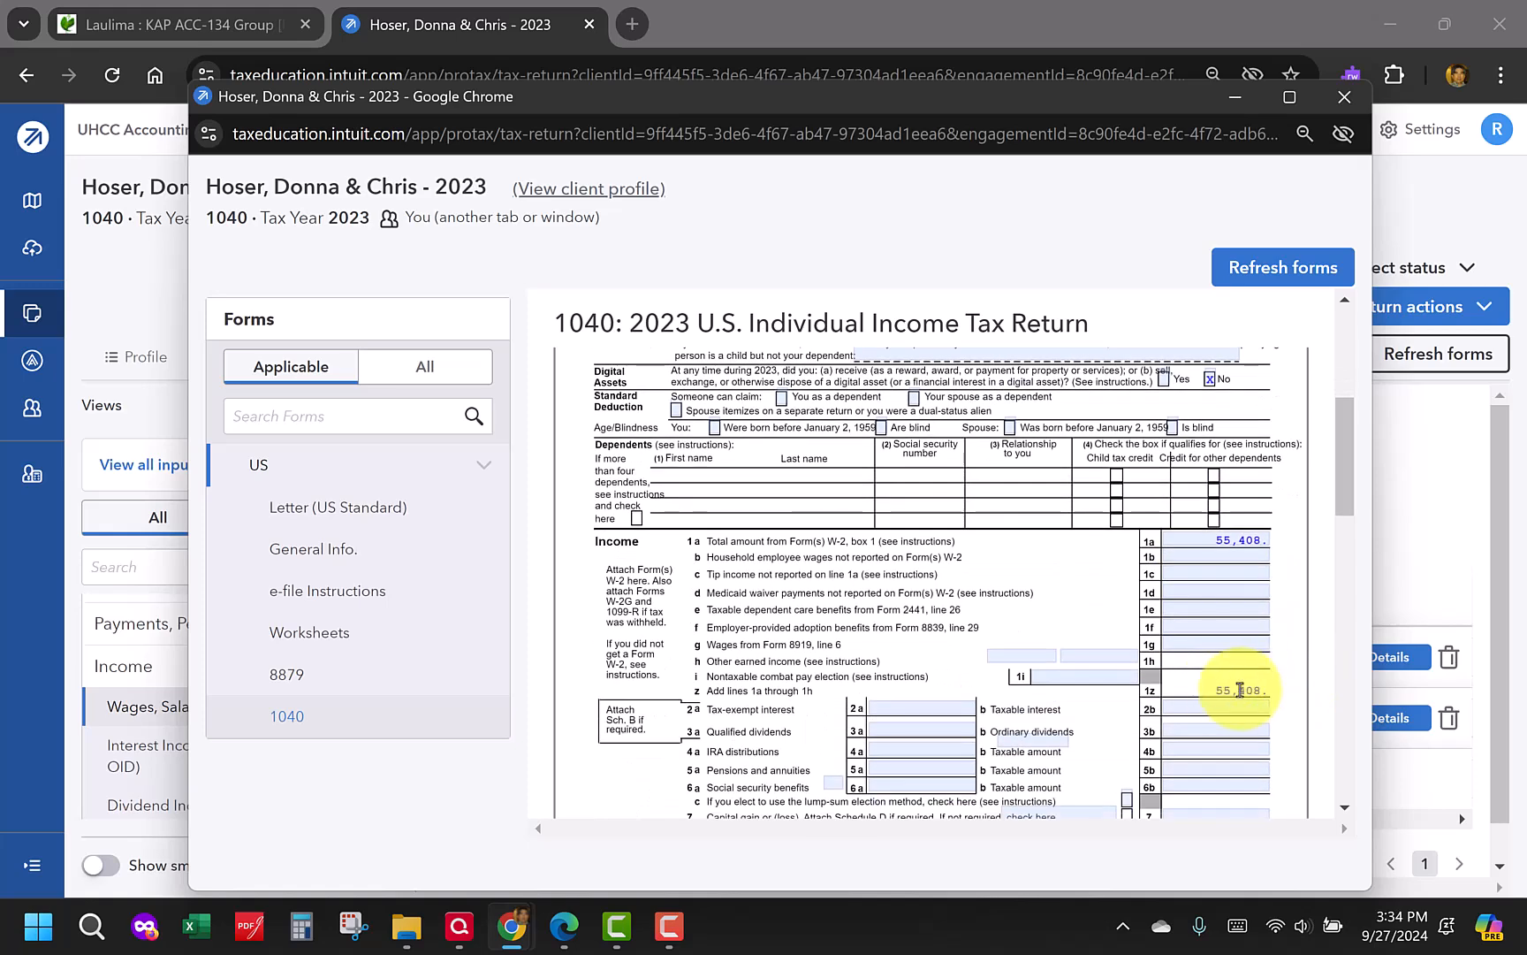
scroll(1240, 689, "down", 3)
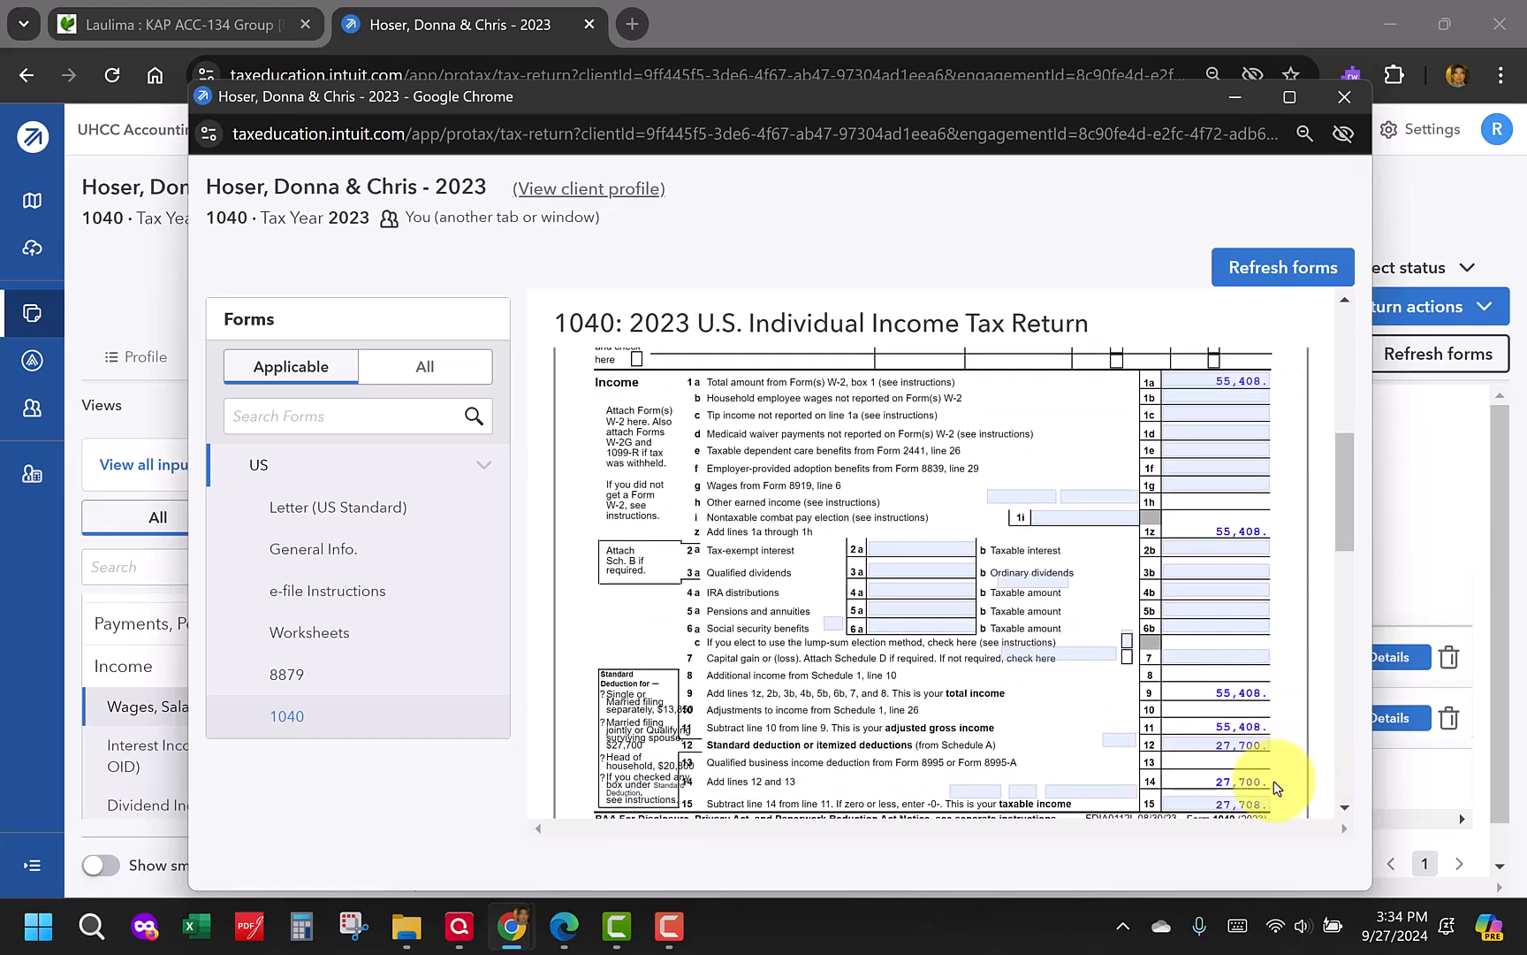
scroll(1272, 781, "down", 1)
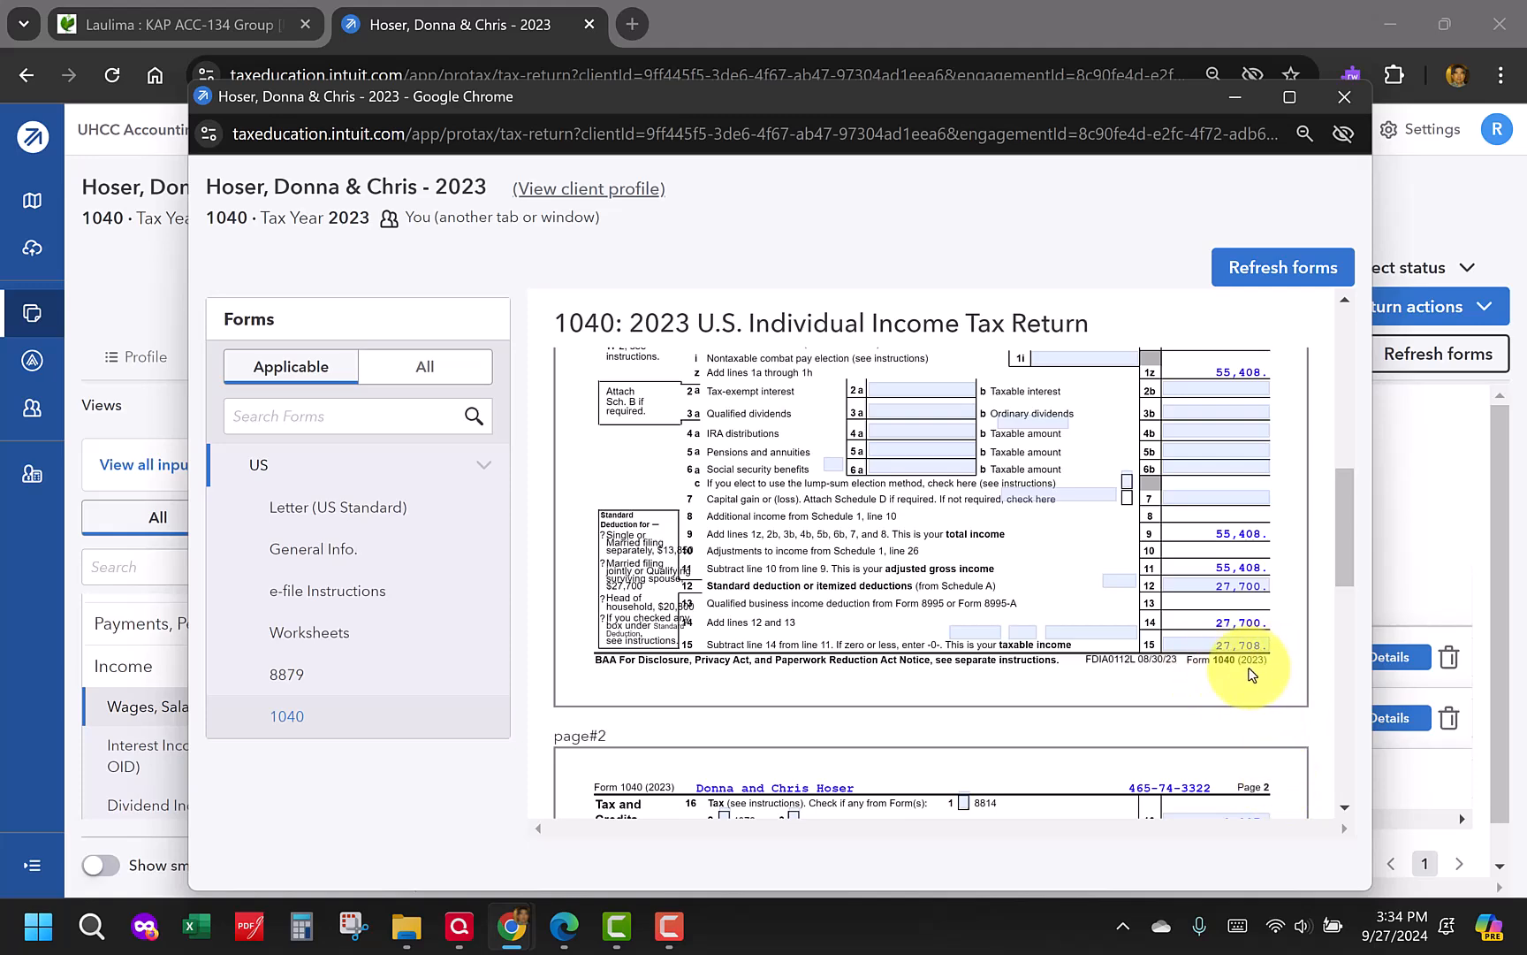
scroll(1250, 673, "down", 2)
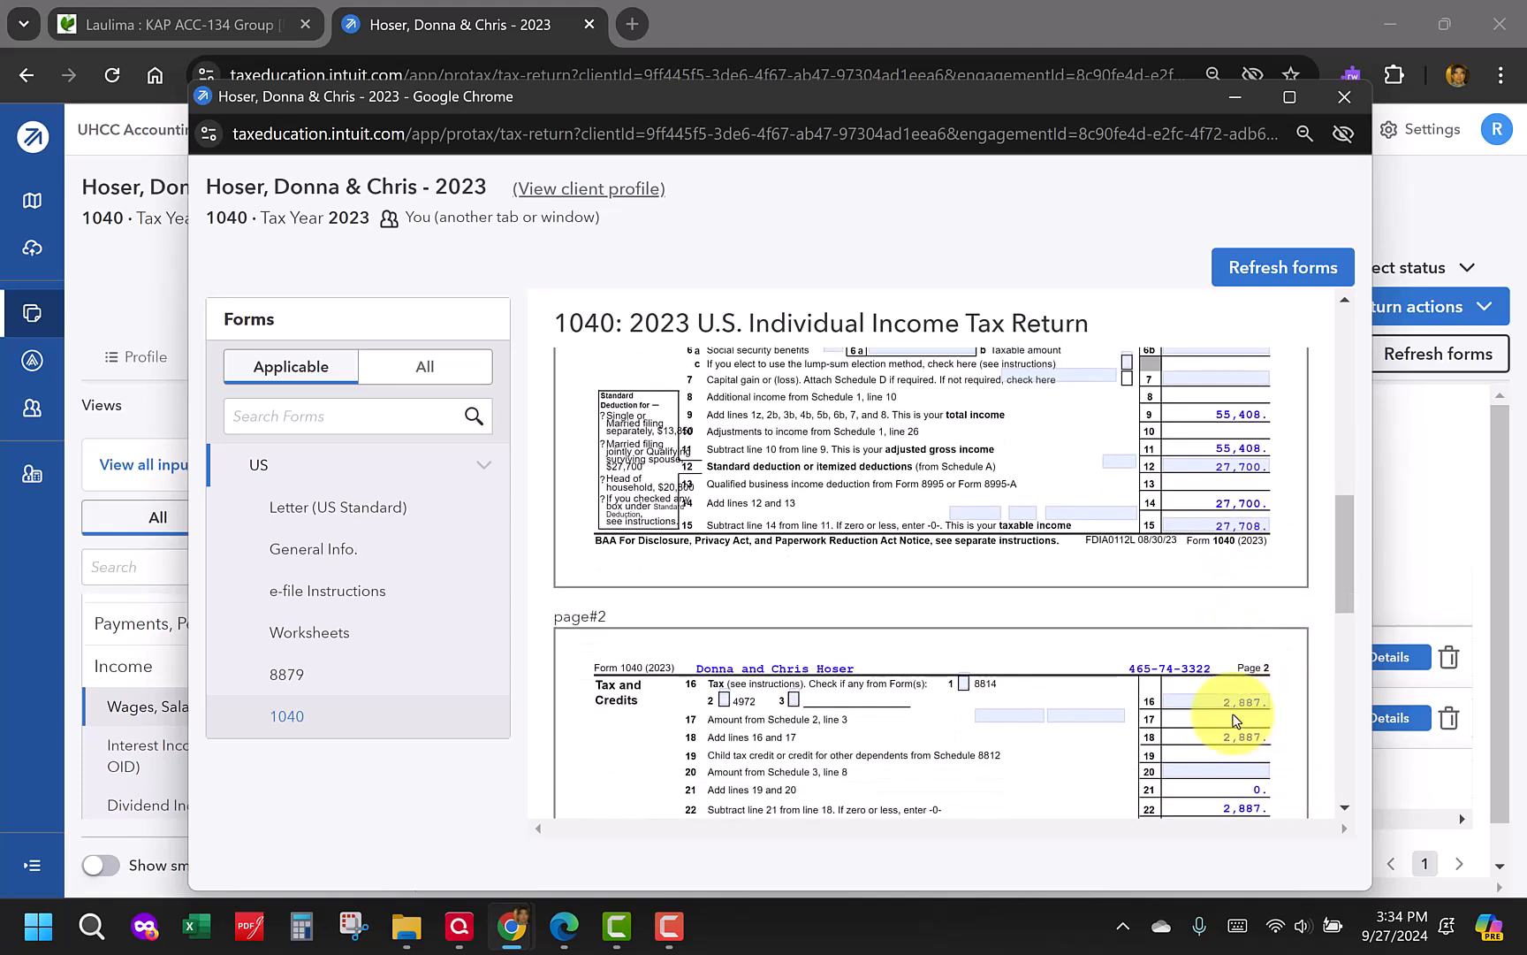
scroll(1253, 712, "down", 1)
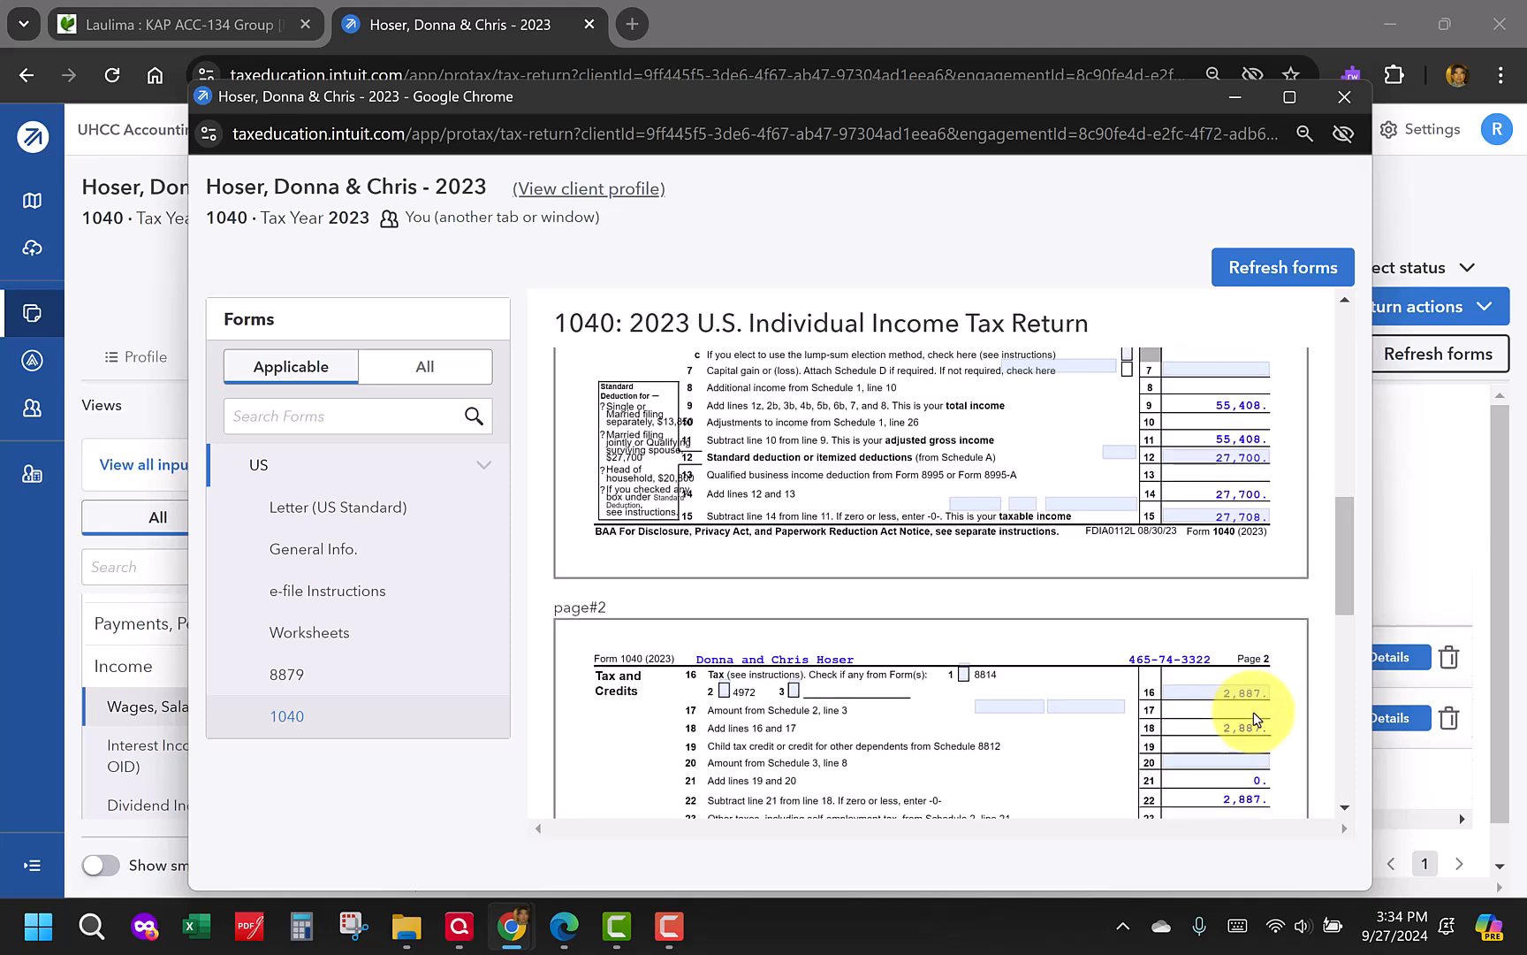
scroll(1254, 716, "down", 3)
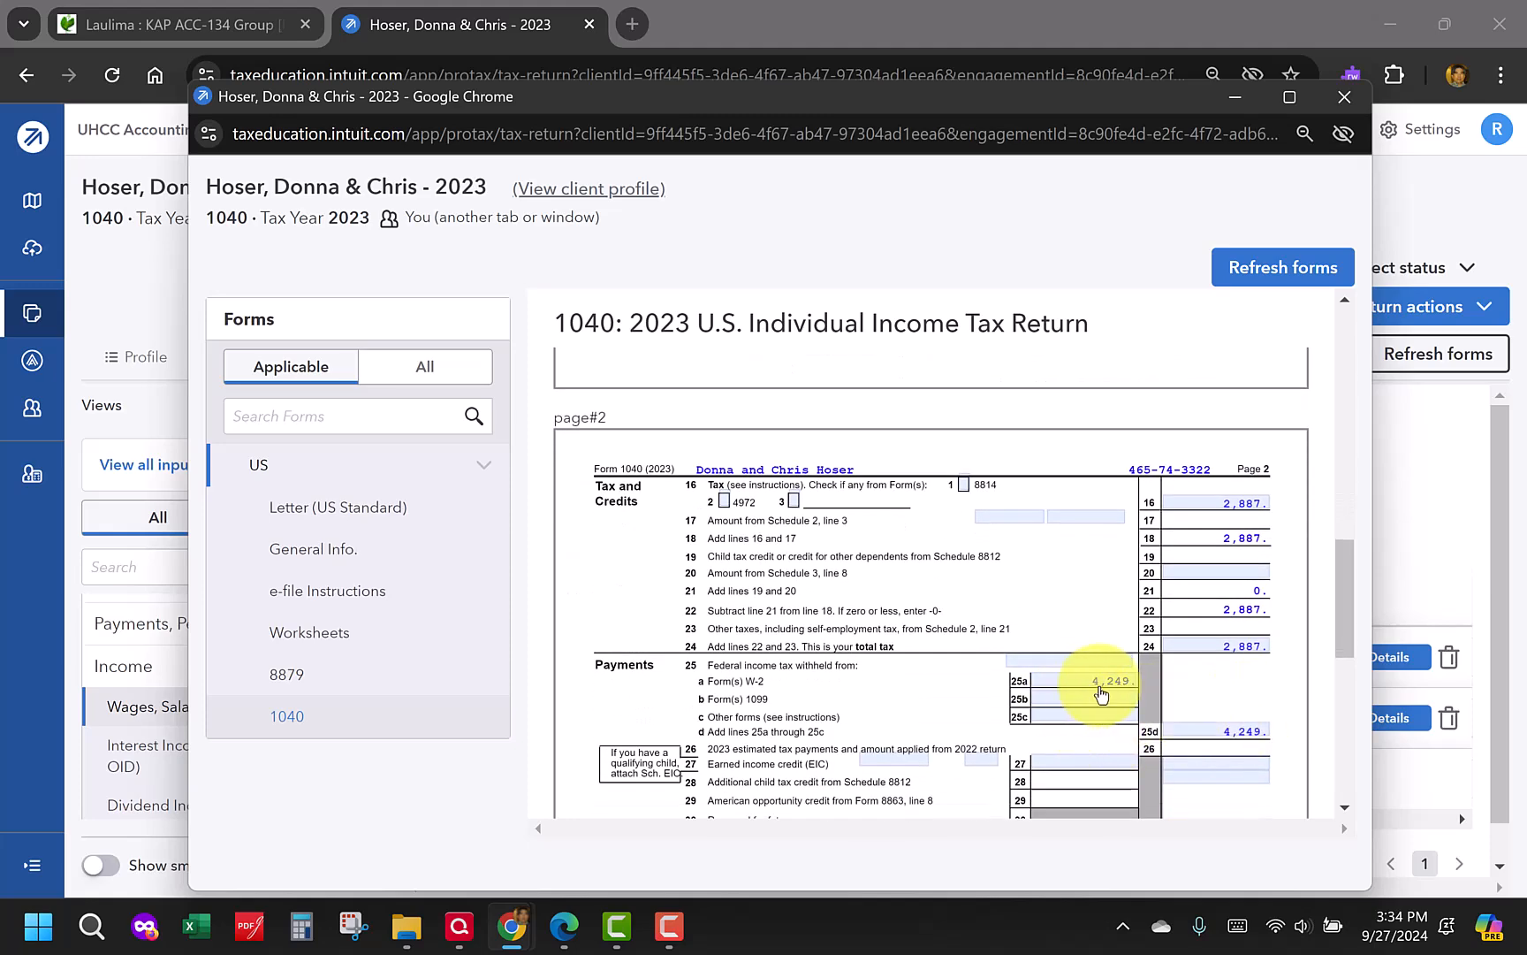
scroll(1124, 700, "down", 1)
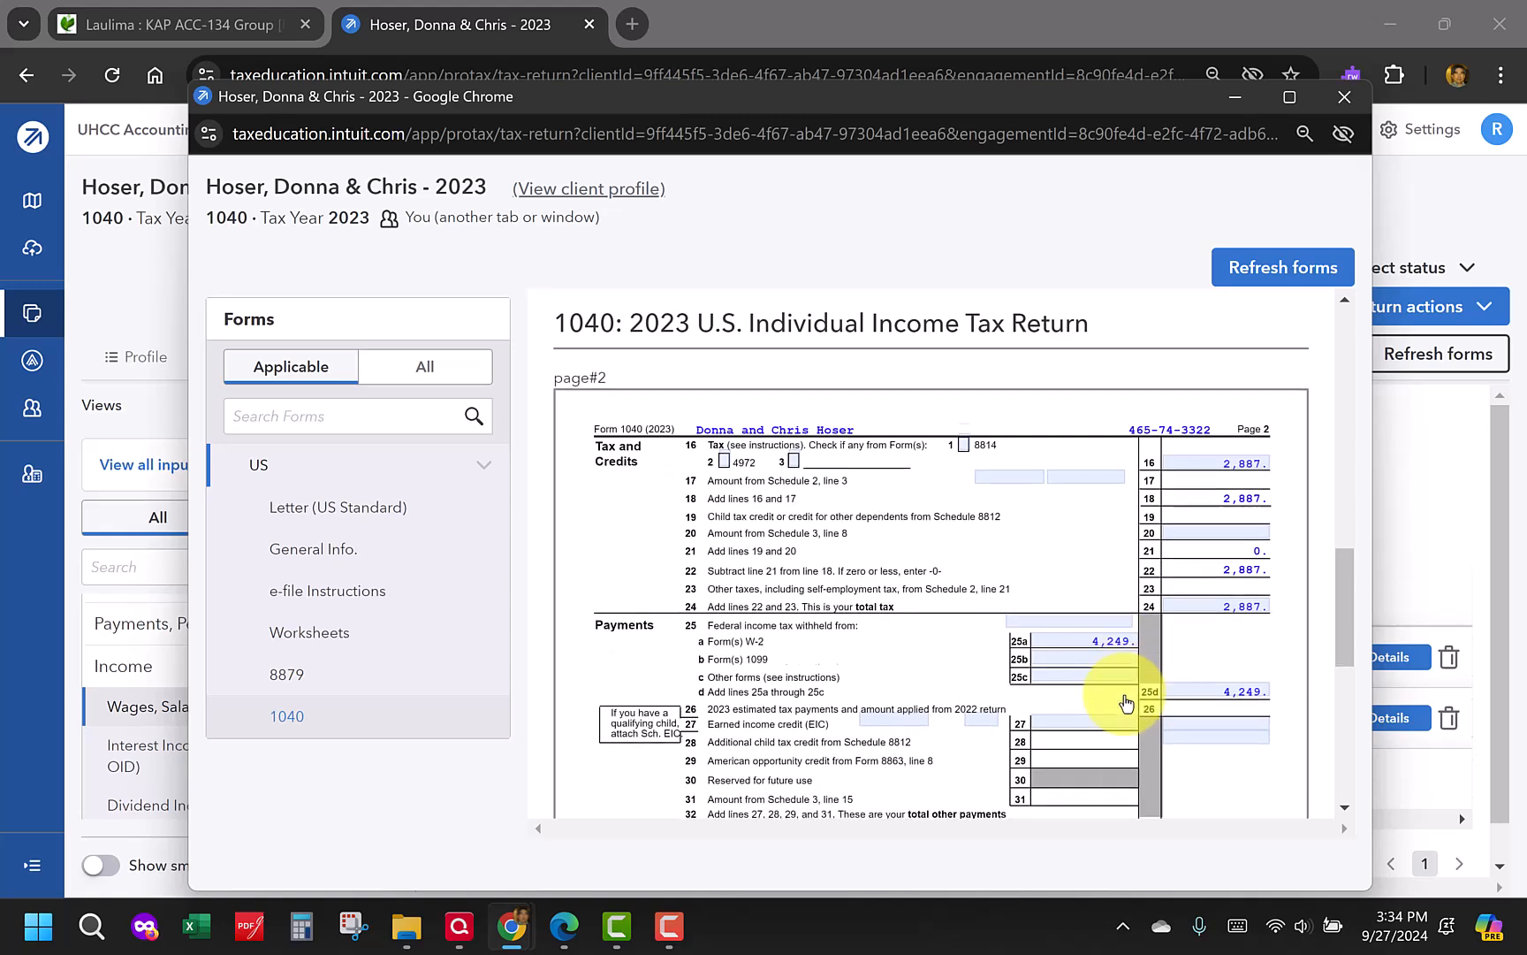
scroll(1124, 700, "down", 3)
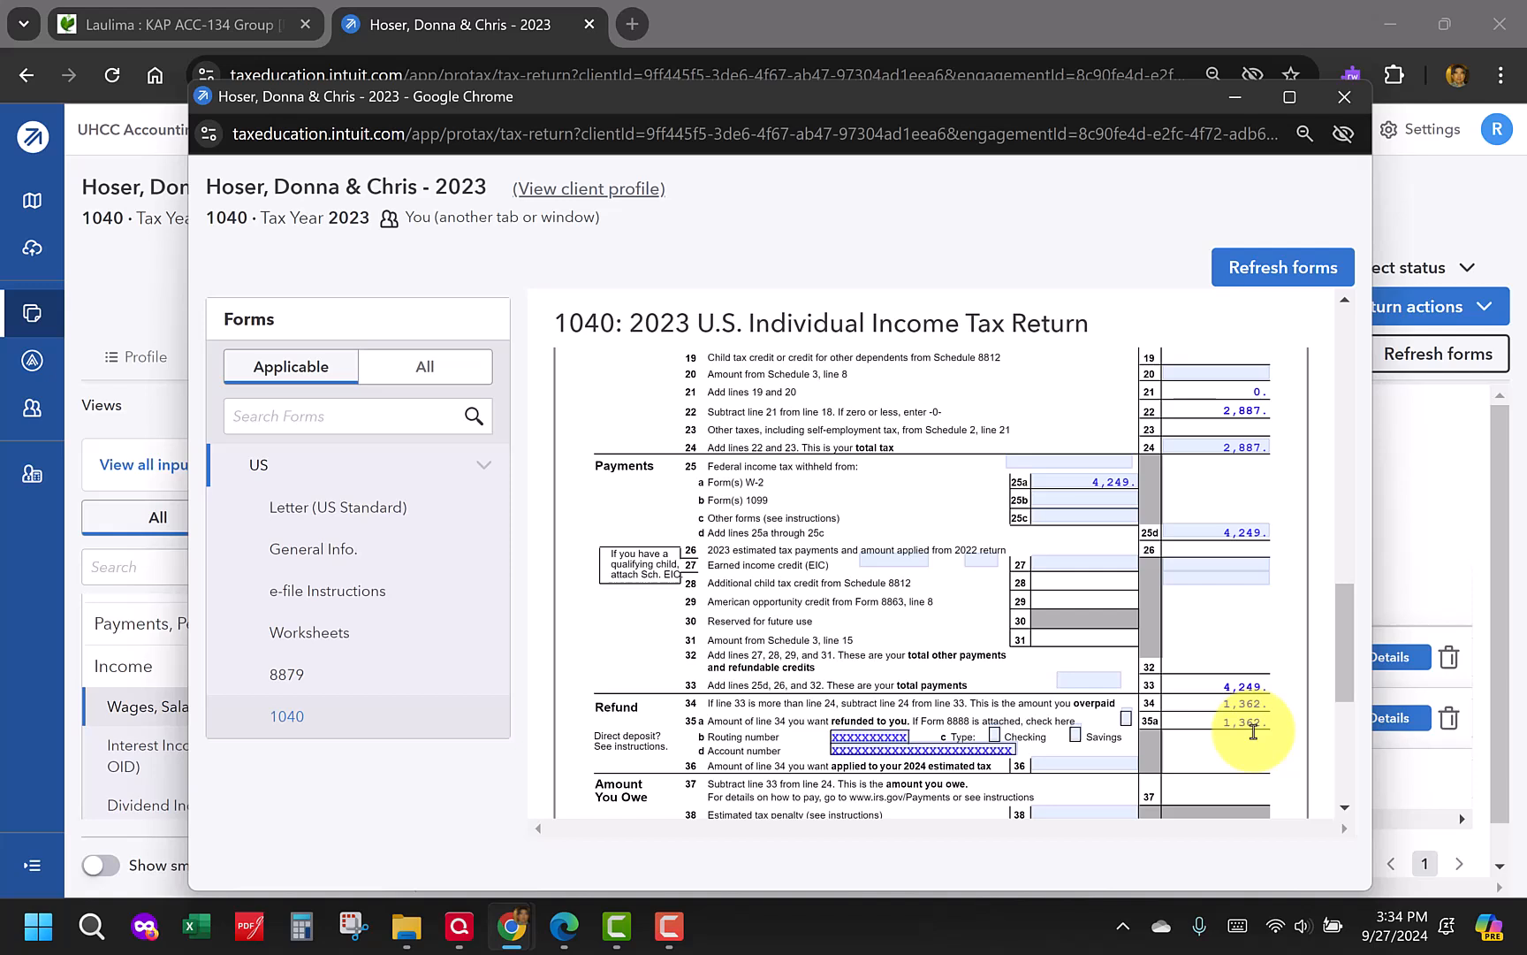
left_click_drag(905, 106, 1526, 381)
left_click_drag(1168, 382, 1526, 89)
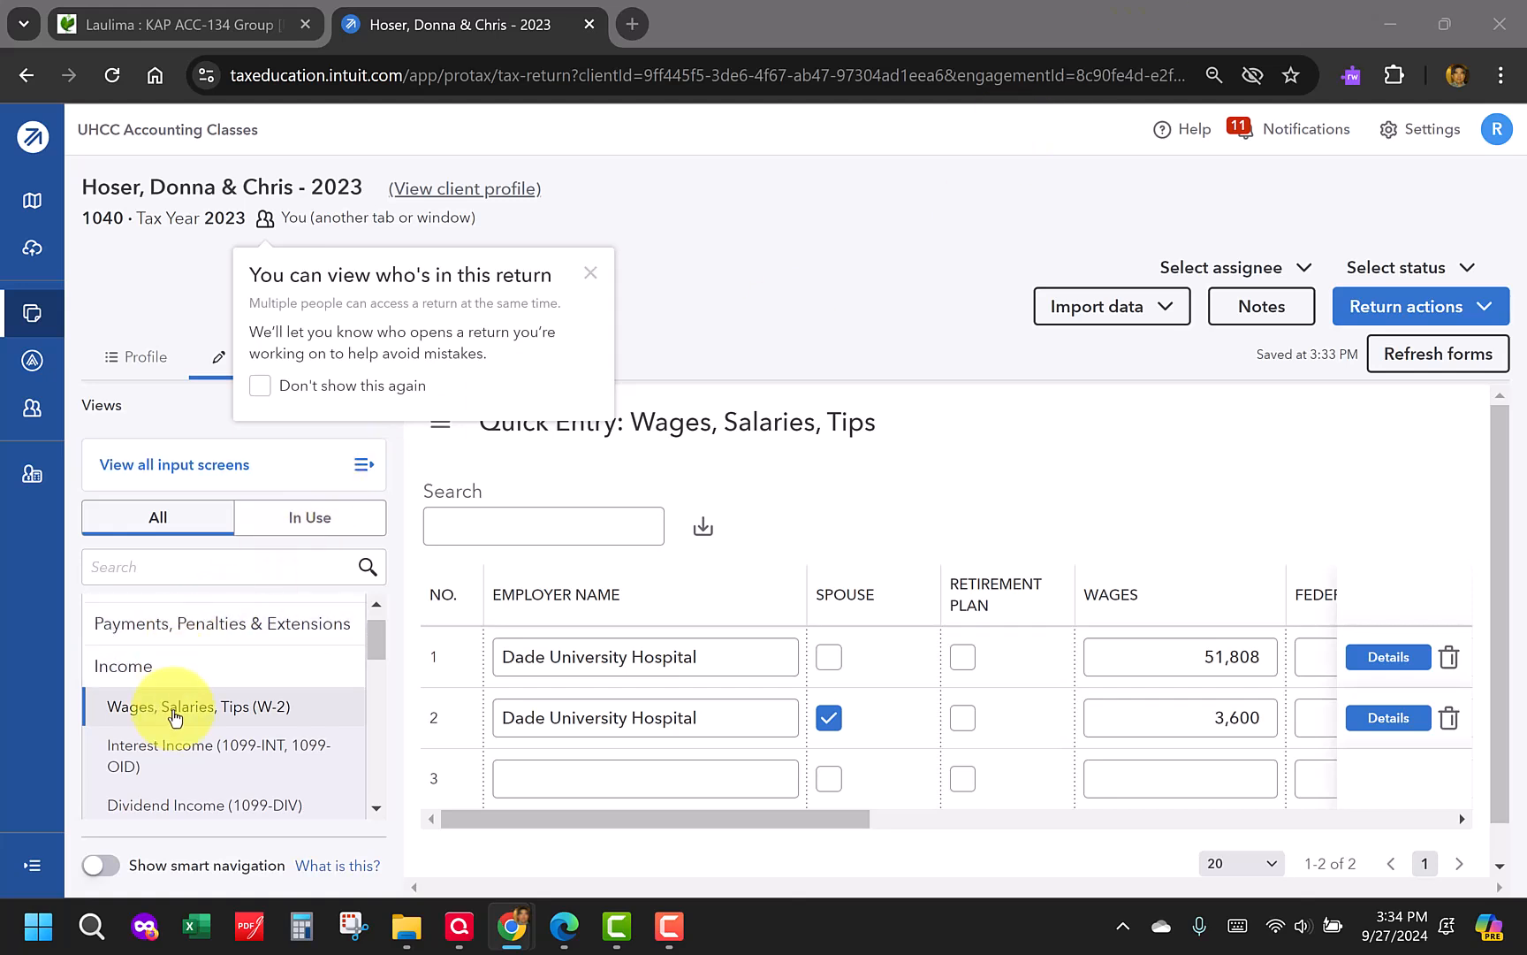
Enter Dade County Credit Union as row 1 interest payer with 655 of bank interest
left_click(179, 760)
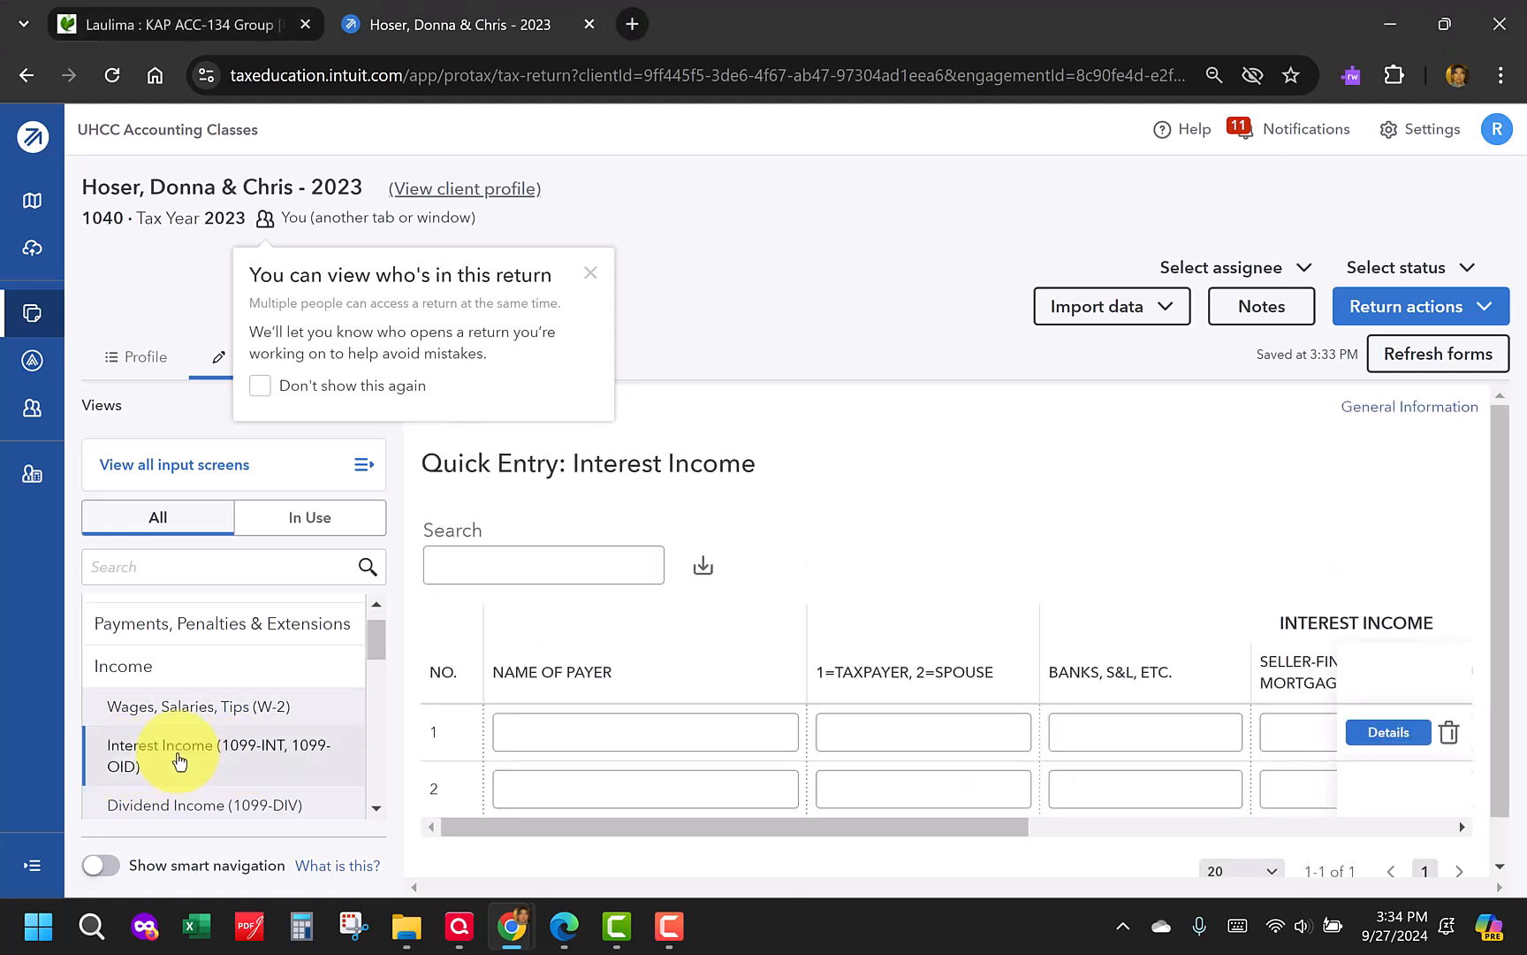
left_click(504, 742)
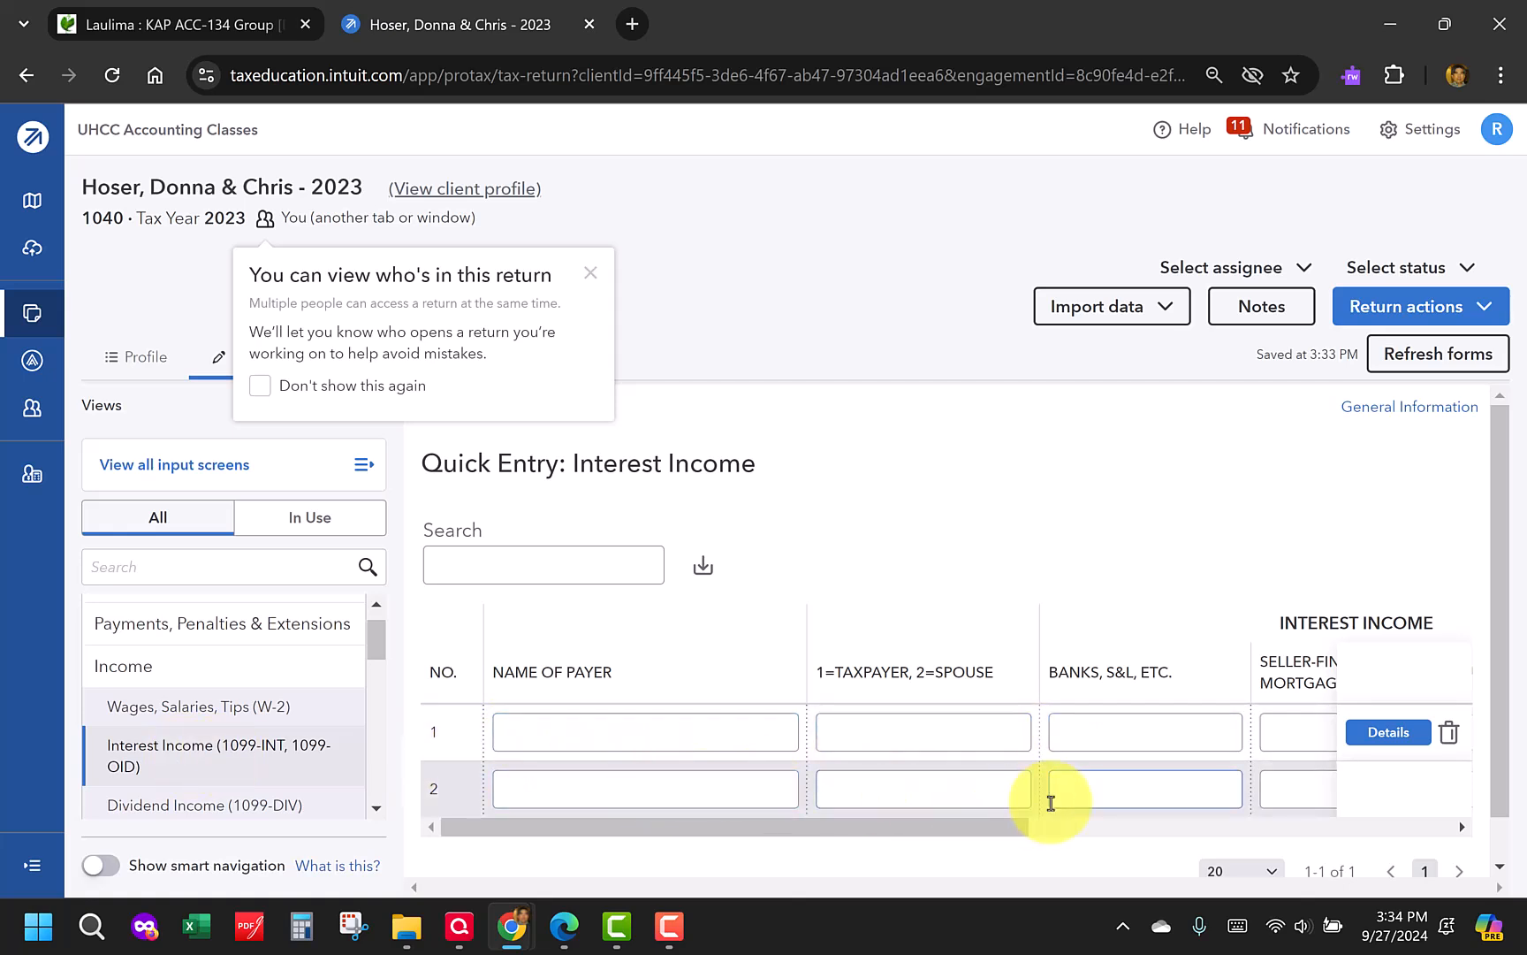
left_click(746, 732)
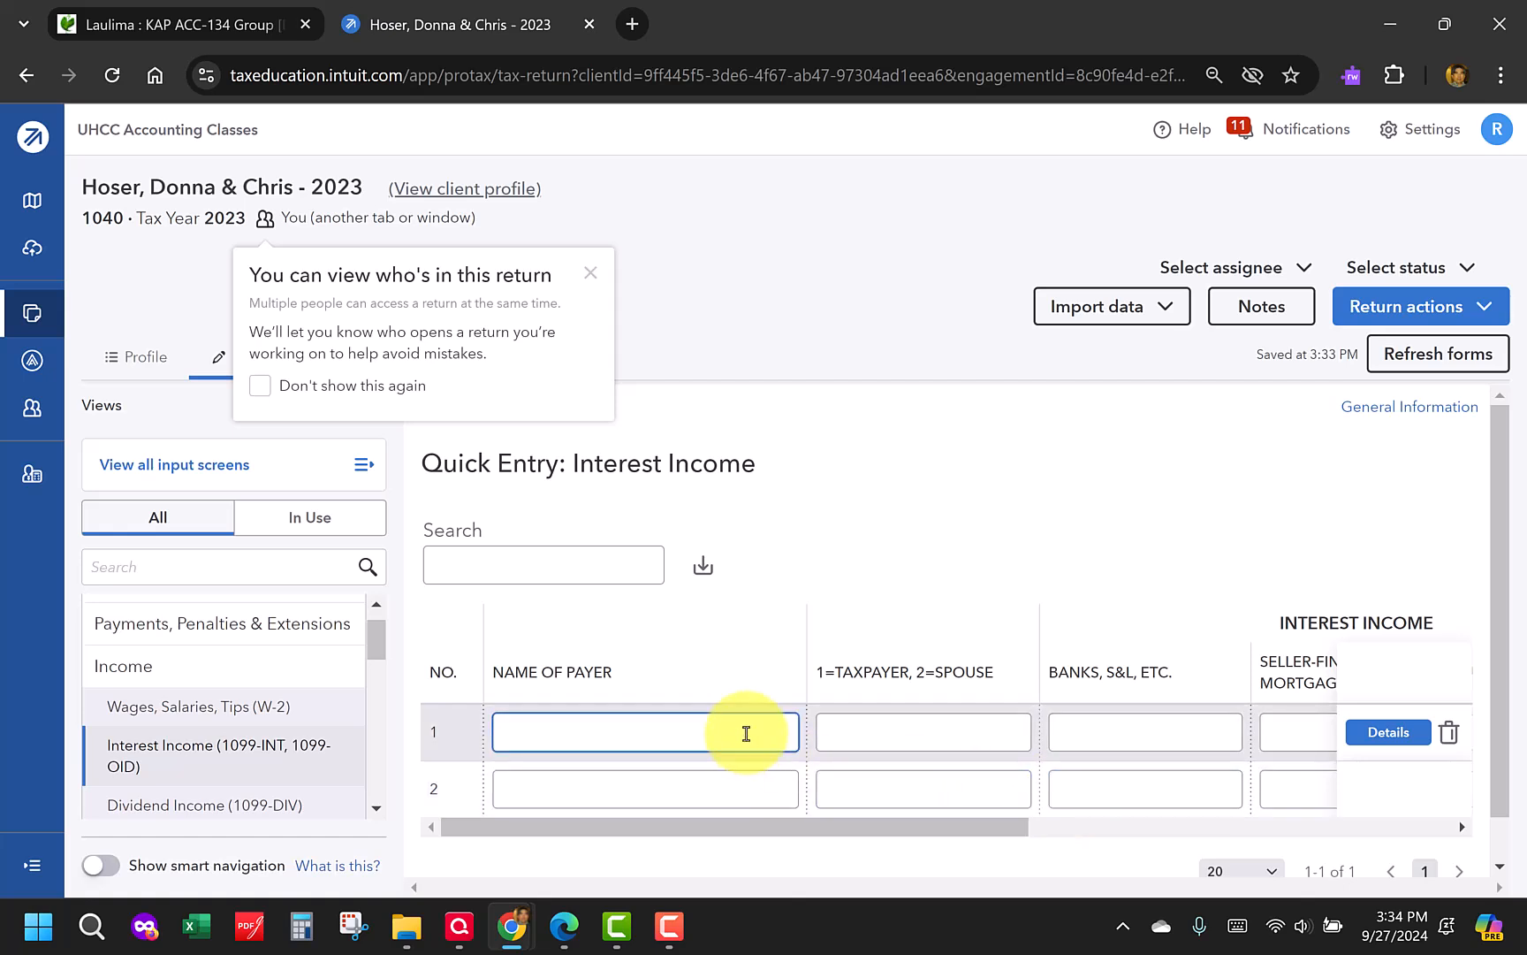
type("Dade County Credi")
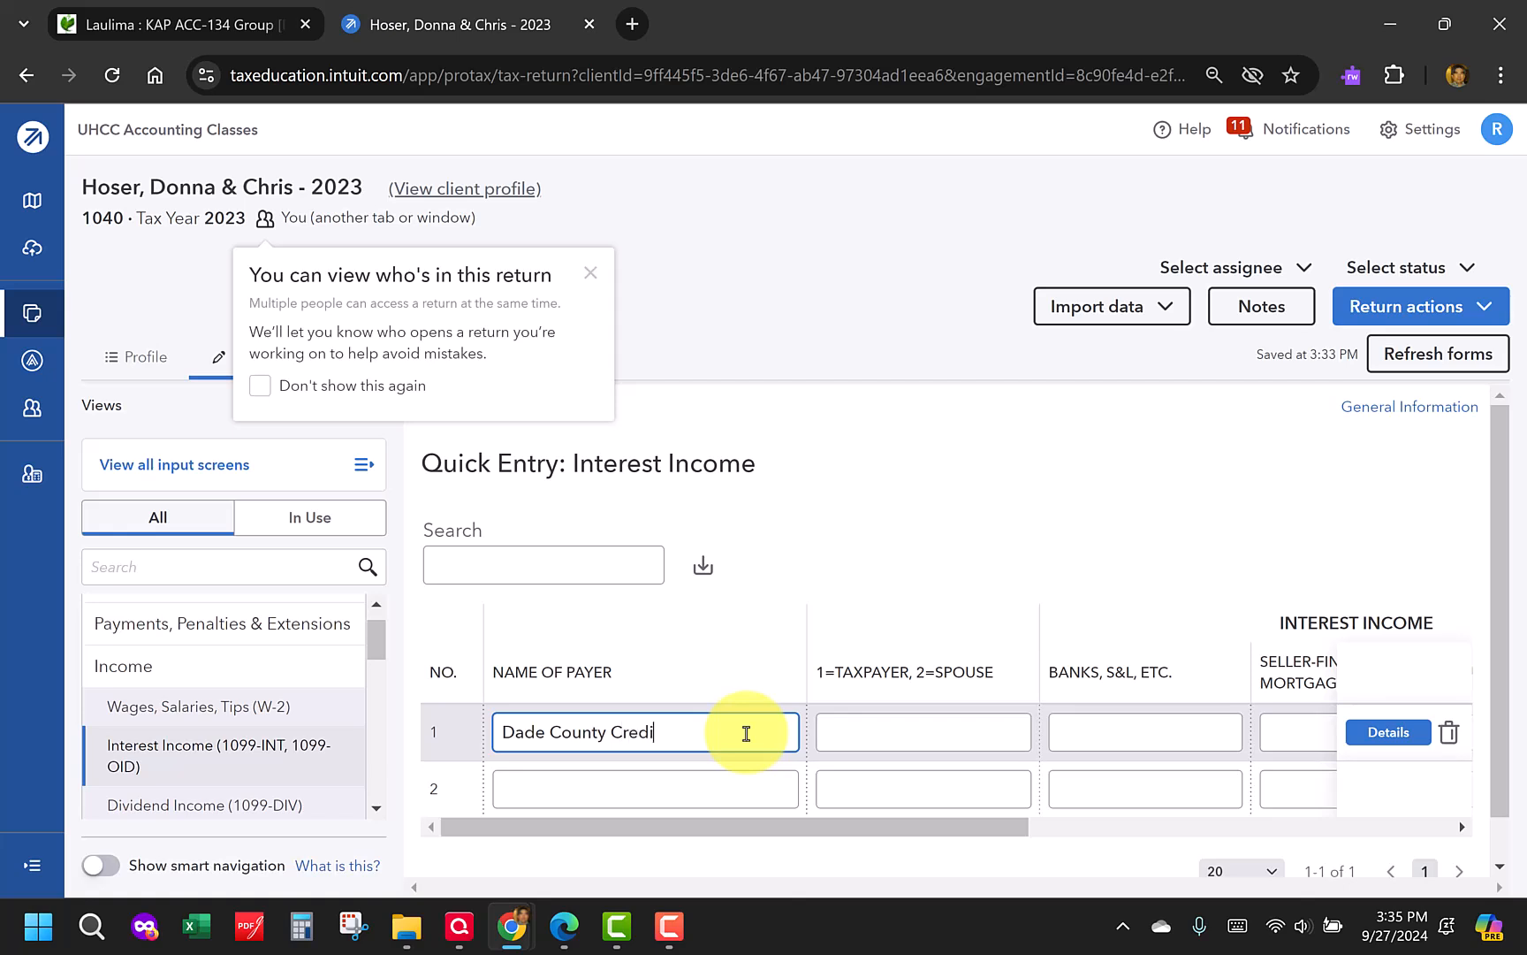
type("t Union")
key("Tab")
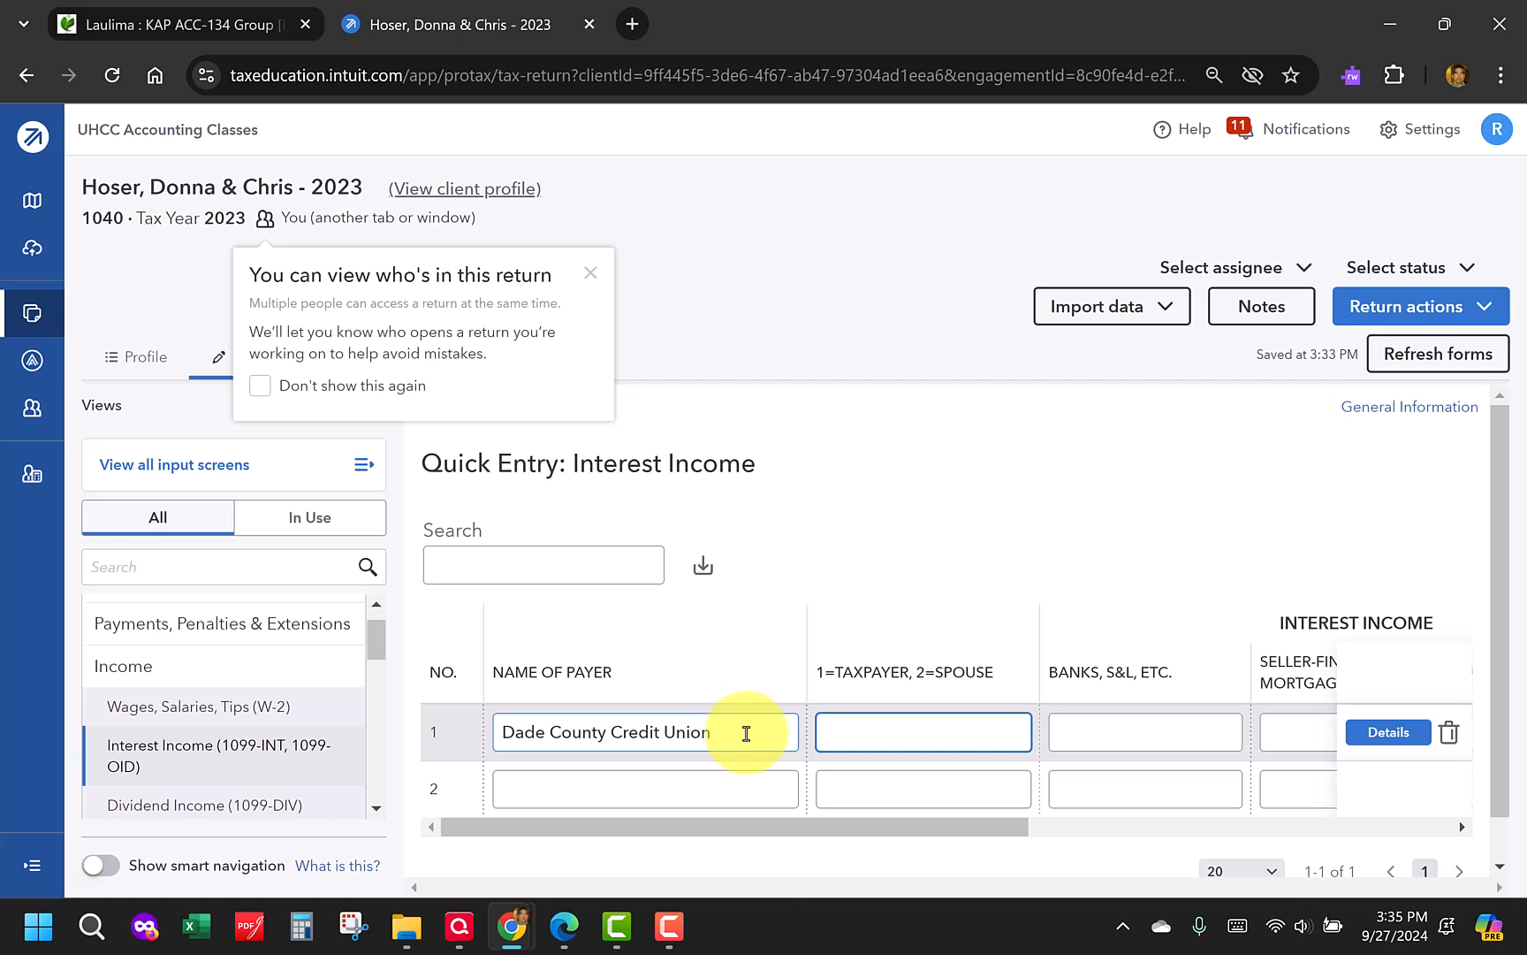
key("Tab")
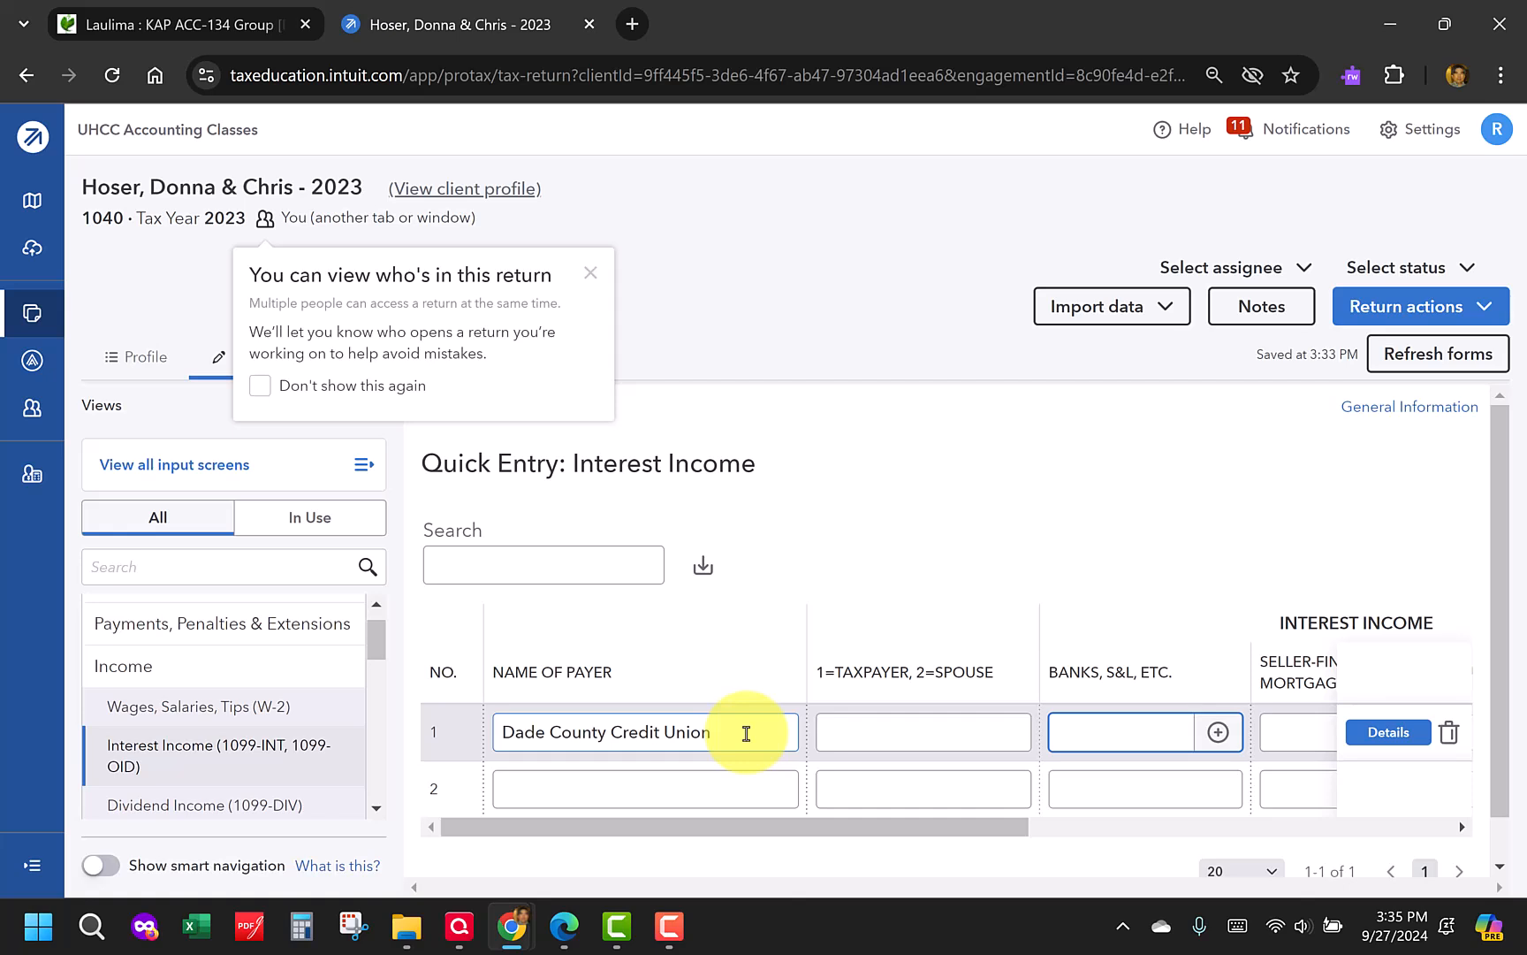
type("655")
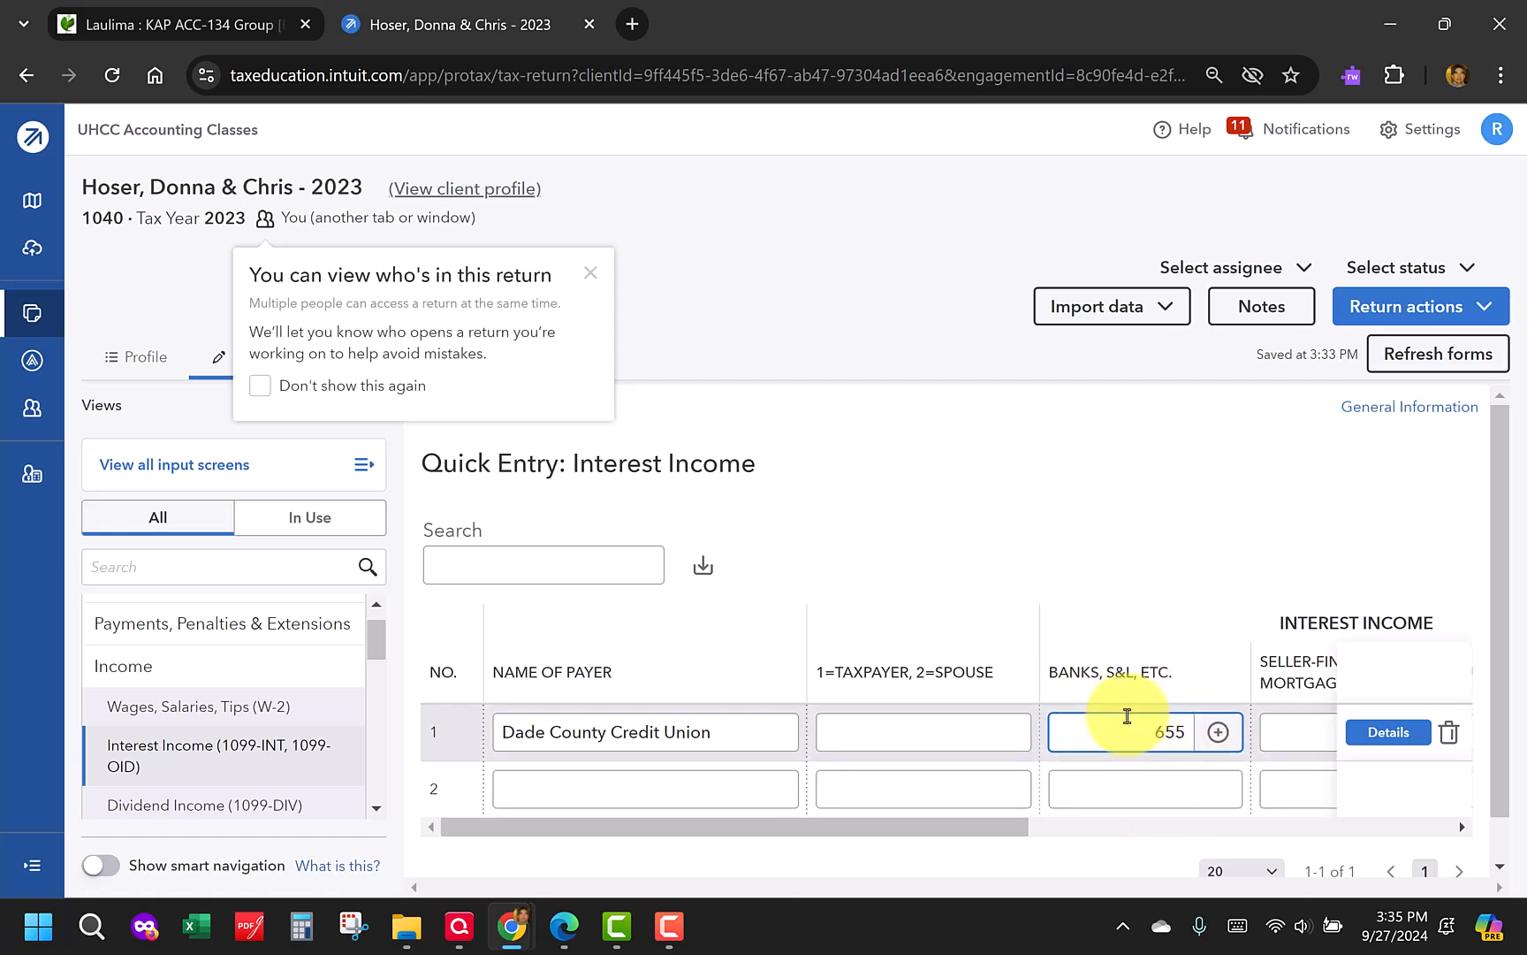
left_click_drag(1017, 826, 968, 835)
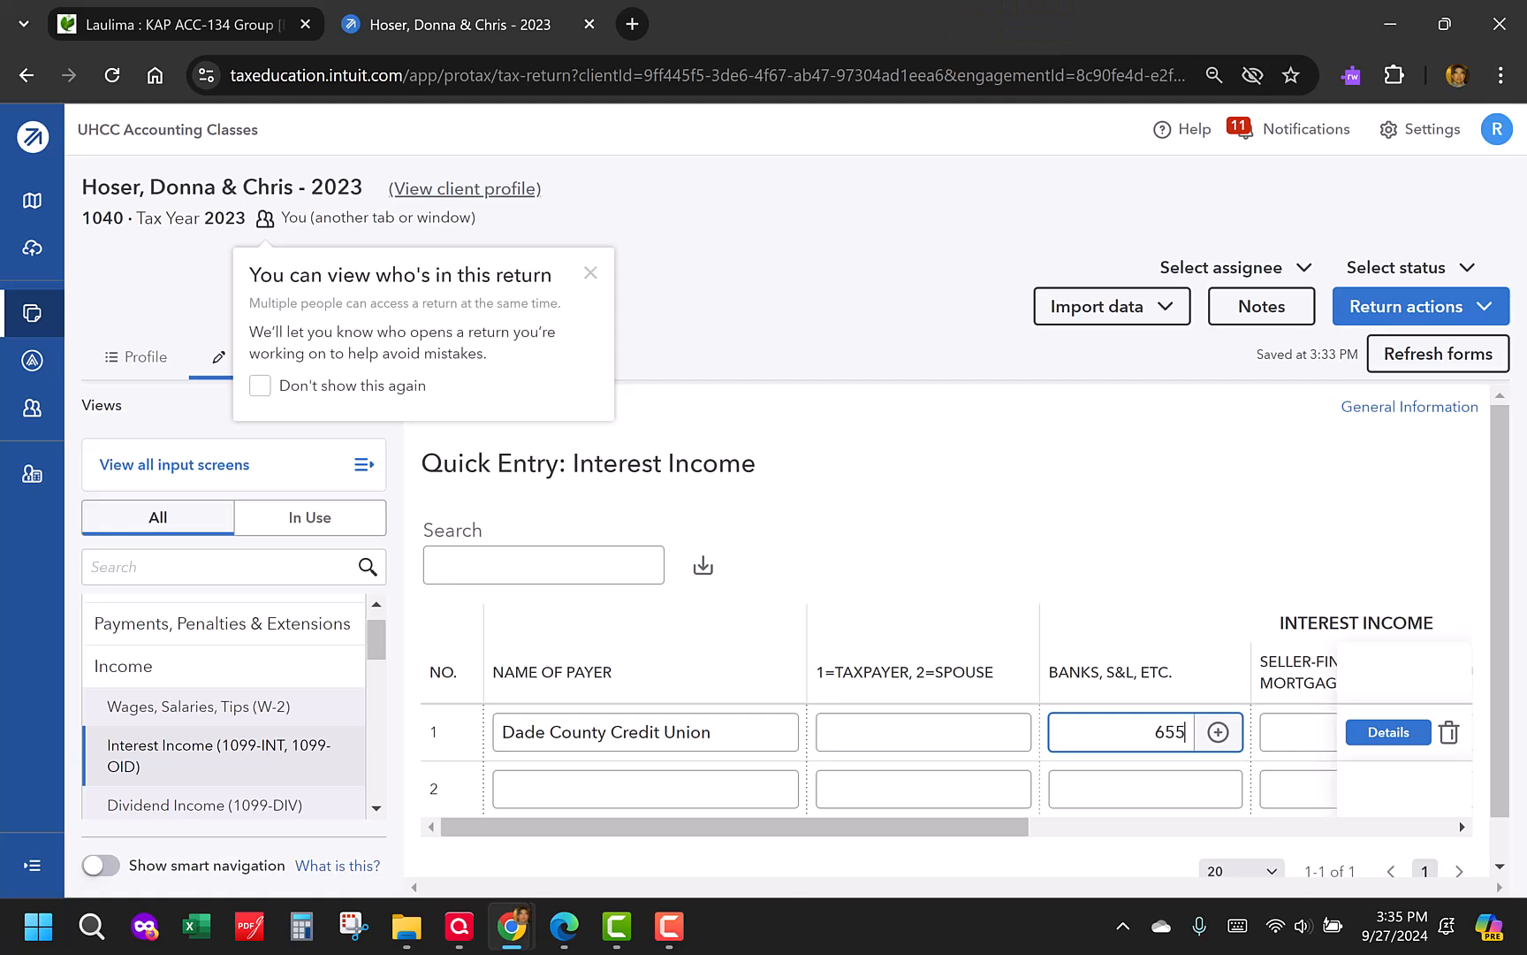
Add Miami-Dade Public Schools in row 2 with 134 under Total Municipal Bonds
left_click(599, 784)
type("M")
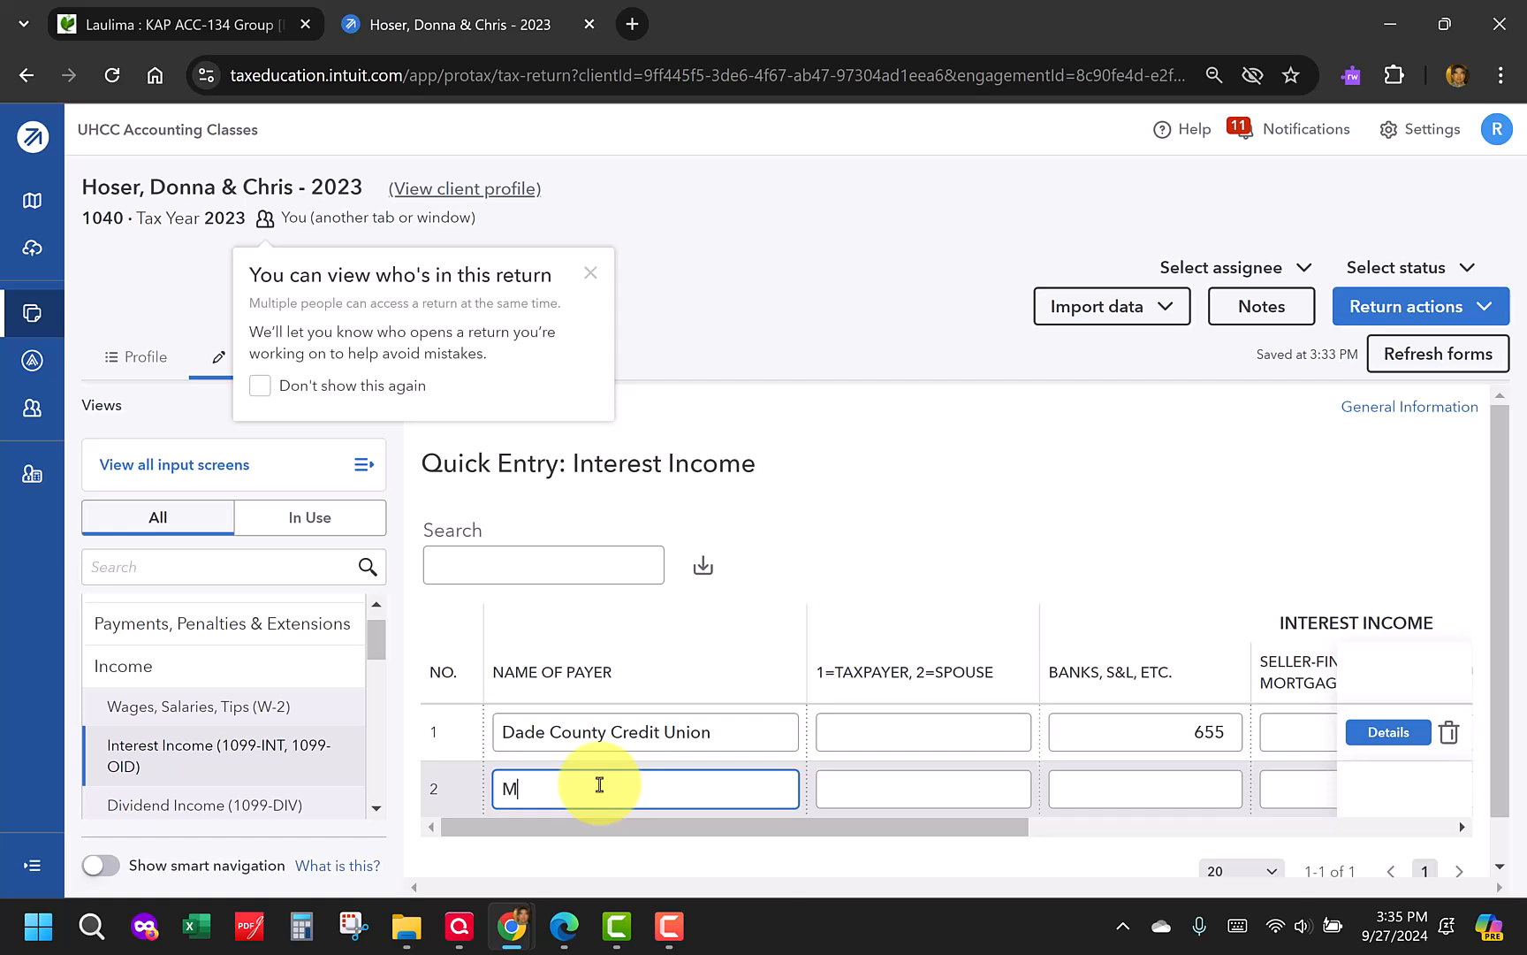
type("iami-Dade Public Schools")
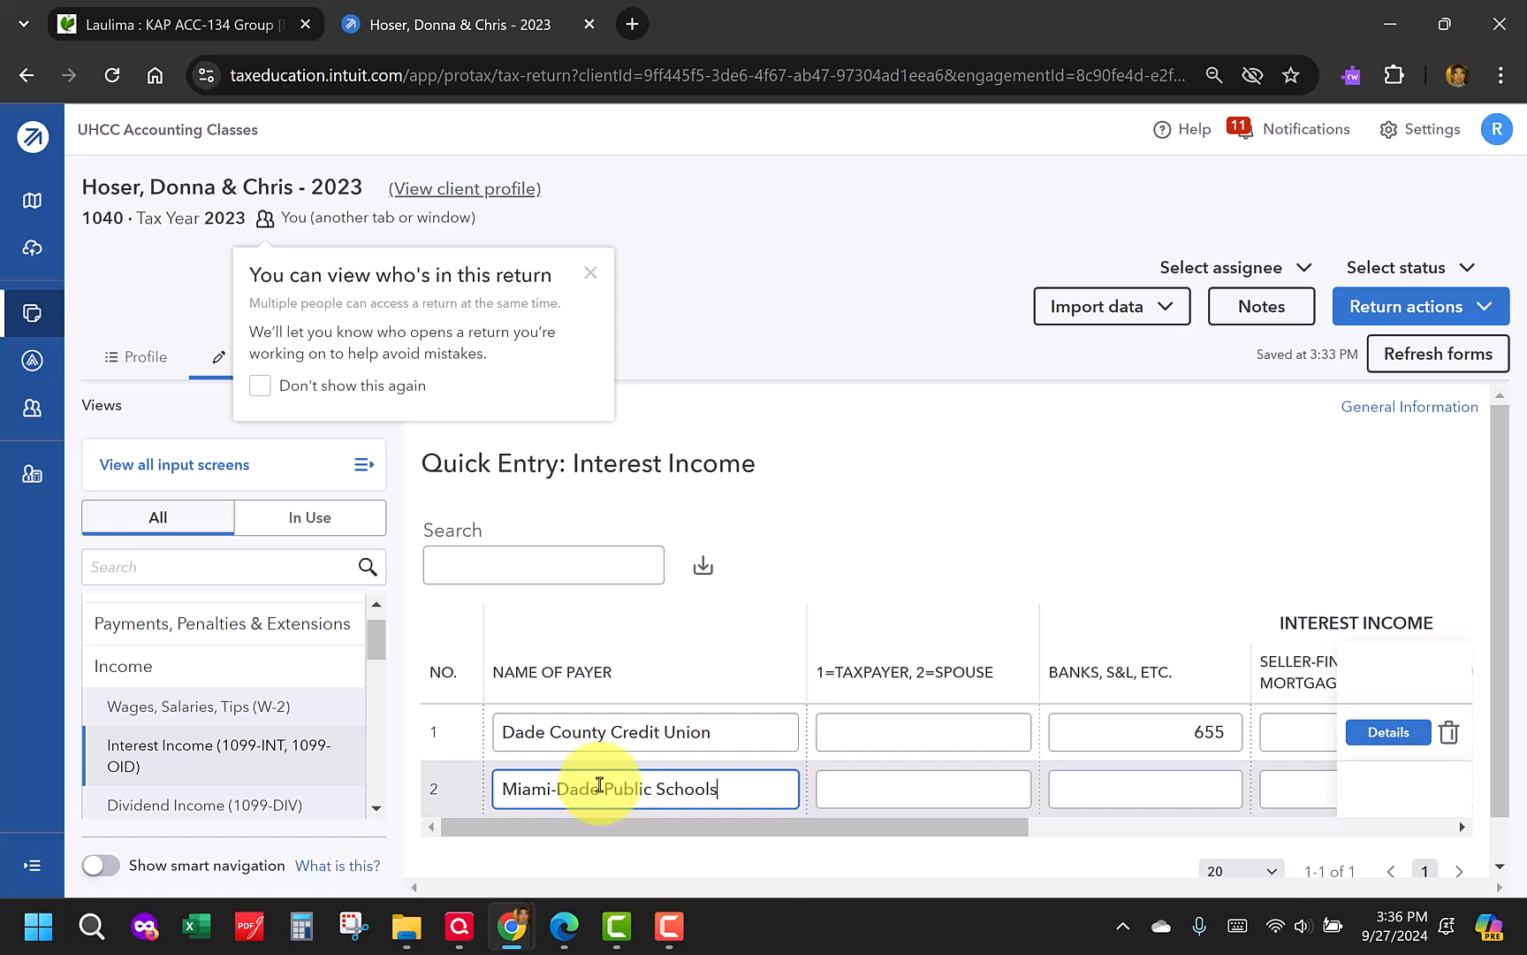
key("Tab")
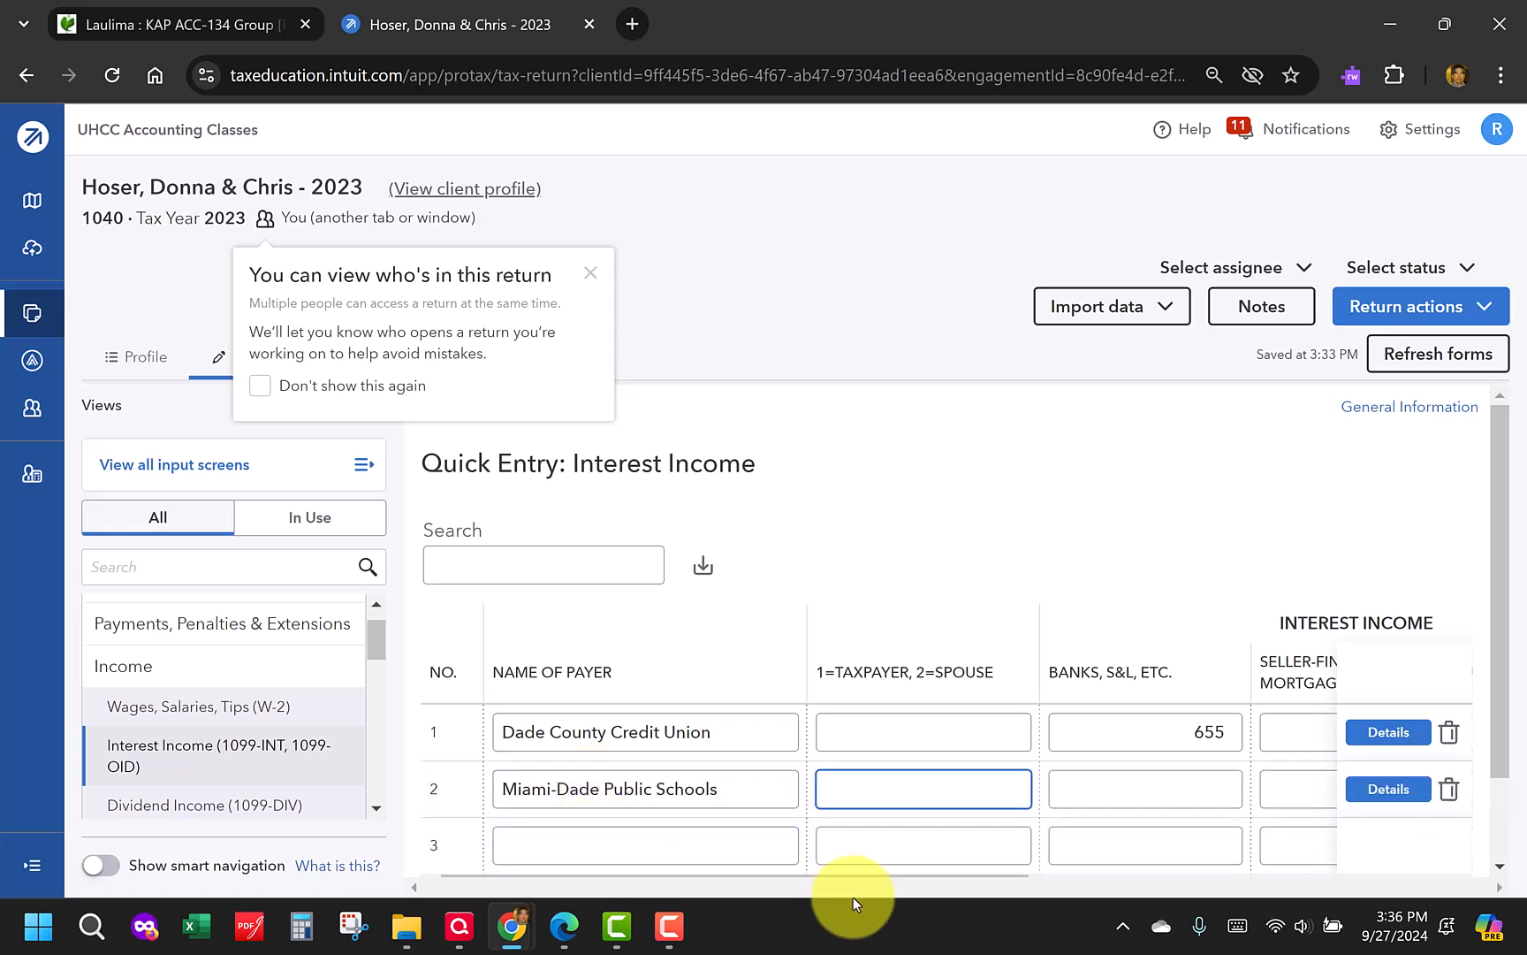
scroll(856, 884, "down", 1)
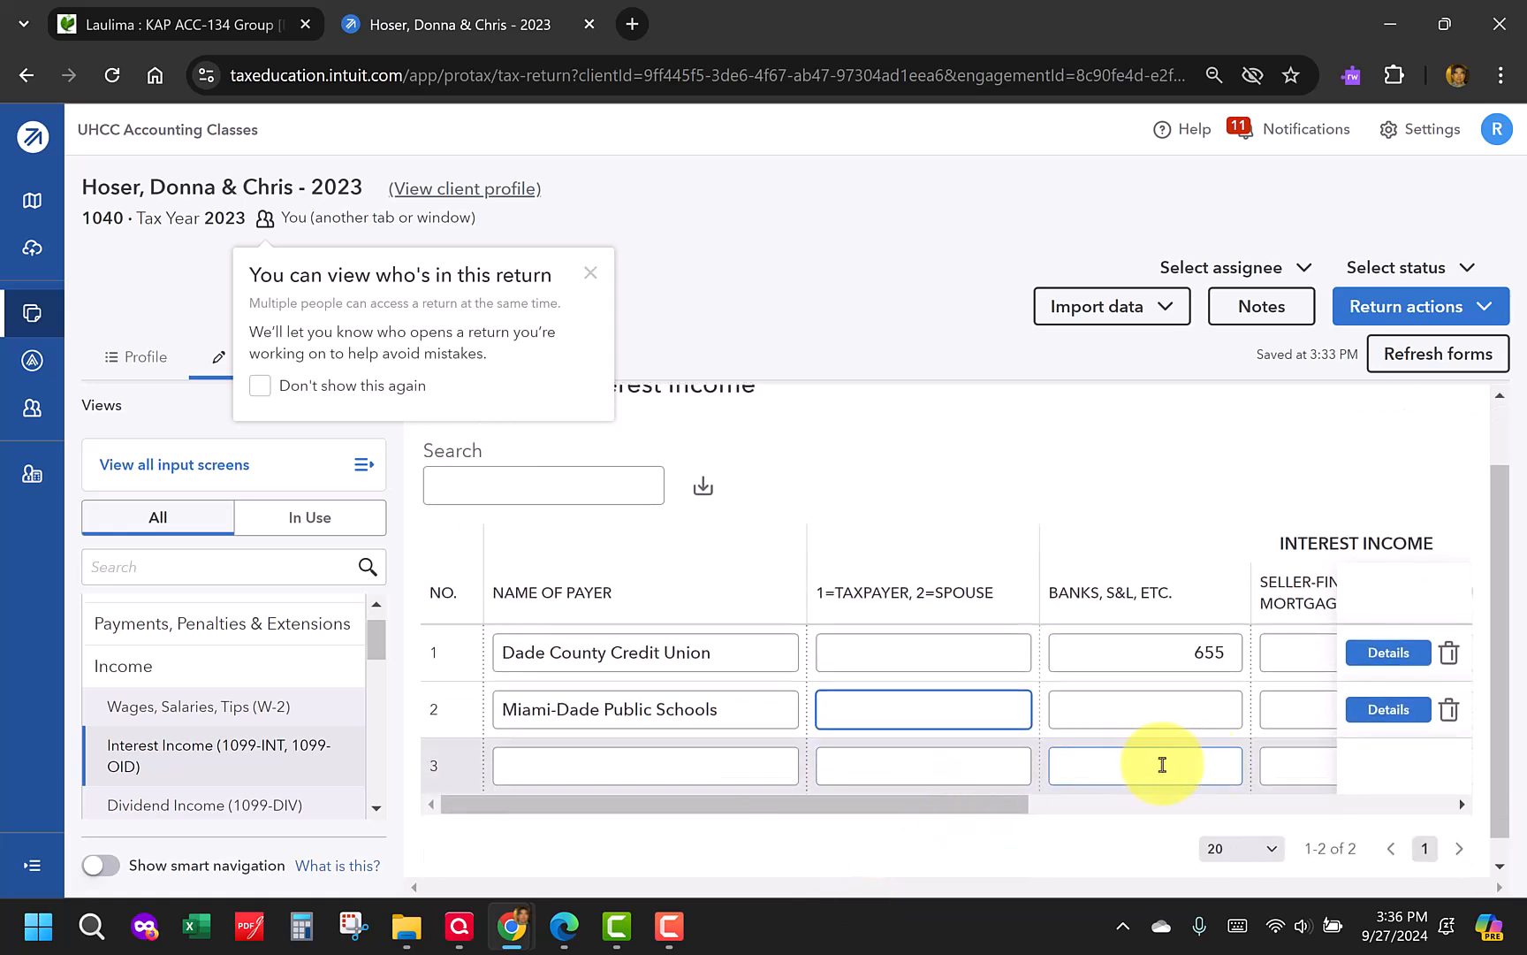
left_click_drag(1003, 800, 1259, 805)
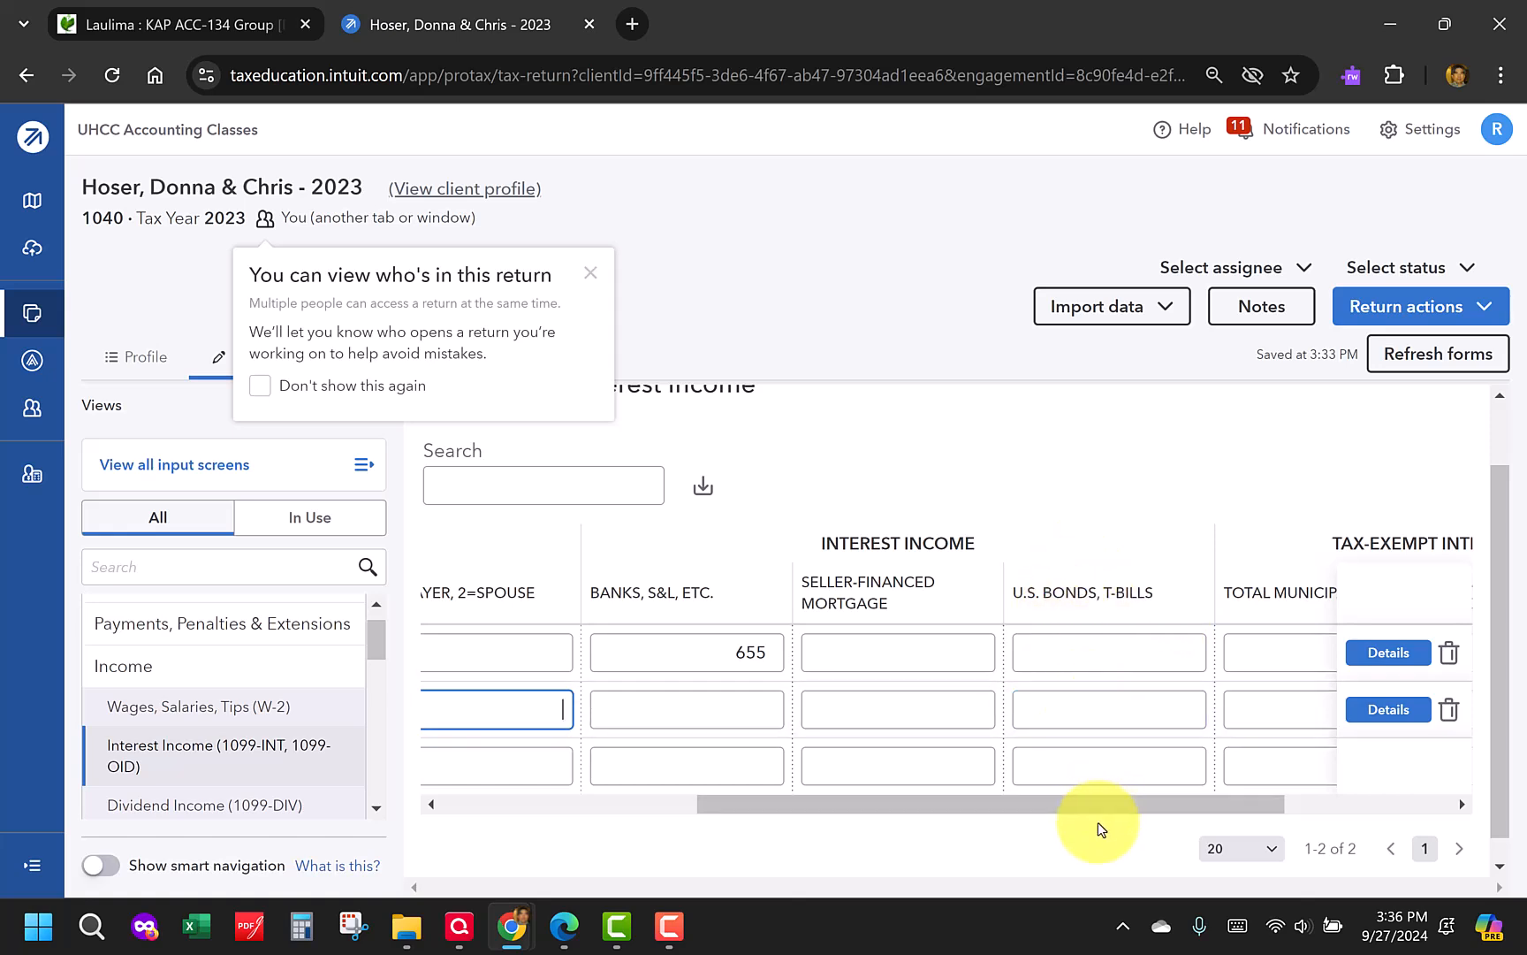
left_click_drag(1099, 806, 1213, 814)
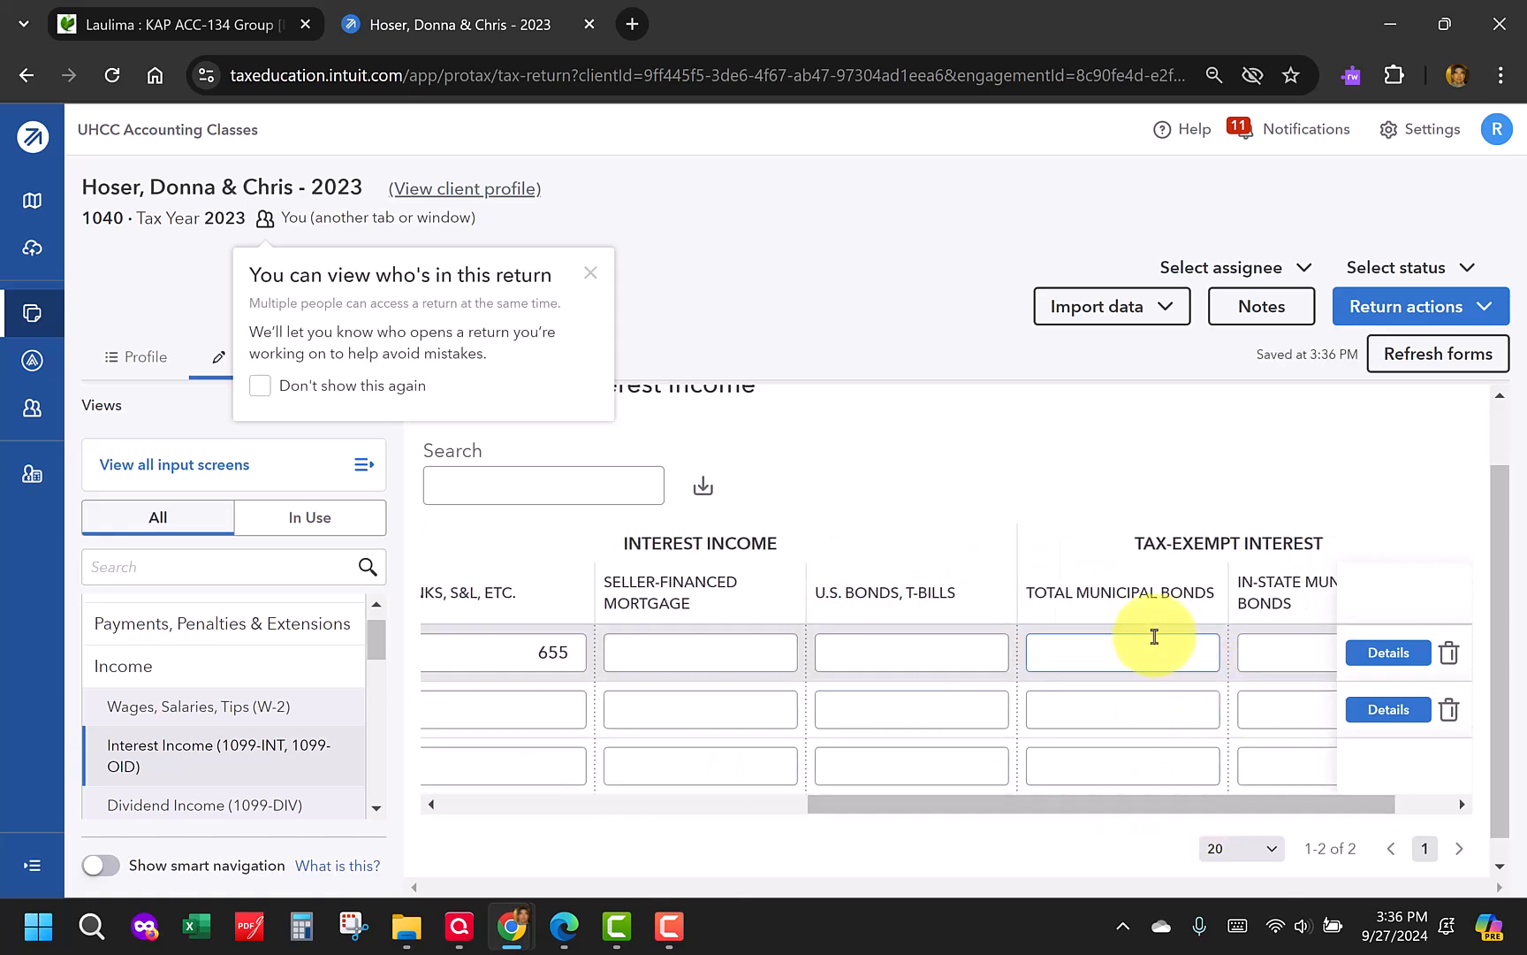
left_click(1137, 699)
left_click(1136, 702)
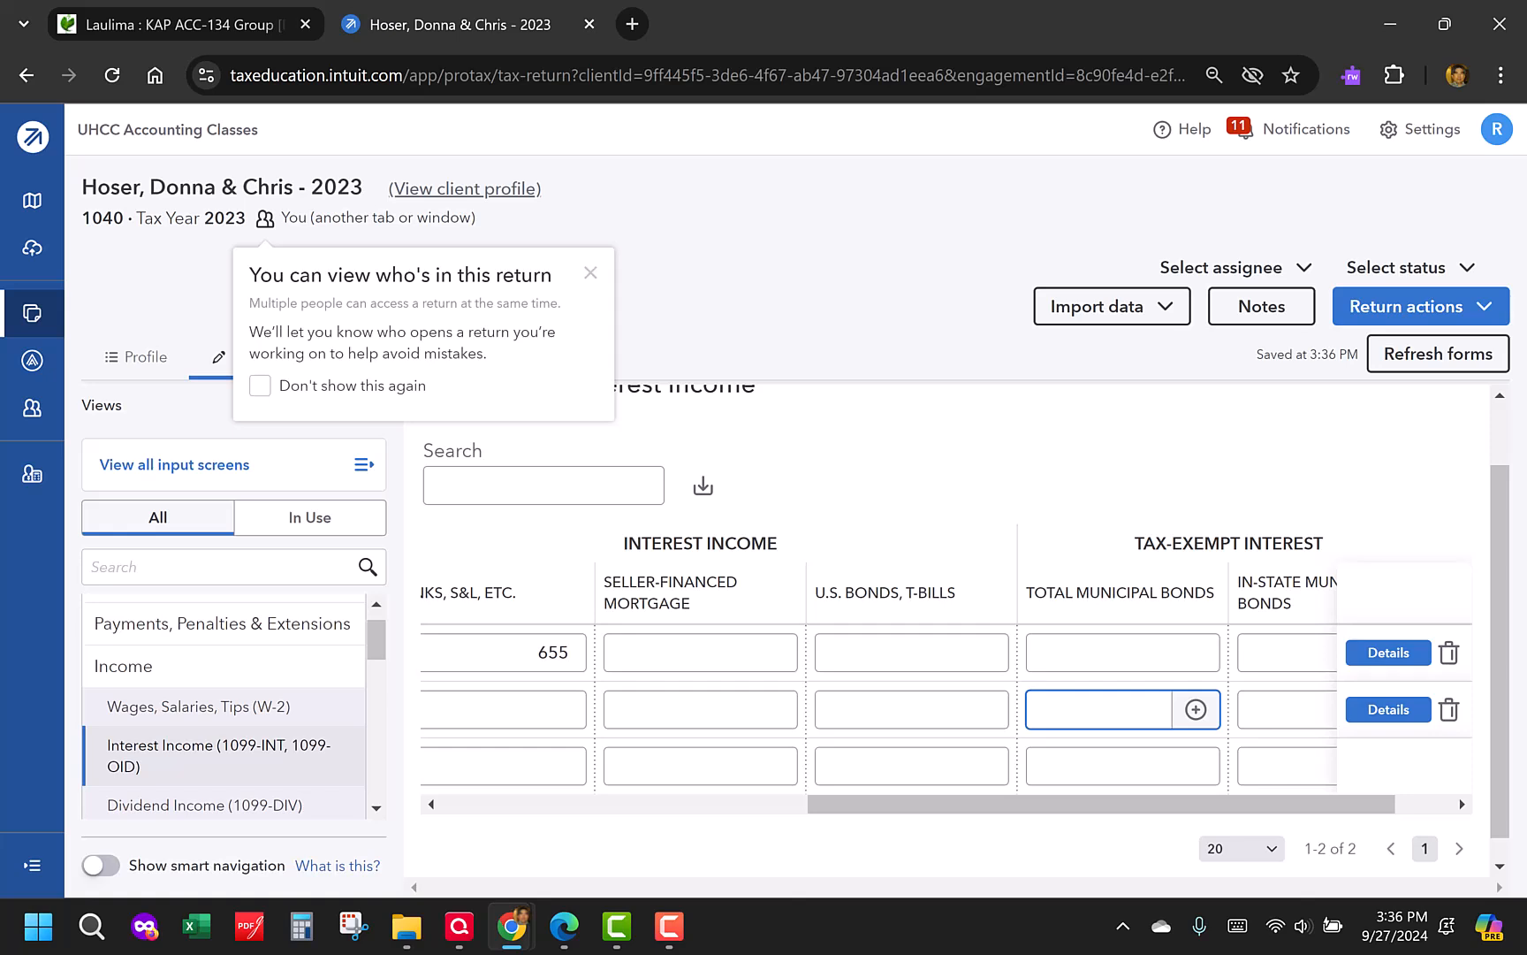
type("134")
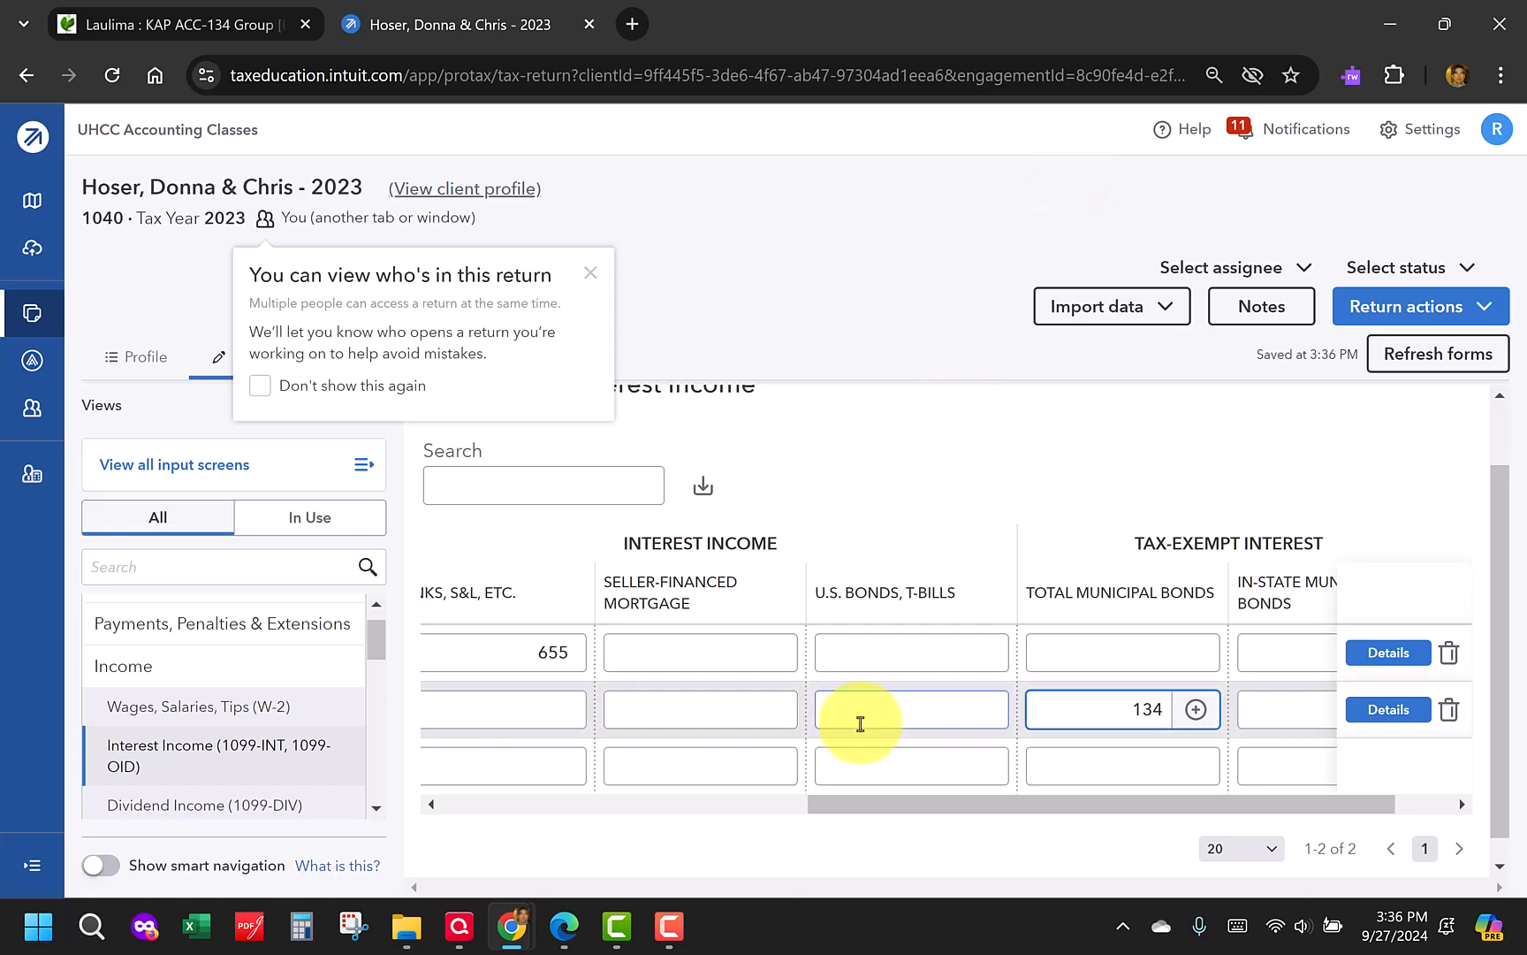
left_click_drag(863, 806, 471, 795)
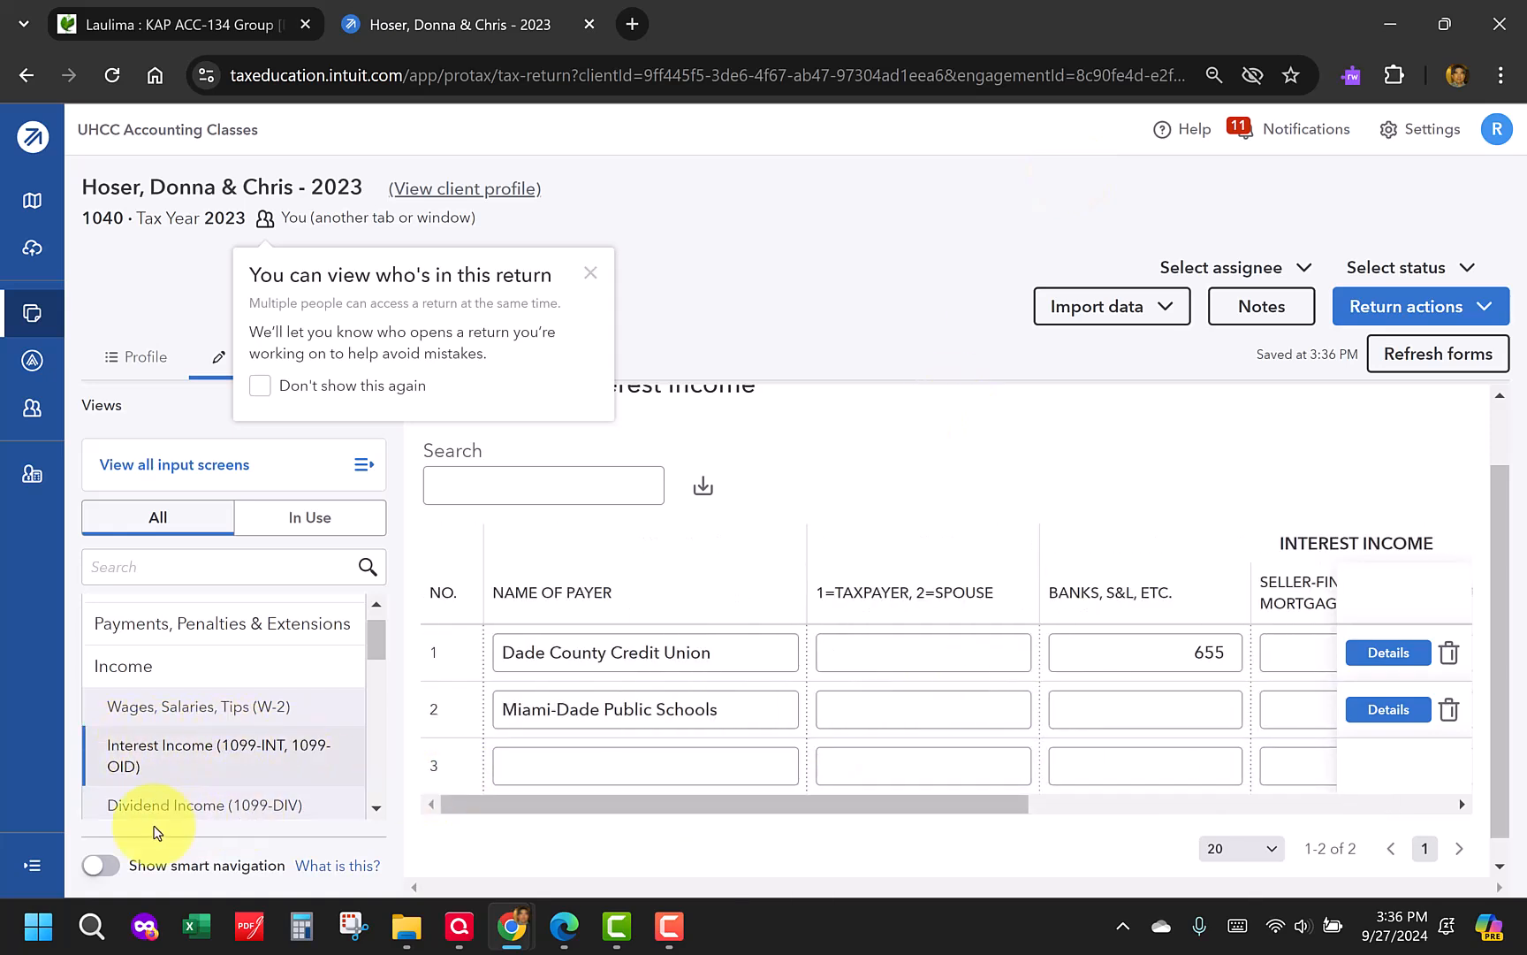
Record Hialeah Corporation on the 1099-DIV screen with 320 ordinary and 300 qualified dividends
left_click(227, 814)
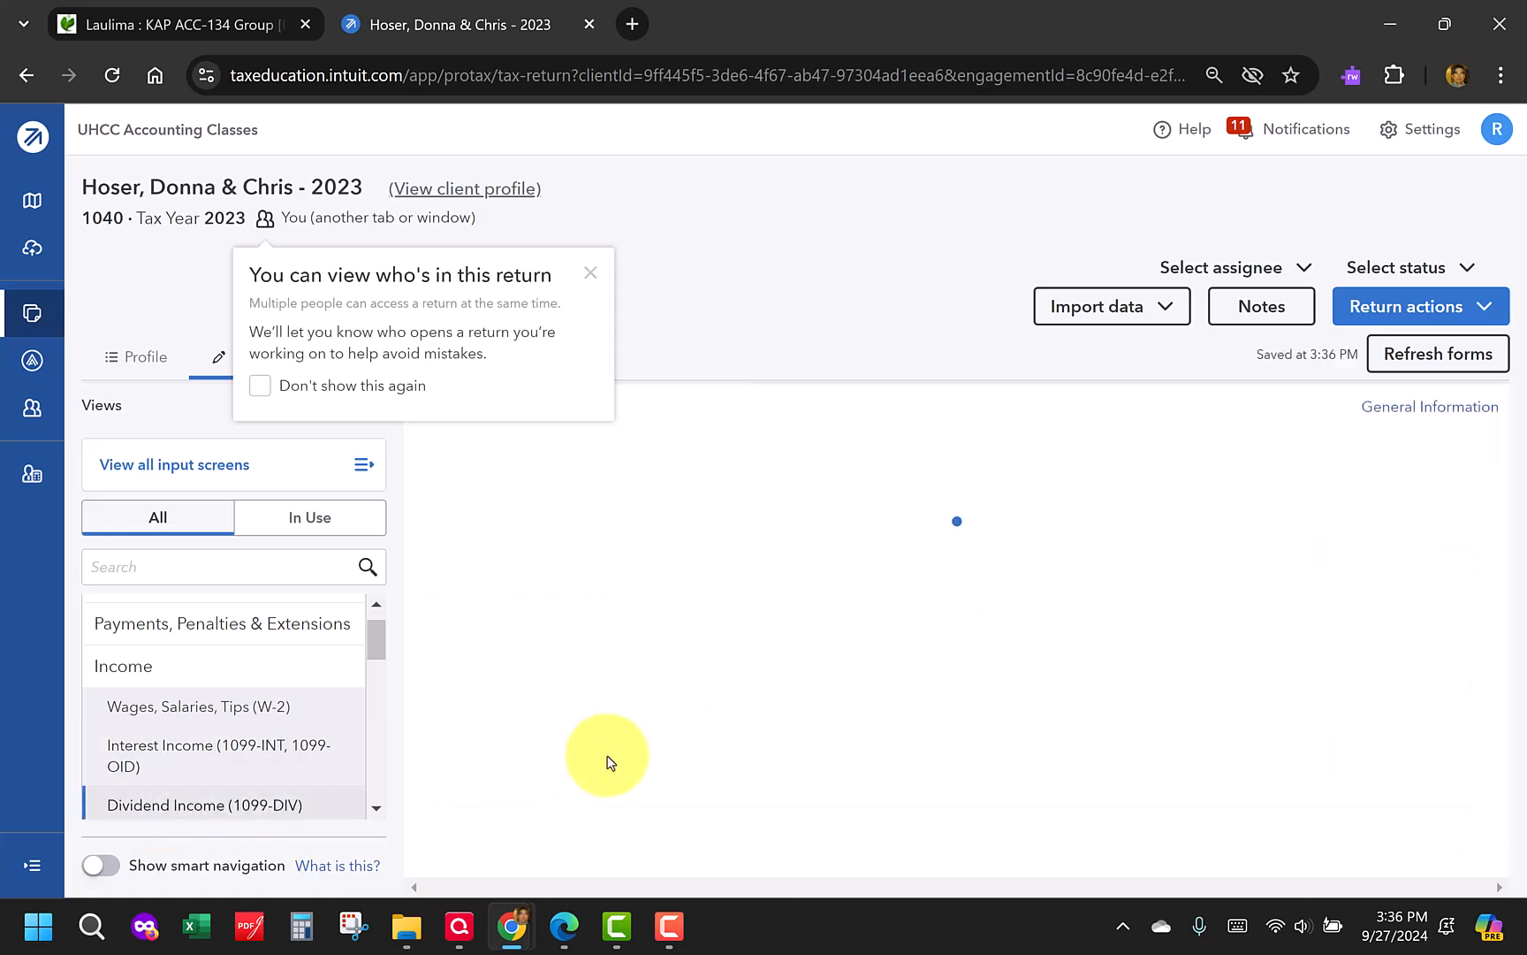
scroll(627, 734, "down", 2)
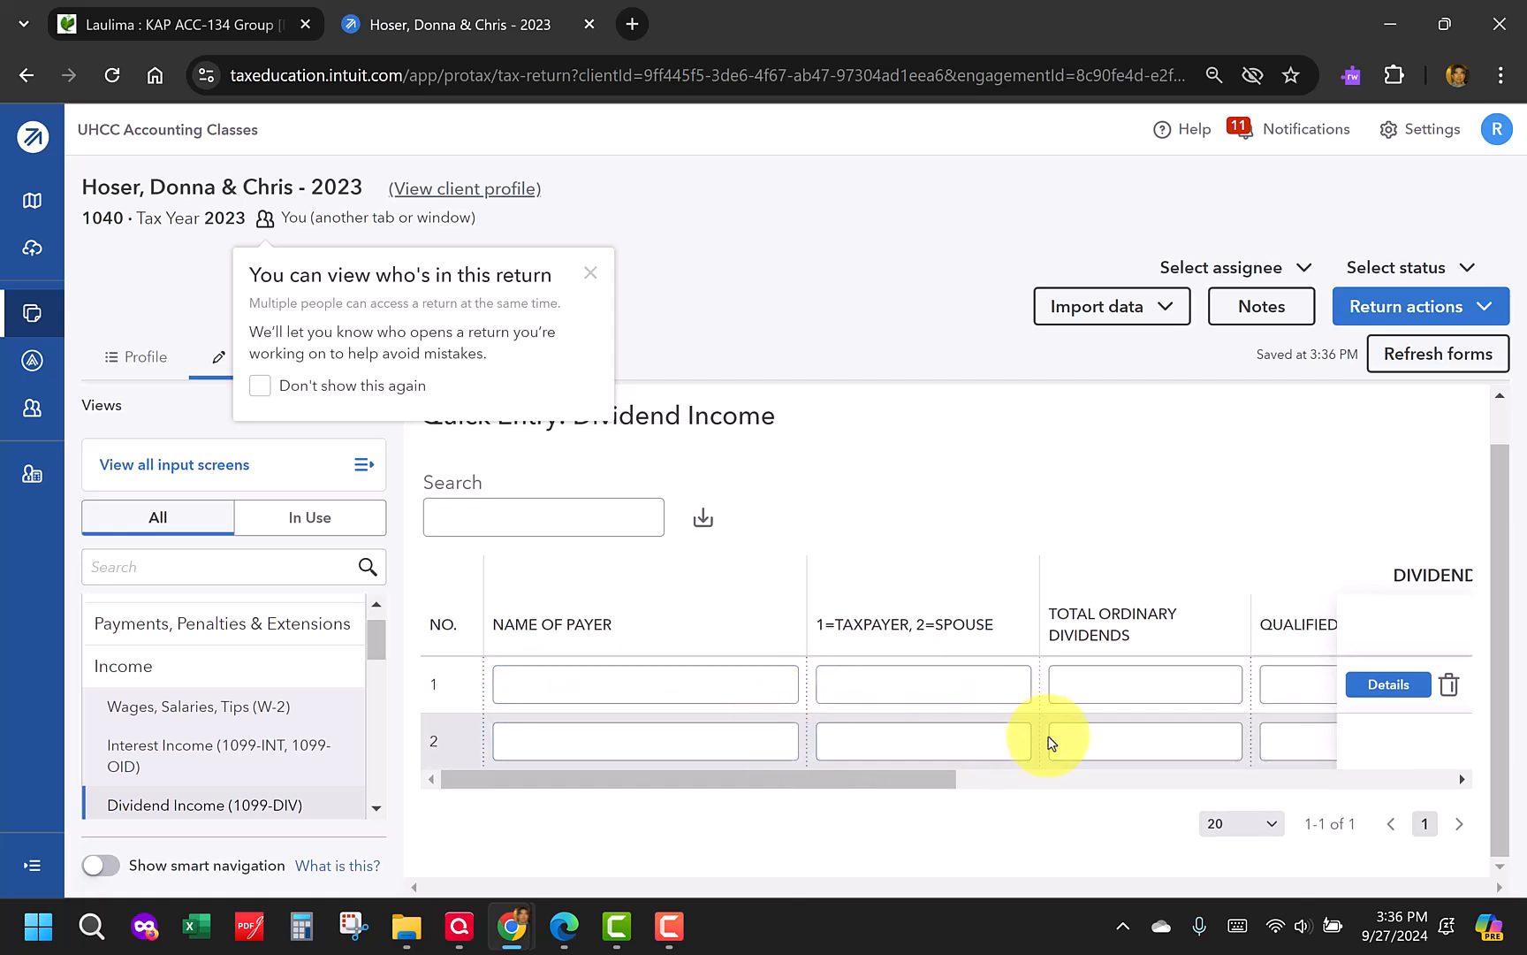
left_click(665, 677)
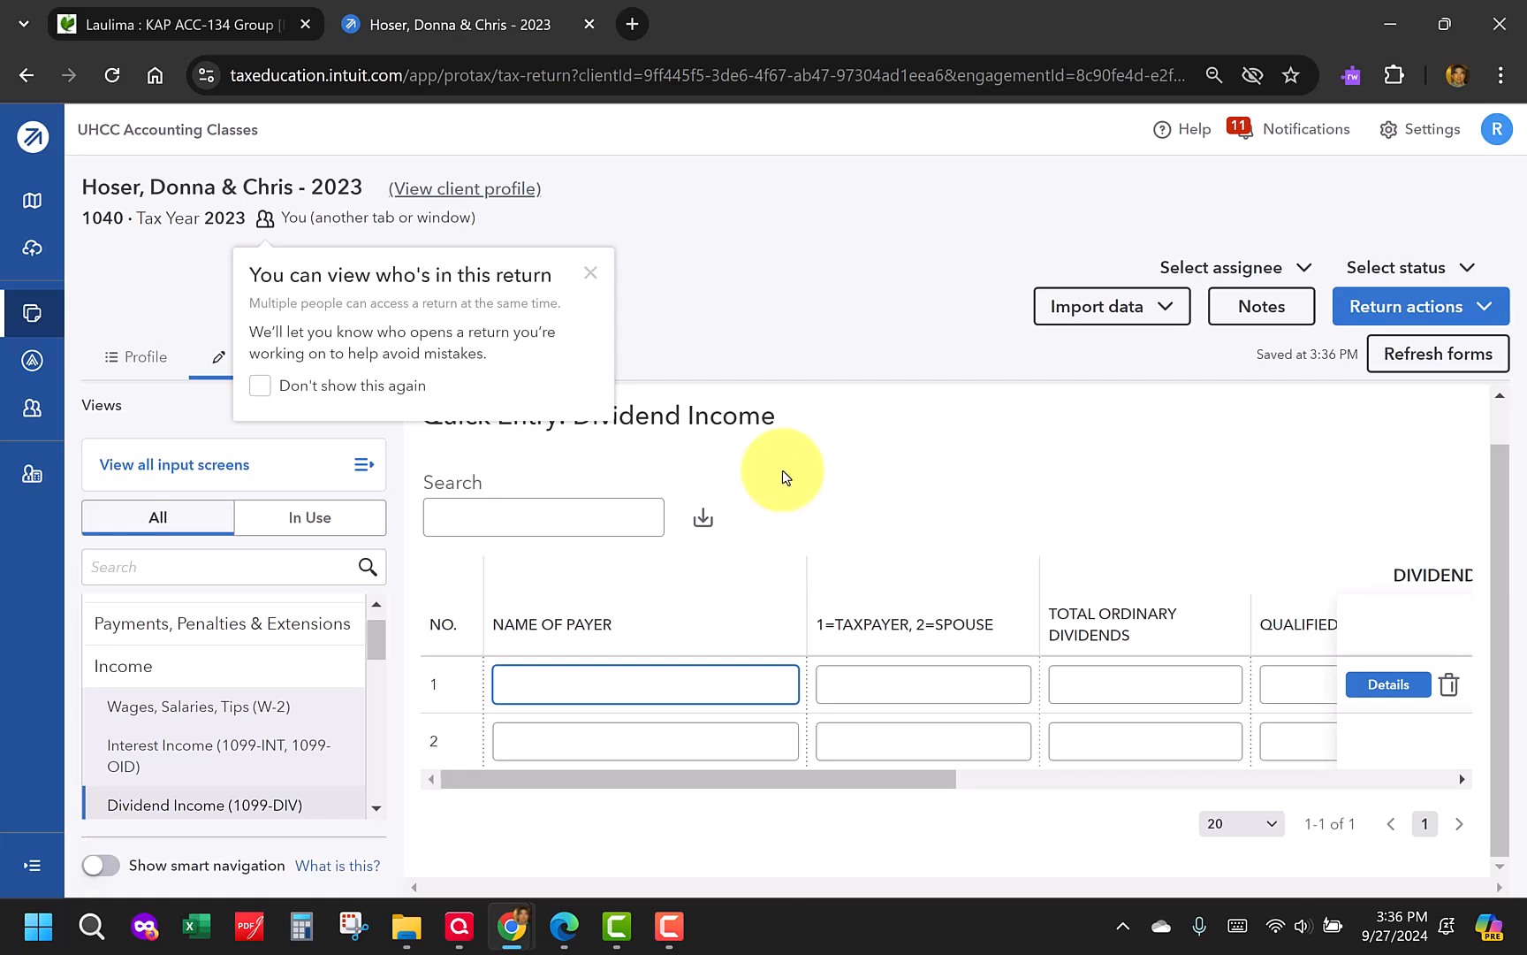
type("Hialeah Corporation")
key("Tab")
key("Tab")
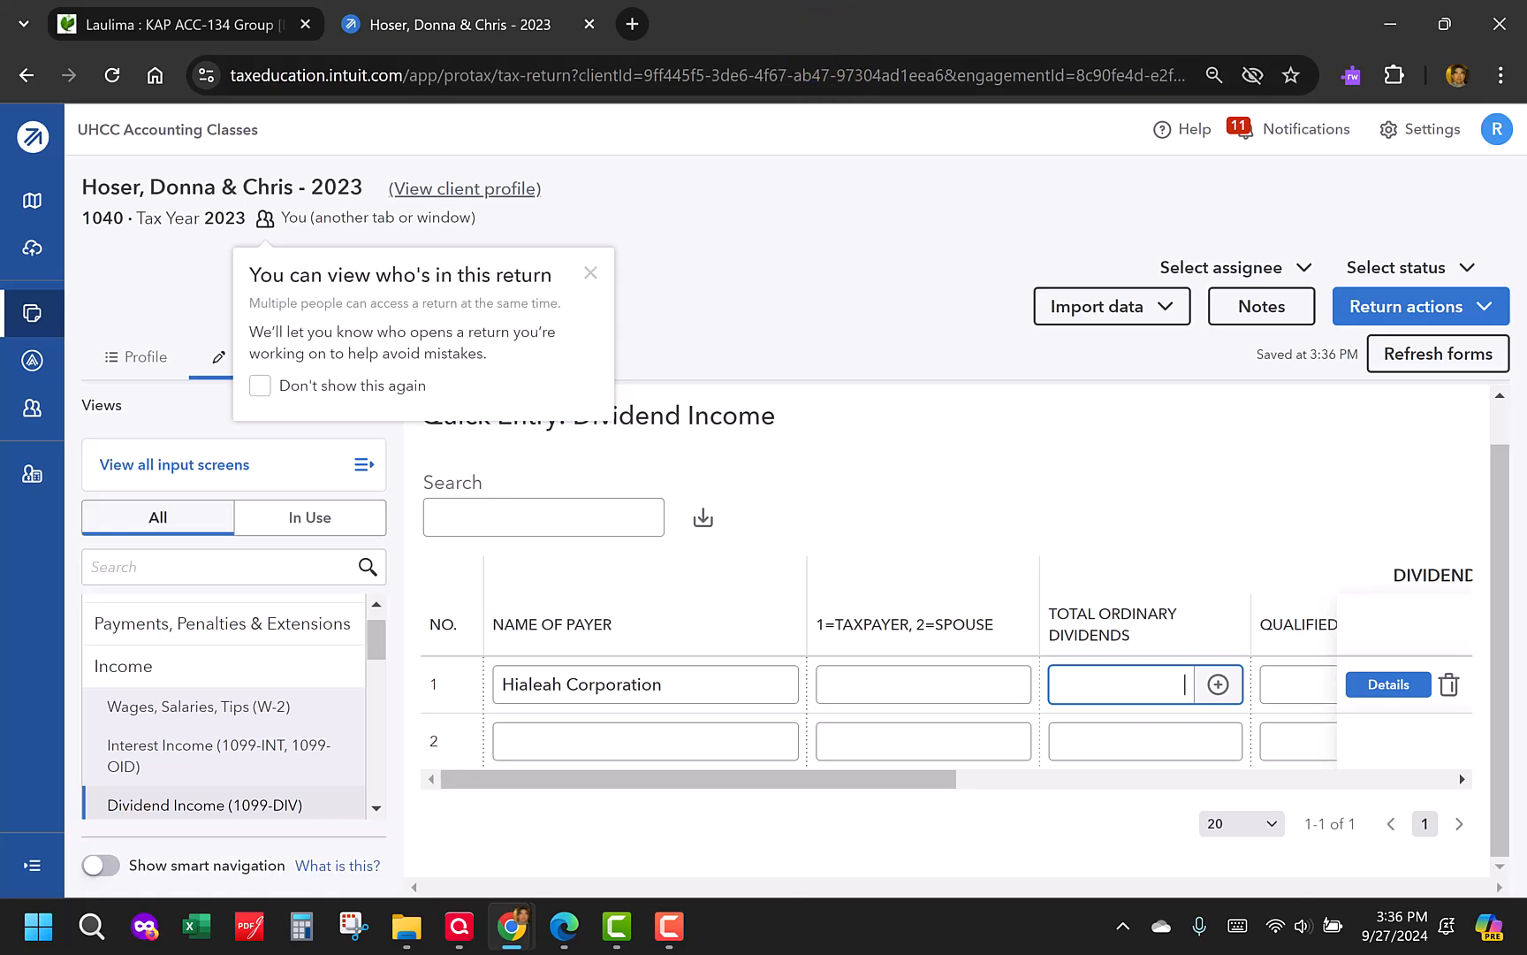
type("320")
key("Tab")
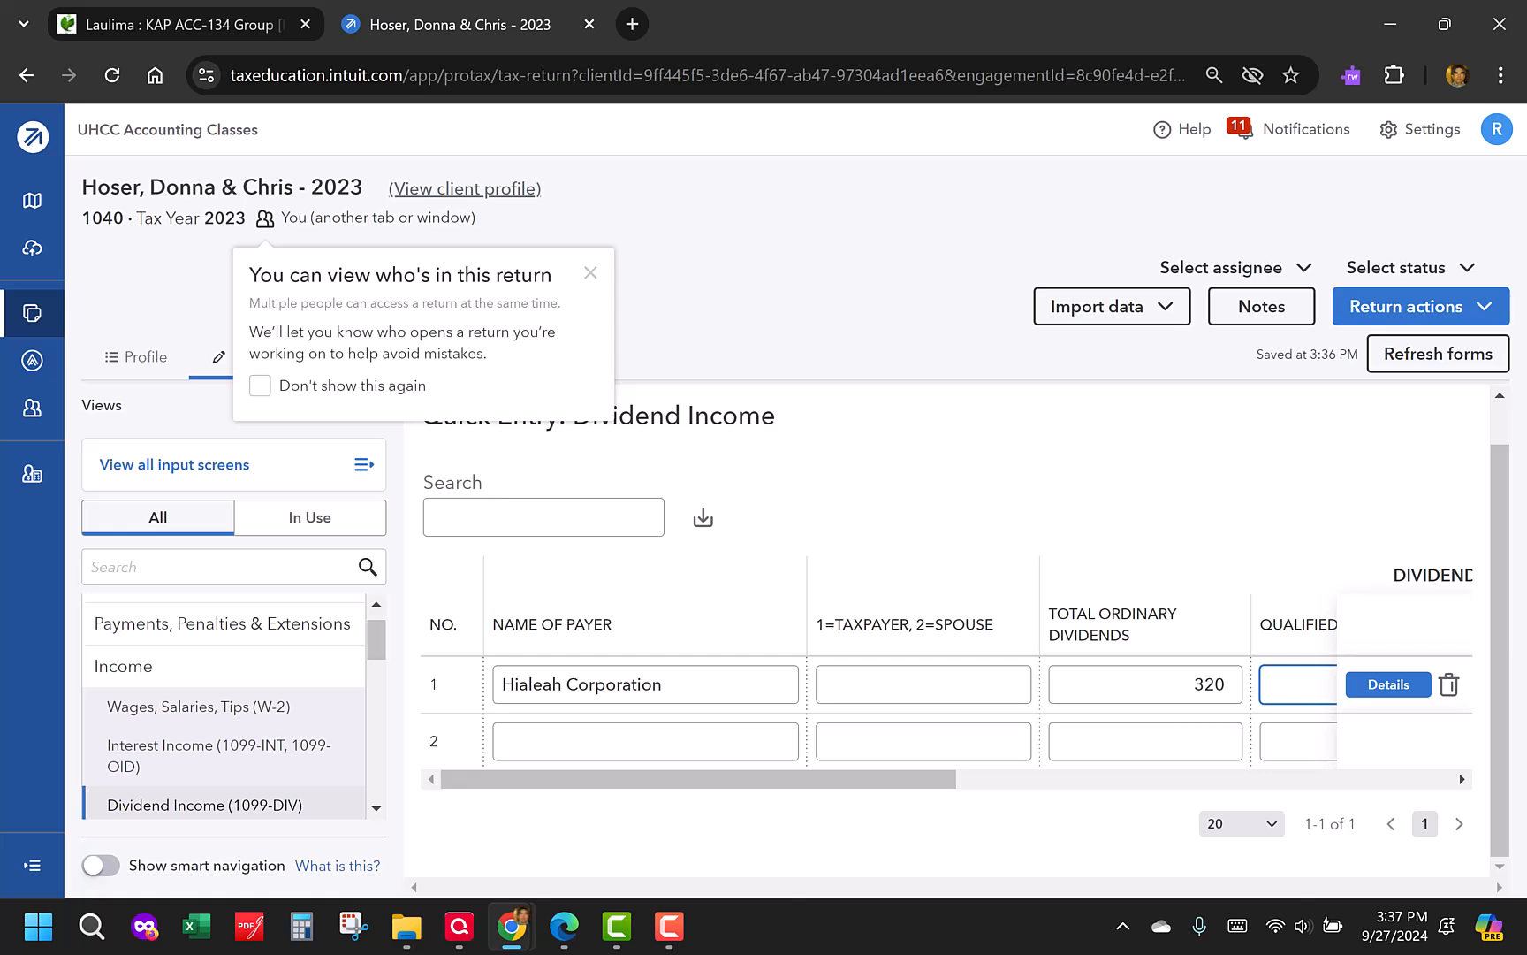
type("300")
left_click_drag(903, 785, 1054, 785)
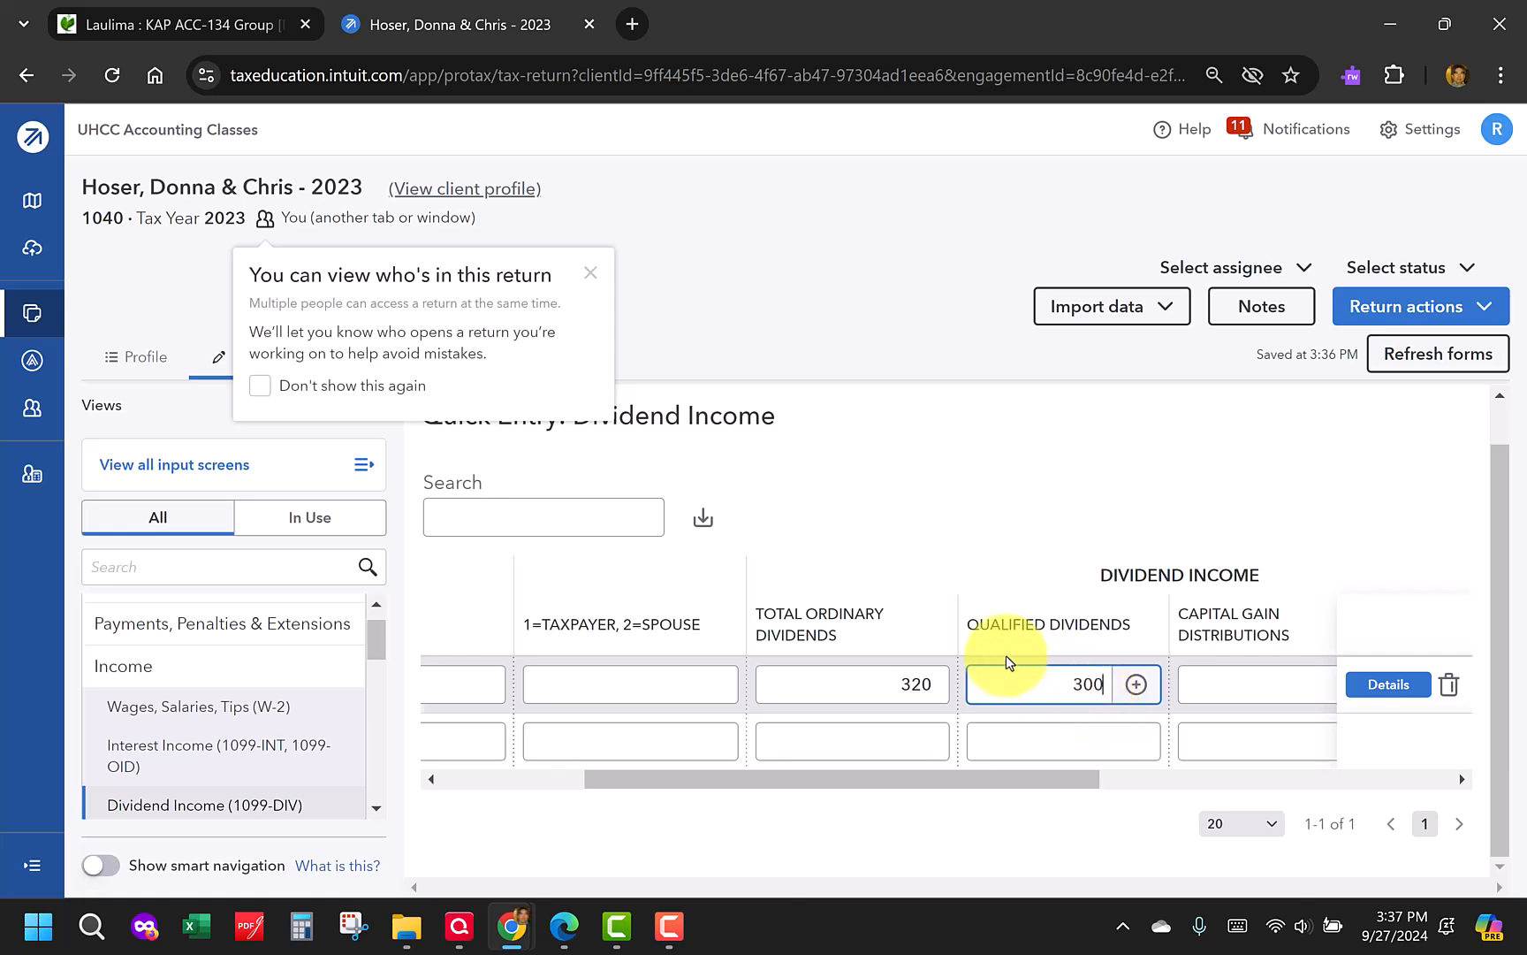
left_click_drag(1050, 785, 1165, 780)
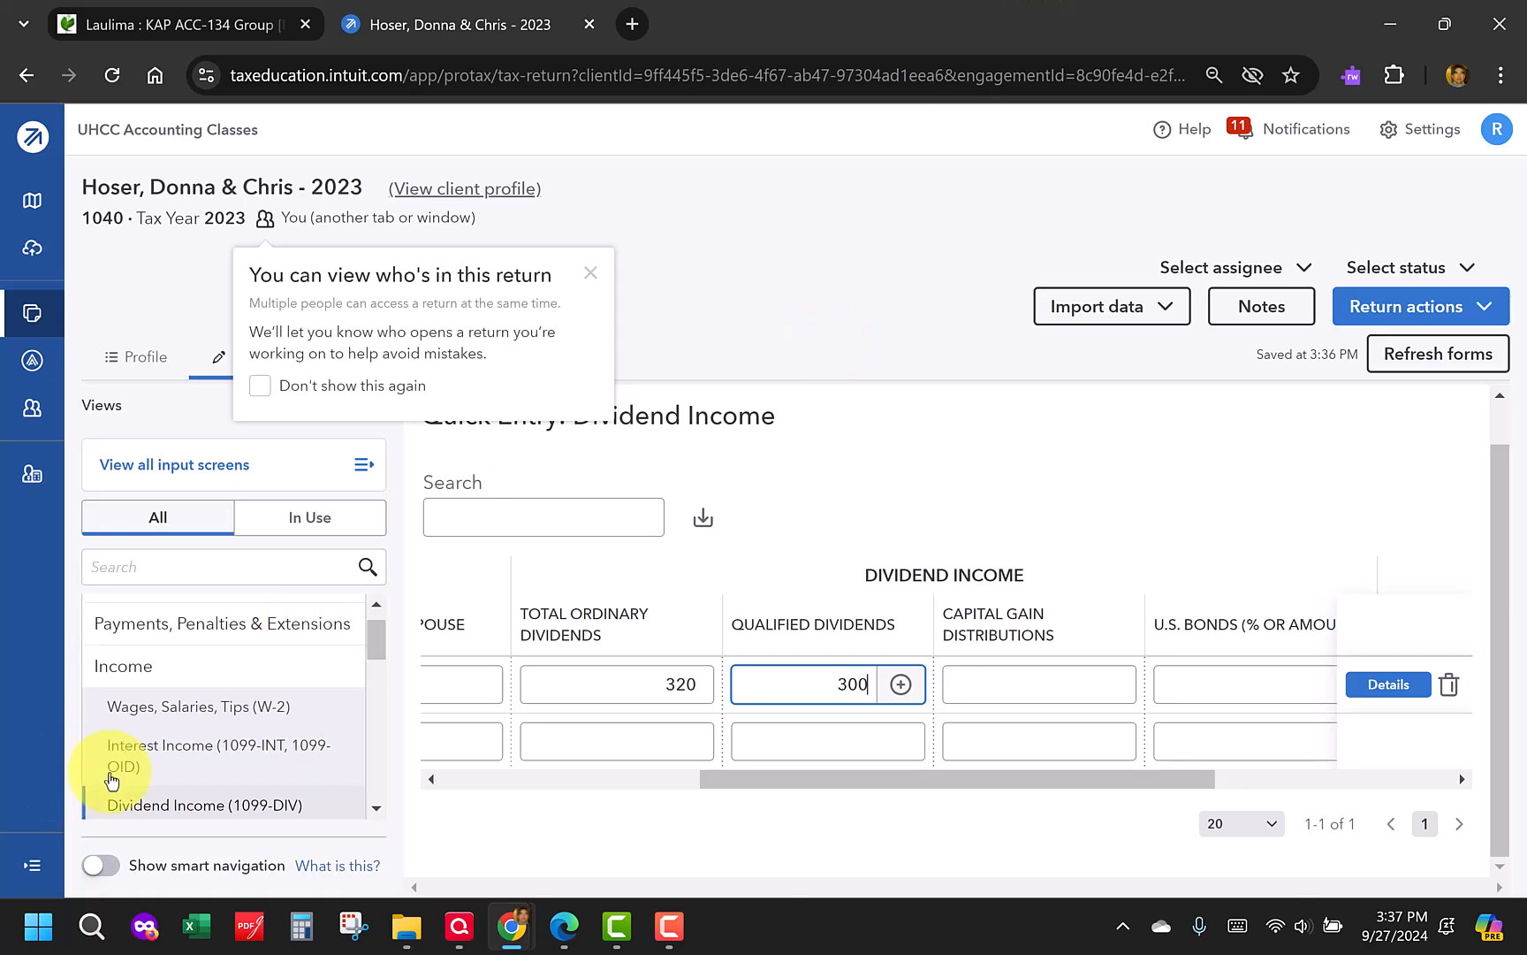
mouse_move(374, 630)
left_mouse_down()
mouse_move(364, 739)
mouse_move(369, 633)
left_mouse_up()
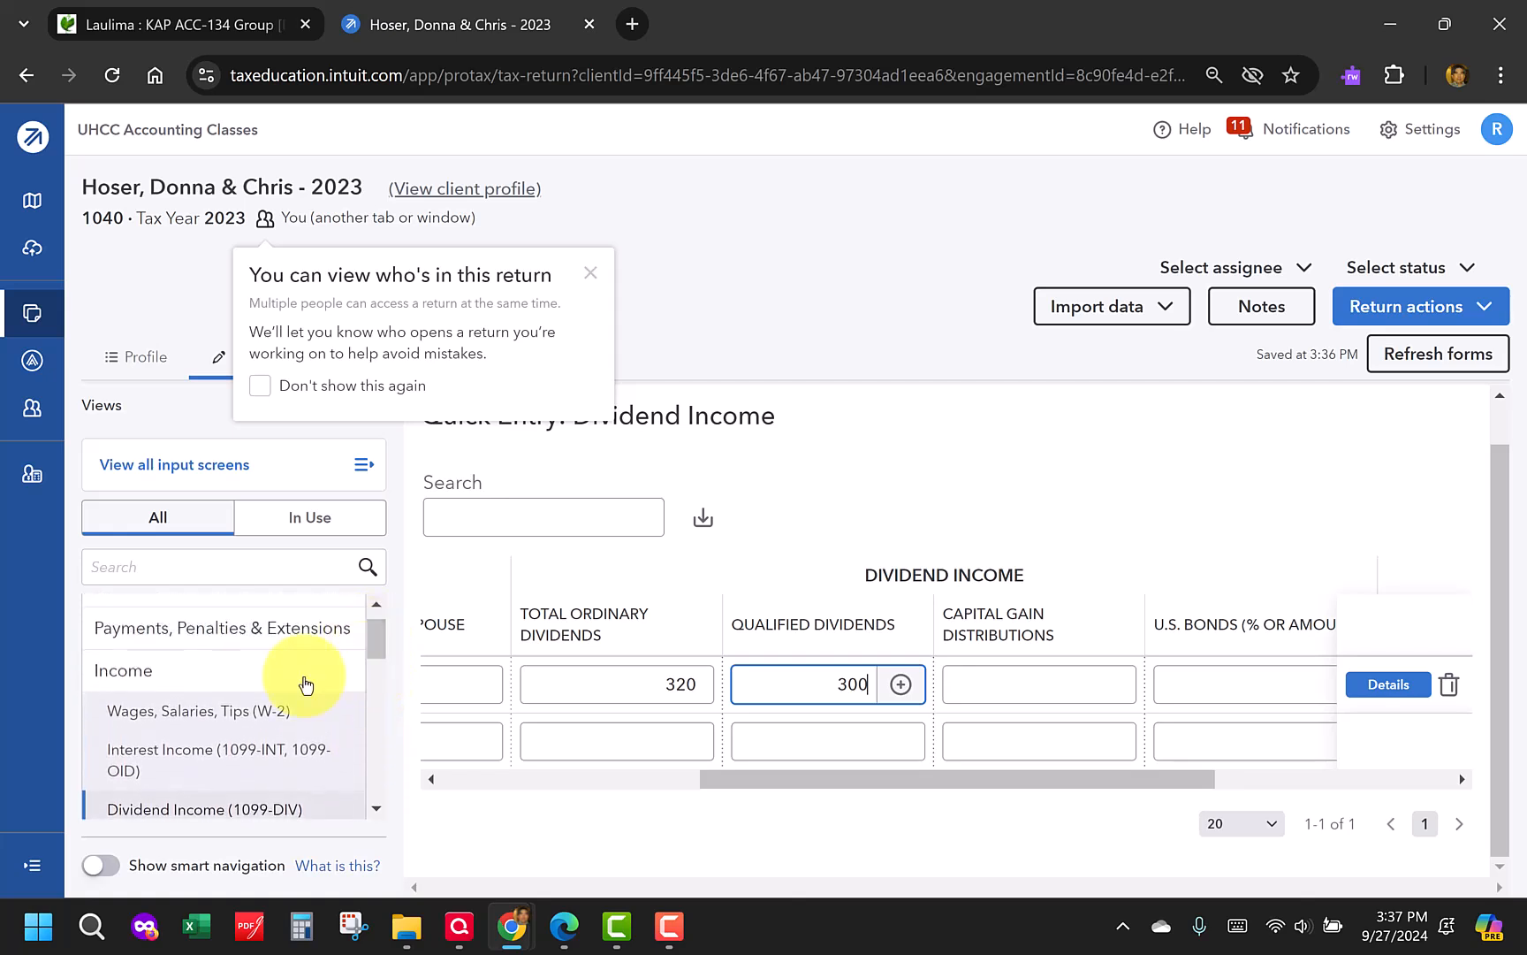
Show the full table of input screens and dismiss the who's-in-this-return notice
left_click(370, 478)
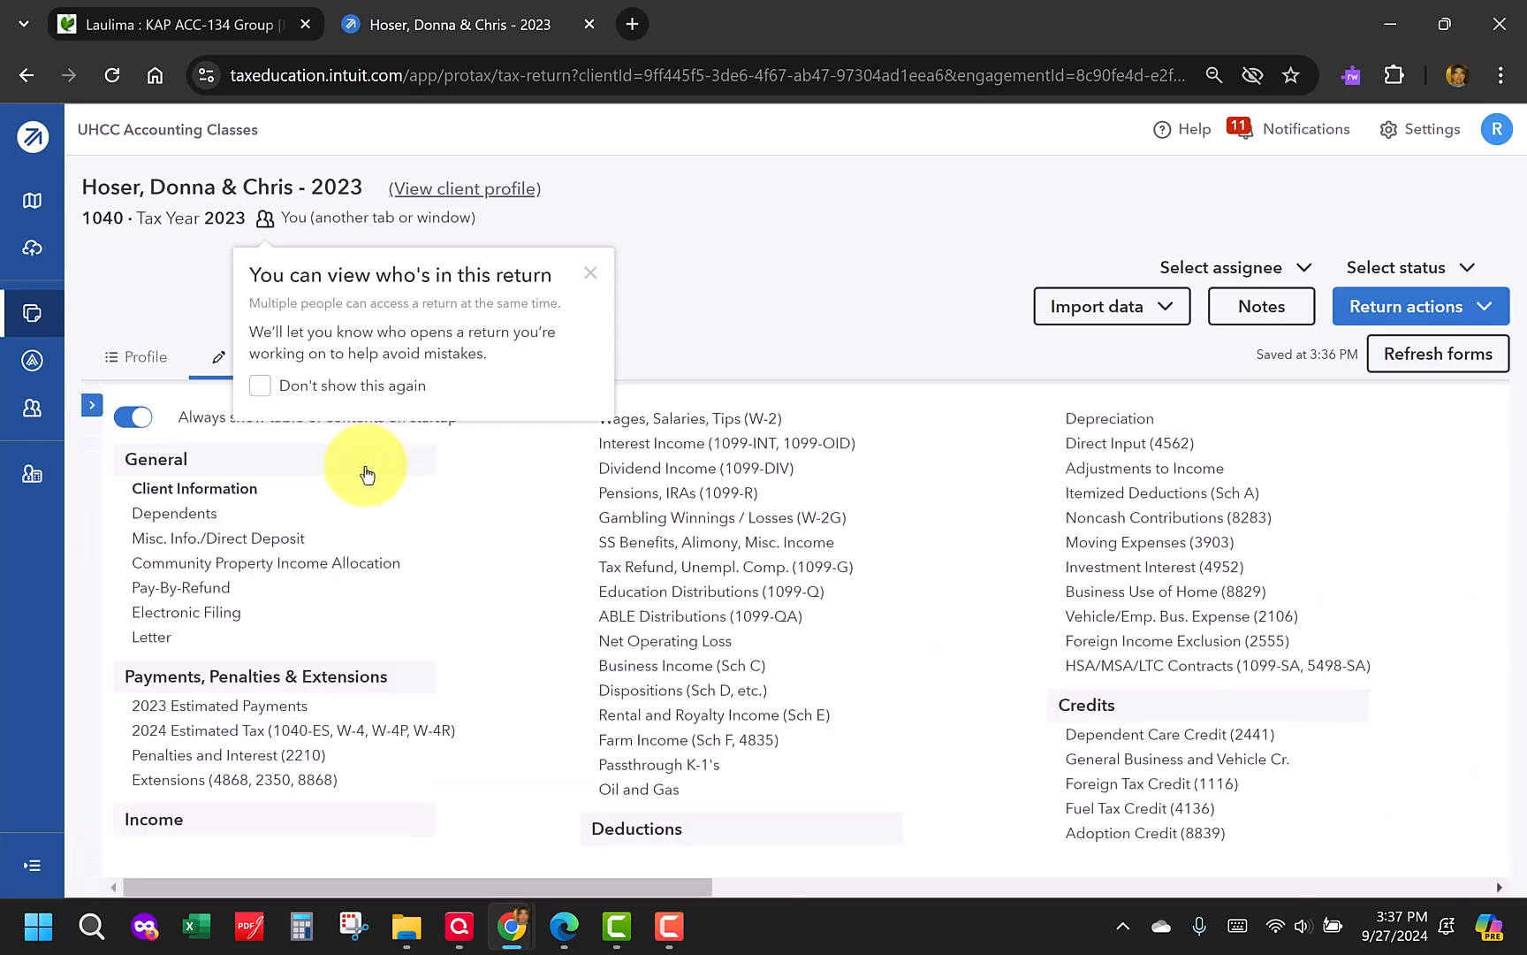
left_click(591, 274)
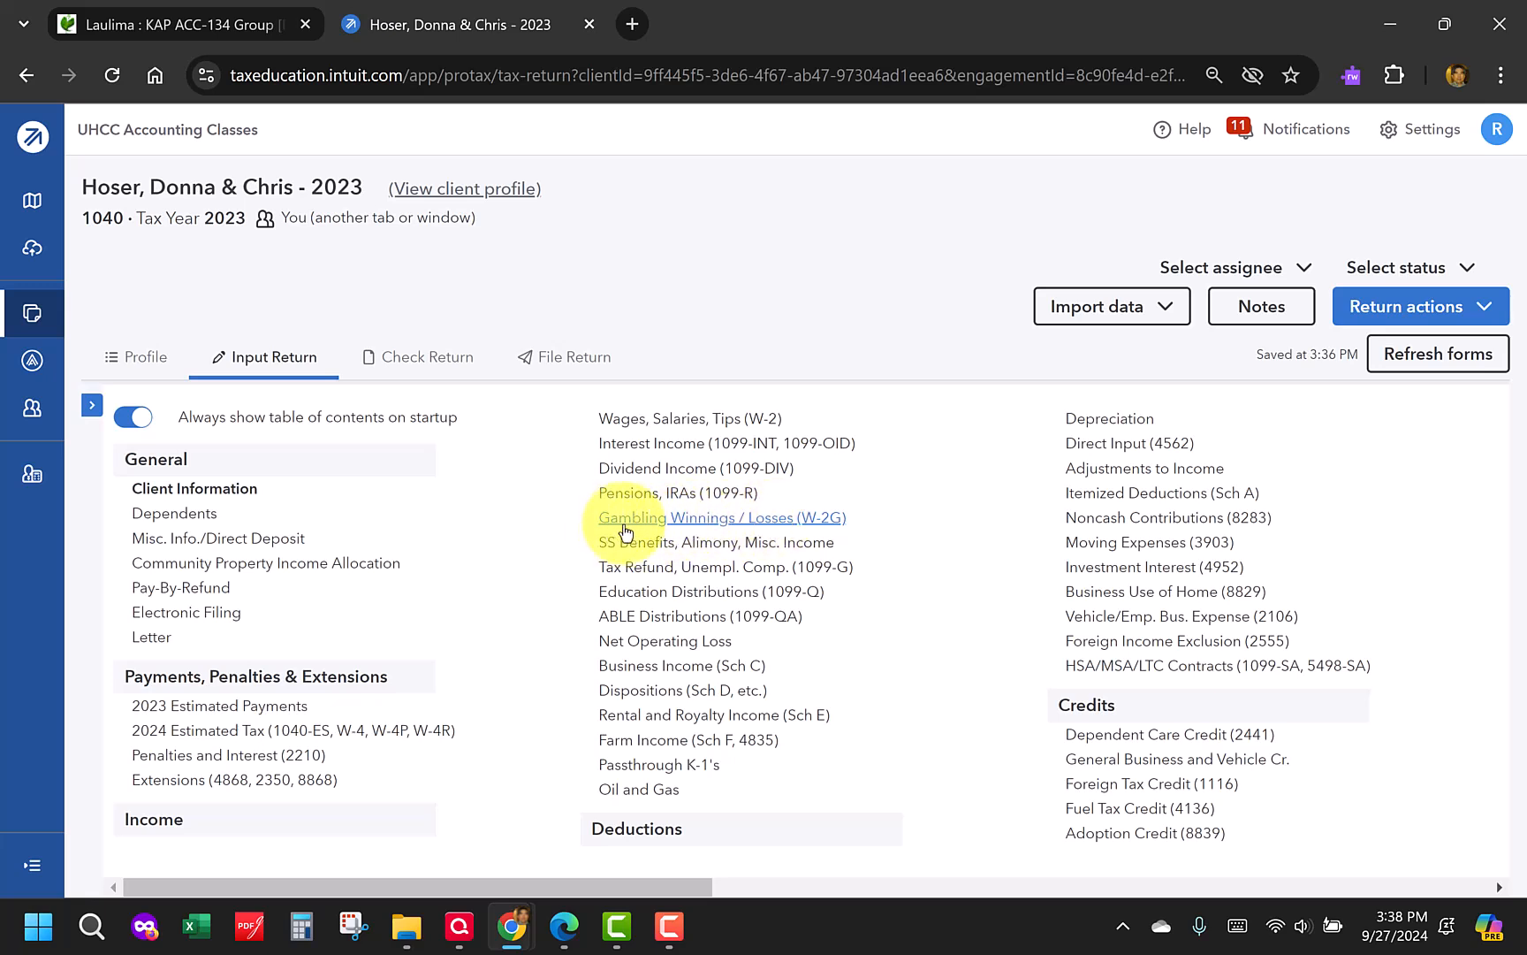
left_click(782, 551)
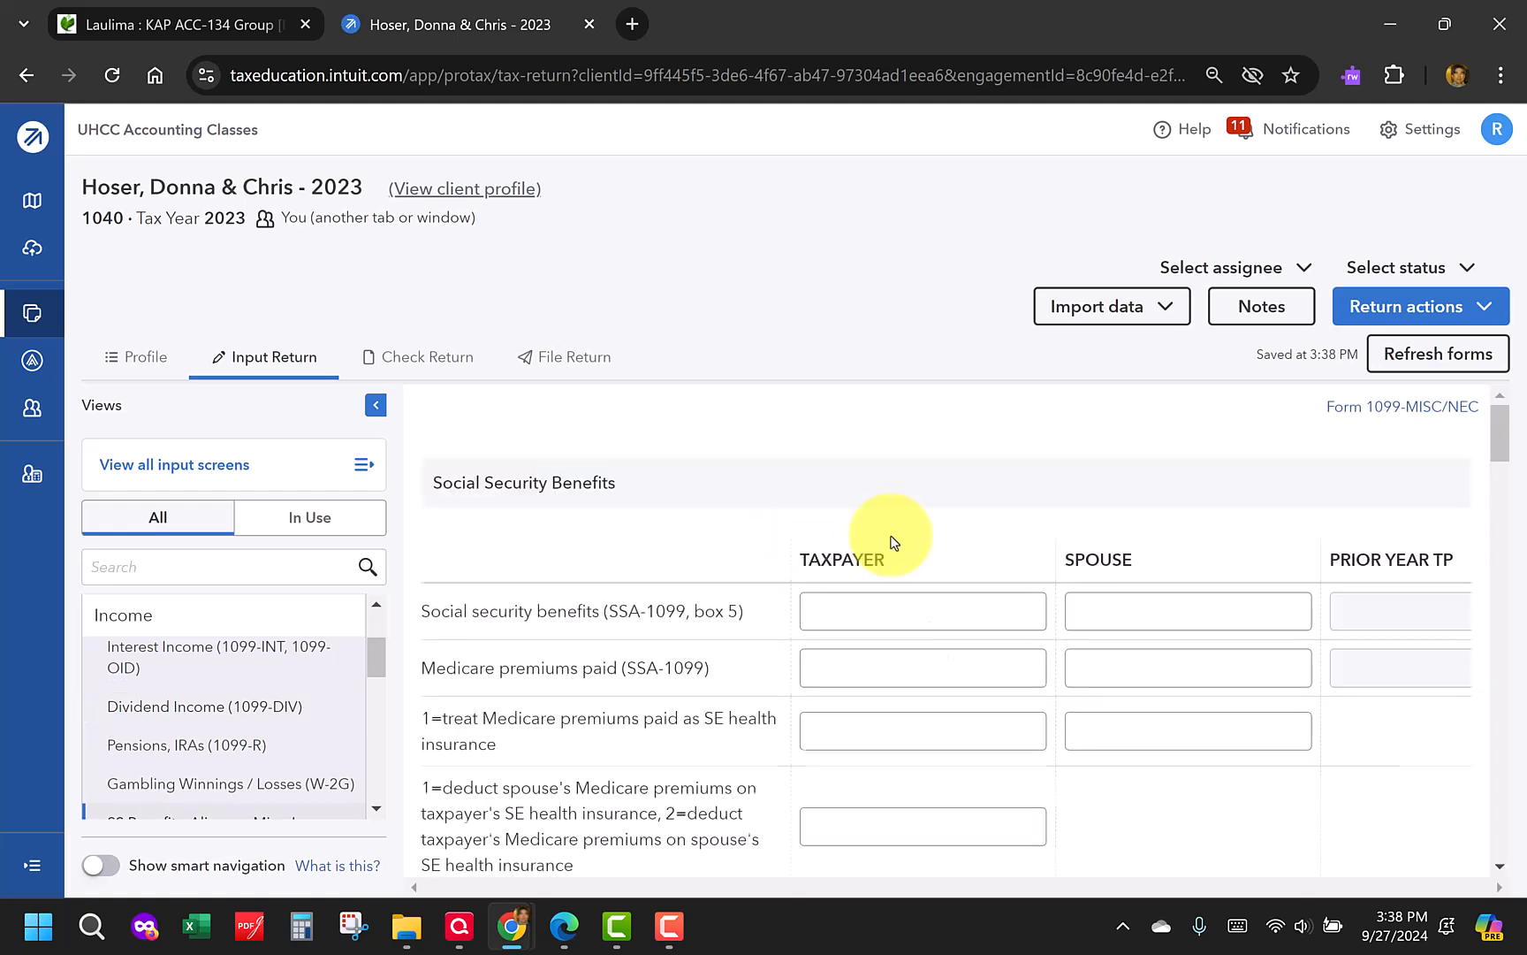
scroll(891, 535, "down", 2)
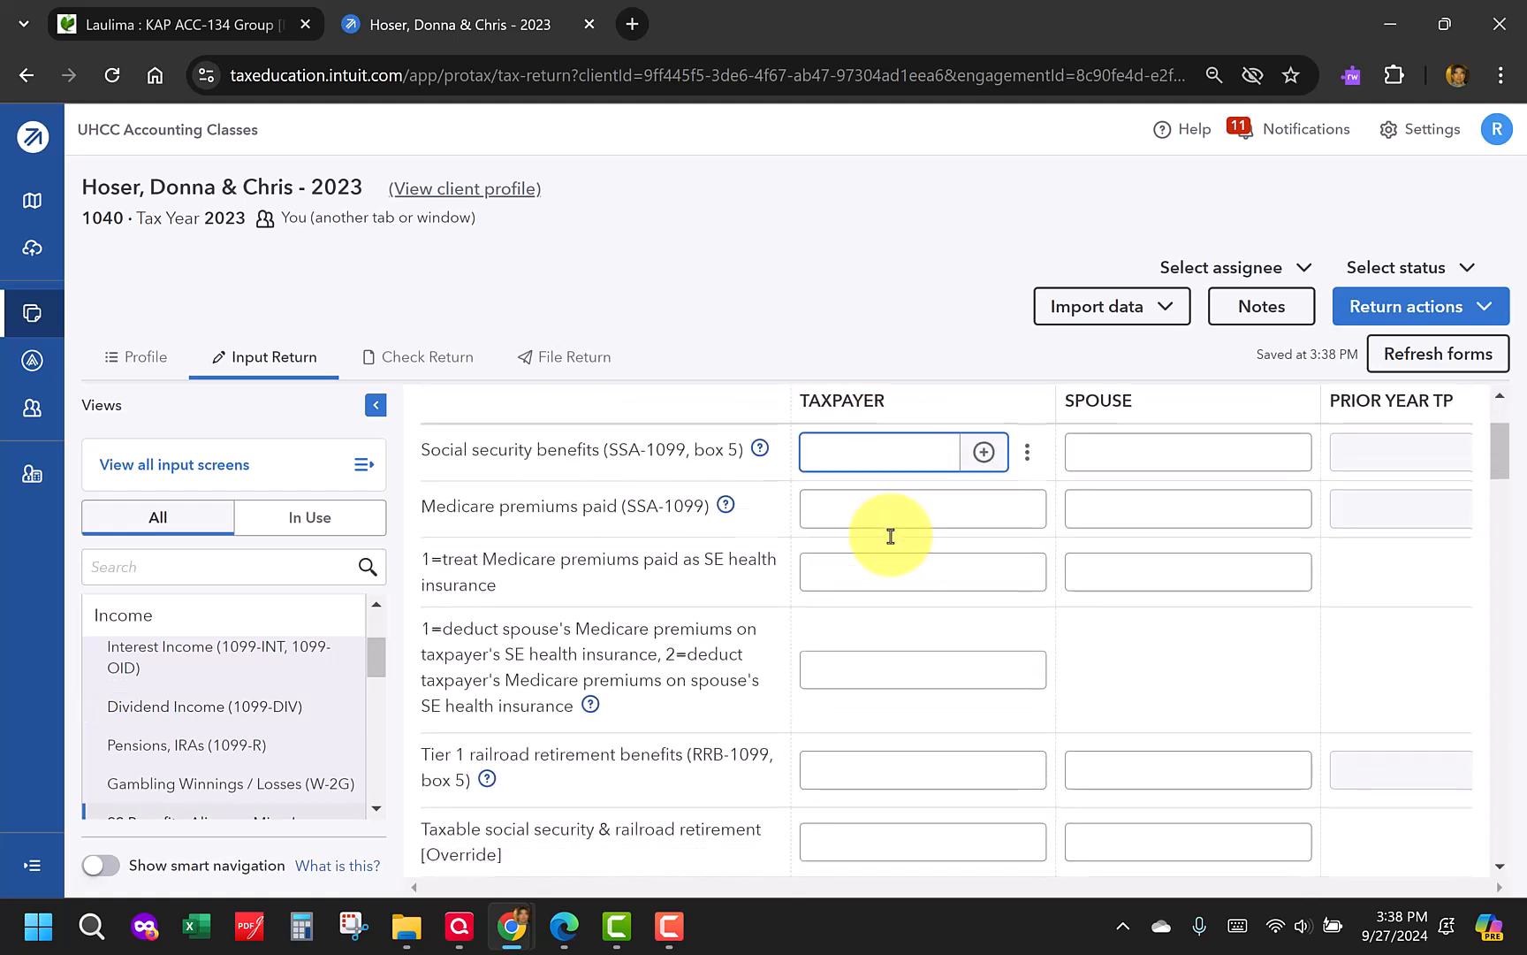
scroll(891, 536, "down", 5)
scroll(892, 541, "down", 4)
scroll(731, 584, "down", 5)
scroll(735, 582, "down", 4)
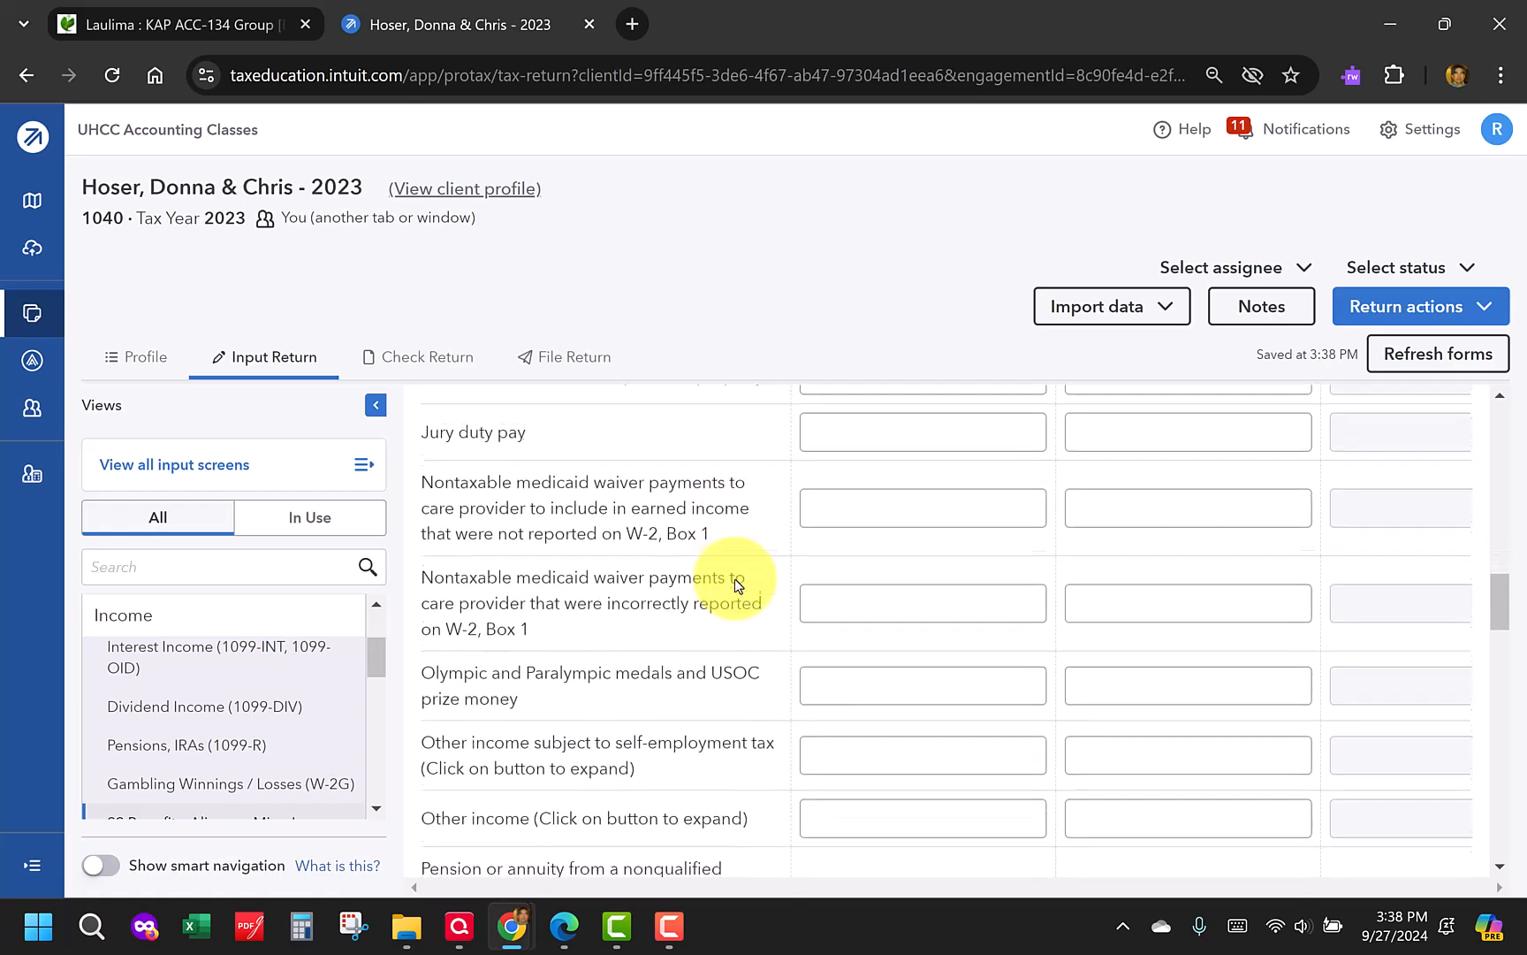
scroll(735, 578, "down", 3)
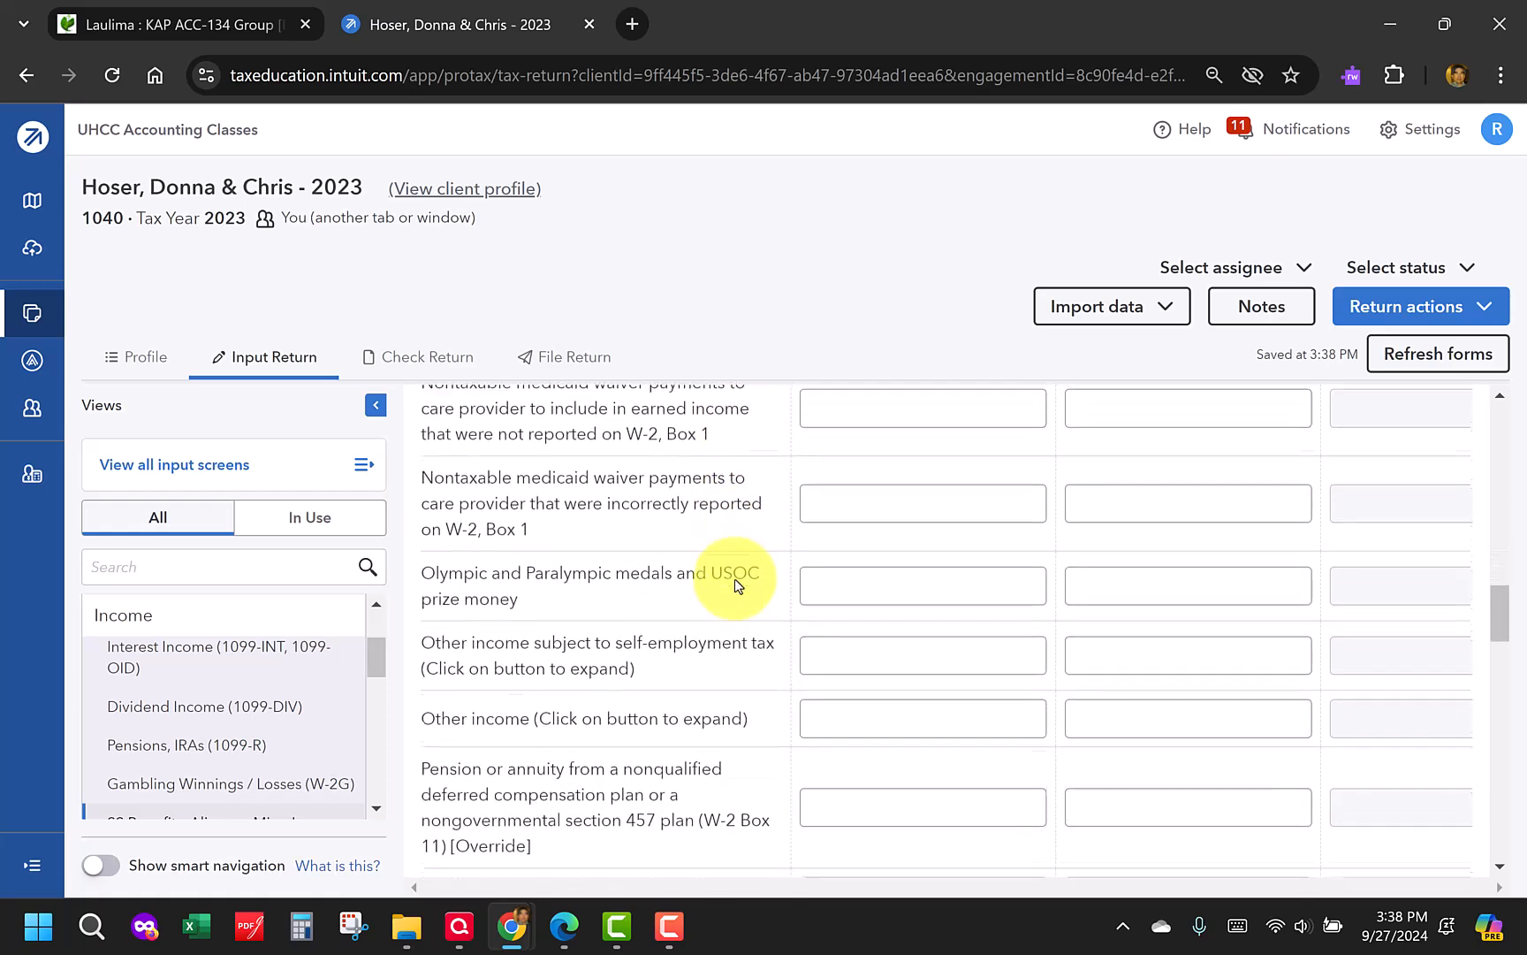
scroll(735, 577, "down", 1)
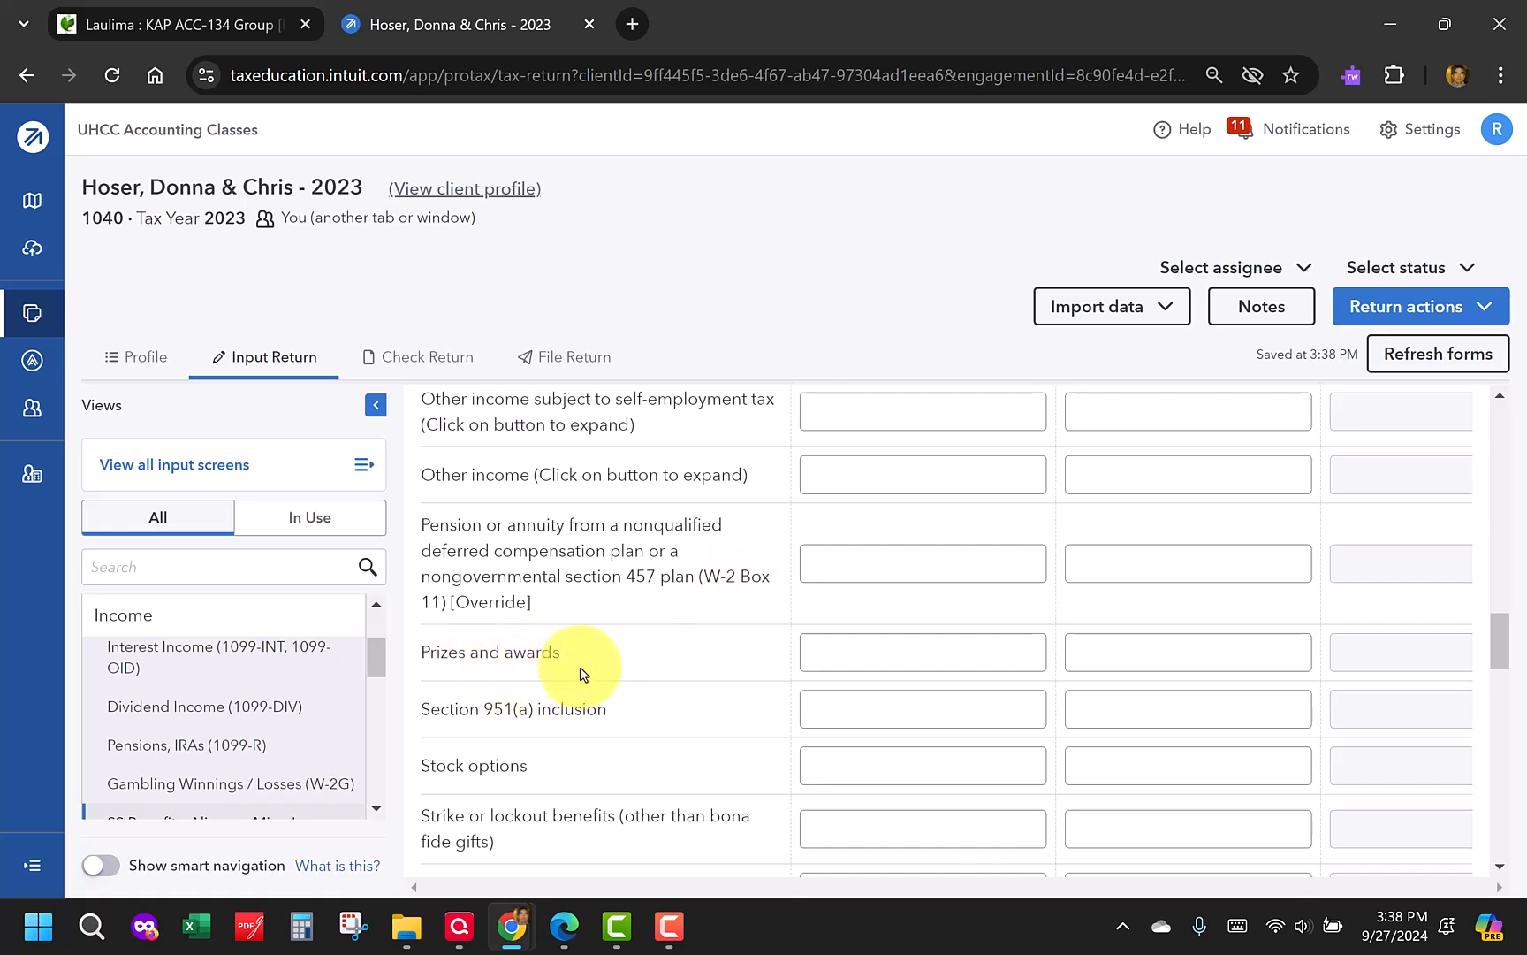
left_click(855, 654)
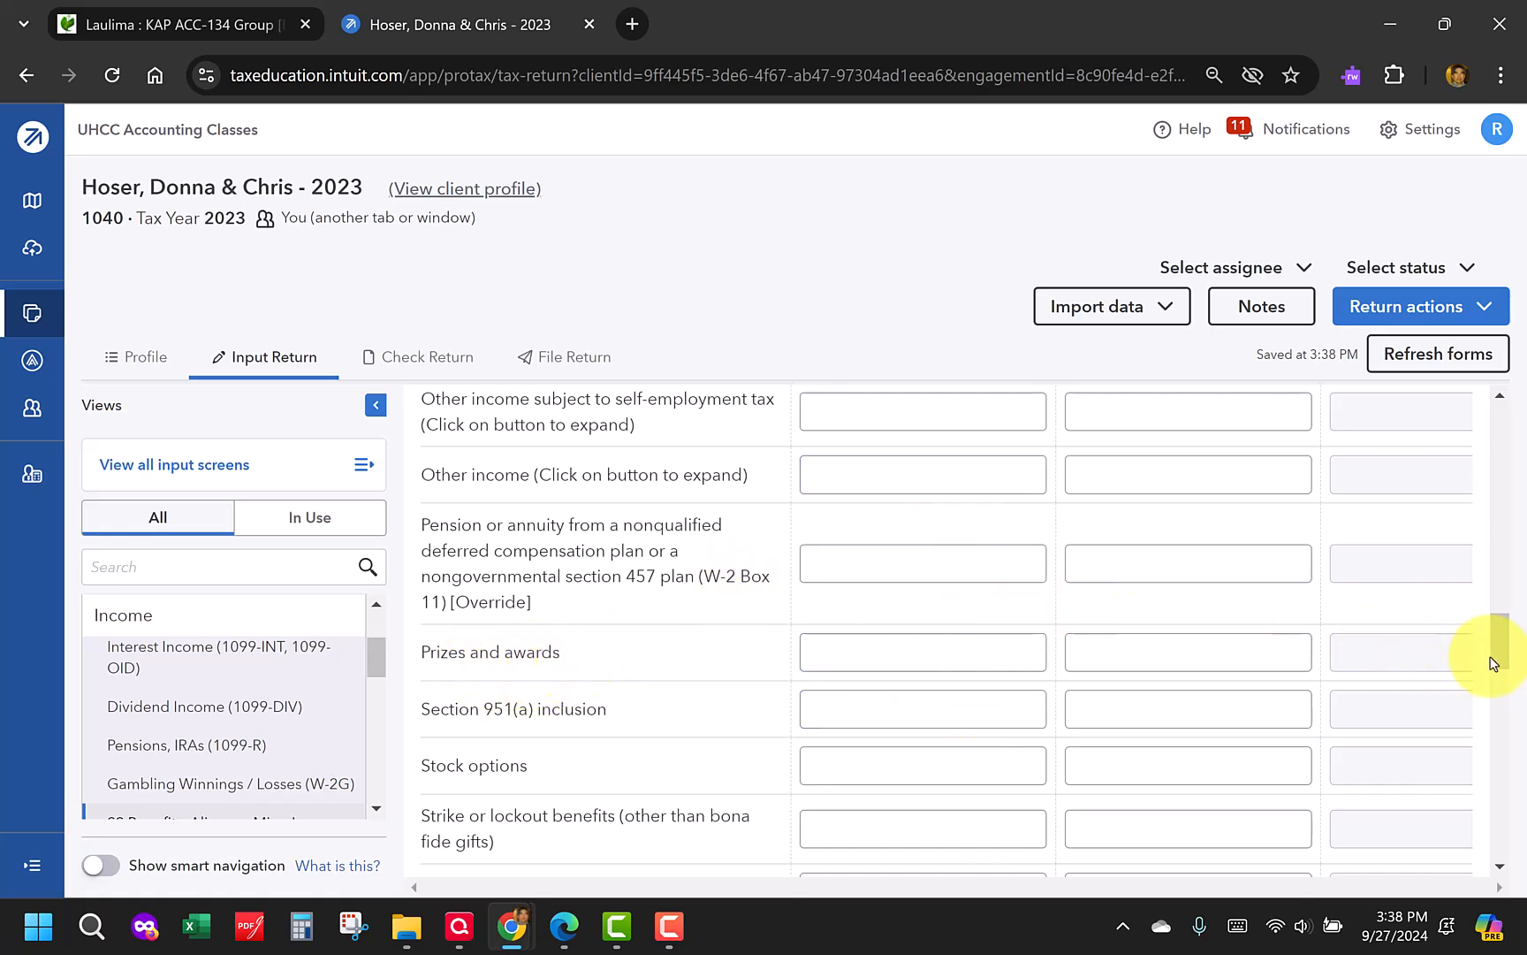
scroll(1503, 645, "up", 1)
left_click_drag(1506, 648, 1500, 448)
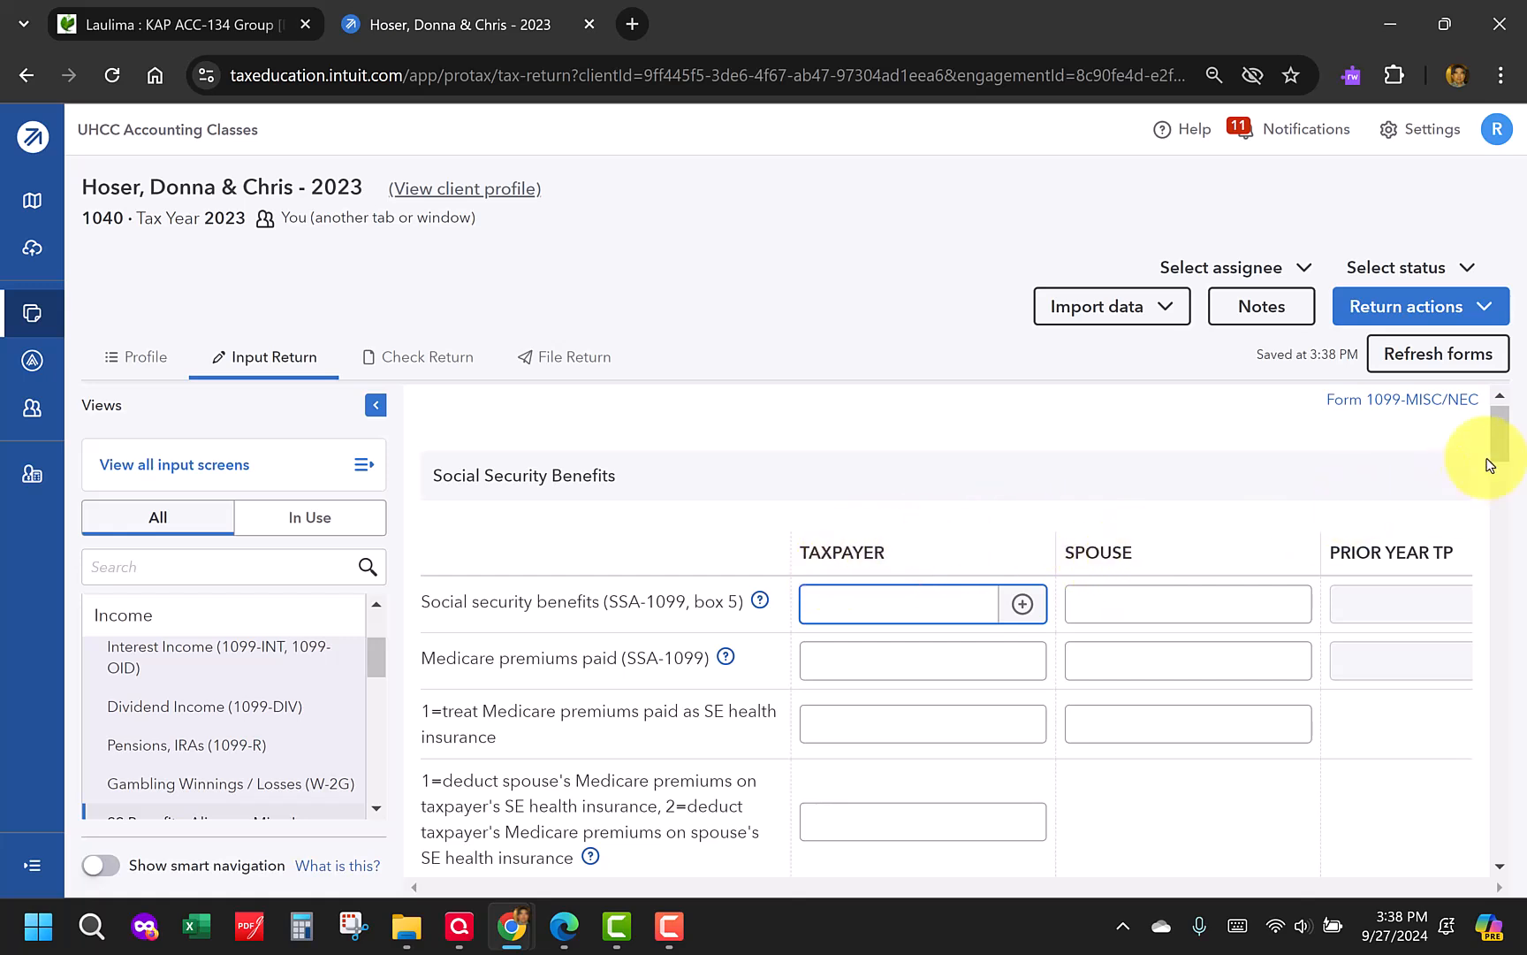
left_click_drag(1500, 453, 1473, 655)
Enter 10,000 in the spouse's Prizes and awards field and bring up its detail dialog
left_click(1231, 761)
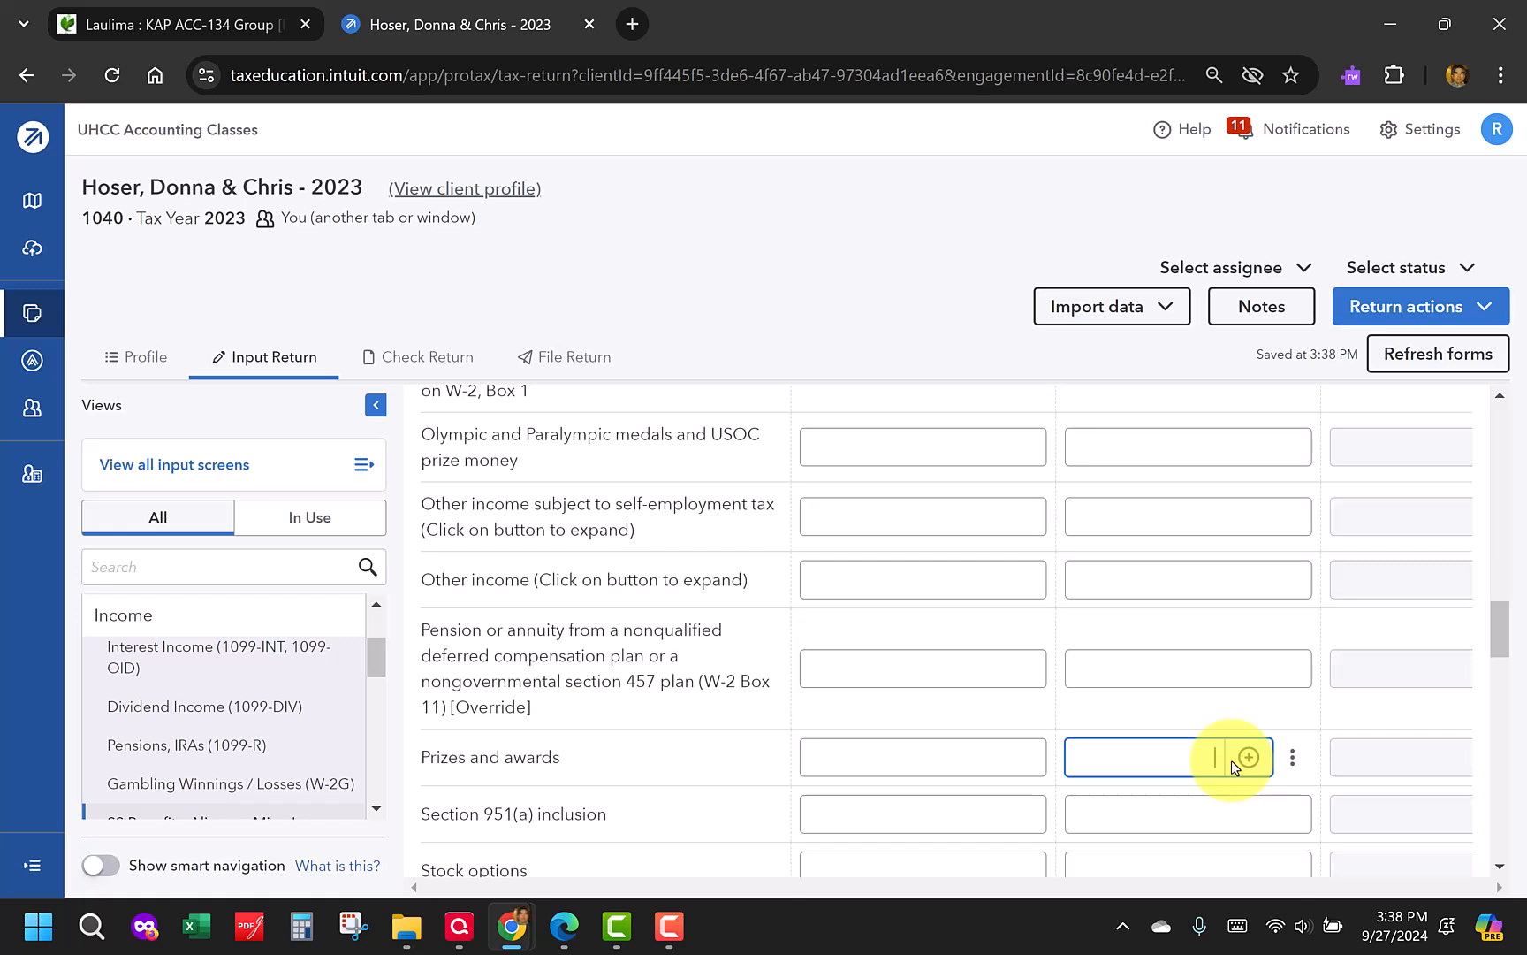
type("100000")
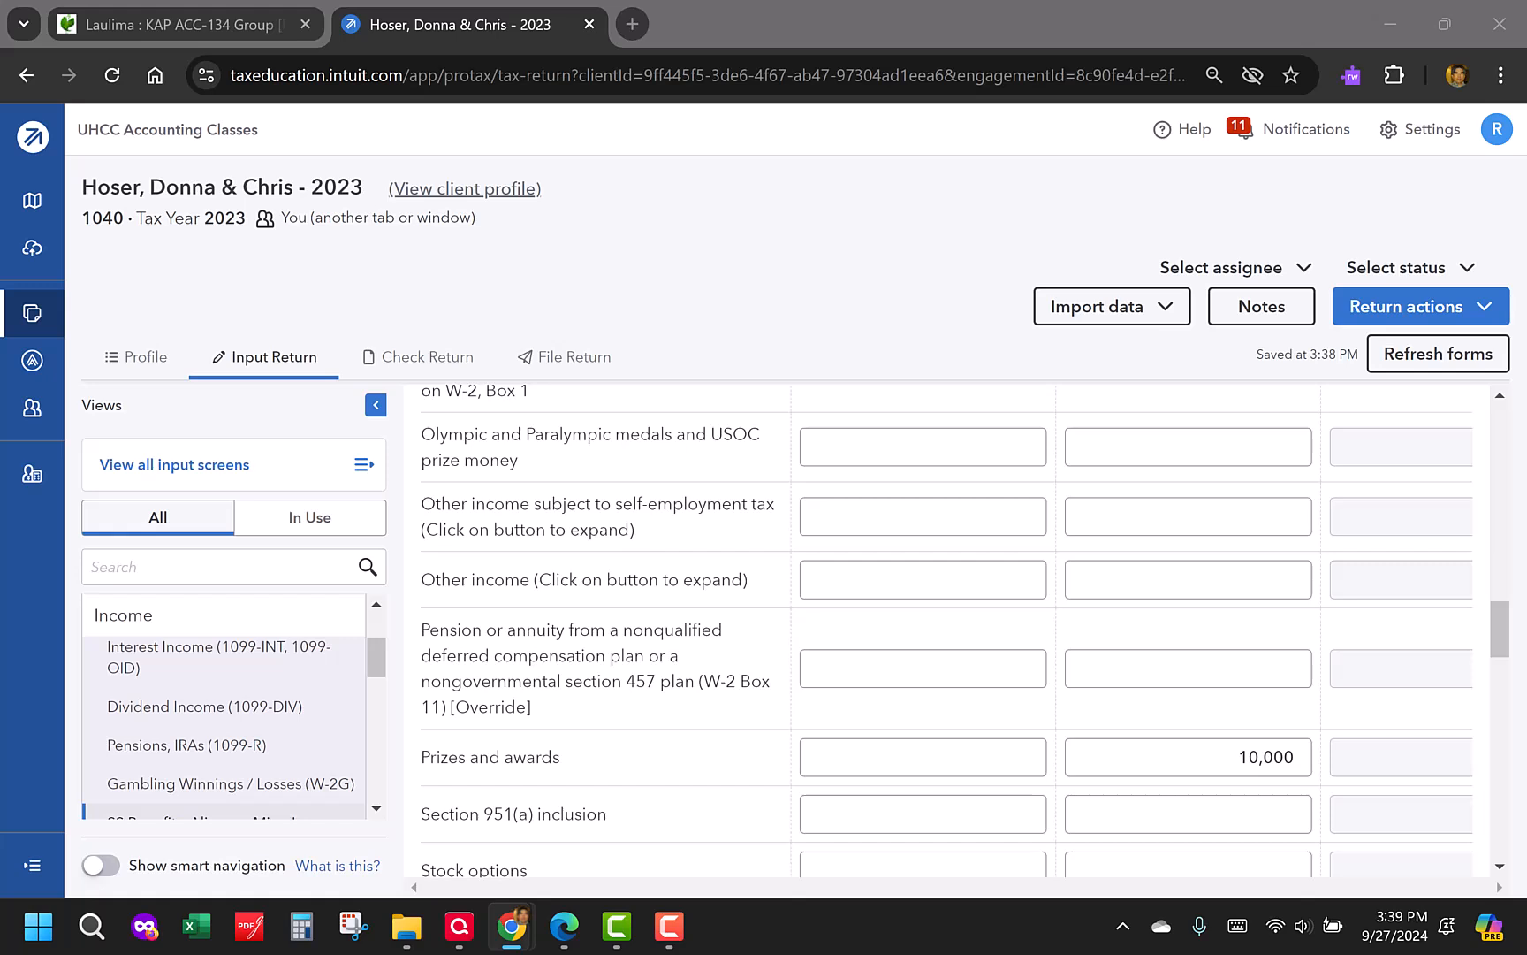
mouse_move(1288, 766)
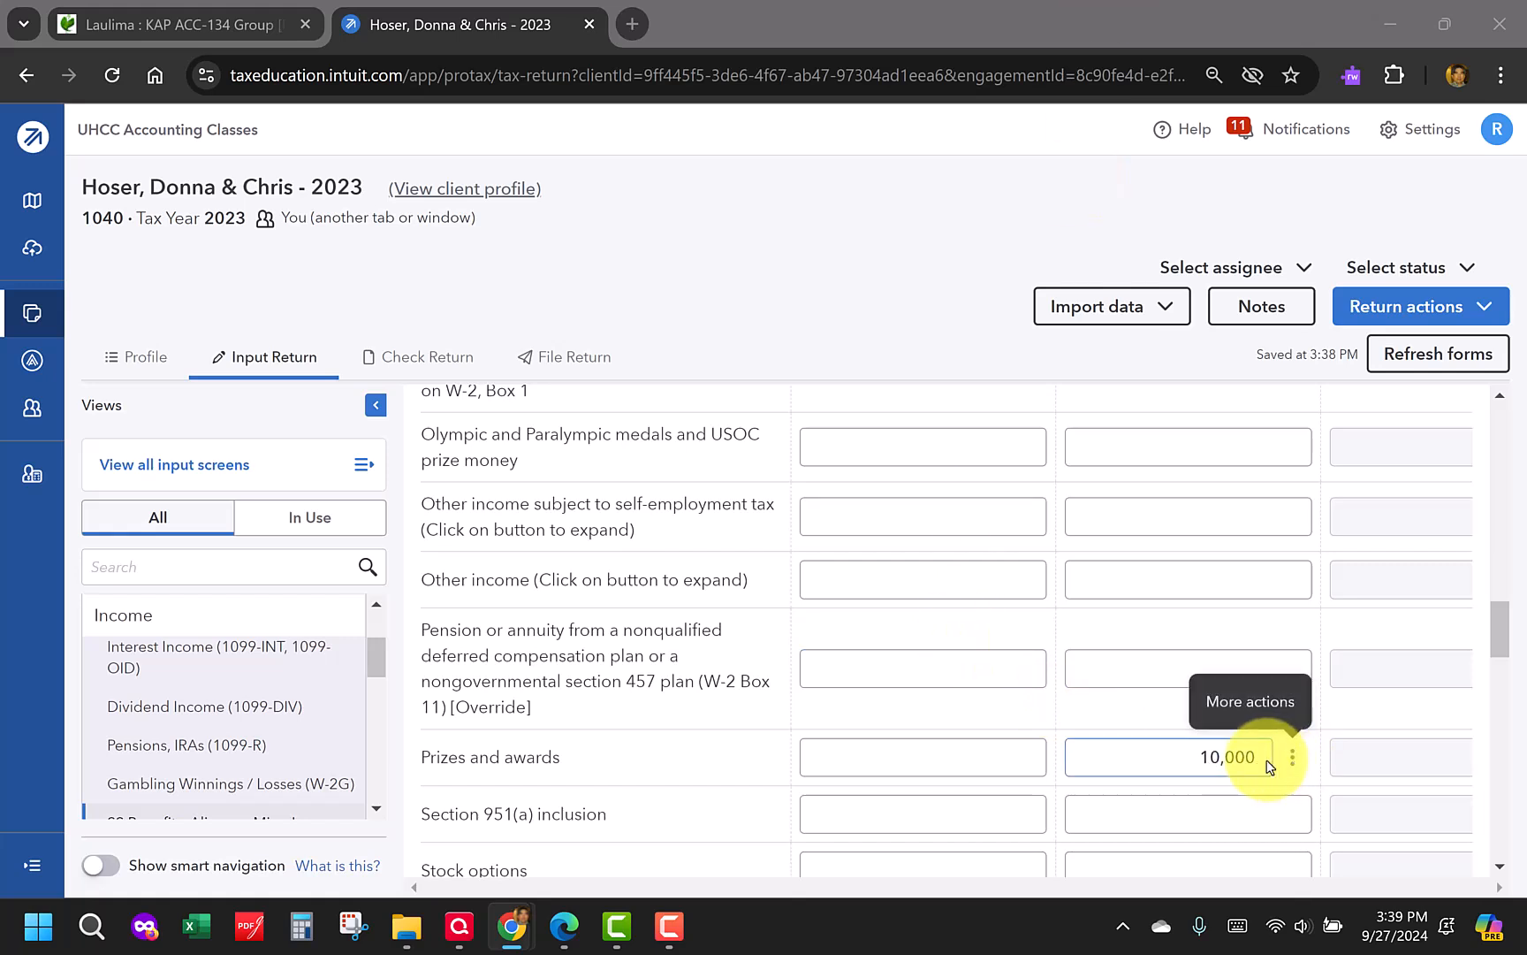
left_click(1265, 762)
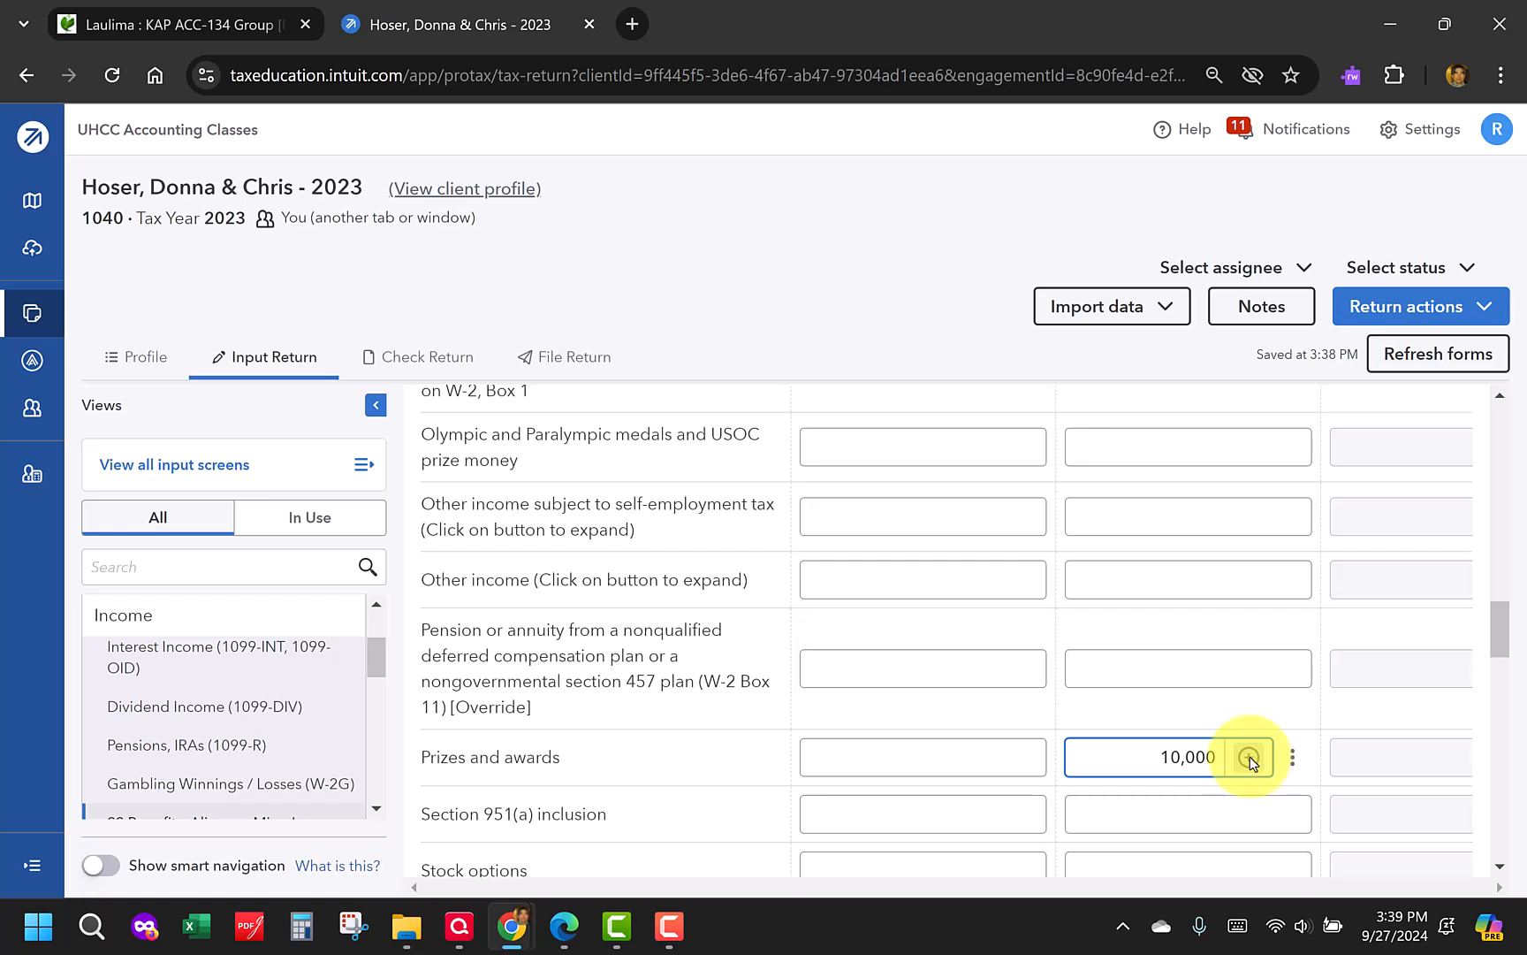
left_click(1246, 762)
Describe the 10,000 prize line as 'Compositors Expanse Residence' and save the details
left_click(1248, 760)
left_click(487, 390)
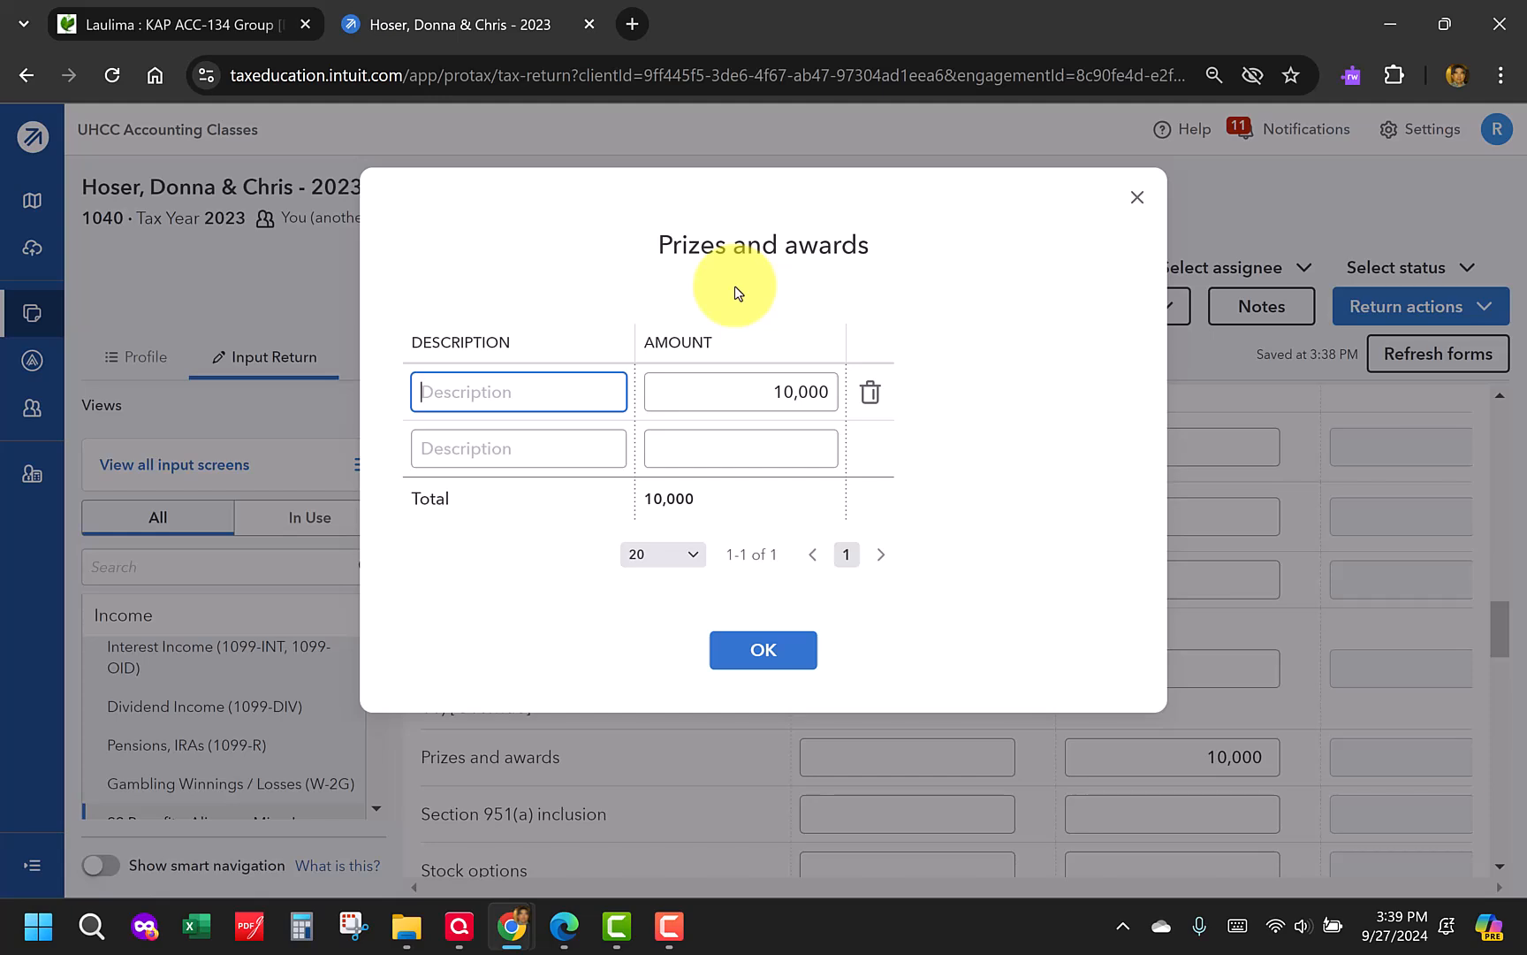
type("tors Expan")
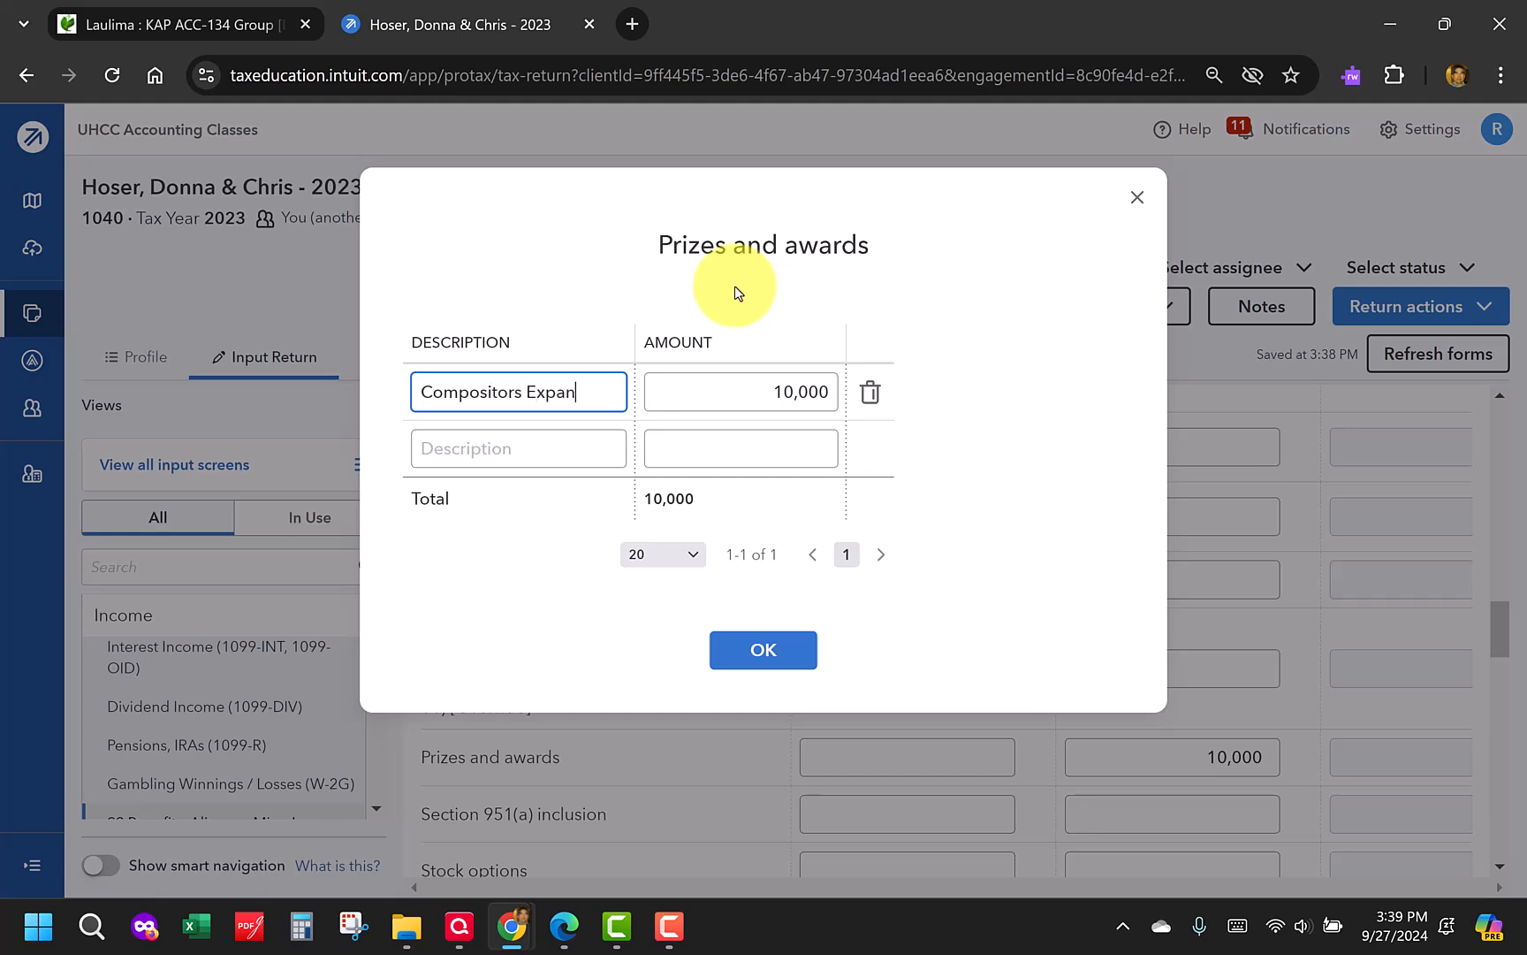
type("se Residence")
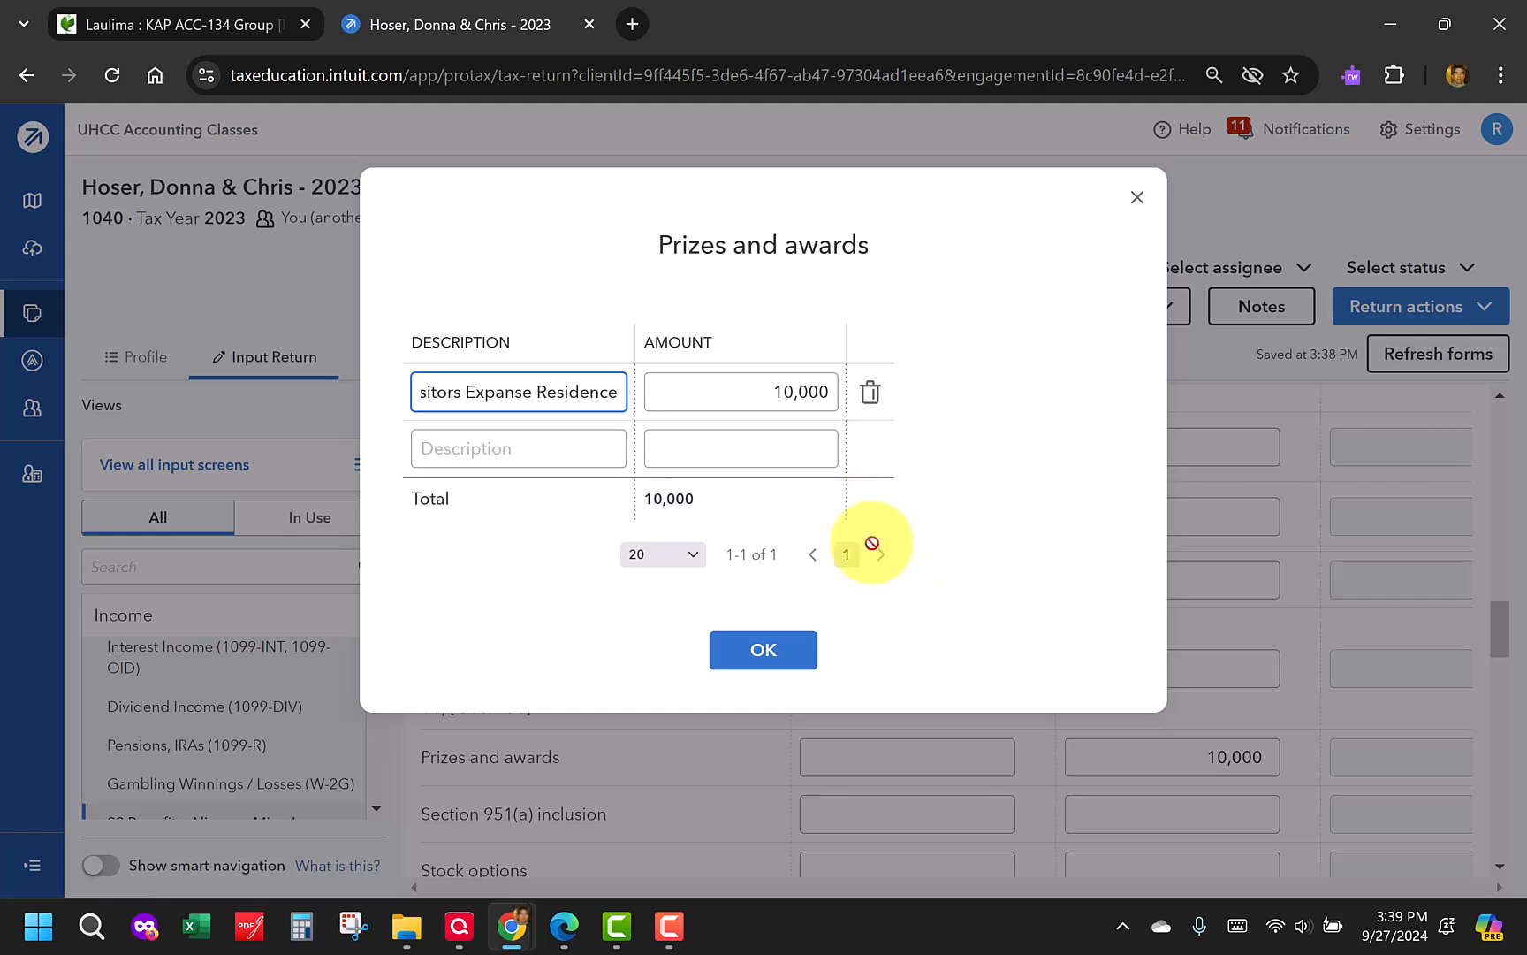
left_click(762, 656)
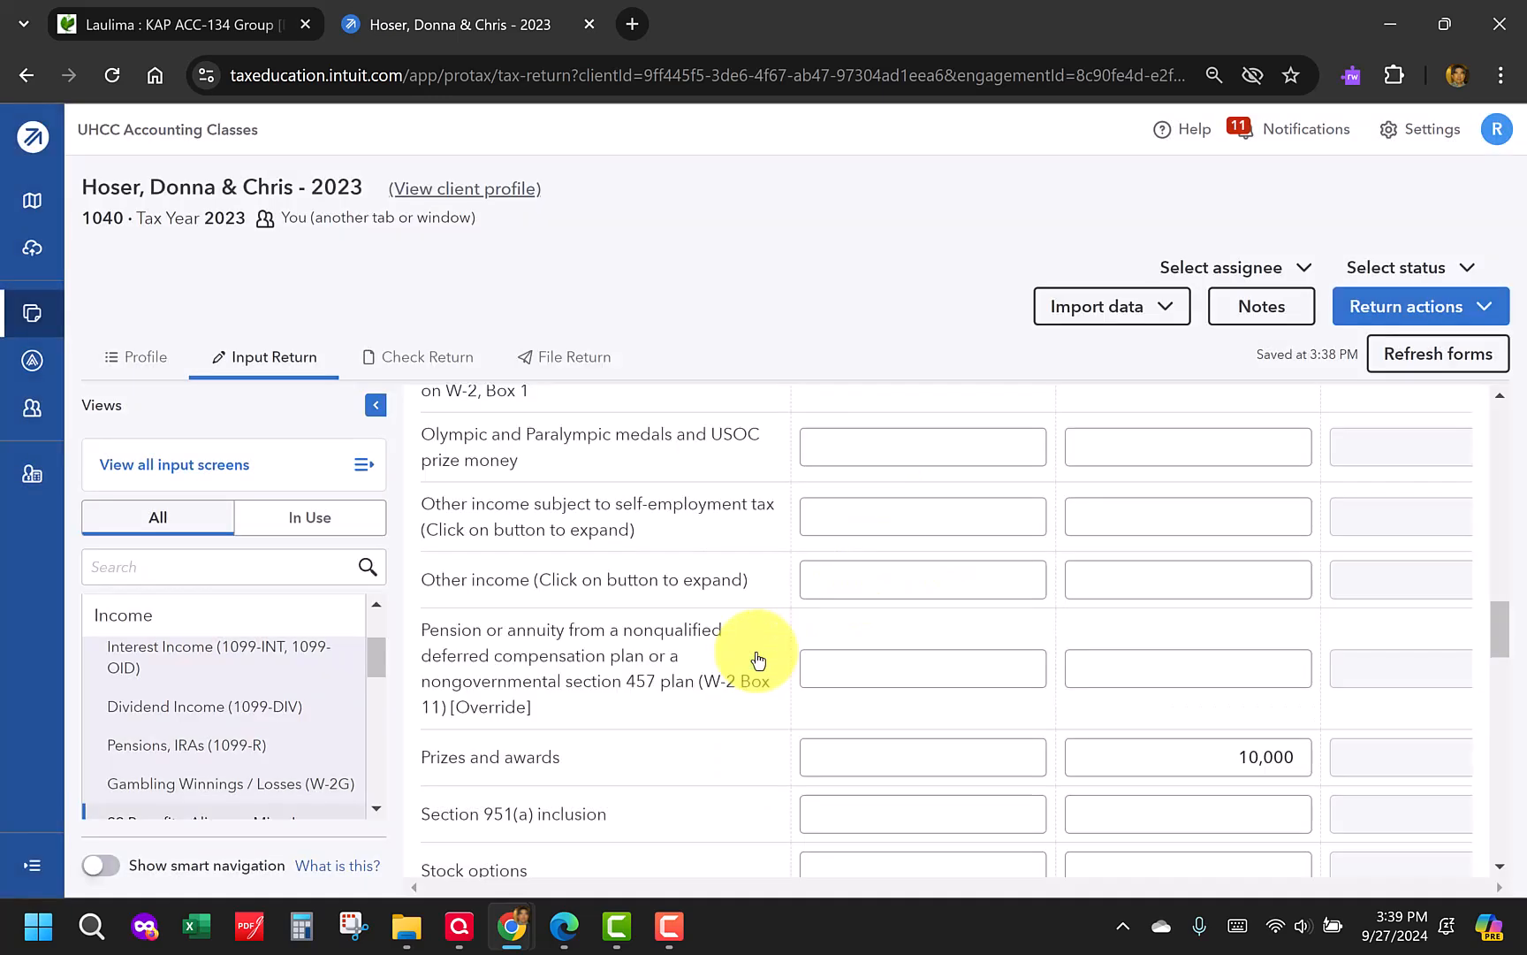
Recheck and confirm the prize detail amount, then bring the 1040 preview onto the screen
left_click(1246, 760)
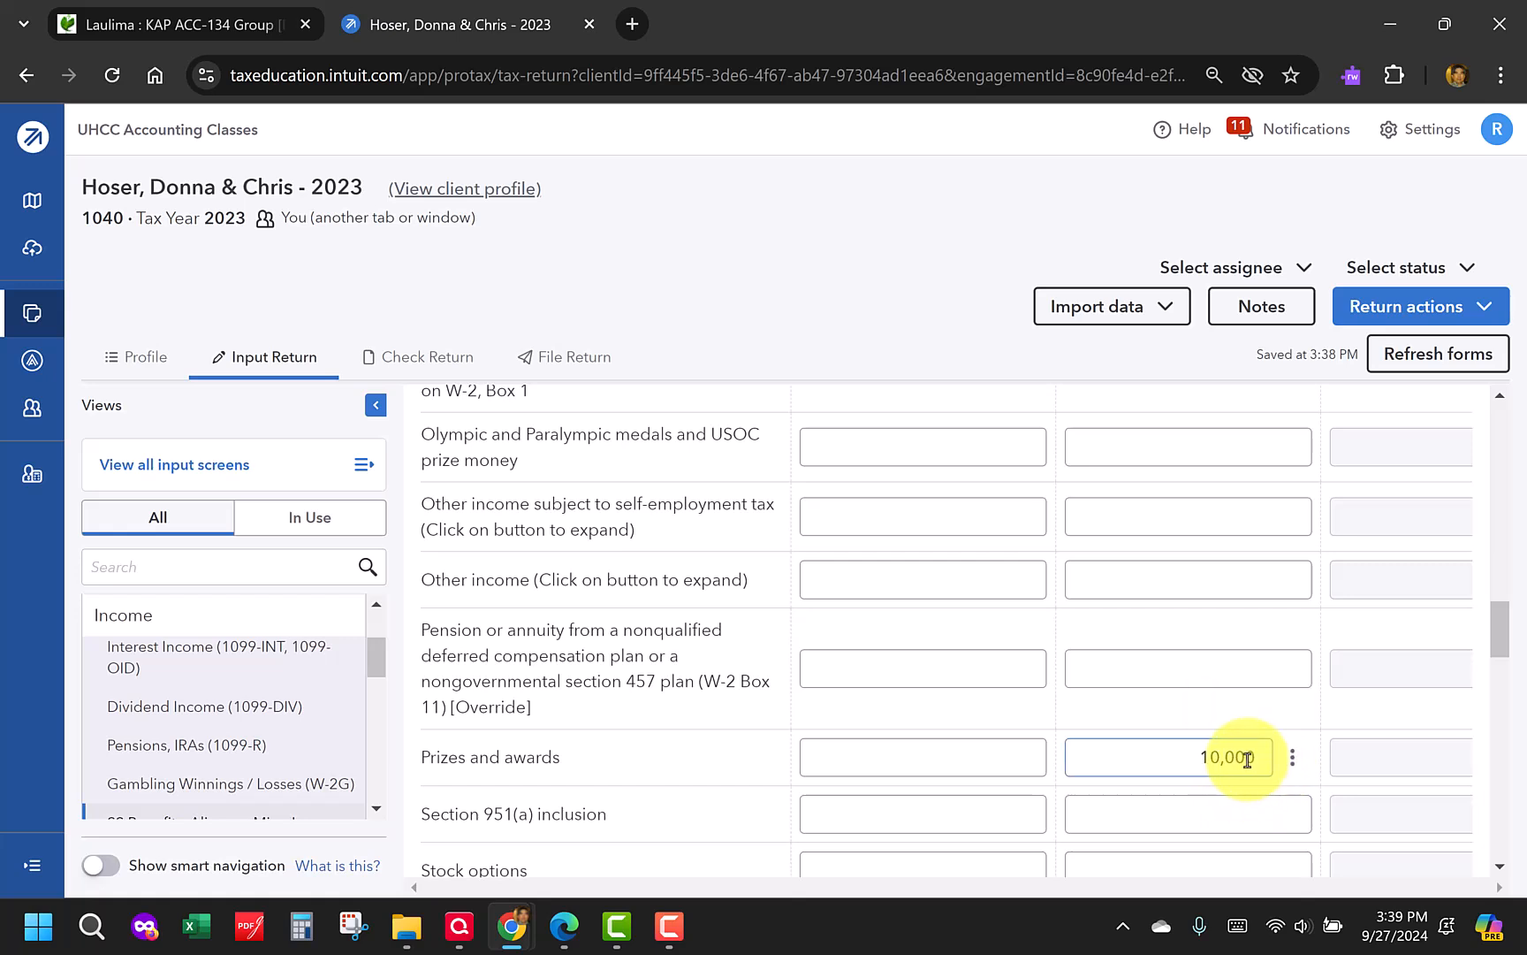
left_click(1254, 760)
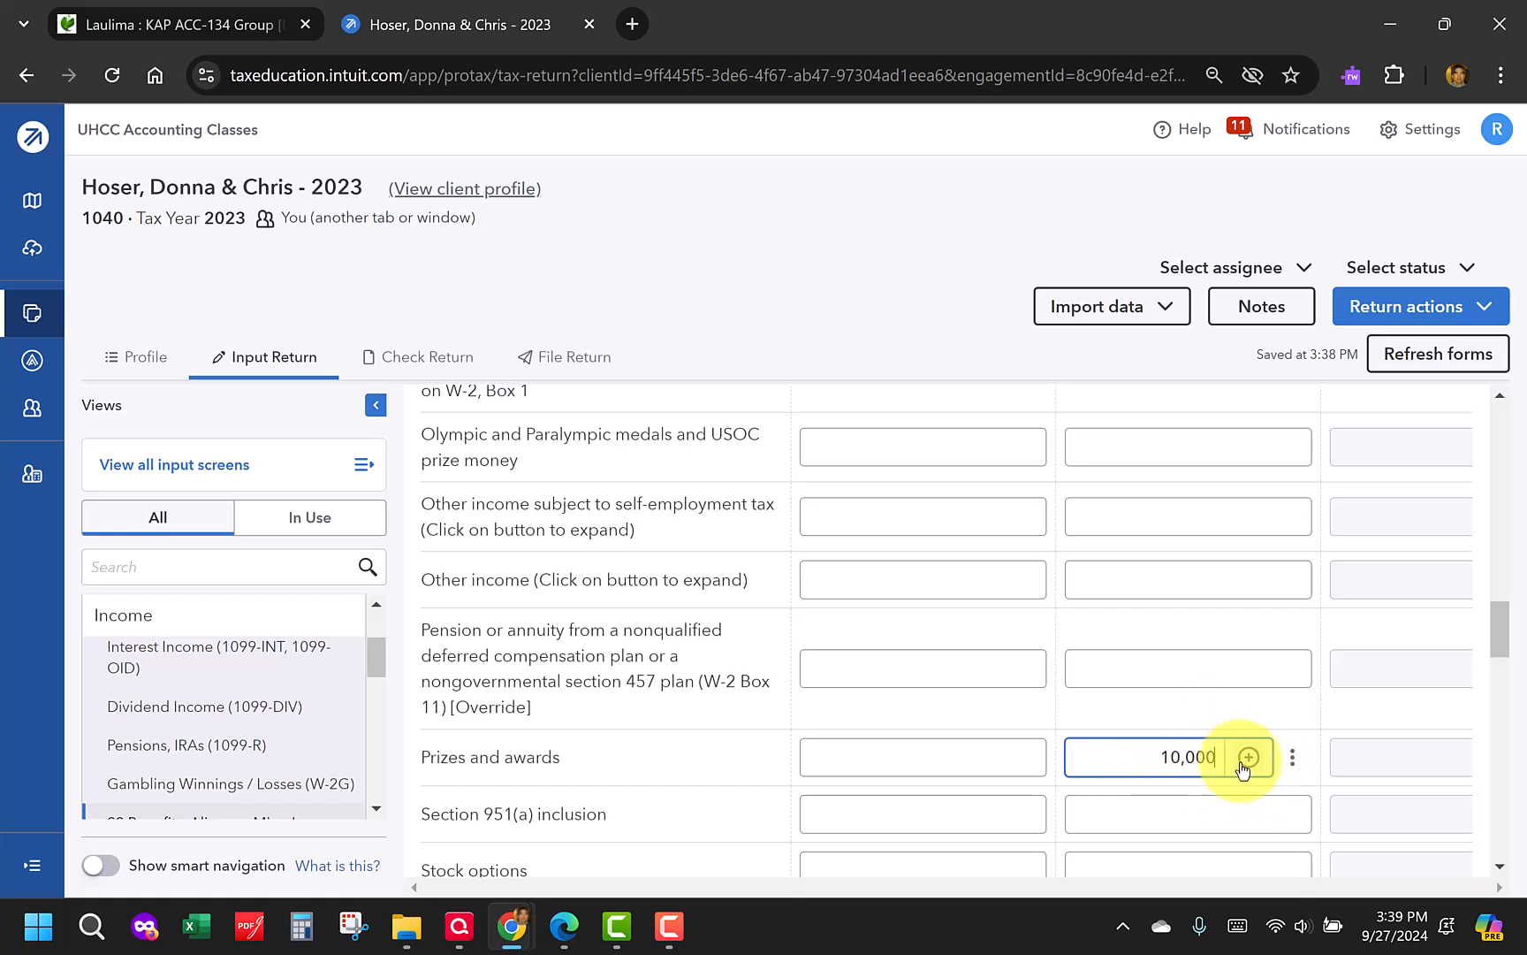
left_click(1247, 758)
left_click(779, 398)
left_click(764, 654)
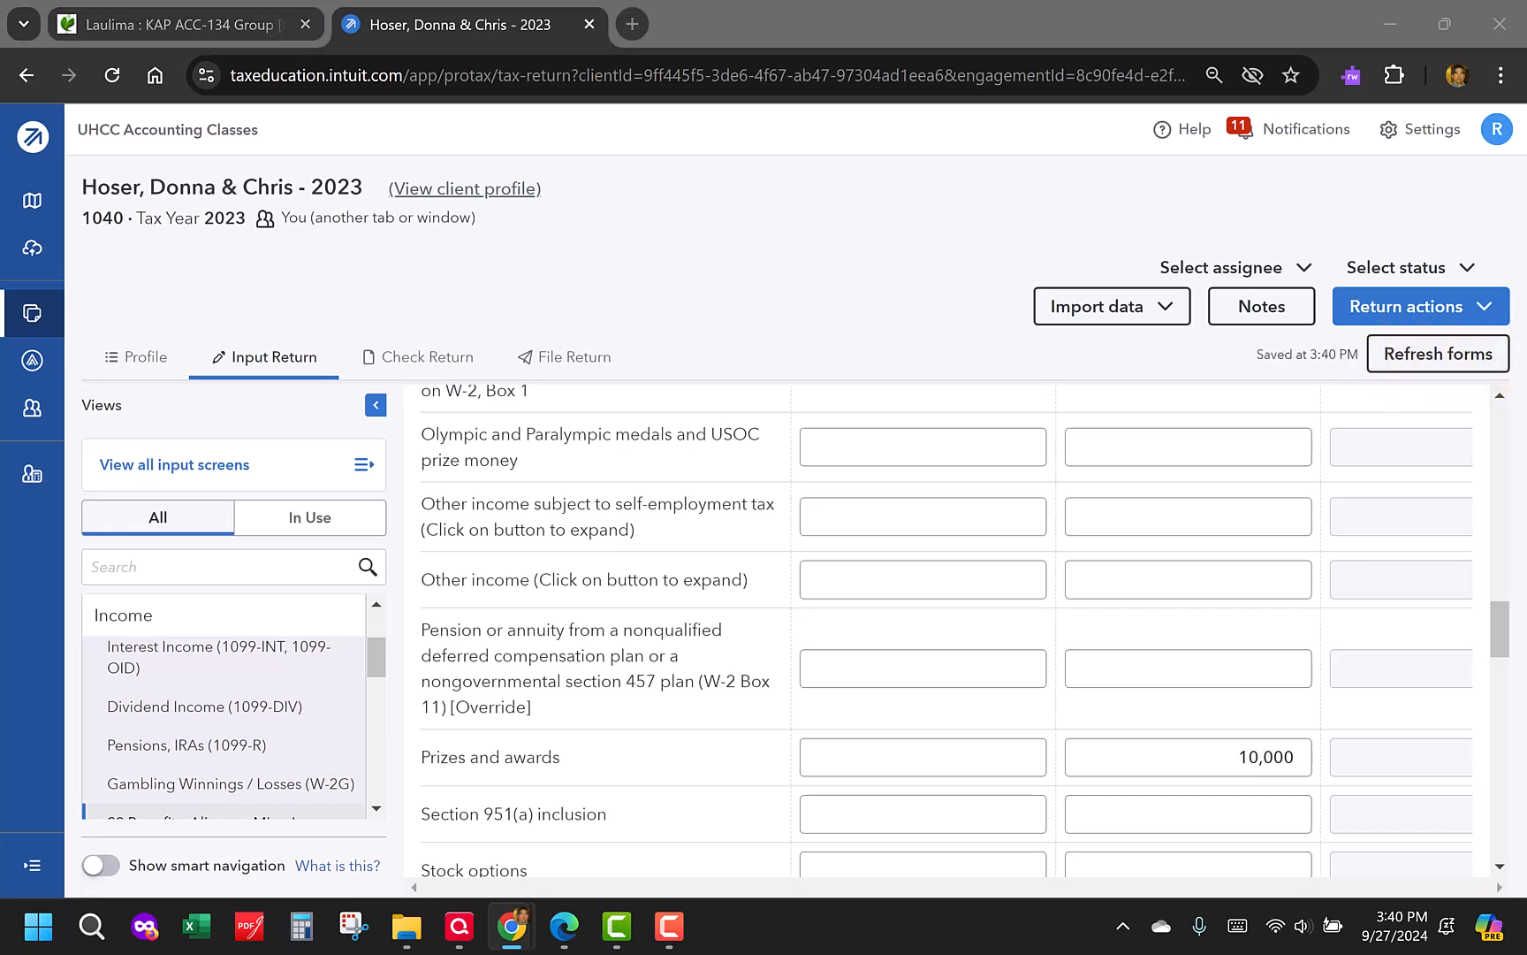
left_click_drag(1526, 221, 731, 124)
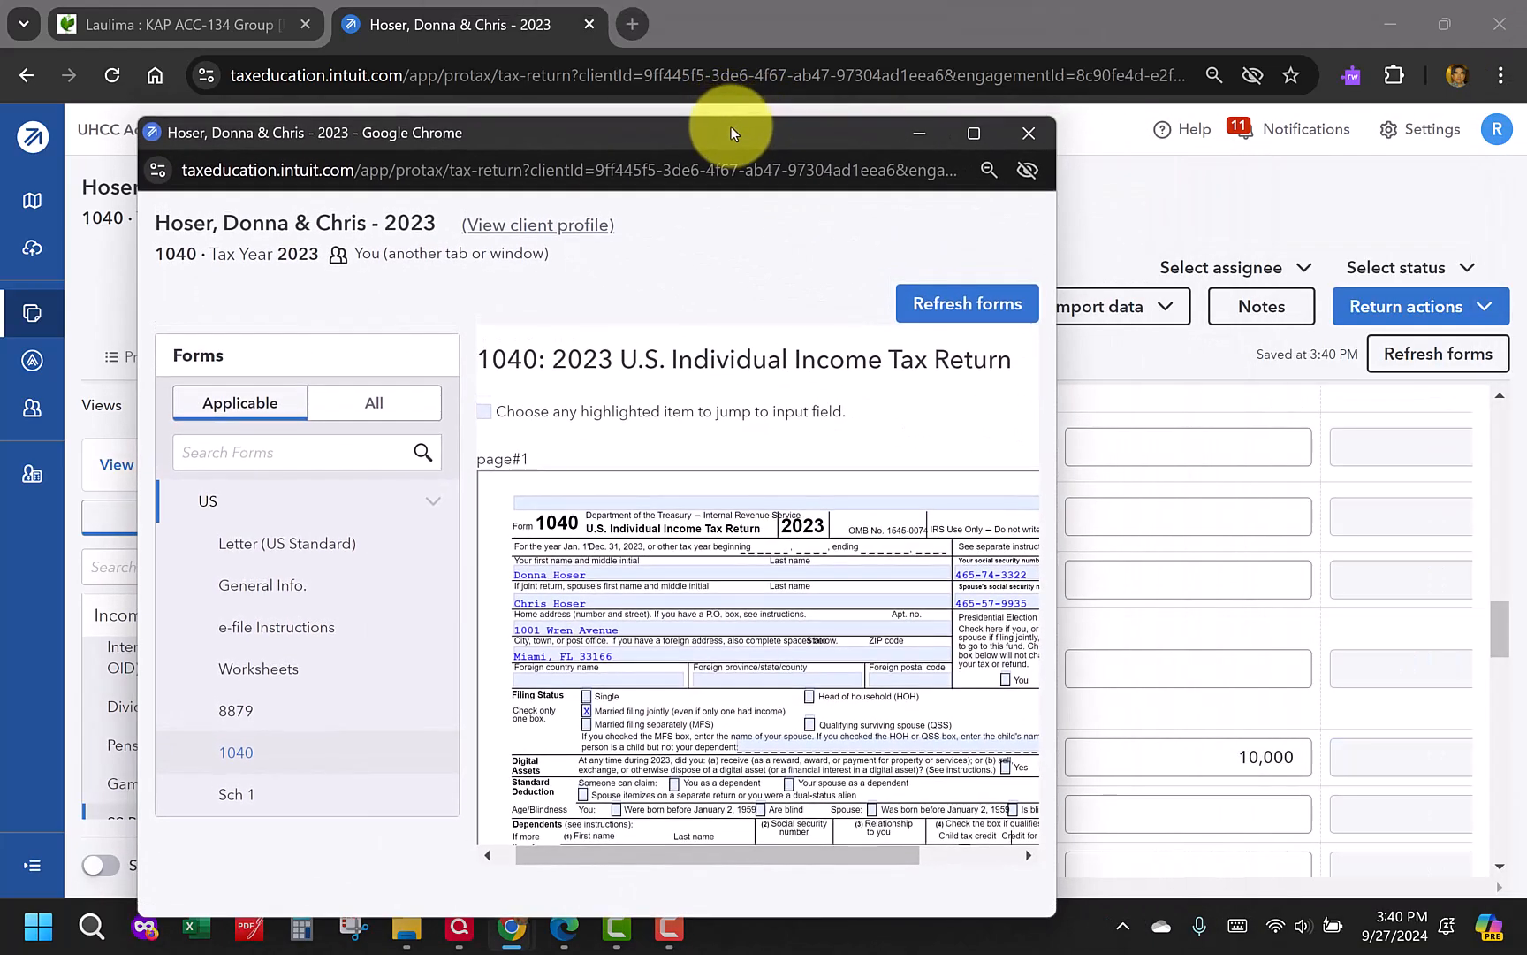
Maximize the 1040 preview and review page 1: 66,383 total income, 38,683 taxable income
double_click(729, 133)
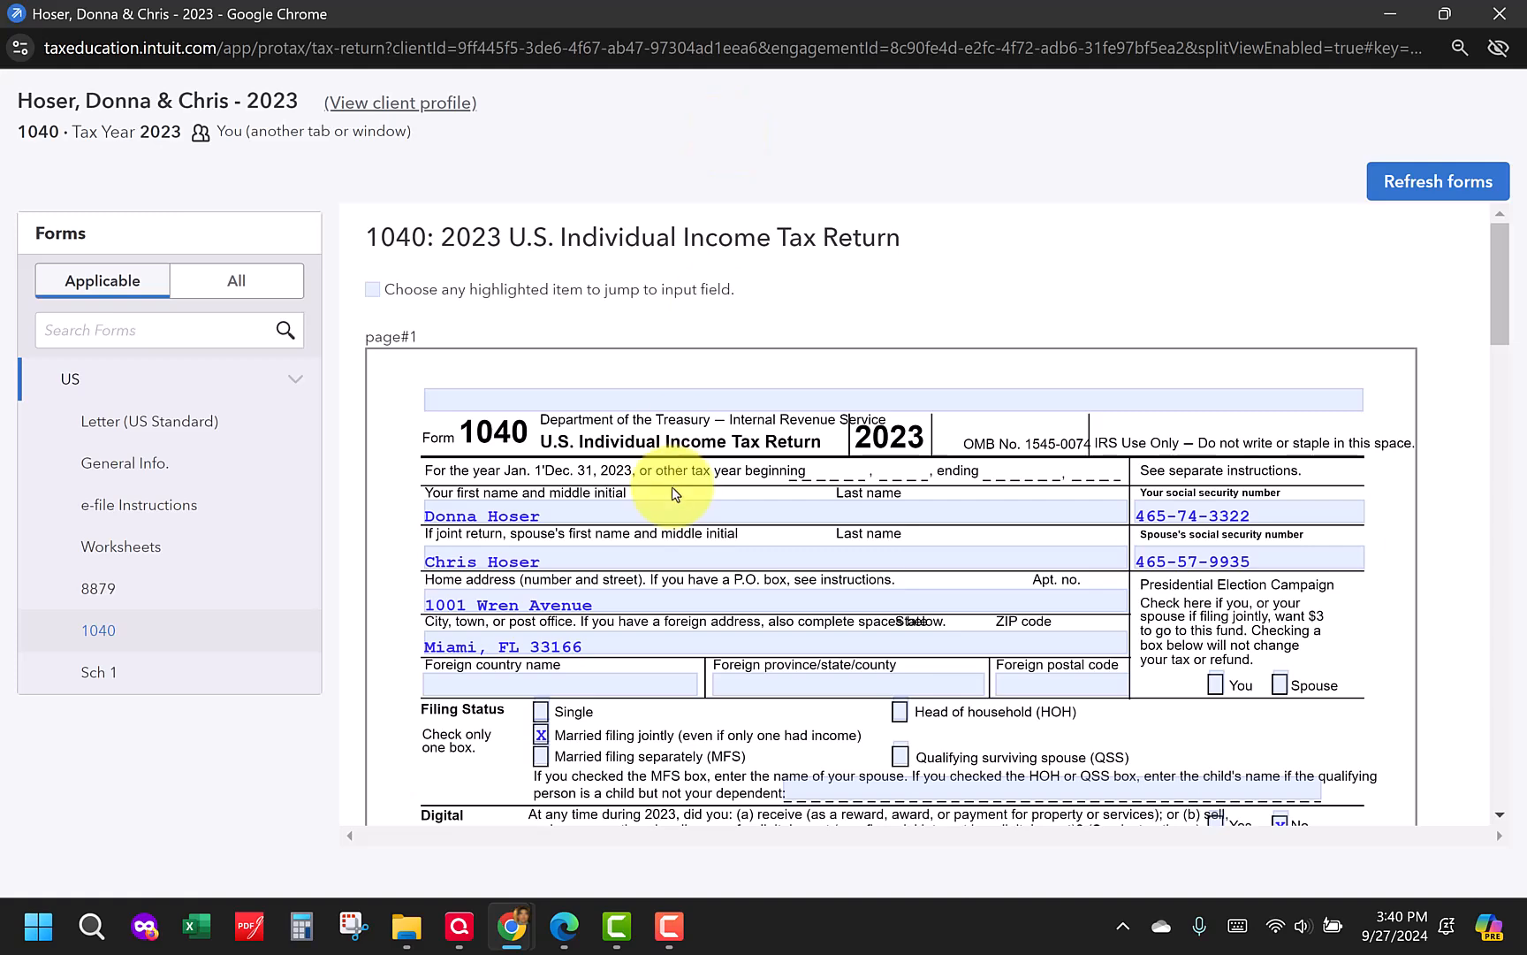
scroll(719, 477, "down", 1)
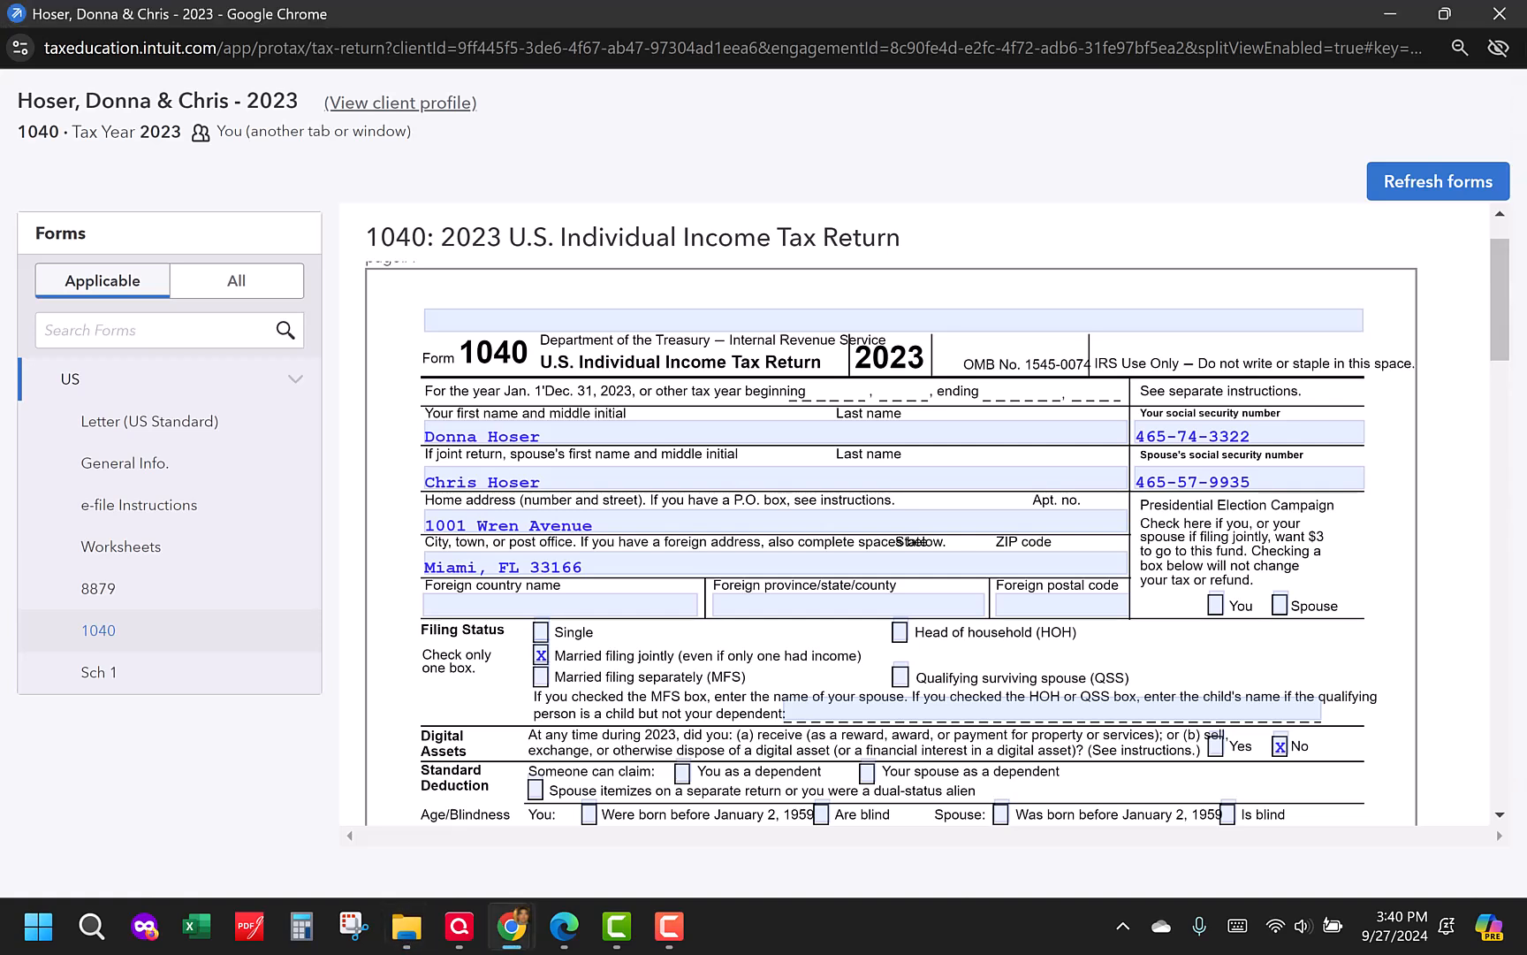
scroll(1220, 579, "down", 8)
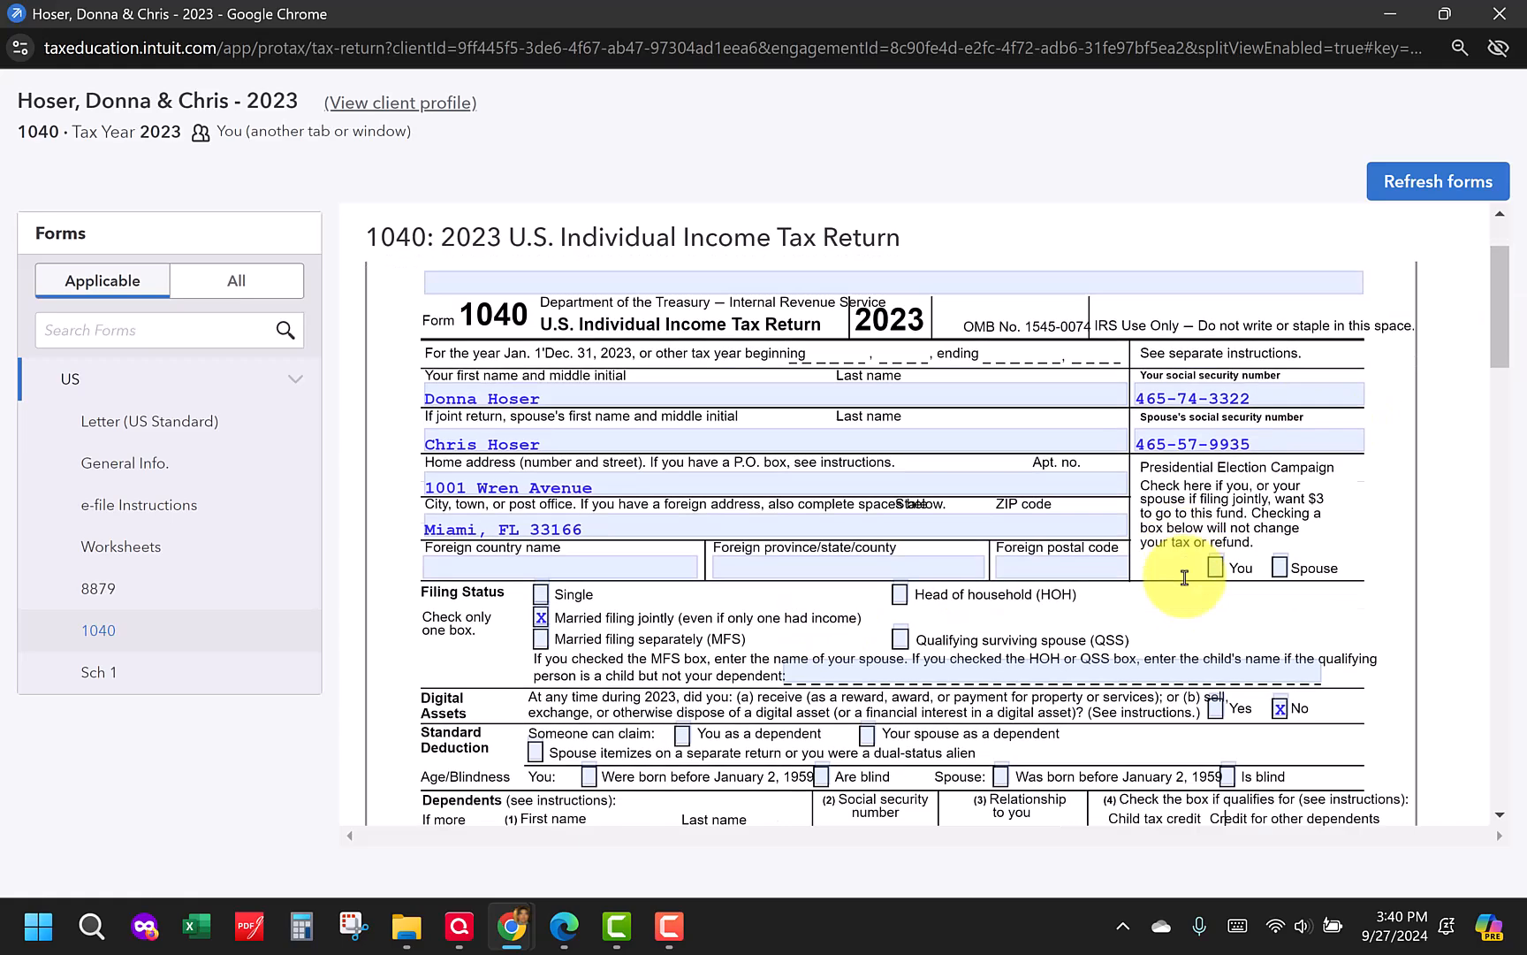
scroll(1184, 578, "down", 5)
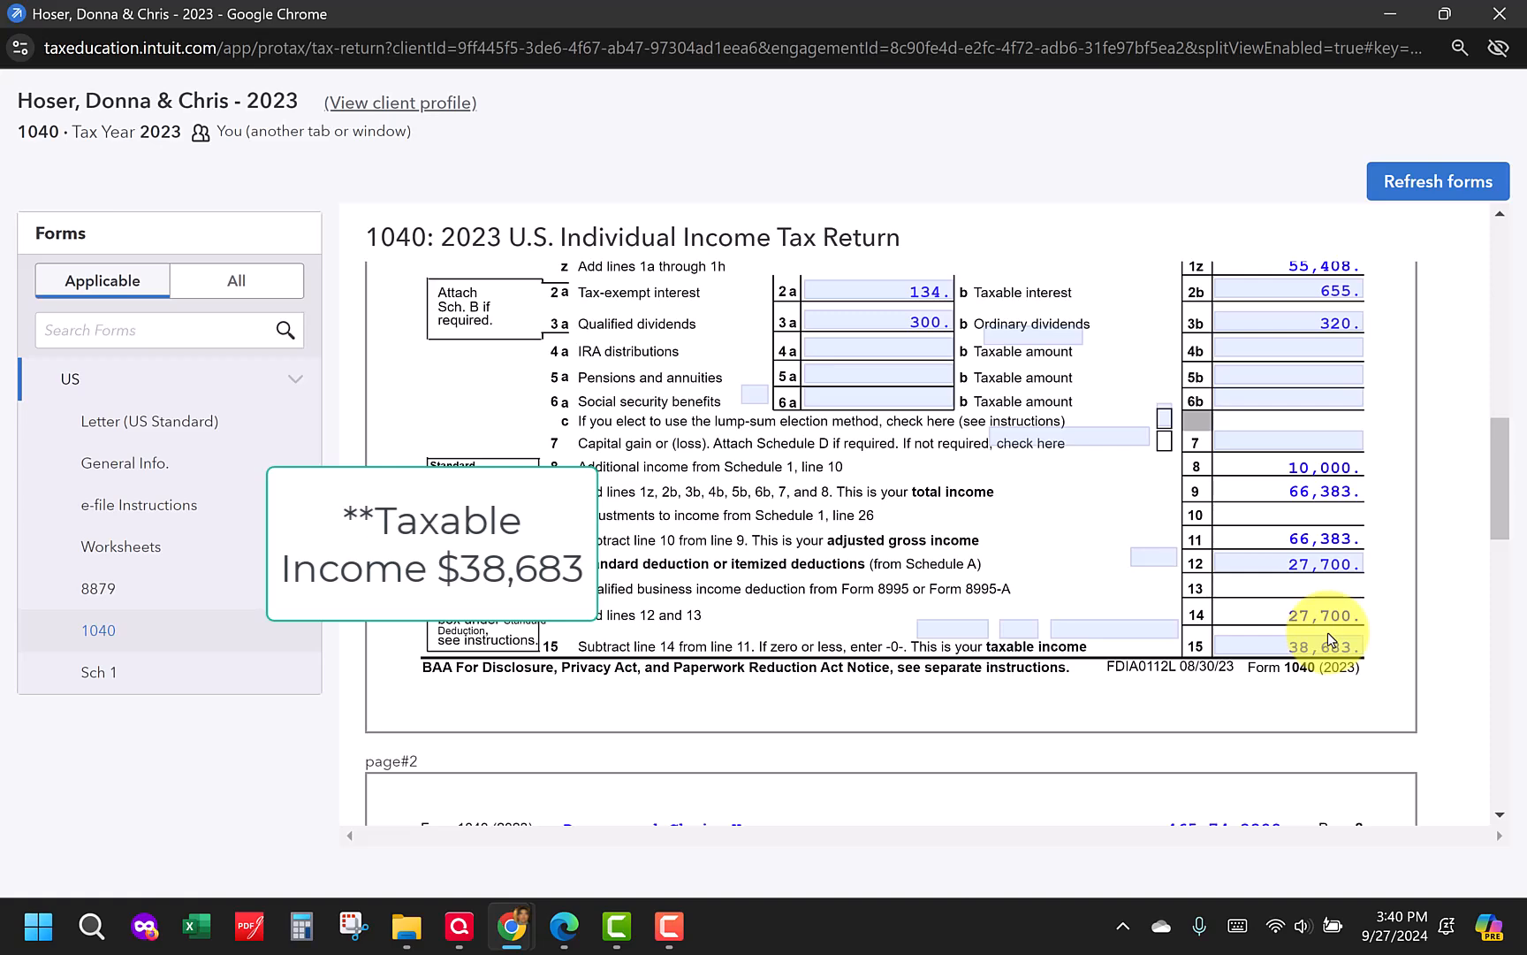
scroll(1328, 633, "down", 1)
scroll(1328, 636, "down", 4)
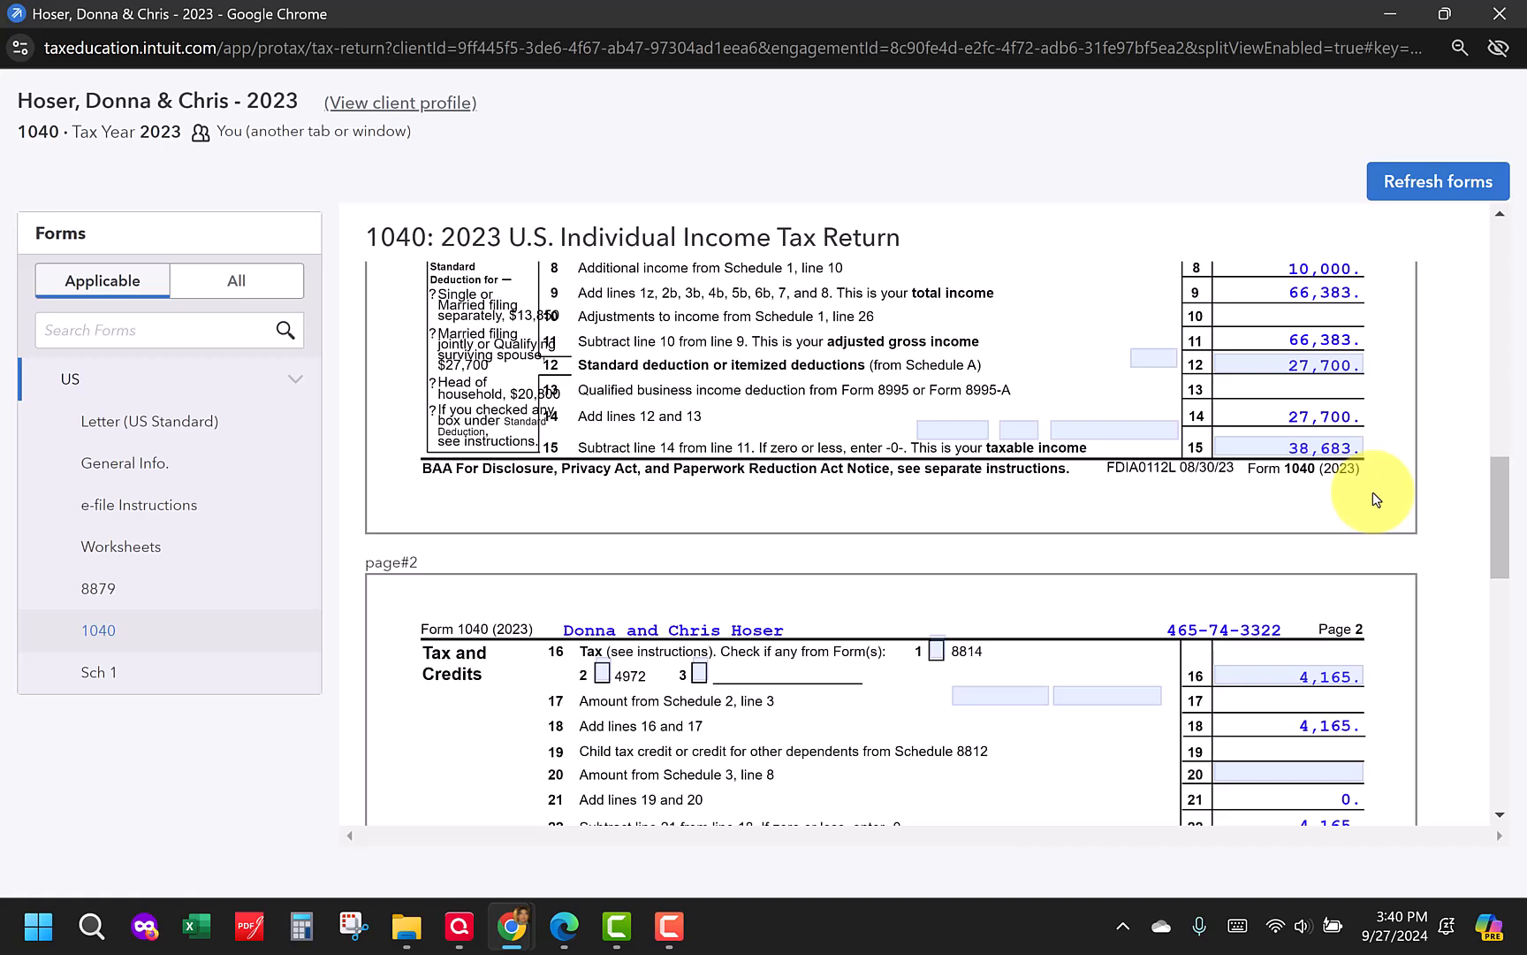
scroll(1377, 499, "up", 4)
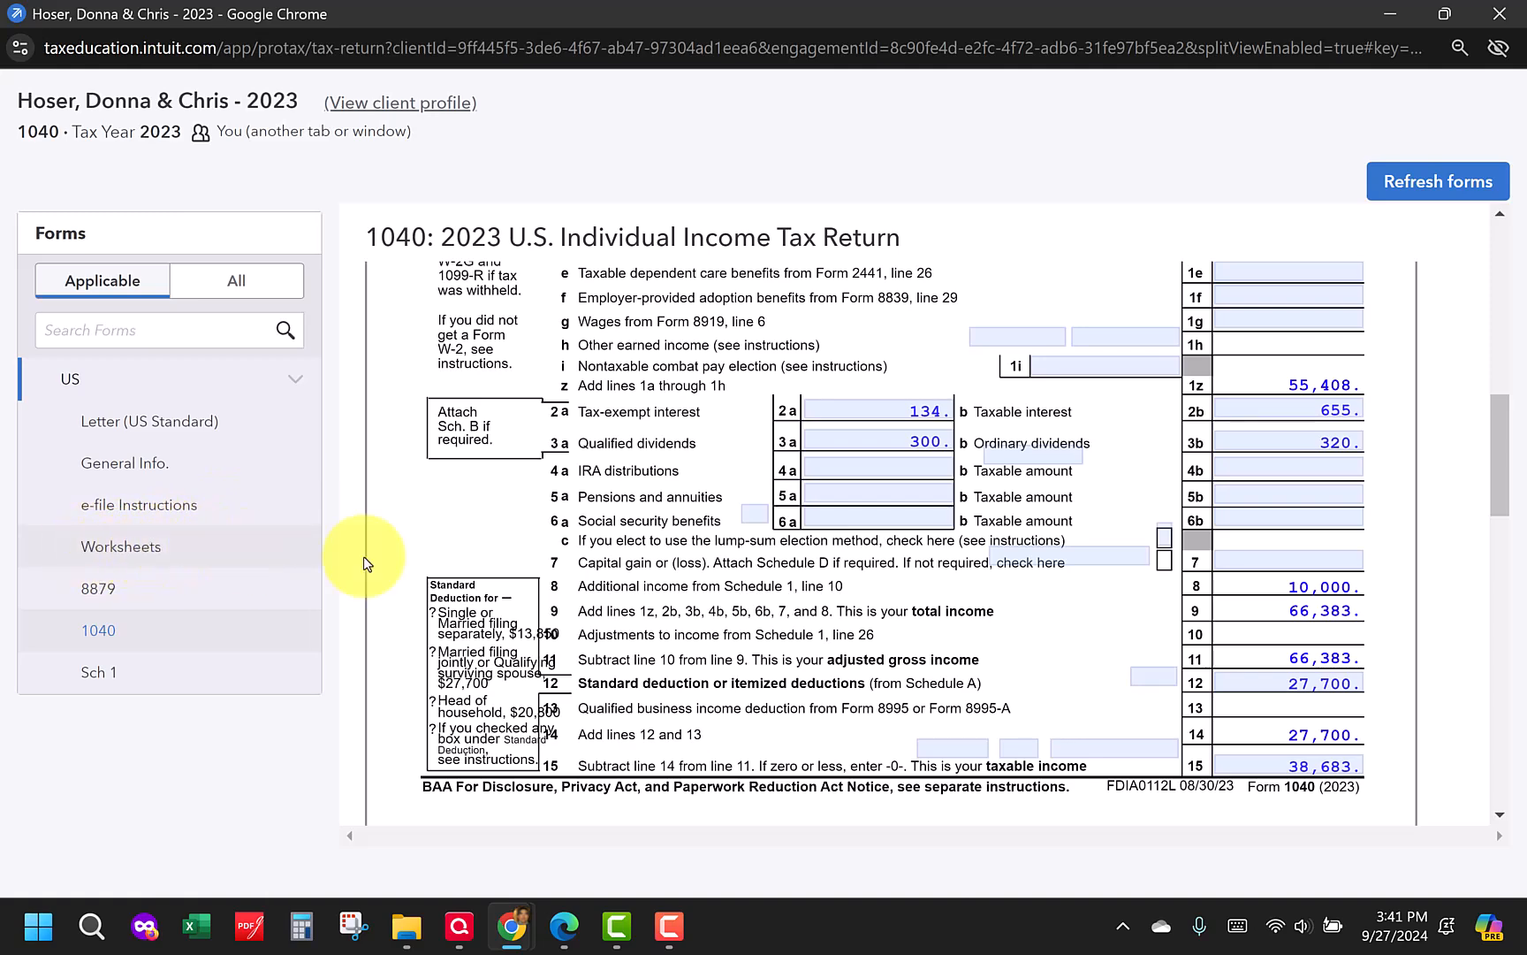
scroll(1500, 465, "down", 1)
Scroll through page 2 of the 1040, checking total tax 4,165 and the 84 refund
left_click_drag(1500, 465, 1295, 600)
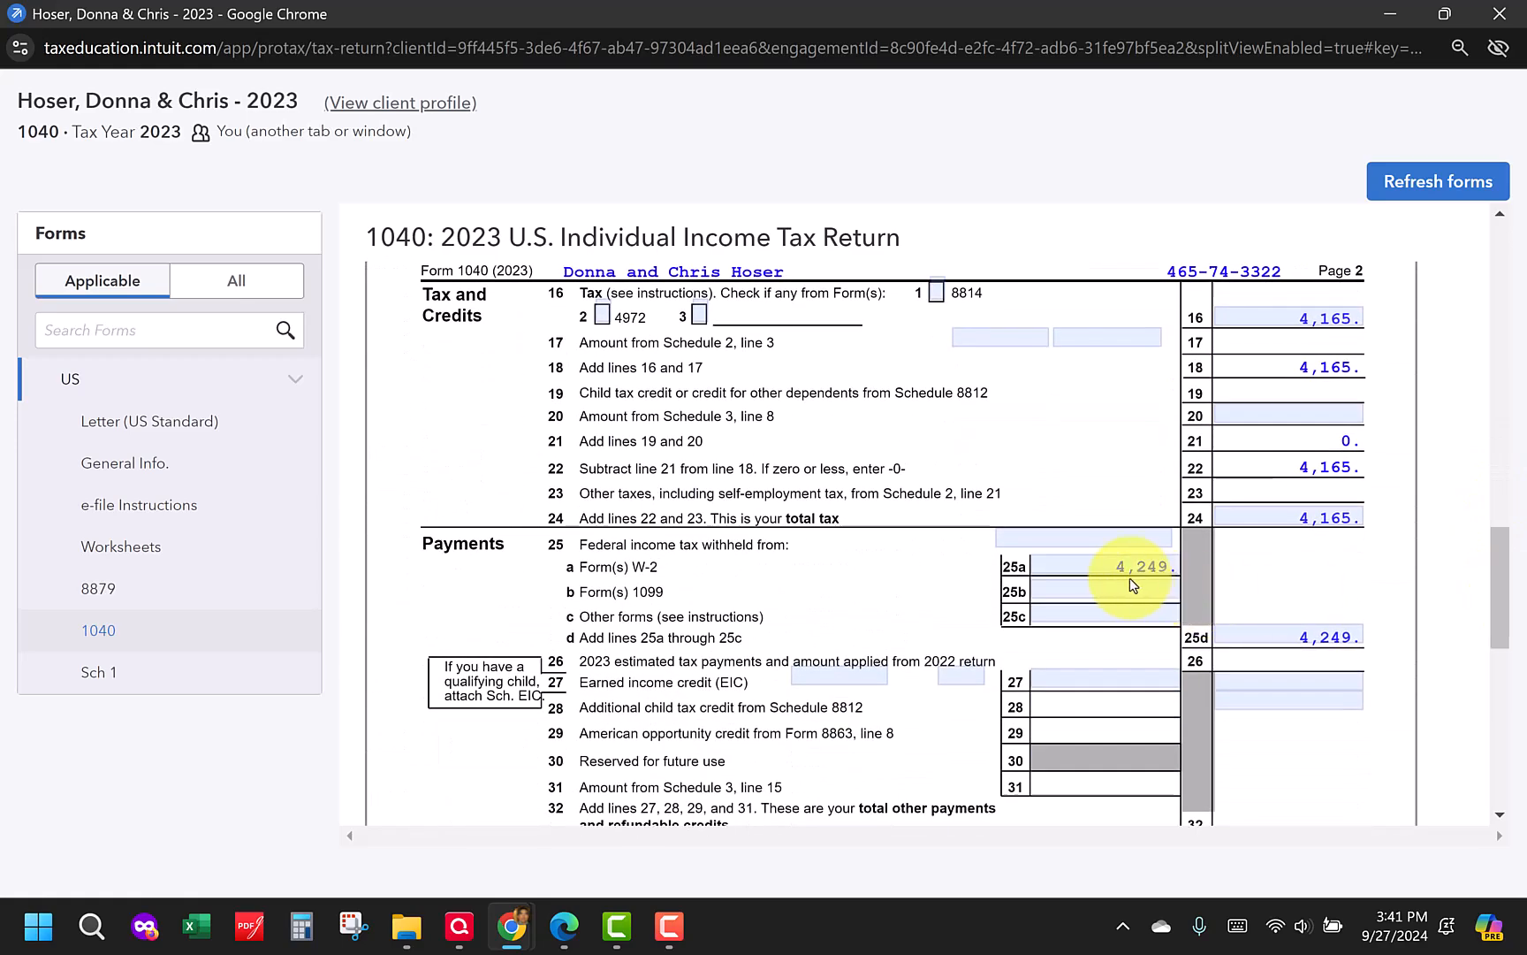
scroll(1167, 584, "down", 2)
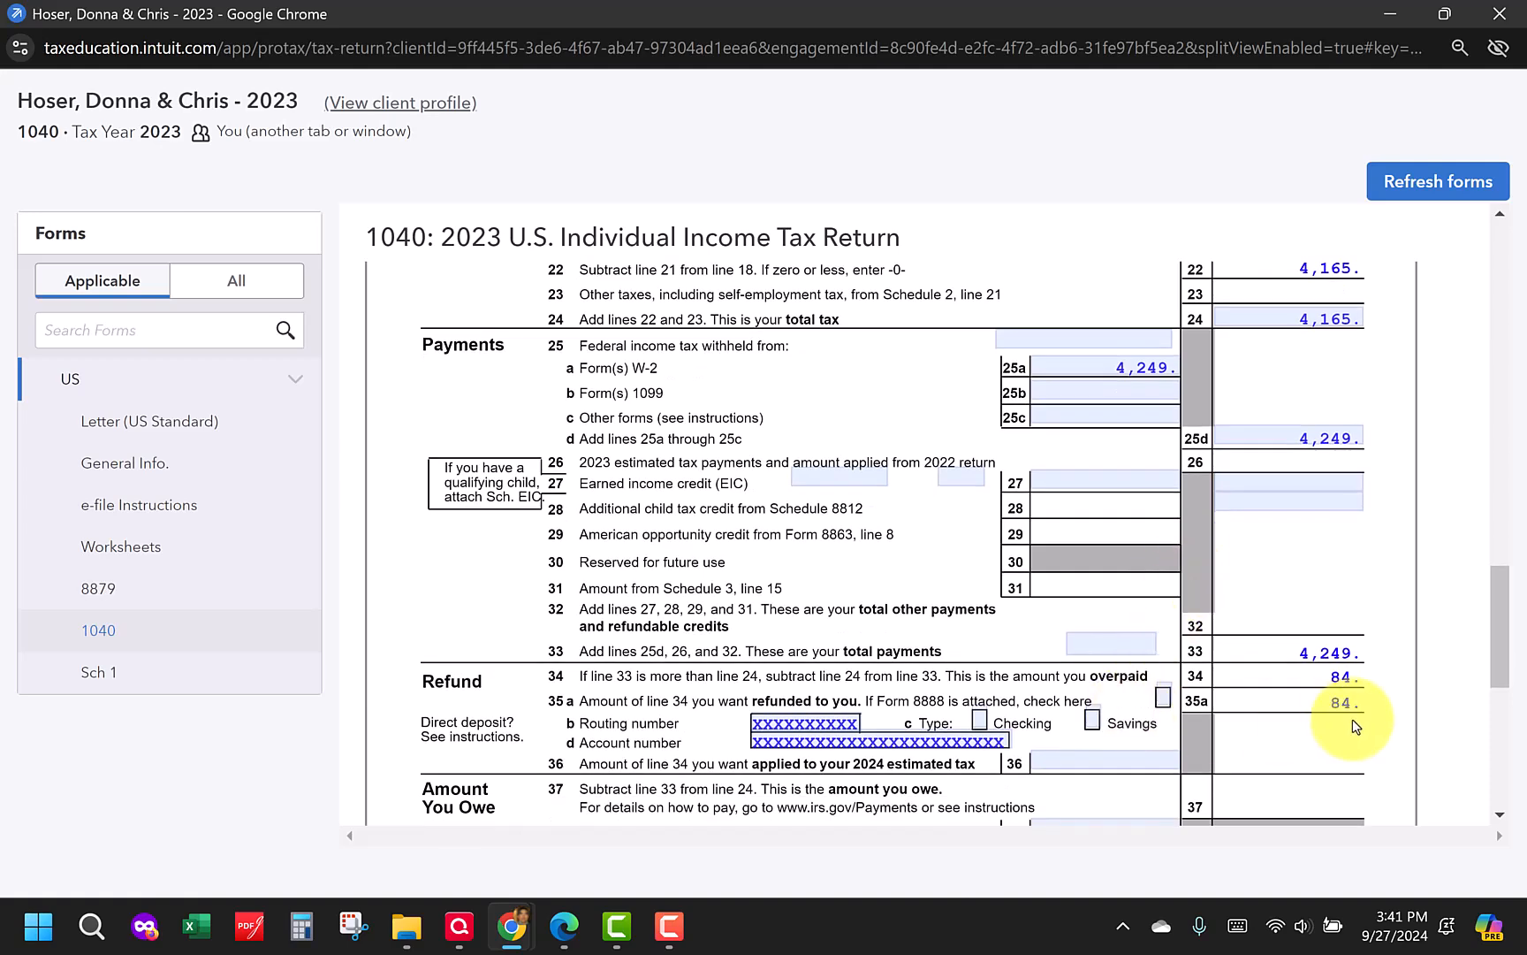
left_click(1344, 707)
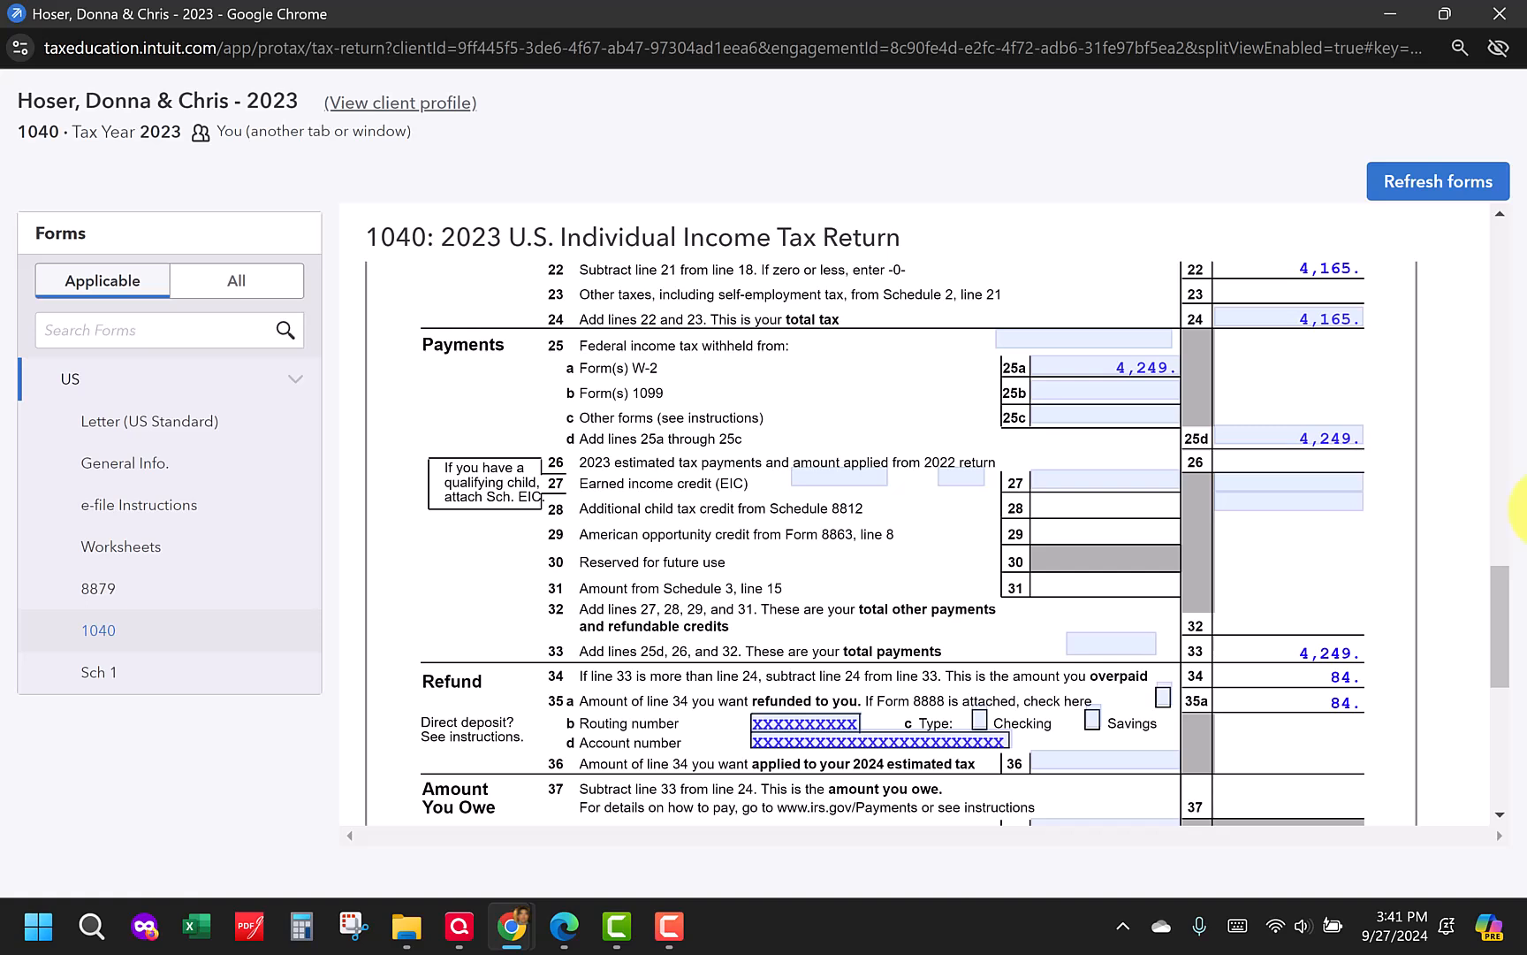
left_click_drag(1500, 610, 1494, 673)
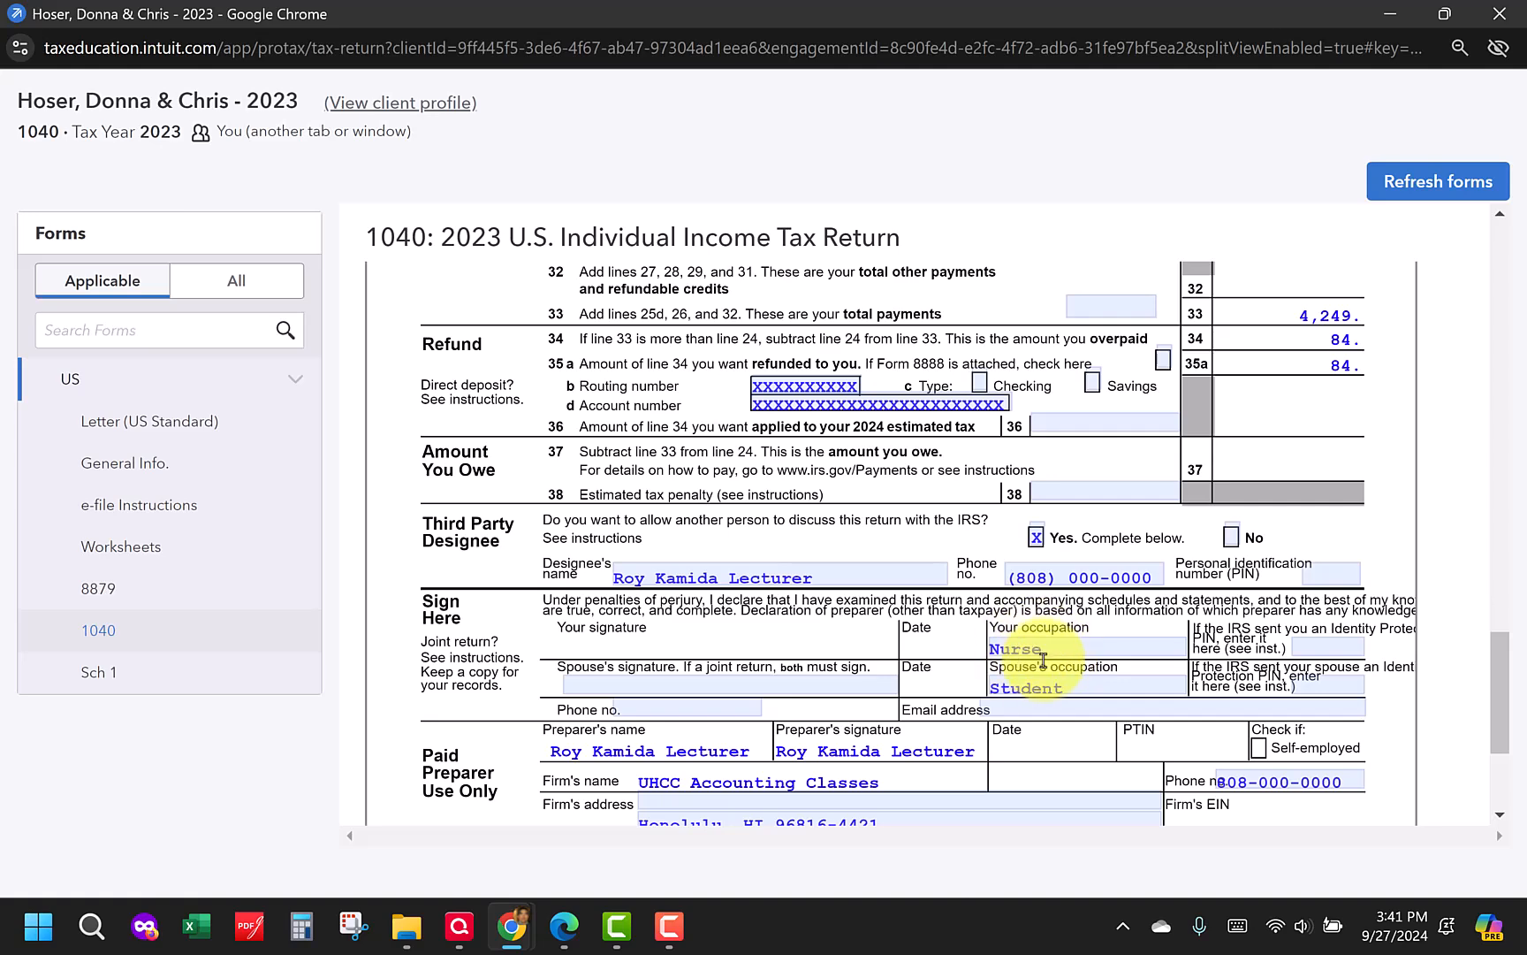
scroll(1045, 663, "down", 1)
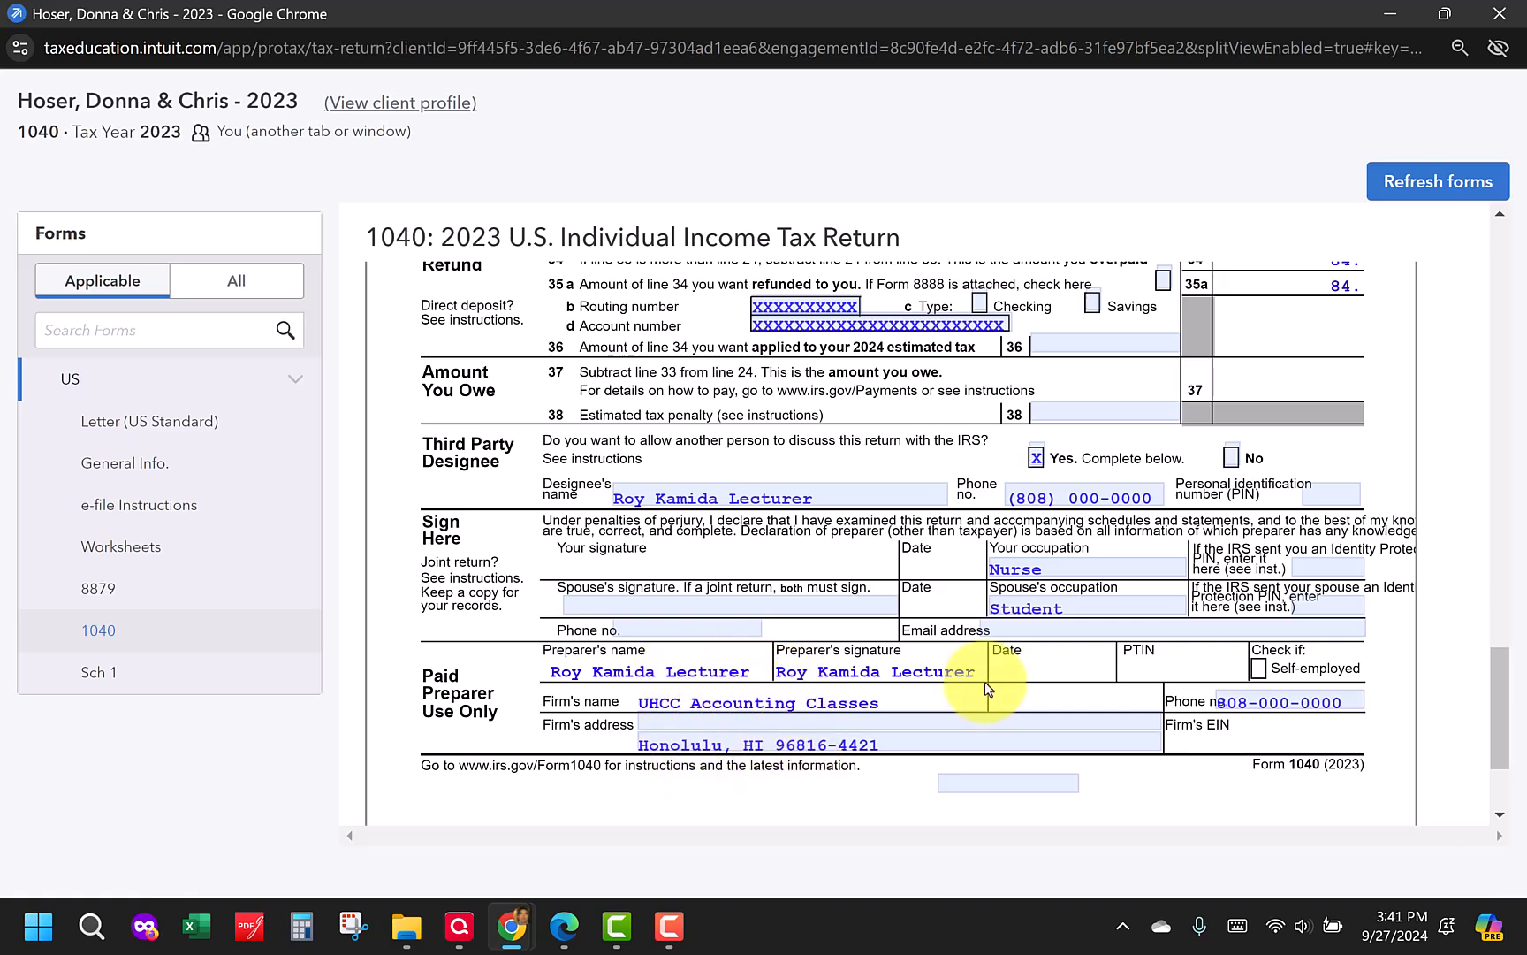
Scroll back up and drag the 1040 preview window out of the way
left_click_drag(1505, 738, 1511, 212)
left_click_drag(939, 17, 1526, 158)
left_click_drag(1279, 157, 1393, 2)
Close the 1040 preview and bring up the Check Return Federal Income Tax Summary
left_click(1416, 142)
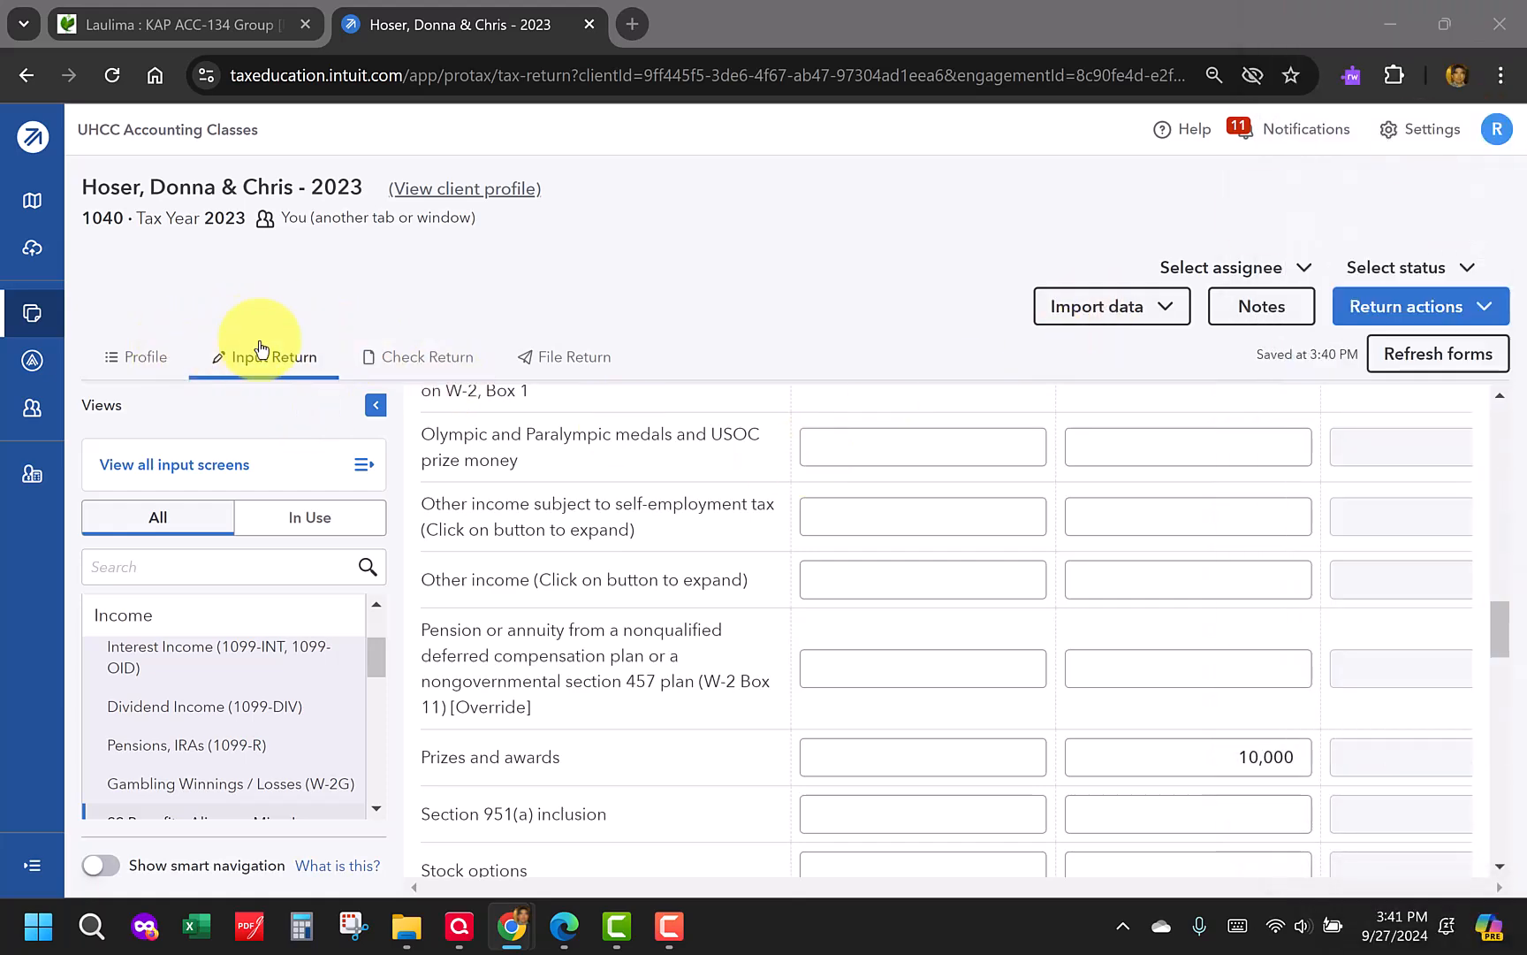
left_click(428, 362)
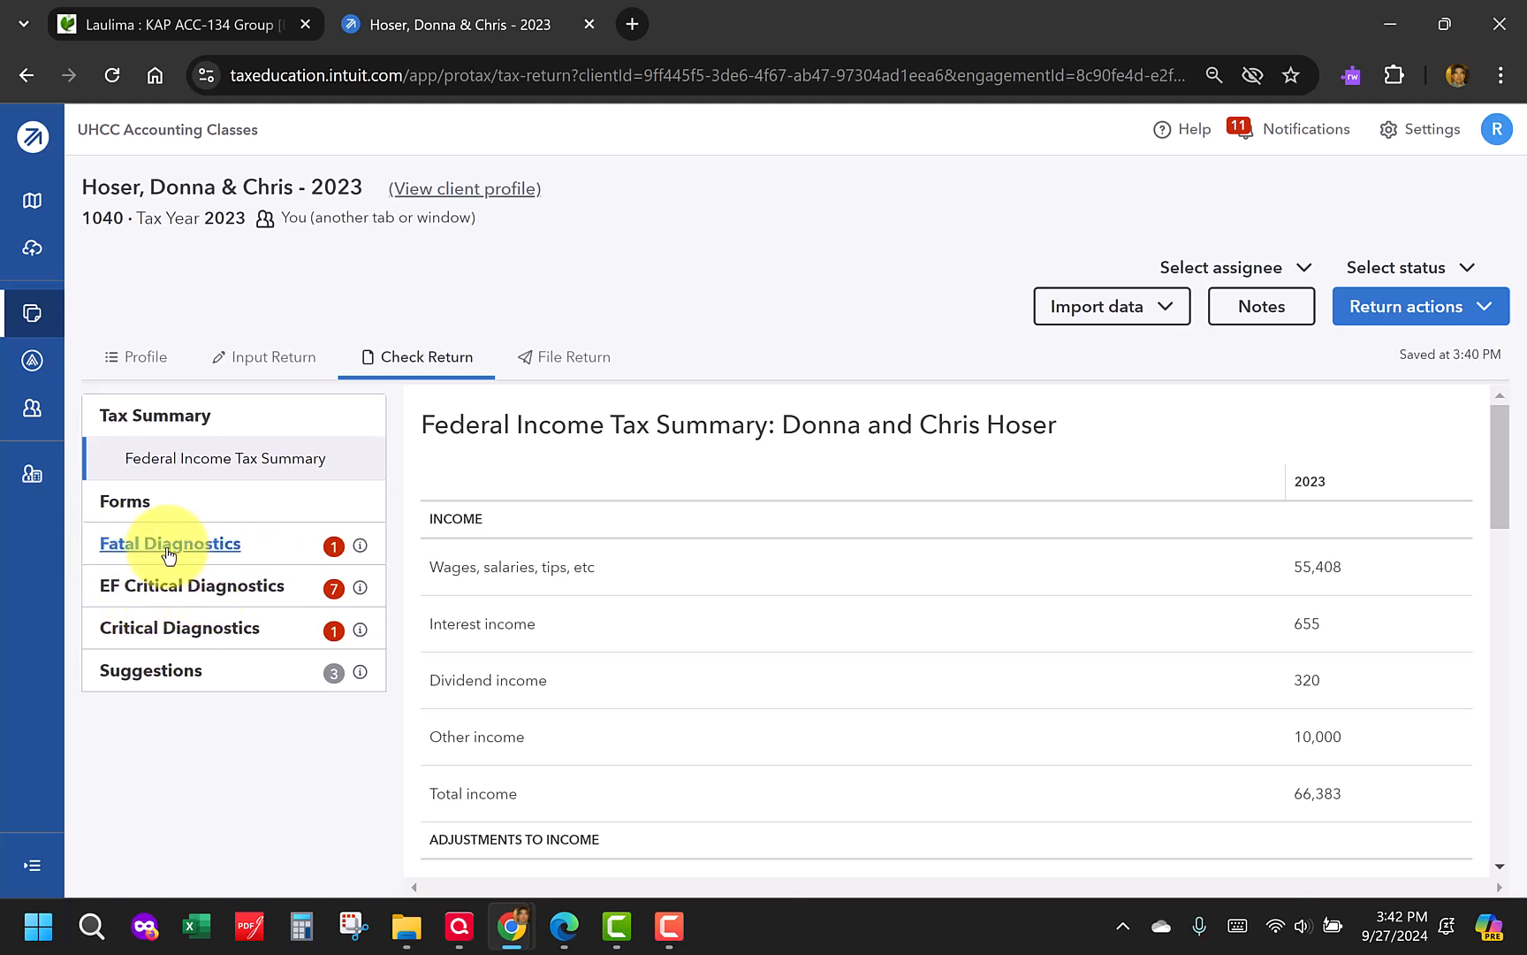
Expand Fatal and EF Critical Diagnostics and open the W-2 #2 employer identification number item
left_click(201, 545)
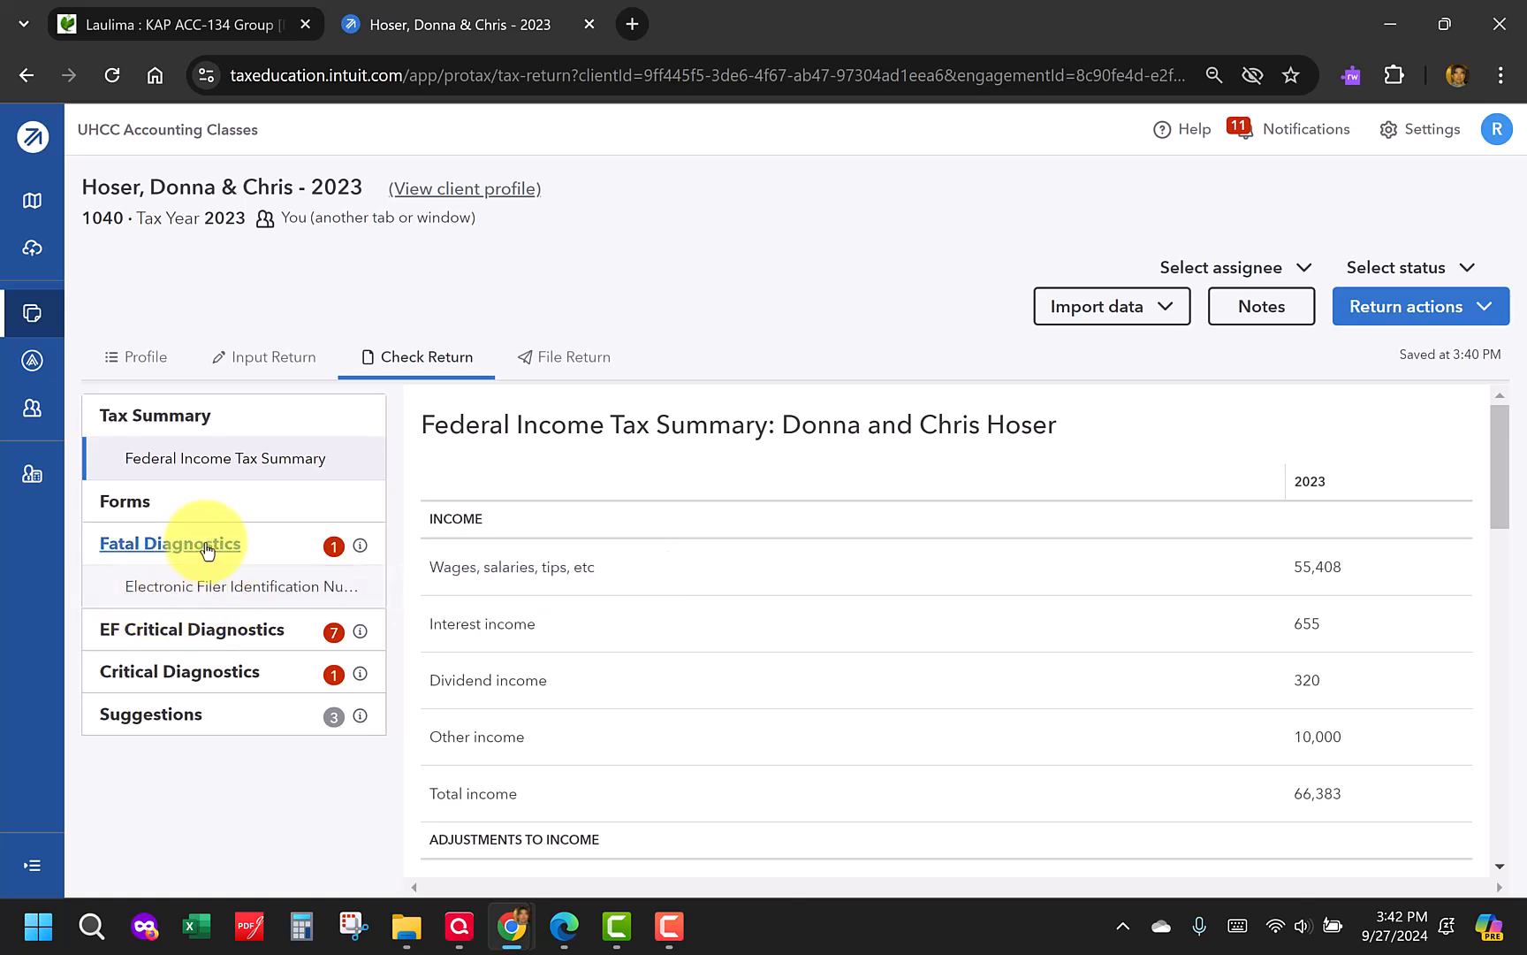
left_click(235, 640)
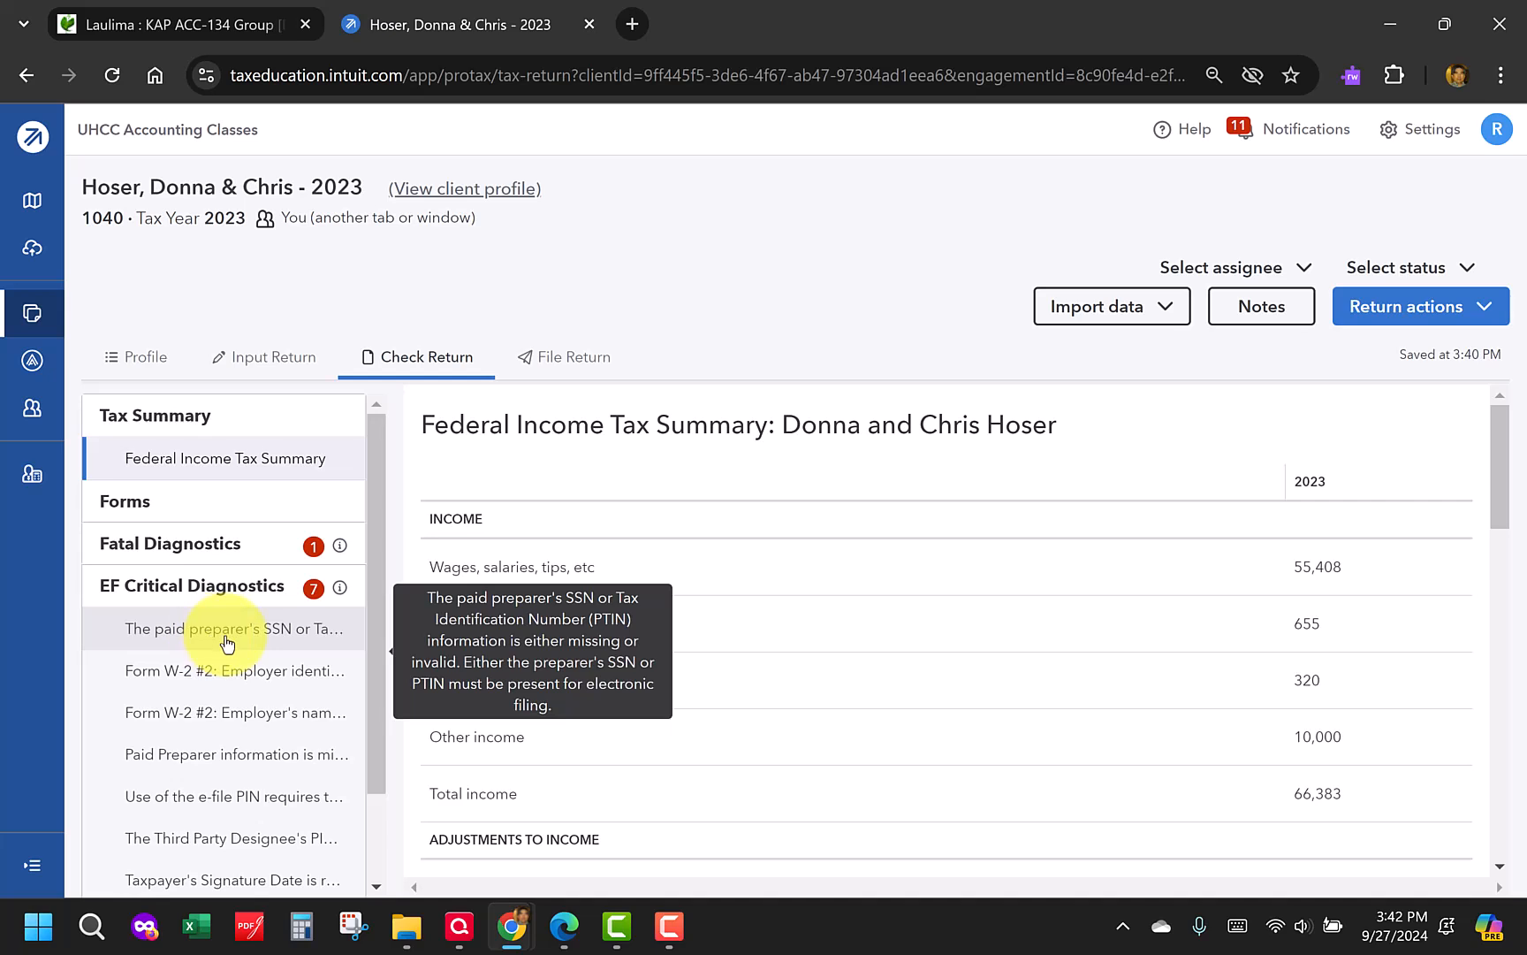
scroll(200, 643, "down", 1)
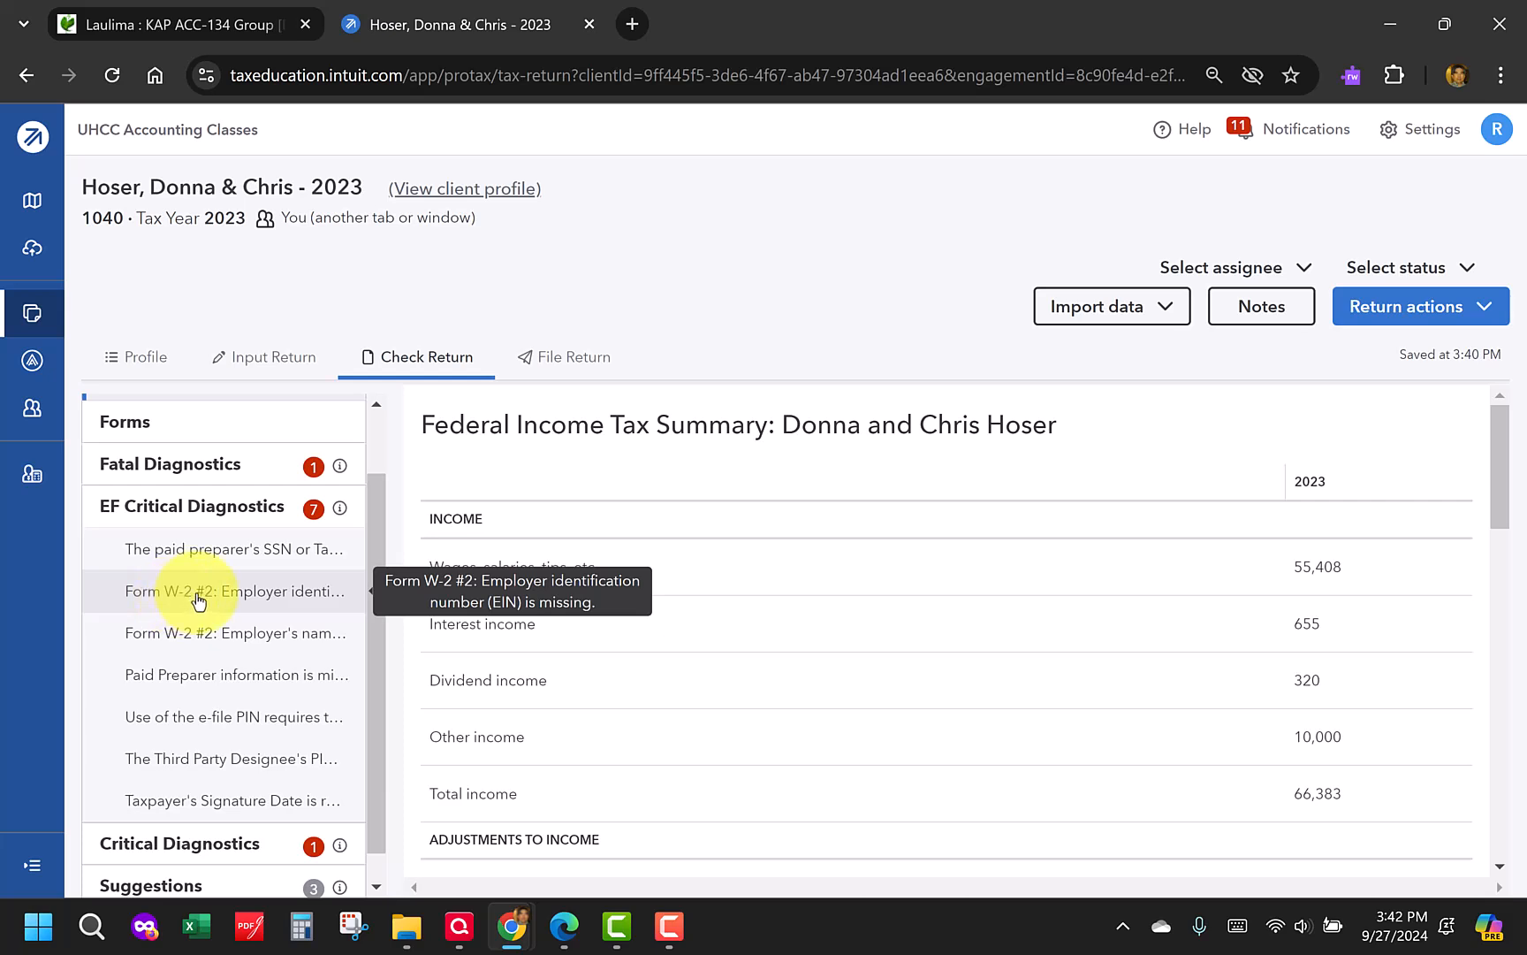
left_click(199, 600)
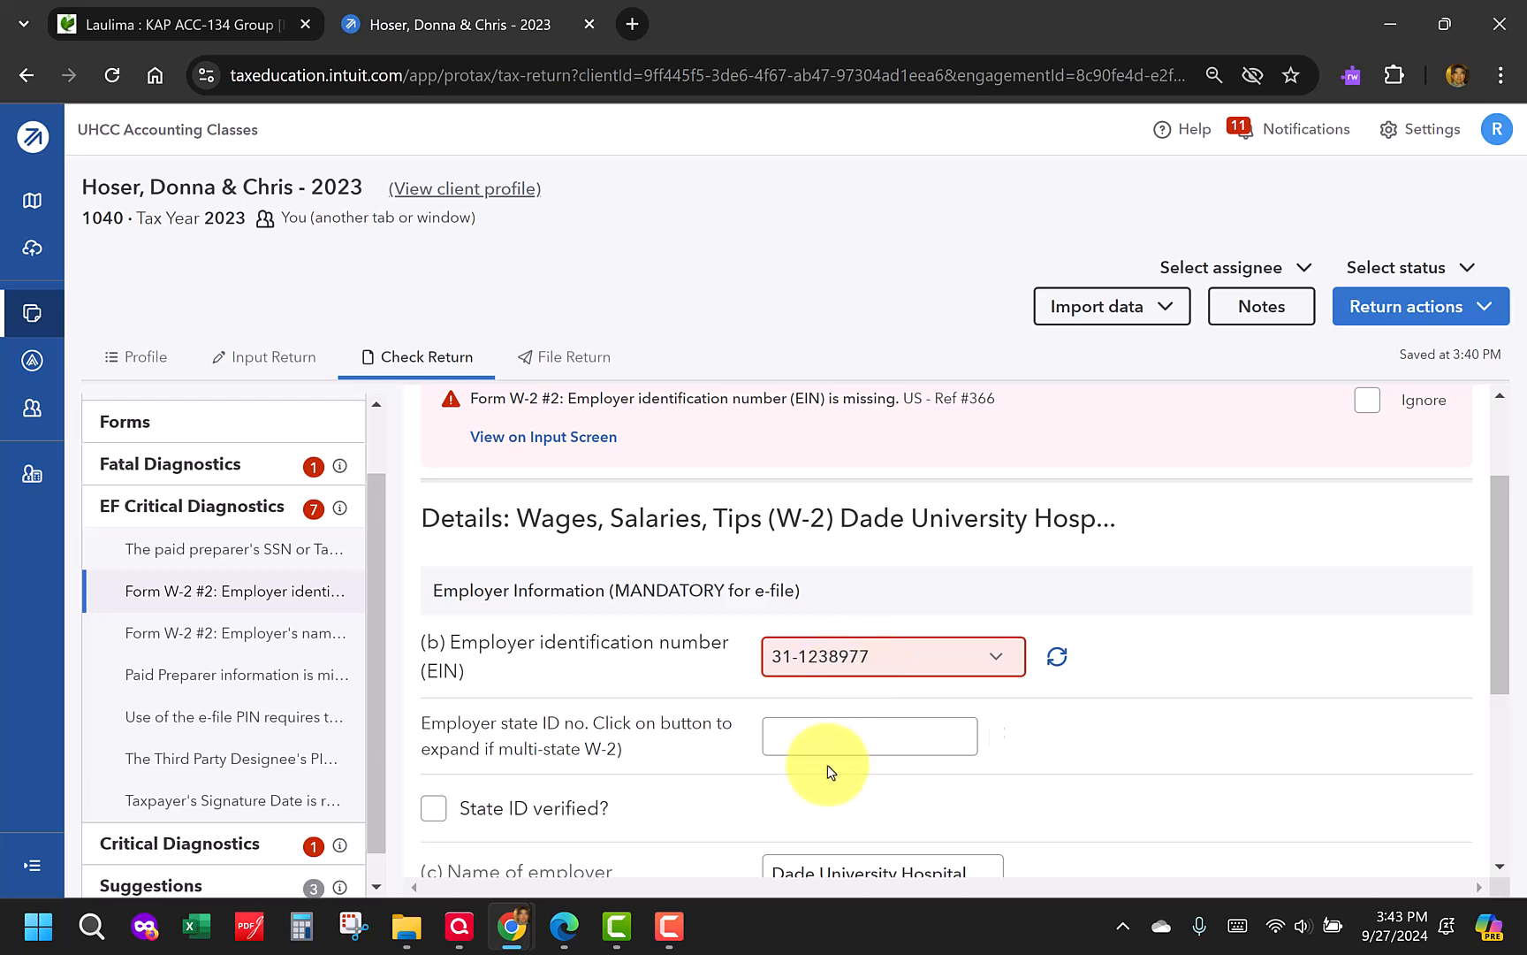
scroll(1062, 601, "down", 1)
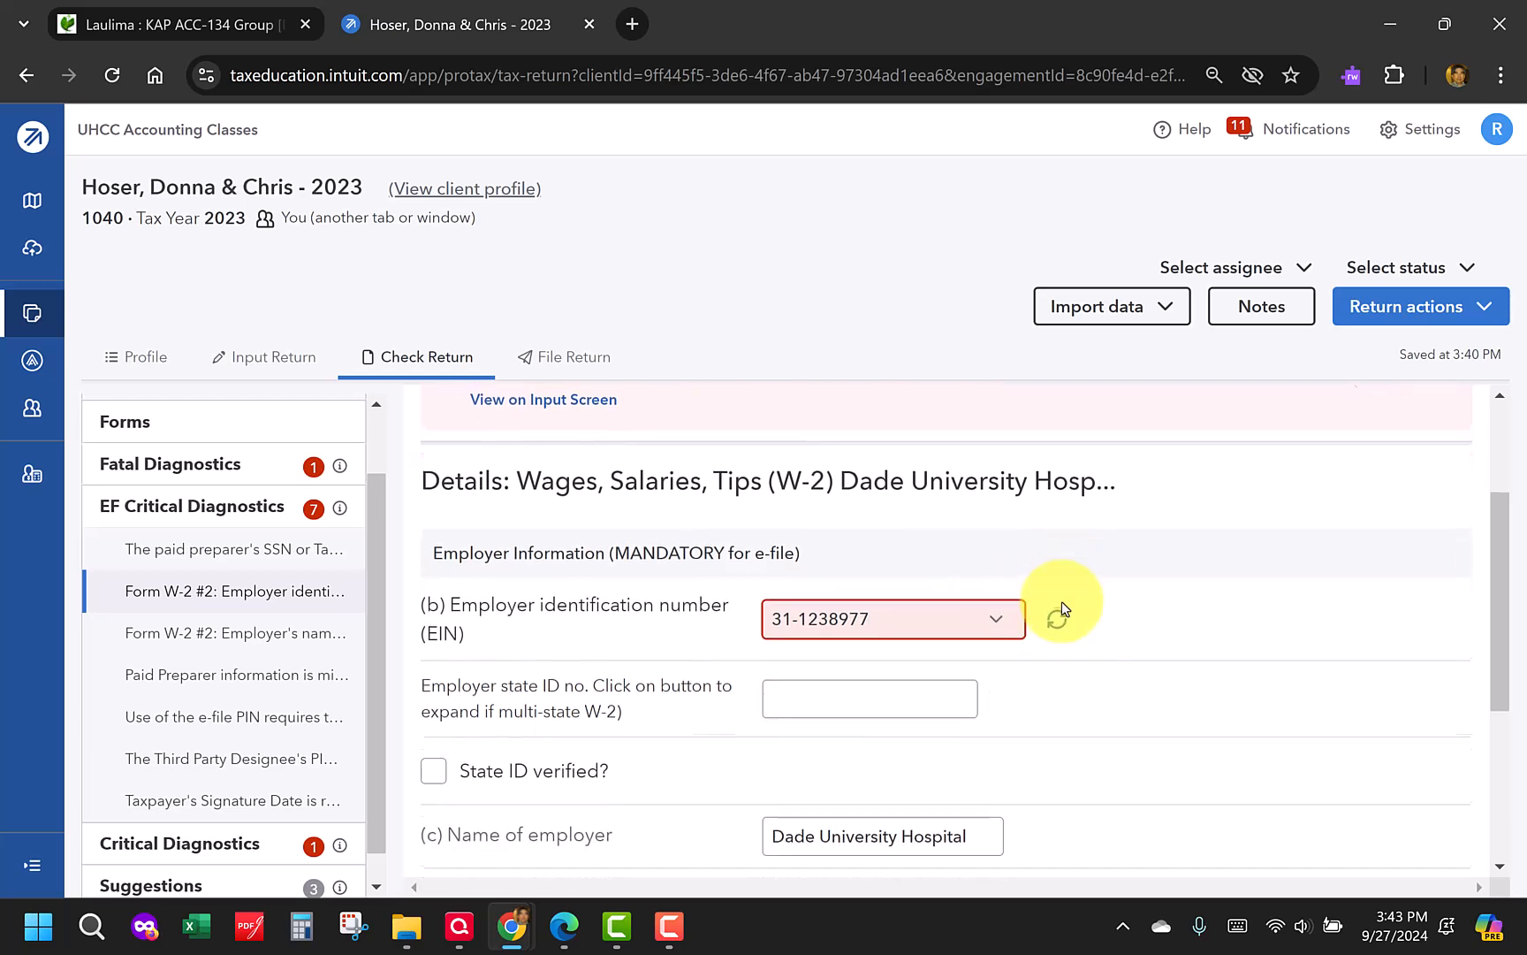
scroll(1062, 601, "up", 3)
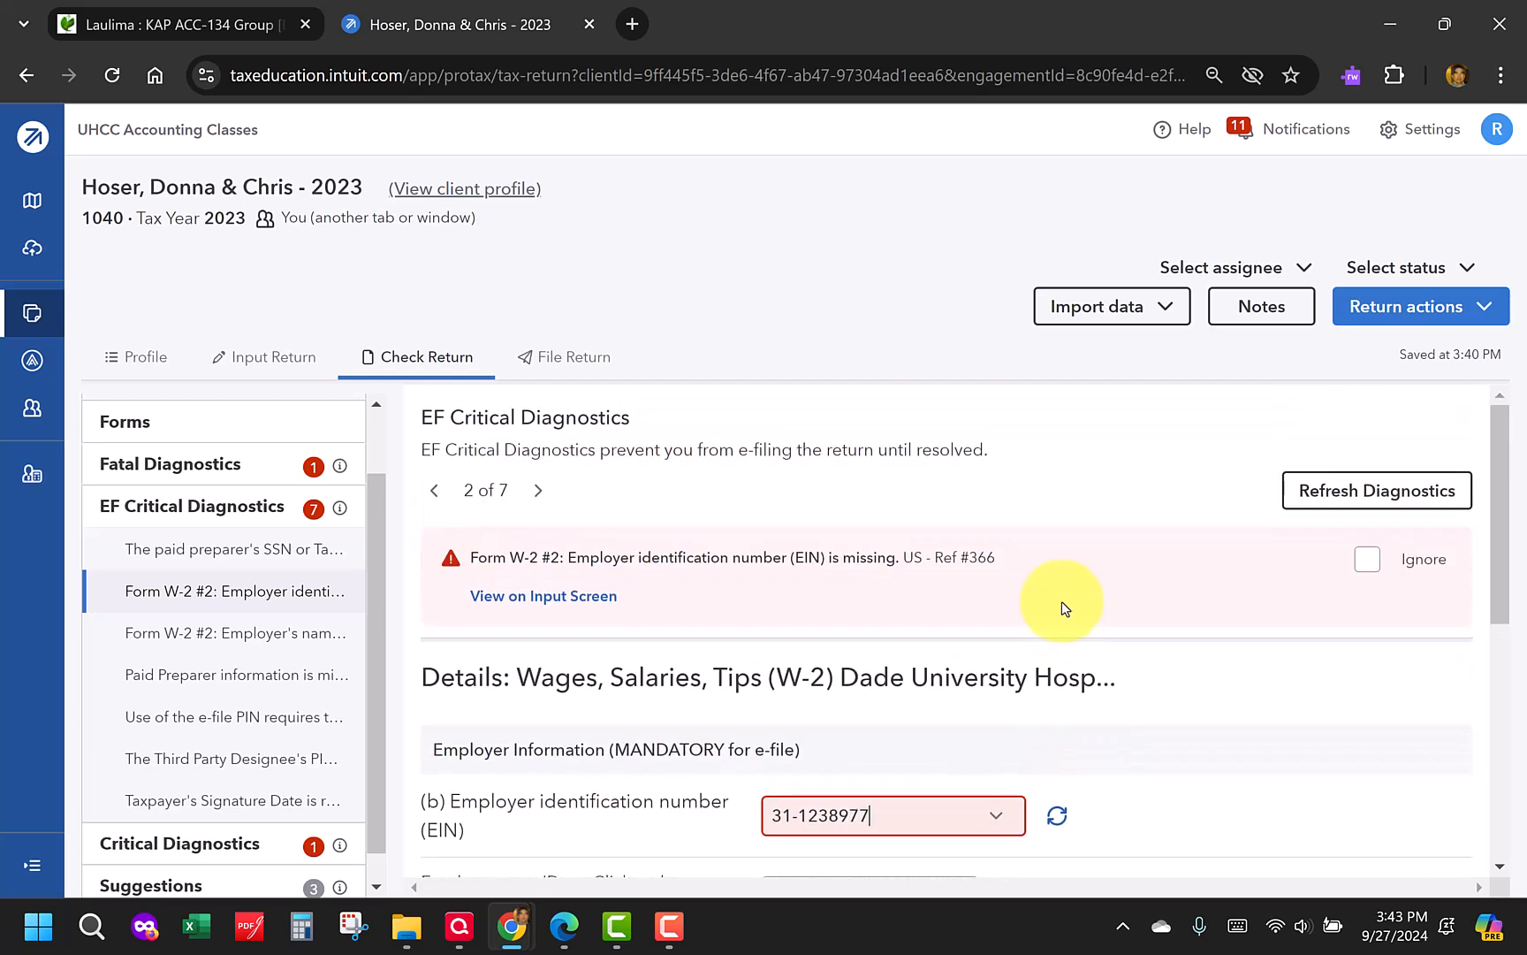
Refresh diagnostics and open the W-2 #2 employer address item on its input screen
left_click(1336, 486)
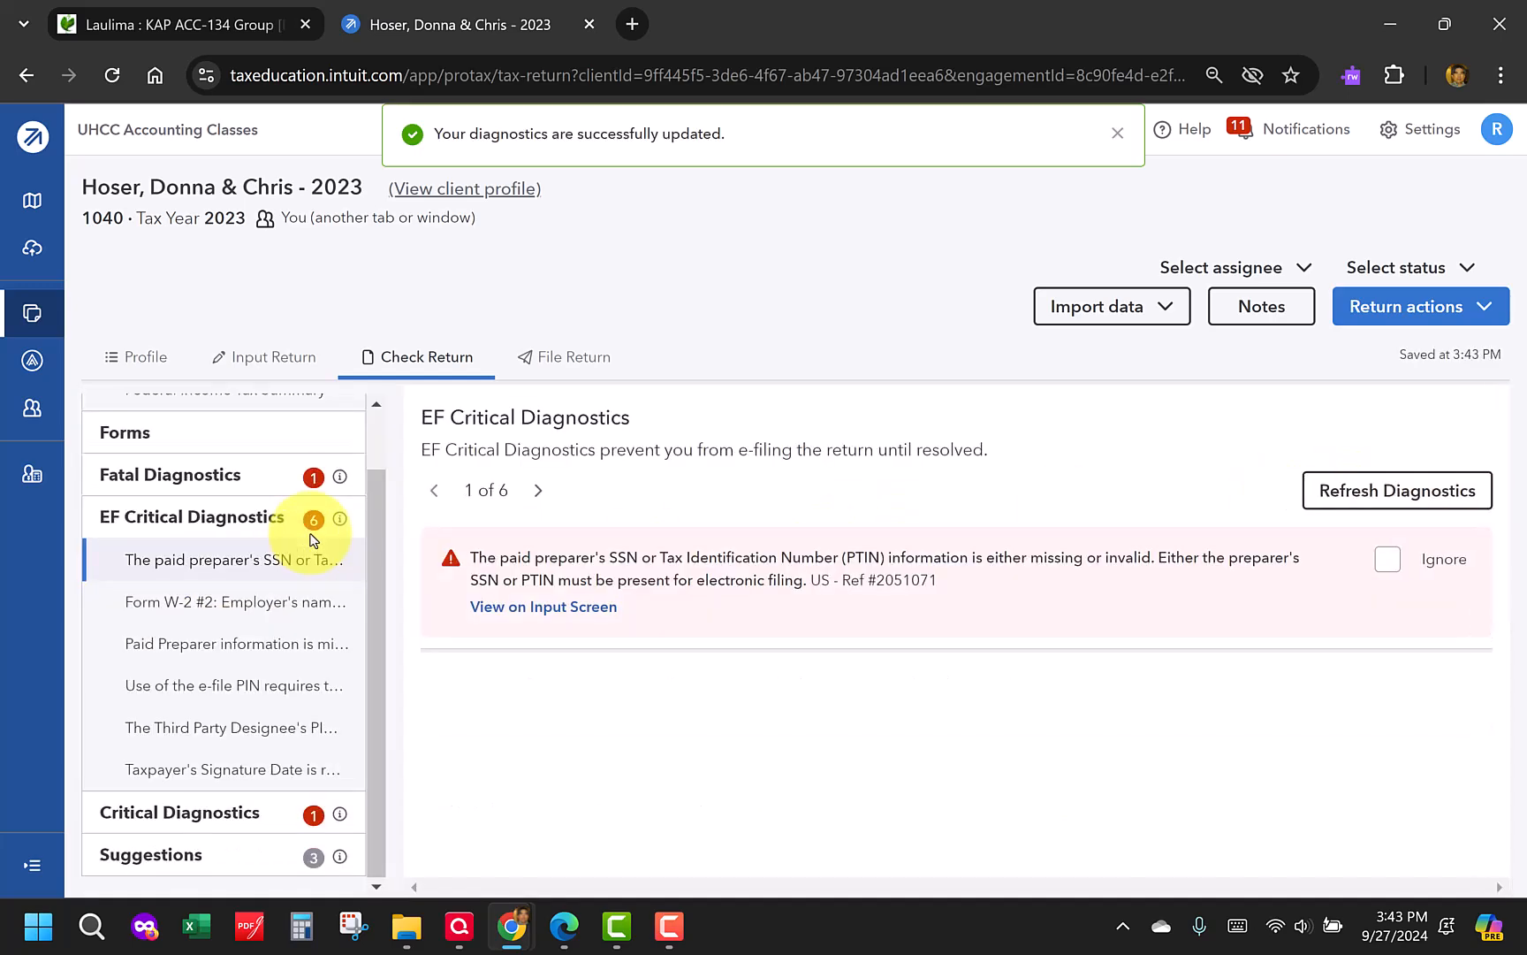
left_click(213, 614)
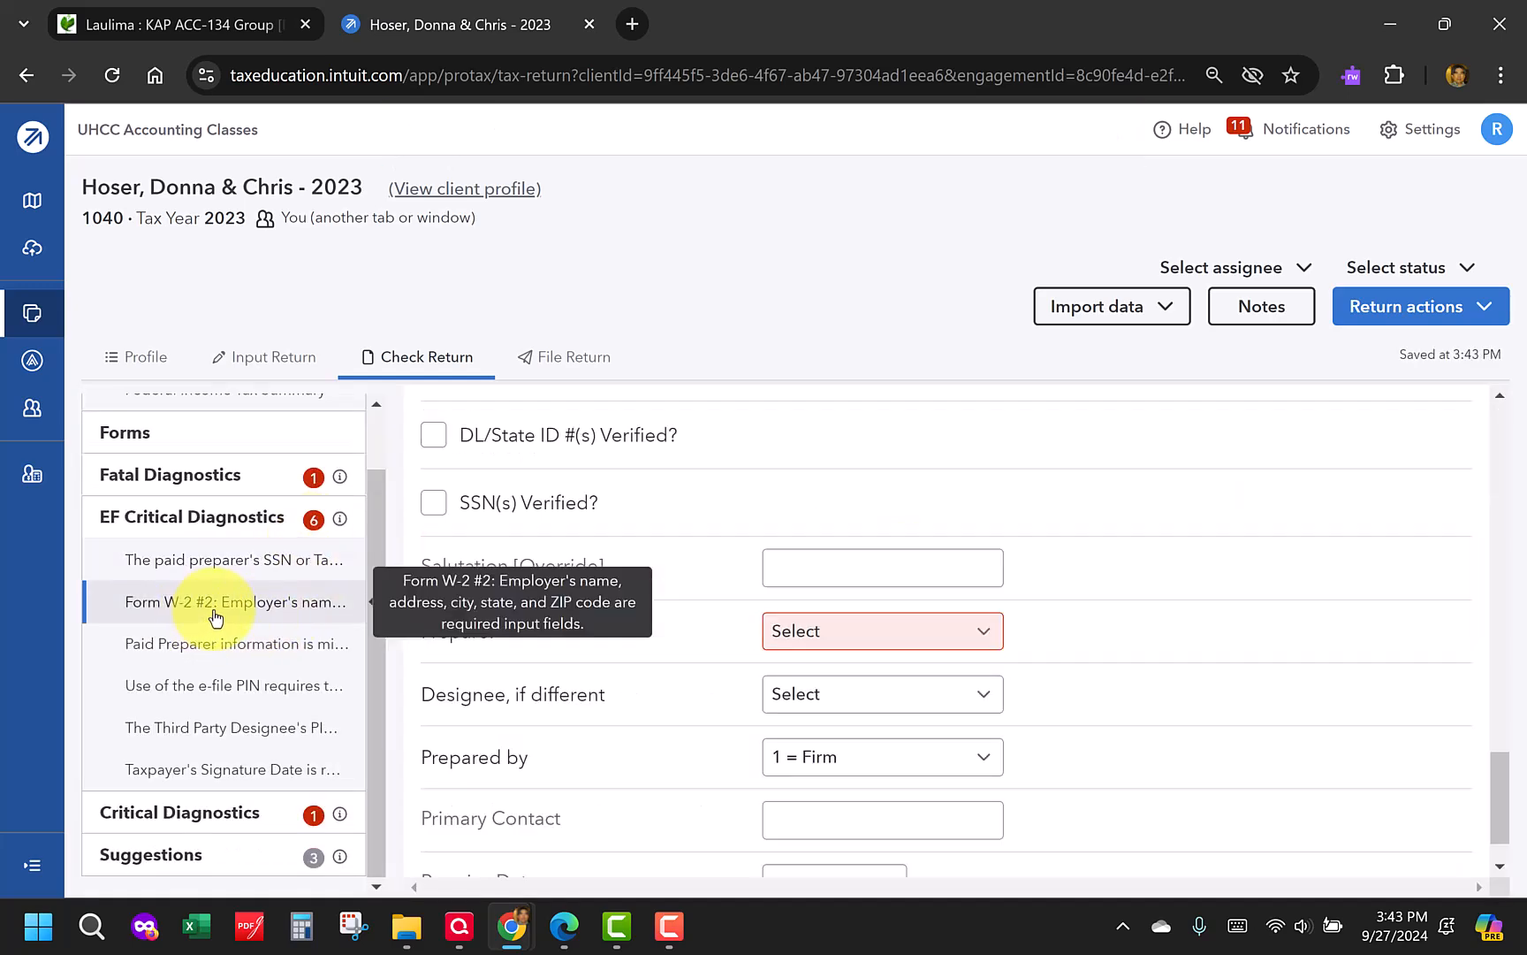
left_click(614, 599)
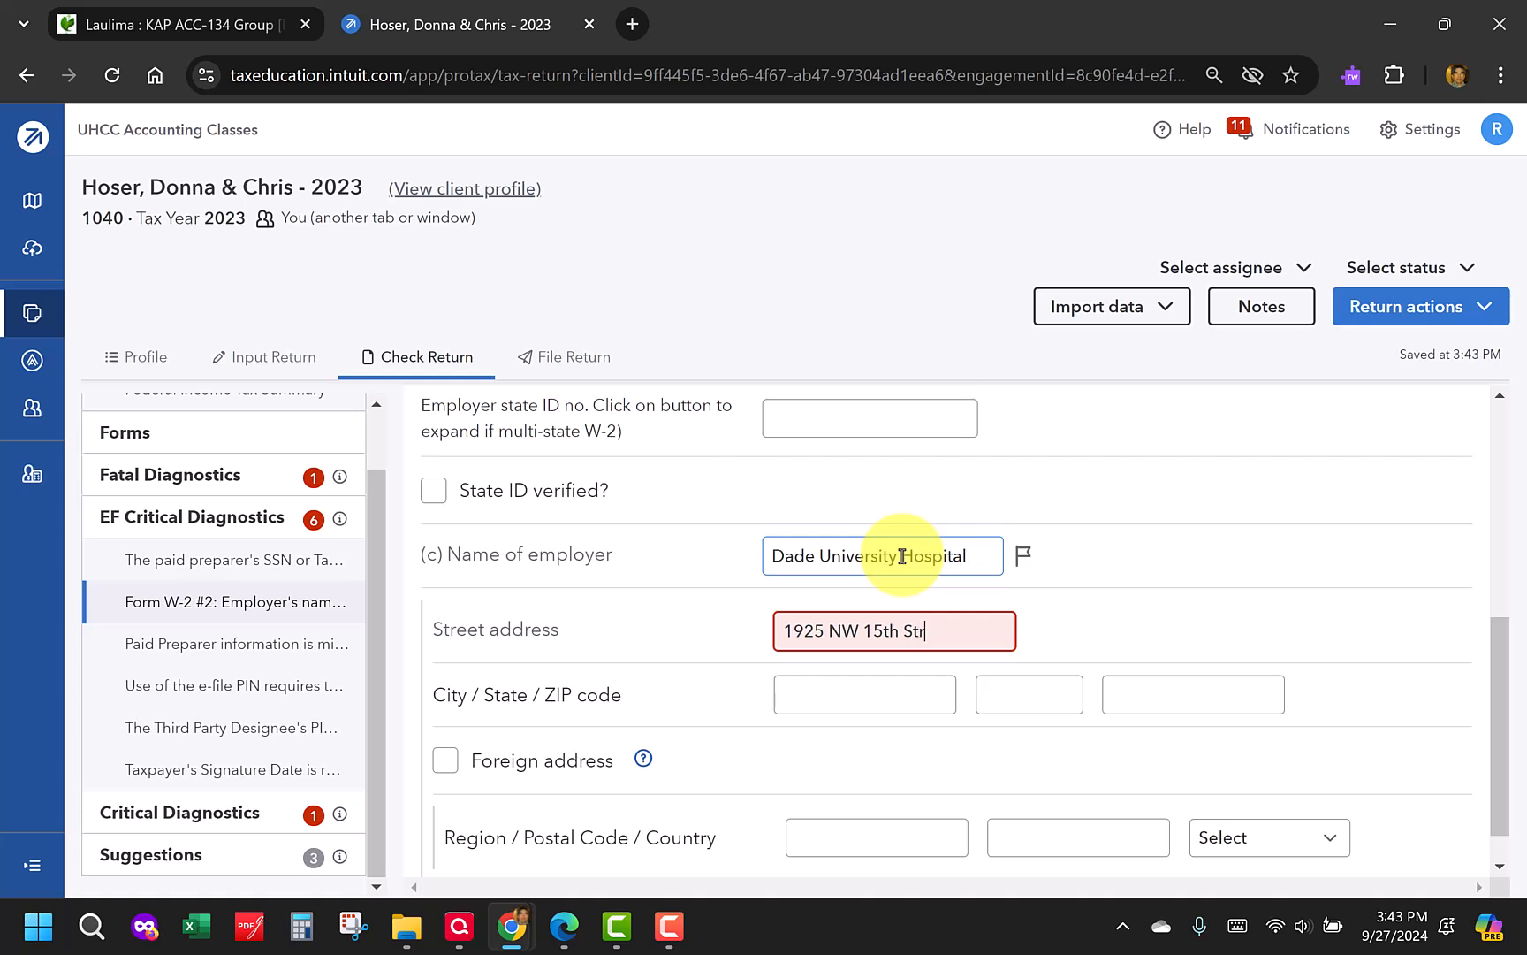
Fill in the employer's city, state and ZIP on W-2 #2, then refresh diagnostics
key("Tab")
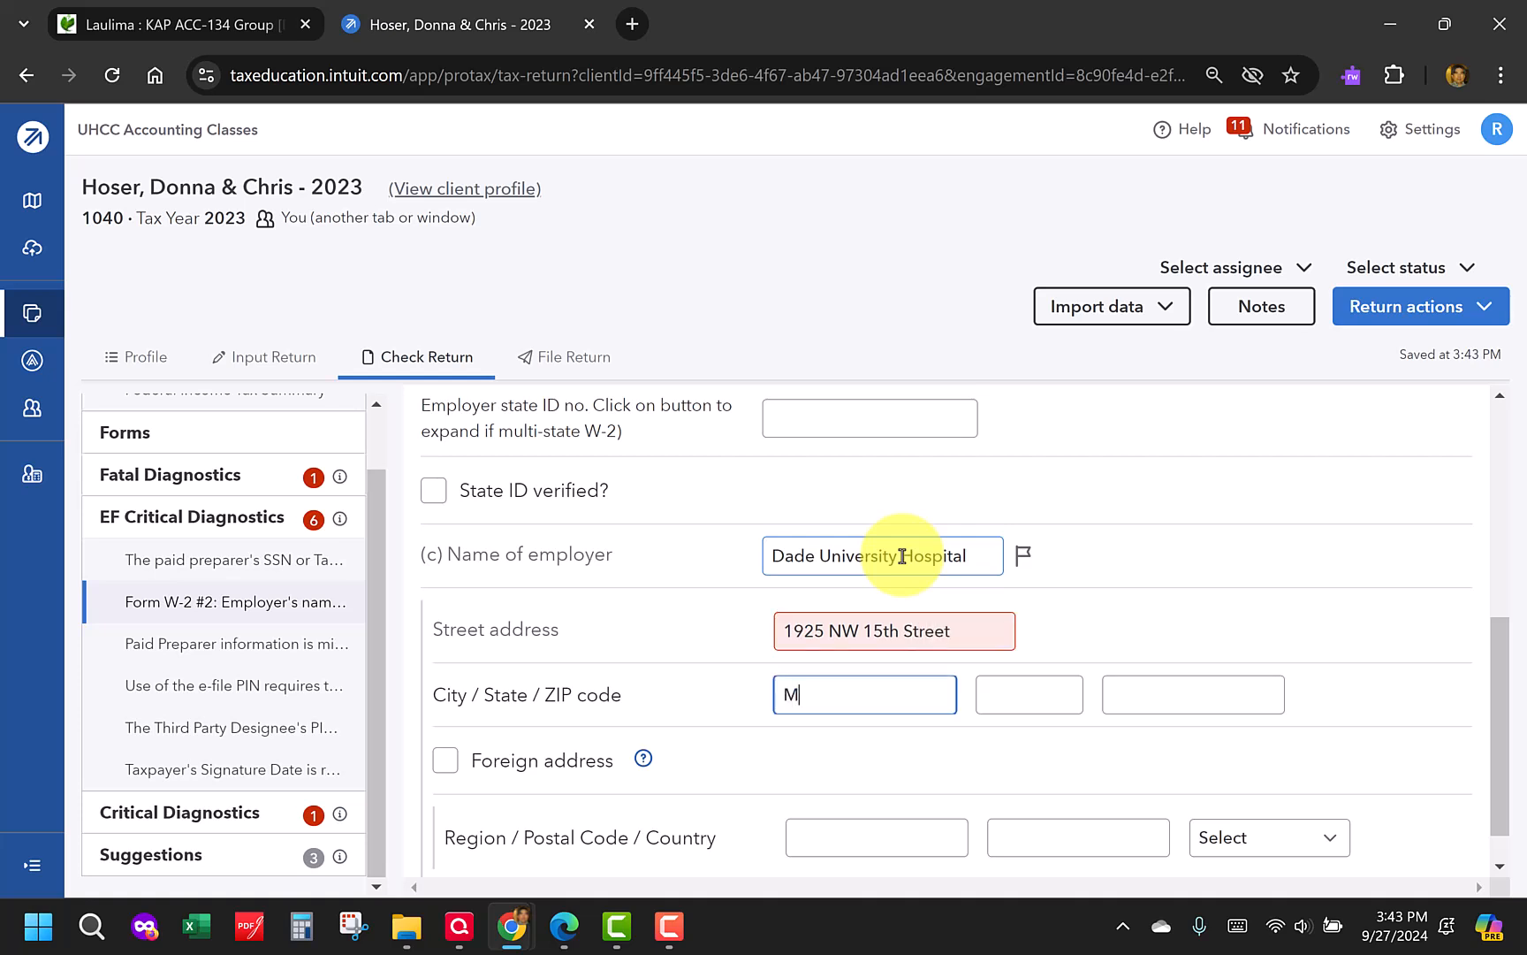
key("Tab")
type("FL")
key("Tab")
type("33125")
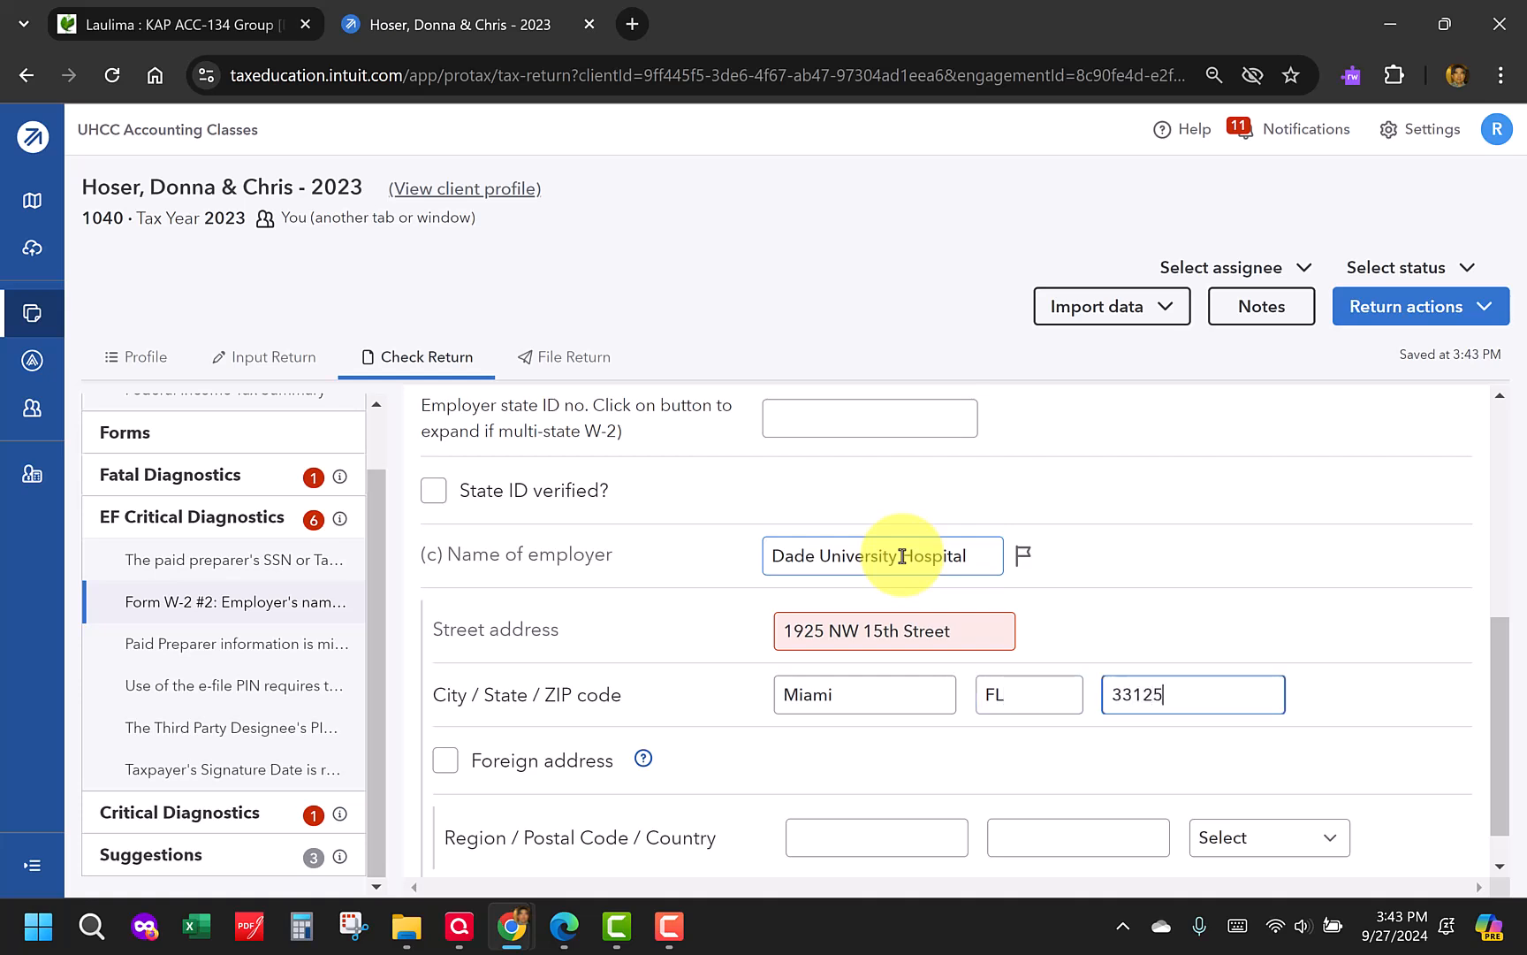
scroll(1439, 512, "up", 5)
left_click(1439, 512)
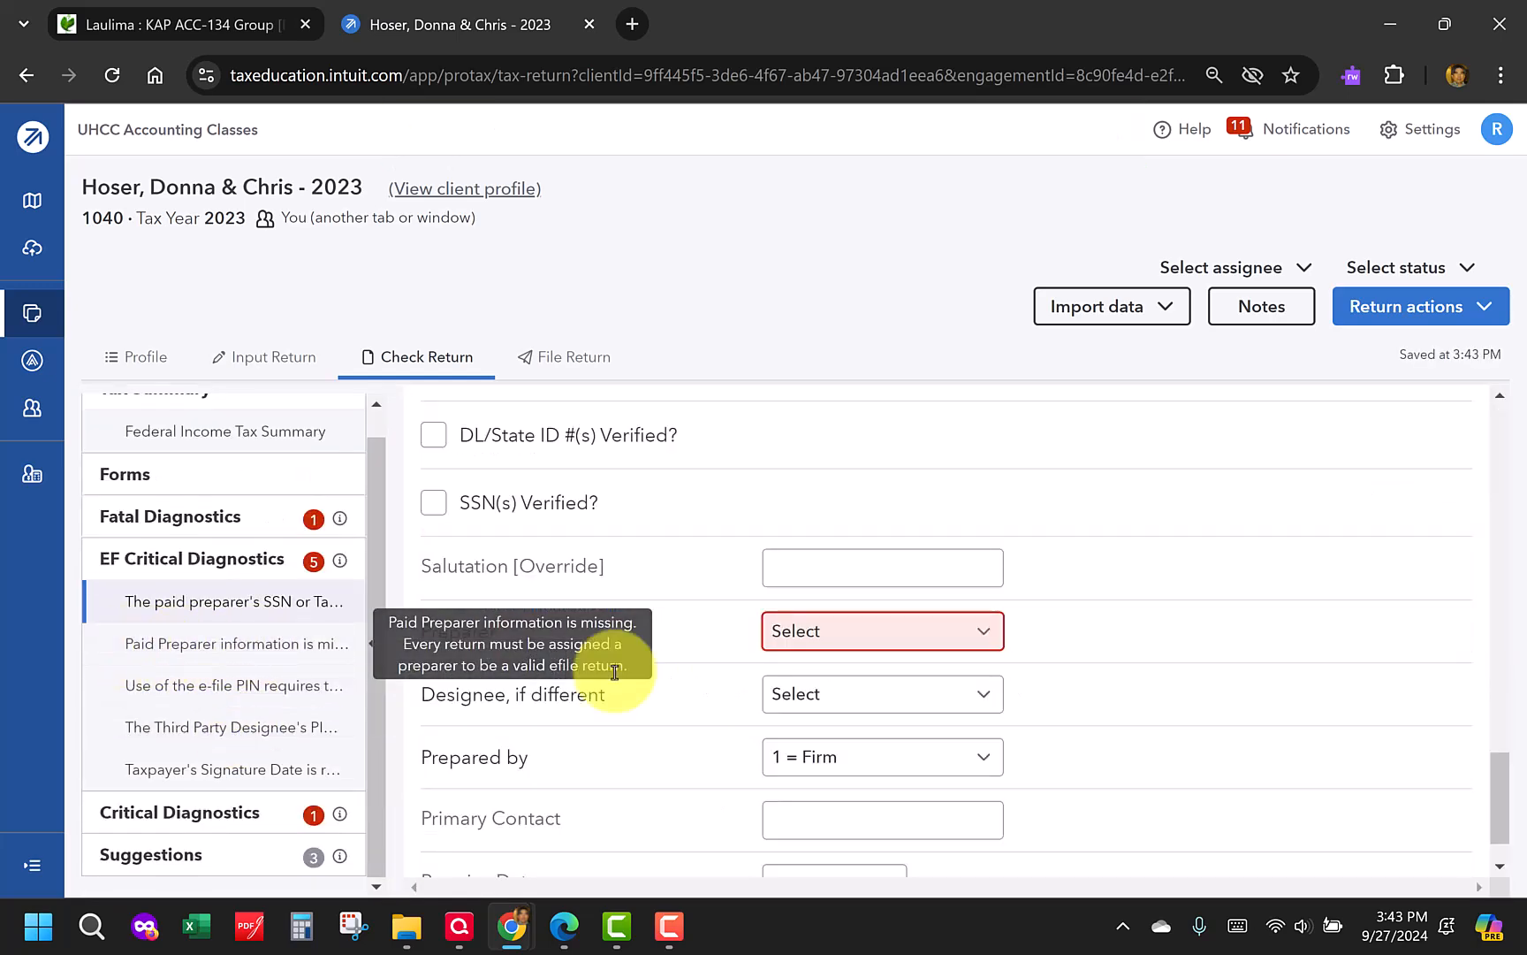
Assign the available paid preparer, leave the designee unchanged, and open the signature-date diagnostic
left_click(896, 642)
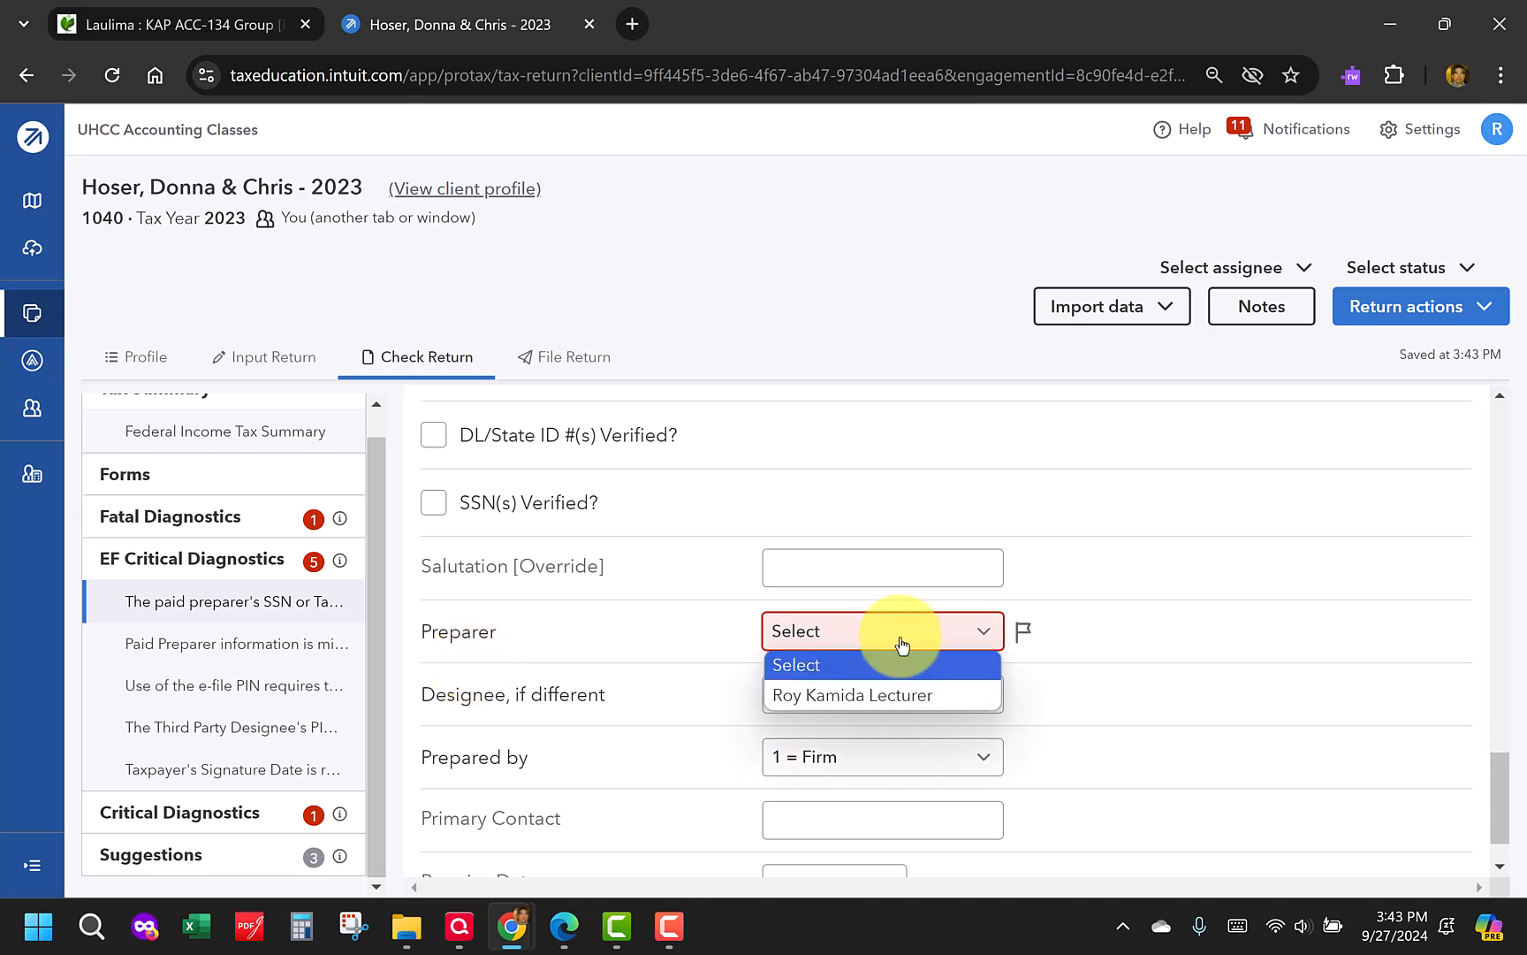
left_click(818, 696)
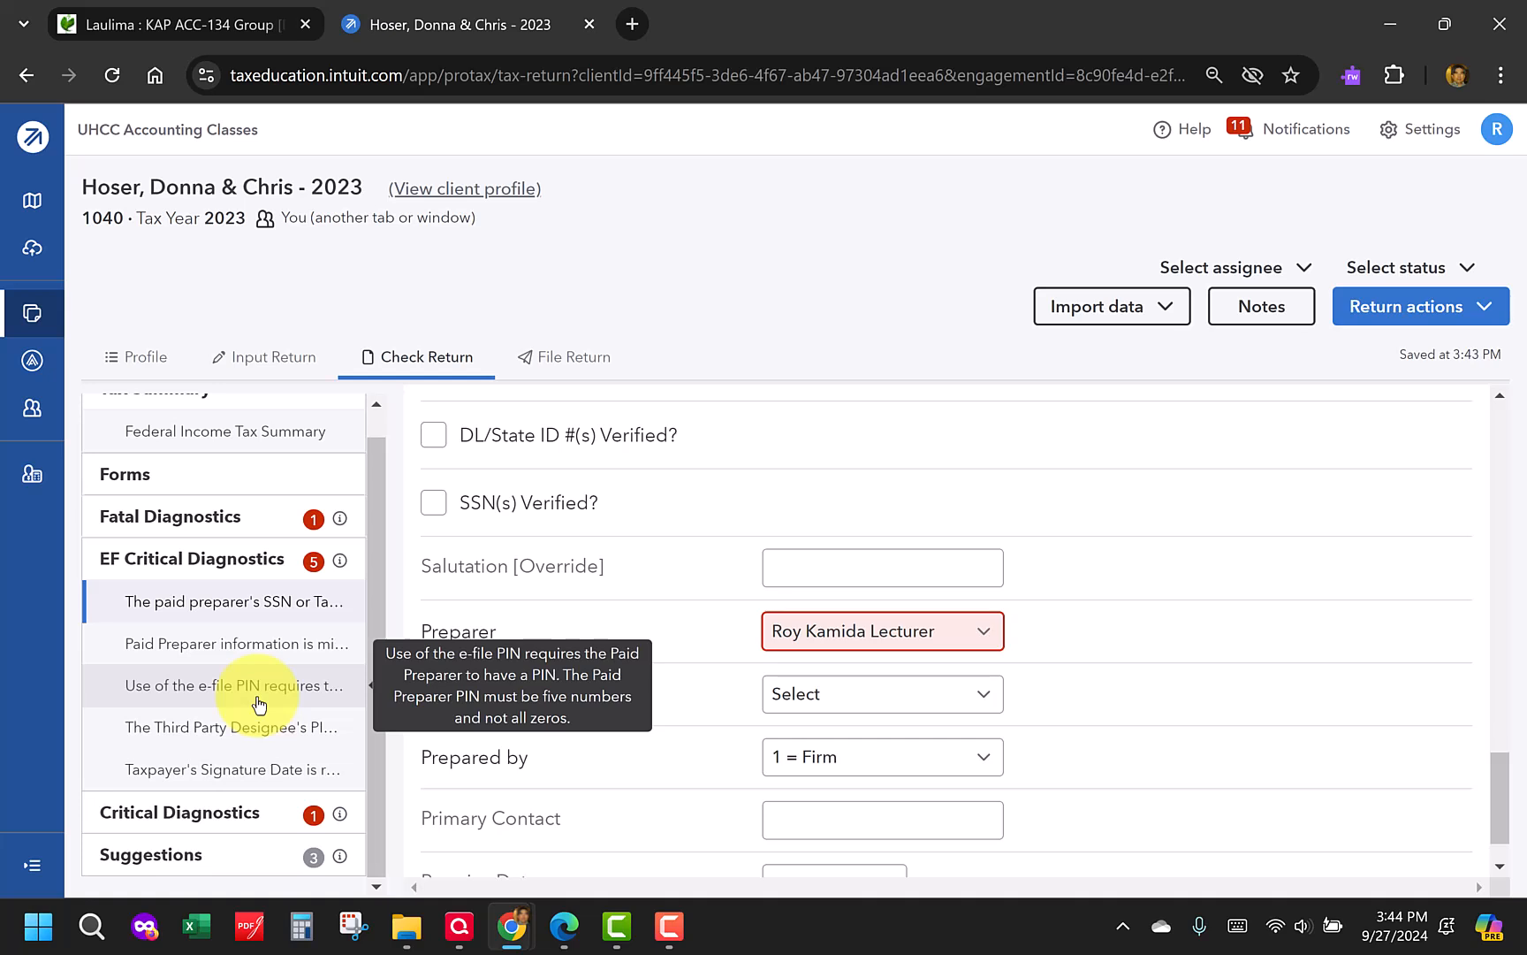
left_click(184, 744)
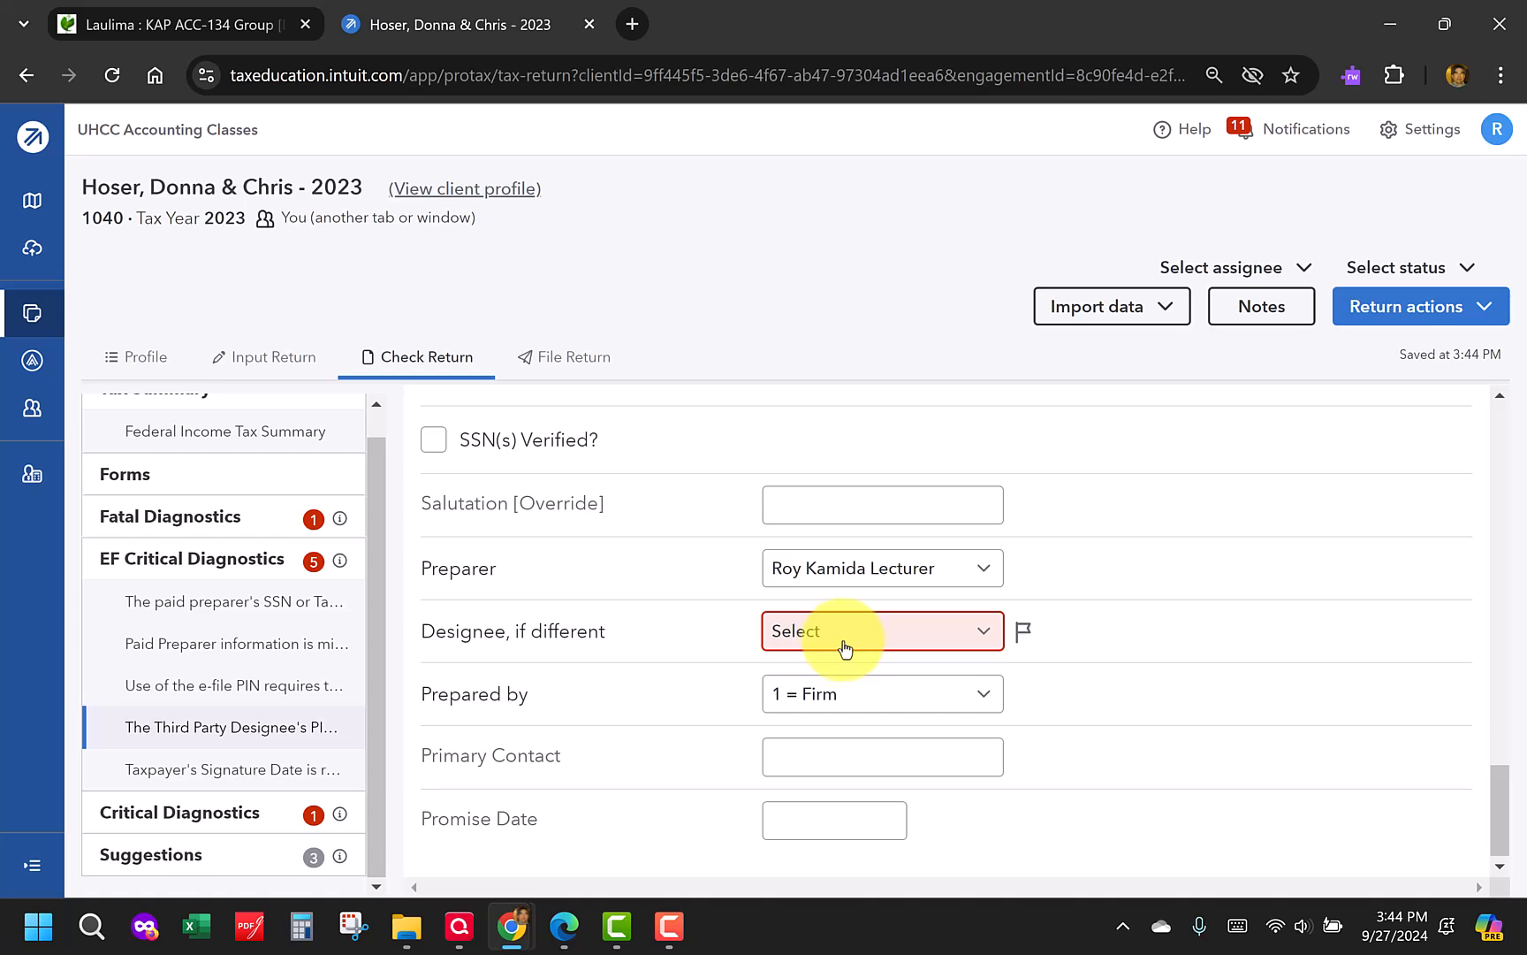
left_click(979, 641)
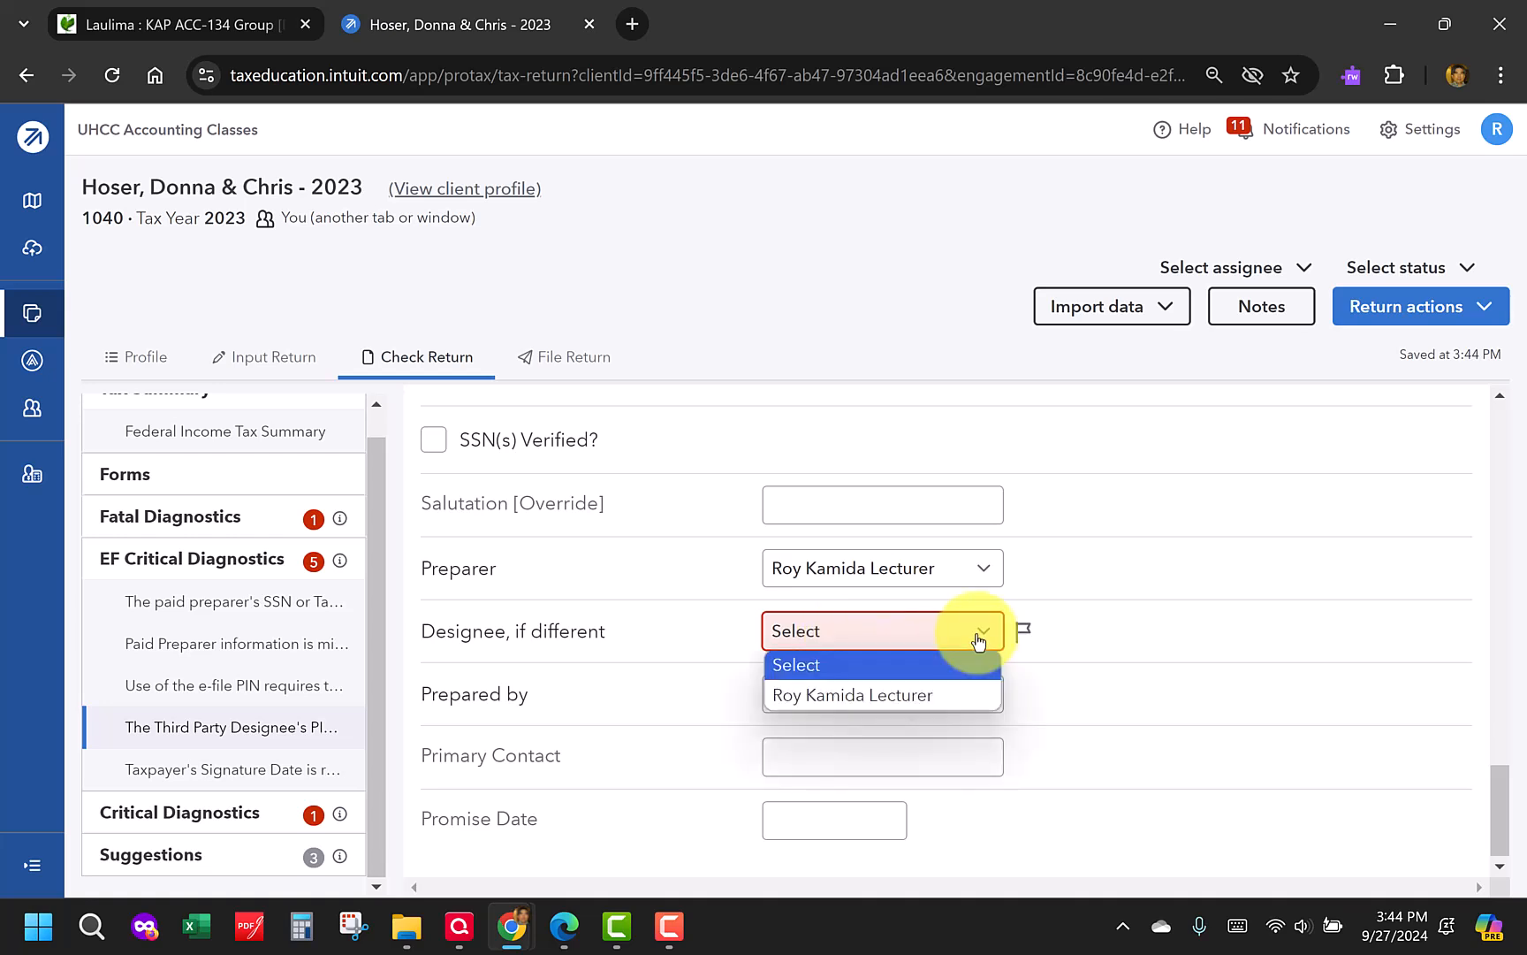
left_click(979, 641)
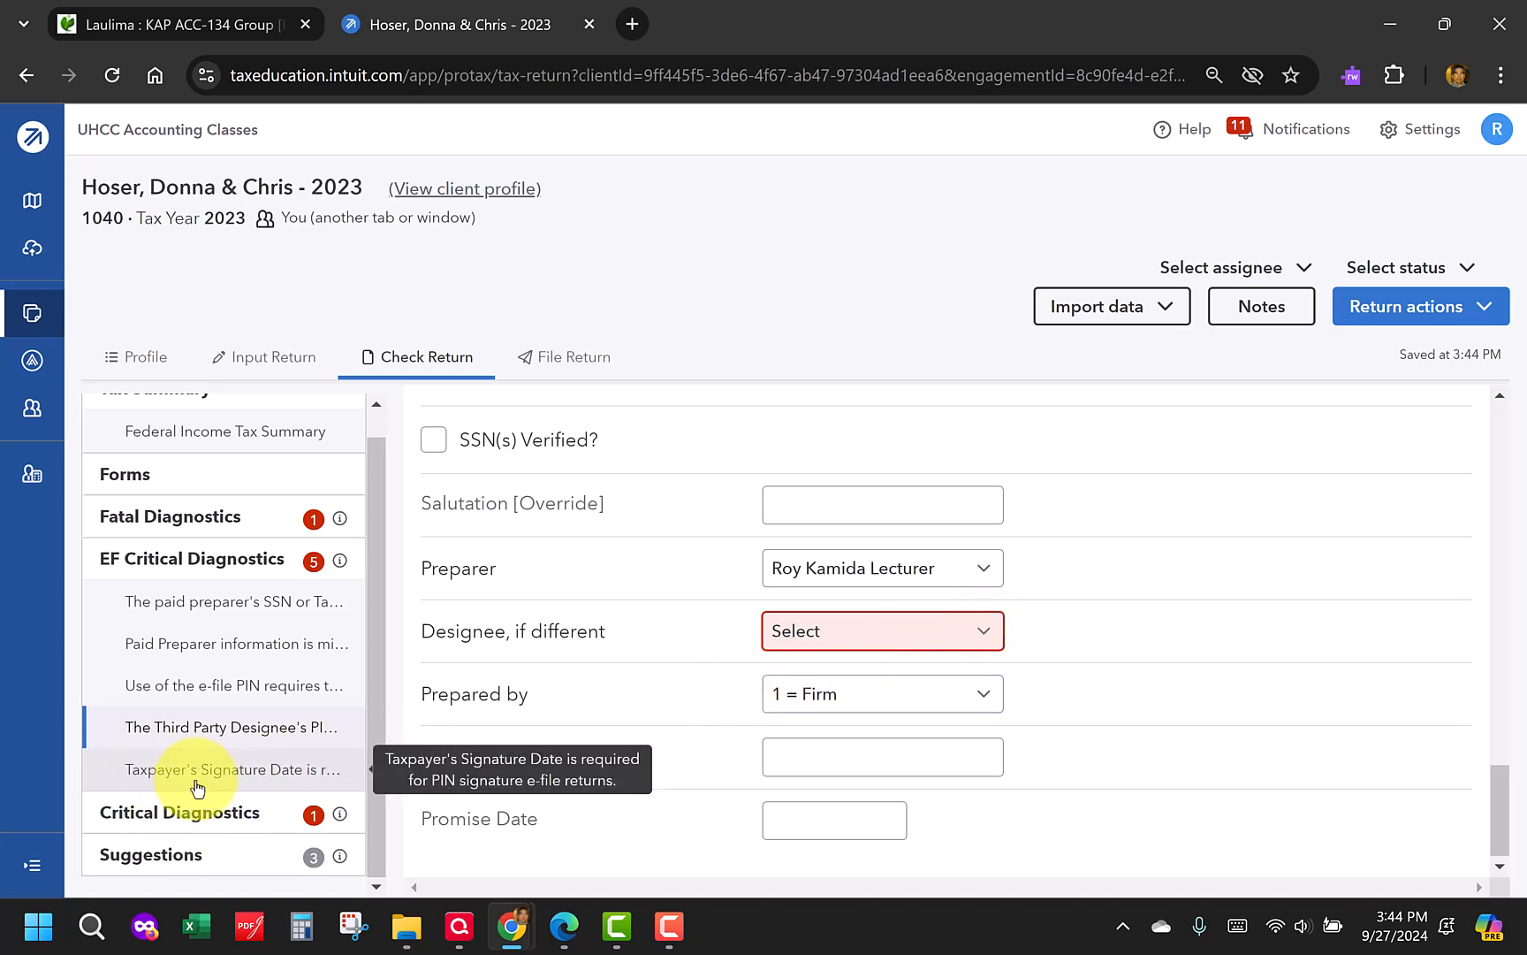
left_click(247, 770)
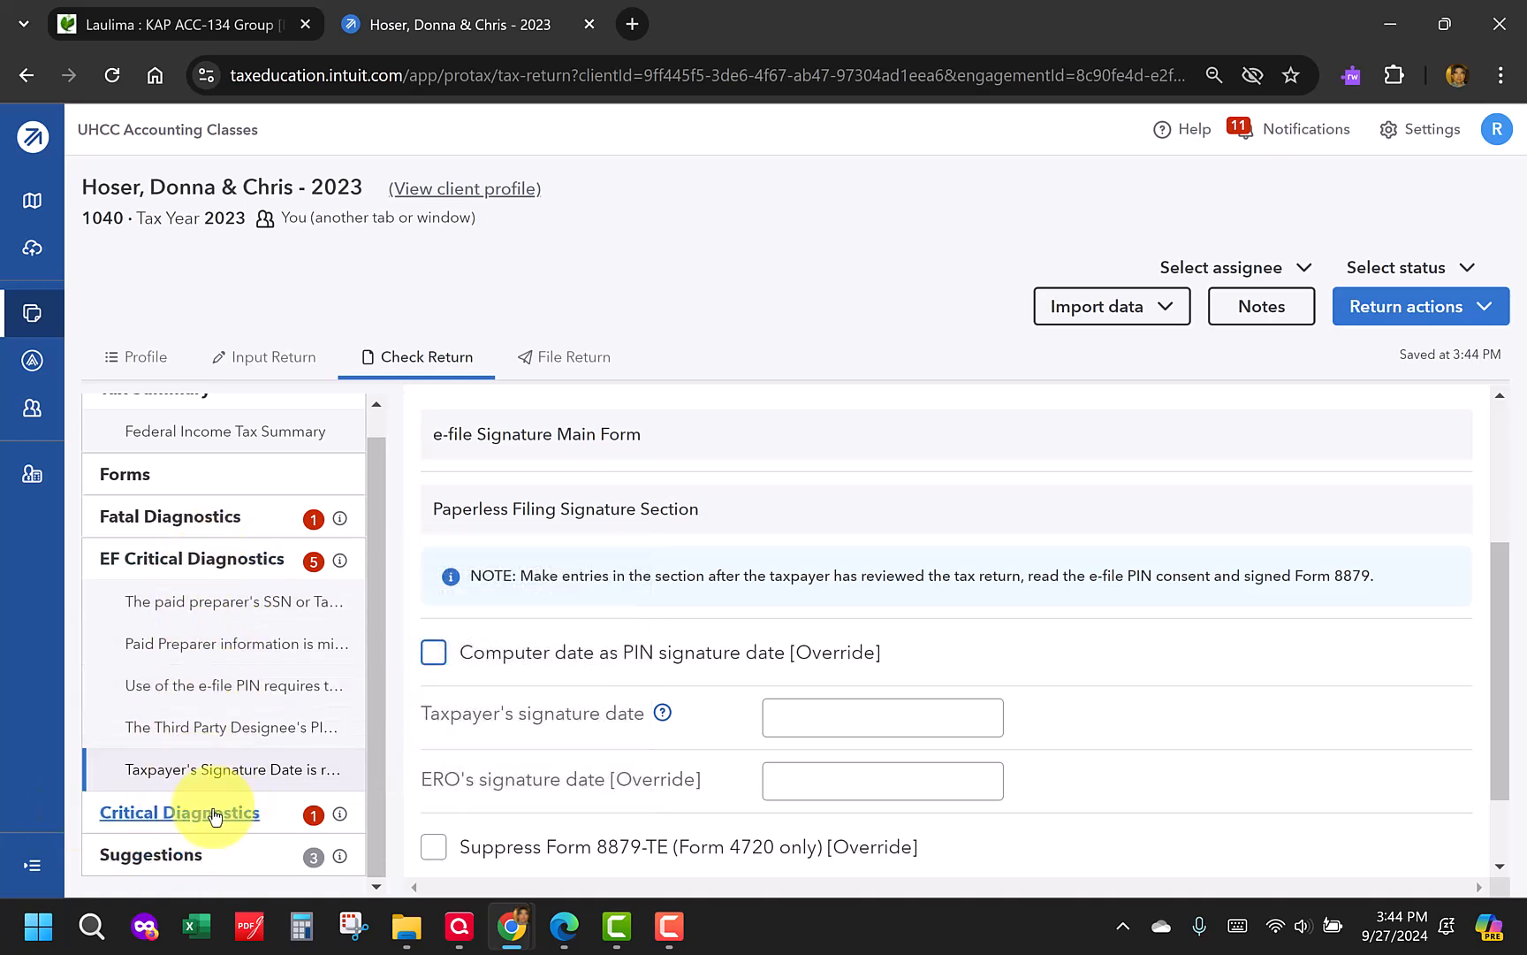
left_click(160, 813)
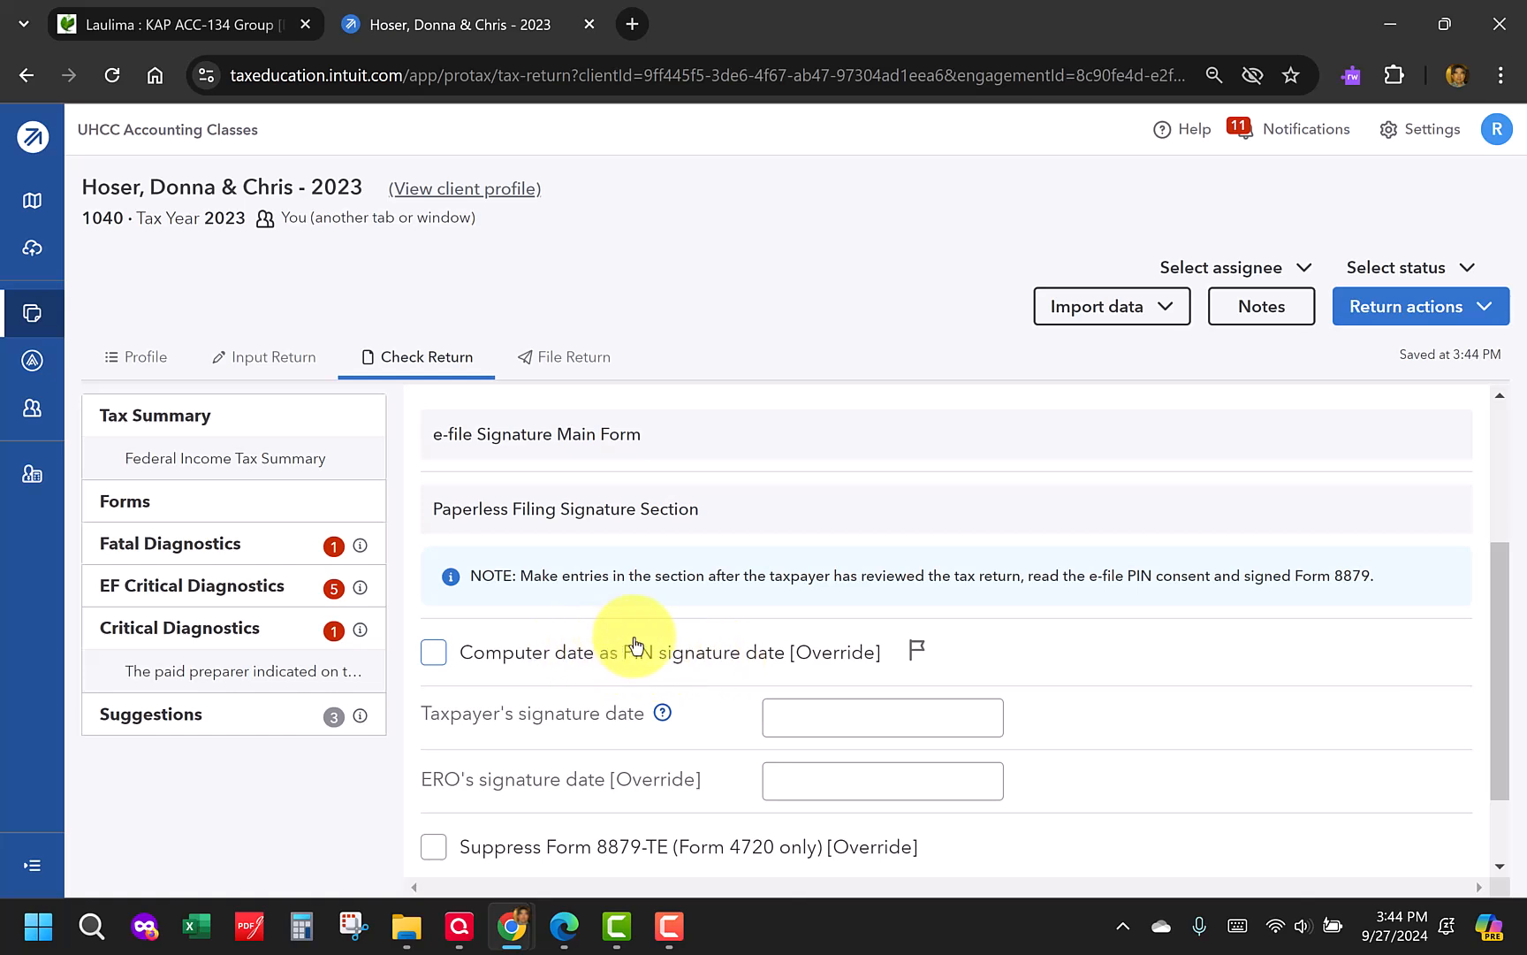
Scroll up the diagnostics sidebar and collapse, then re-expand, the Tax Summary section
scroll(529, 658, "up", 3)
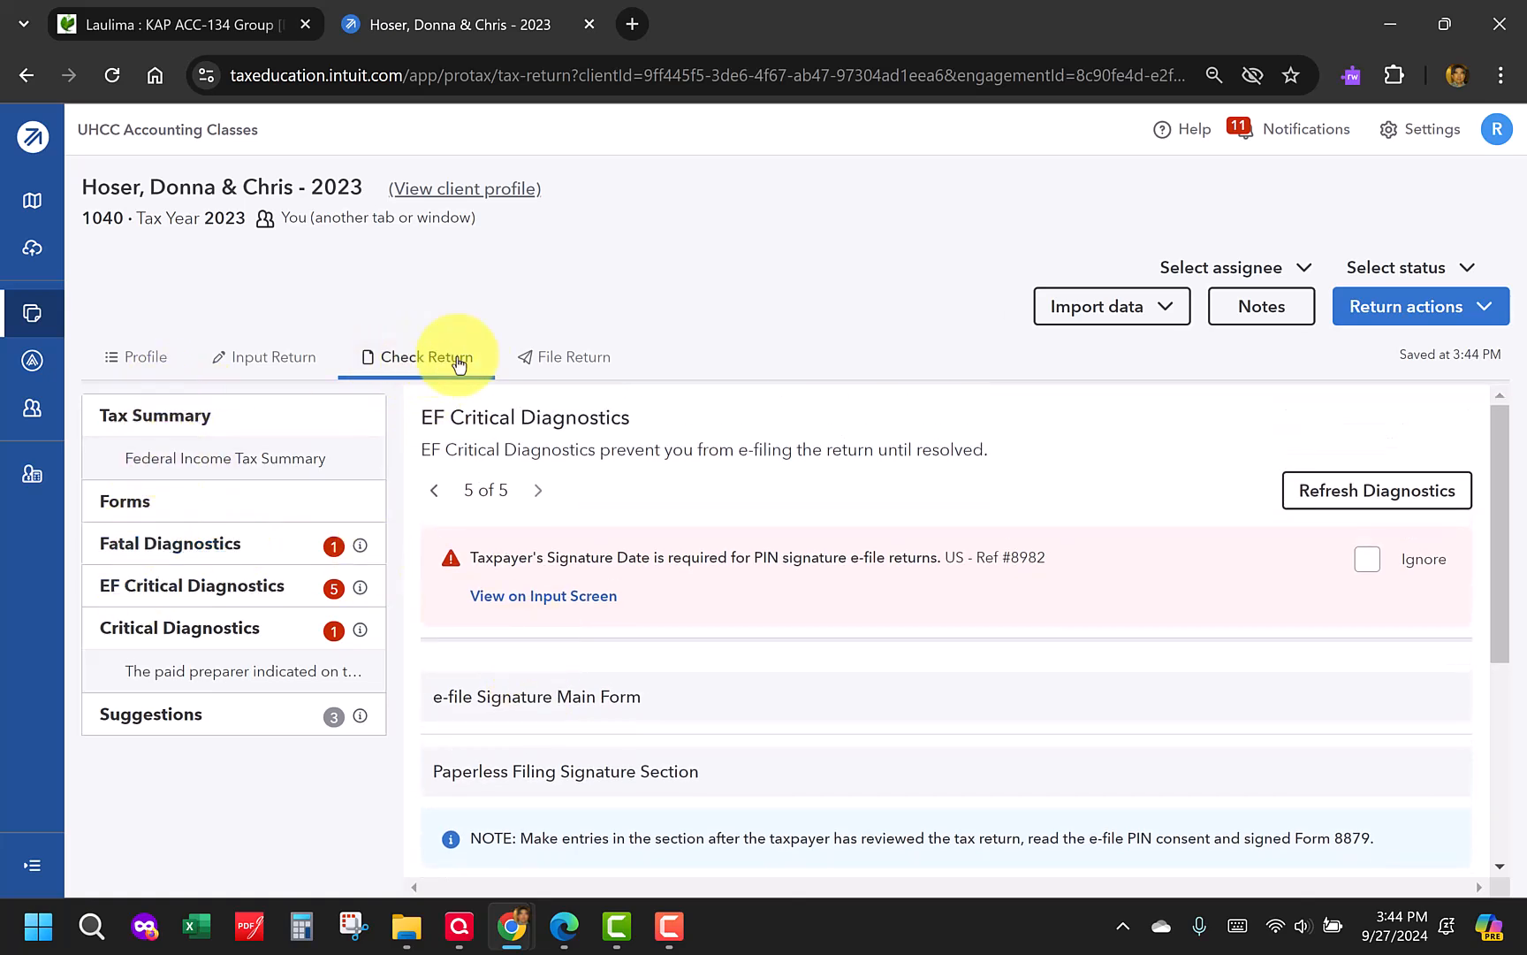
left_click(153, 419)
left_click(153, 421)
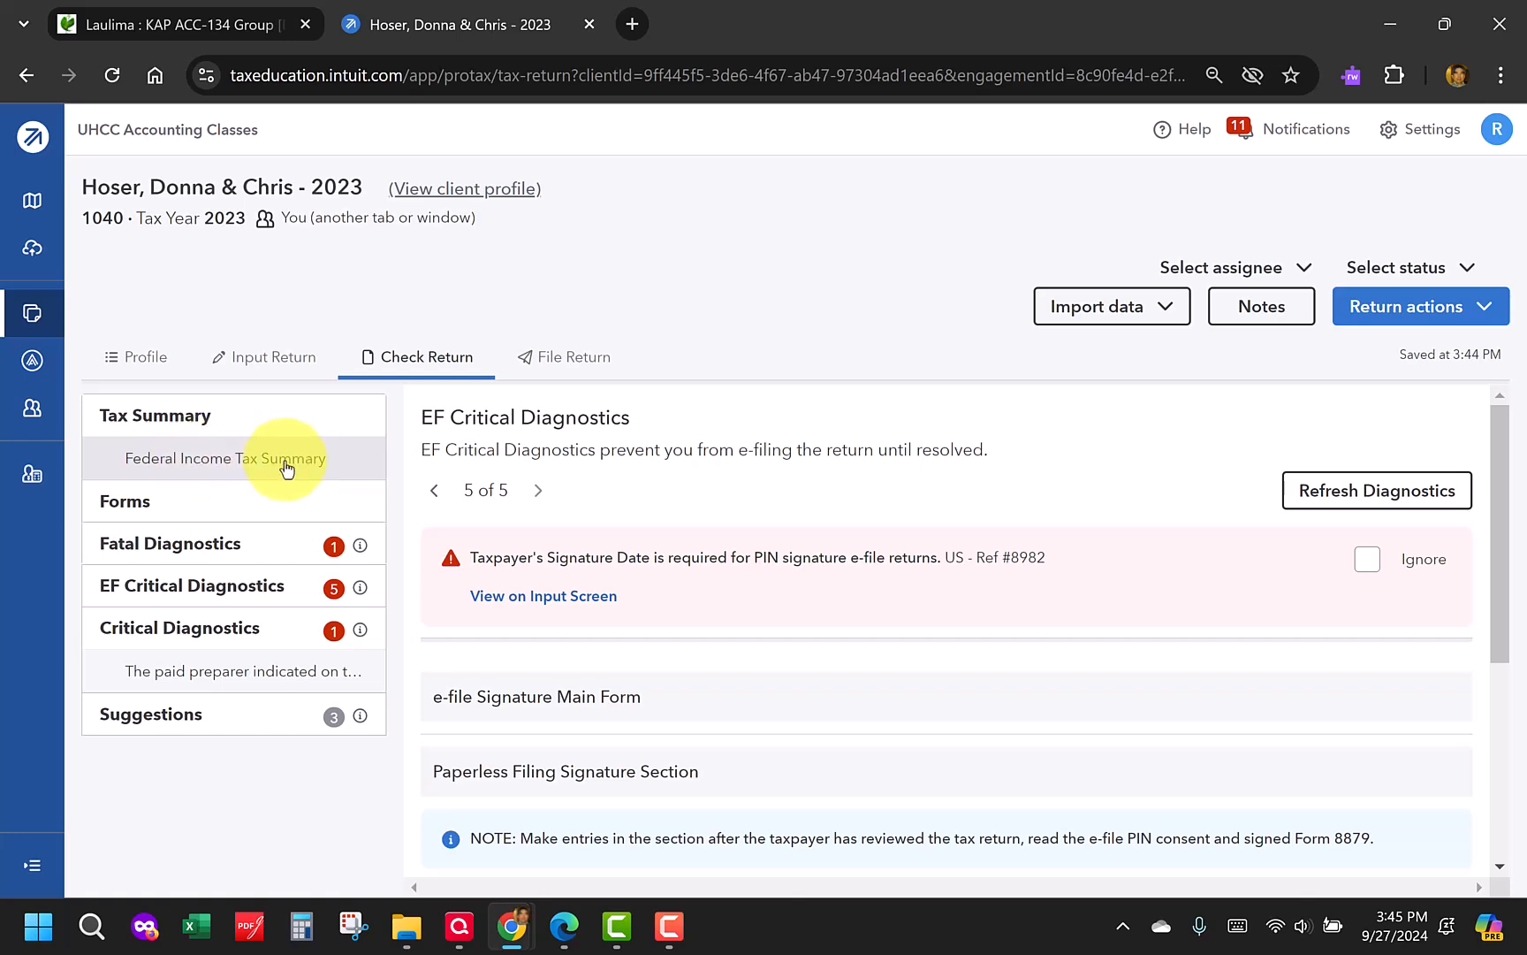
Review the Federal Income Tax Summary down to the 84 refund
left_click(226, 469)
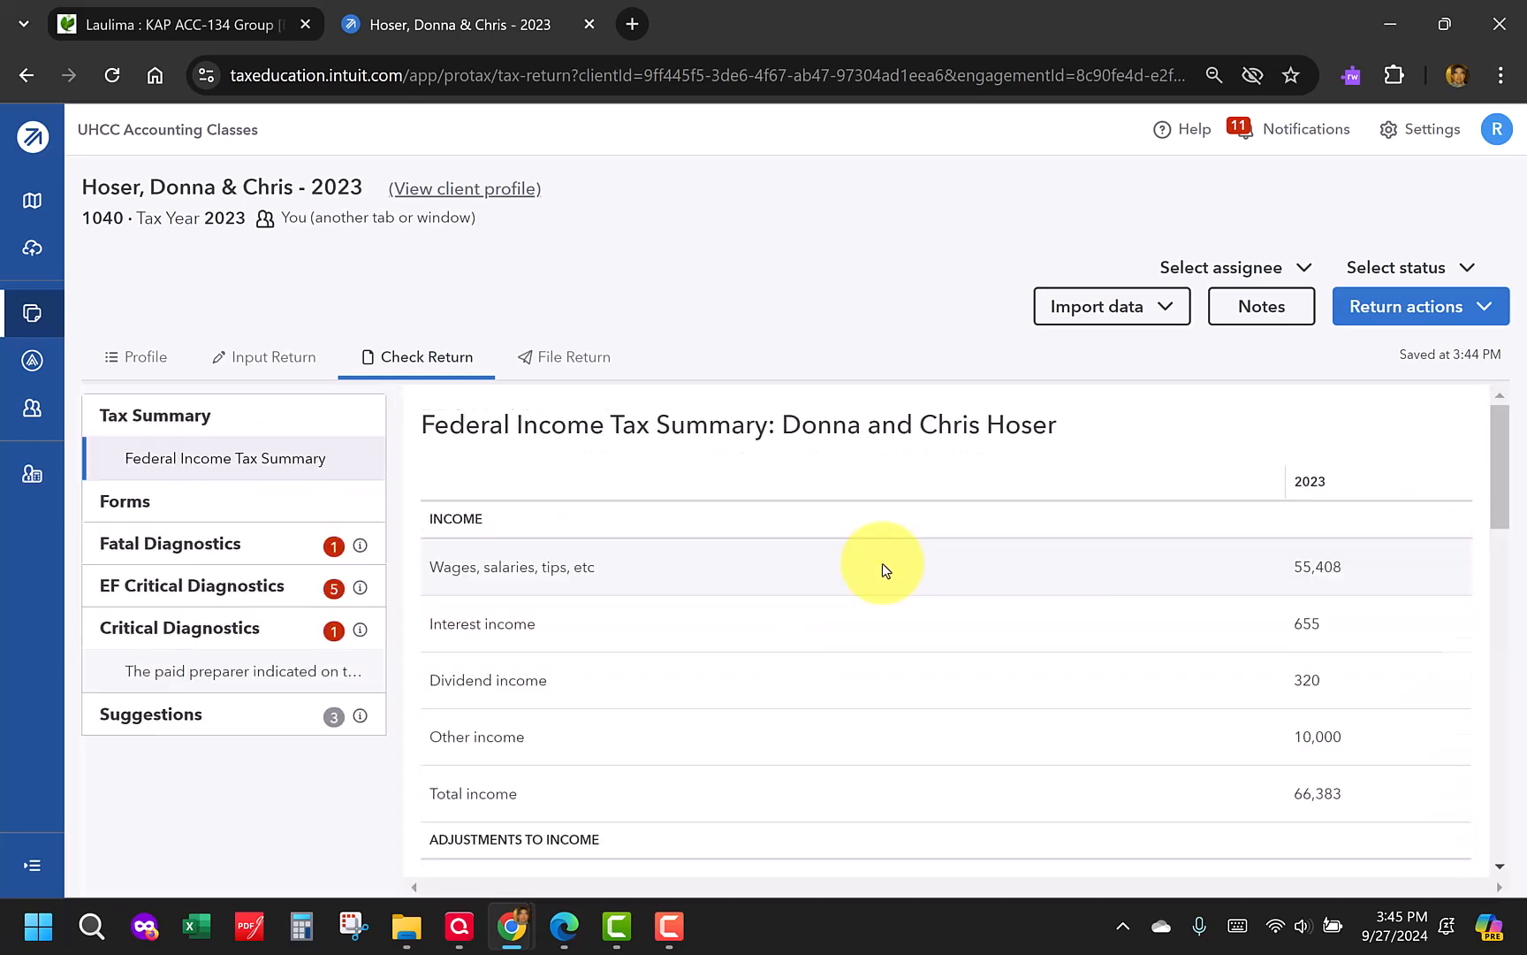
scroll(1052, 566, "down", 5)
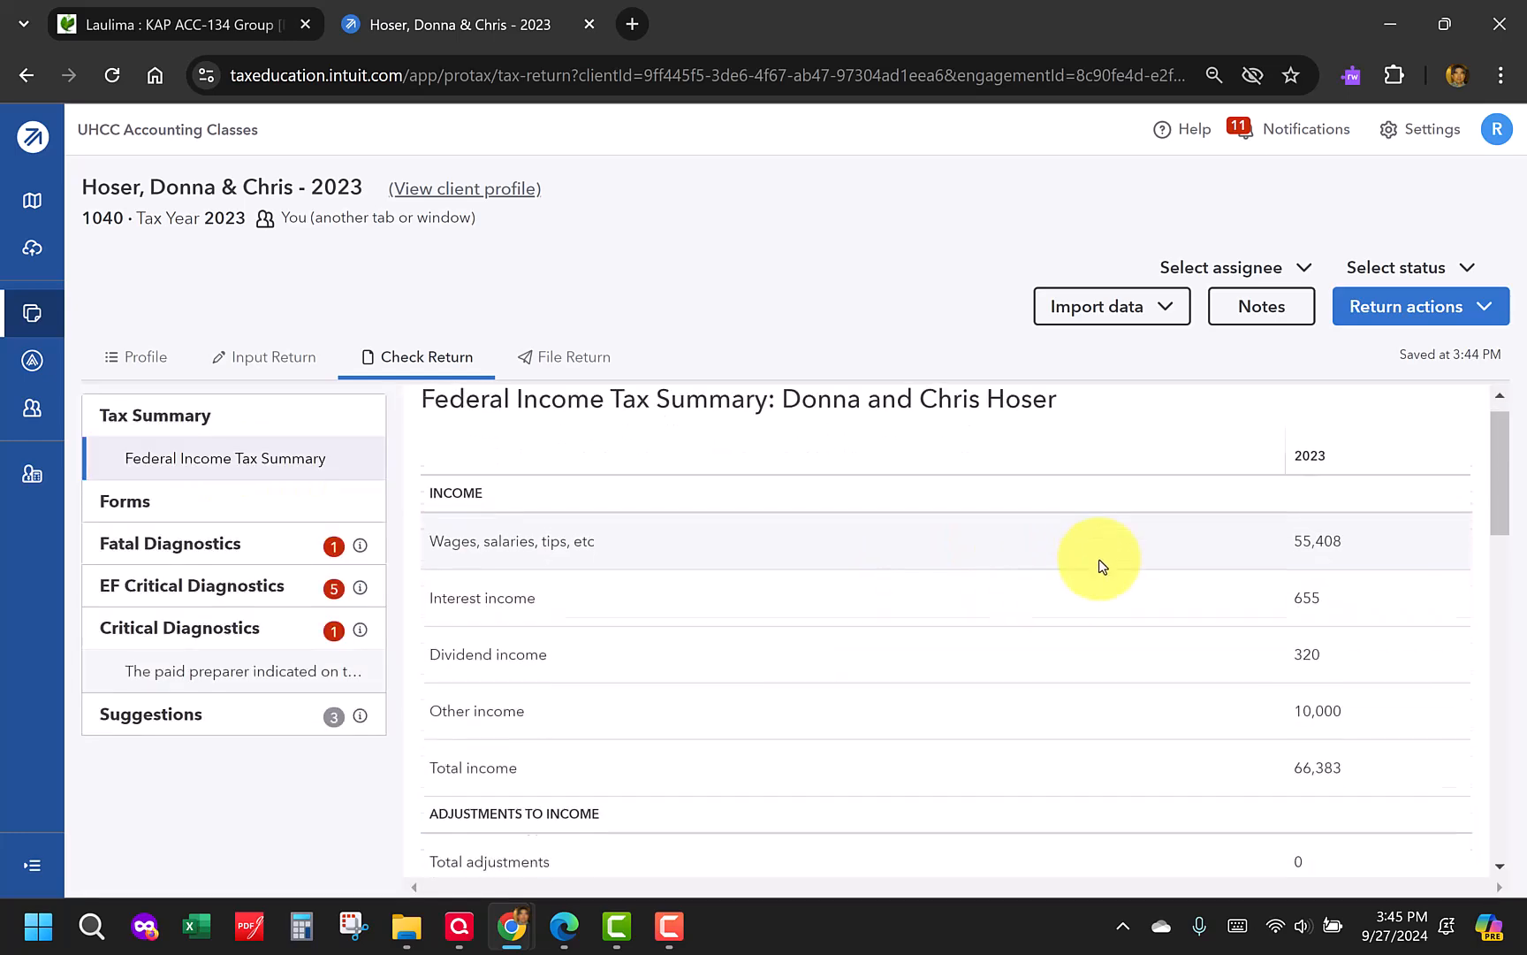
scroll(1102, 566, "down", 6)
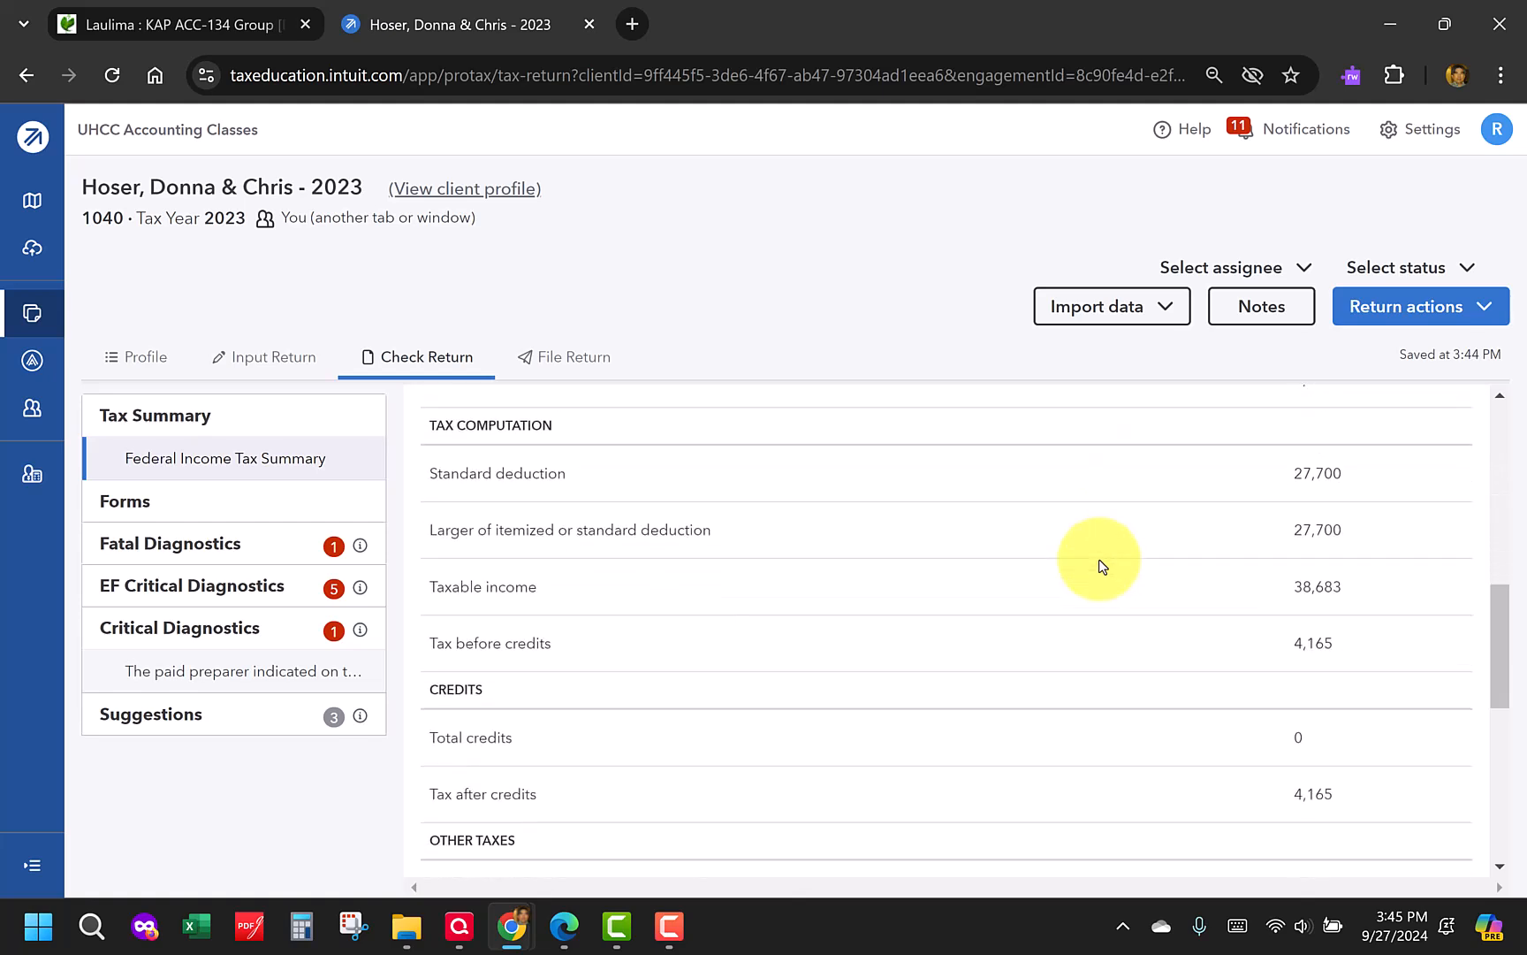
scroll(1102, 566, "down", 1)
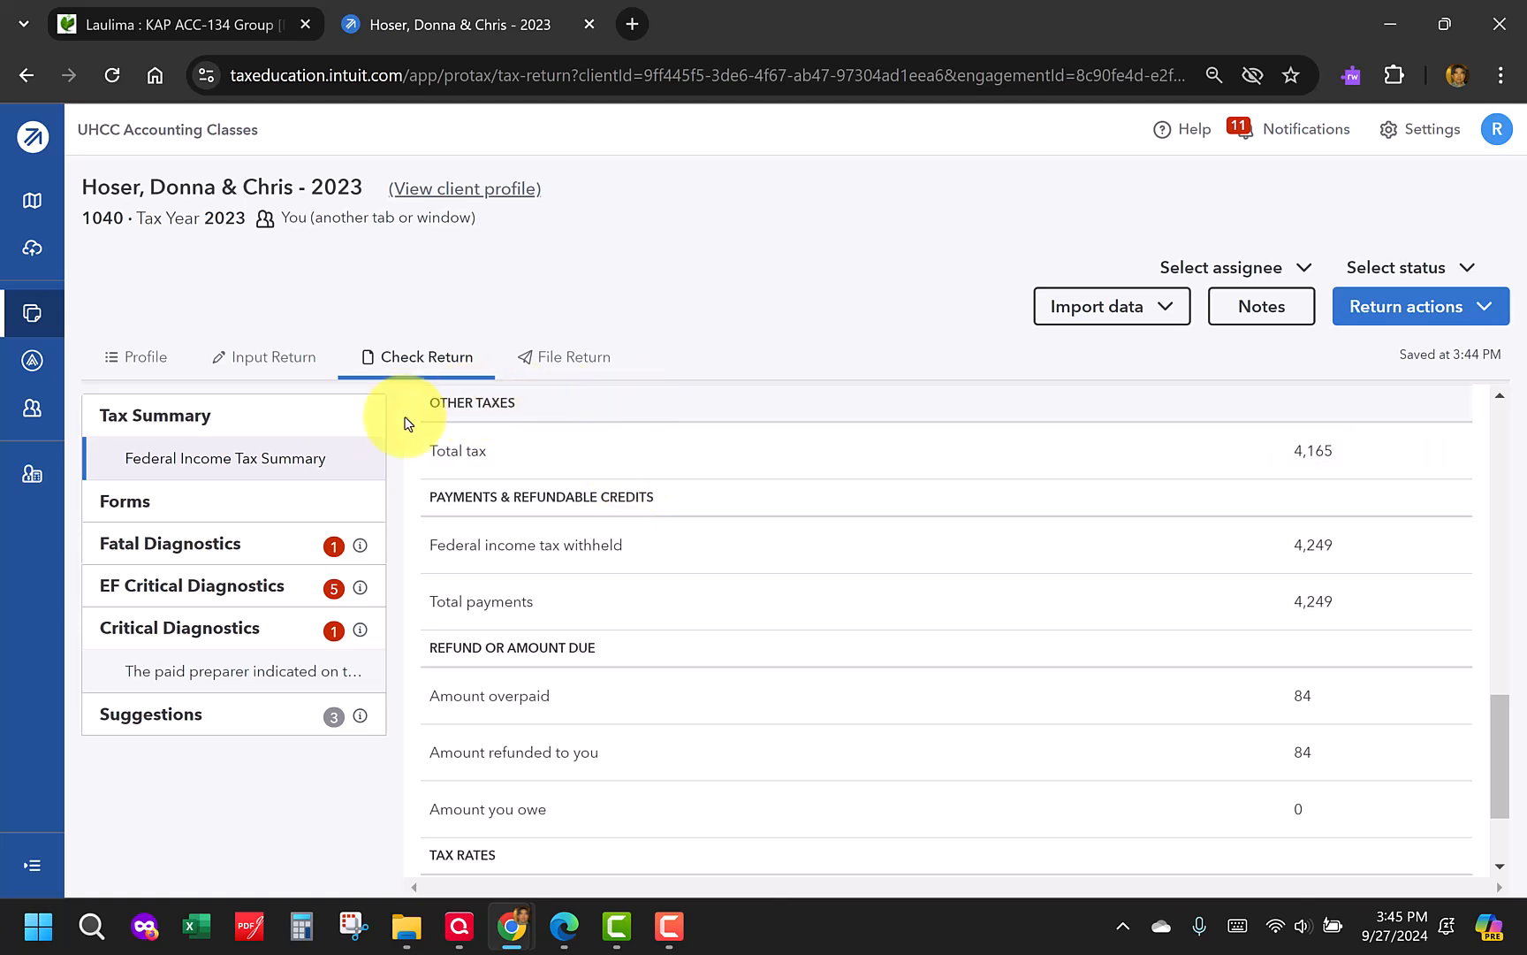
Open Form 1040 from the Forms list and scroll to its Income section
left_click(115, 511)
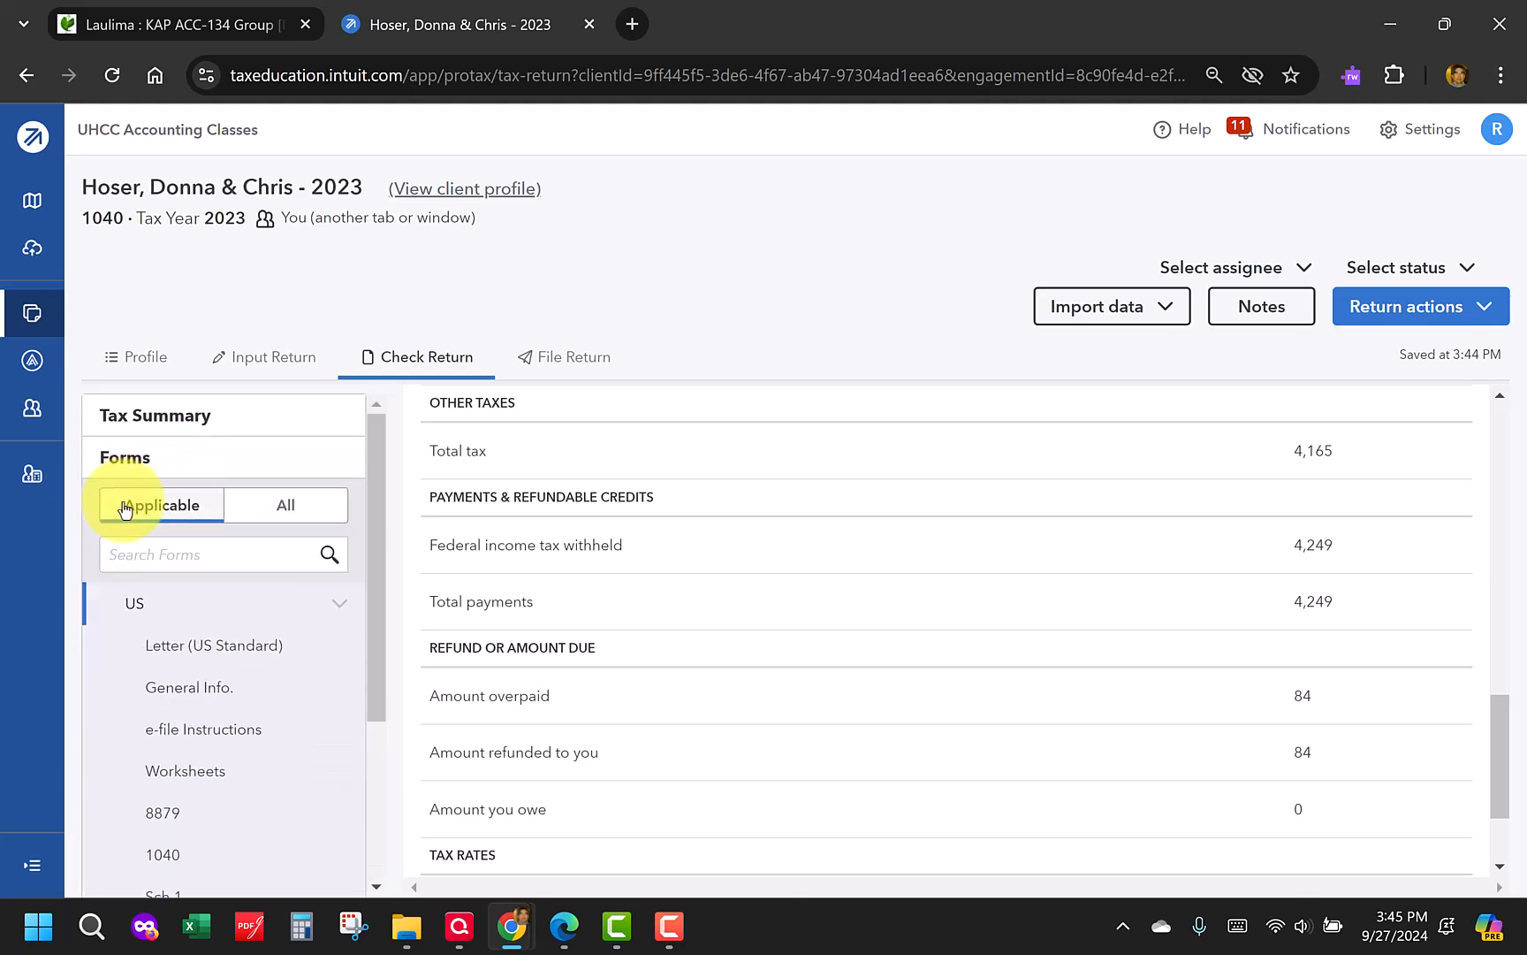
scroll(188, 624, "down", 3)
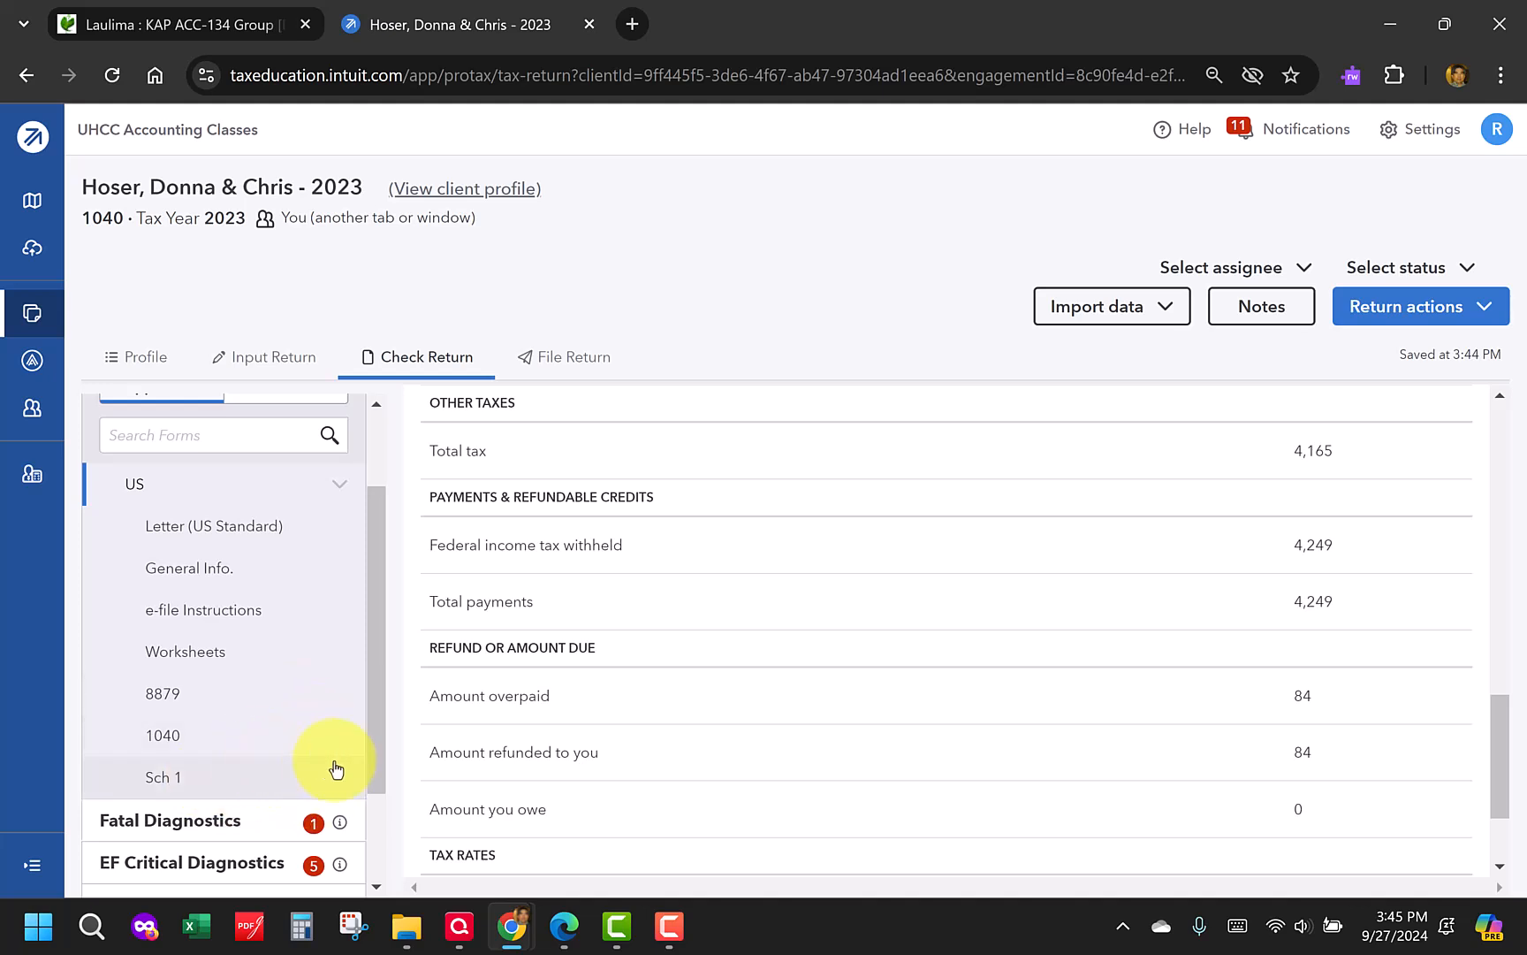
left_click(175, 749)
scroll(685, 732, "down", 3)
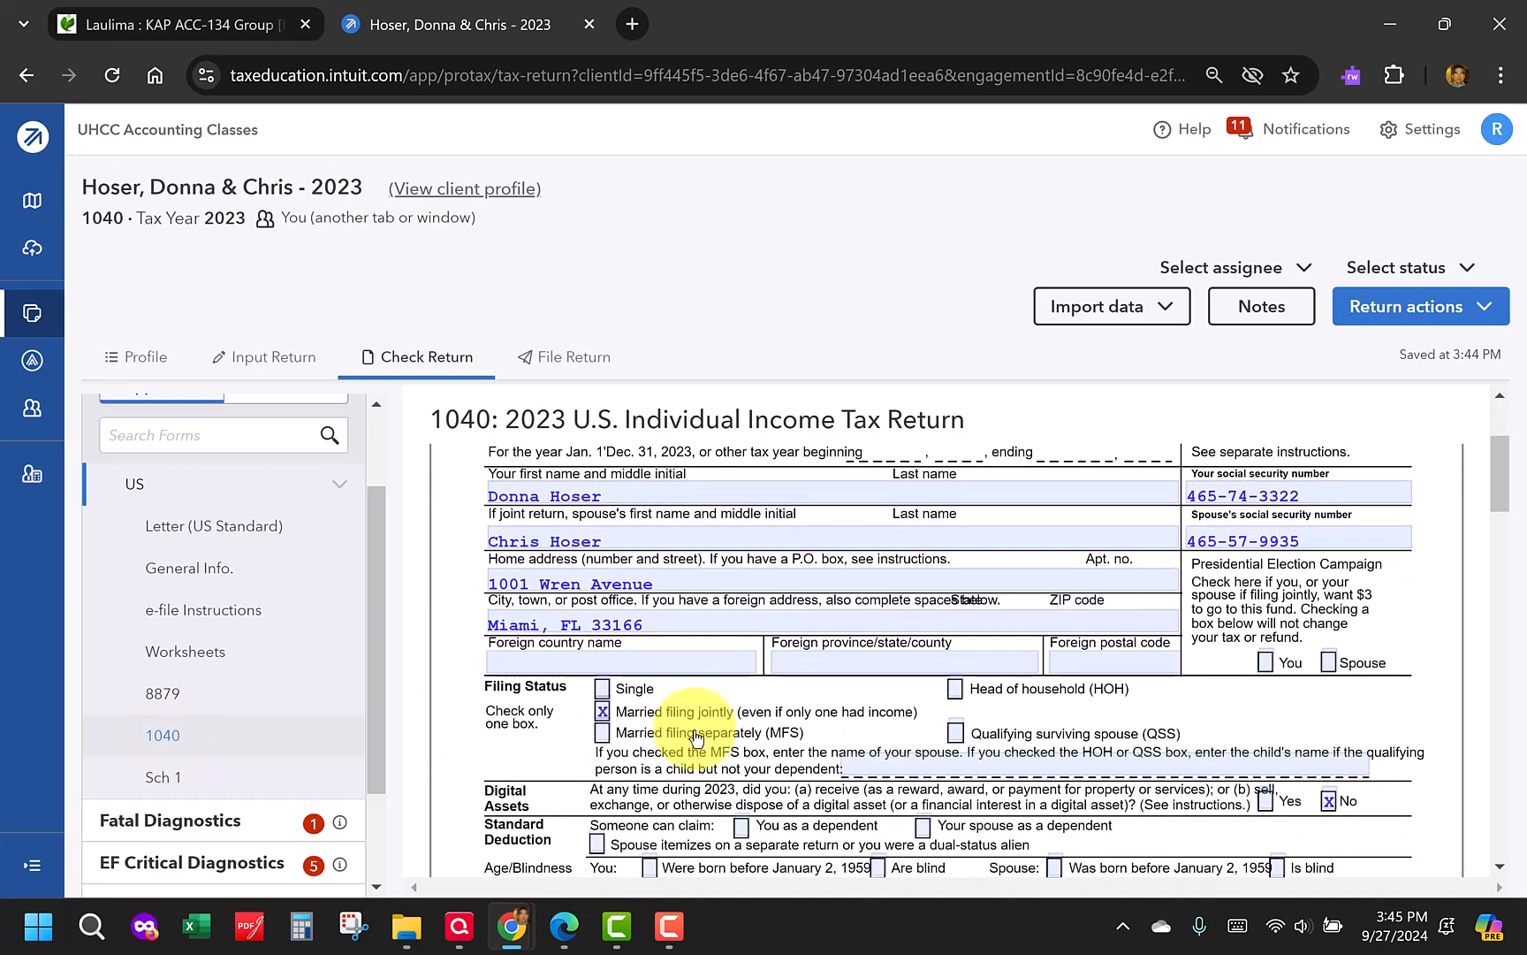
scroll(697, 738, "down", 5)
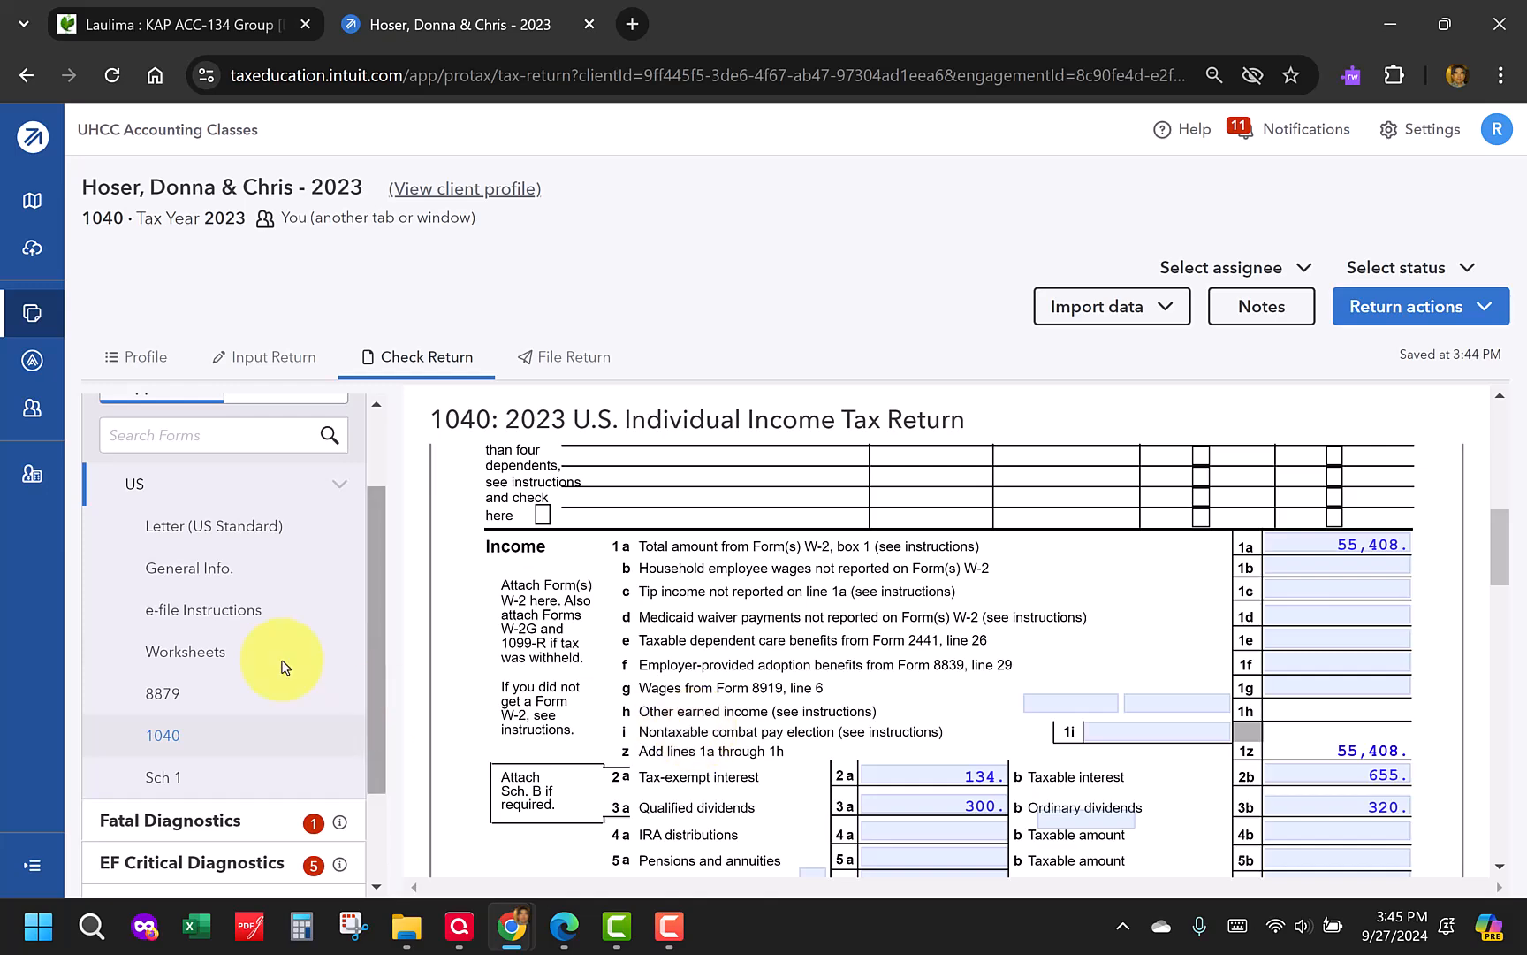
left_click(193, 661)
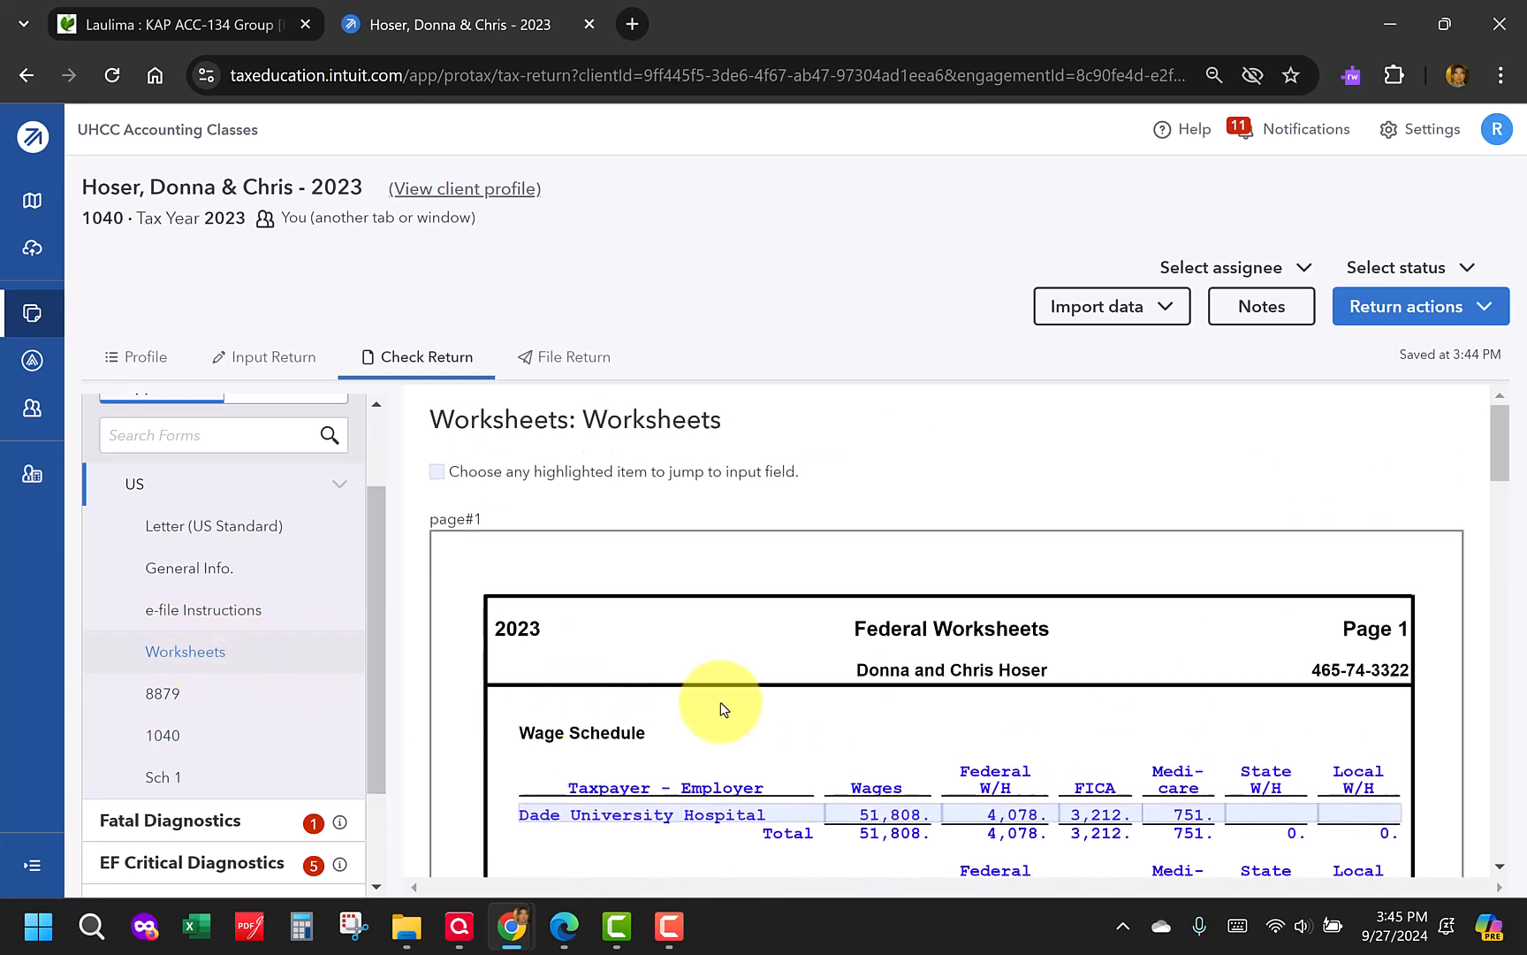
scroll(692, 703, "down", 10)
scroll(691, 697, "down", 8)
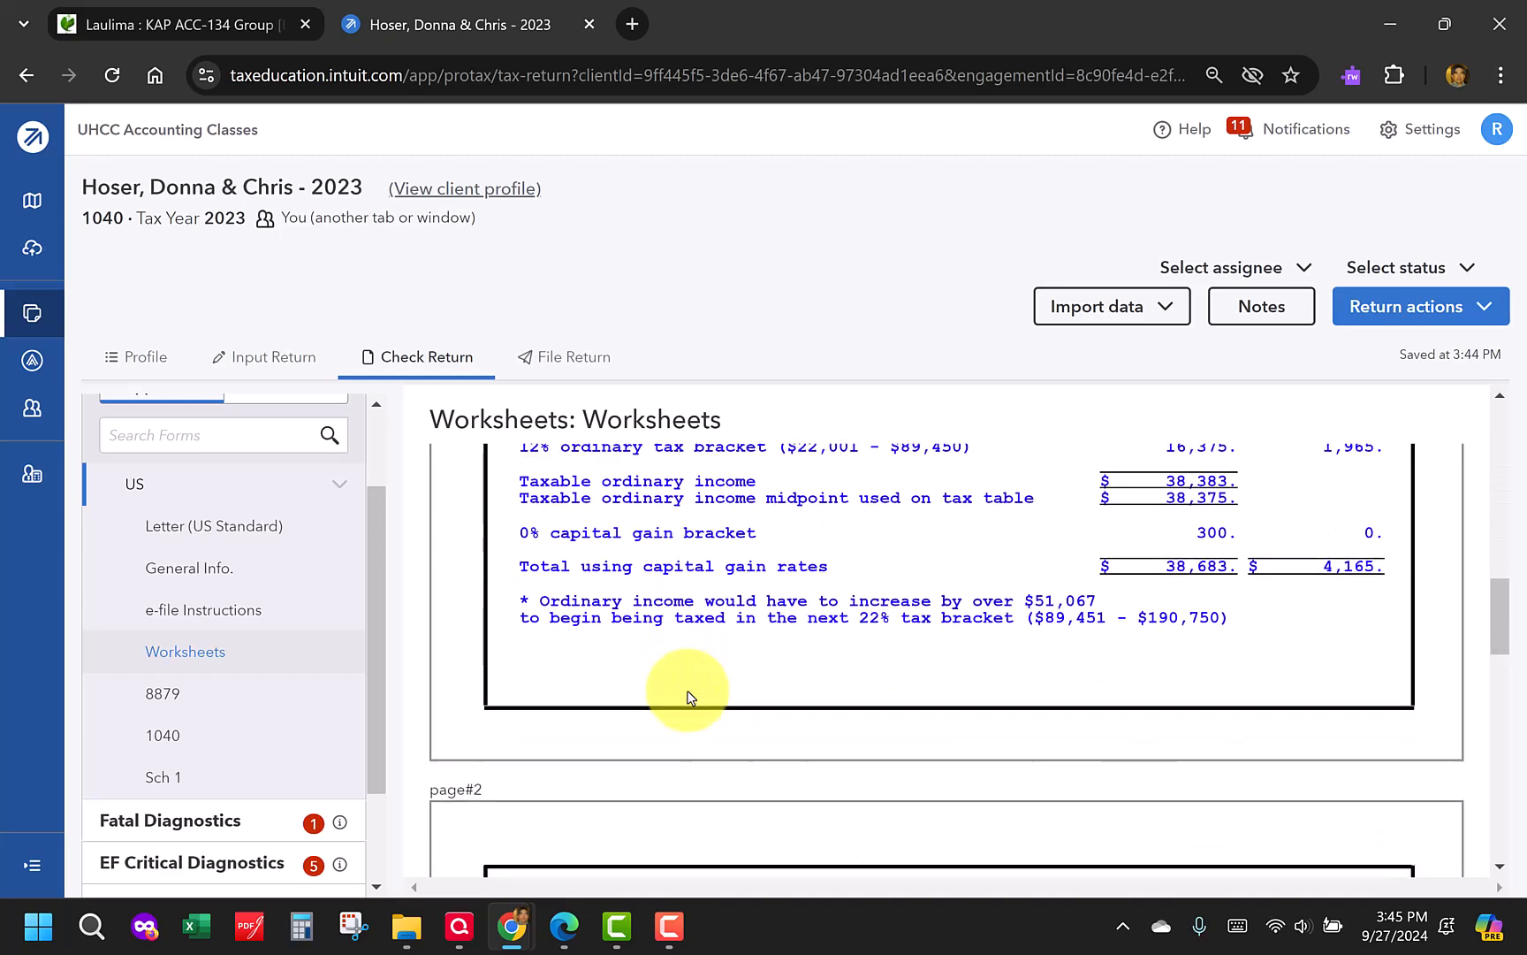
scroll(705, 679, "down", 15)
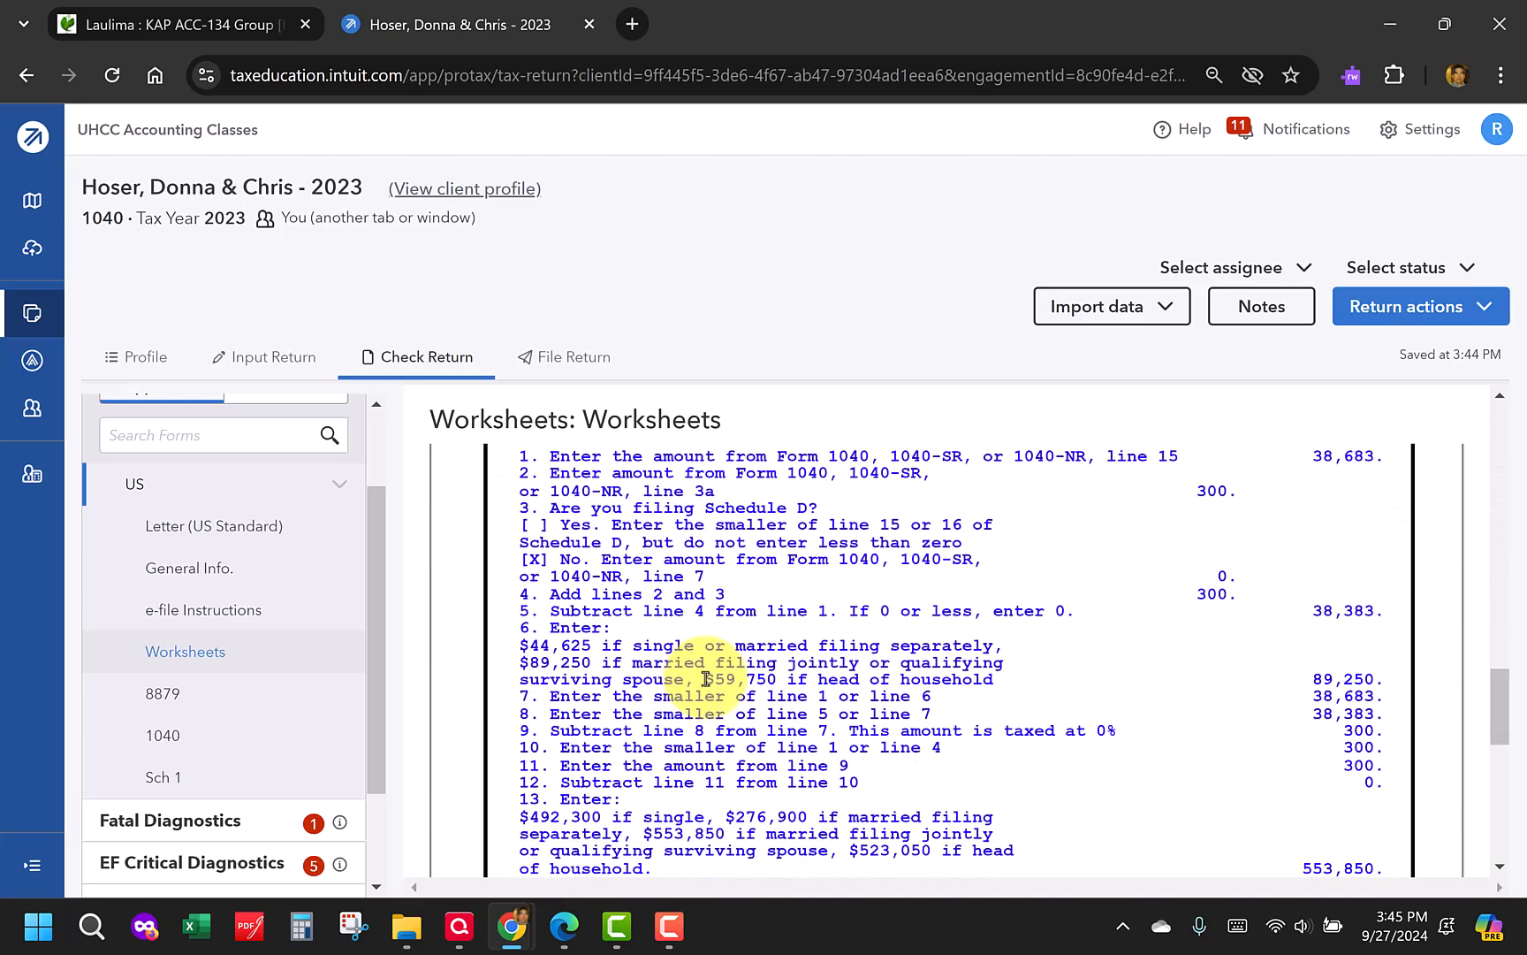
scroll(705, 679, "up", 8)
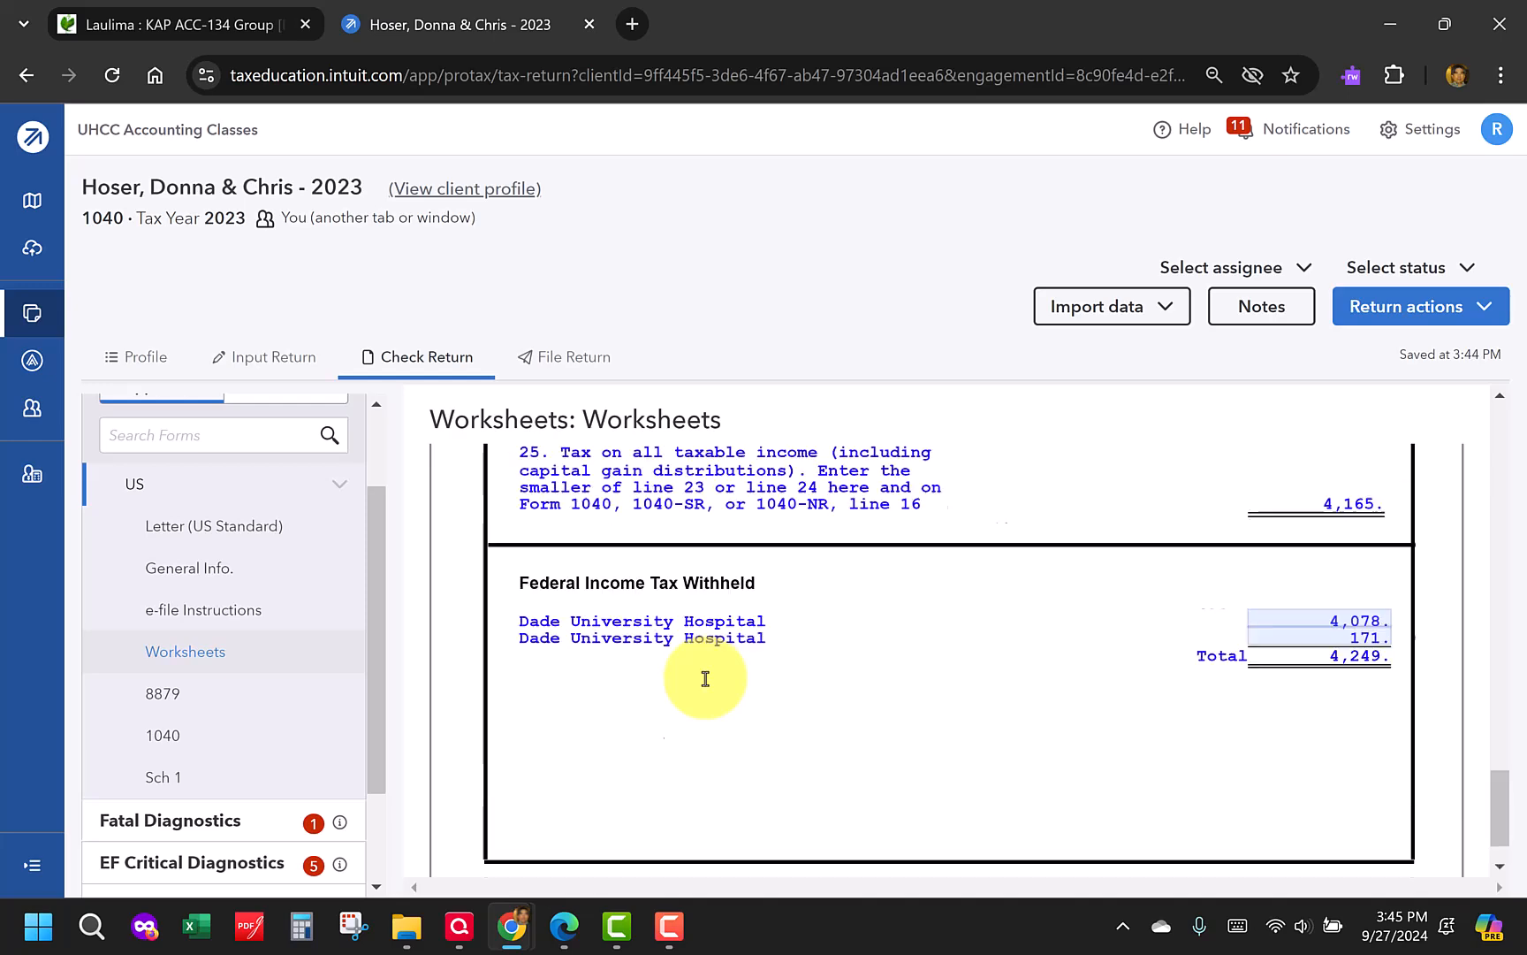
scroll(704, 679, "up", 4)
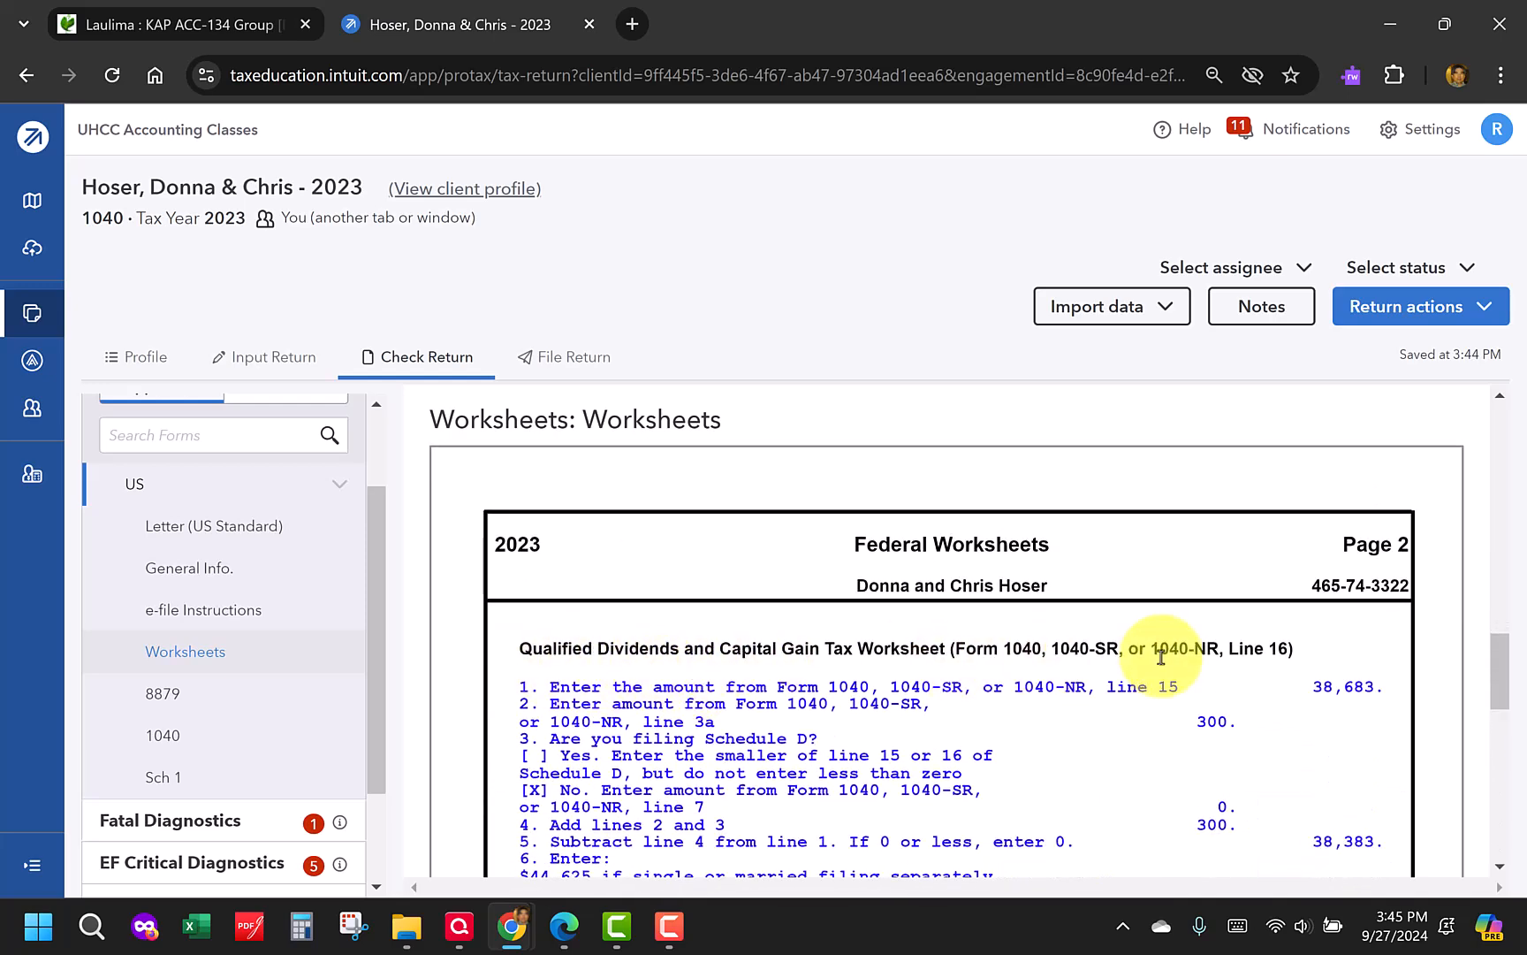
scroll(1256, 652, "down", 2)
scroll(1256, 653, "down", 1)
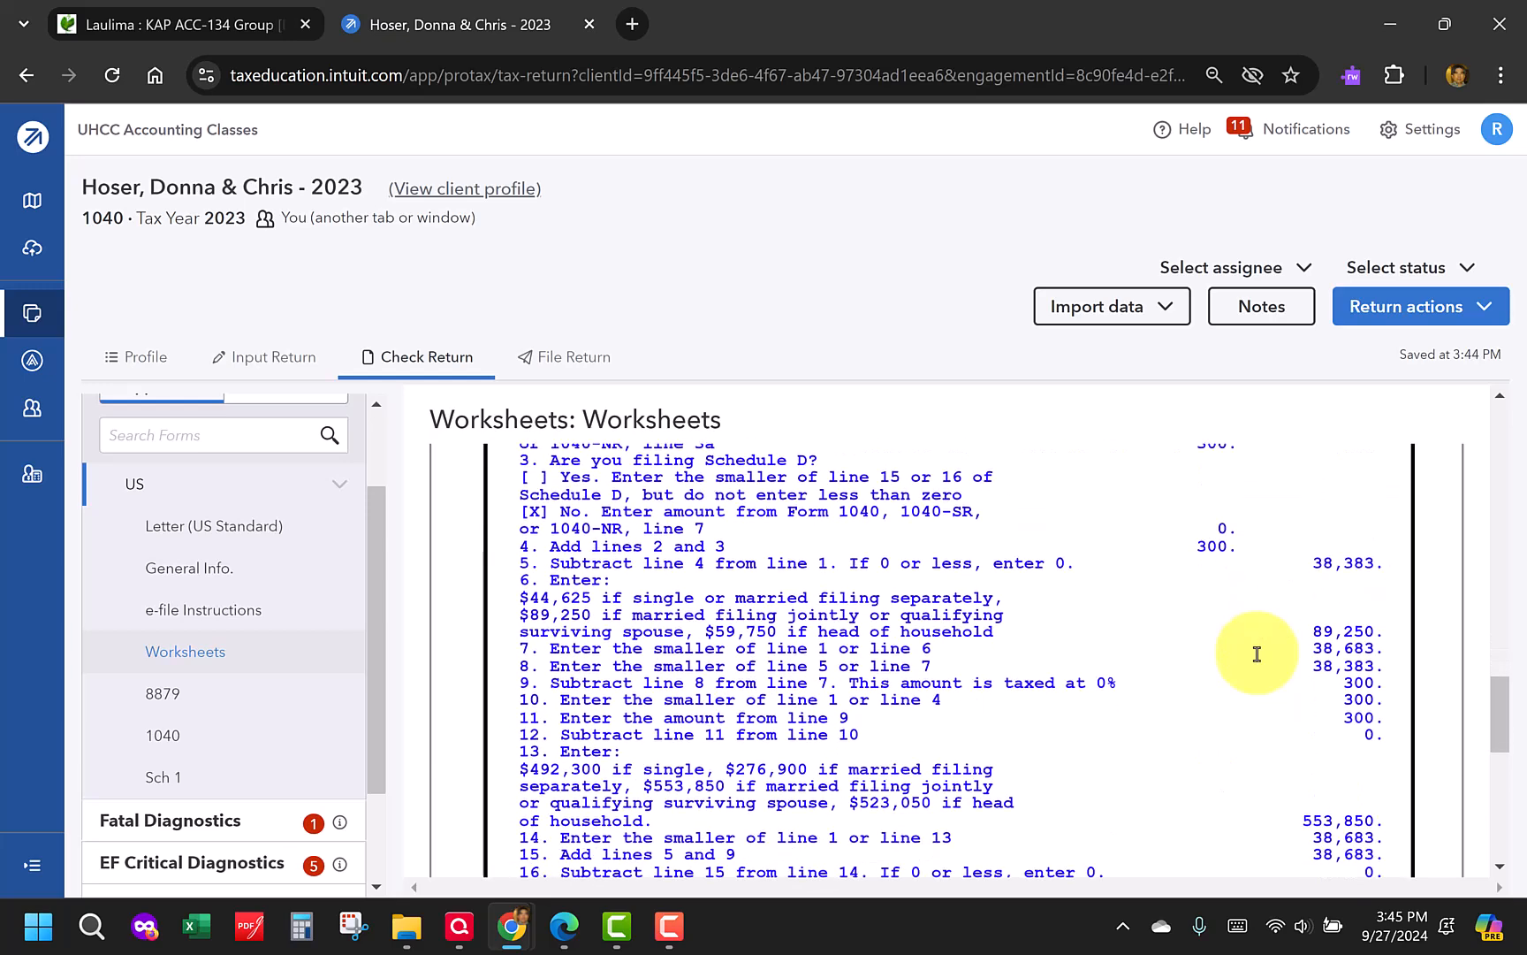
scroll(1256, 654, "down", 4)
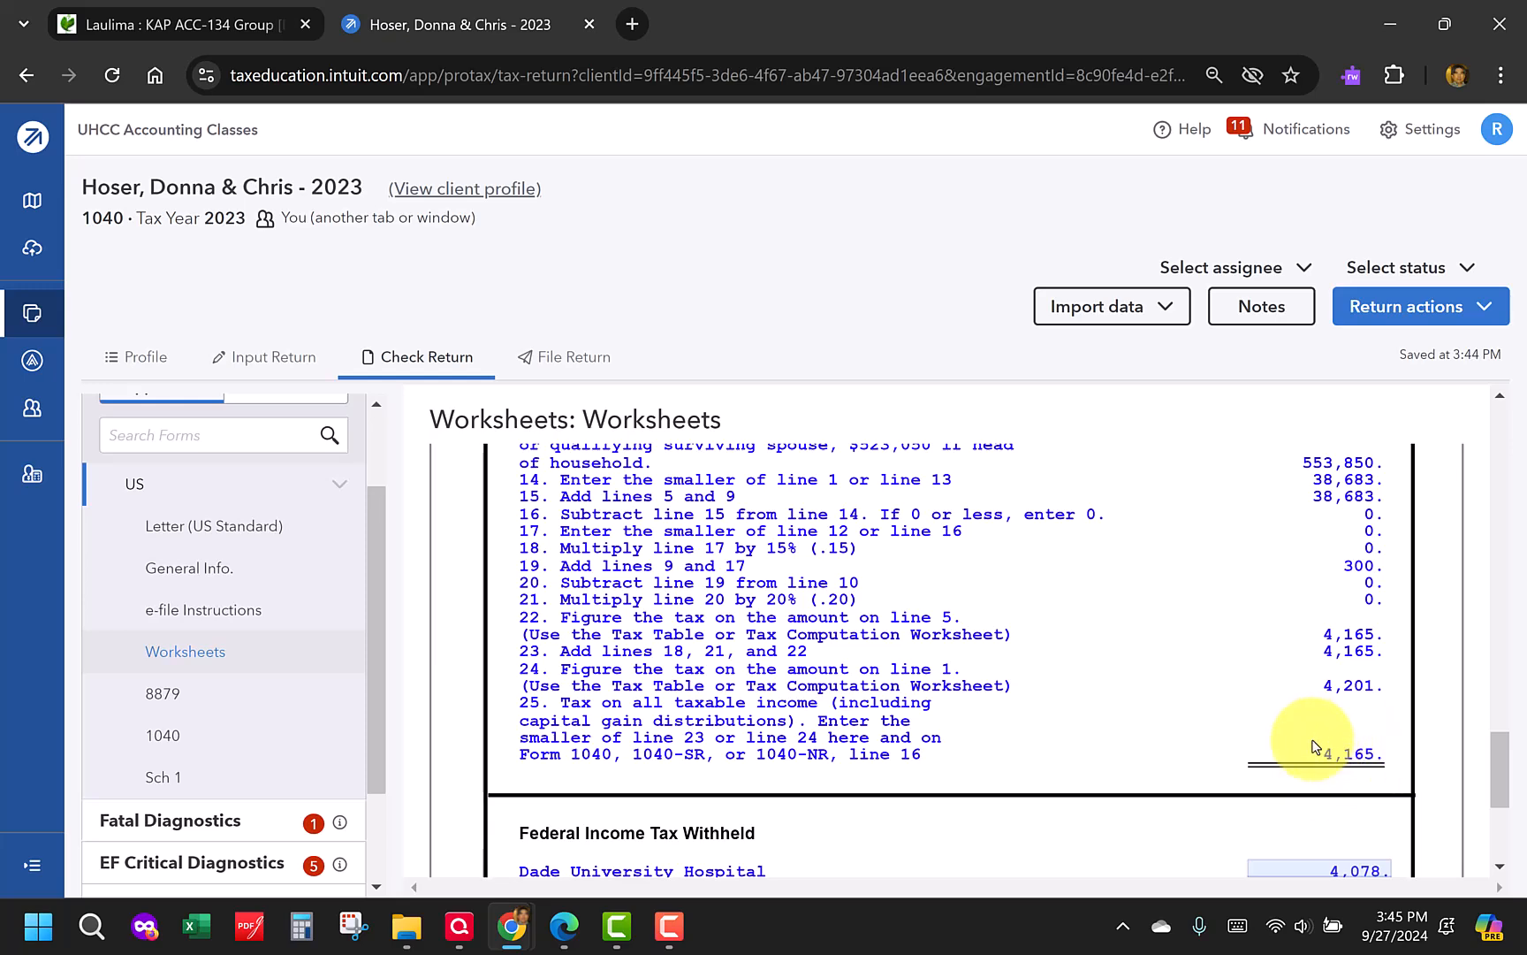
scroll(1241, 699, "up", 2)
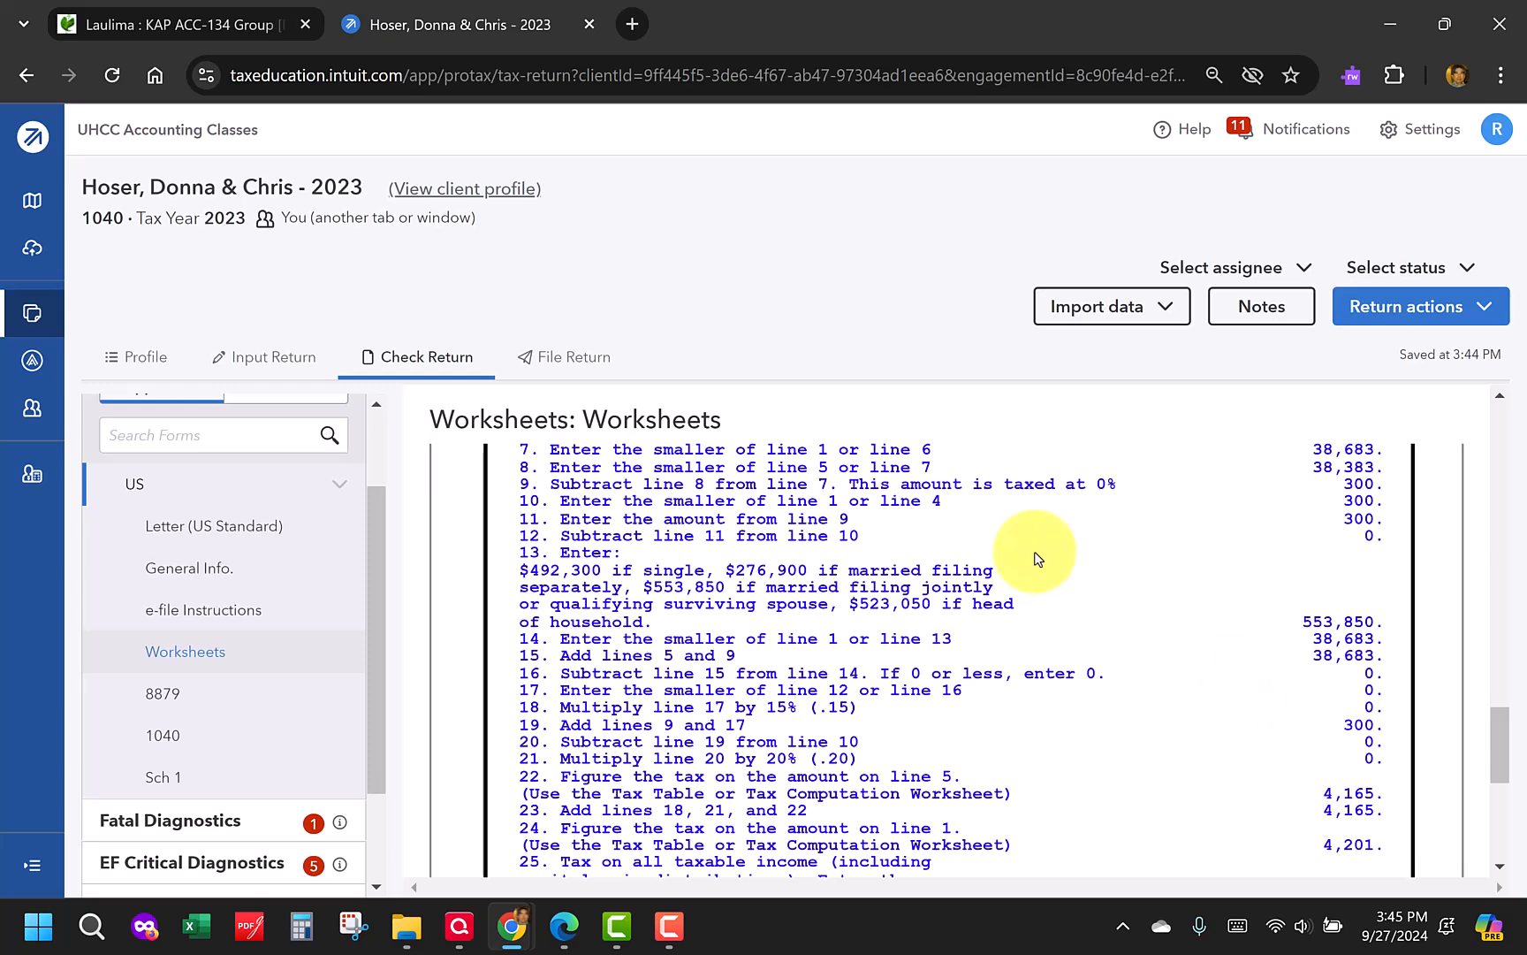
Choose Print complete return on the File Return tab and create its PDF
left_click(557, 372)
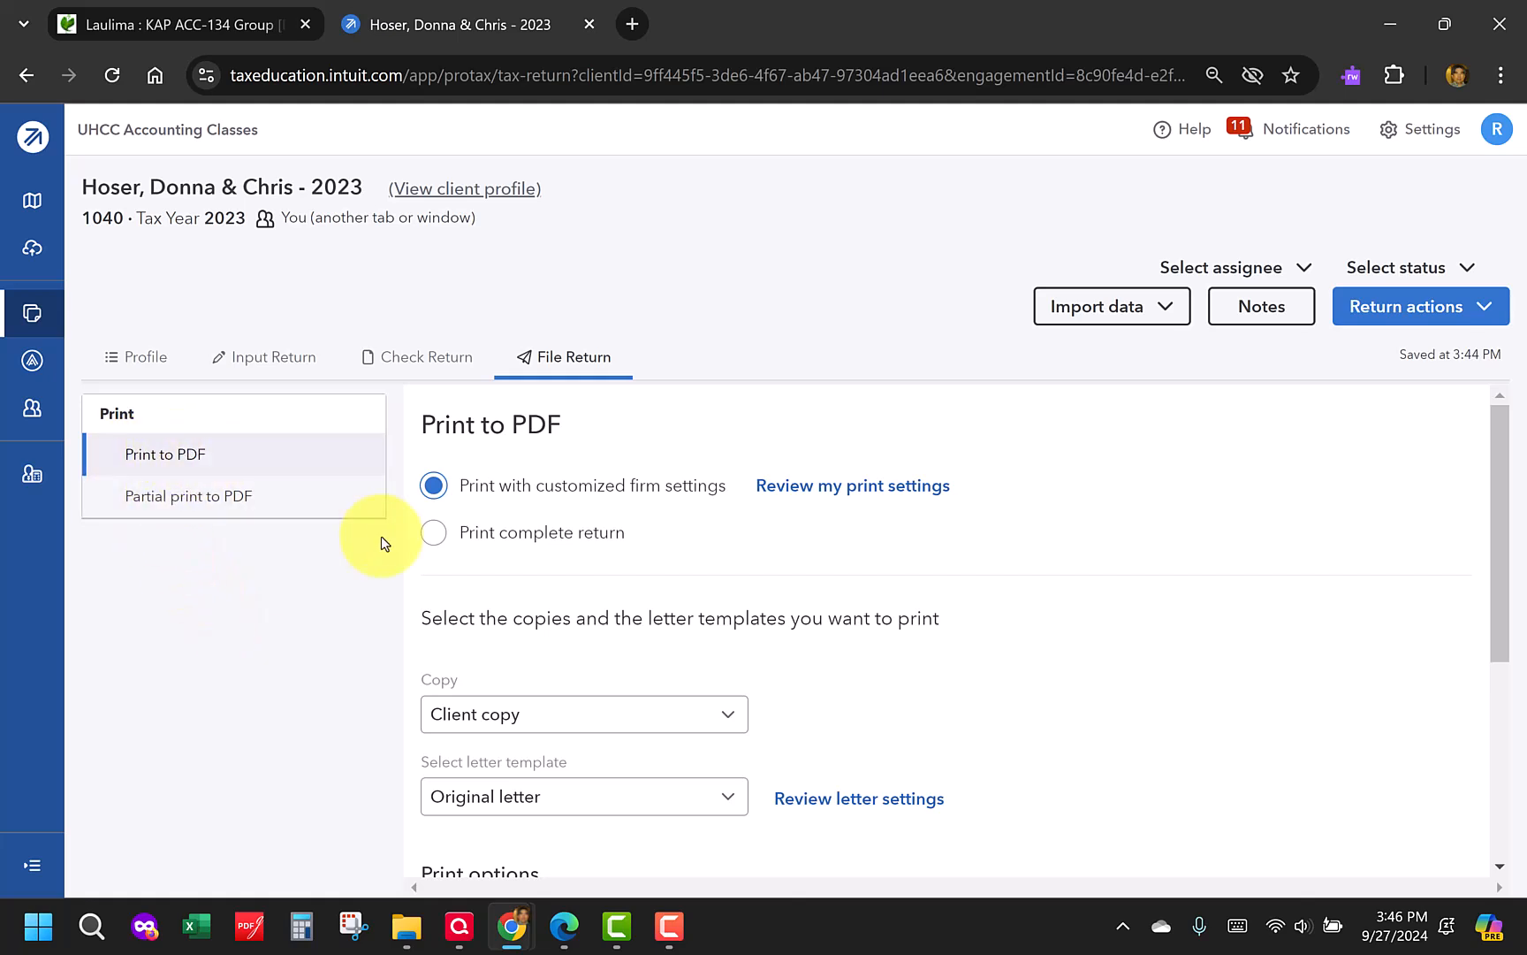
left_click(435, 533)
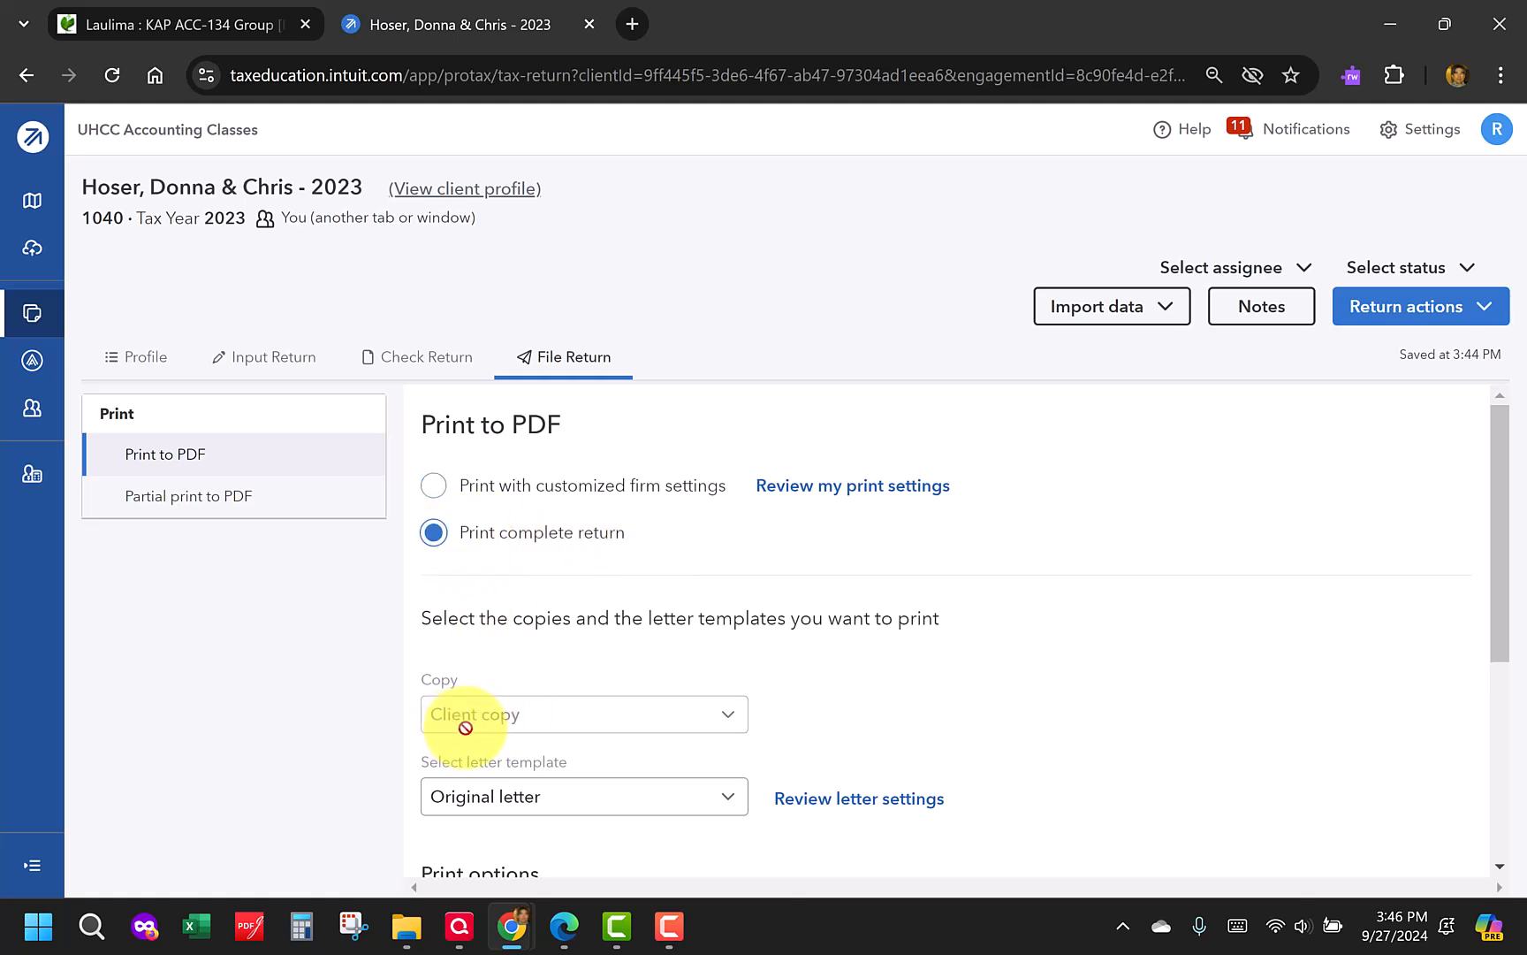
scroll(921, 671, "down", 3)
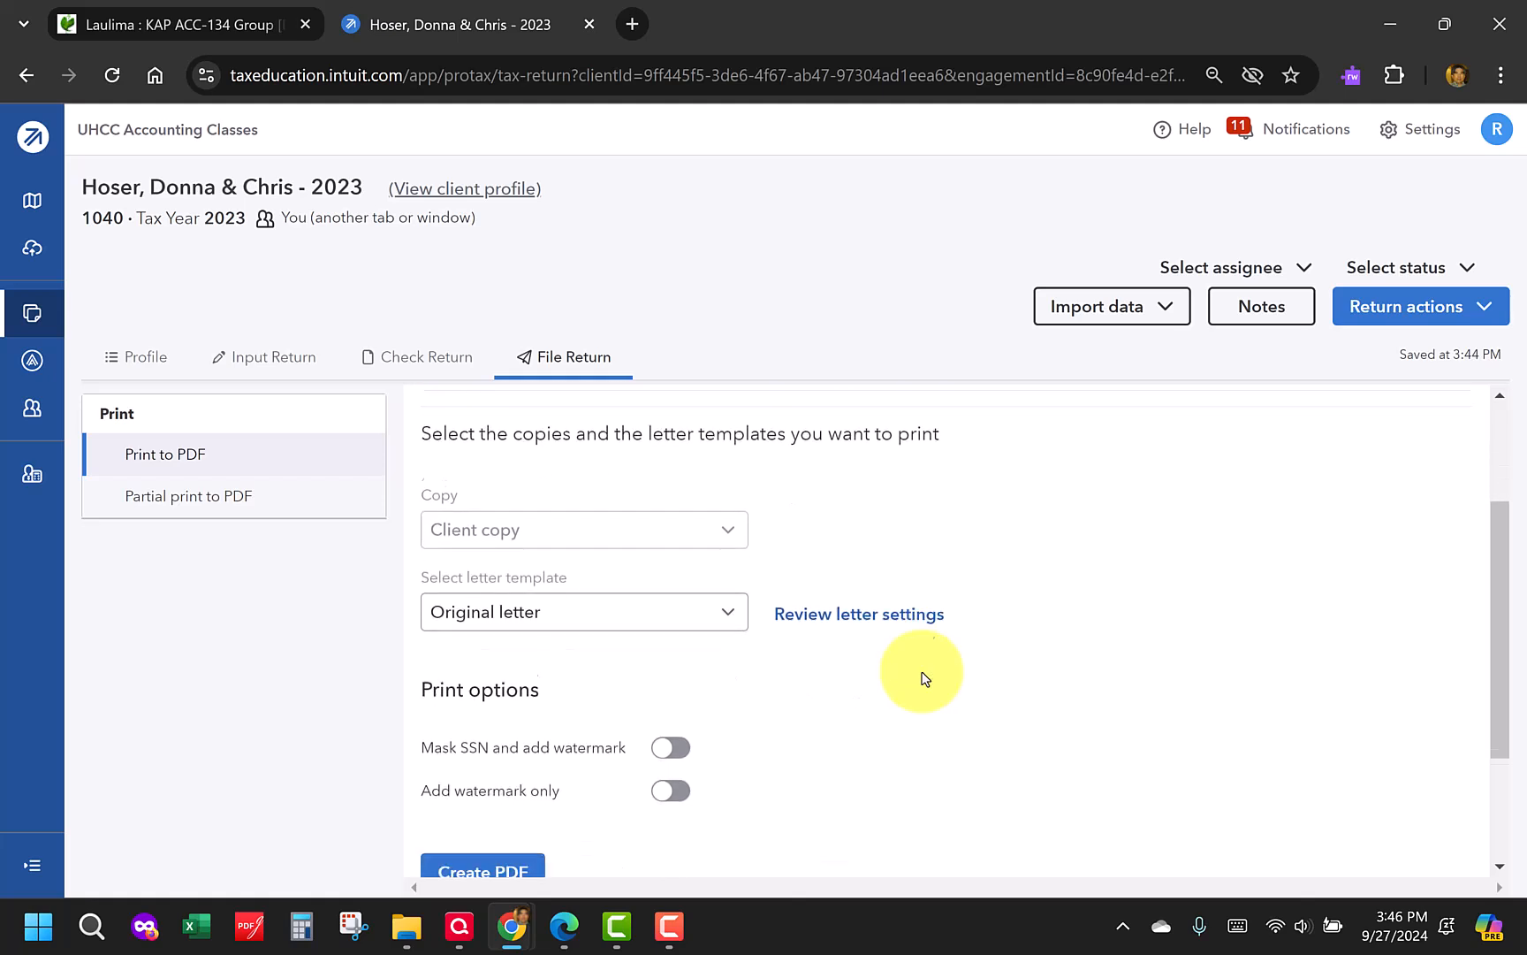
scroll(920, 678, "down", 1)
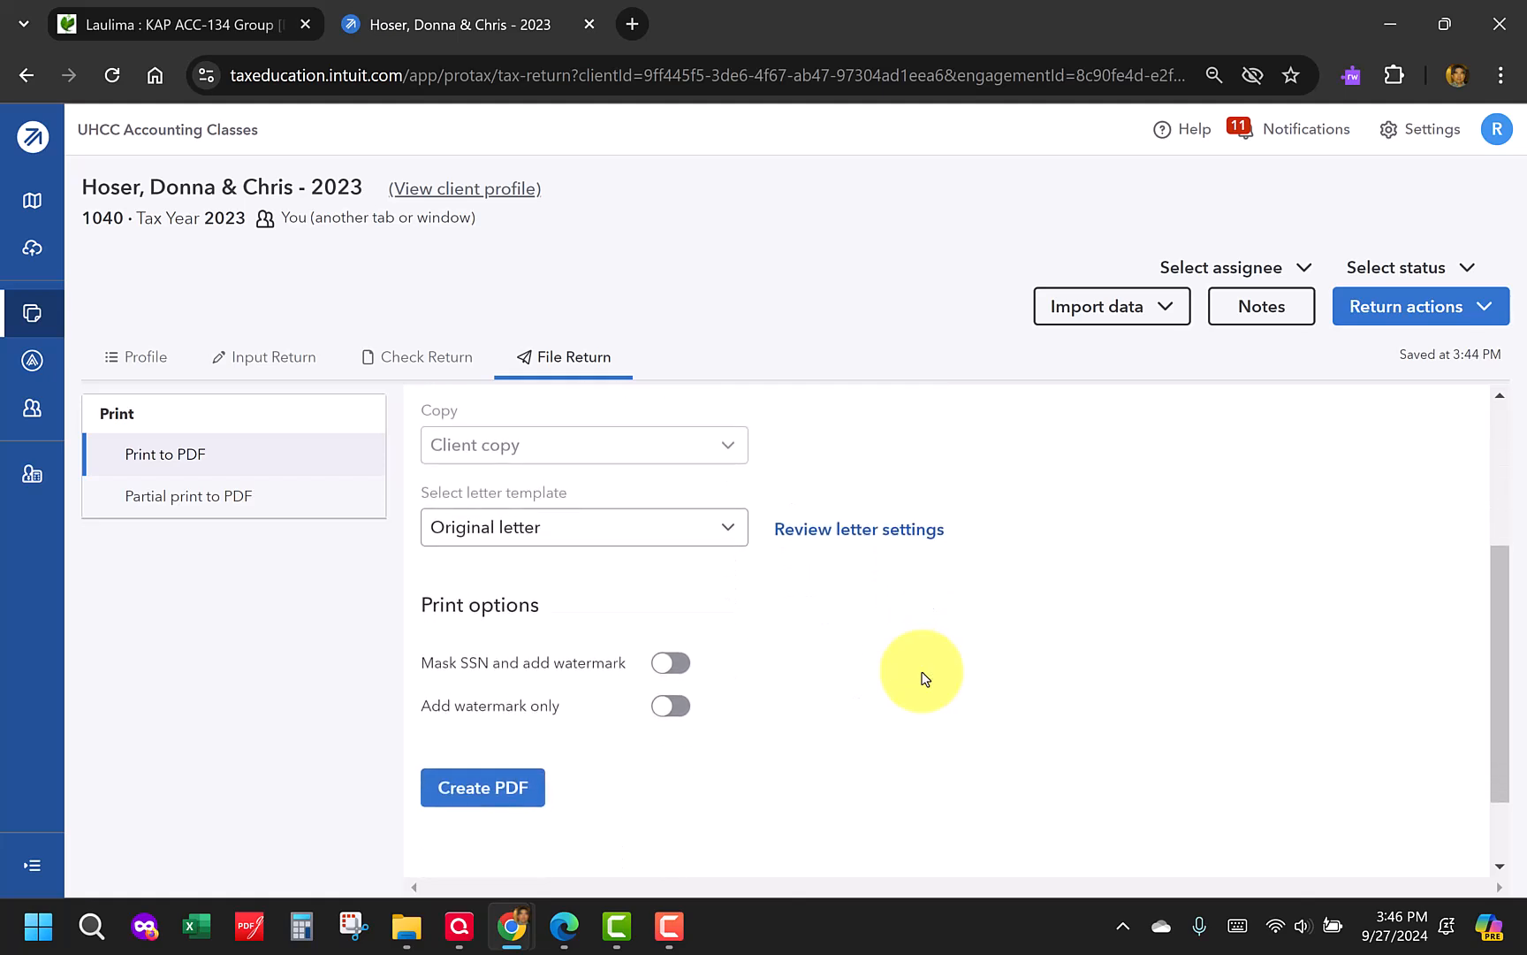
left_click(467, 789)
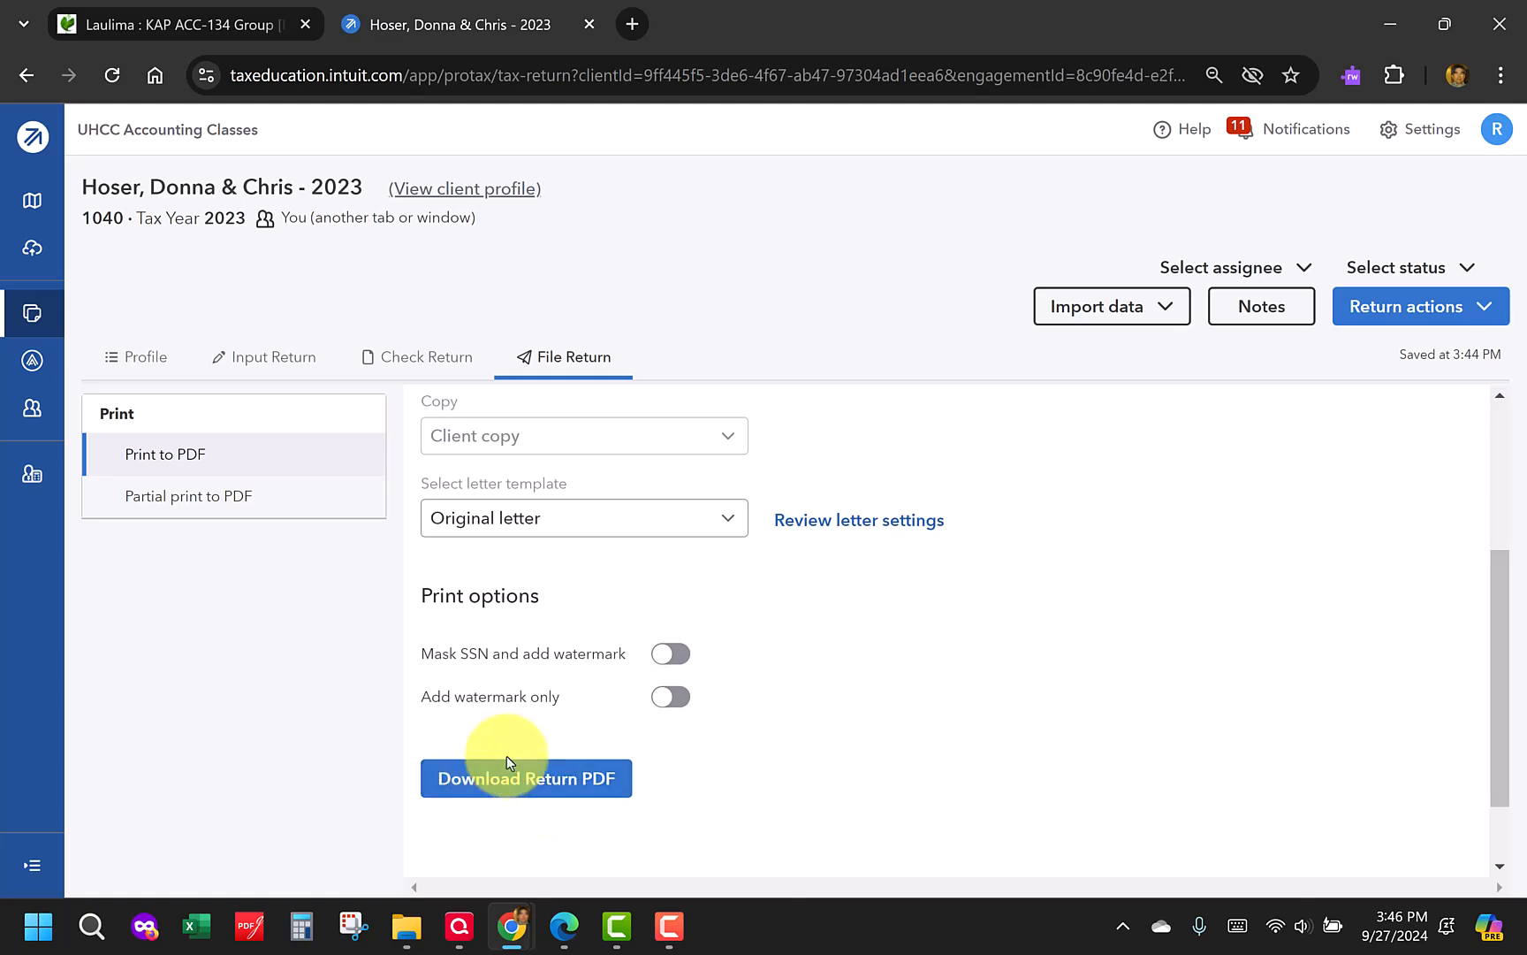
Download the return PDF and review Form 8879 in Acrobat
left_click(516, 784)
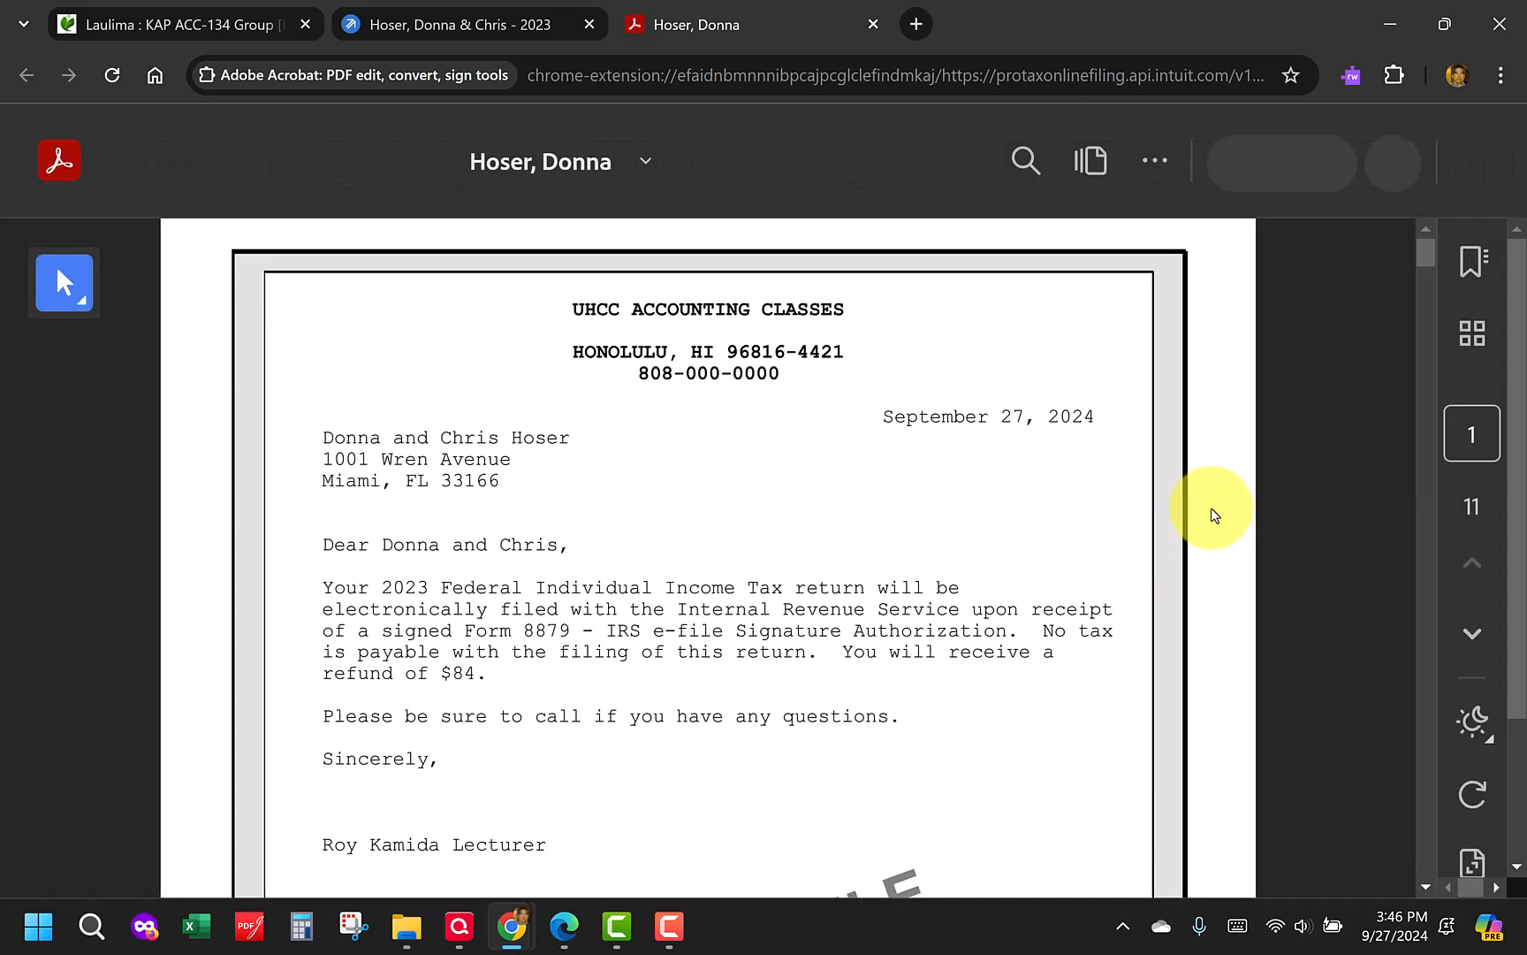
left_click_drag(1425, 270, 1414, 610)
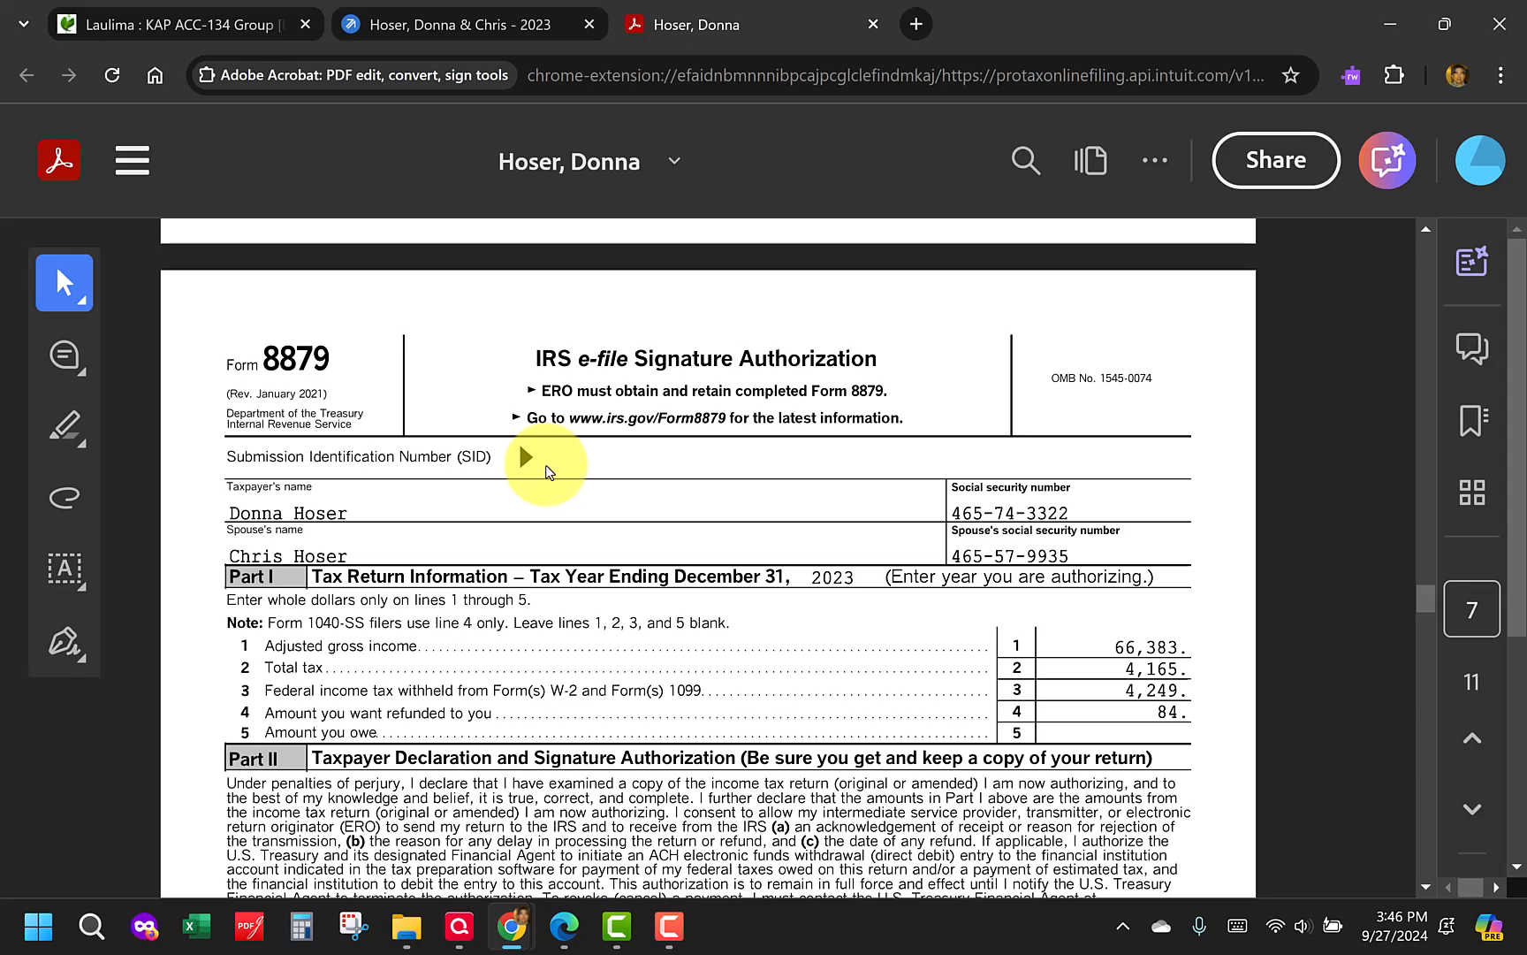
scroll(546, 470, "down", 5)
scroll(545, 470, "down", 8)
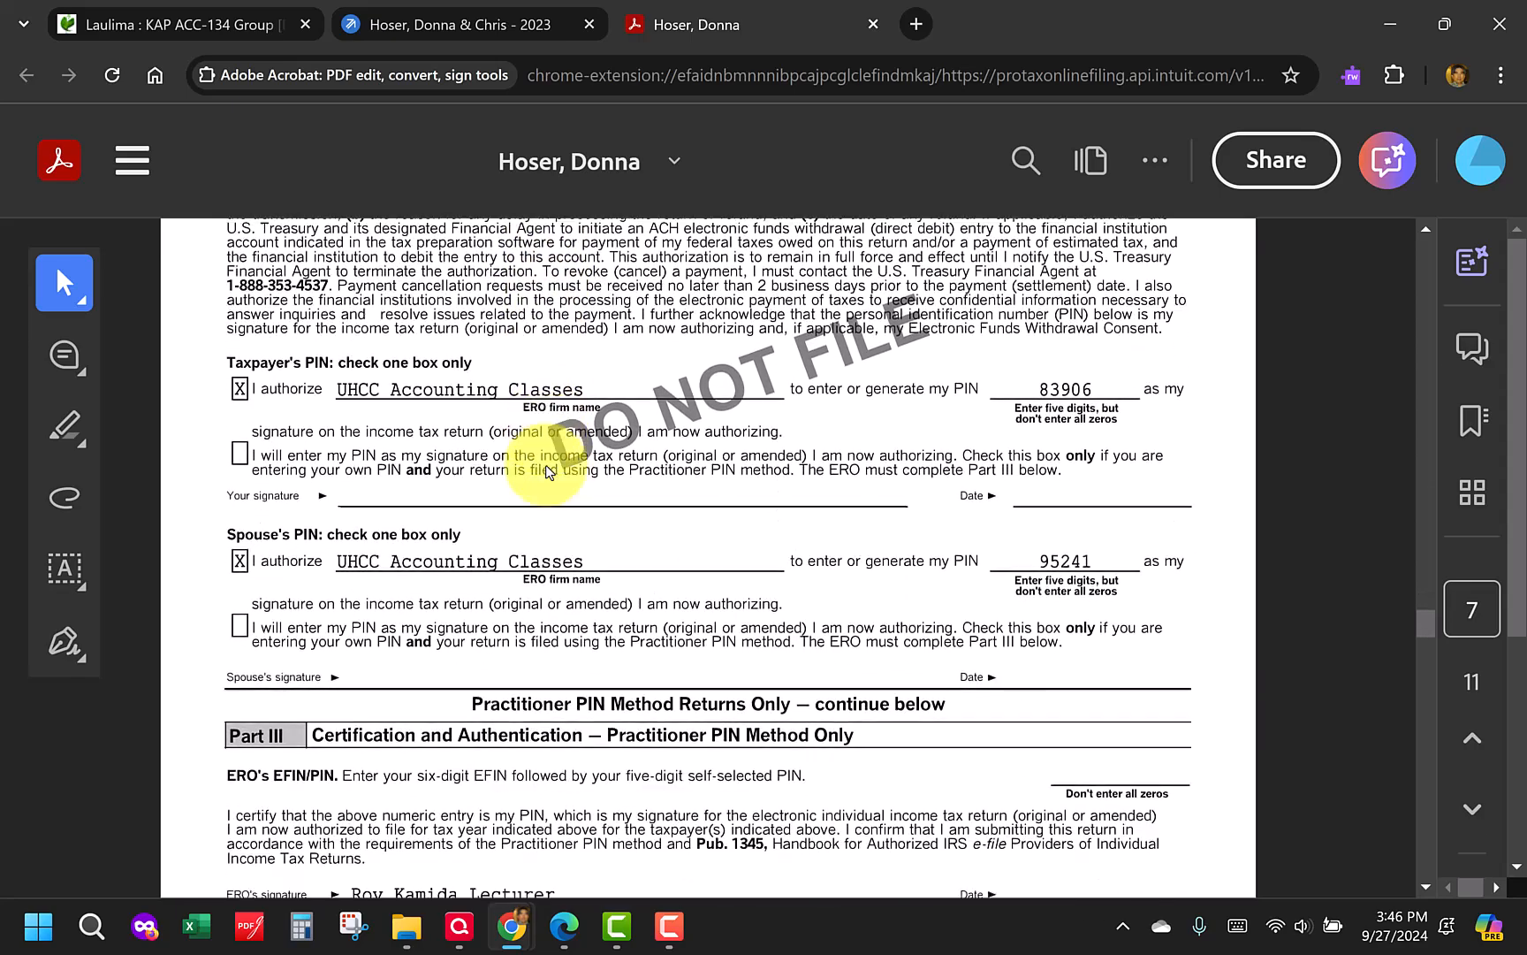
Scroll through Form 1040 and Schedule 1, showing 10,000 prizes and awards
scroll(734, 658, "down", 3)
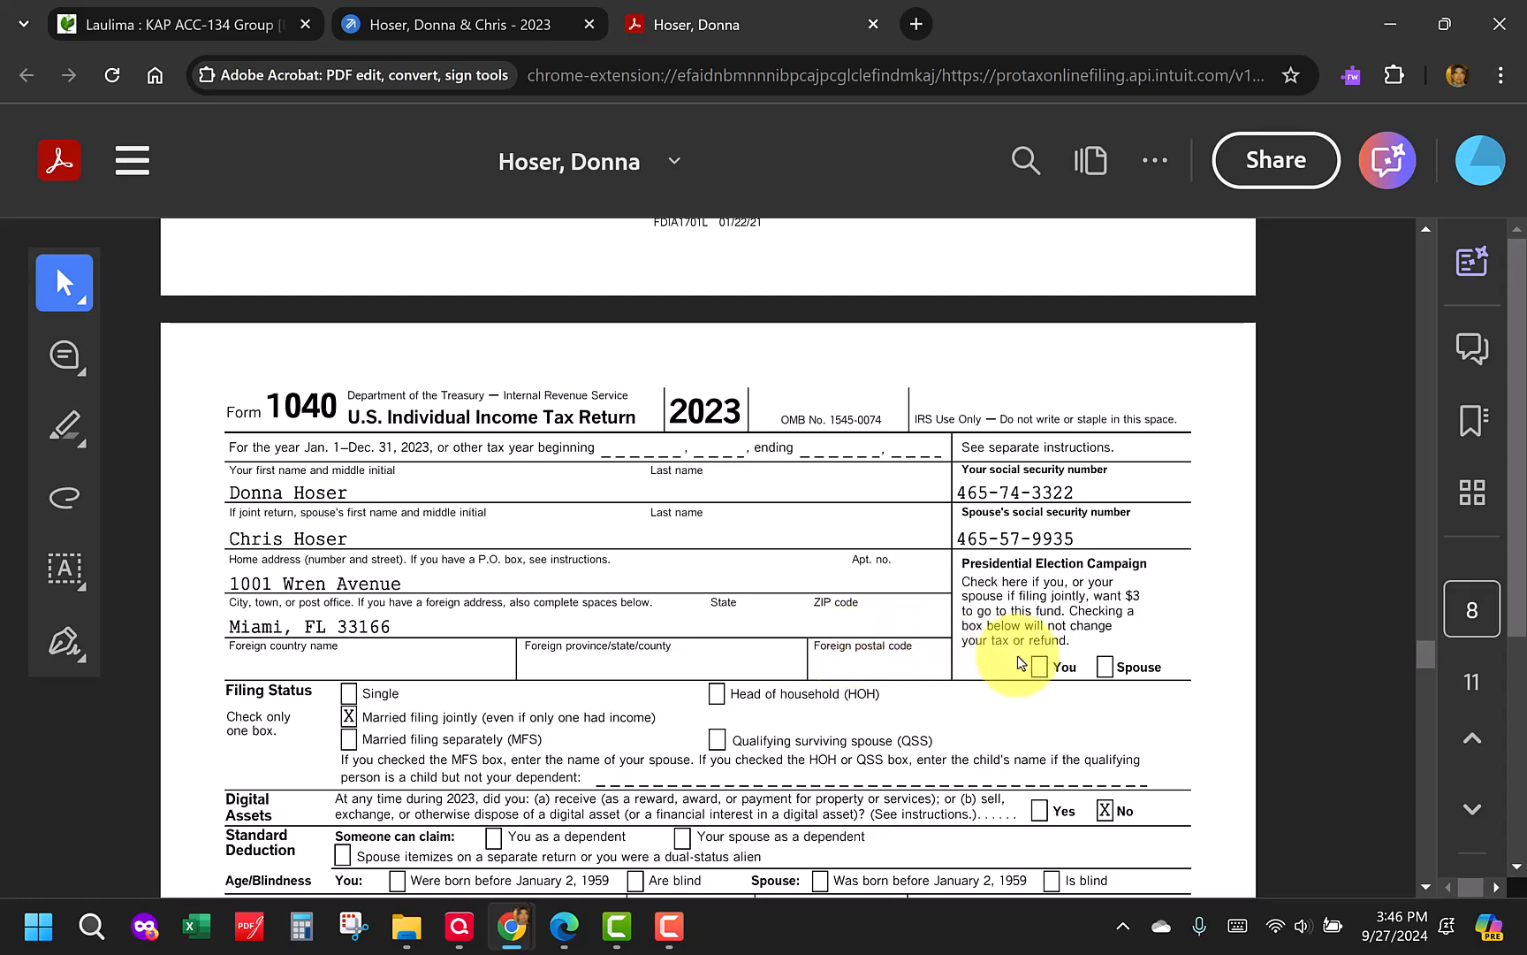
scroll(1017, 662, "down", 10)
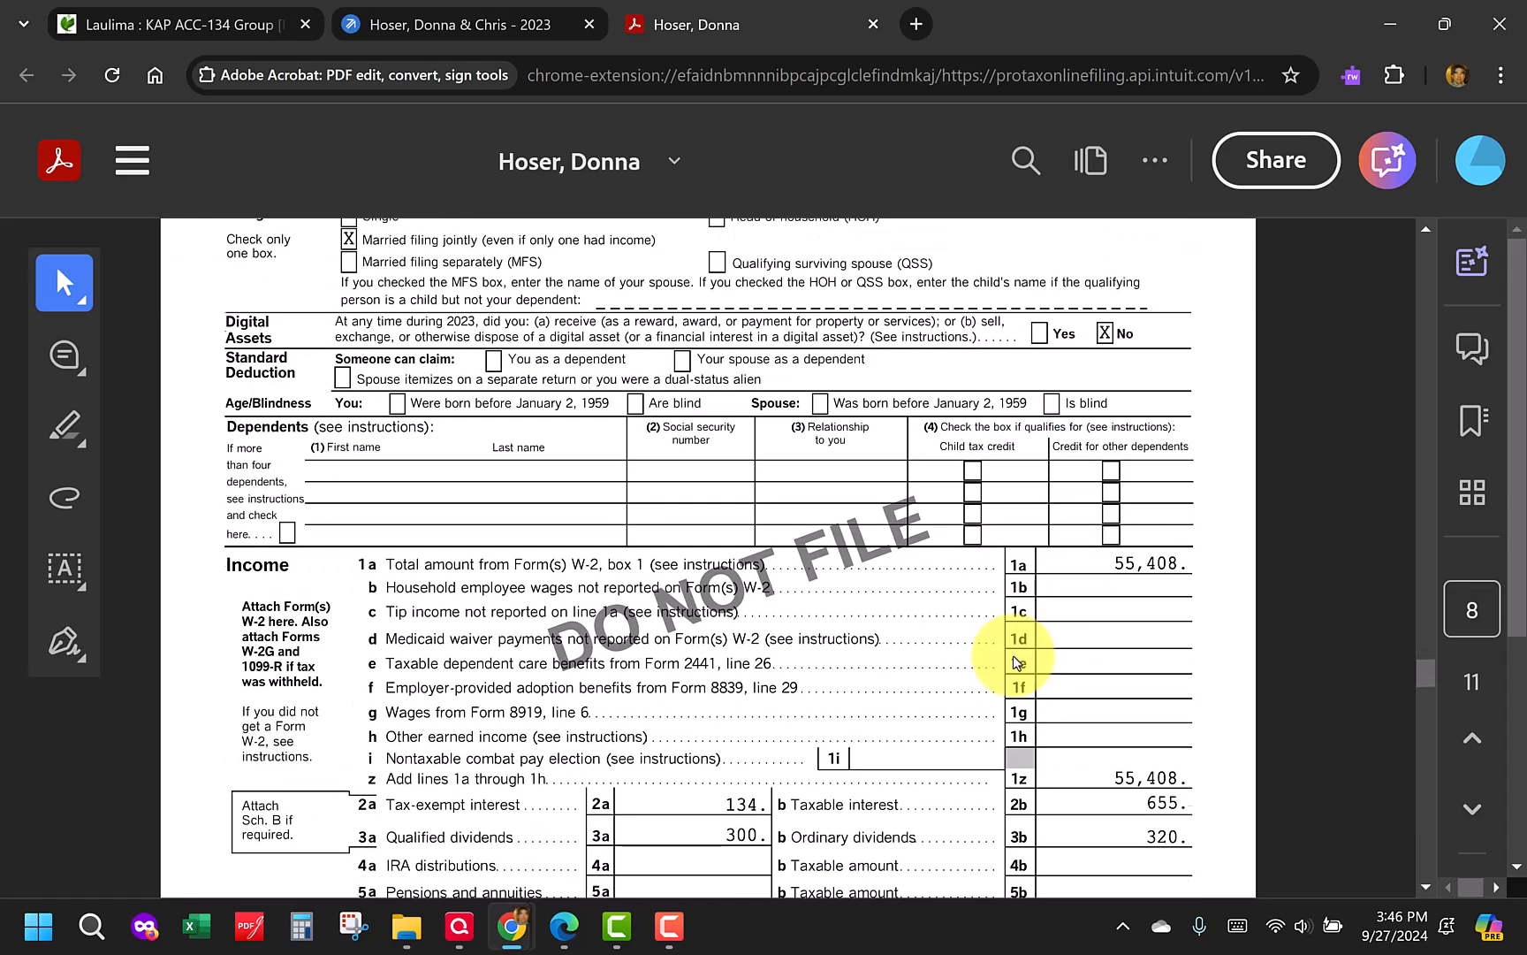
scroll(1016, 663, "down", 12)
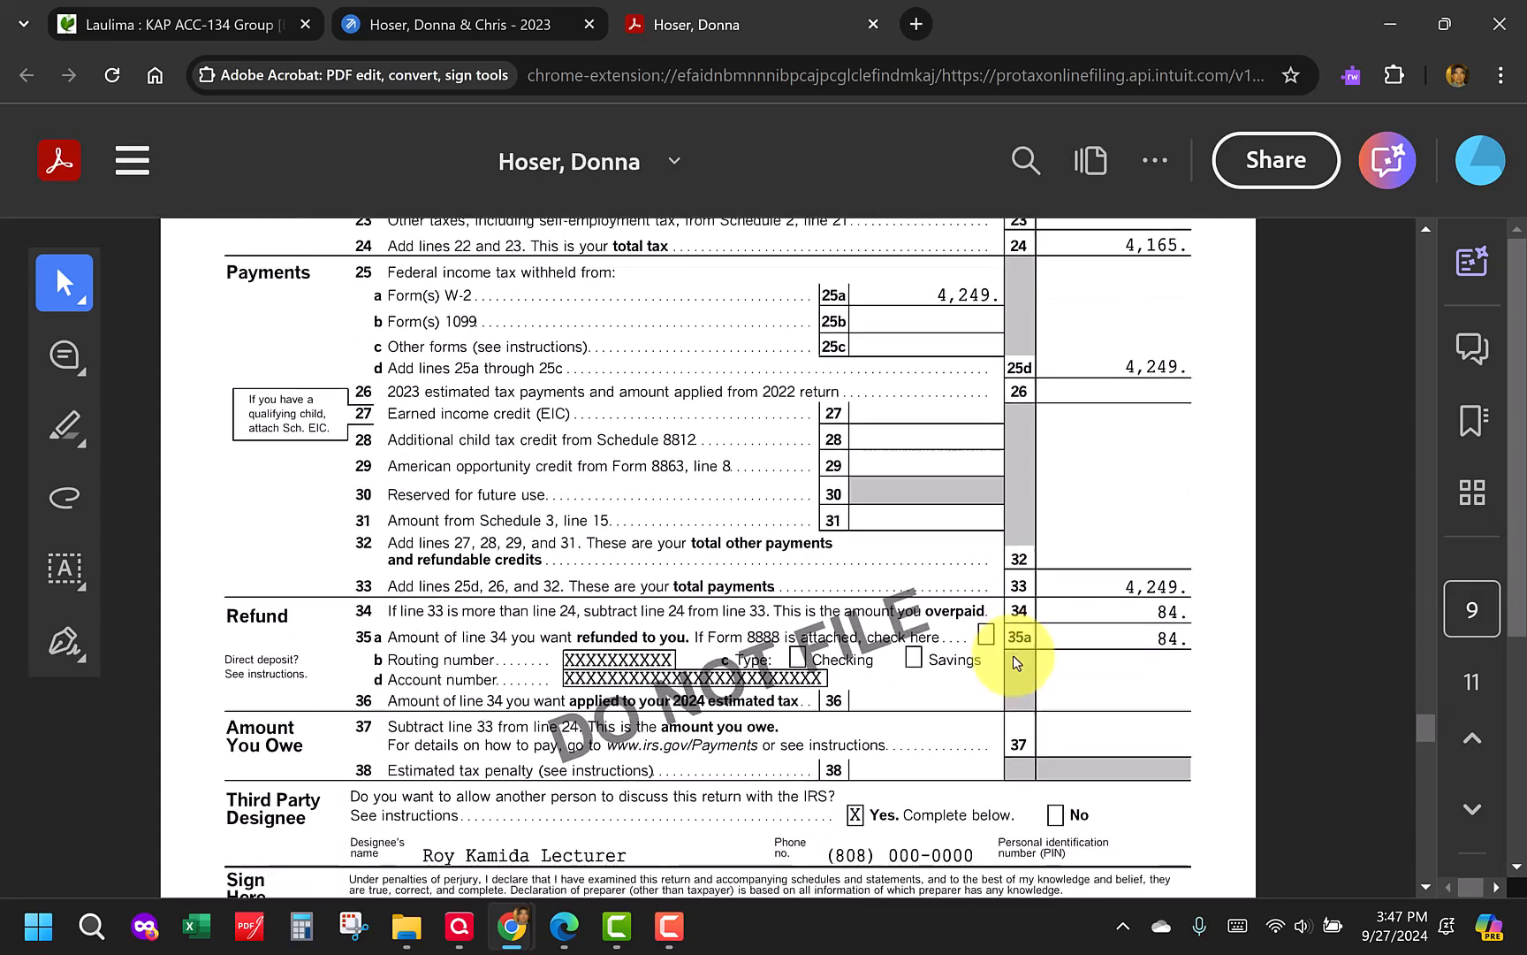
scroll(1016, 661, "down", 9)
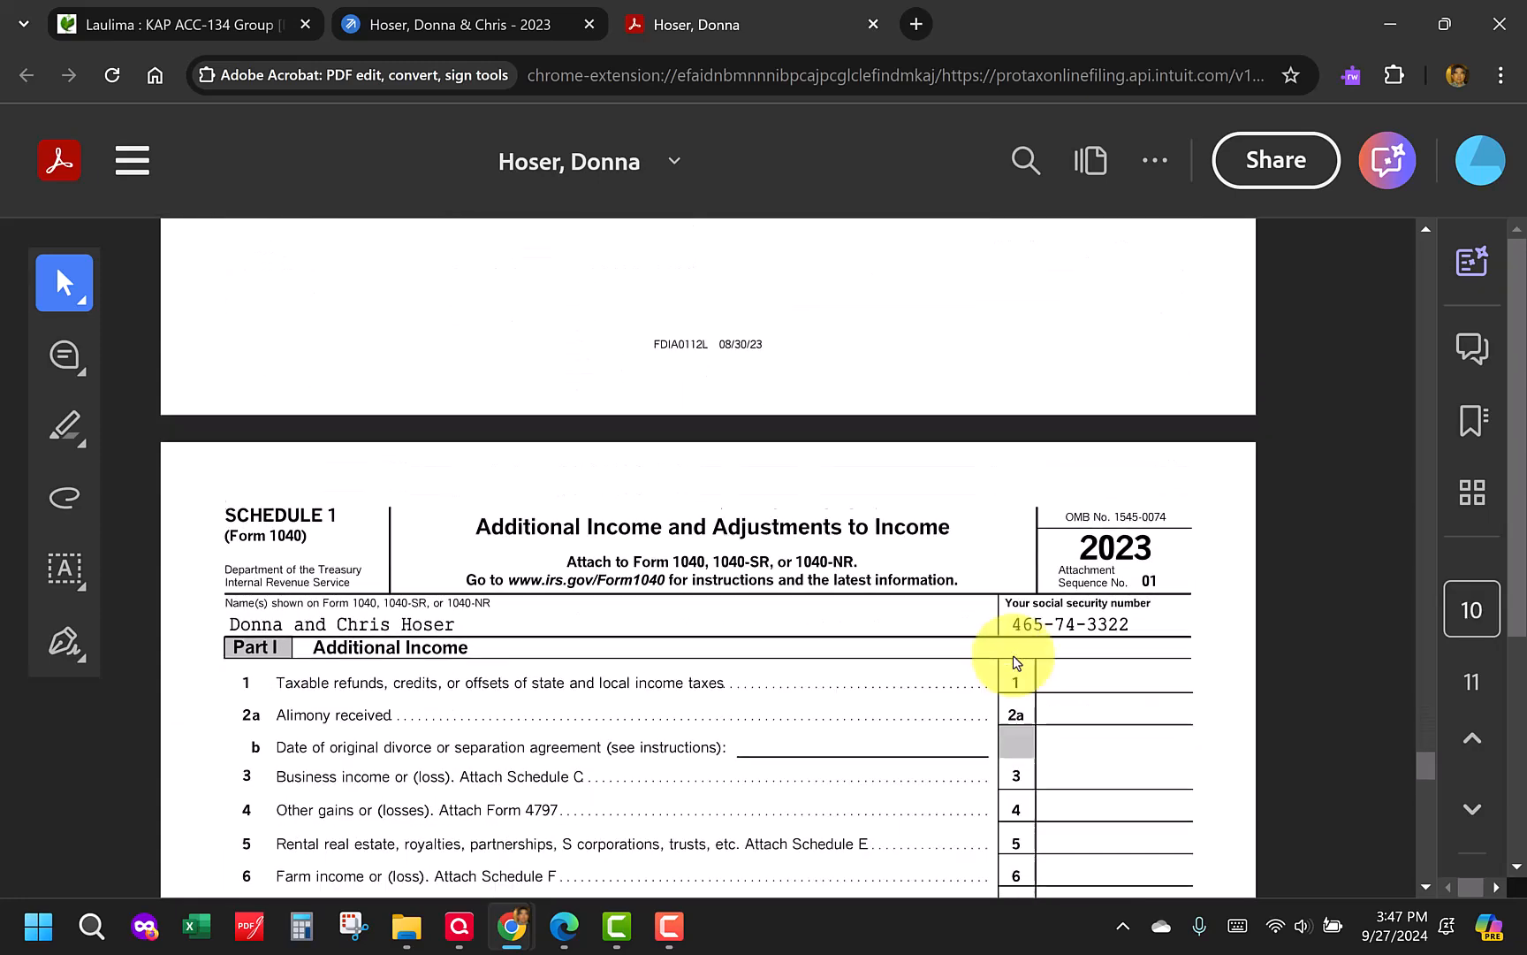
scroll(1017, 662, "down", 2)
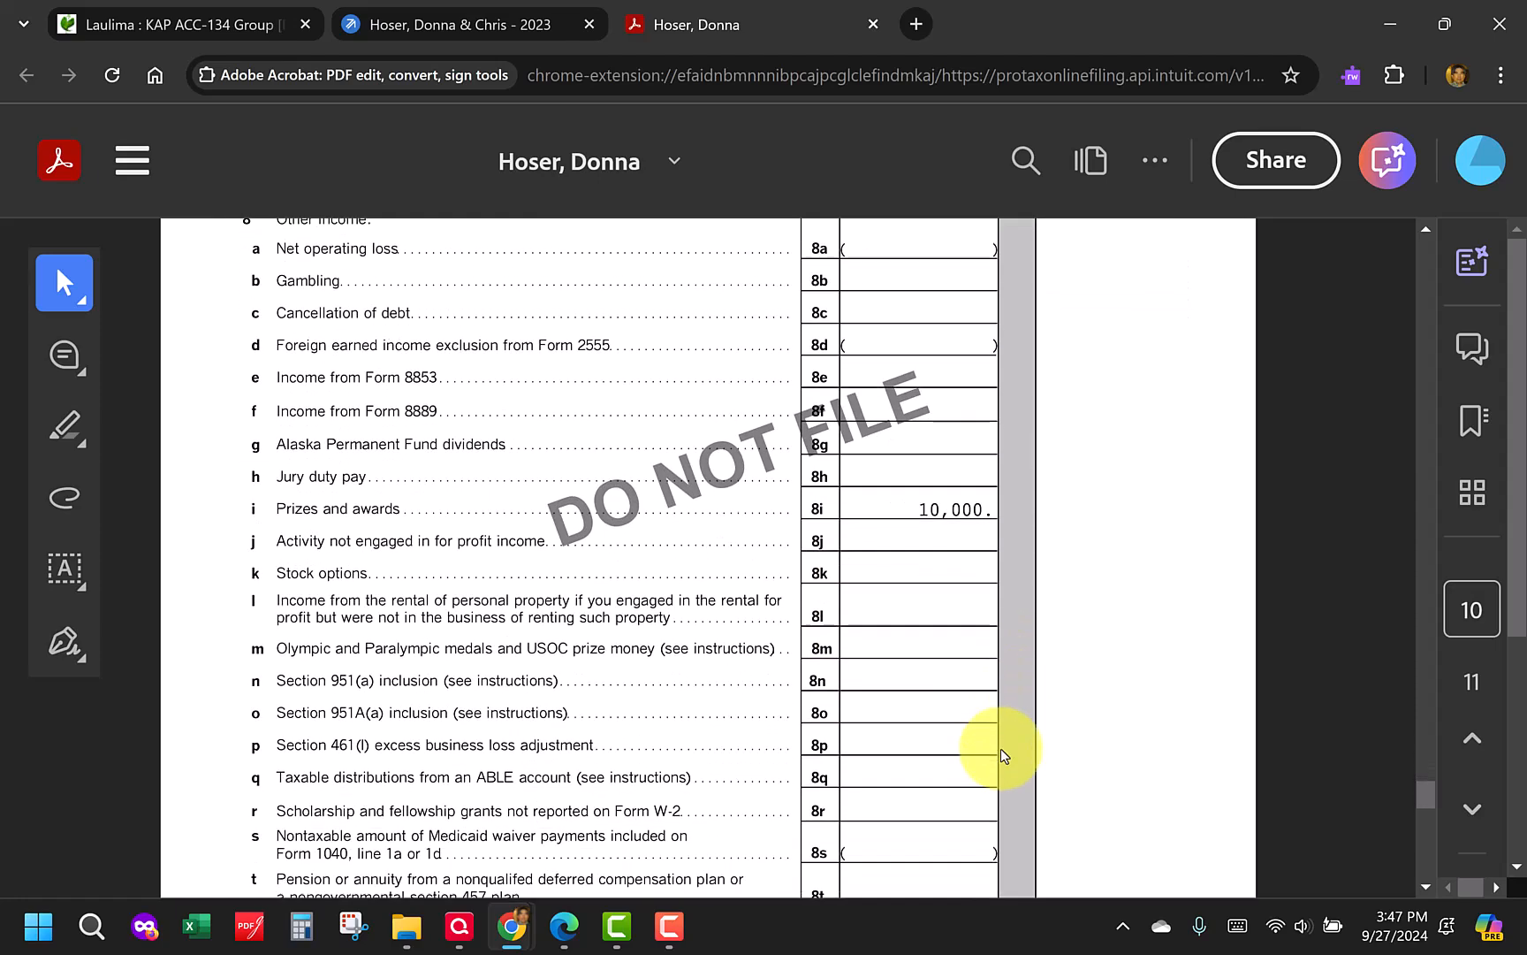
scroll(1004, 756, "down", 6)
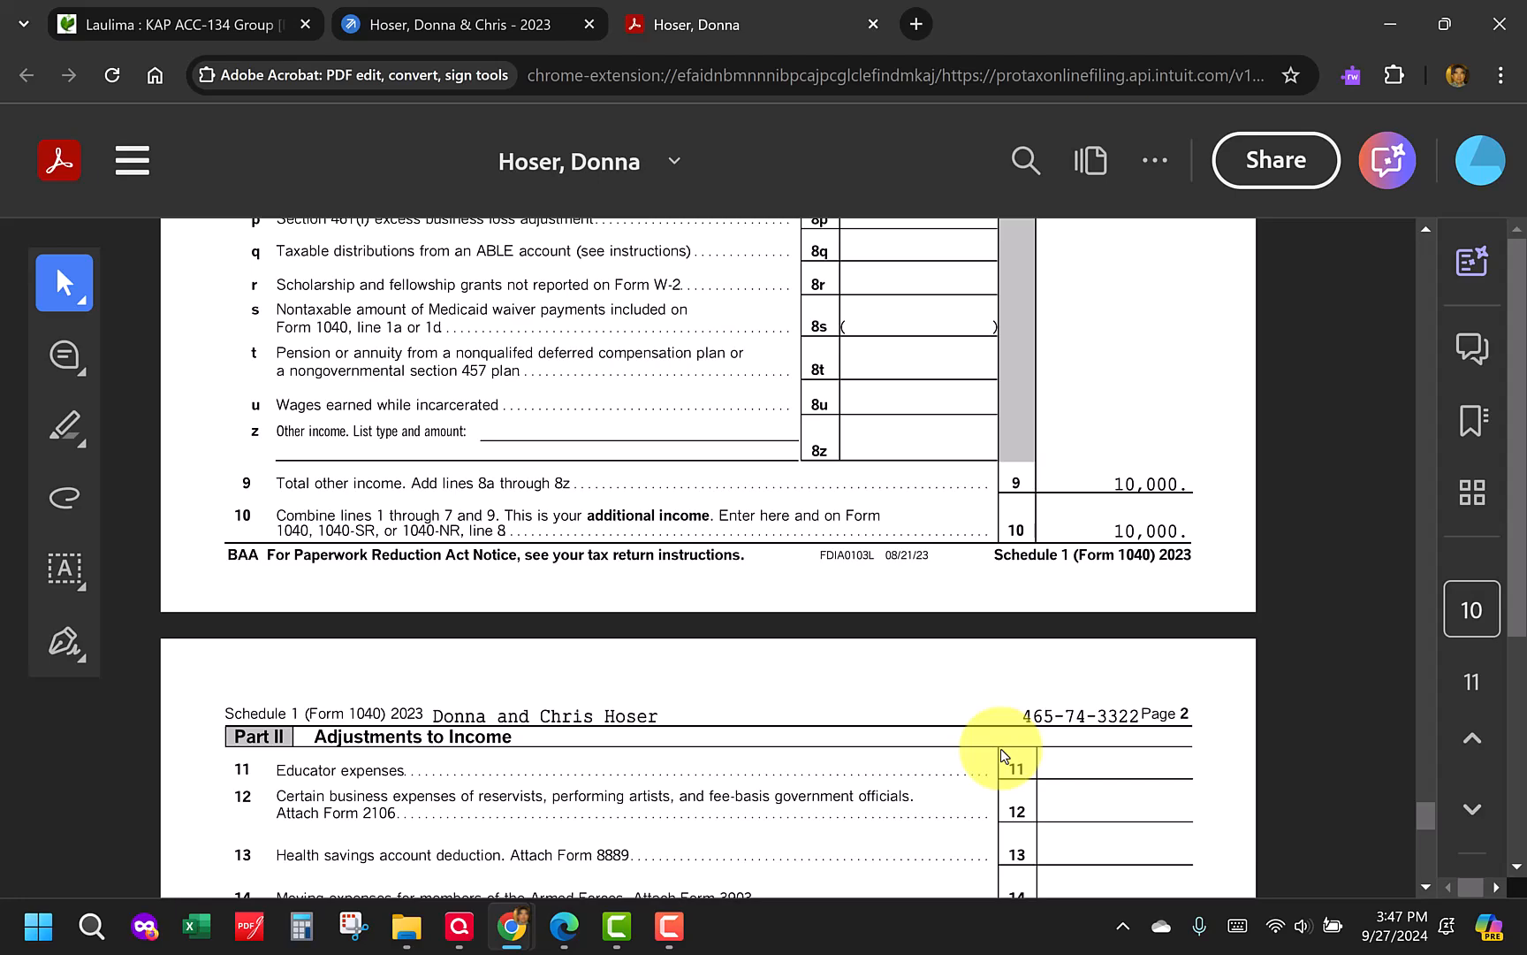
scroll(1004, 756, "down", 1)
scroll(457, 645, "down", 9)
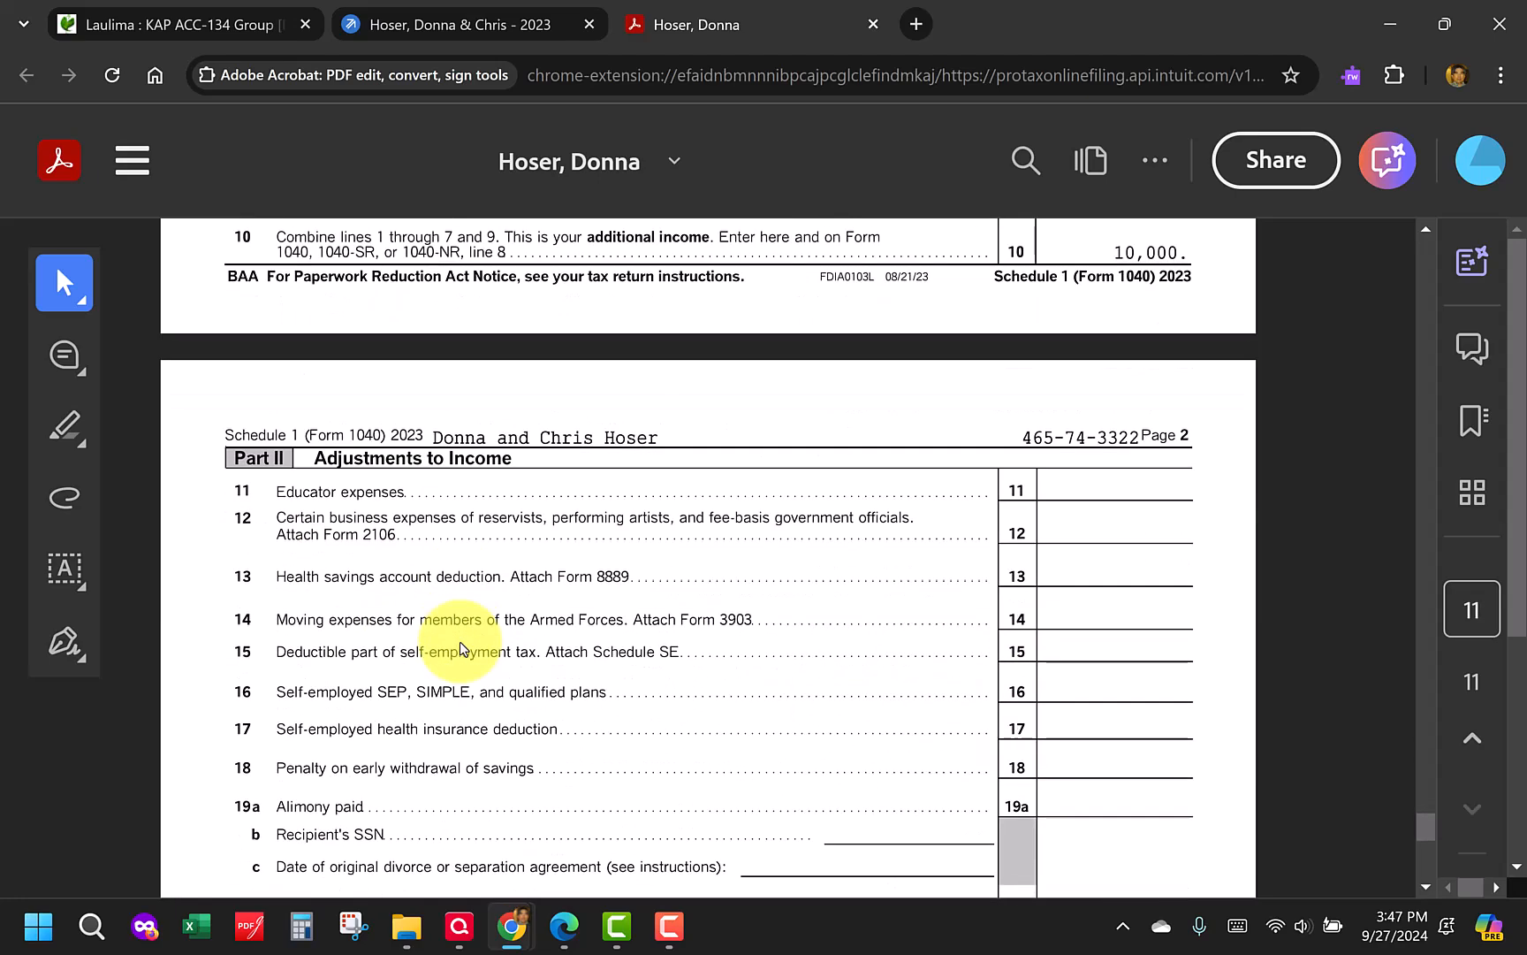
scroll(460, 647, "down", 1)
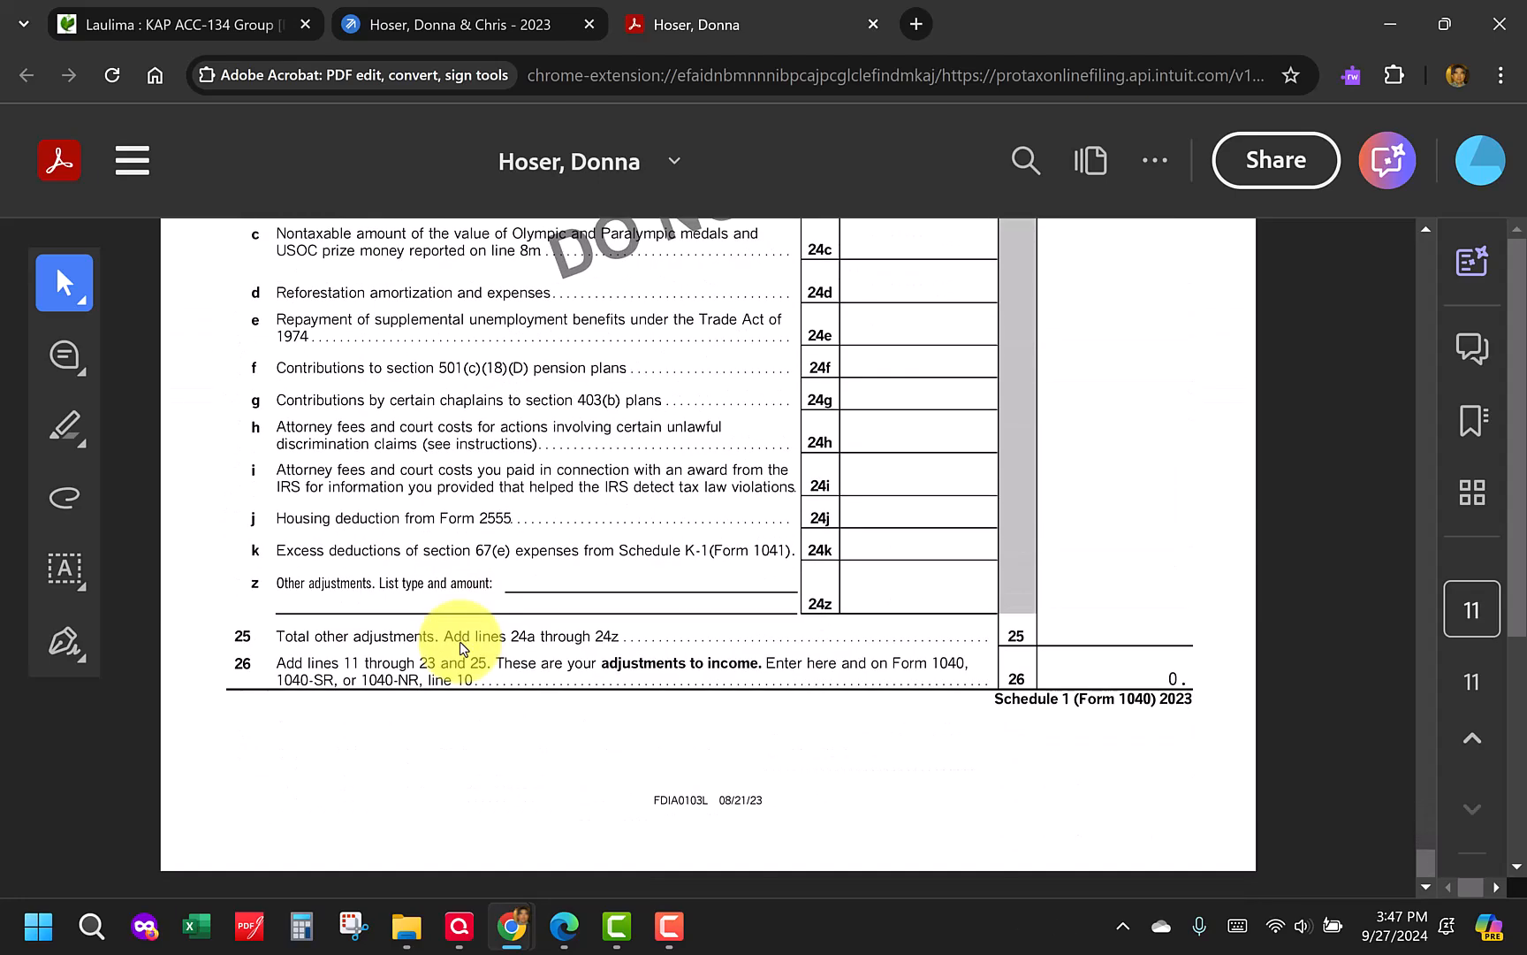
scroll(460, 648, "up", 7)
scroll(460, 648, "up", 4)
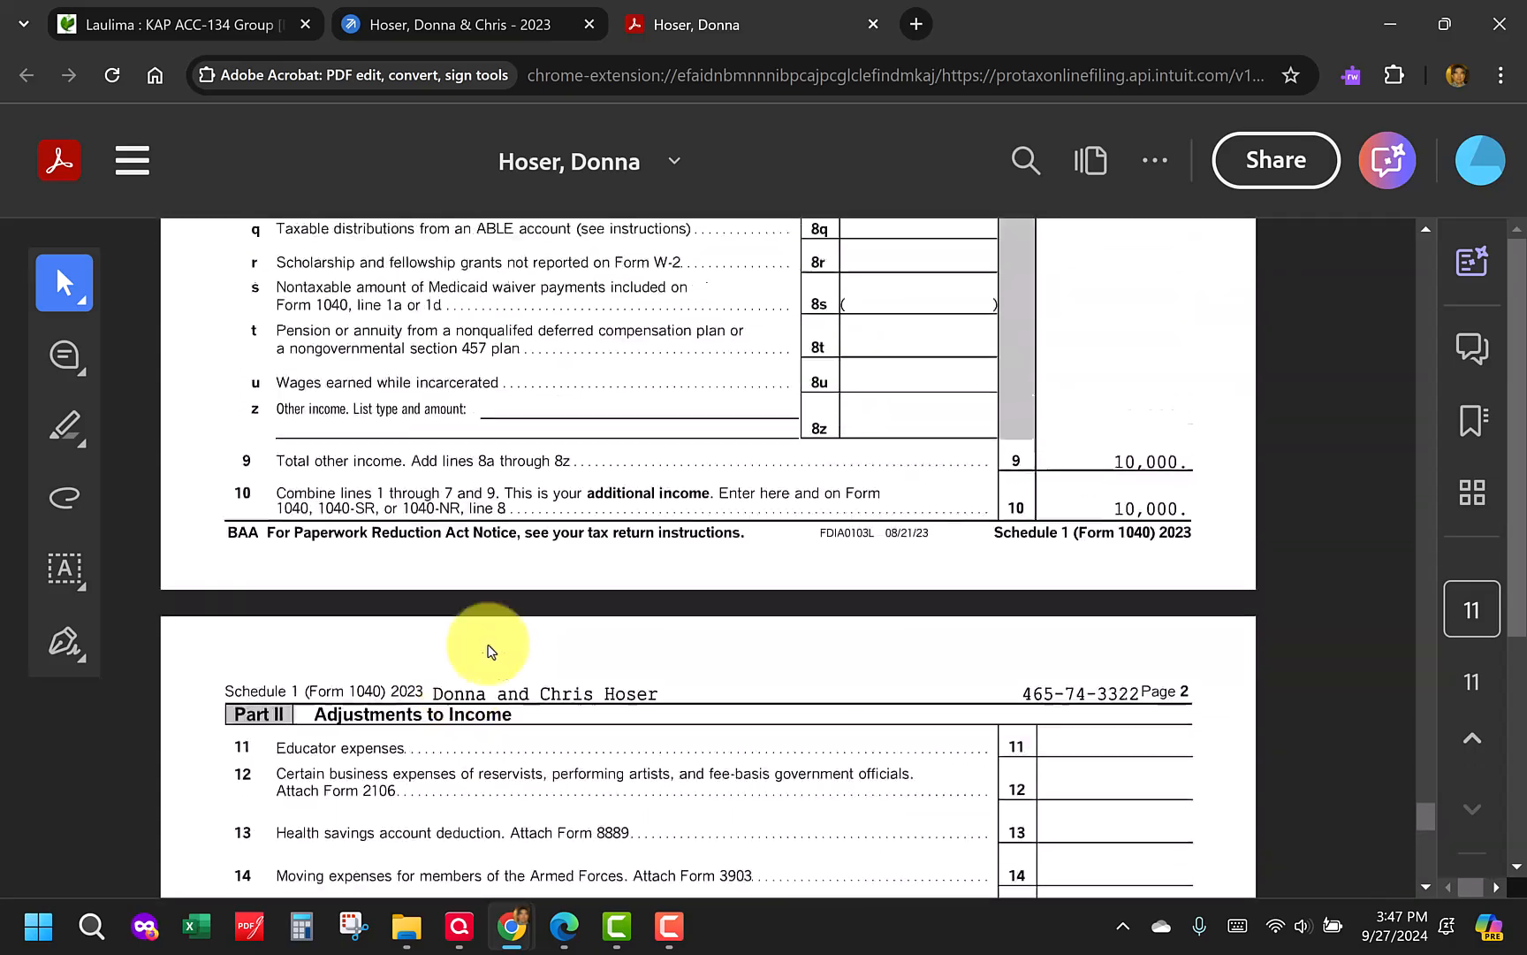
Recheck the capital gain tax worksheet on the Federal Worksheets pages of the PDF
left_click_drag(1433, 817, 1422, 533)
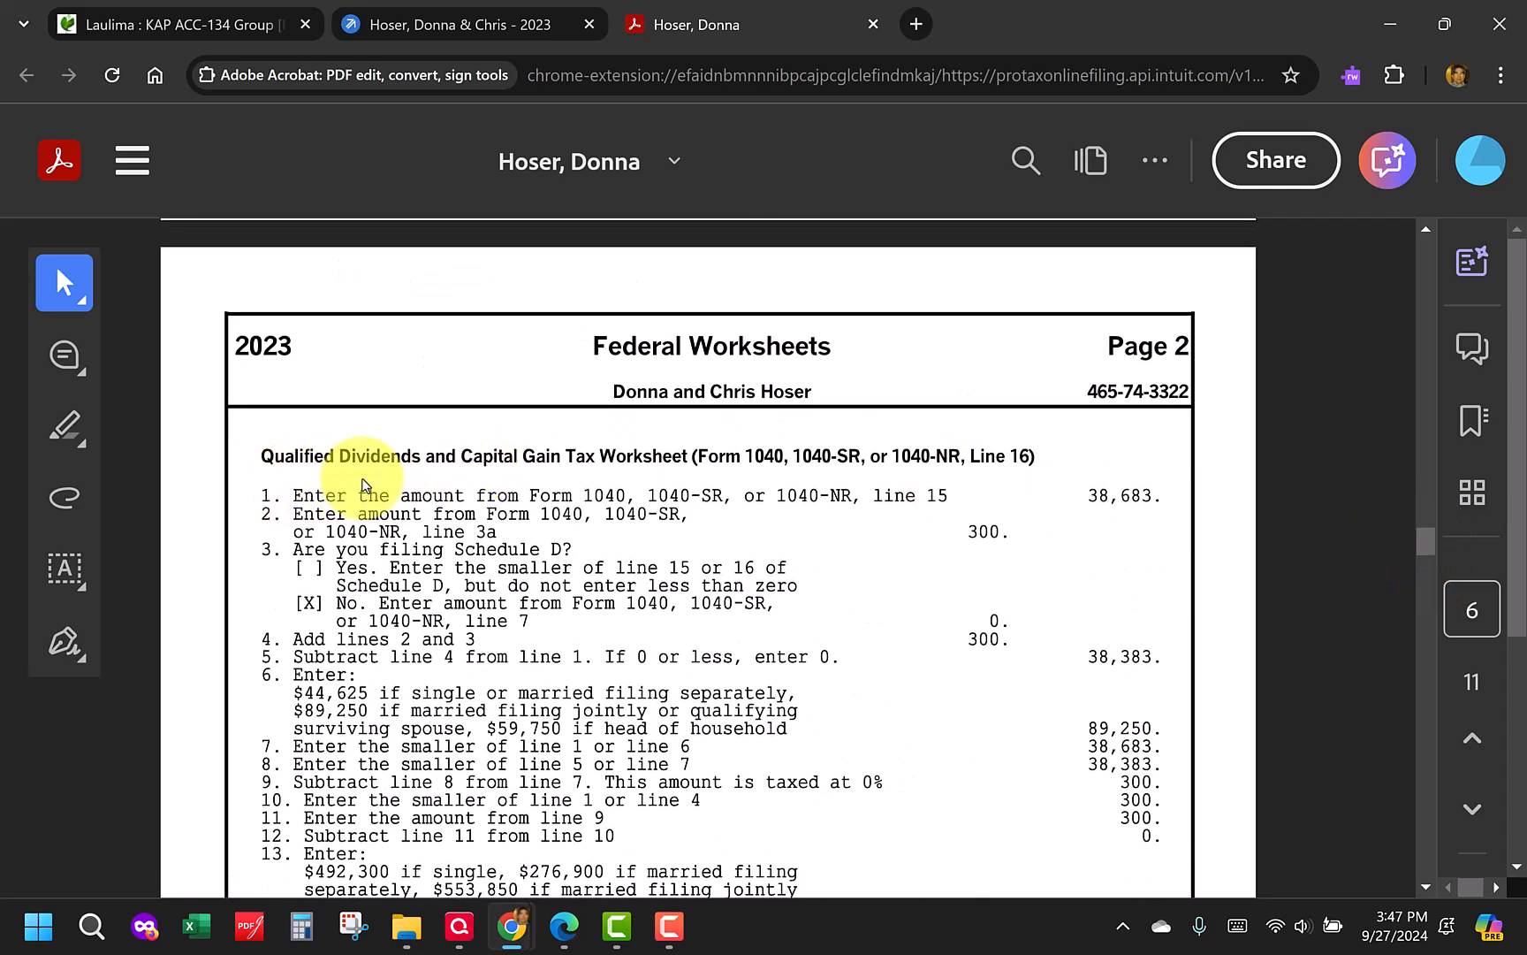
scroll(535, 535, "down", 3)
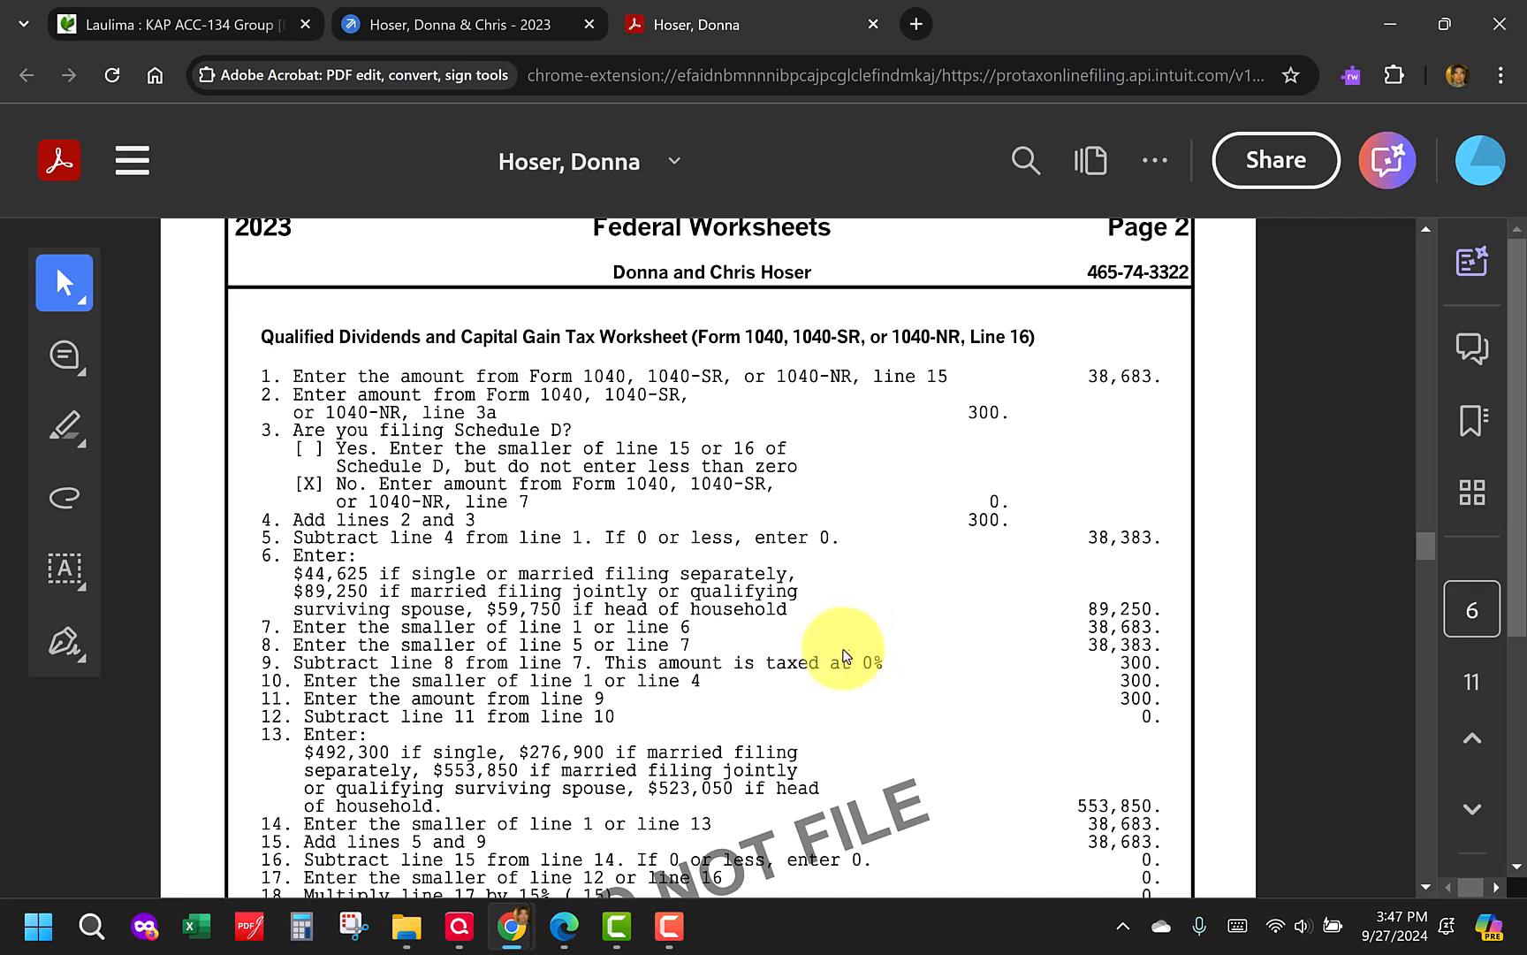
scroll(849, 669, "down", 3)
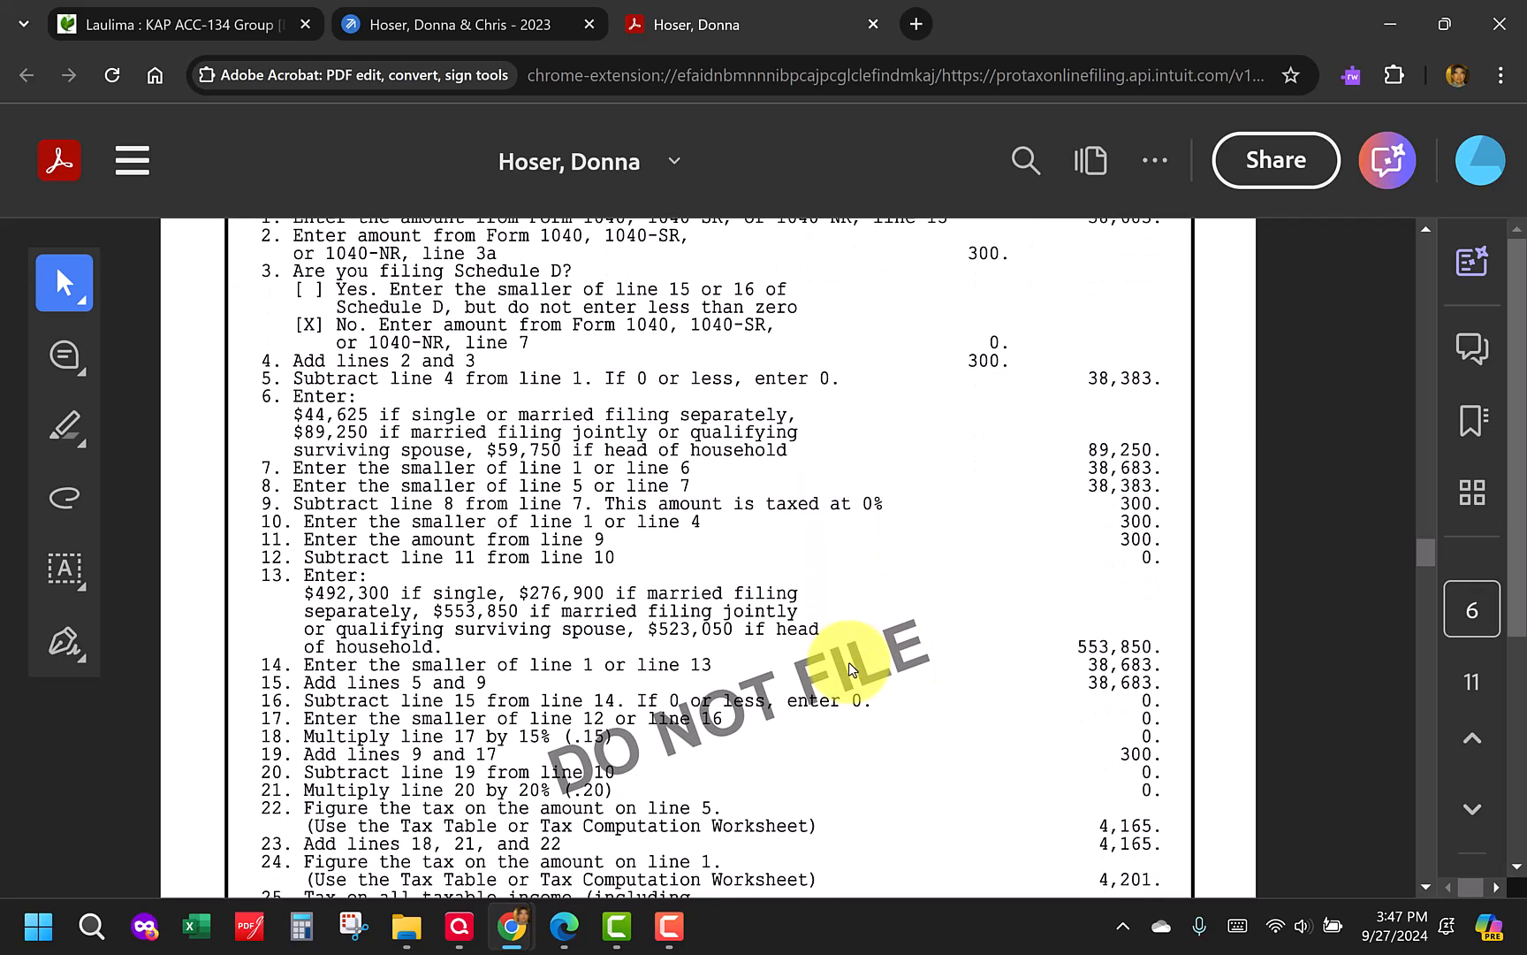
scroll(849, 669, "down", 1)
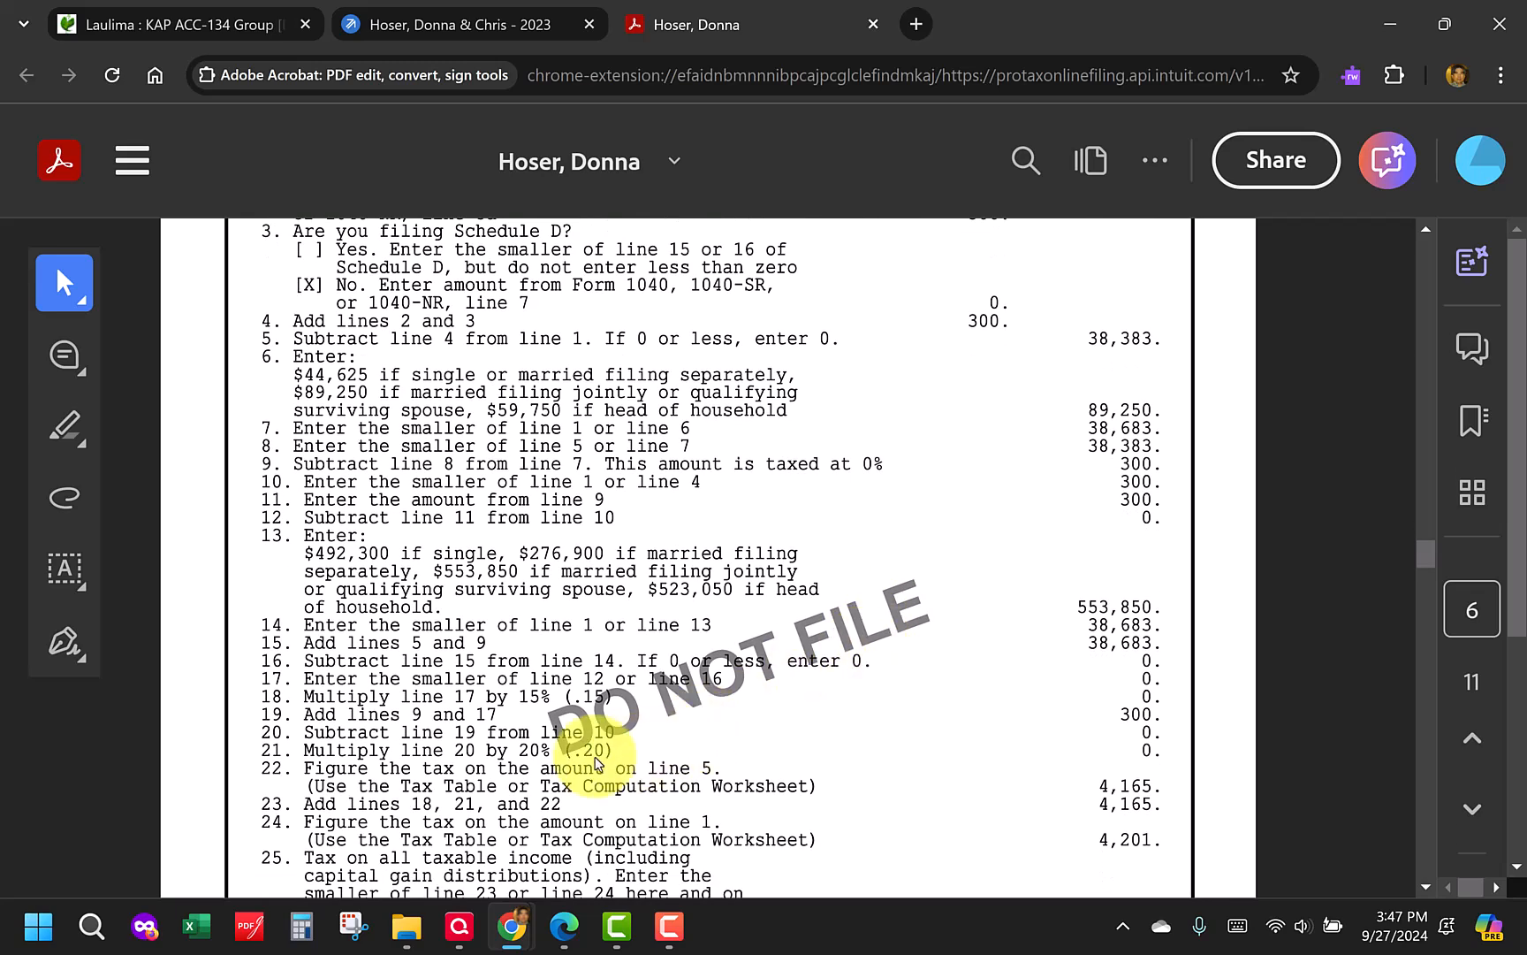
scroll(738, 753, "down", 3)
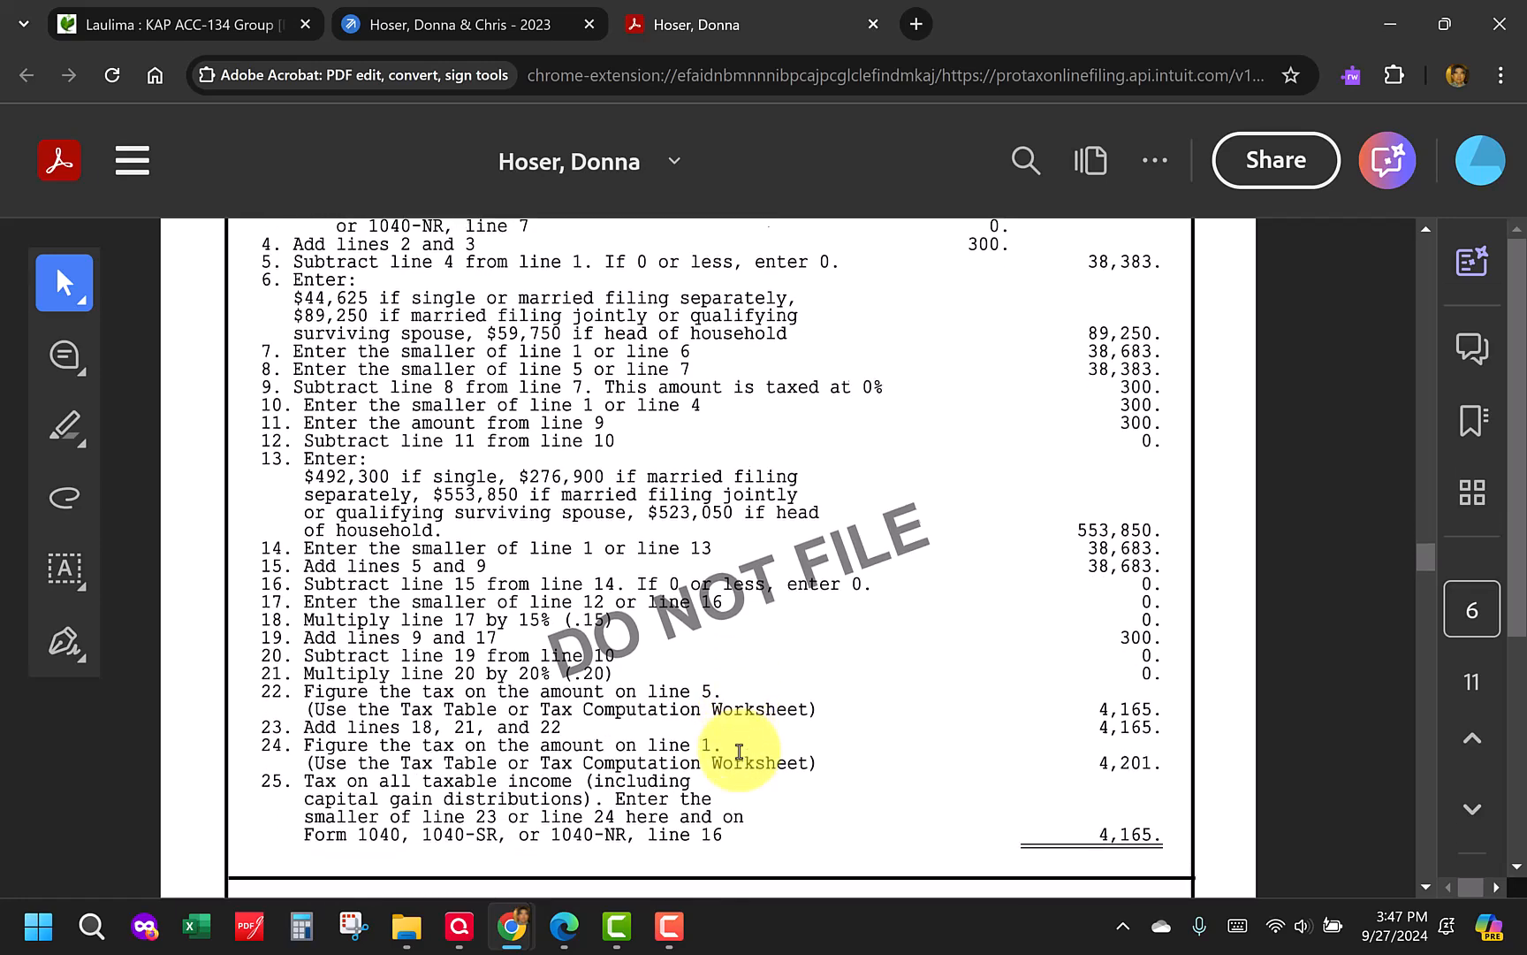
scroll(741, 755, "up", 2)
scroll(739, 755, "up", 6)
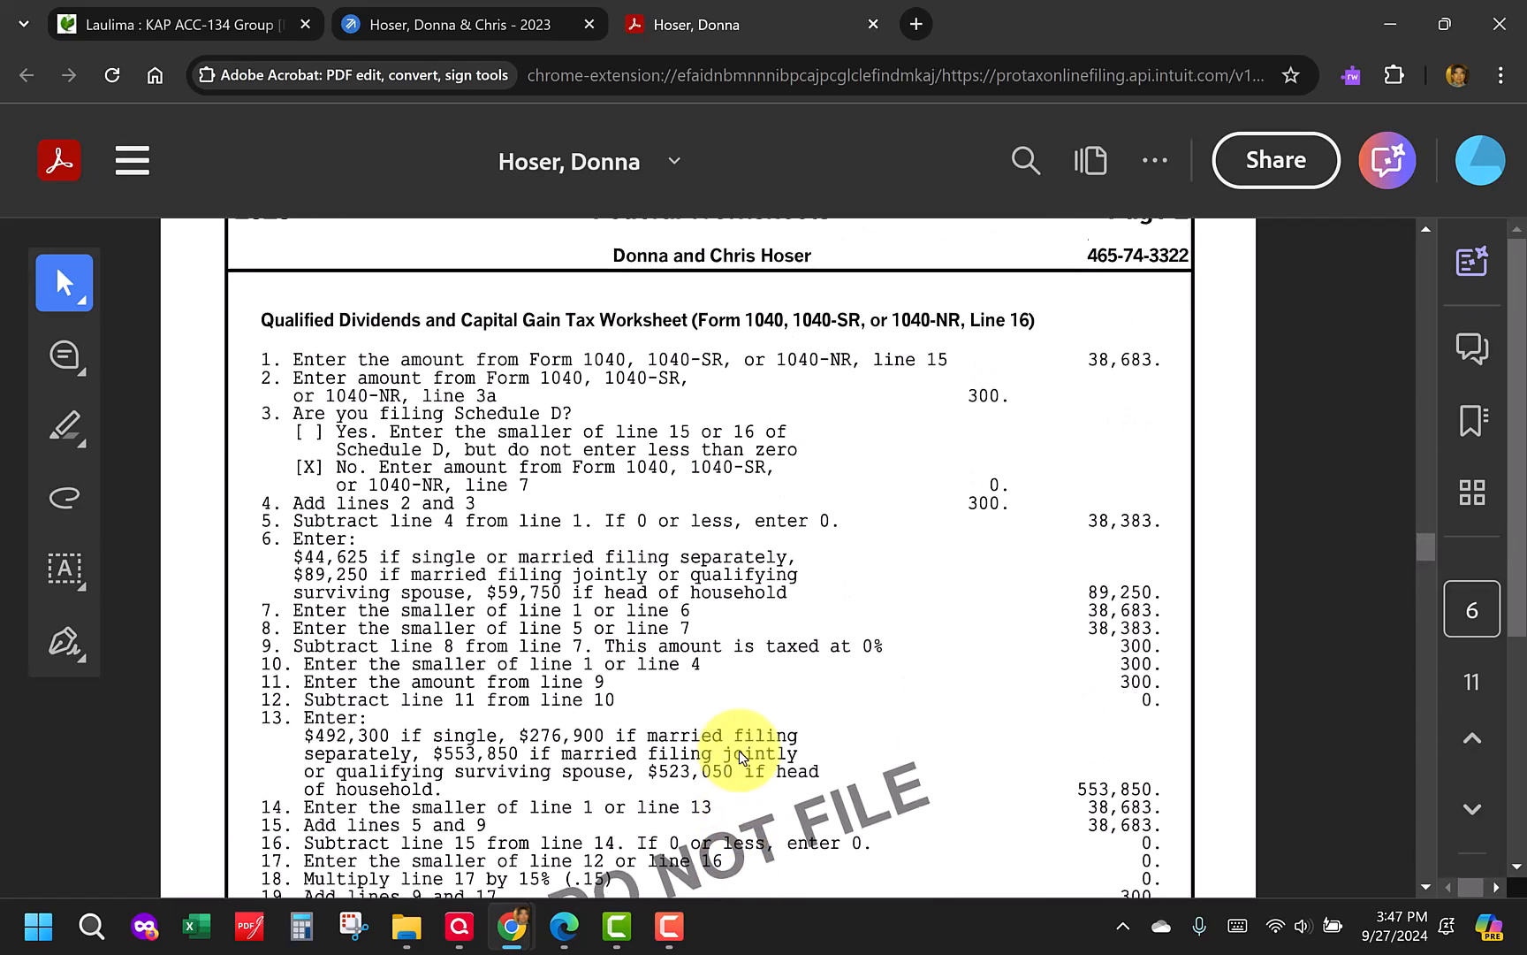
scroll(739, 756, "down", 1)
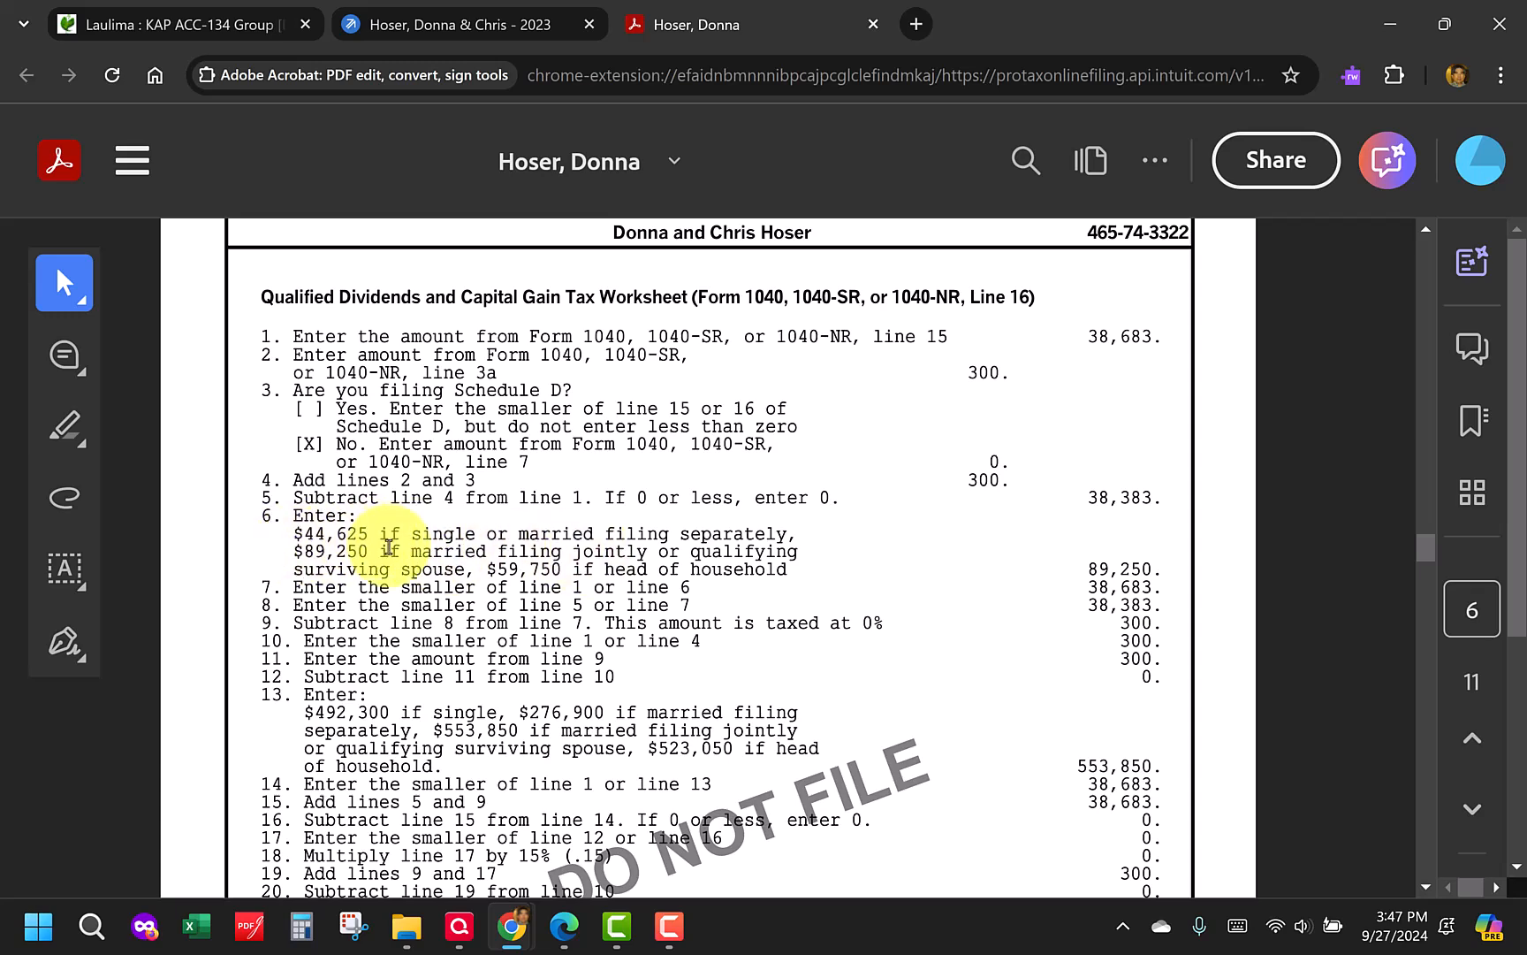
scroll(438, 574, "down", 3)
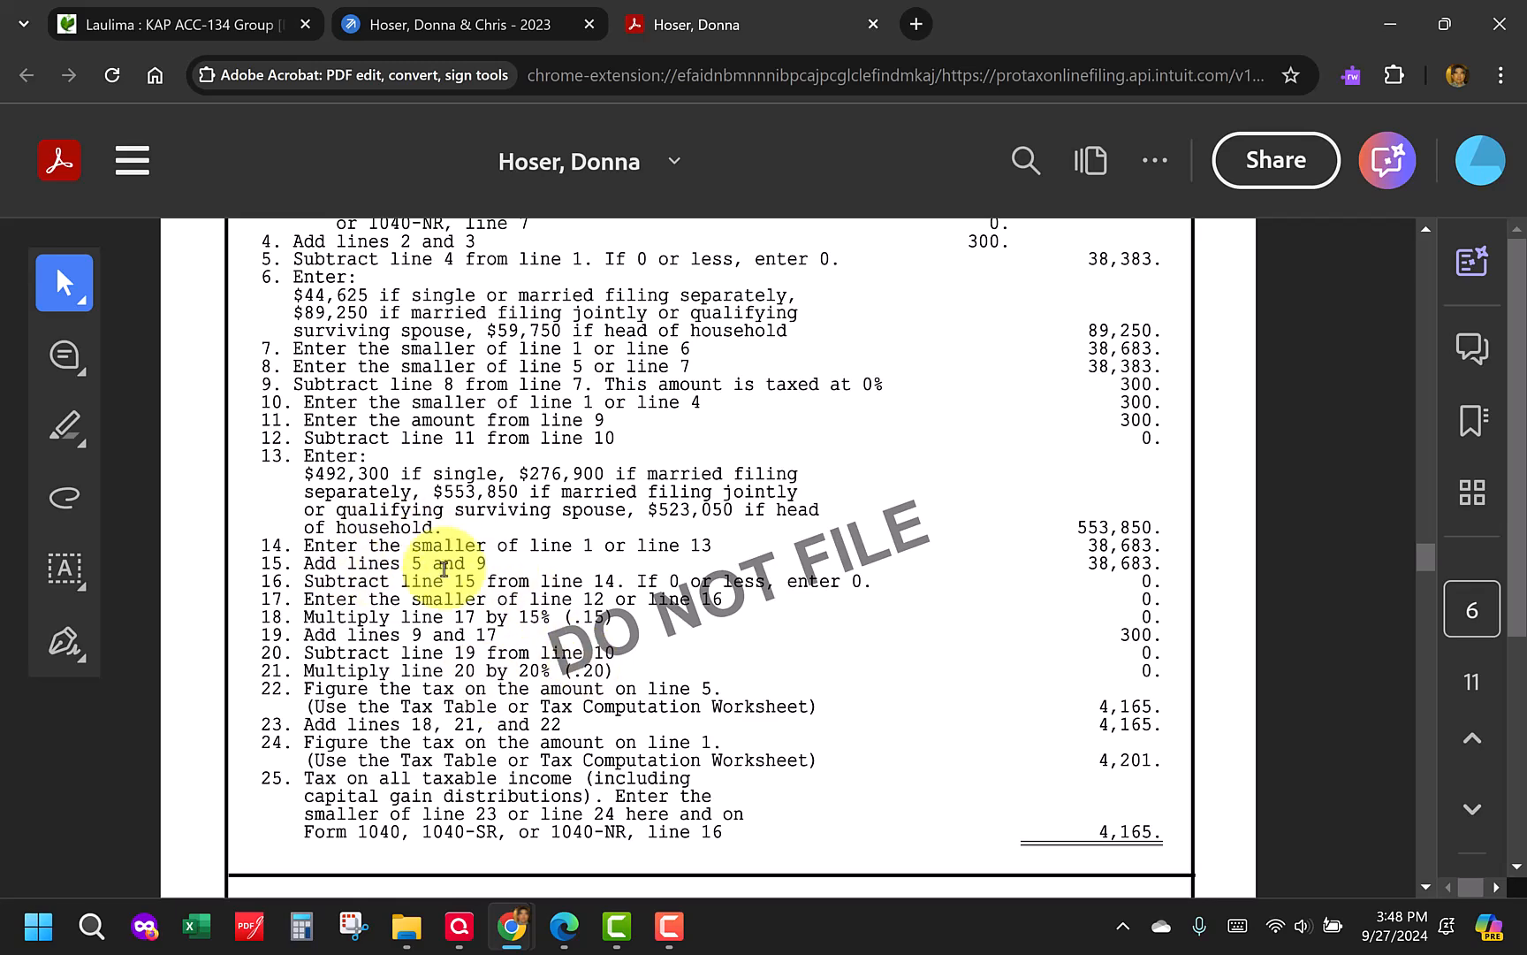
scroll(548, 495, "up", 4)
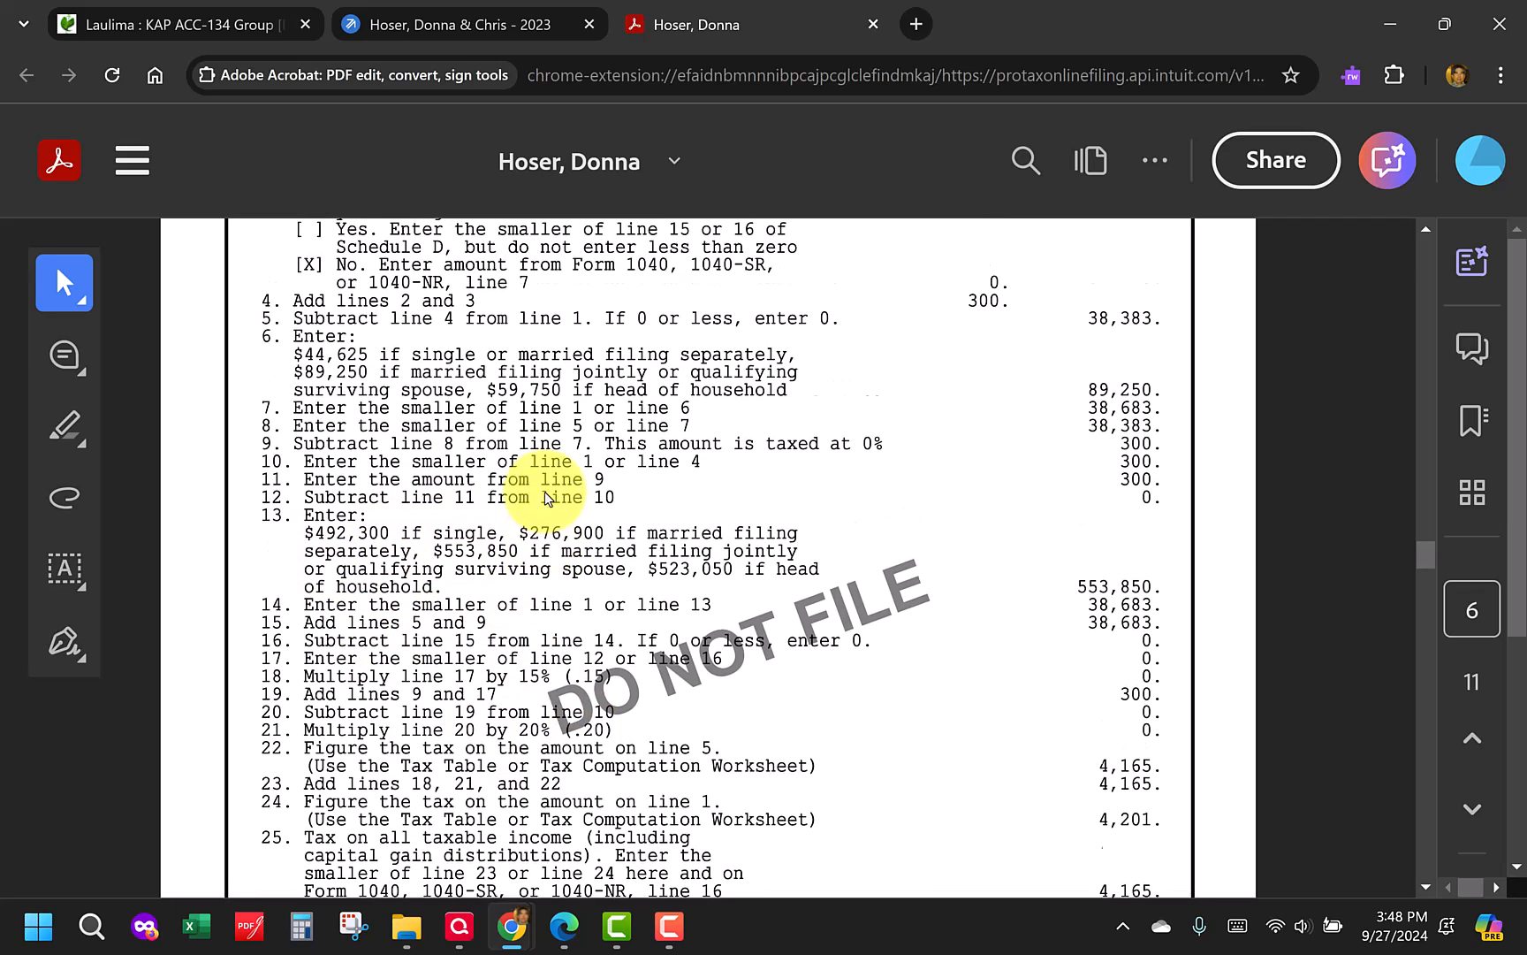
scroll(548, 493, "up", 1)
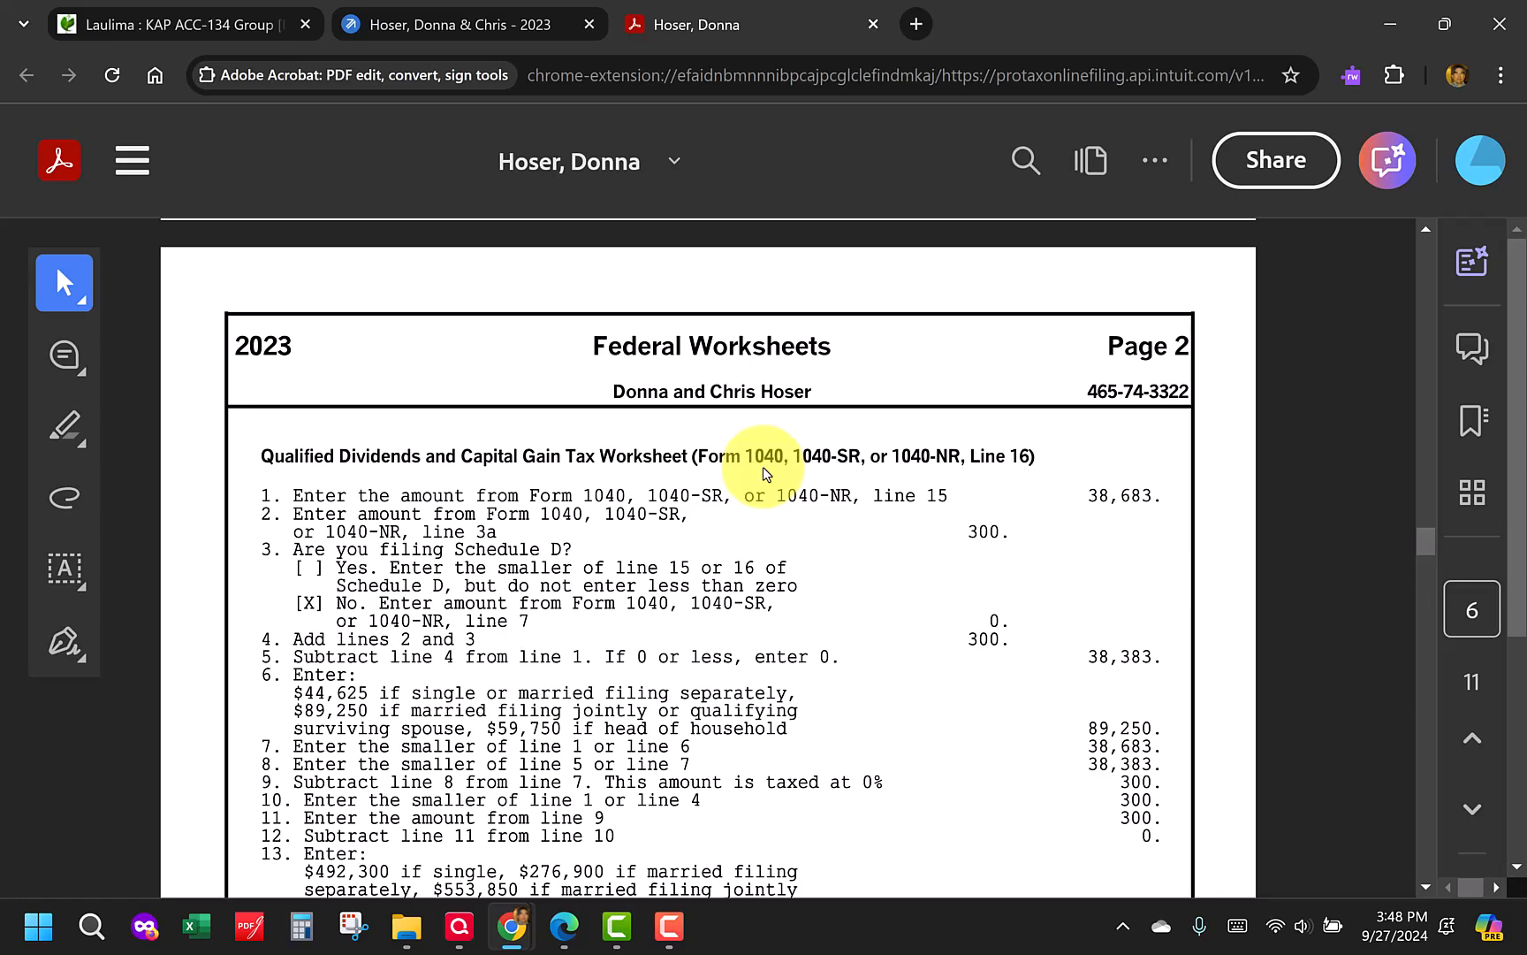
Switch to the Laulima assignment page and scroll down to its Attachments section
left_click(139, 30)
scroll(573, 587, "down", 8)
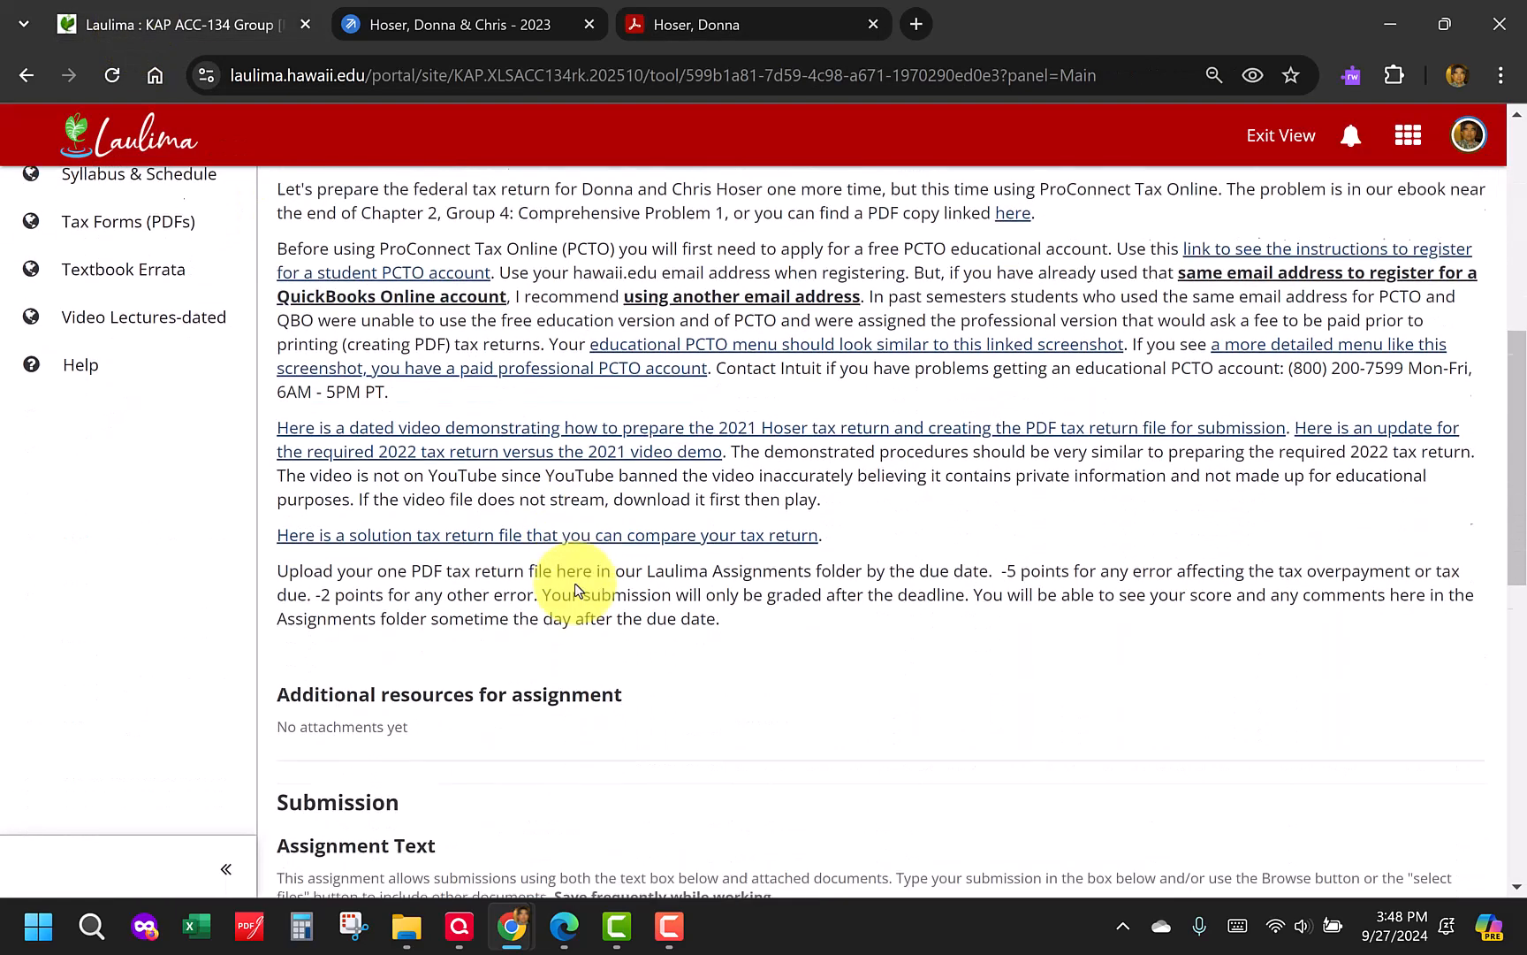
scroll(574, 583, "down", 5)
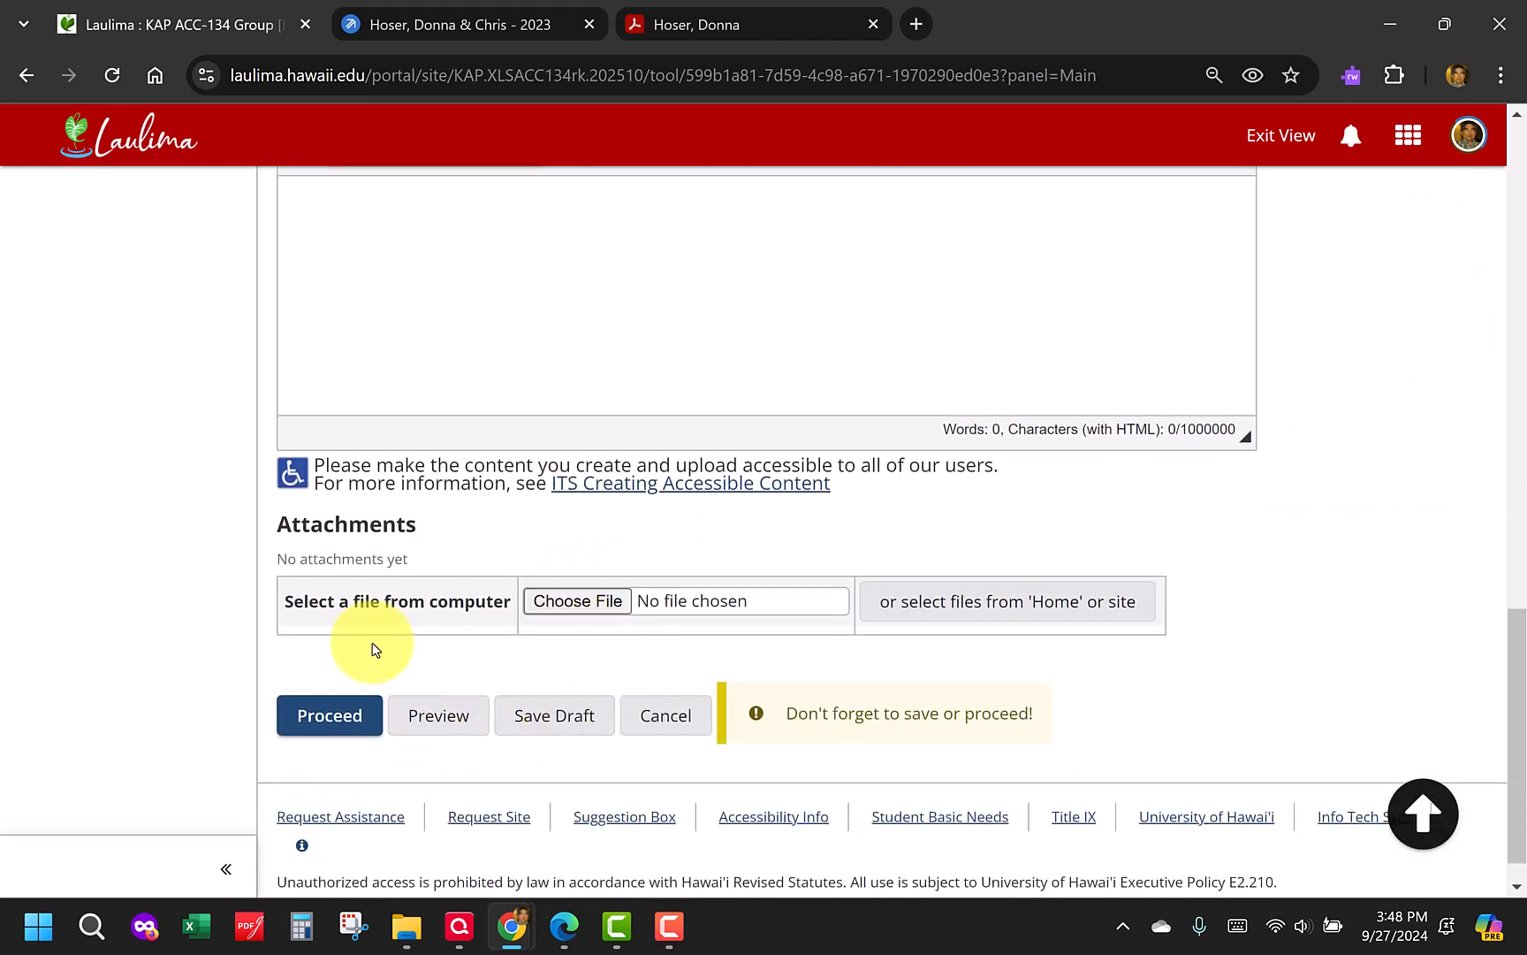